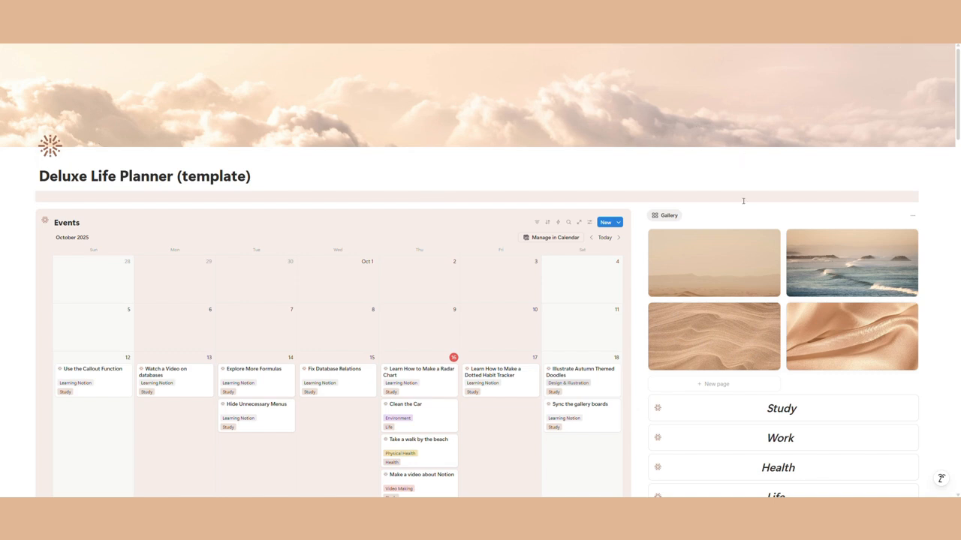
Step: Look through the Deluxe Life Planner page, from the Events calendar and galleries to the topic to-do lists and Projects section
{"action": "scroll", "coordinate": [729, 191], "scroll_direction": "down", "scroll_amount": 1}
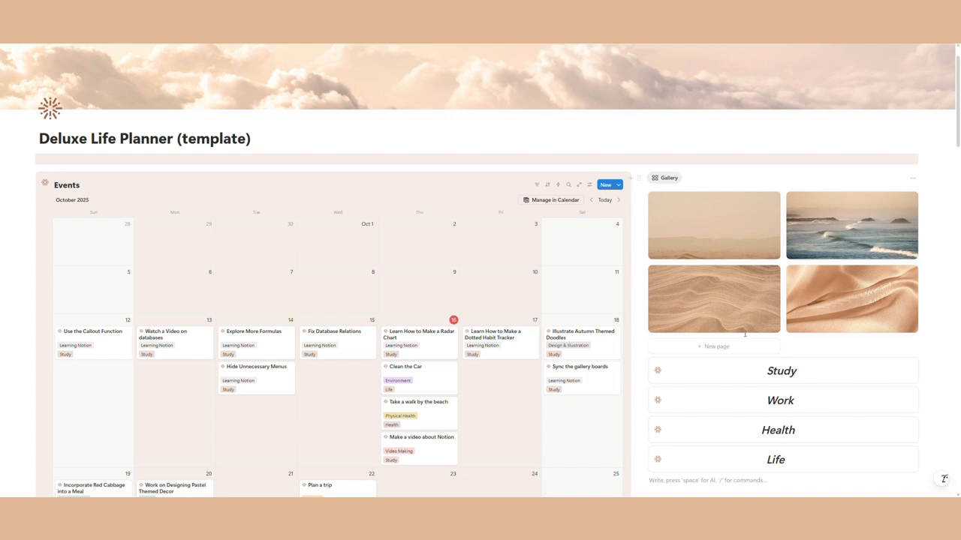
{"action": "scroll", "coordinate": [751, 334], "scroll_direction": "down", "scroll_amount": 2}
{"action": "scroll", "coordinate": [772, 281], "scroll_direction": "down", "scroll_amount": 1}
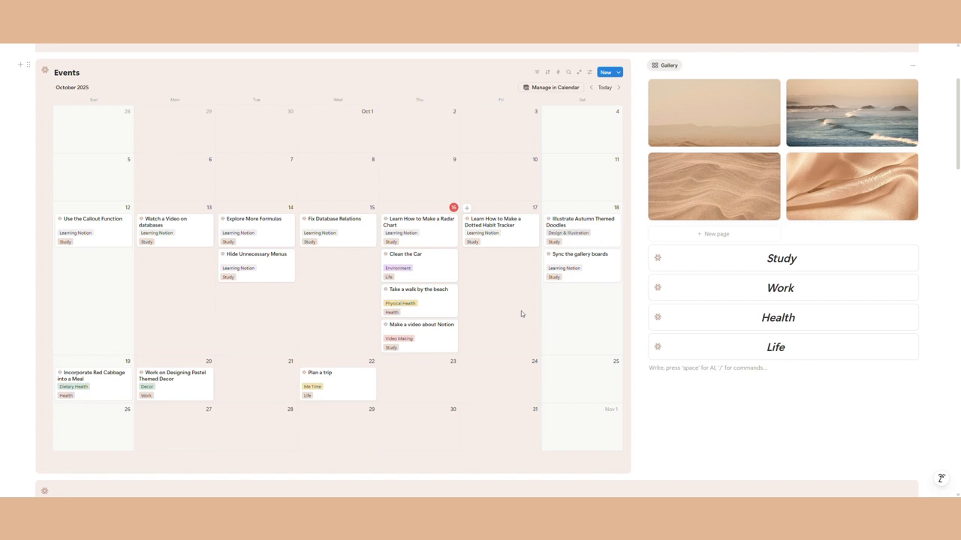
{"action": "scroll", "coordinate": [521, 310], "scroll_direction": "down", "scroll_amount": 1}
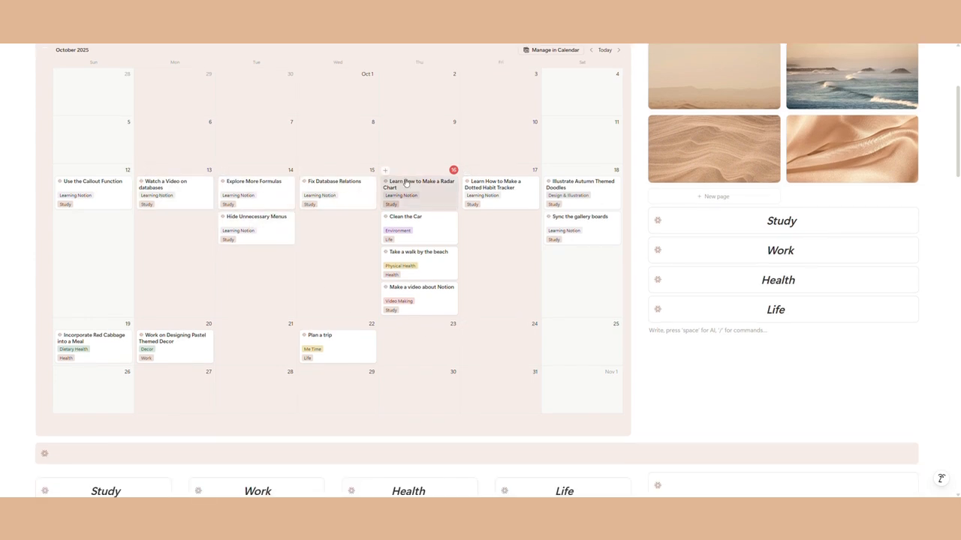
{"action": "scroll", "coordinate": [348, 167], "scroll_direction": "up", "scroll_amount": 1}
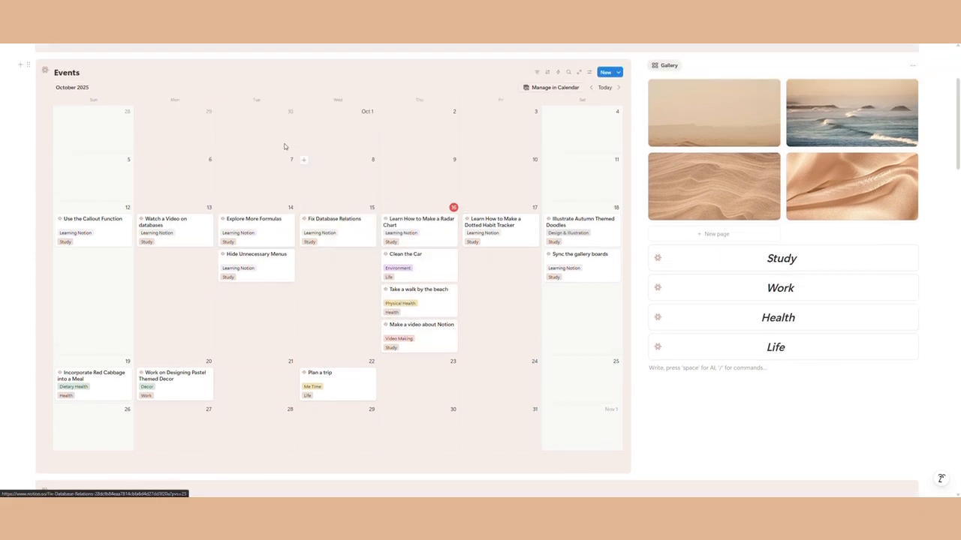
{"action": "scroll", "coordinate": [521, 364], "scroll_direction": "down", "scroll_amount": 2}
{"action": "scroll", "coordinate": [521, 364], "scroll_direction": "down", "scroll_amount": 3}
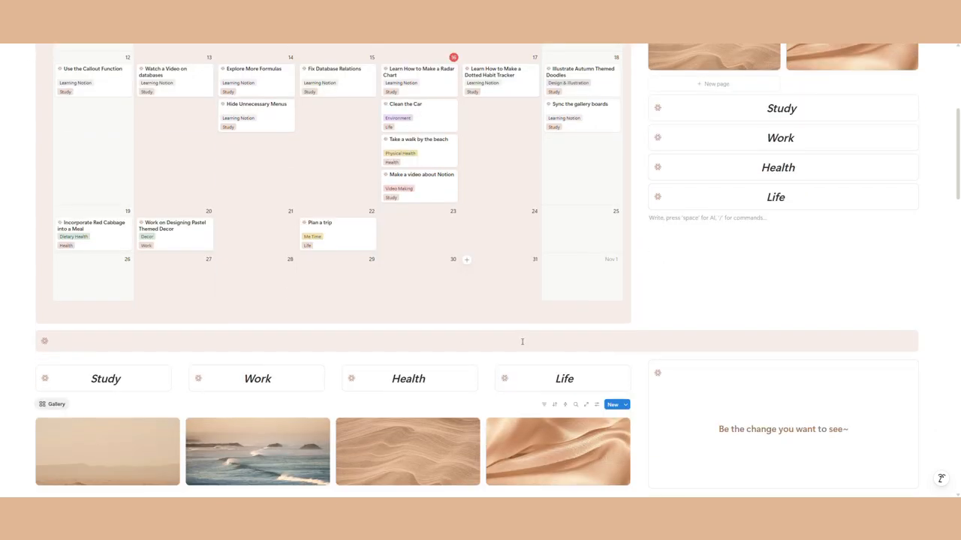
{"action": "scroll", "coordinate": [531, 314], "scroll_direction": "down", "scroll_amount": 4}
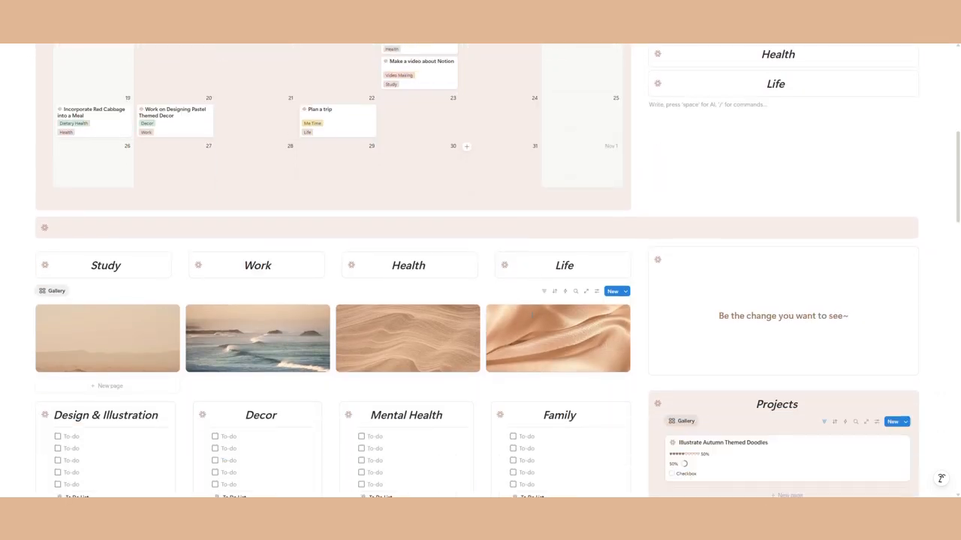
{"action": "scroll", "coordinate": [531, 314], "scroll_direction": "down", "scroll_amount": 2}
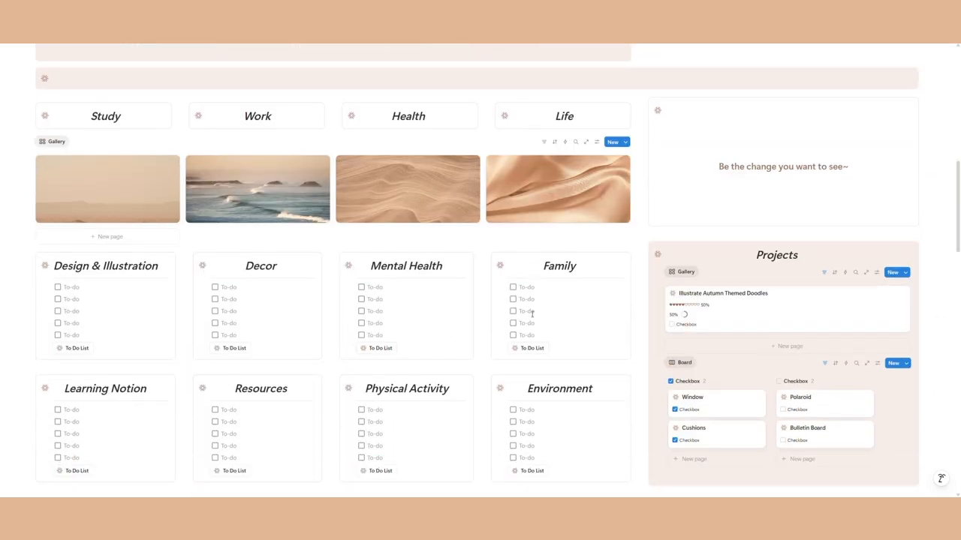
{"action": "scroll", "coordinate": [532, 314], "scroll_direction": "down", "scroll_amount": 1}
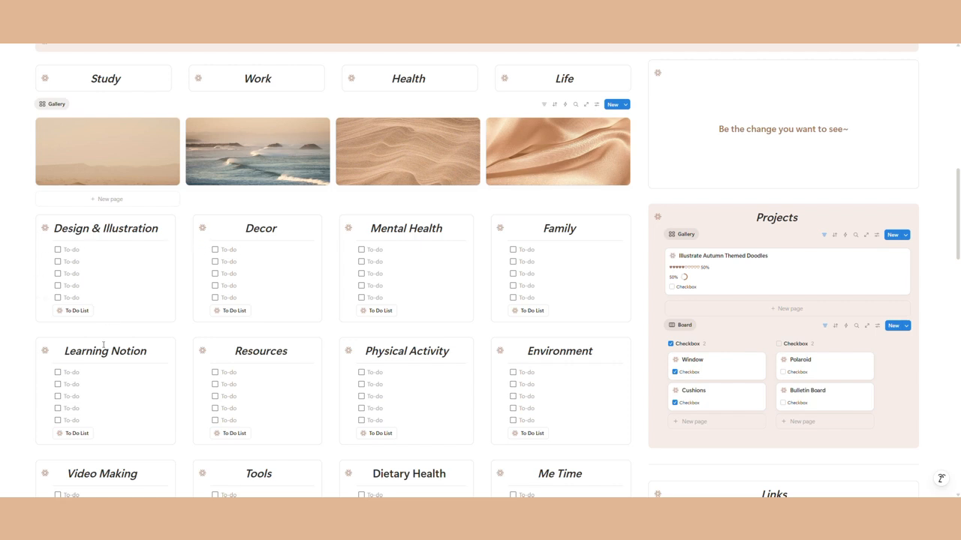
Step: Fill in the first to-do under Design & Illustration as "Illustrate winter themed doodles"
{"action": "left_click", "coordinate": [121, 250]}
{"action": "key", "text": "Caps_Lock"}
{"action": "type", "text": "i"}
{"action": "key", "text": "Caps_Lock"}
{"action": "type", "text": "LLUST"}
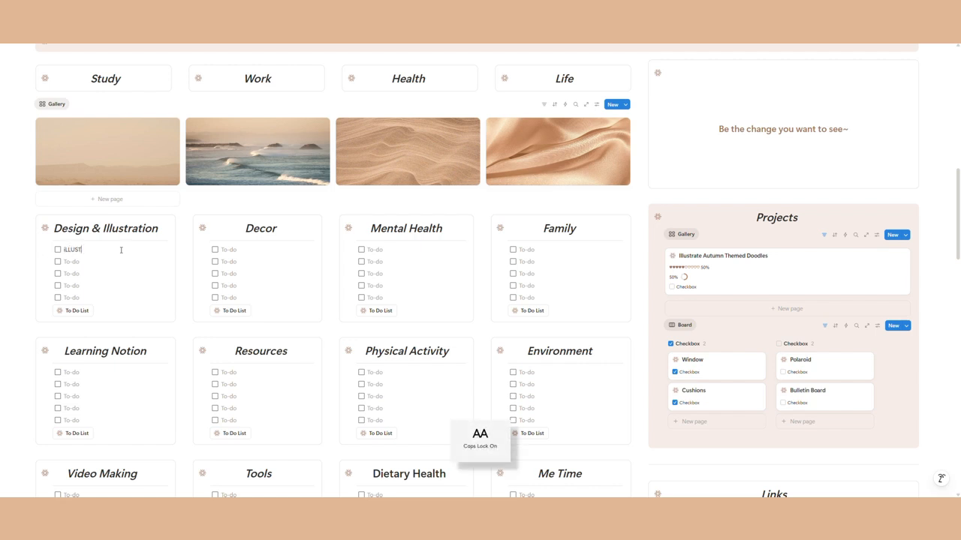
{"action": "key", "text": "BackSpace"}
{"action": "key", "text": "BackSpace"}
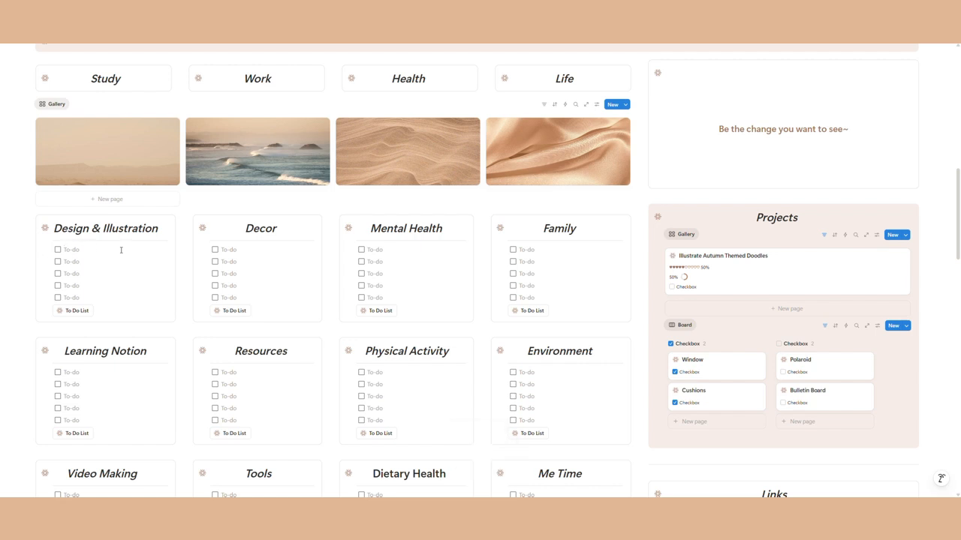
{"action": "key", "text": "Caps_Lock"}
{"action": "type", "text": "llustrat"}
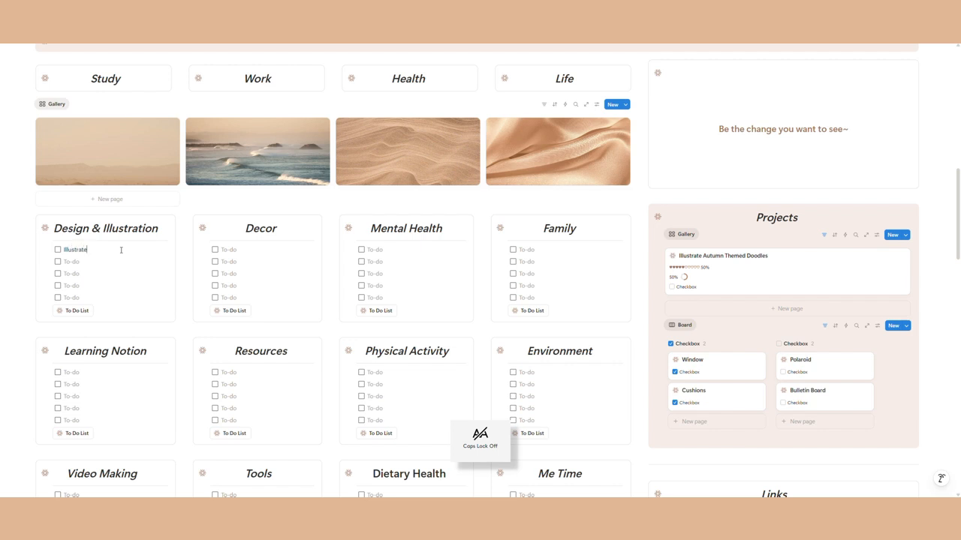
{"action": "type", "text": "er themed doodles"}
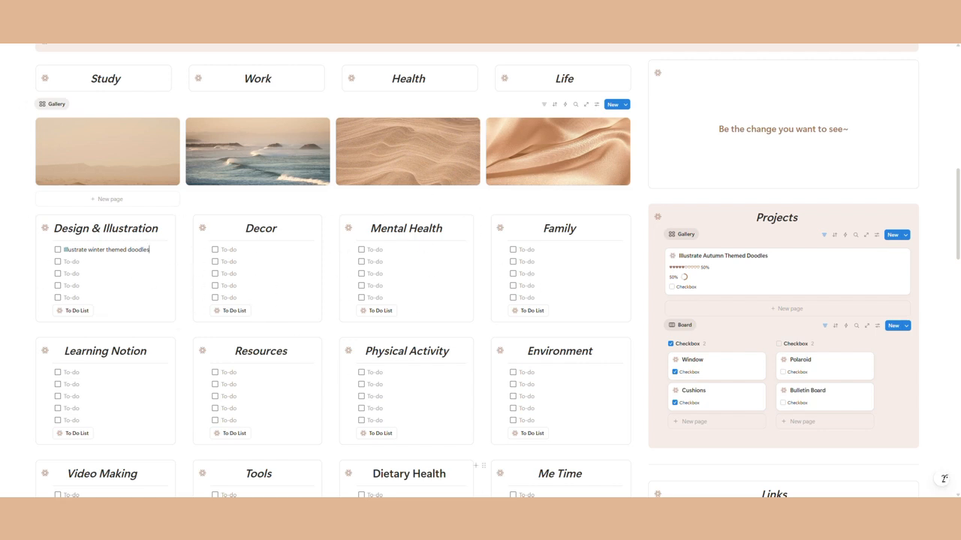
Step: Move the "Illustrate winter themed doodles" to-do from Design & Illustration to October 16 in the Events calendar
{"action": "scroll", "coordinate": [547, 384], "scroll_direction": "down", "scroll_amount": 1}
{"action": "scroll", "coordinate": [547, 385], "scroll_direction": "down", "scroll_amount": 2}
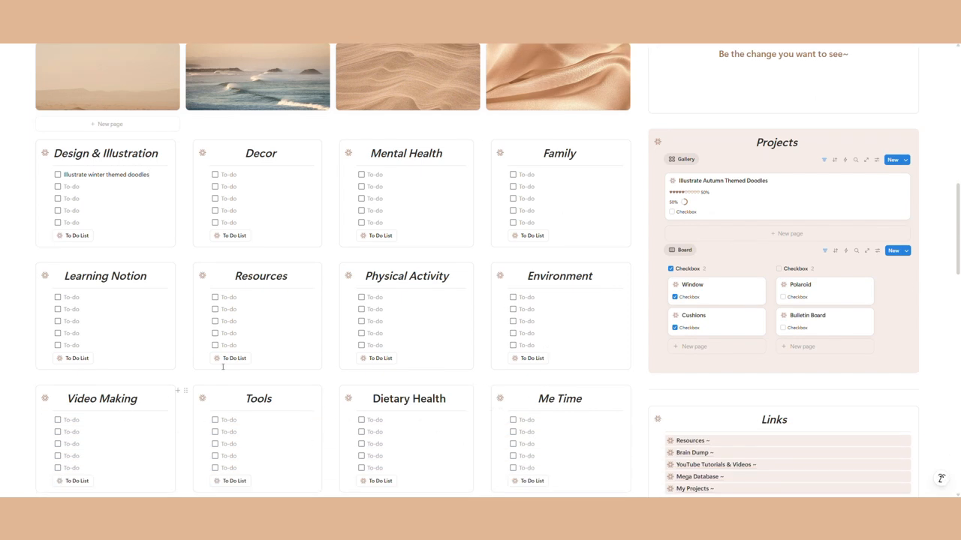
{"action": "scroll", "coordinate": [169, 394], "scroll_direction": "up", "scroll_amount": 3}
{"action": "scroll", "coordinate": [329, 316], "scroll_direction": "down", "scroll_amount": 3}
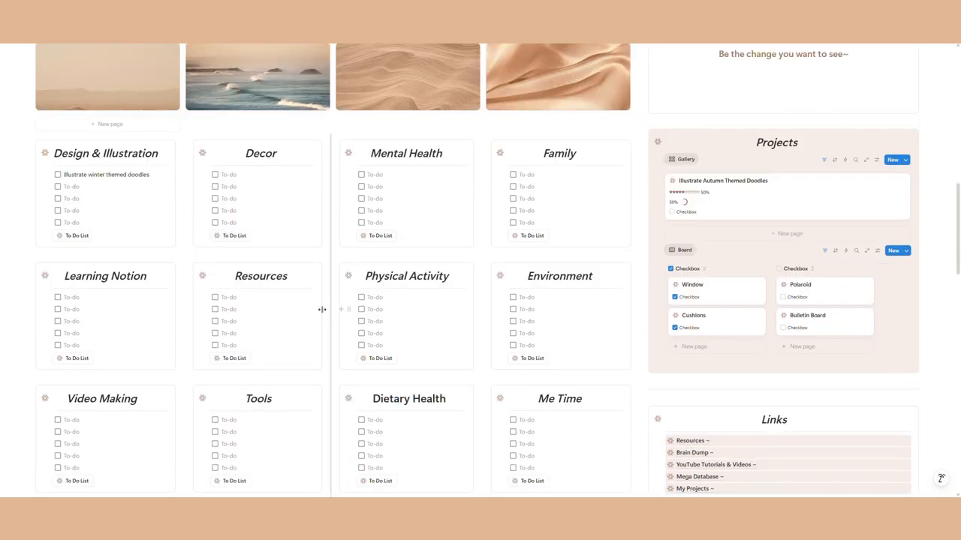
{"action": "scroll", "coordinate": [225, 315], "scroll_direction": "up", "scroll_amount": 3}
{"action": "scroll", "coordinate": [75, 322], "scroll_direction": "up", "scroll_amount": 1}
{"action": "mouse_move", "coordinate": [48, 363]}
{"action": "left_mouse_down"}
{"action": "mouse_move", "coordinate": [259, 285]}
{"action": "mouse_move", "coordinate": [304, 295]}
{"action": "mouse_move", "coordinate": [389, 262]}
{"action": "mouse_move", "coordinate": [405, 266]}
{"action": "left_mouse_up"}
{"action": "scroll", "coordinate": [302, 291], "scroll_direction": "up", "scroll_amount": 3}
{"action": "scroll", "coordinate": [303, 291], "scroll_direction": "up", "scroll_amount": 3}
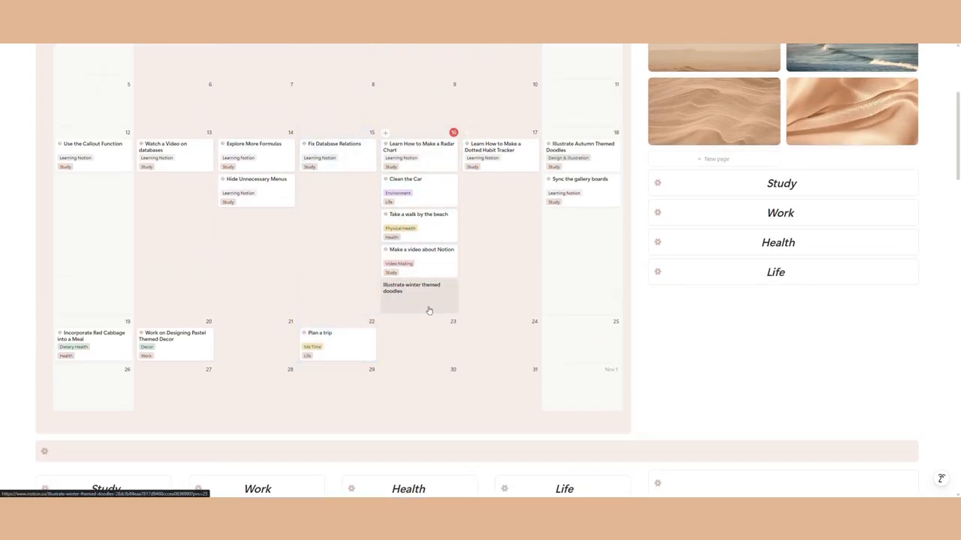
Step: Try generating five extra blank to-dos in the Design & Illustration list and undo the addition
{"action": "scroll", "coordinate": [400, 361], "scroll_direction": "down", "scroll_amount": 5}
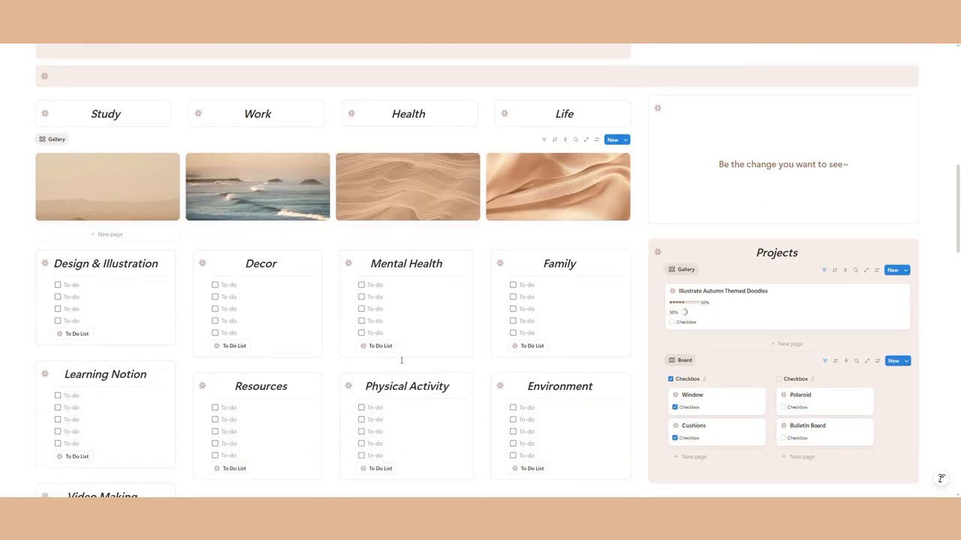
{"action": "scroll", "coordinate": [401, 360], "scroll_direction": "down", "scroll_amount": 3}
{"action": "scroll", "coordinate": [408, 355], "scroll_direction": "up", "scroll_amount": 1}
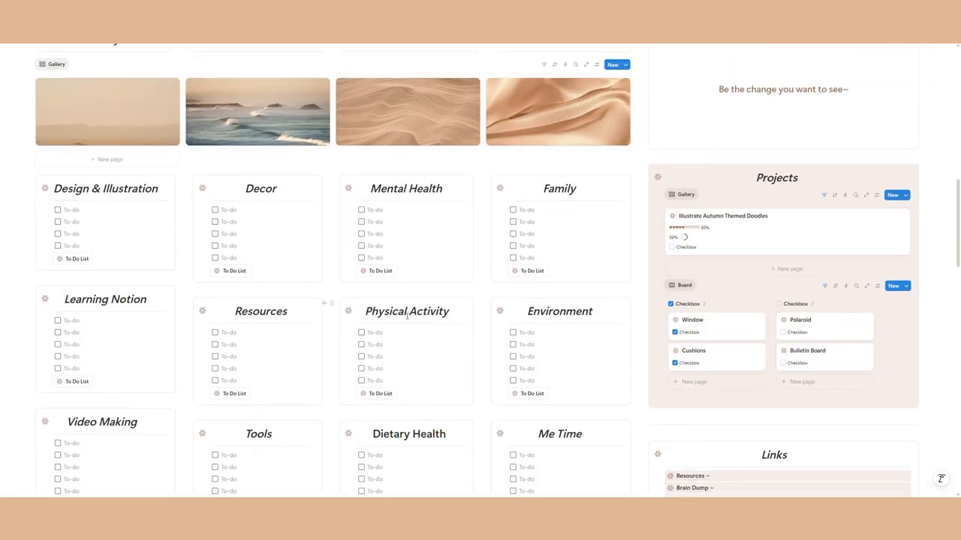
{"action": "left_click", "coordinate": [77, 259]}
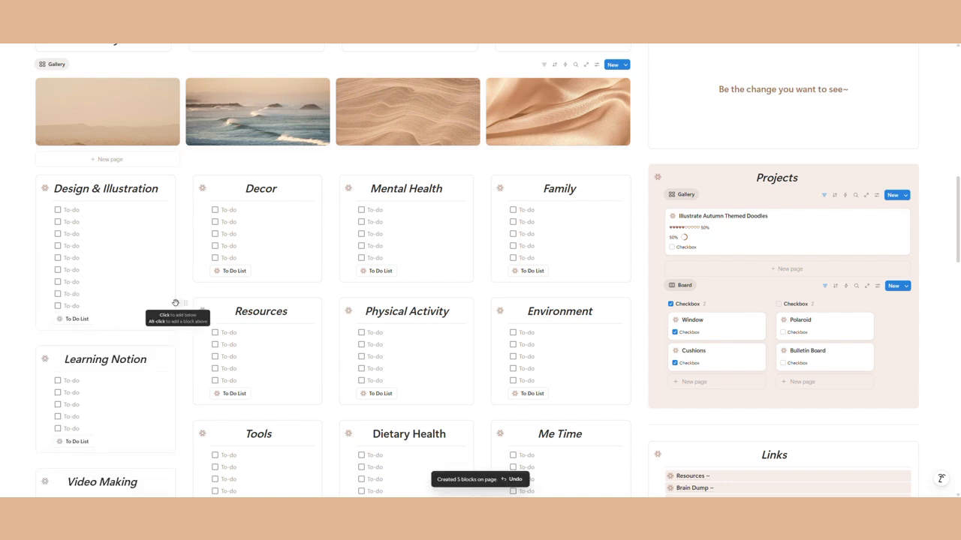
{"action": "left_click", "coordinate": [949, 33]}
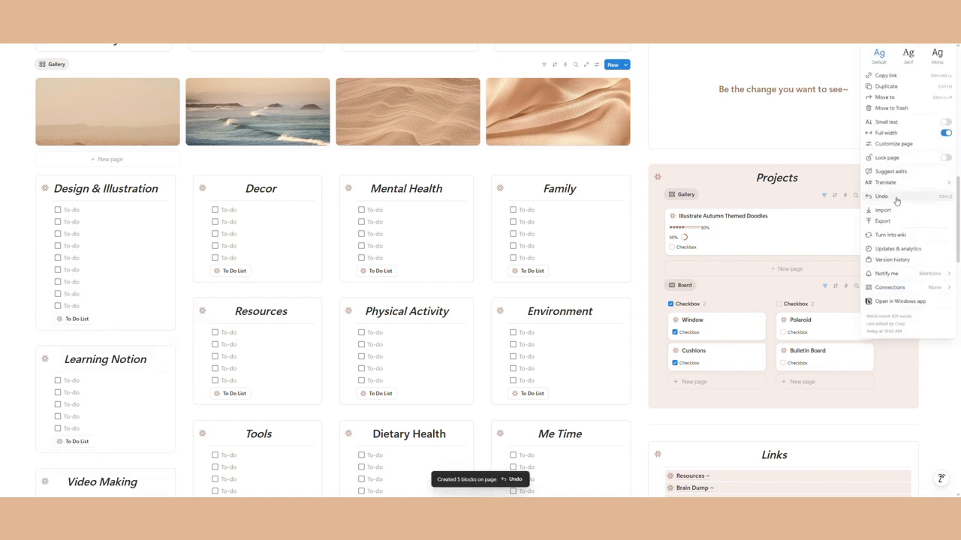
{"action": "left_click", "coordinate": [896, 199]}
Step: Try moving the "Illustrate winter themed doodles" event from the calendar into the Learning Notion list and undo the move
{"action": "scroll", "coordinate": [216, 202], "scroll_direction": "up", "scroll_amount": 4}
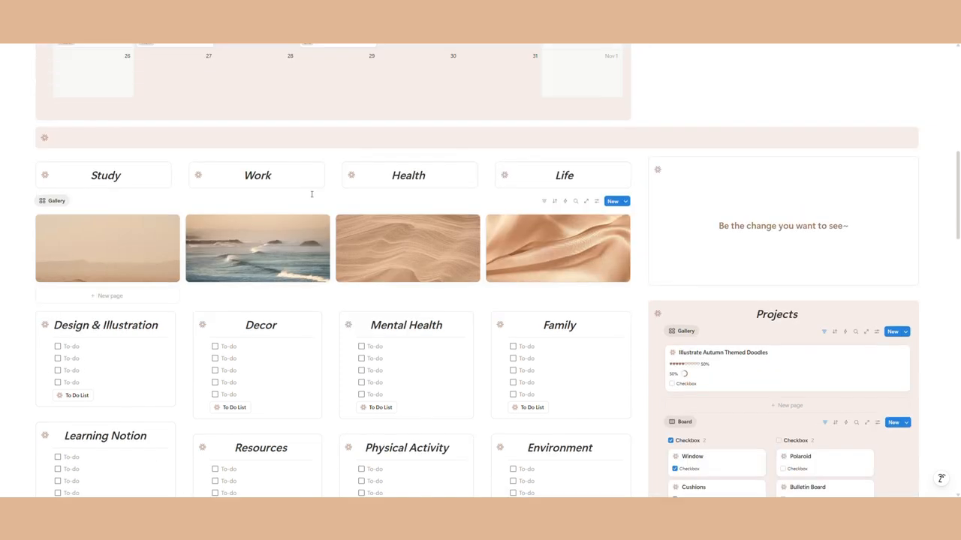
{"action": "scroll", "coordinate": [304, 332], "scroll_direction": "down", "scroll_amount": 3}
{"action": "left_click_drag", "start_coordinate": [304, 332], "coordinate": [131, 360]}
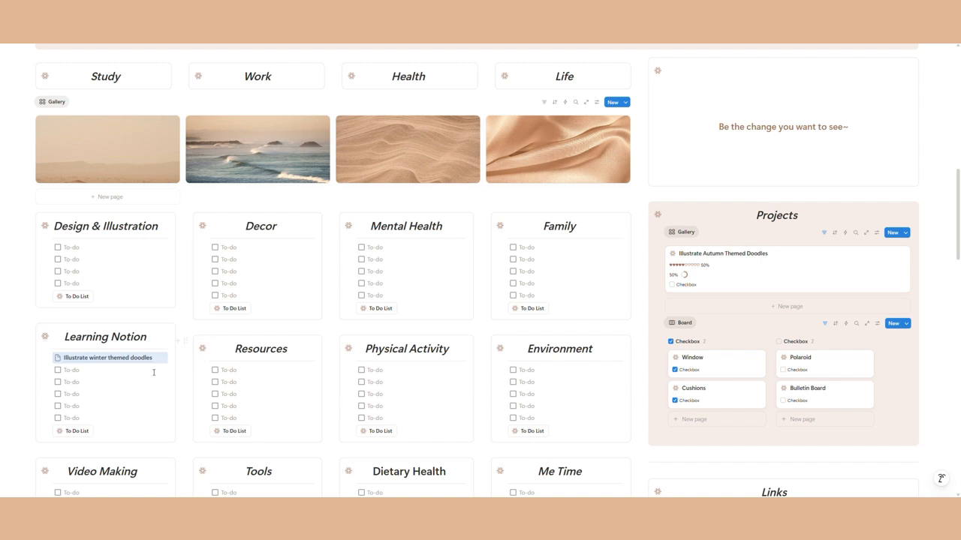
{"action": "left_click", "coordinate": [949, 33]}
{"action": "left_click", "coordinate": [907, 197]}
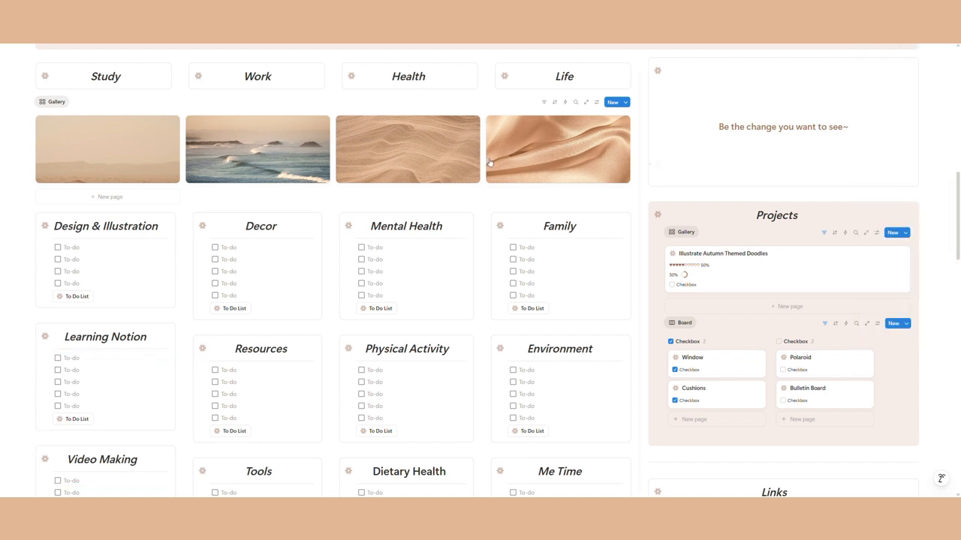
Step: On the Projects board, switch Cushions off and back on, and mark Bulletin Board and Polaroid as done
{"action": "scroll", "coordinate": [419, 255], "scroll_direction": "down", "scroll_amount": 2}
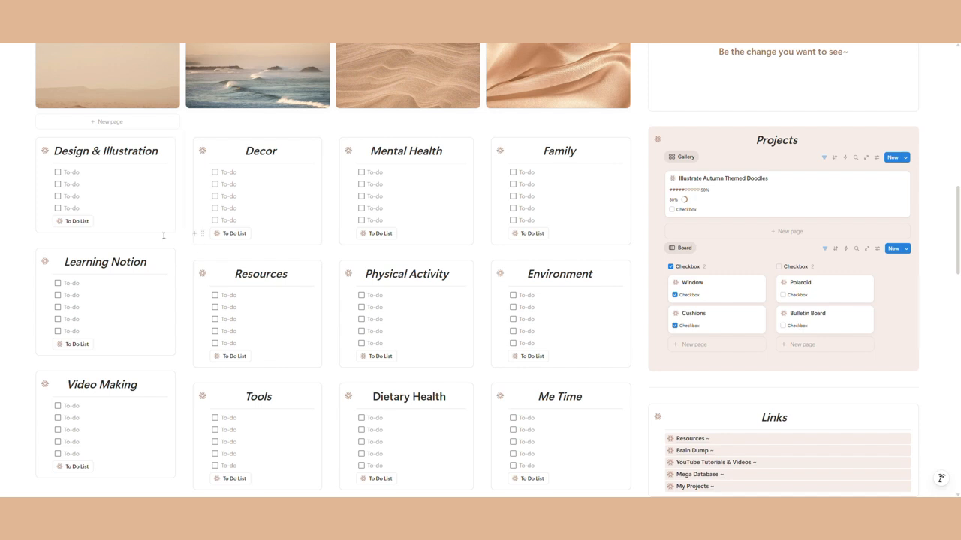
{"action": "scroll", "coordinate": [289, 253], "scroll_direction": "down", "scroll_amount": 3}
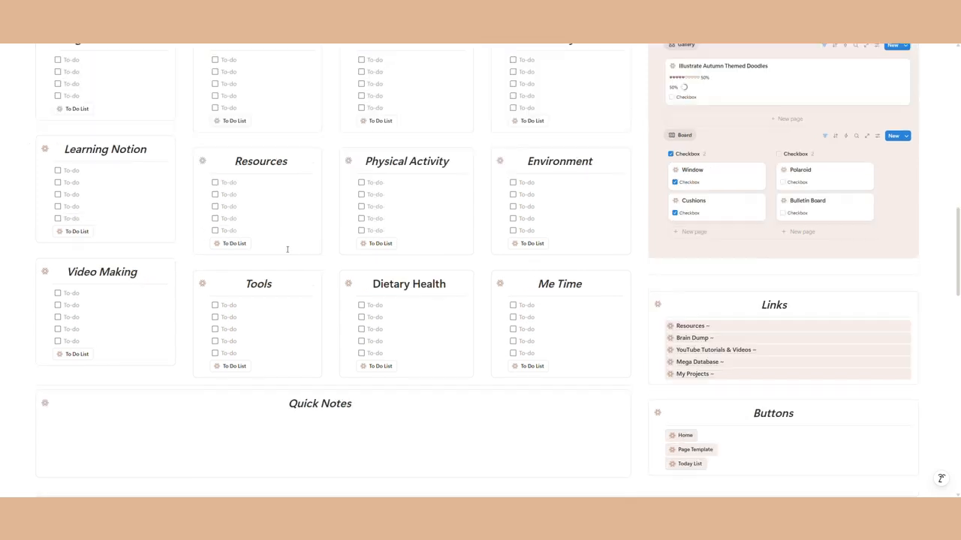
{"action": "scroll", "coordinate": [287, 249], "scroll_direction": "down", "scroll_amount": 2}
{"action": "scroll", "coordinate": [338, 251], "scroll_direction": "up", "scroll_amount": 7}
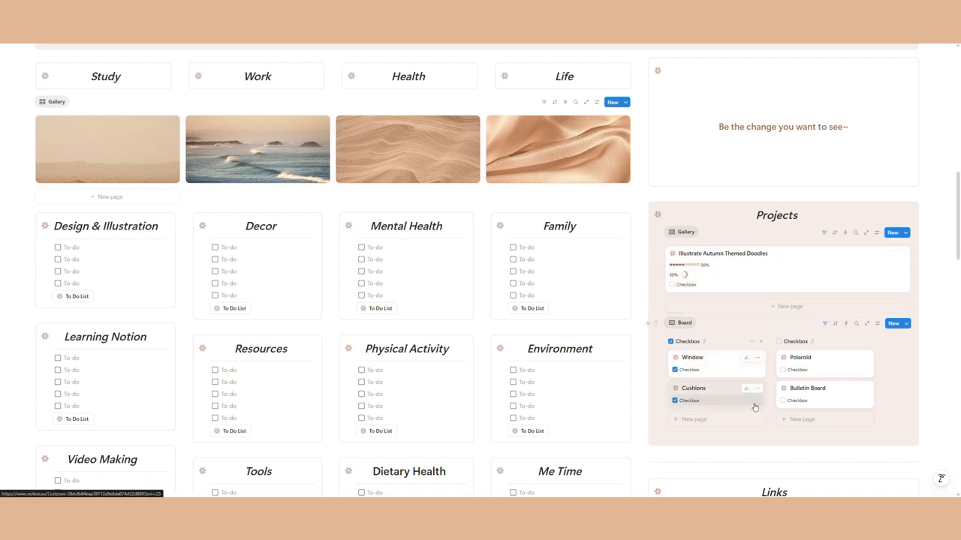
{"action": "left_click", "coordinate": [674, 401]}
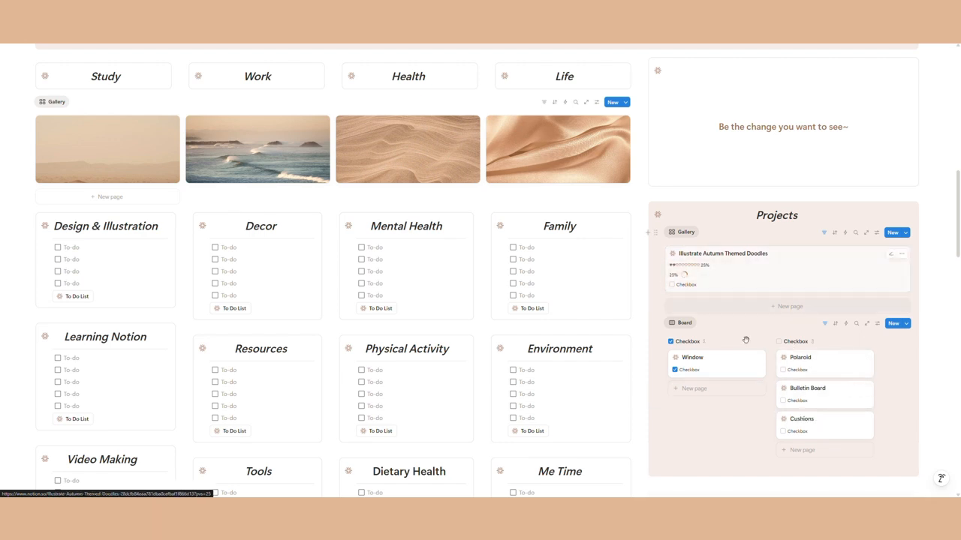
{"action": "left_click", "coordinate": [783, 431]}
{"action": "left_click", "coordinate": [782, 400]}
{"action": "left_click", "coordinate": [783, 369]}
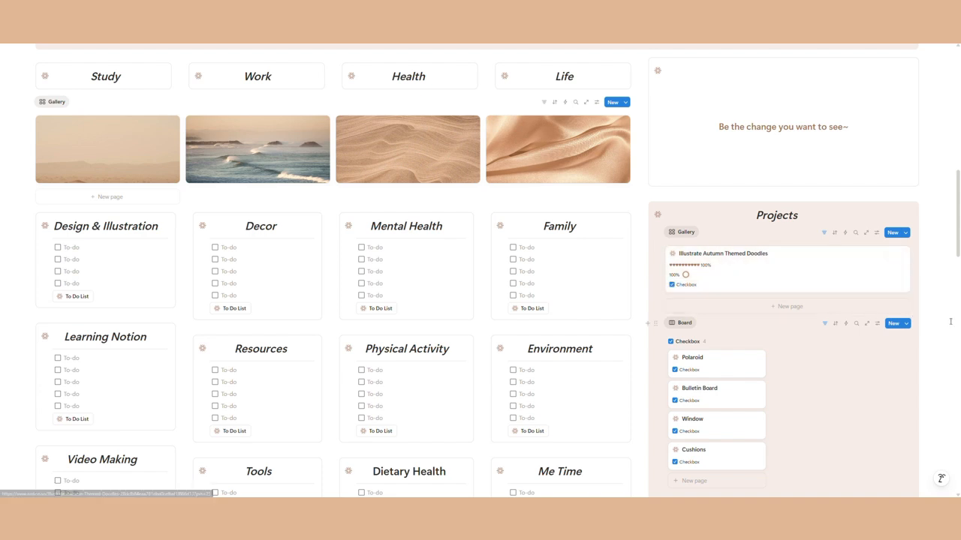
Step: Uncheck the Cushions and Window sub-tasks and the Illustrate Autumn Themed Doodles project
{"action": "left_click", "coordinate": [675, 463]}
{"action": "left_click", "coordinate": [675, 431]}
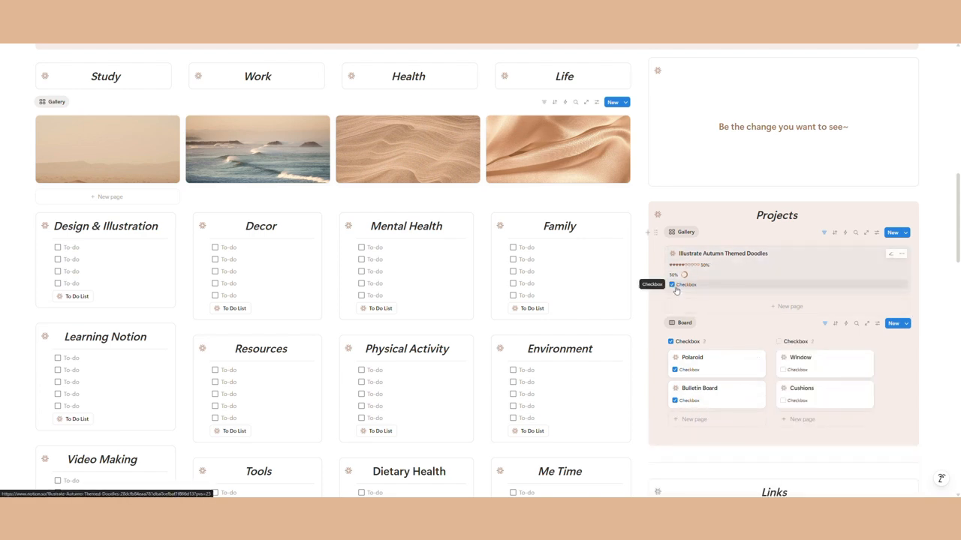
{"action": "left_click", "coordinate": [674, 286]}
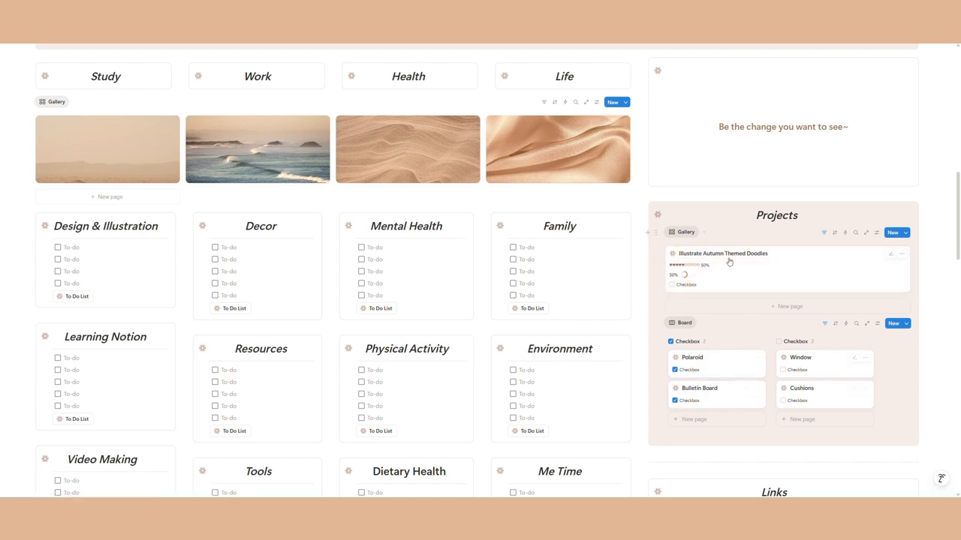
Step: Open the Illustrate Autumn Themed Doodles project page from the Projects gallery to view its properties and Sub Tasks table
{"action": "scroll", "coordinate": [784, 310], "scroll_direction": "down", "scroll_amount": 3}
{"action": "scroll", "coordinate": [780, 312], "scroll_direction": "up", "scroll_amount": 1}
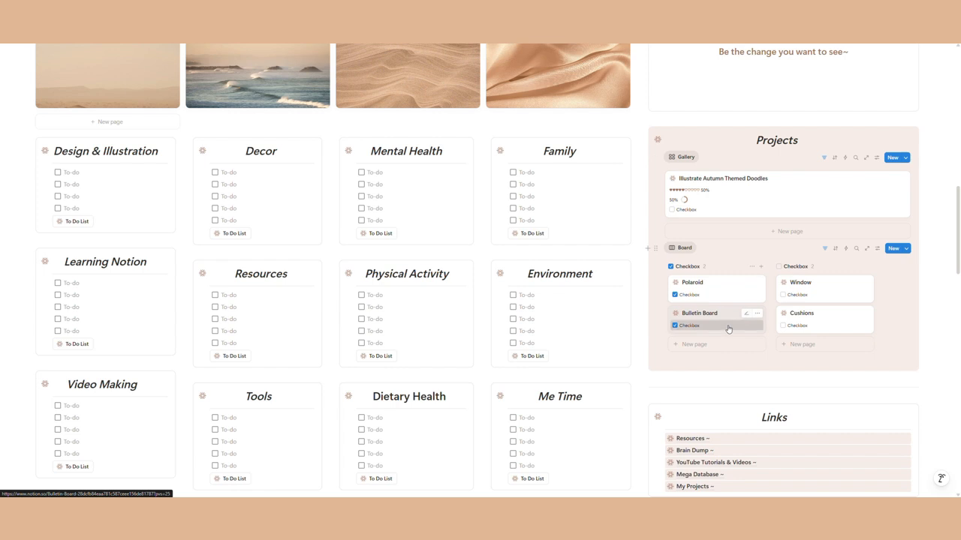
{"action": "left_click_drag", "start_coordinate": [717, 319], "coordinate": [747, 334]}
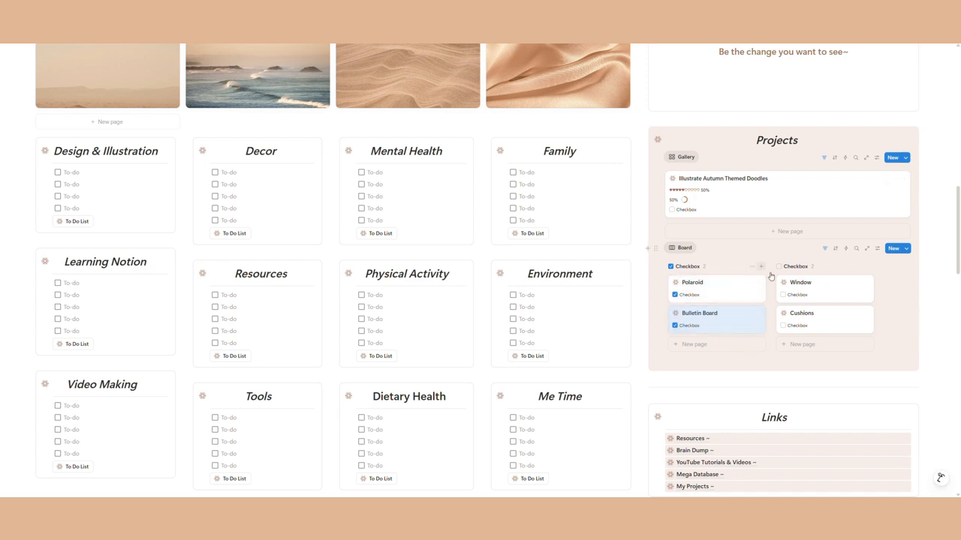
{"action": "left_click", "coordinate": [781, 191]}
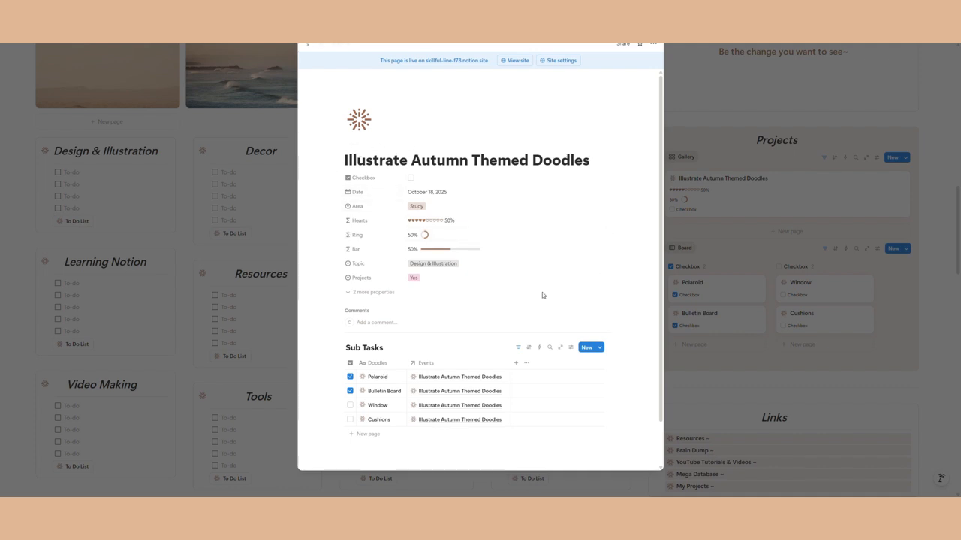
{"action": "left_click", "coordinate": [593, 160]}
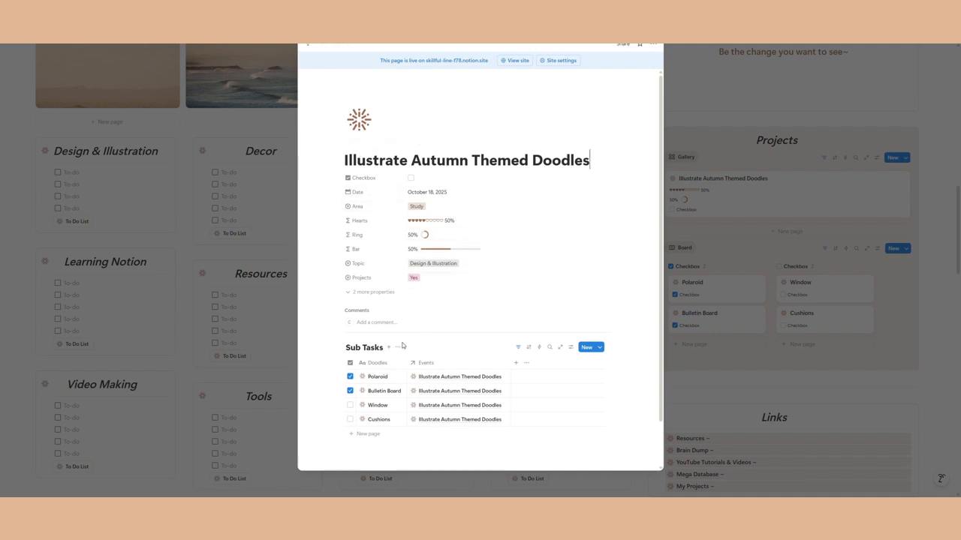
Step: Check the Window and Cushions sub-tasks in the Sub Tasks table, uncheck both again, and close the project page
{"action": "left_click", "coordinate": [350, 404]}
{"action": "left_click", "coordinate": [350, 419]}
{"action": "left_click", "coordinate": [349, 418]}
{"action": "left_click", "coordinate": [350, 405]}
{"action": "left_click", "coordinate": [698, 75]}
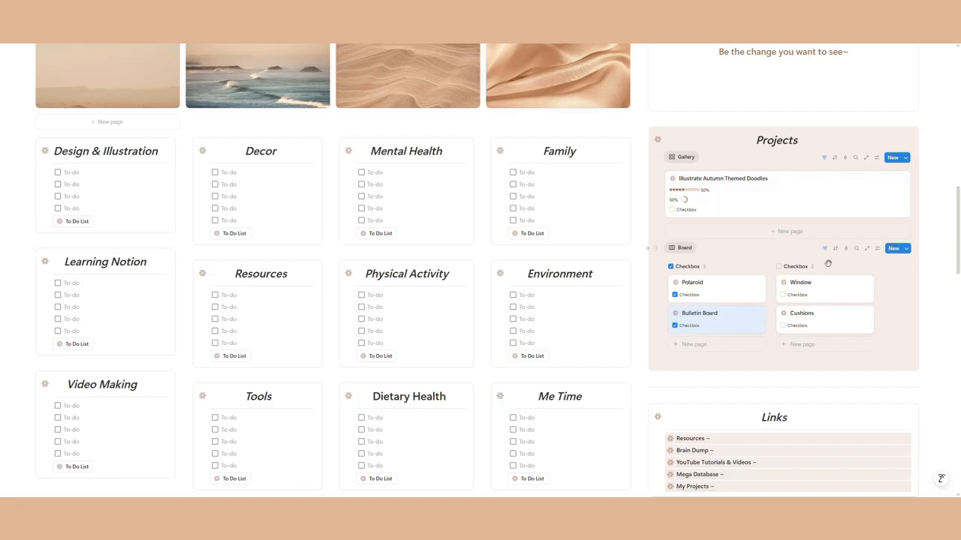
Step: Duplicate the entire Projects callout, including its gallery and board, directly below the original
{"action": "left_click", "coordinate": [639, 133]}
{"action": "left_click", "coordinate": [588, 138]}
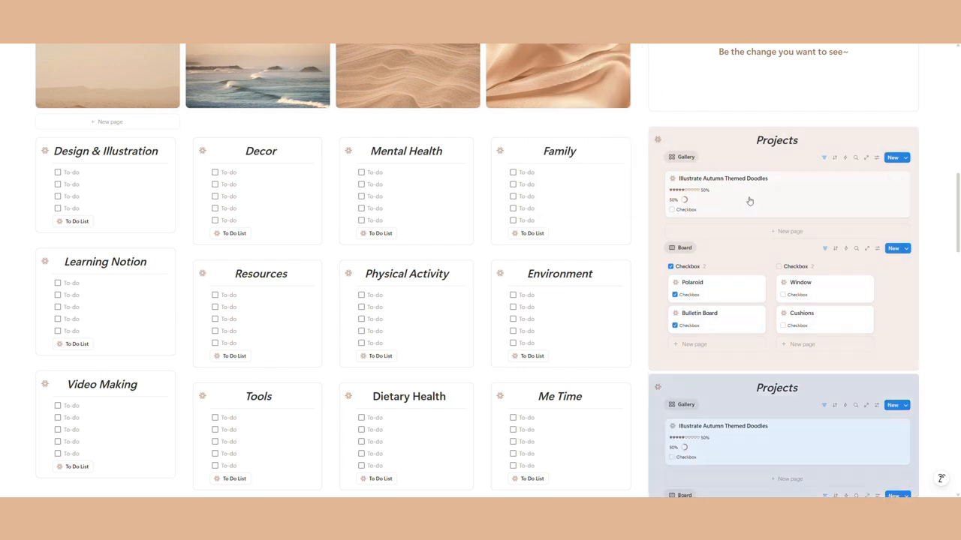
Step: Inspect the duplicated Projects section's gallery view settings and the filters on its gallery and board, hiding each again
{"action": "left_click", "coordinate": [935, 401]}
{"action": "scroll", "coordinate": [935, 400], "scroll_direction": "down", "scroll_amount": 3}
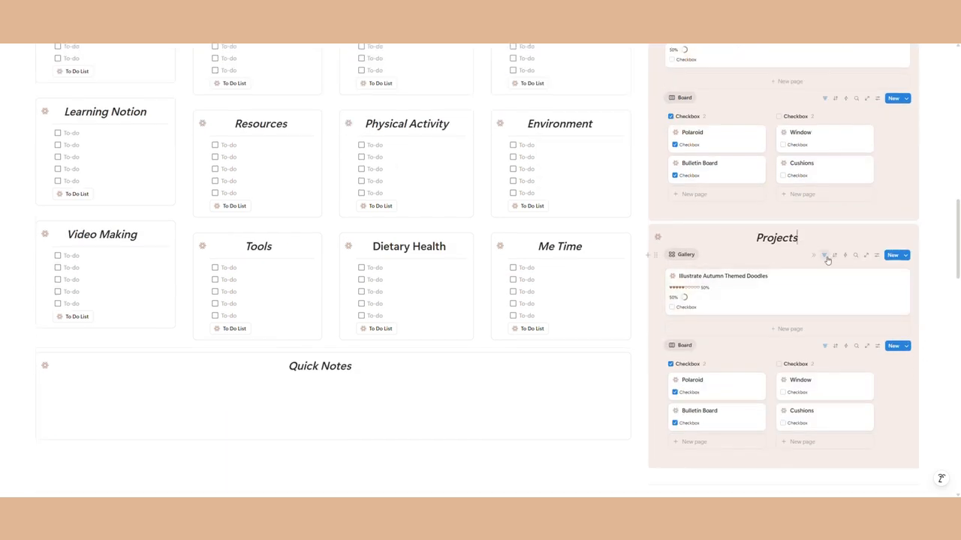
{"action": "left_click", "coordinate": [876, 256]}
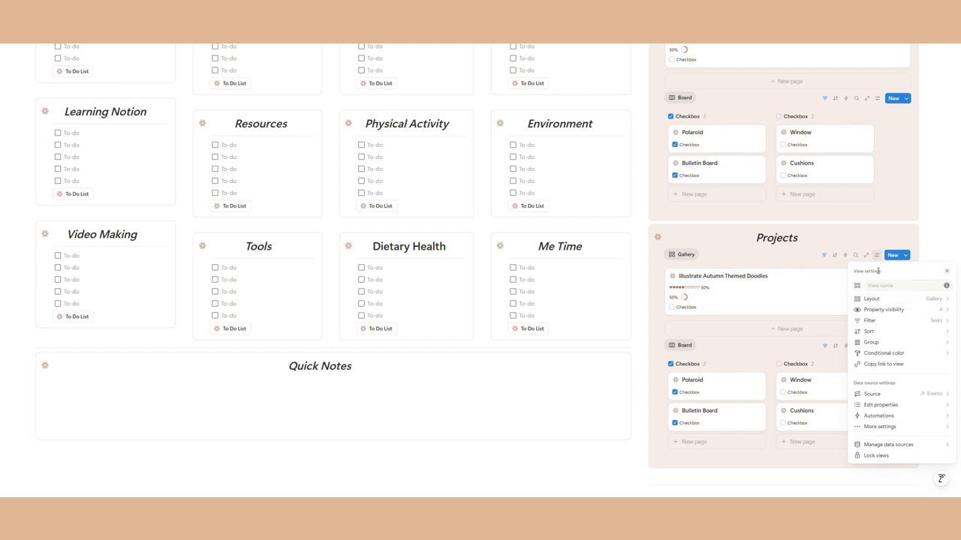
{"action": "left_click", "coordinate": [878, 259]}
{"action": "left_click", "coordinate": [825, 256]}
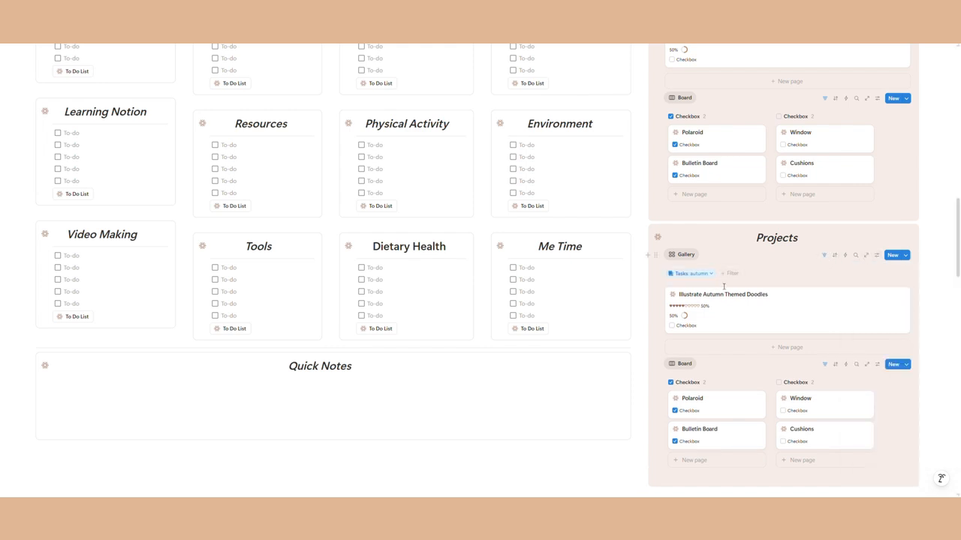
{"action": "left_click", "coordinate": [825, 256]}
{"action": "left_click", "coordinate": [826, 346]}
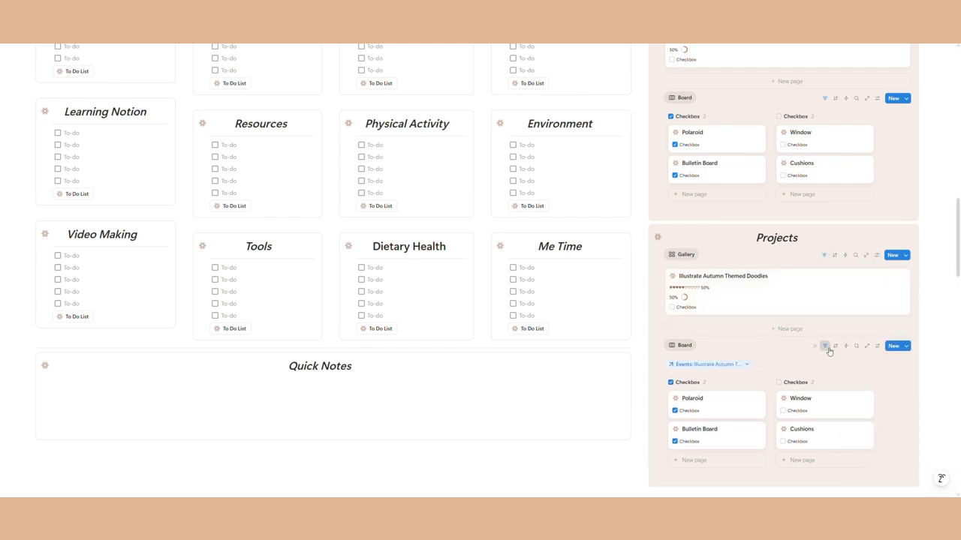
{"action": "left_click", "coordinate": [825, 346]}
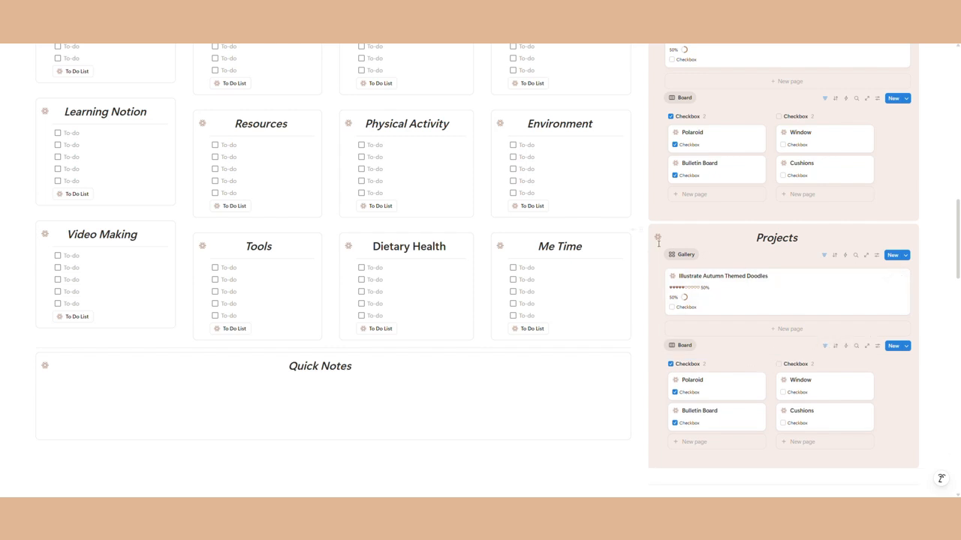
Step: Delete the duplicated Projects callout above the Links section
{"action": "left_click", "coordinate": [640, 230]}
{"action": "key", "text": "Delete"}
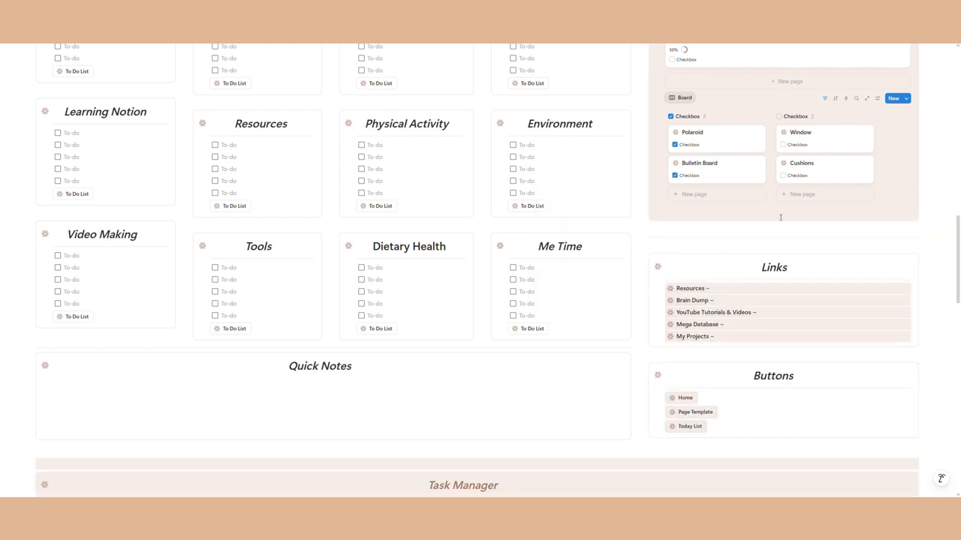
{"action": "scroll", "coordinate": [869, 280], "scroll_direction": "up", "scroll_amount": 1}
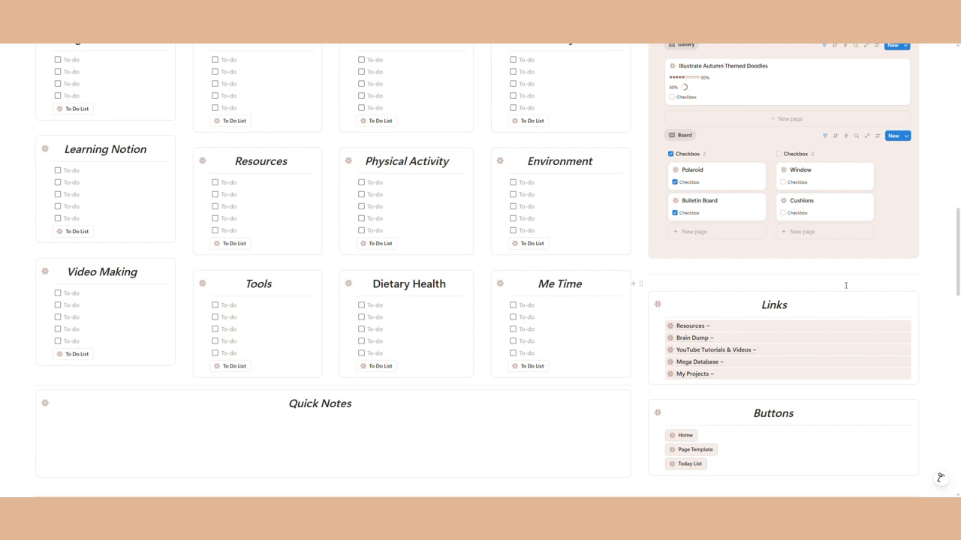
Step: Open the Resources page from the Links section, expand the Widgets toggle to view its link, and collapse it
{"action": "scroll", "coordinate": [846, 285], "scroll_direction": "down", "scroll_amount": 2}
{"action": "left_click", "coordinate": [704, 254]}
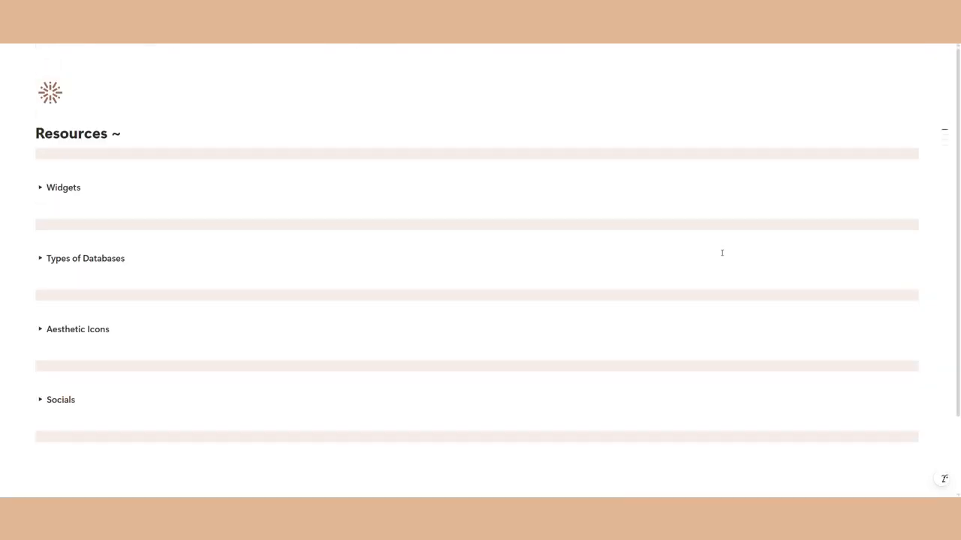
{"action": "left_click", "coordinate": [40, 188]}
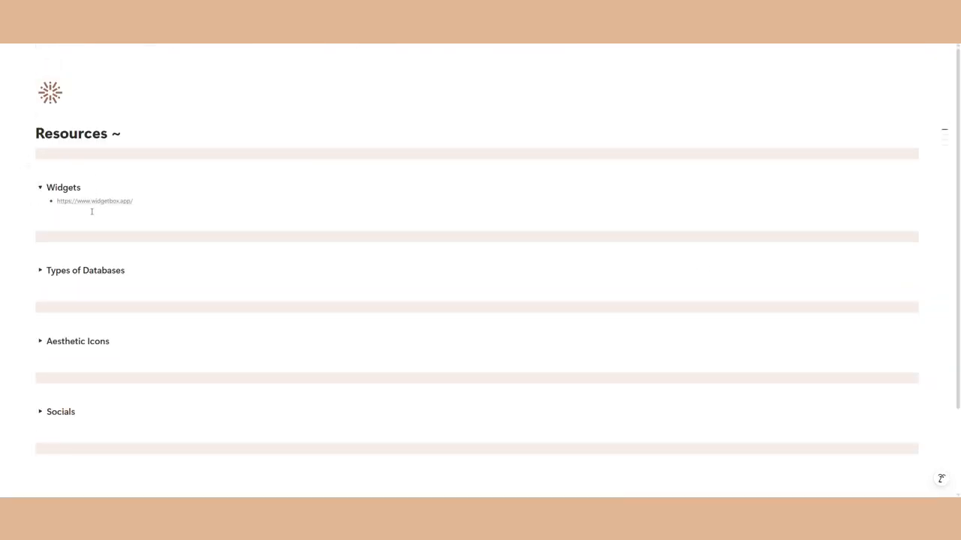
{"action": "left_click", "coordinate": [40, 188]}
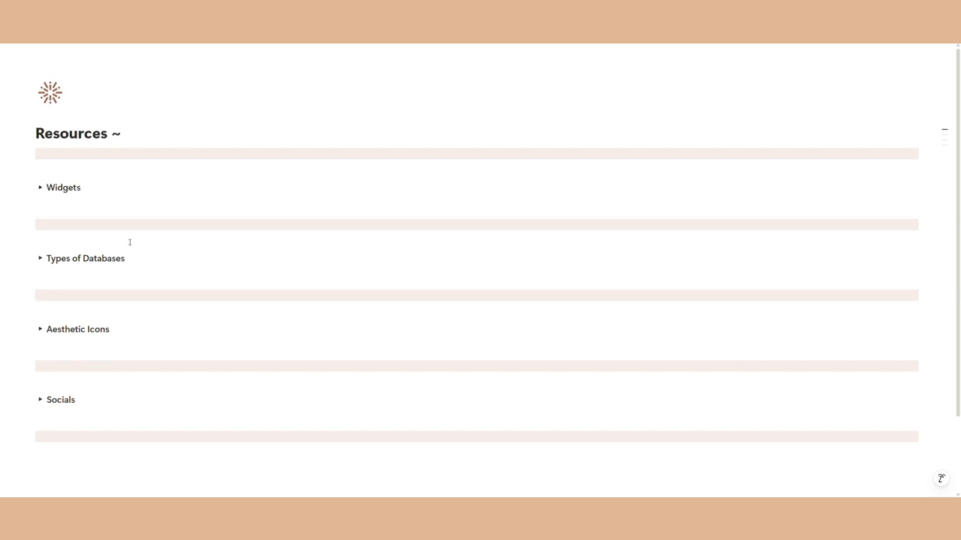
Step: Expand the Types of Databases toggle, look through the book and habit tracker examples, and collapse it
{"action": "left_click", "coordinate": [40, 259]}
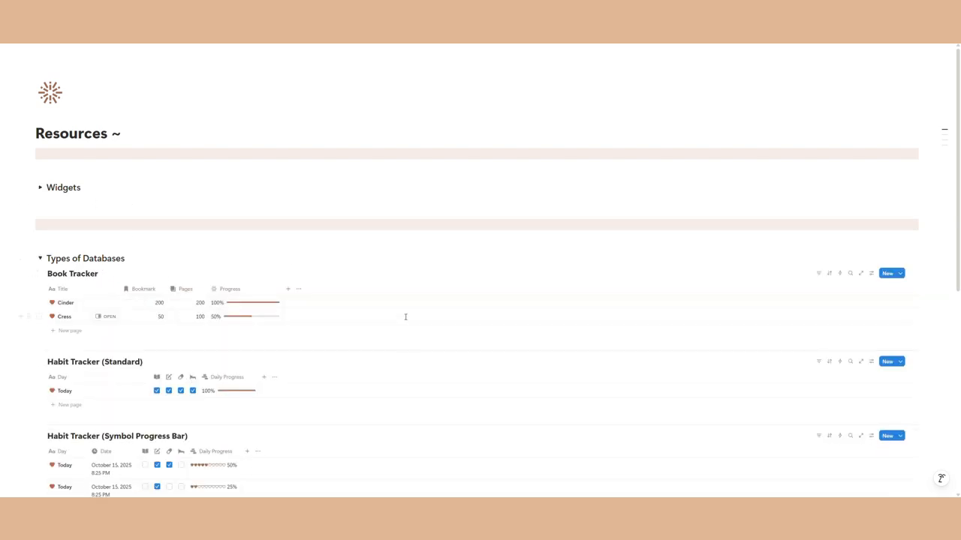
{"action": "scroll", "coordinate": [405, 307], "scroll_direction": "down", "scroll_amount": 3}
{"action": "scroll", "coordinate": [347, 288], "scroll_direction": "up", "scroll_amount": 1}
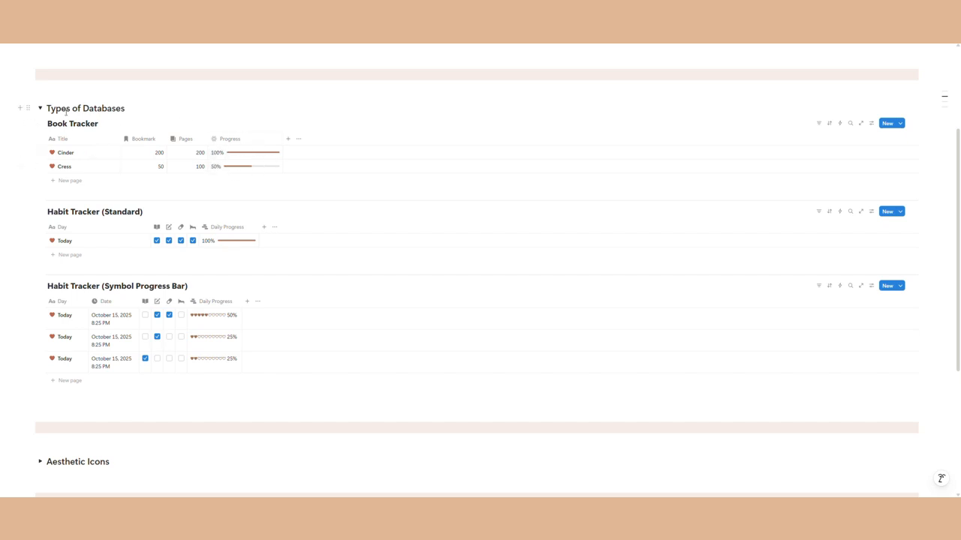
{"action": "left_click", "coordinate": [41, 109]}
{"action": "scroll", "coordinate": [137, 231], "scroll_direction": "up", "scroll_amount": 1}
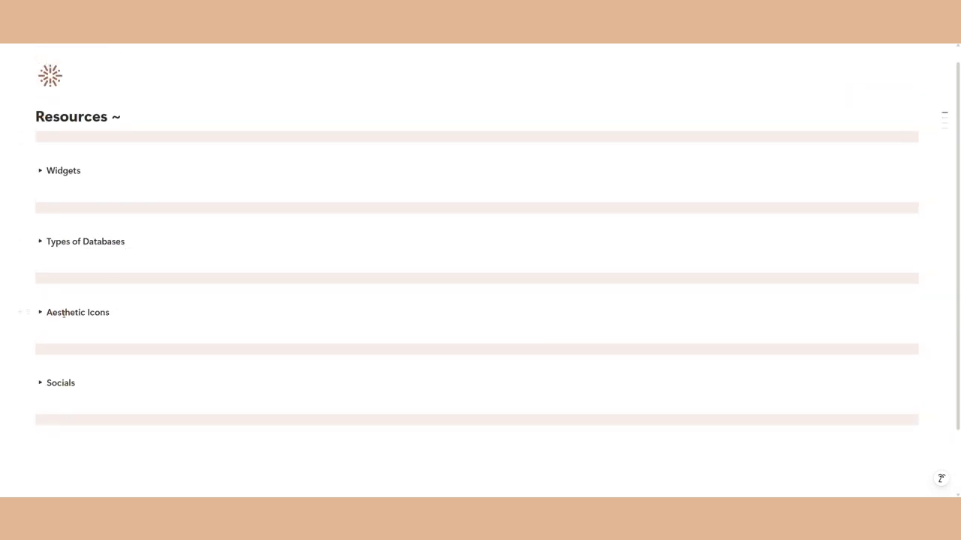
Step: View the contents of the Aesthetic Icons and Socials toggles, collapse both, and return to the planner page
{"action": "left_click", "coordinate": [40, 312]}
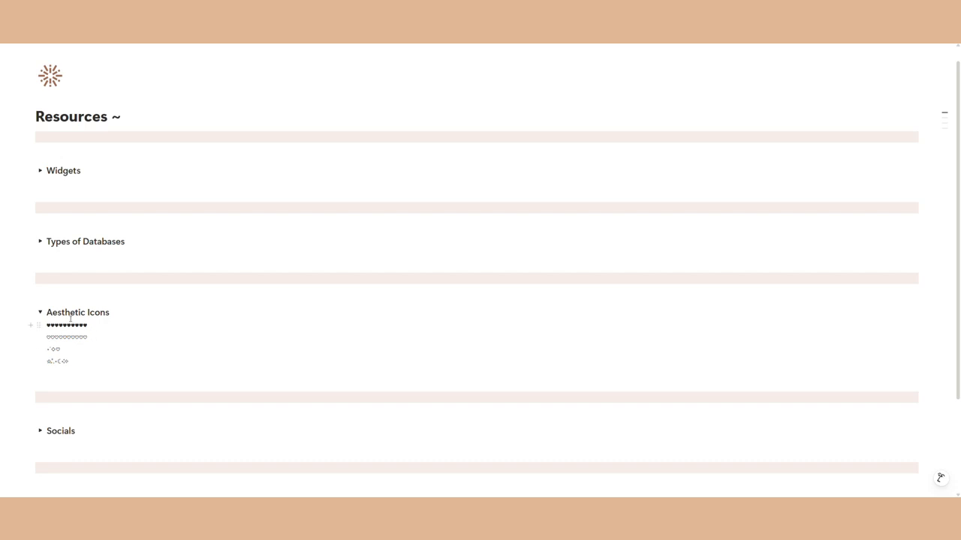
{"action": "left_click", "coordinate": [41, 313]}
{"action": "left_click", "coordinate": [40, 383]}
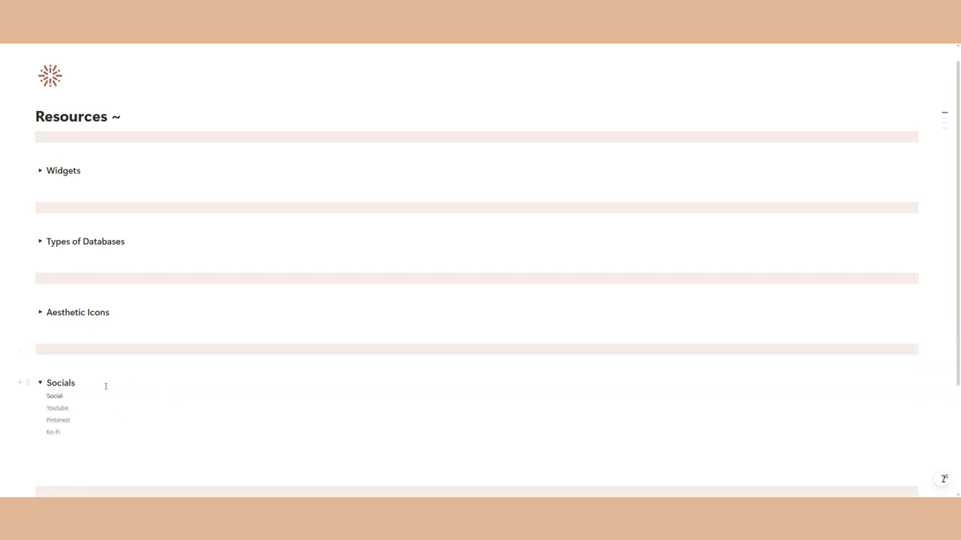
{"action": "left_click", "coordinate": [41, 383]}
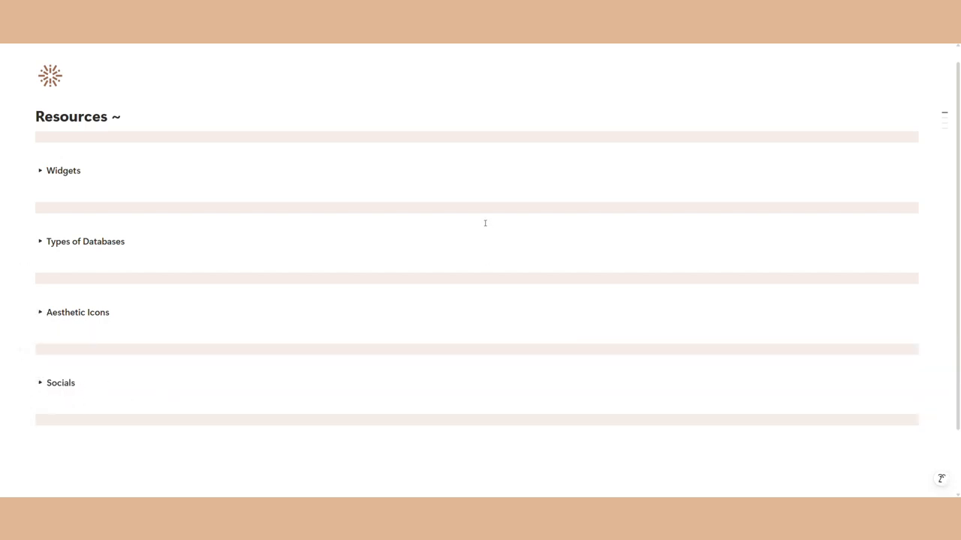
{"action": "key", "text": "alt+Left"}
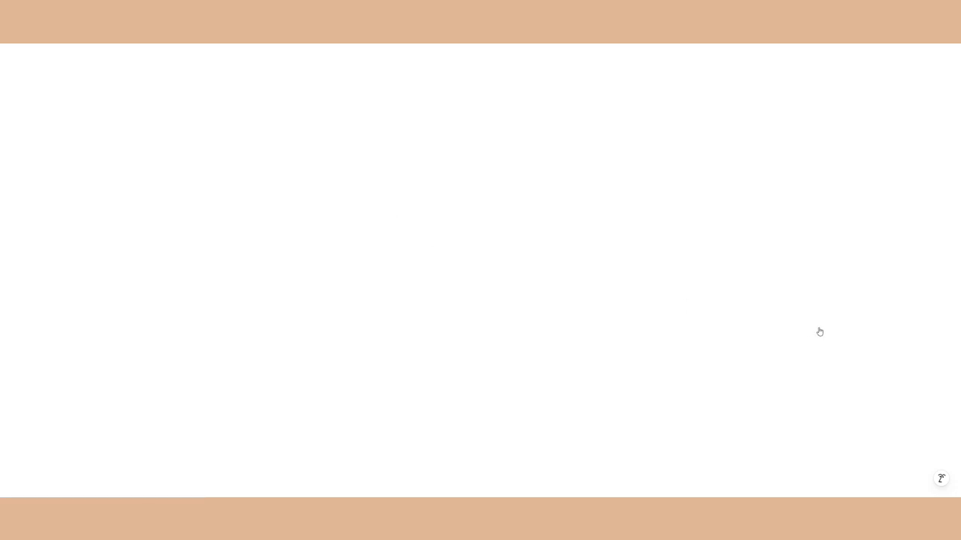
Step: Open the Brain Dump page from the Links section to view its theme ideas, and return to the planner page
{"action": "scroll", "coordinate": [820, 332], "scroll_direction": "down", "scroll_amount": 1}
{"action": "scroll", "coordinate": [820, 332], "scroll_direction": "down", "scroll_amount": 10}
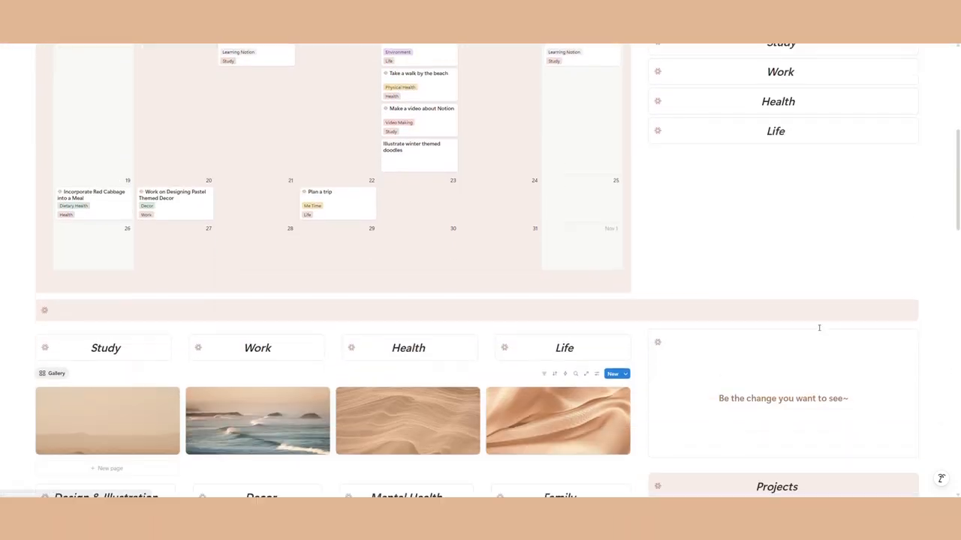
{"action": "scroll", "coordinate": [818, 330], "scroll_direction": "down", "scroll_amount": 3}
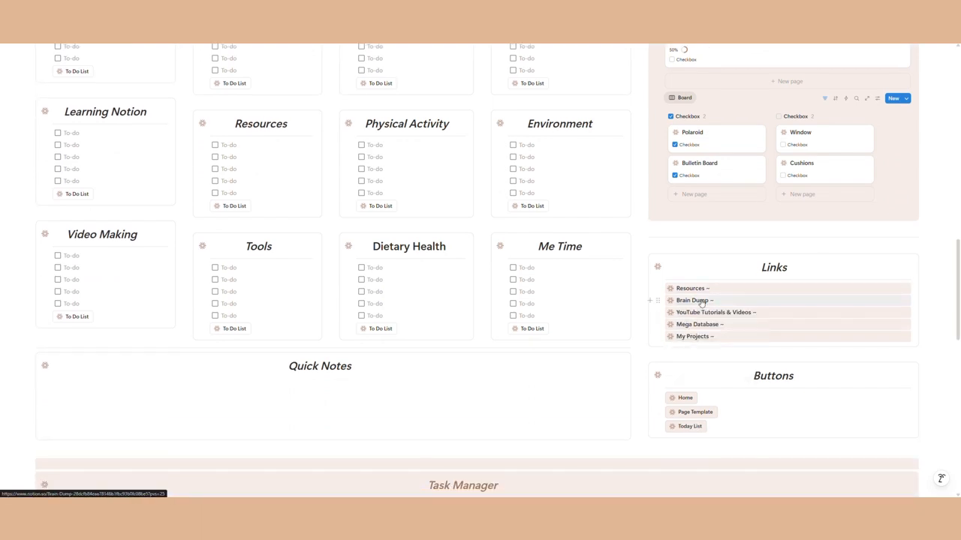
{"action": "left_click", "coordinate": [701, 301]}
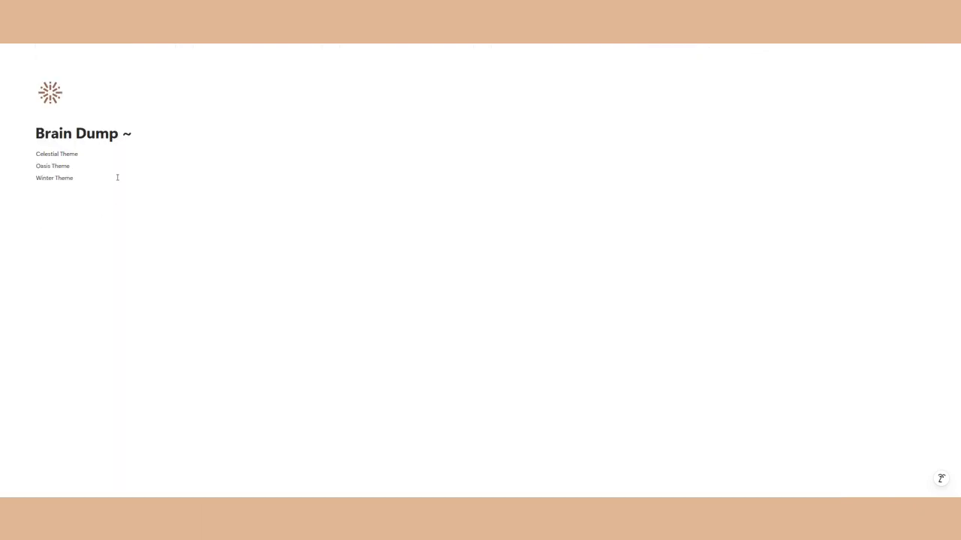
{"action": "left_click", "coordinate": [86, 34]}
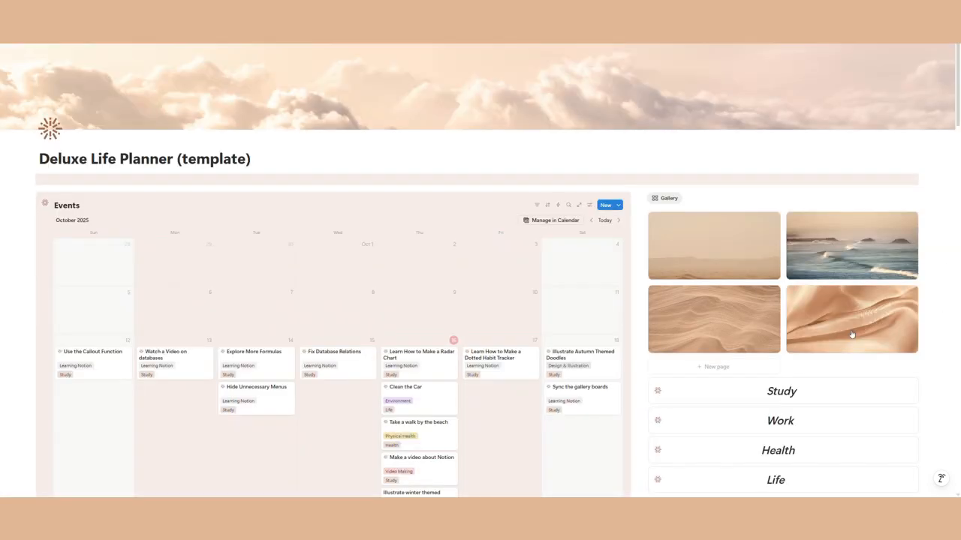
Step: Open the YouTube Tutorials & Videos page from the Links section, look through the embedded videos, and return to the planner page
{"action": "scroll", "coordinate": [831, 334], "scroll_direction": "down", "scroll_amount": 10}
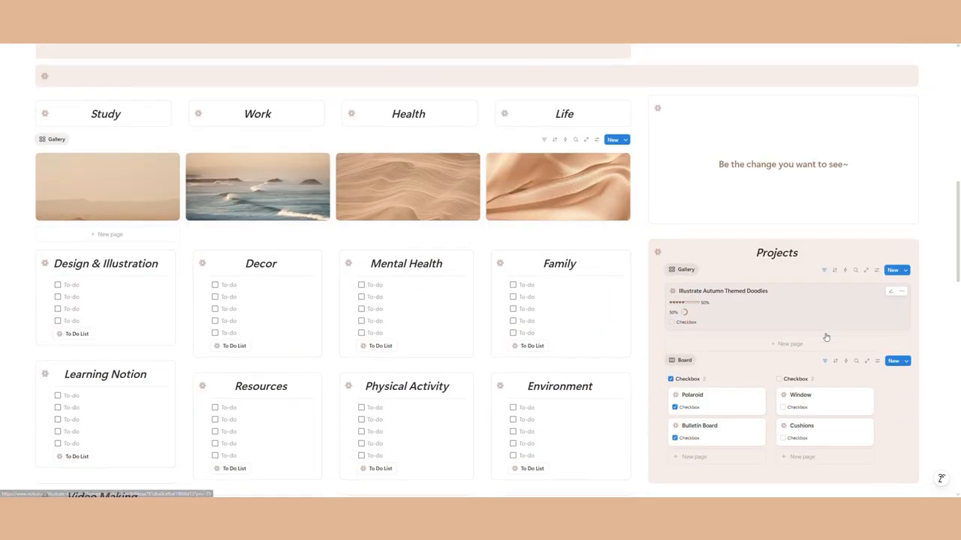
{"action": "scroll", "coordinate": [825, 332], "scroll_direction": "down", "scroll_amount": 2}
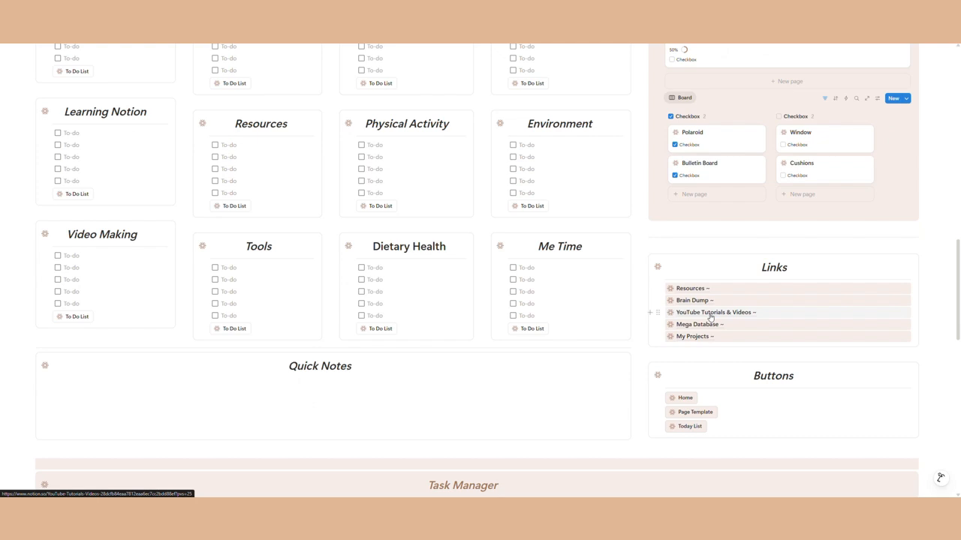
{"action": "right_click", "coordinate": [709, 316]}
{"action": "key", "text": "Escape"}
{"action": "left_click", "coordinate": [701, 313]}
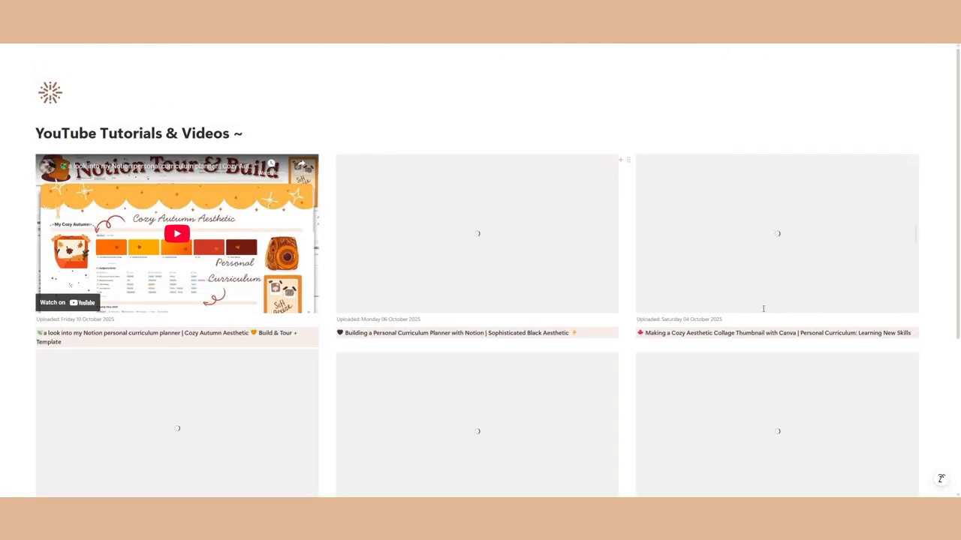
{"action": "scroll", "coordinate": [565, 340], "scroll_direction": "down", "scroll_amount": 2}
{"action": "scroll", "coordinate": [566, 340], "scroll_direction": "up", "scroll_amount": 1}
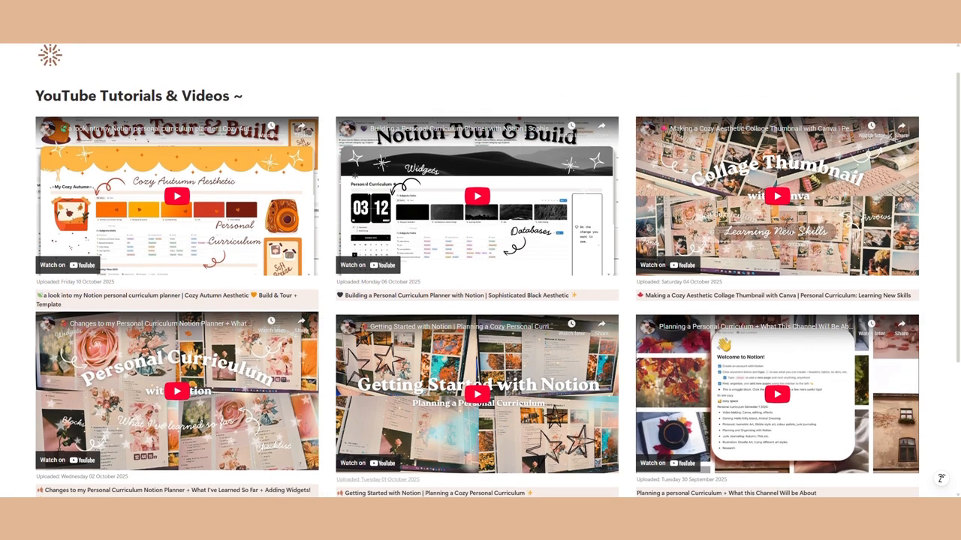
{"action": "left_click", "coordinate": [64, 35]}
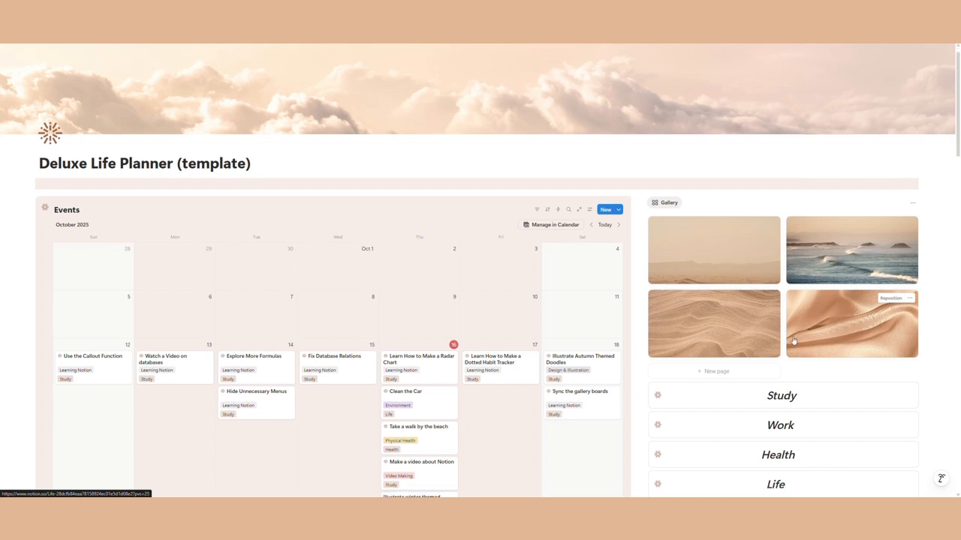
Step: Open the Mega Database page from the Links section, examine its All Tasks and Projects views, and return to the planner page
{"action": "scroll", "coordinate": [789, 336], "scroll_direction": "down", "scroll_amount": 3}
{"action": "scroll", "coordinate": [788, 336], "scroll_direction": "down", "scroll_amount": 7}
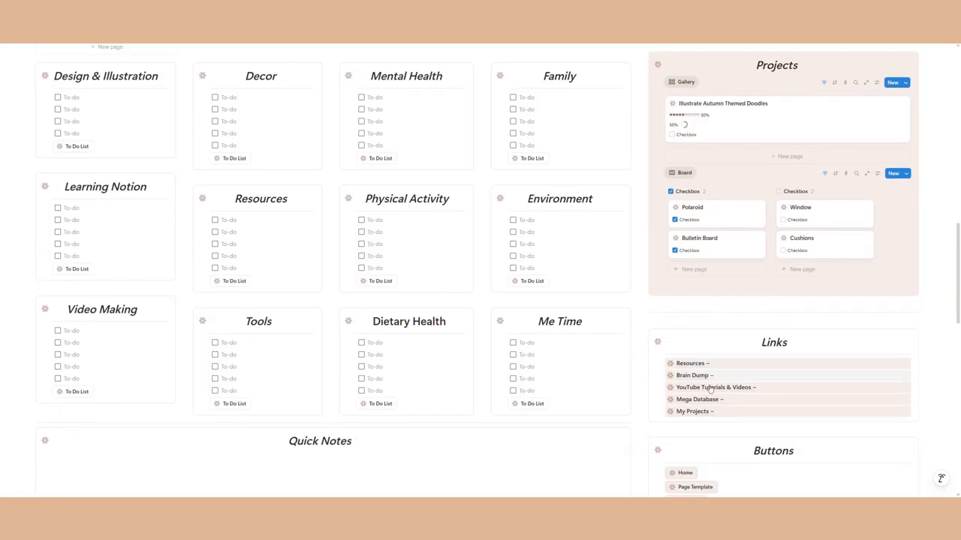
{"action": "left_click", "coordinate": [698, 399]}
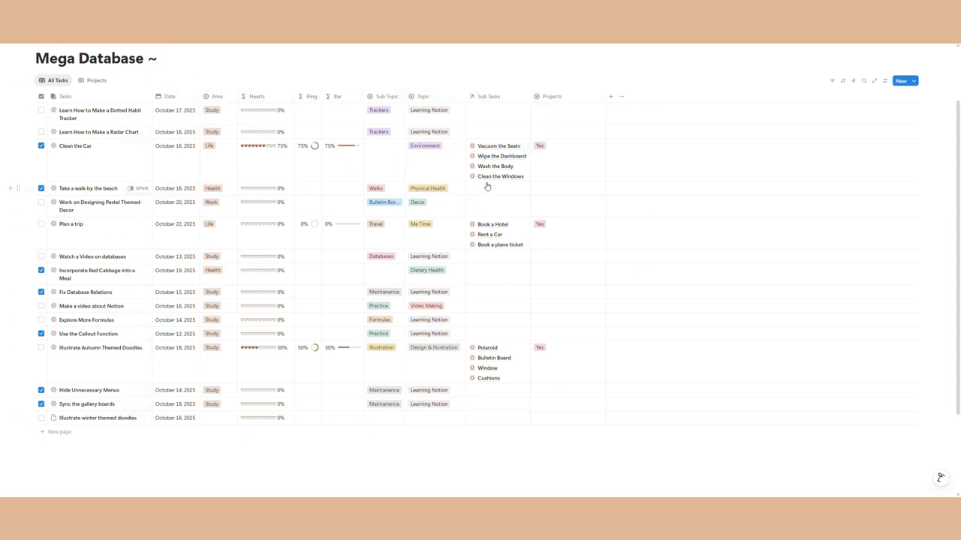
{"action": "left_click", "coordinate": [96, 81]}
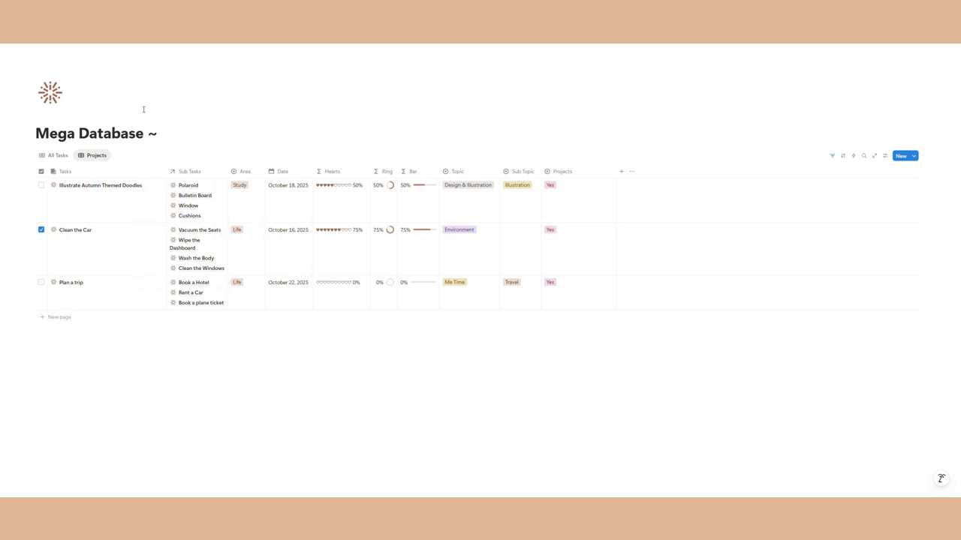
{"action": "left_click", "coordinate": [120, 35]}
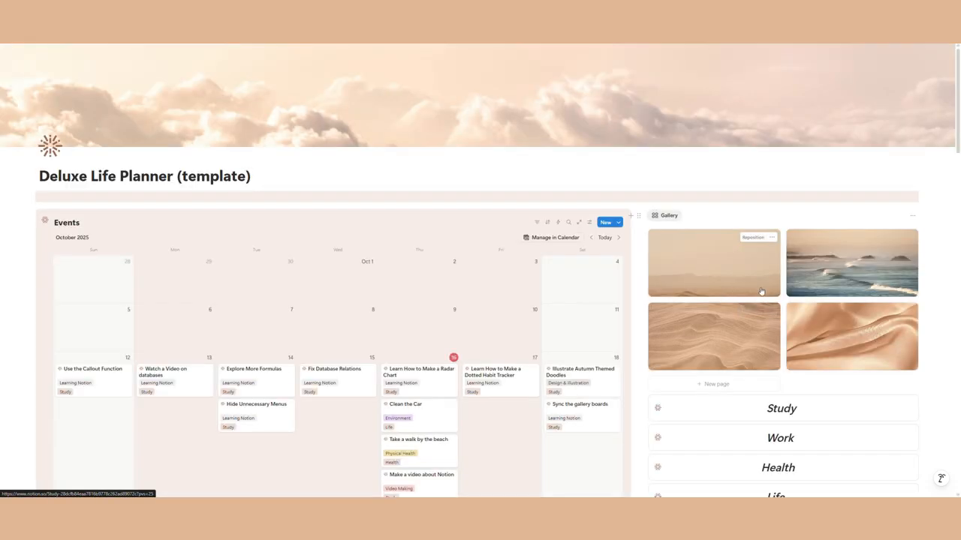
Step: Open the My Projects page from the Links section to examine the projects table, and return to the planner page
{"action": "scroll", "coordinate": [722, 283], "scroll_direction": "down", "scroll_amount": 10}
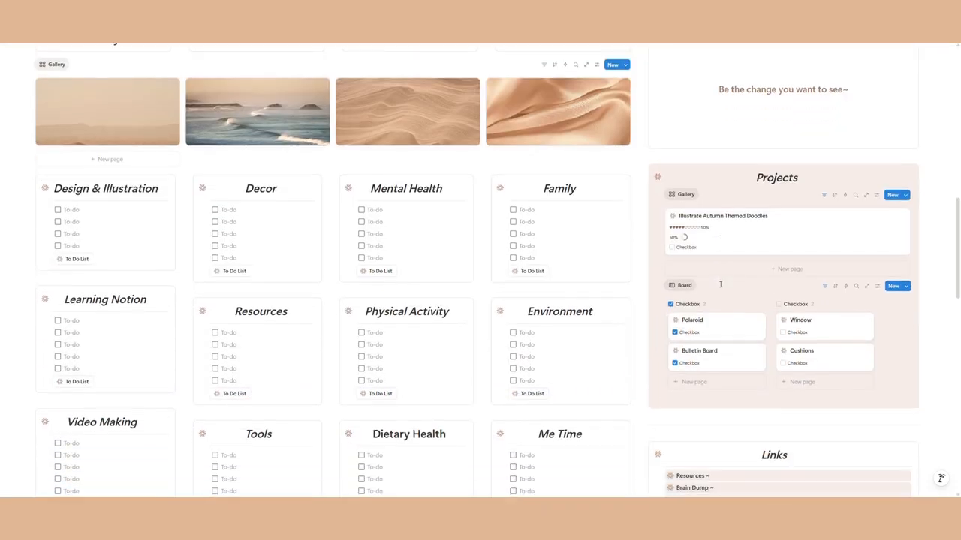
{"action": "scroll", "coordinate": [719, 284], "scroll_direction": "down", "scroll_amount": 3}
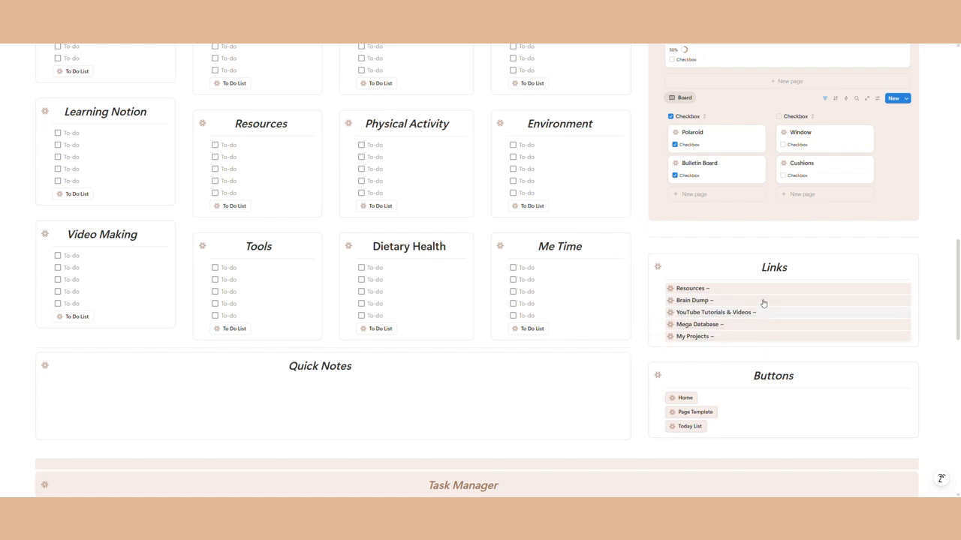
{"action": "left_click", "coordinate": [680, 336]}
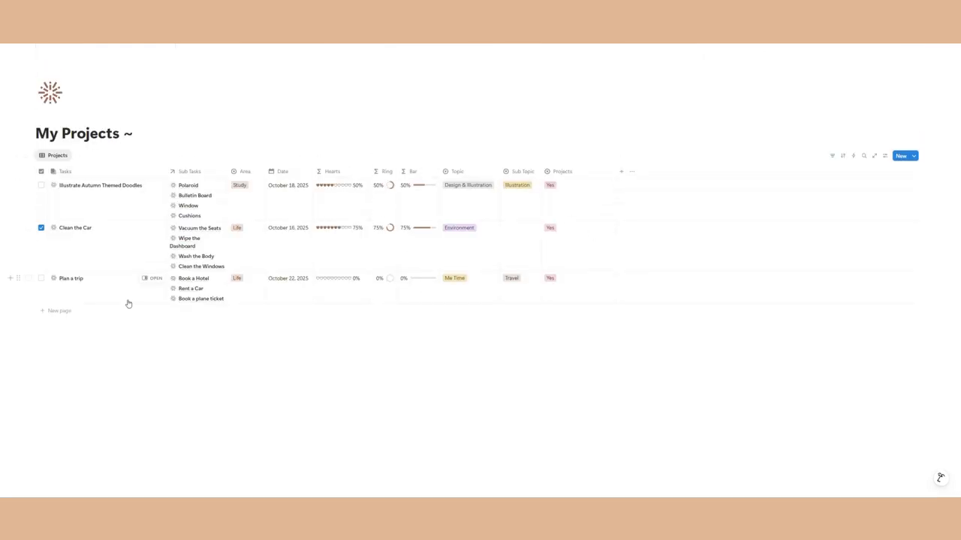
{"action": "left_click", "coordinate": [72, 34]}
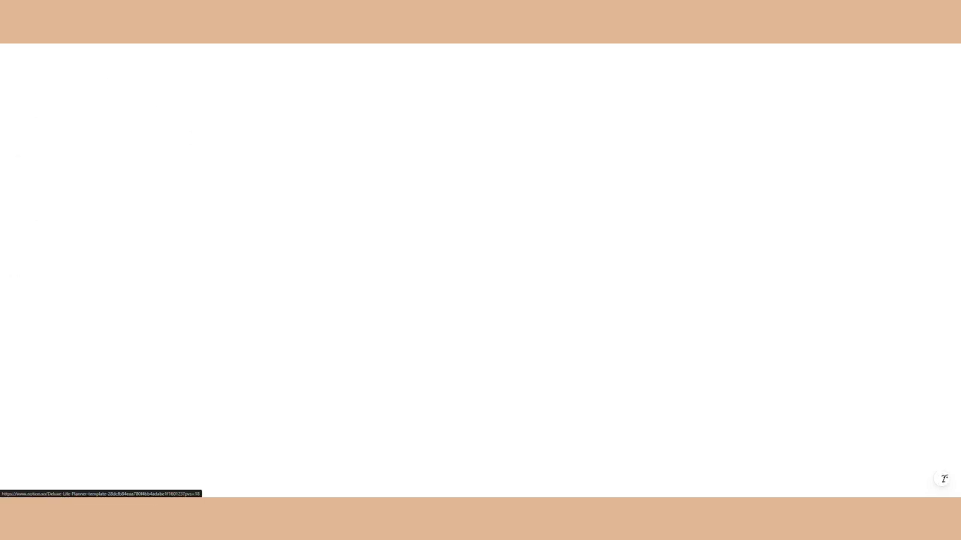
{"action": "scroll", "coordinate": [816, 300], "scroll_direction": "down", "scroll_amount": 9}
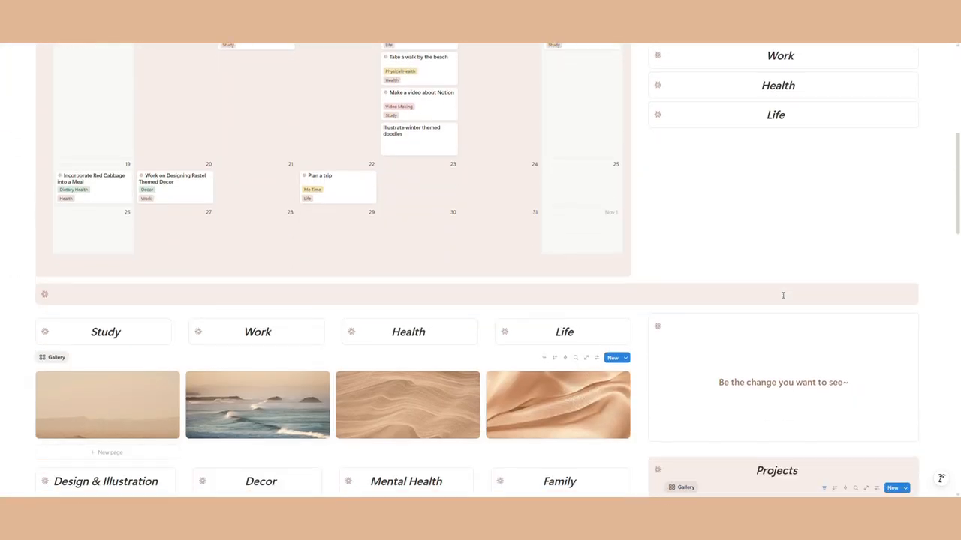
Step: Open the Study page from the planner's topic gallery and look through its events calendar, images and task sections
{"action": "scroll", "coordinate": [798, 354], "scroll_direction": "down", "scroll_amount": 3}
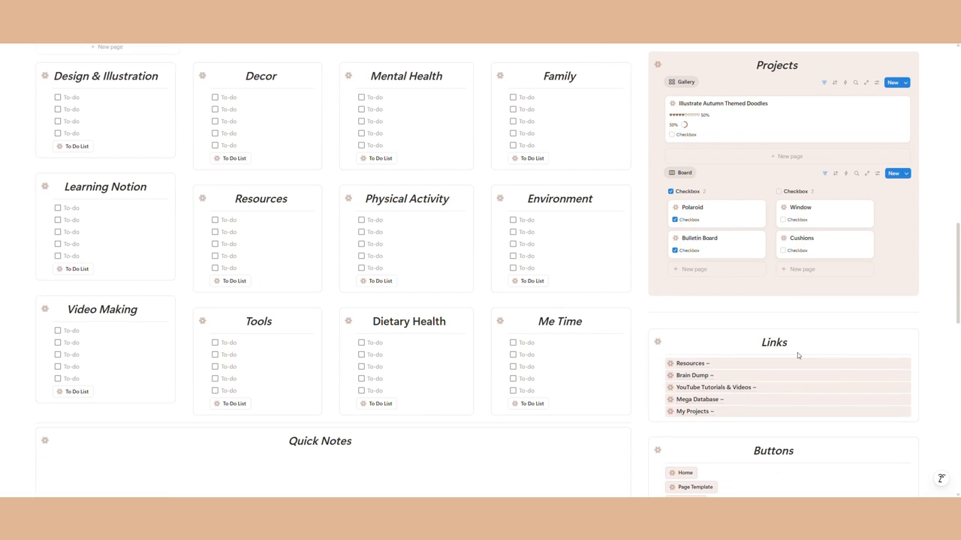
{"action": "scroll", "coordinate": [817, 323], "scroll_direction": "down", "scroll_amount": 3}
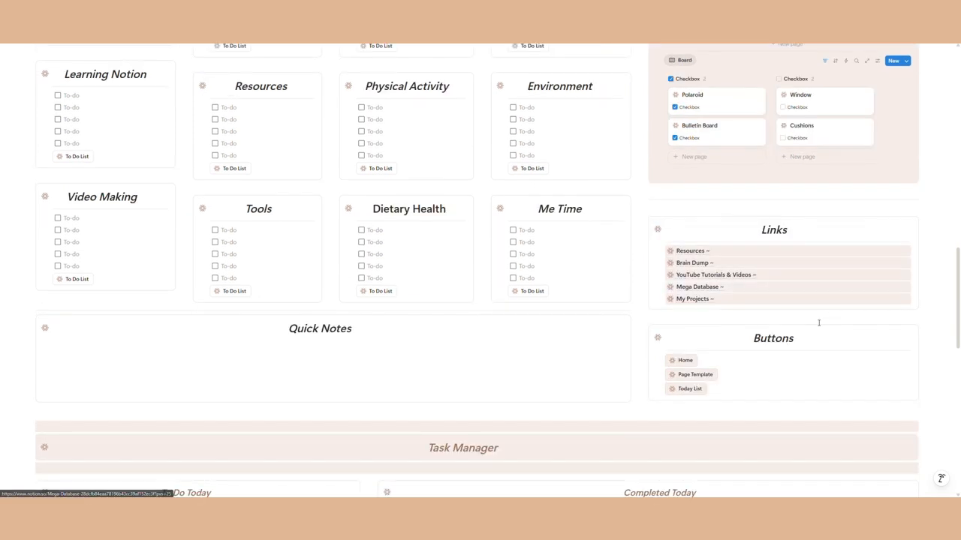
{"action": "scroll", "coordinate": [608, 336], "scroll_direction": "up", "scroll_amount": 7}
{"action": "scroll", "coordinate": [551, 335], "scroll_direction": "up", "scroll_amount": 2}
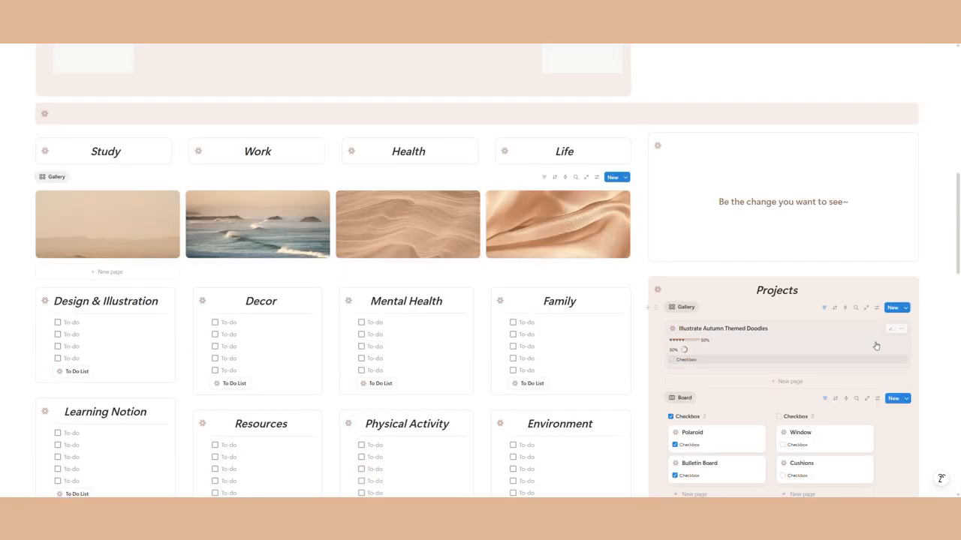
{"action": "left_click", "coordinate": [109, 233]}
{"action": "scroll", "coordinate": [832, 218], "scroll_direction": "down", "scroll_amount": 1}
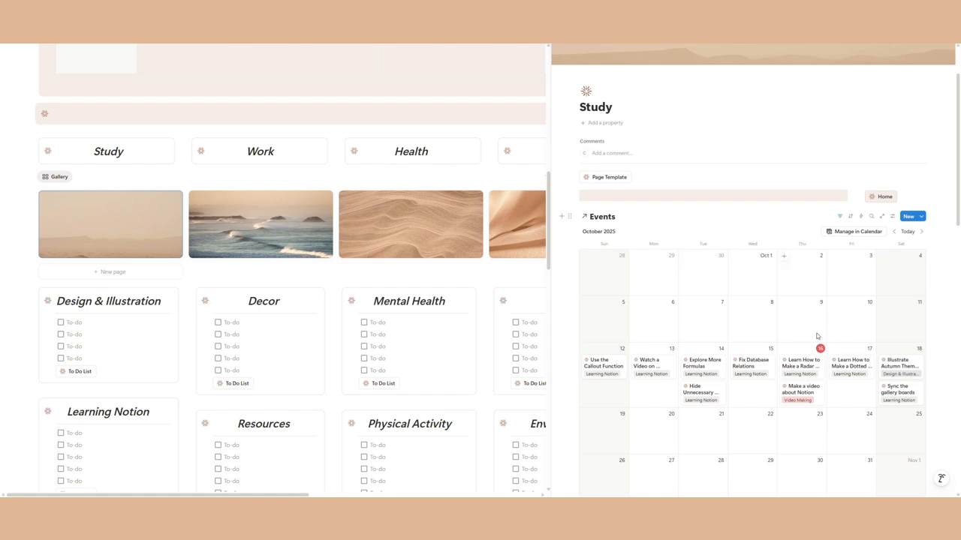
{"action": "scroll", "coordinate": [798, 302], "scroll_direction": "down", "scroll_amount": 8}
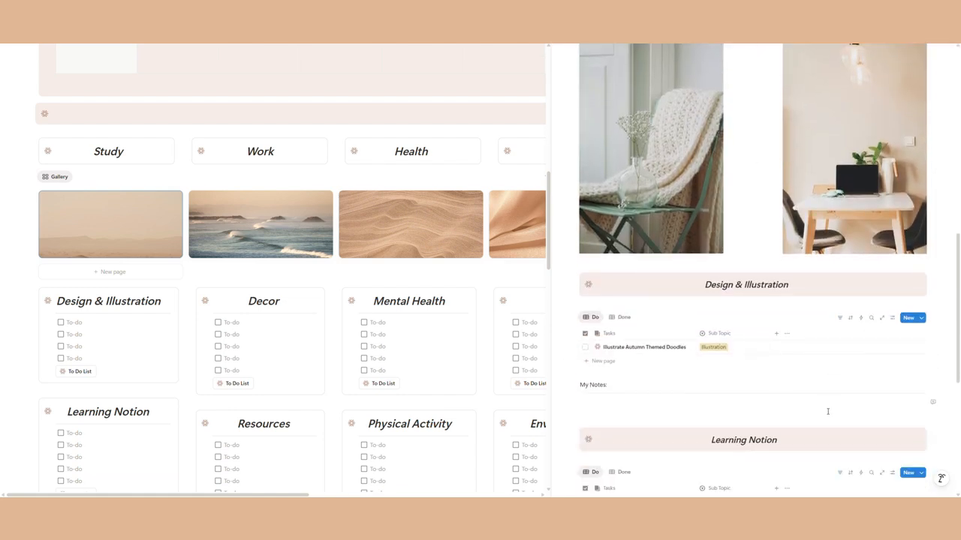
{"action": "scroll", "coordinate": [709, 222], "scroll_direction": "up", "scroll_amount": 8}
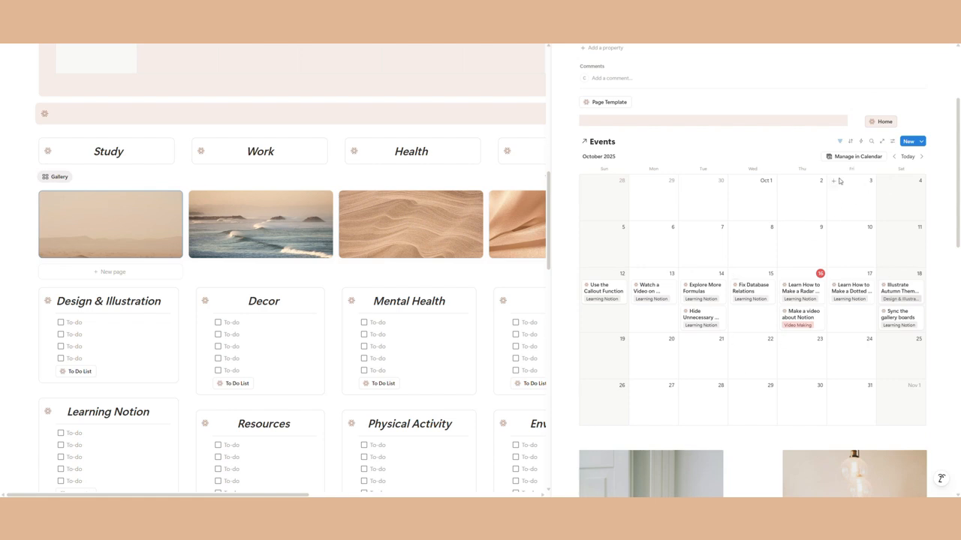
Step: Check the filter on the Study page's Events calendar and view the October 2025 entries
{"action": "left_click", "coordinate": [840, 143]}
{"action": "left_click", "coordinate": [841, 143]}
{"action": "scroll", "coordinate": [818, 389], "scroll_direction": "down", "scroll_amount": 1}
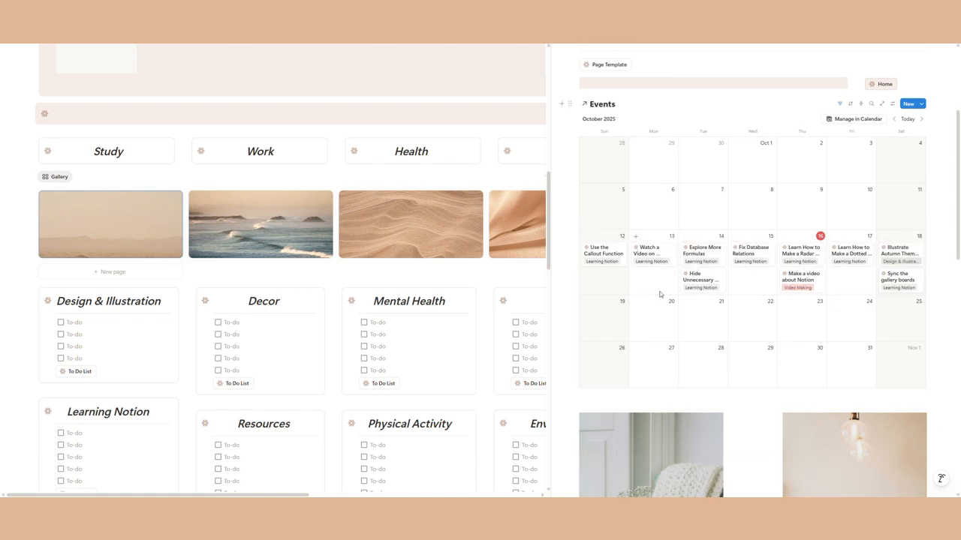
Step: Examine the Design & Illustration section's Do and Done views and the filters applied to its task table
{"action": "scroll", "coordinate": [751, 315], "scroll_direction": "down", "scroll_amount": 5}
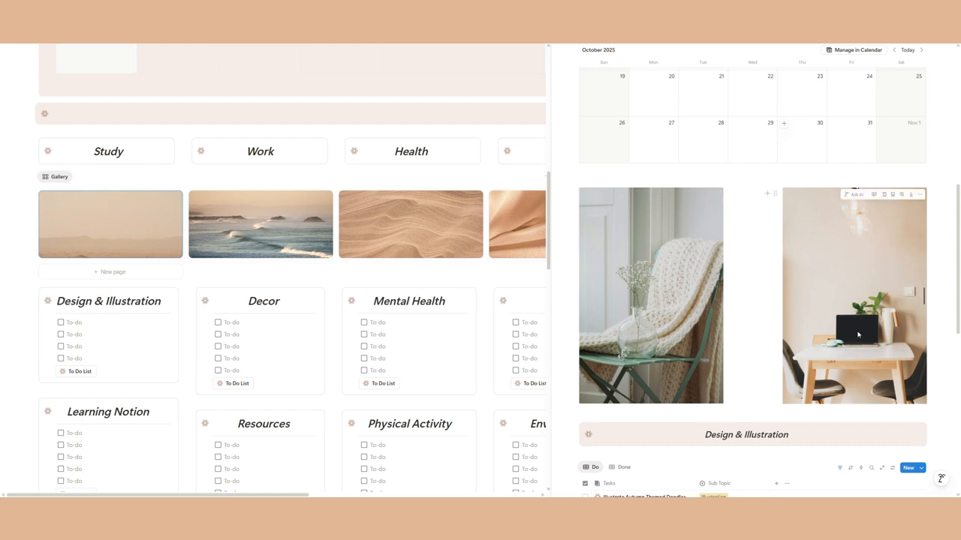
{"action": "scroll", "coordinate": [757, 315], "scroll_direction": "down", "scroll_amount": 2}
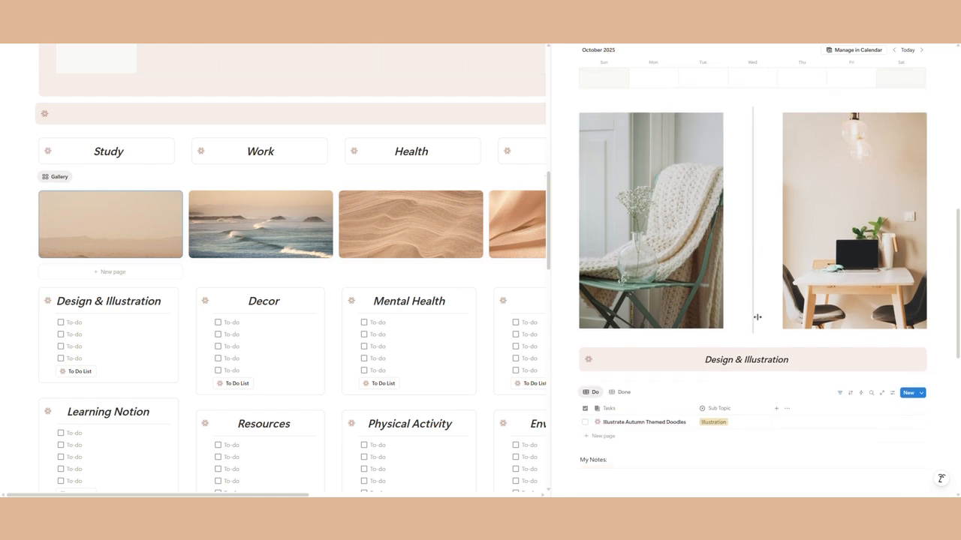
{"action": "scroll", "coordinate": [757, 316], "scroll_direction": "down", "scroll_amount": 2}
{"action": "scroll", "coordinate": [755, 315], "scroll_direction": "down", "scroll_amount": 2}
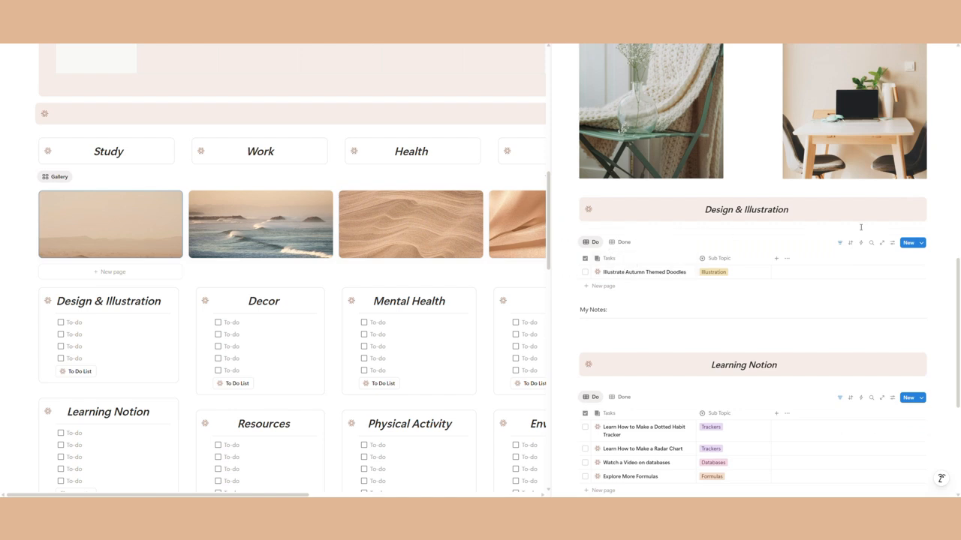
{"action": "left_click", "coordinate": [839, 243]}
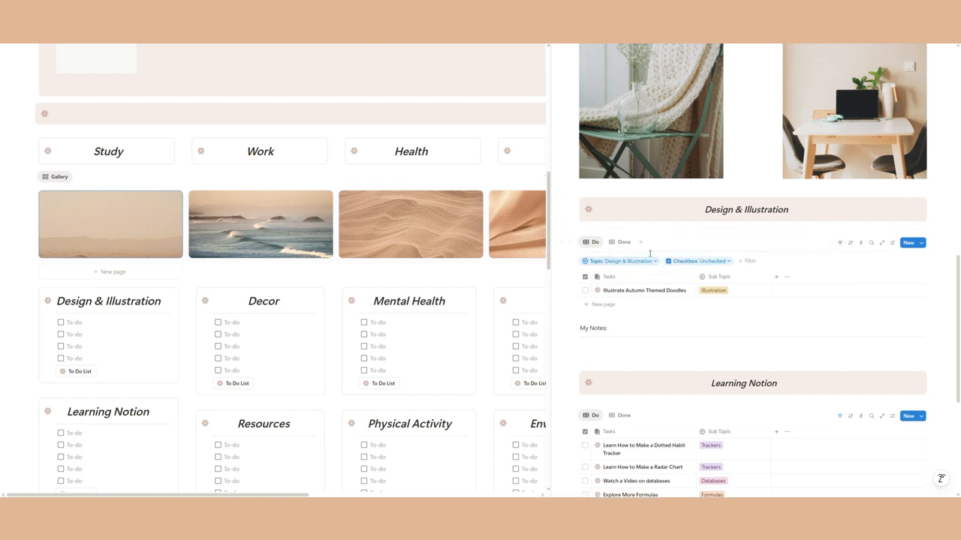
{"action": "left_click", "coordinate": [621, 244]}
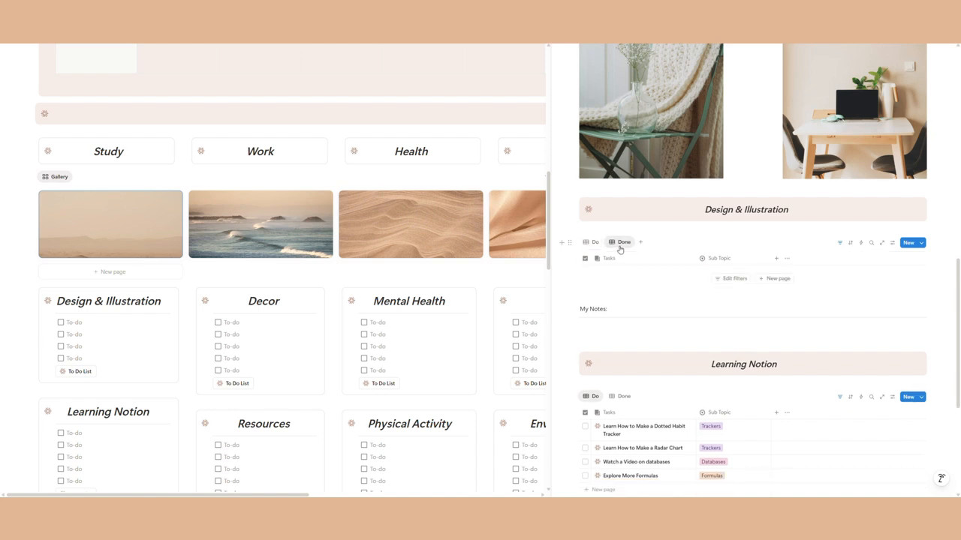
{"action": "left_click", "coordinate": [595, 243]}
{"action": "left_click", "coordinate": [622, 243]}
{"action": "left_click", "coordinate": [595, 244]}
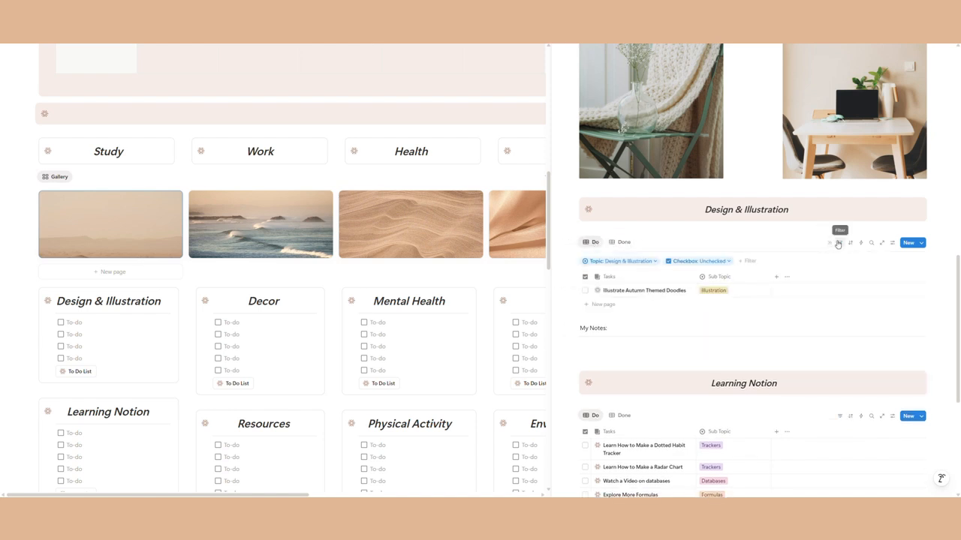
{"action": "left_click", "coordinate": [829, 244]}
Step: Examine the Learning Notion section's Done and Do views, check its filters, and view the Video Making section
{"action": "scroll", "coordinate": [789, 324], "scroll_direction": "down", "scroll_amount": 3}
{"action": "scroll", "coordinate": [789, 323], "scroll_direction": "down", "scroll_amount": 3}
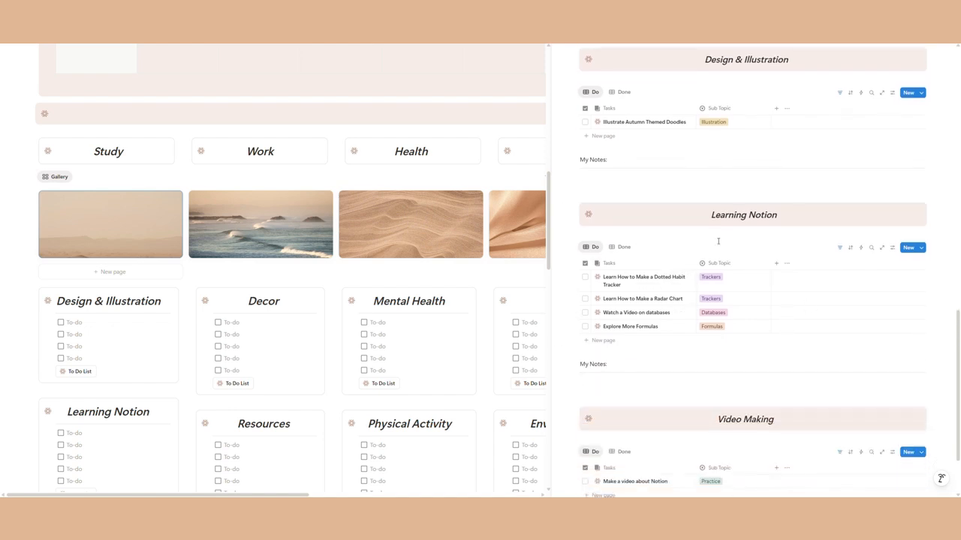
{"action": "left_click", "coordinate": [617, 211]}
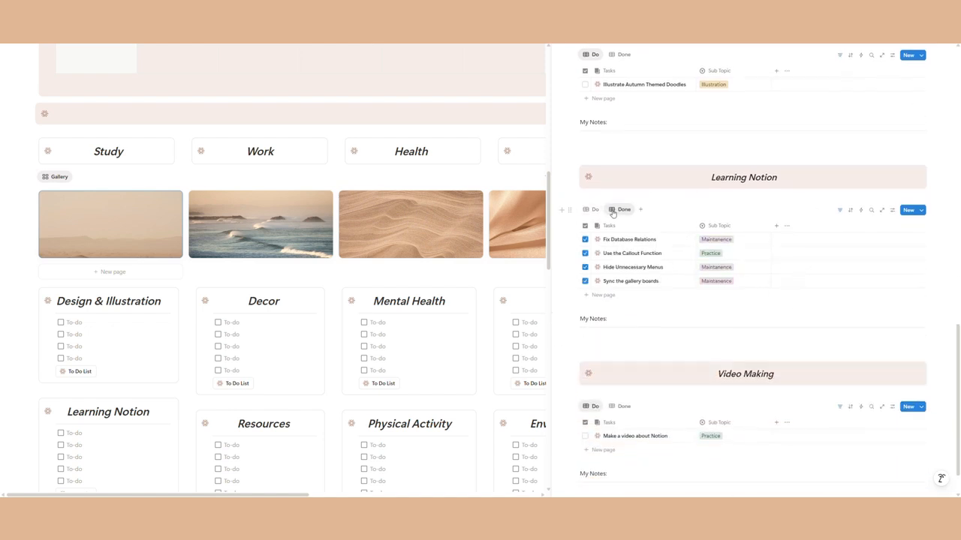
{"action": "left_click", "coordinate": [593, 210]}
{"action": "left_click", "coordinate": [837, 211]}
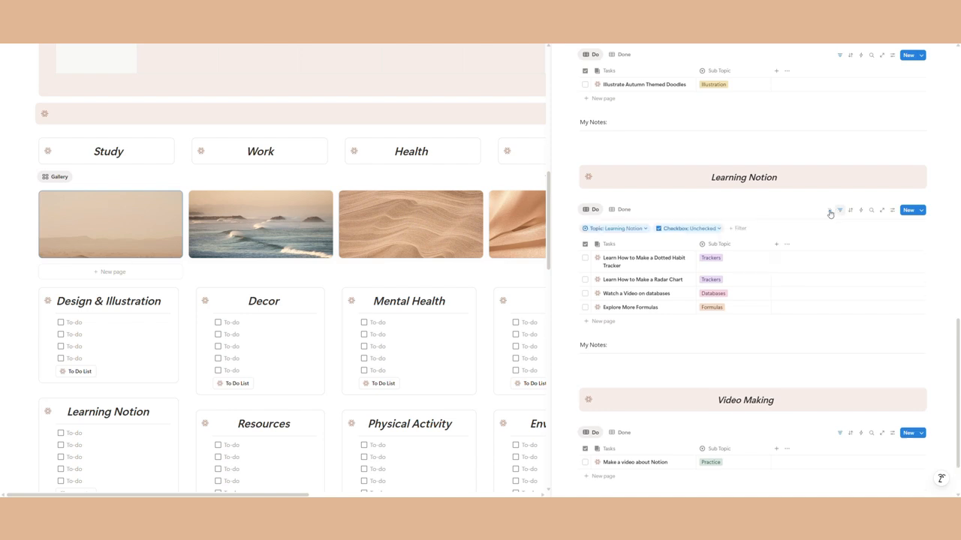
{"action": "left_click", "coordinate": [837, 212]}
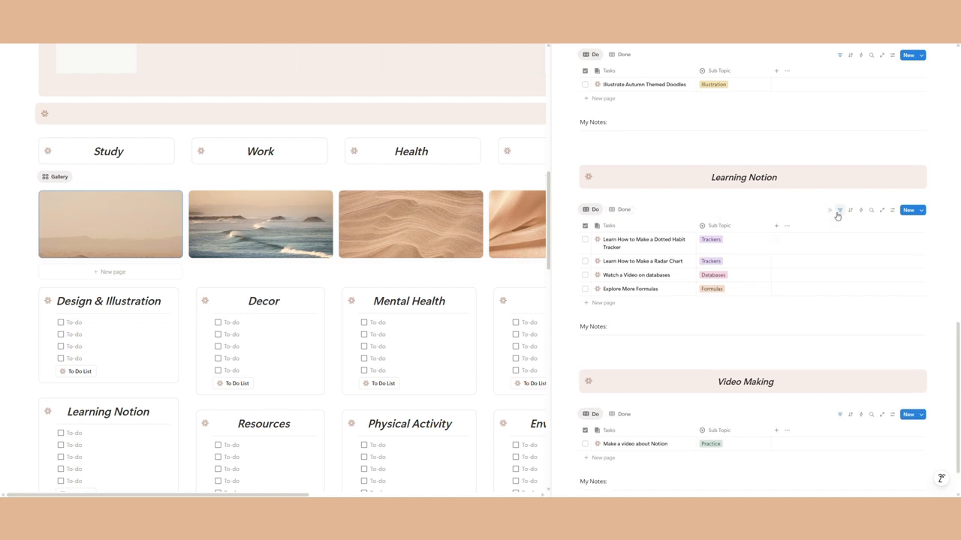
{"action": "scroll", "coordinate": [826, 298], "scroll_direction": "down", "scroll_amount": 2}
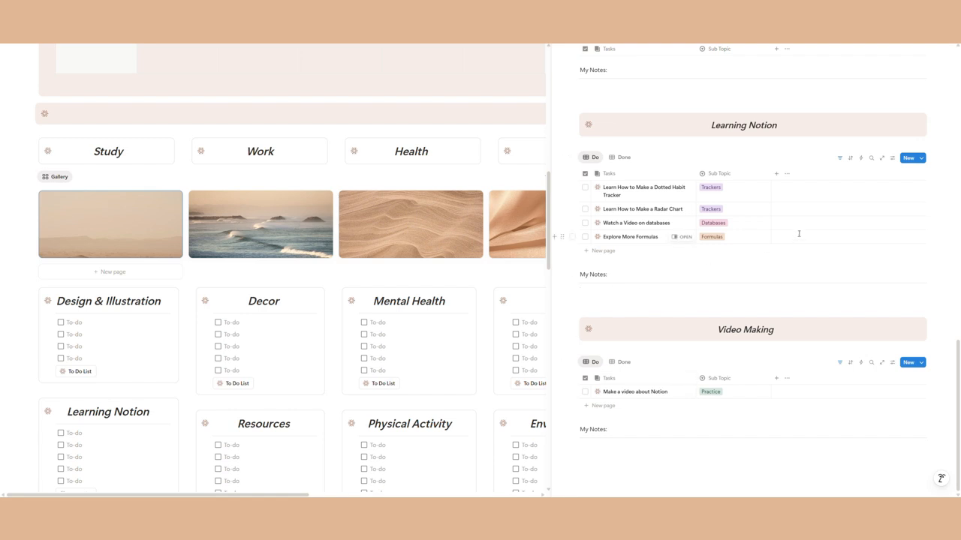
Step: Inspect the action set up for the Study page's Home button and leave its configuration
{"action": "scroll", "coordinate": [799, 234], "scroll_direction": "up", "scroll_amount": 6}
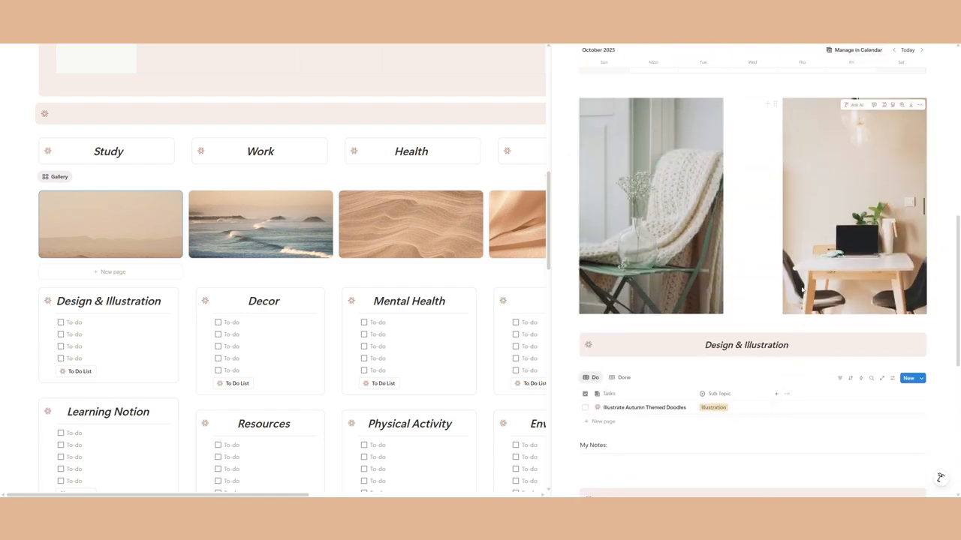
{"action": "scroll", "coordinate": [807, 264], "scroll_direction": "up", "scroll_amount": 10}
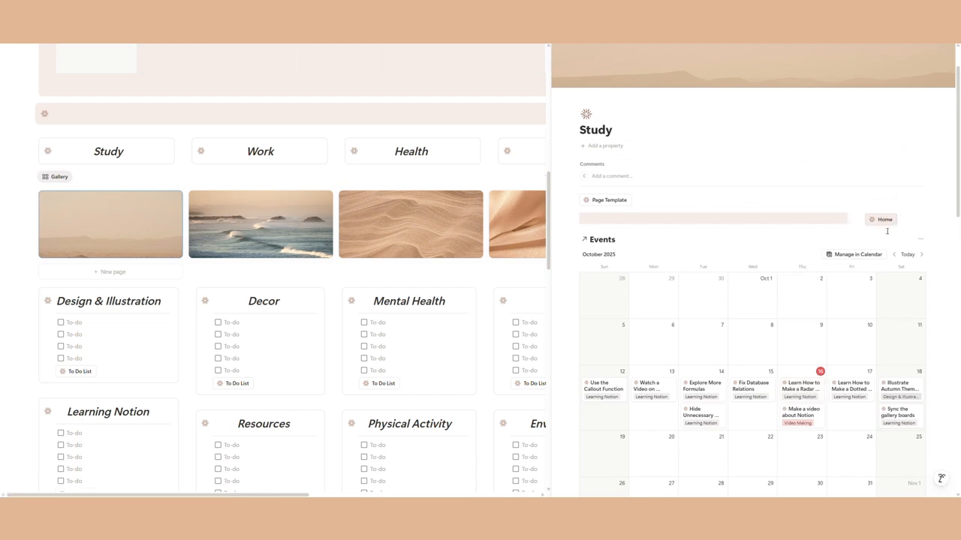
{"action": "left_click", "coordinate": [899, 211]}
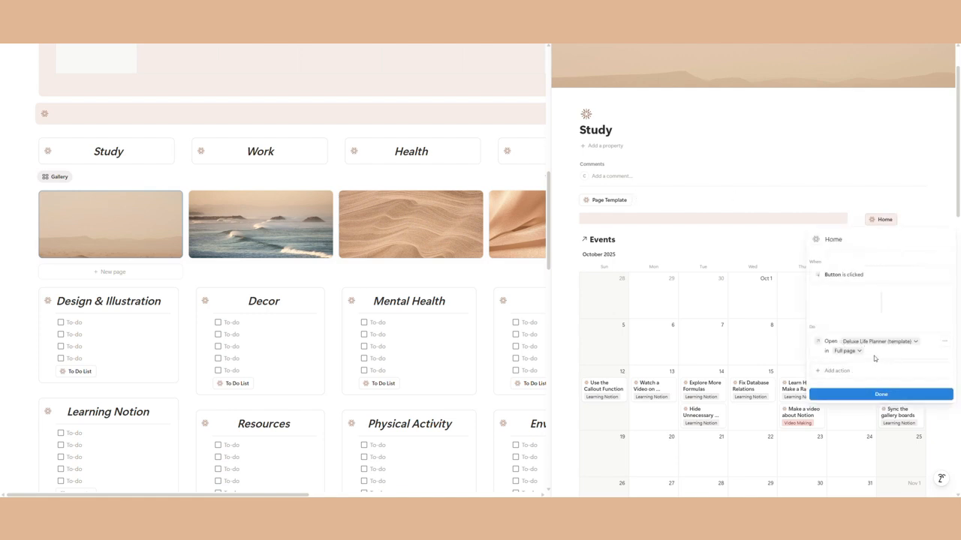
{"action": "left_click", "coordinate": [882, 204]}
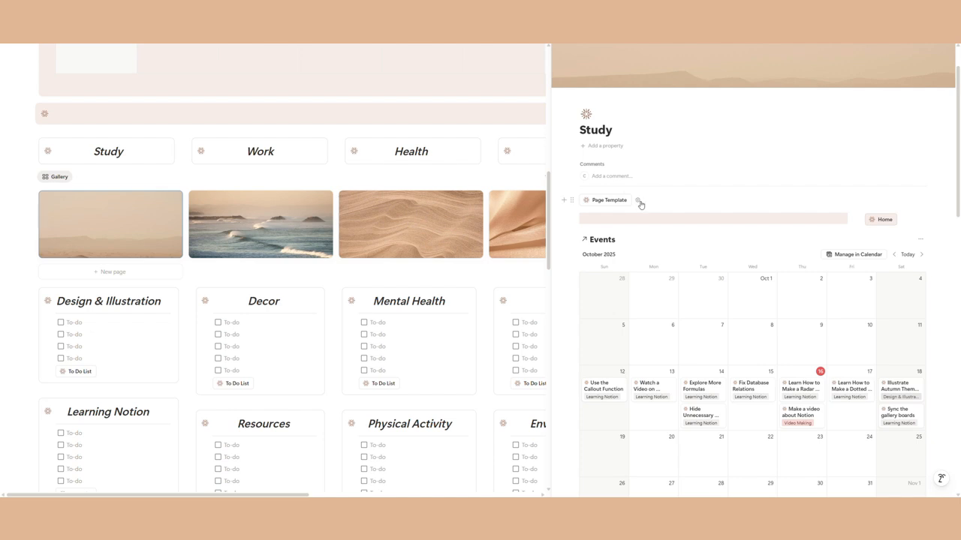
Step: Inspect the content stored in the Study page's Page Template button, and close the Study page
{"action": "left_click", "coordinate": [639, 202]}
{"action": "scroll", "coordinate": [739, 327], "scroll_direction": "down", "scroll_amount": 5}
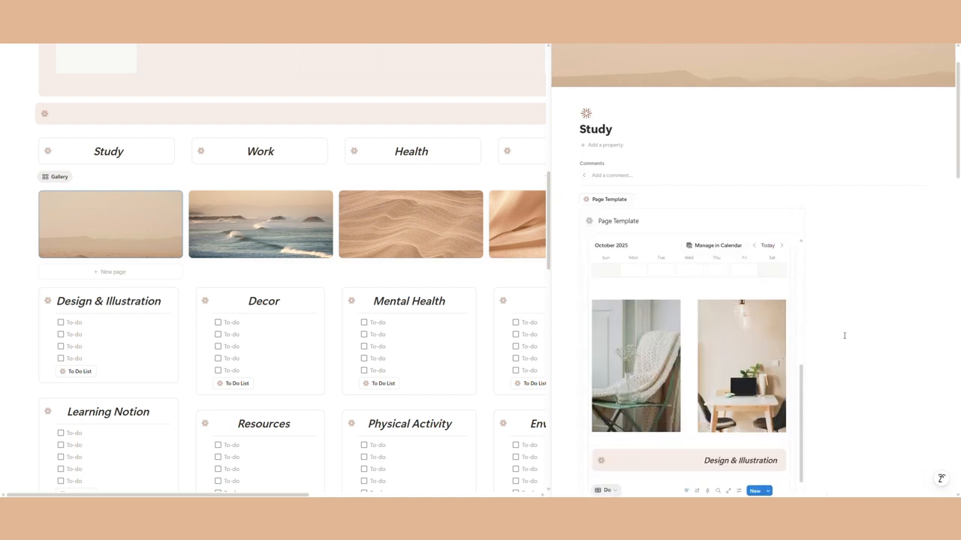
{"action": "scroll", "coordinate": [739, 327], "scroll_direction": "down", "scroll_amount": 5}
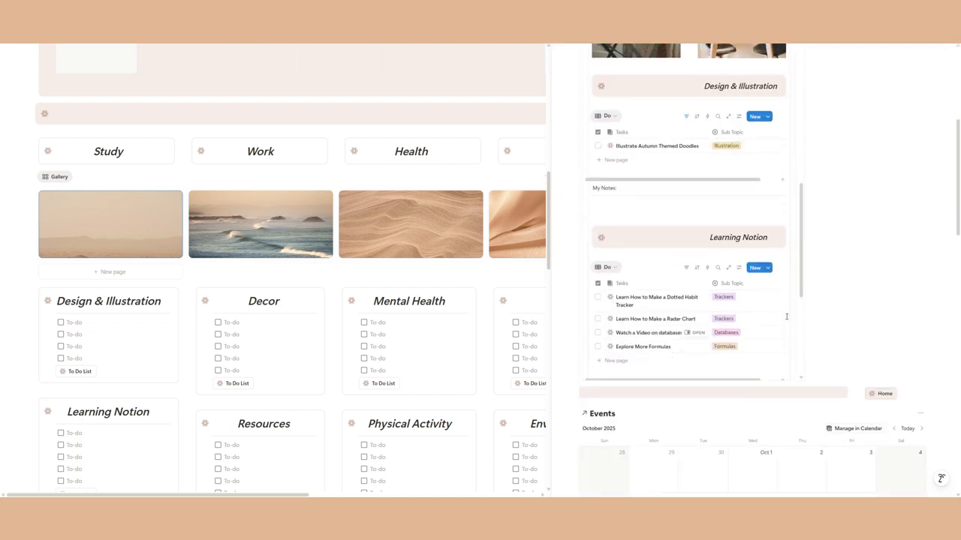
{"action": "scroll", "coordinate": [712, 353], "scroll_direction": "down", "scroll_amount": 10}
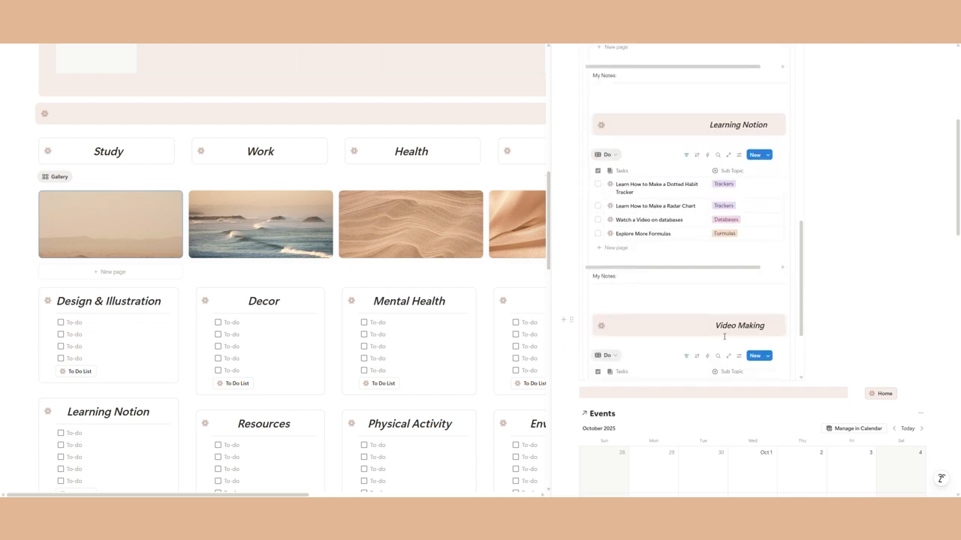
{"action": "scroll", "coordinate": [749, 298], "scroll_direction": "up", "scroll_amount": 5}
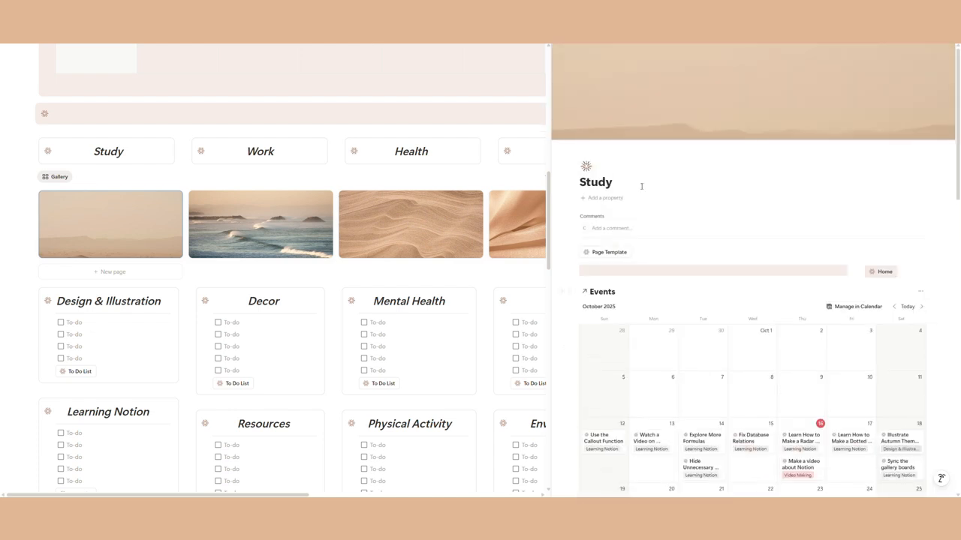
{"action": "left_click", "coordinate": [561, 33]}
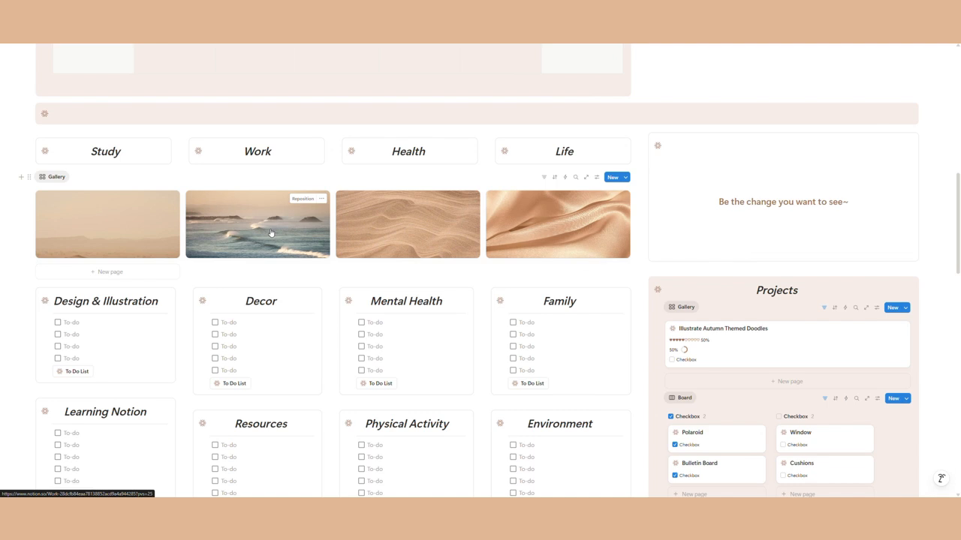
Step: Open the Work page from the gallery, examine its calendar and its Decor, Resources and Tools sections, and close it
{"action": "left_click", "coordinate": [258, 251]}
{"action": "scroll", "coordinate": [822, 313], "scroll_direction": "down", "scroll_amount": 4}
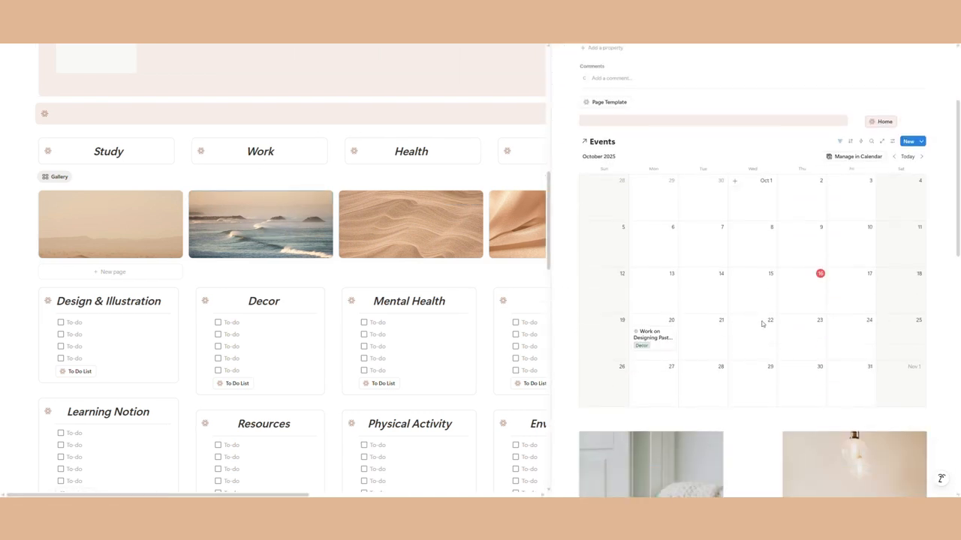
{"action": "scroll", "coordinate": [808, 76], "scroll_direction": "up", "scroll_amount": 1}
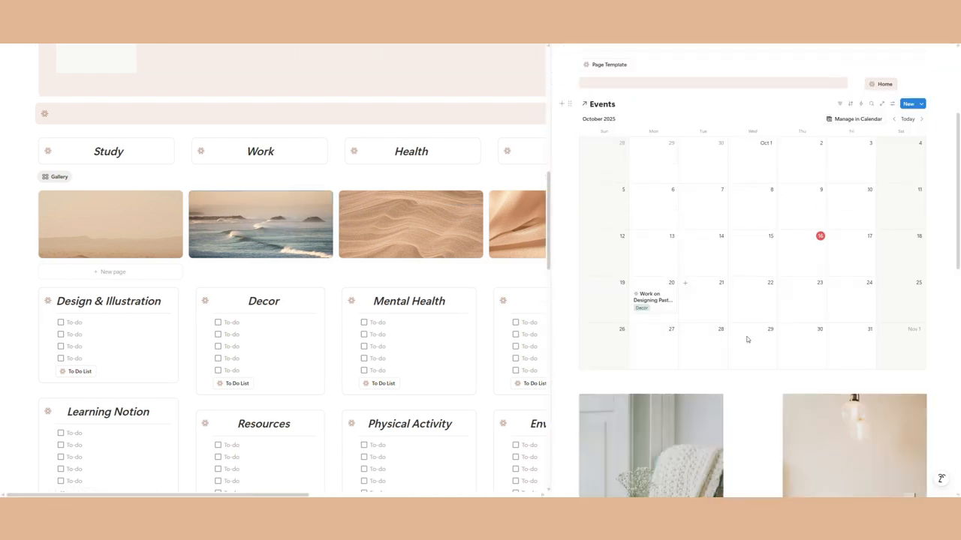
{"action": "scroll", "coordinate": [747, 340], "scroll_direction": "down", "scroll_amount": 5}
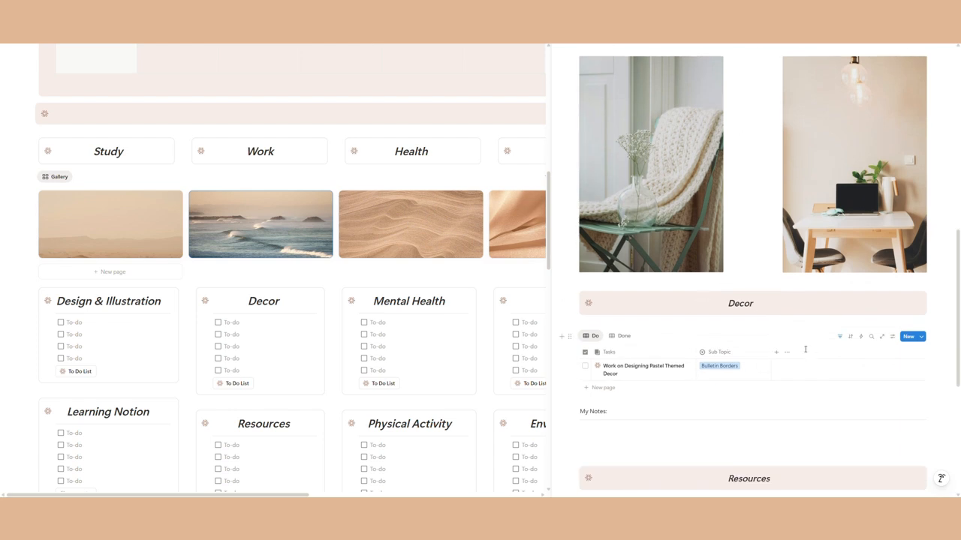
{"action": "scroll", "coordinate": [795, 346], "scroll_direction": "down", "scroll_amount": 2}
{"action": "scroll", "coordinate": [793, 346], "scroll_direction": "down", "scroll_amount": 3}
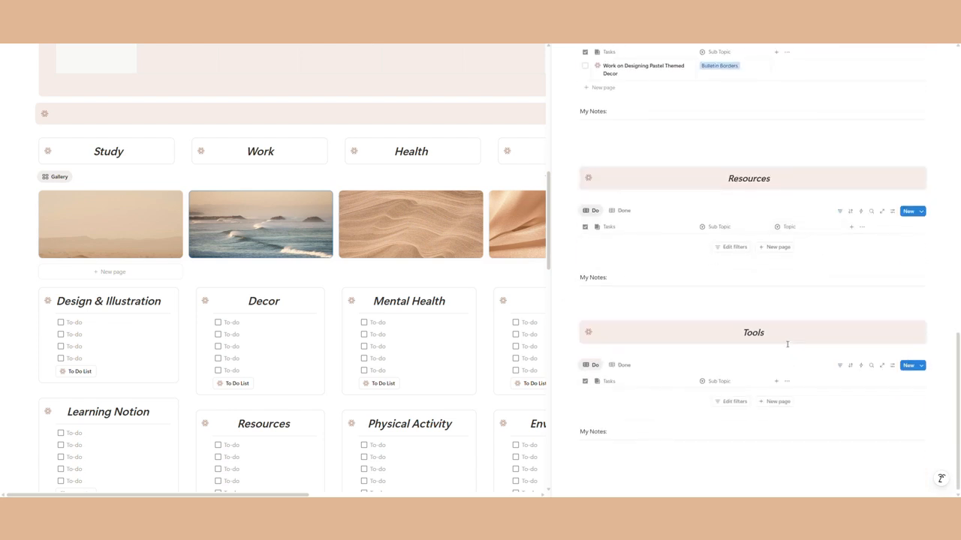
{"action": "scroll", "coordinate": [629, 230], "scroll_direction": "up", "scroll_amount": 3}
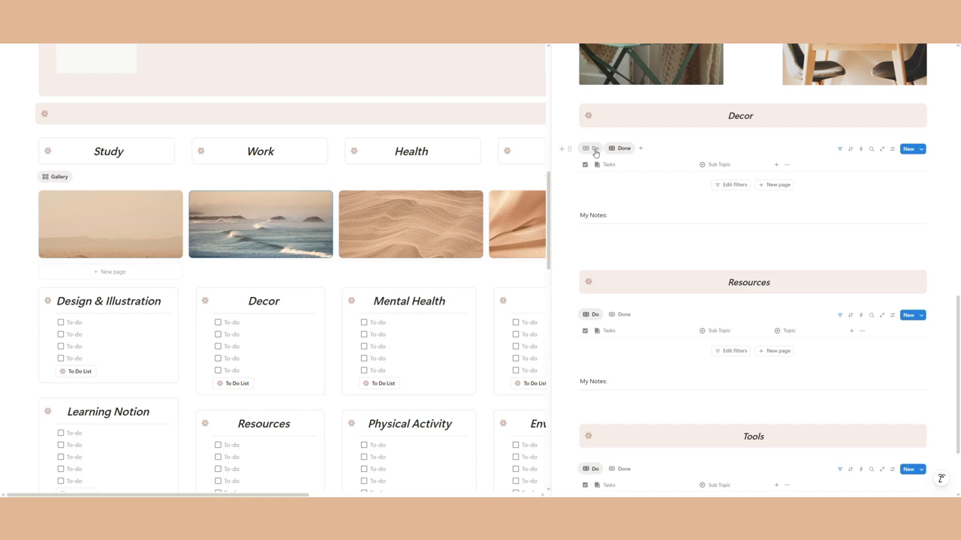
{"action": "scroll", "coordinate": [649, 270], "scroll_direction": "up", "scroll_amount": 10}
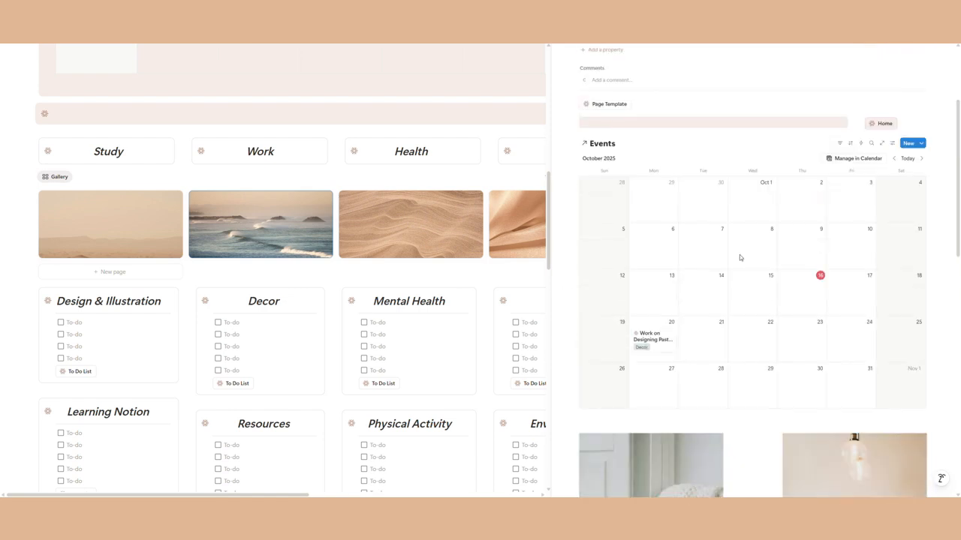
{"action": "scroll", "coordinate": [745, 254], "scroll_direction": "up", "scroll_amount": 1}
{"action": "key", "text": "Escape"}
Step: Open the Health page from the gallery, examine its calendar and the Physical Health section's Done and Do views, and close it
{"action": "left_click", "coordinate": [410, 225]}
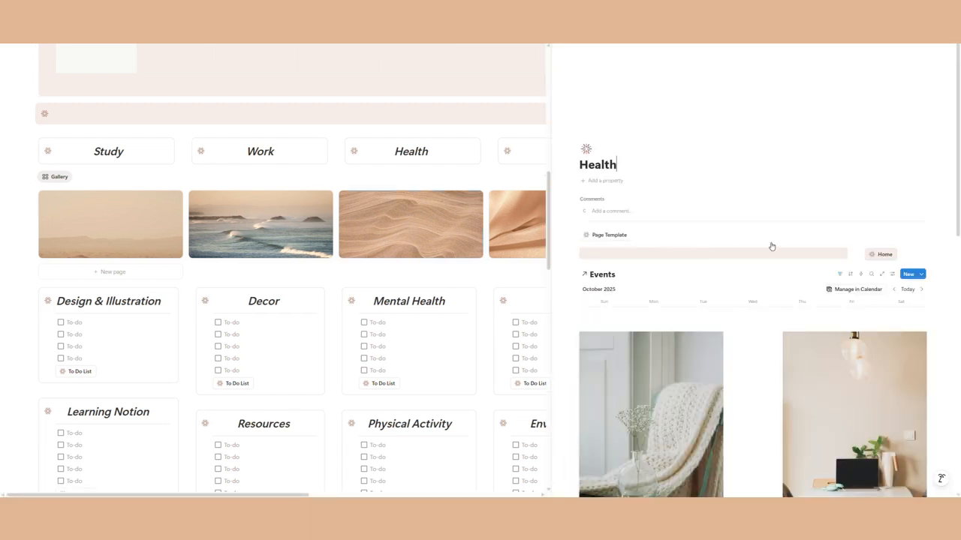
{"action": "scroll", "coordinate": [845, 330], "scroll_direction": "down", "scroll_amount": 5}
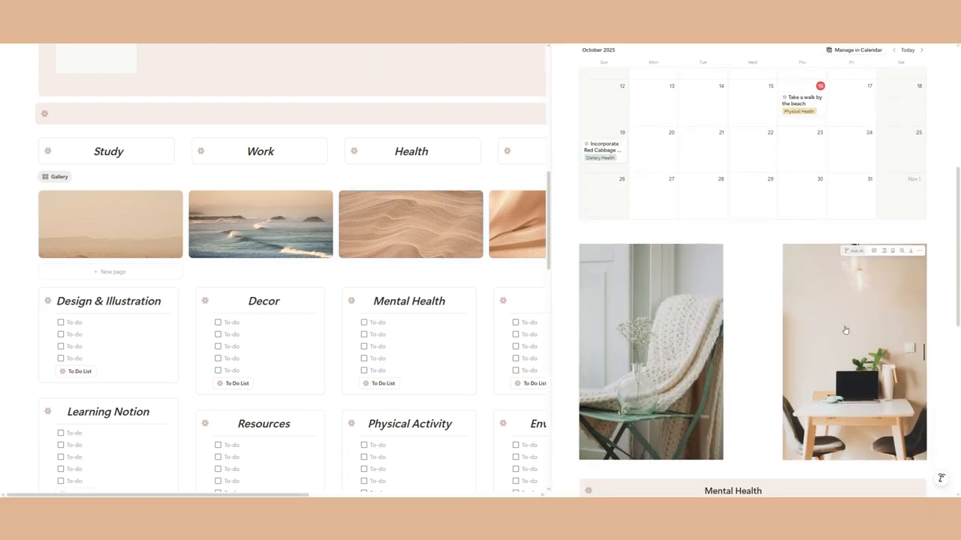
{"action": "scroll", "coordinate": [845, 330], "scroll_direction": "down", "scroll_amount": 3}
{"action": "scroll", "coordinate": [755, 333], "scroll_direction": "down", "scroll_amount": 3}
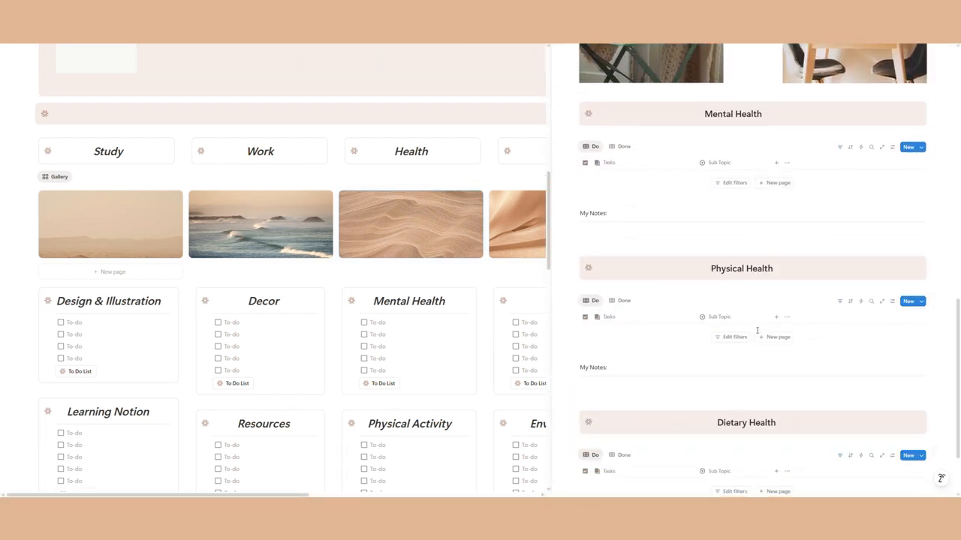
{"action": "left_click", "coordinate": [621, 209]}
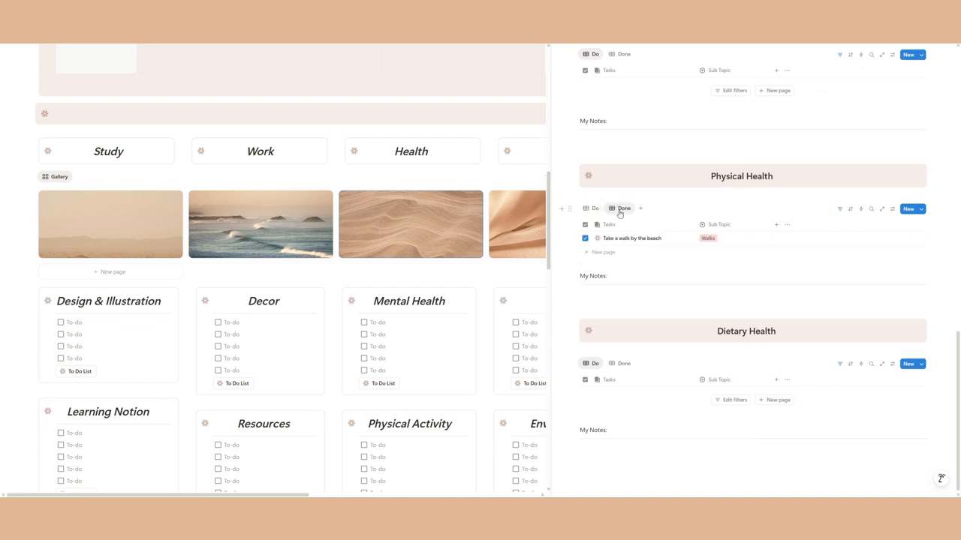
{"action": "left_click", "coordinate": [595, 209]}
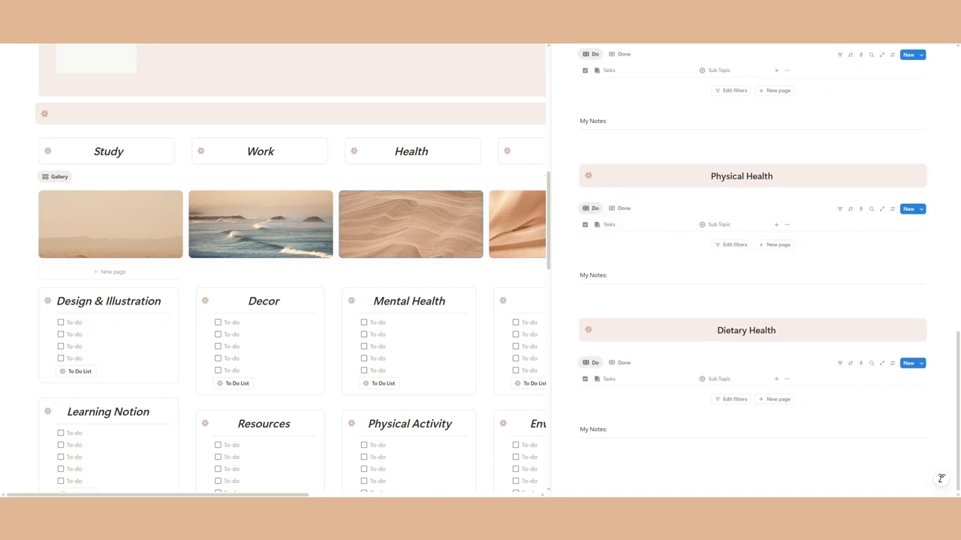
{"action": "key", "text": "Escape"}
Step: Open the Life page from the gallery, examine its calendar and its Family, Environment and Me Time sections, and close it
{"action": "left_click", "coordinate": [540, 238]}
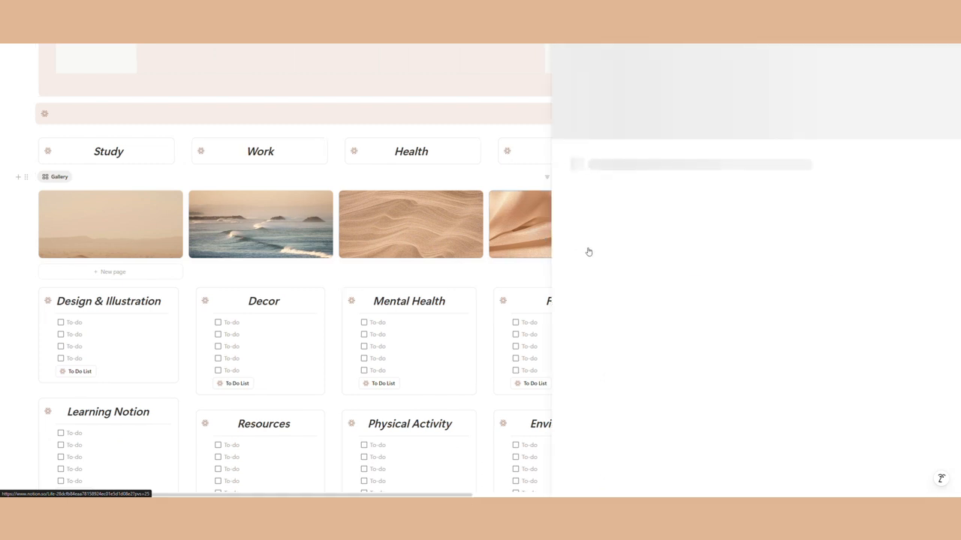
{"action": "scroll", "coordinate": [833, 307], "scroll_direction": "down", "scroll_amount": 2}
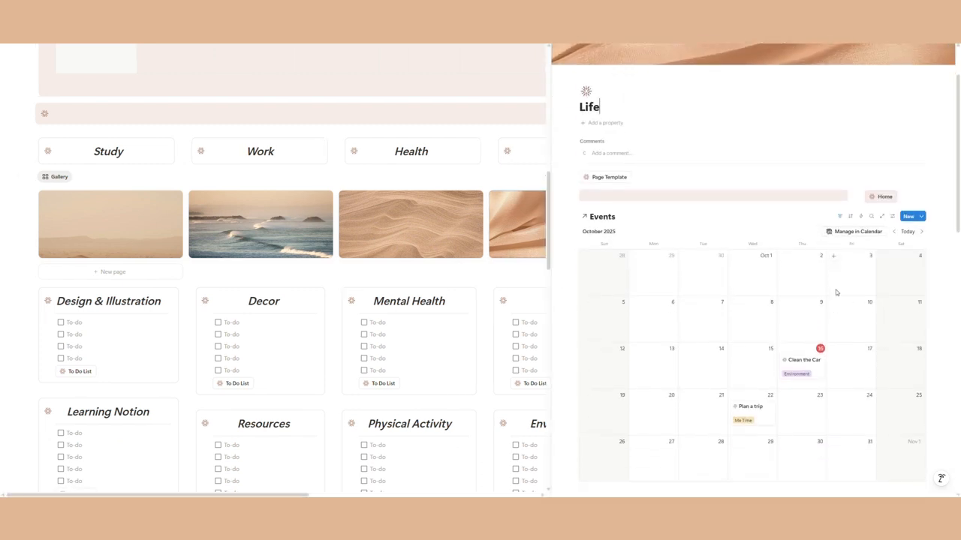
{"action": "scroll", "coordinate": [829, 297], "scroll_direction": "down", "scroll_amount": 1}
{"action": "scroll", "coordinate": [839, 318], "scroll_direction": "down", "scroll_amount": 8}
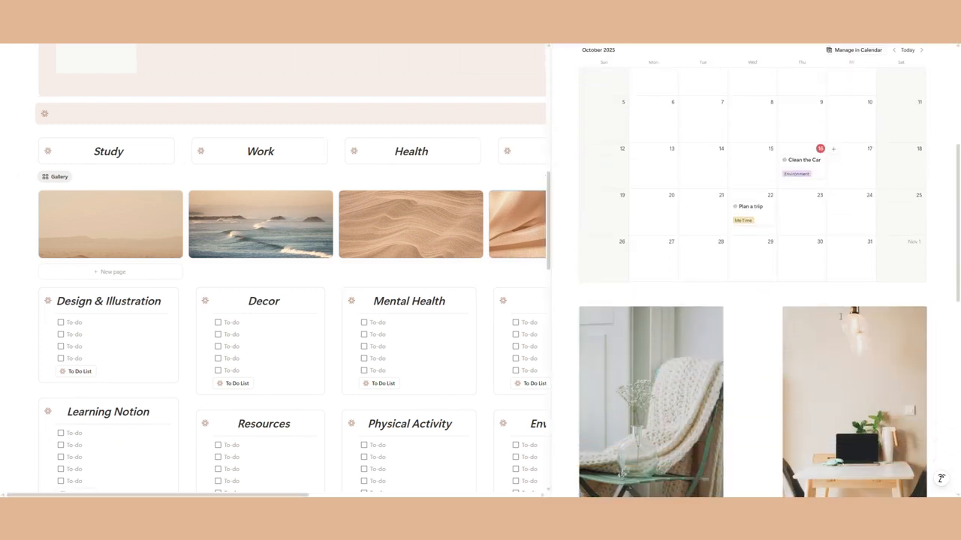
{"action": "scroll", "coordinate": [768, 321], "scroll_direction": "down", "scroll_amount": 2}
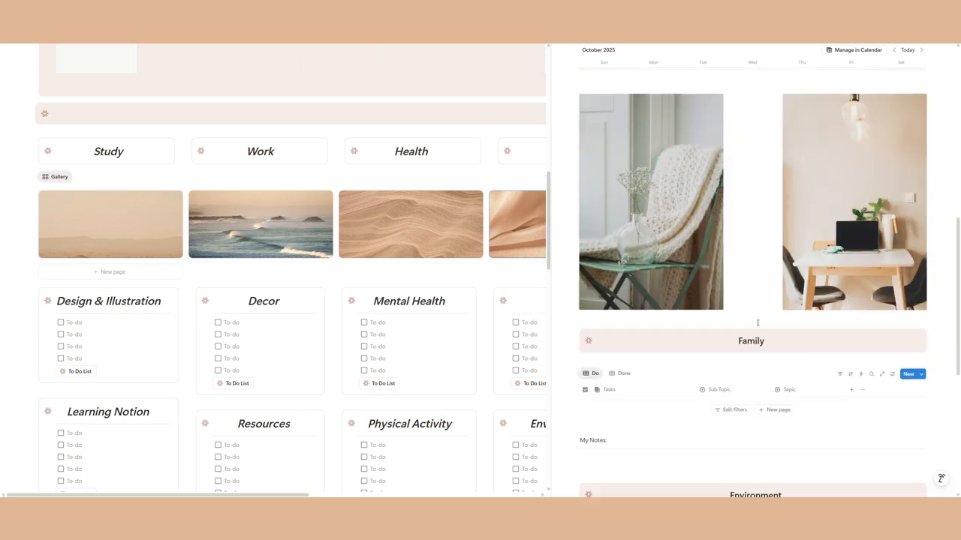
{"action": "scroll", "coordinate": [754, 325], "scroll_direction": "down", "scroll_amount": 3}
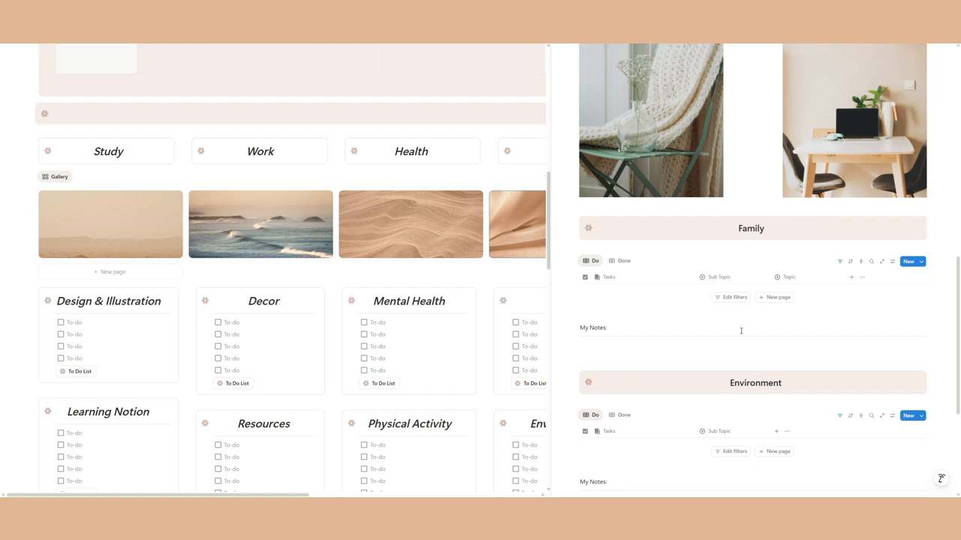
{"action": "scroll", "coordinate": [741, 330], "scroll_direction": "down", "scroll_amount": 5}
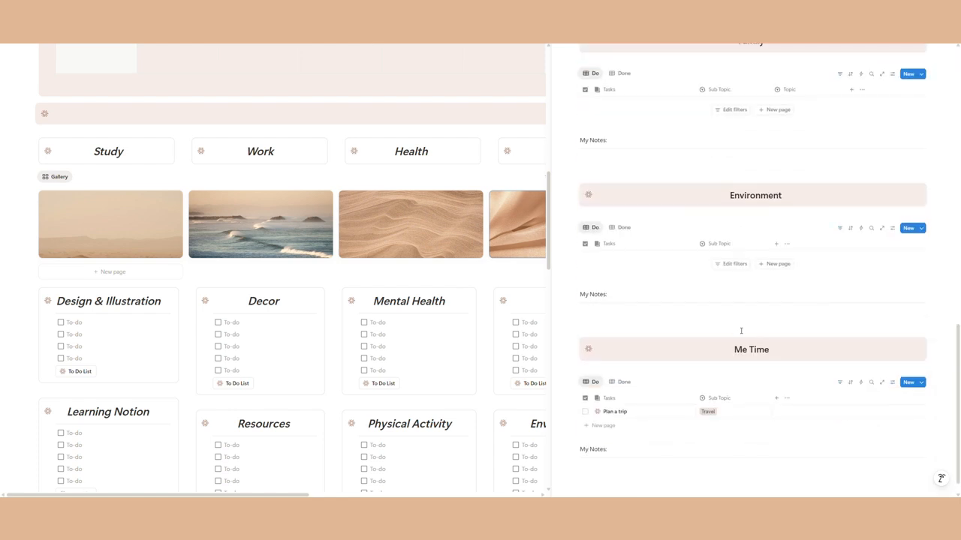
{"action": "scroll", "coordinate": [663, 343], "scroll_direction": "up", "scroll_amount": 9}
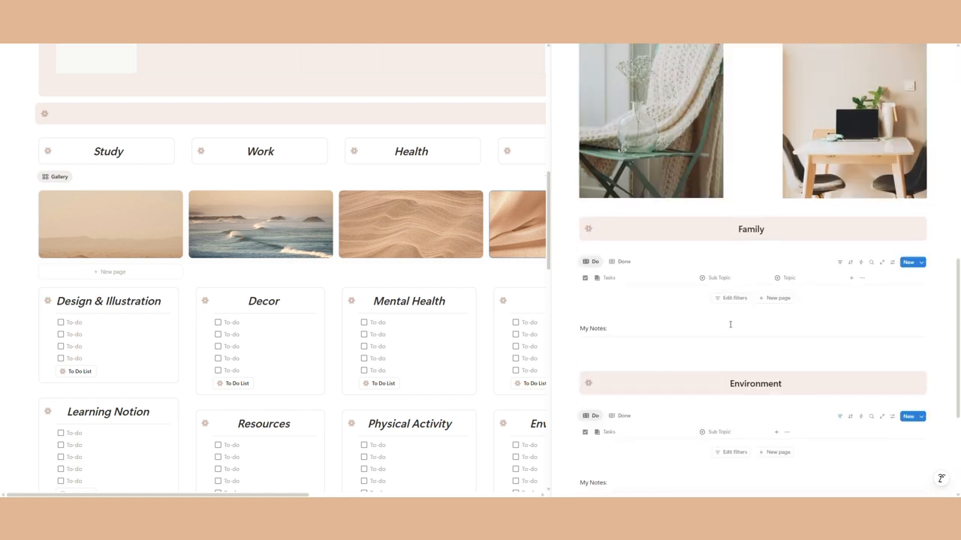
{"action": "left_click", "coordinate": [561, 33]}
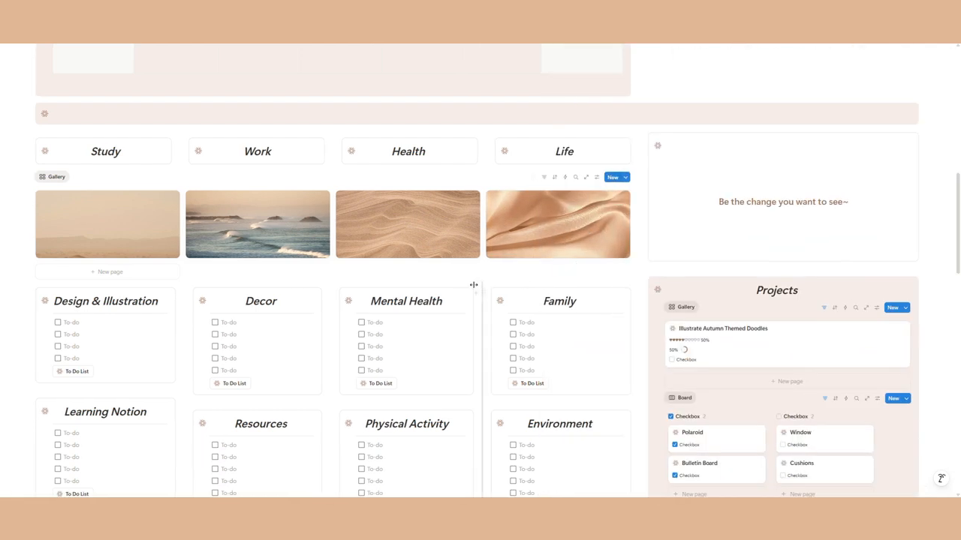
Step: Examine the topic to-do blocks, Links and Buttons sections, and view the Home and Page Template buttons on the Life page
{"action": "scroll", "coordinate": [511, 323], "scroll_direction": "down", "scroll_amount": 8}
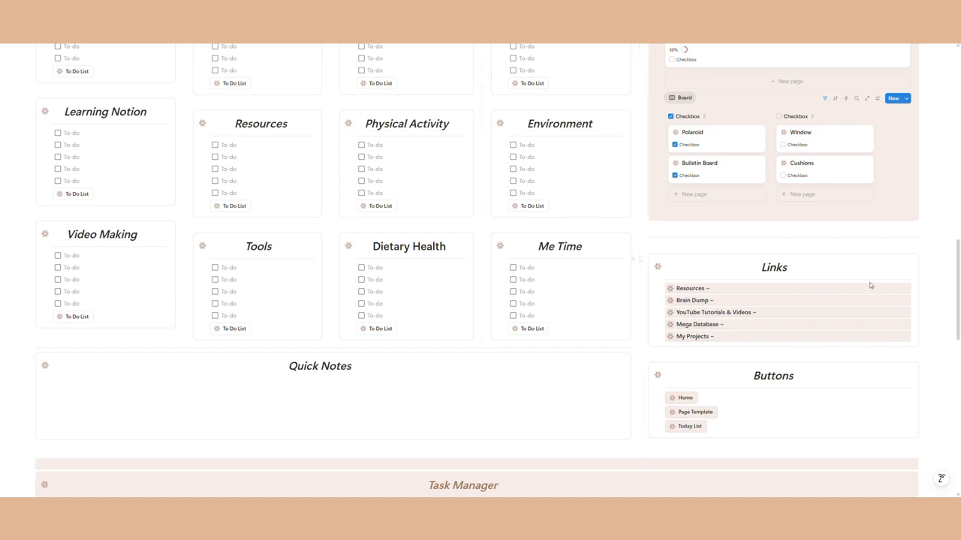
{"action": "scroll", "coordinate": [823, 430], "scroll_direction": "up", "scroll_amount": 1}
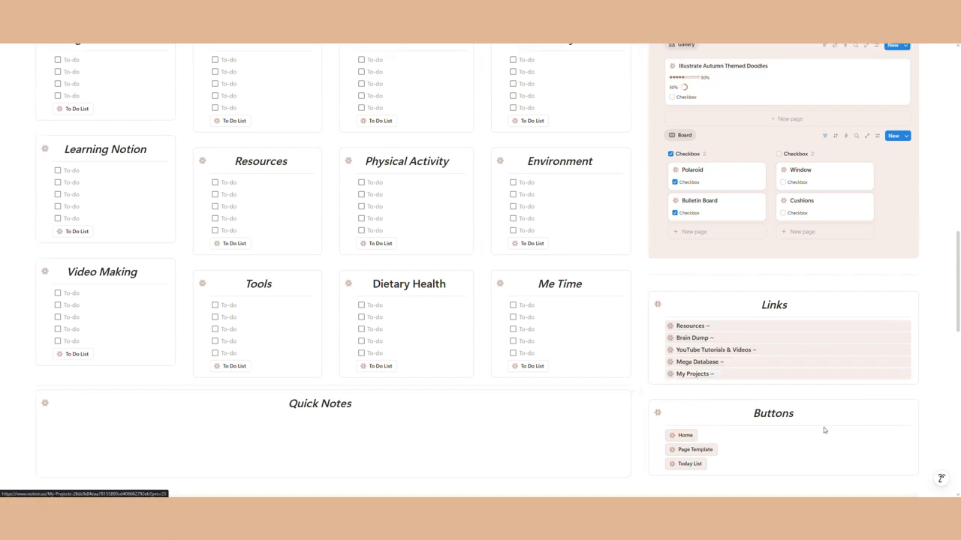
{"action": "left_click", "coordinate": [715, 449]}
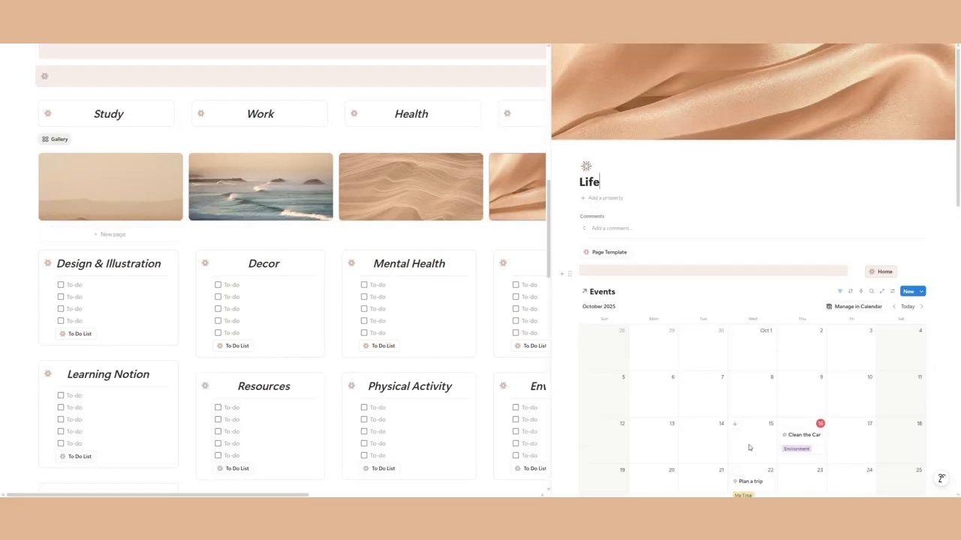
{"action": "scroll", "coordinate": [746, 443], "scroll_direction": "down", "scroll_amount": 5}
{"action": "key", "text": "Escape"}
{"action": "scroll", "coordinate": [749, 334], "scroll_direction": "down", "scroll_amount": 5}
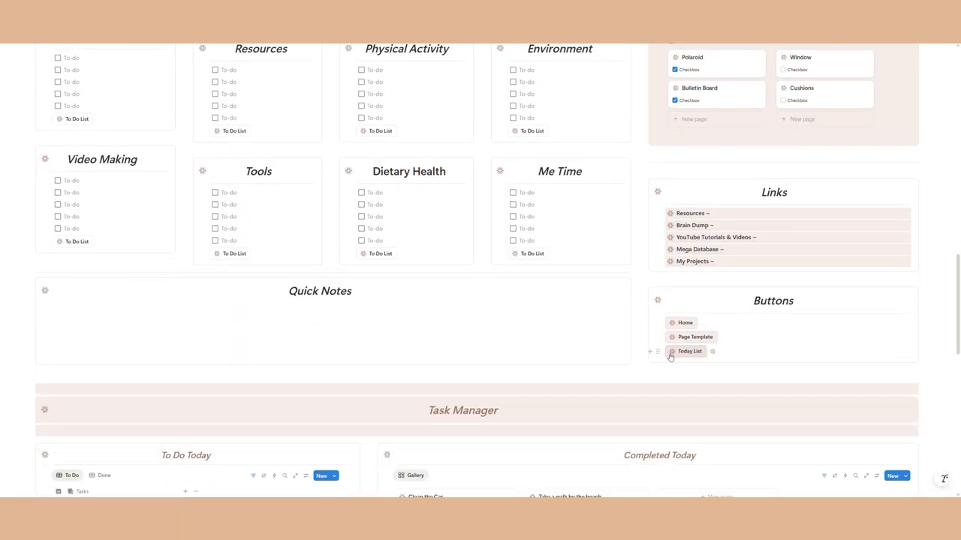
{"action": "scroll", "coordinate": [372, 284], "scroll_direction": "up", "scroll_amount": 3}
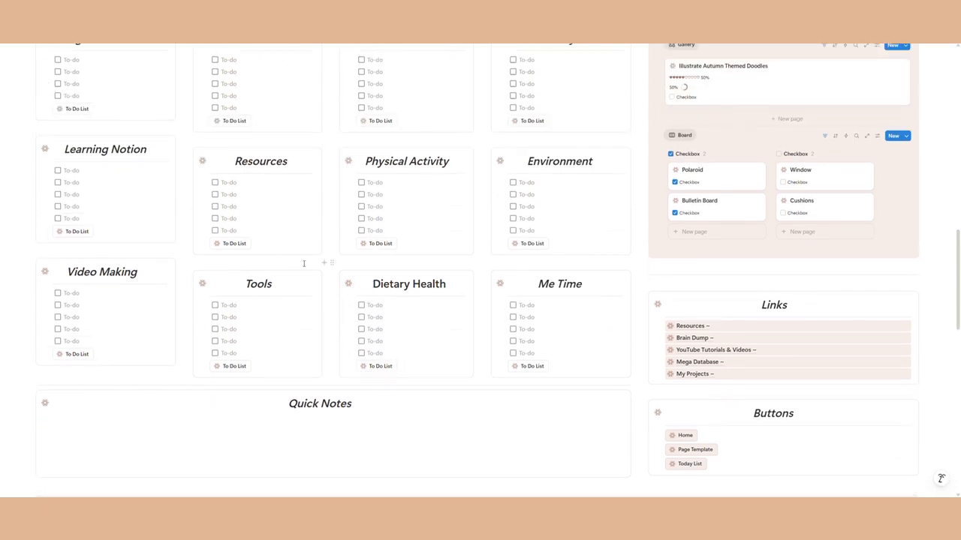
{"action": "scroll", "coordinate": [304, 264], "scroll_direction": "down", "scroll_amount": 4}
Step: Insert a task table with the Today List button and filter it by the Design & Illustration topic
{"action": "left_click", "coordinate": [698, 313]}
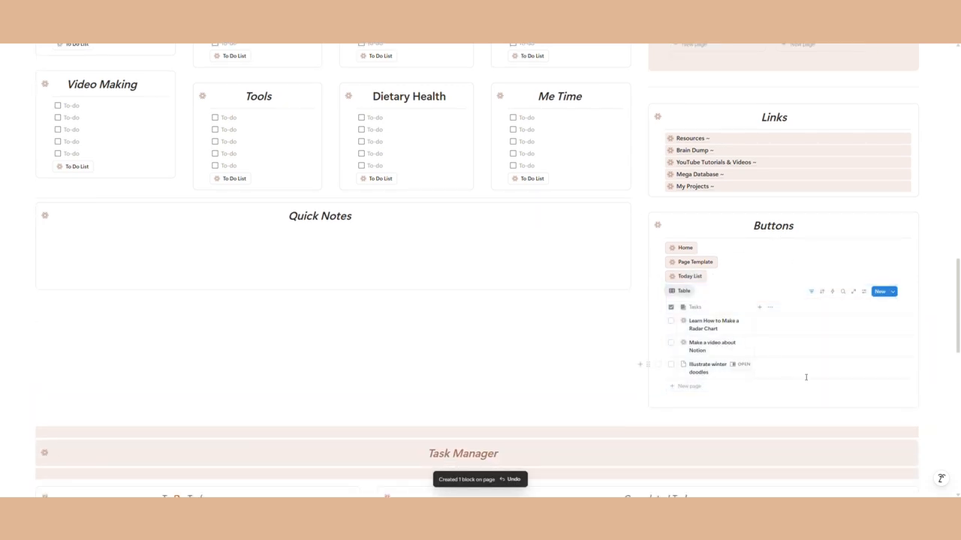
{"action": "left_click", "coordinate": [809, 293]}
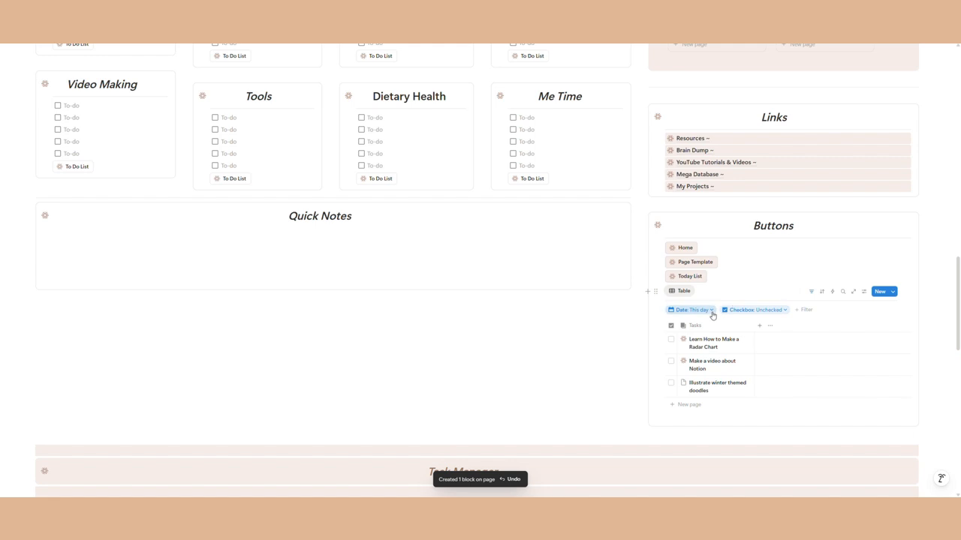
{"action": "left_click", "coordinate": [805, 310]}
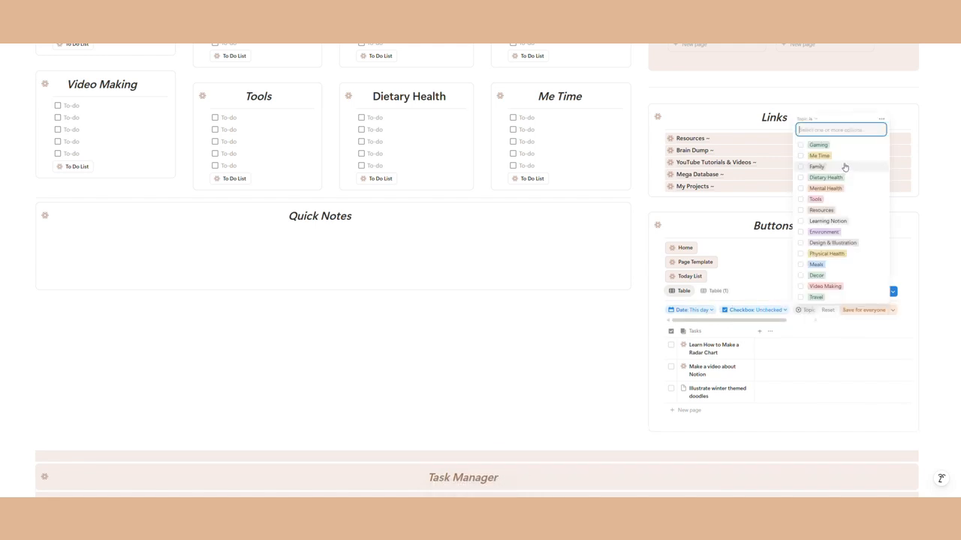
{"action": "left_click", "coordinate": [832, 243]}
{"action": "left_click", "coordinate": [854, 349]}
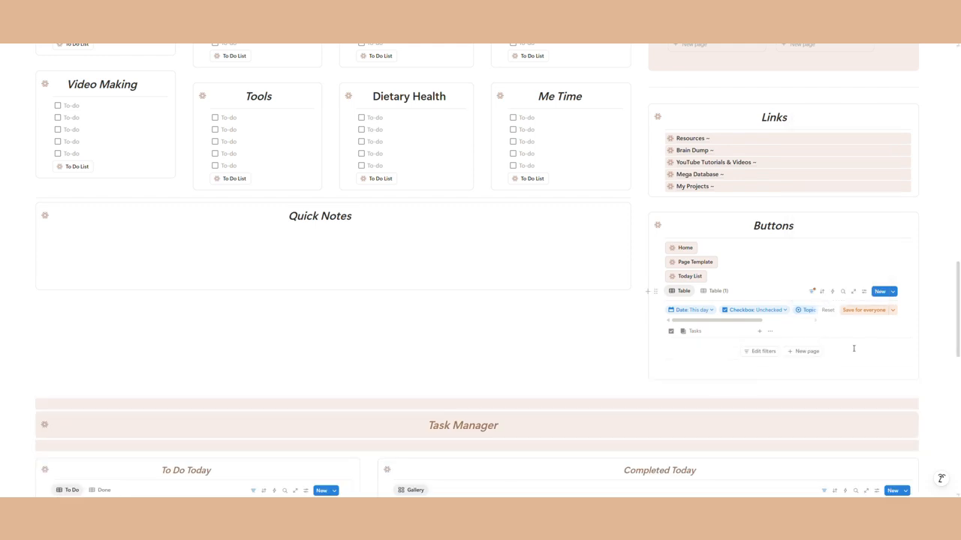
Step: Hide the table's filter bar and move the table below the To Do List button in the Design & Illustration block
{"action": "left_click", "coordinate": [811, 299]}
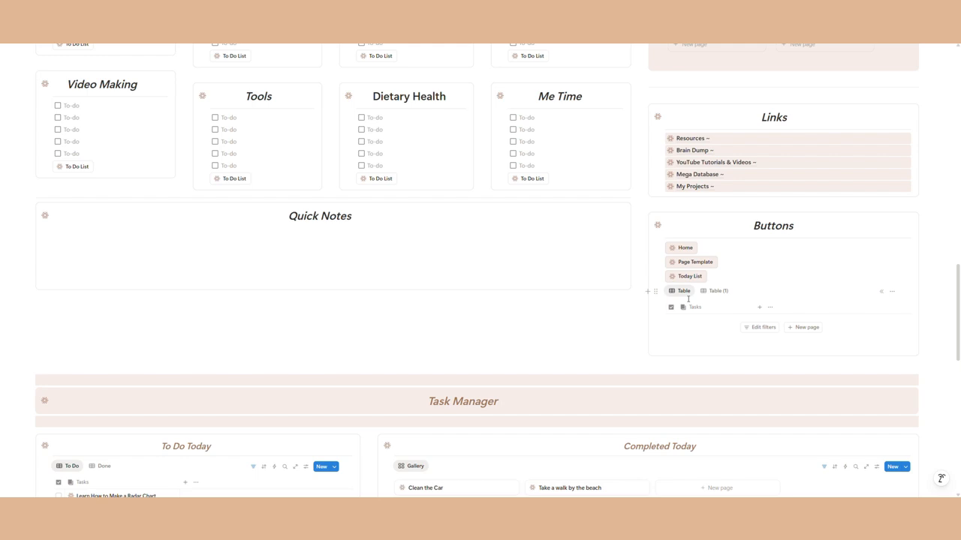
{"action": "left_click_drag", "start_coordinate": [664, 292], "coordinate": [104, 259]}
{"action": "scroll", "coordinate": [373, 260], "scroll_direction": "up", "scroll_amount": 5}
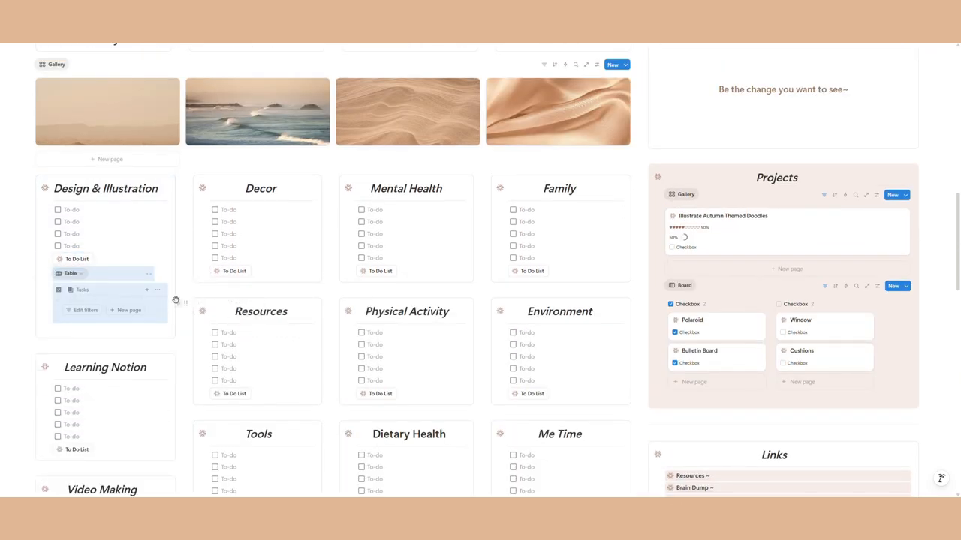
Step: Add a task named "Illustarte Winter Themed Doodles" to the table in the Design & Illustration block
{"action": "left_click", "coordinate": [122, 309]}
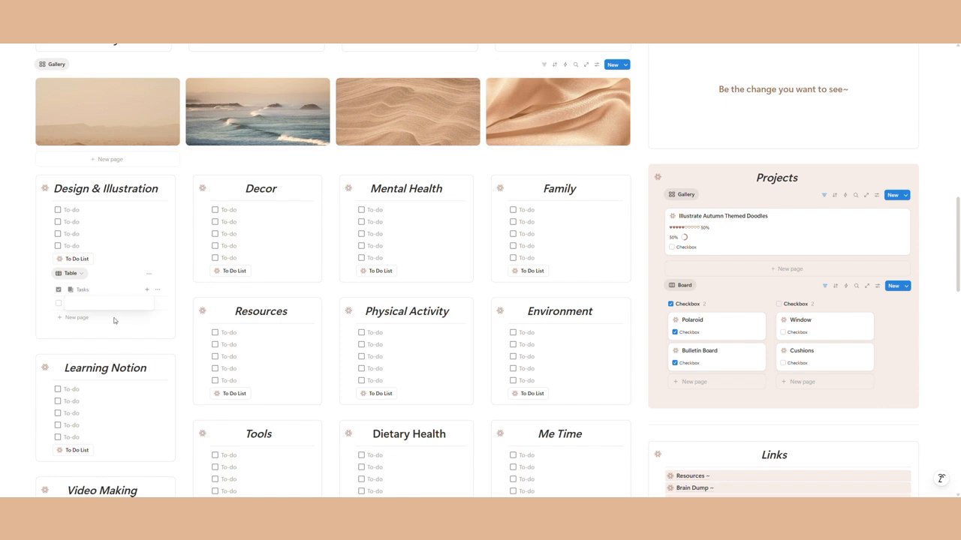
{"action": "key", "text": "Caps_Lock"}
{"action": "type", "text": "I"}
{"action": "key", "text": "Caps_Lock"}
{"action": "type", "text": "llustarte"}
{"action": "key", "text": "Caps_Lock"}
{"action": "type", "text": "W"}
{"action": "key", "text": "Caps_Lock"}
{"action": "type", "text": "inter"}
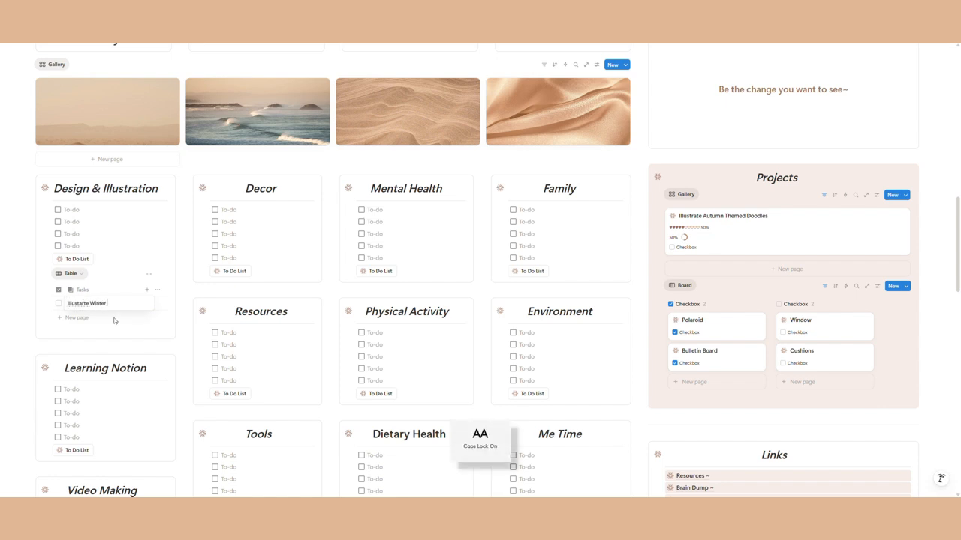
{"action": "type", "text": " Themed Doodles"}
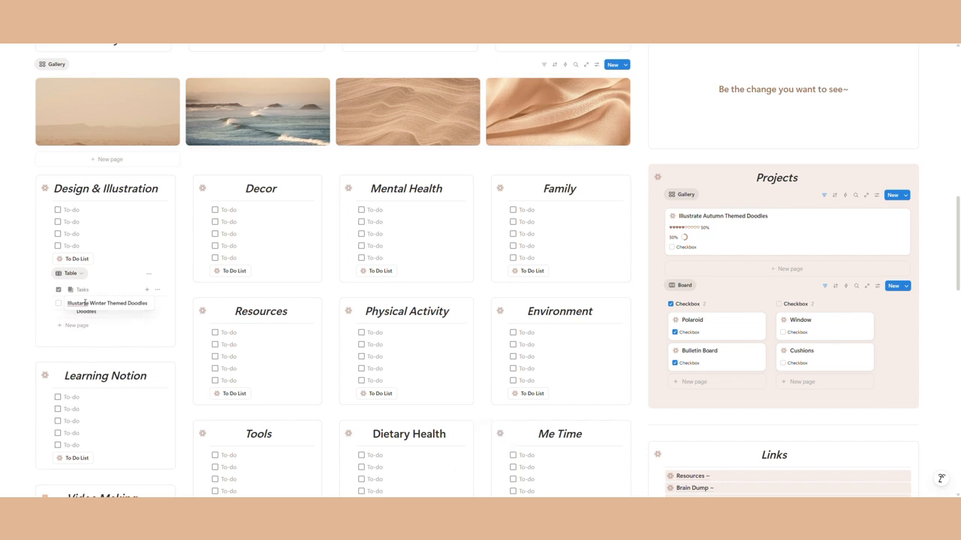
Step: Change the first word of the new task's name to "Illustrae"
{"action": "left_click", "coordinate": [93, 303]}
{"action": "key", "text": "BackSpace"}
{"action": "key", "text": "BackSpace"}
{"action": "key", "text": "BackSpace"}
{"action": "type", "text": "ra"}
{"action": "key", "text": "Escape"}
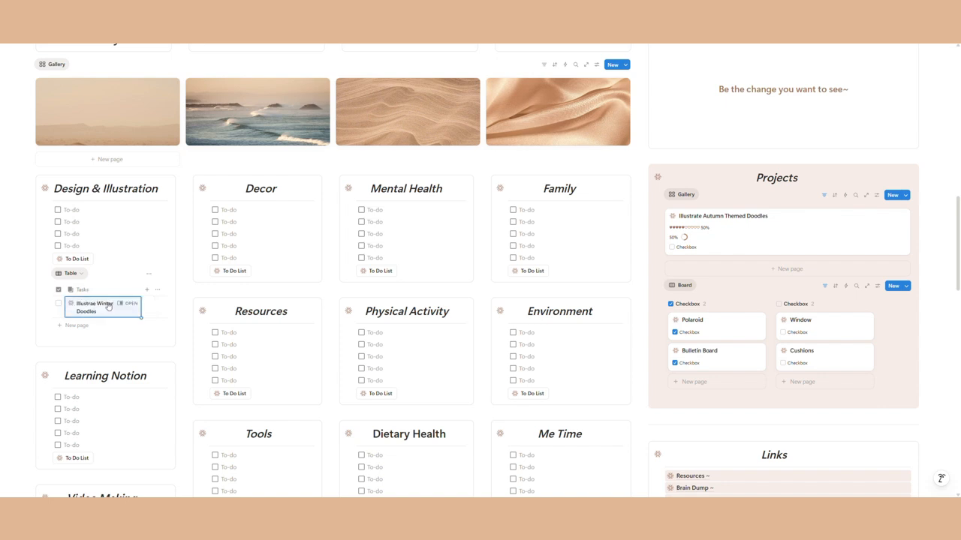
Step: Mark the winter doodles task as done, and undo the change
{"action": "left_click", "coordinate": [58, 303]}
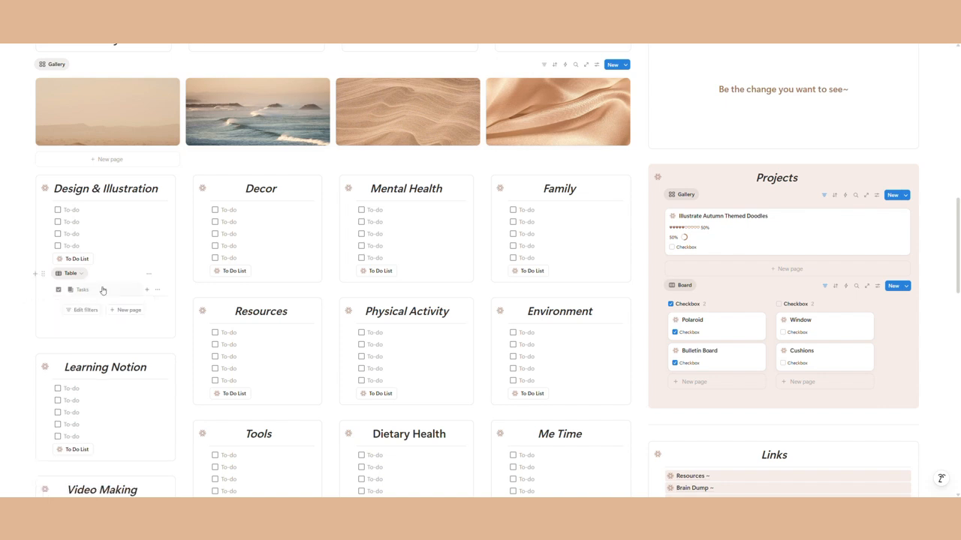
{"action": "left_click", "coordinate": [948, 21]}
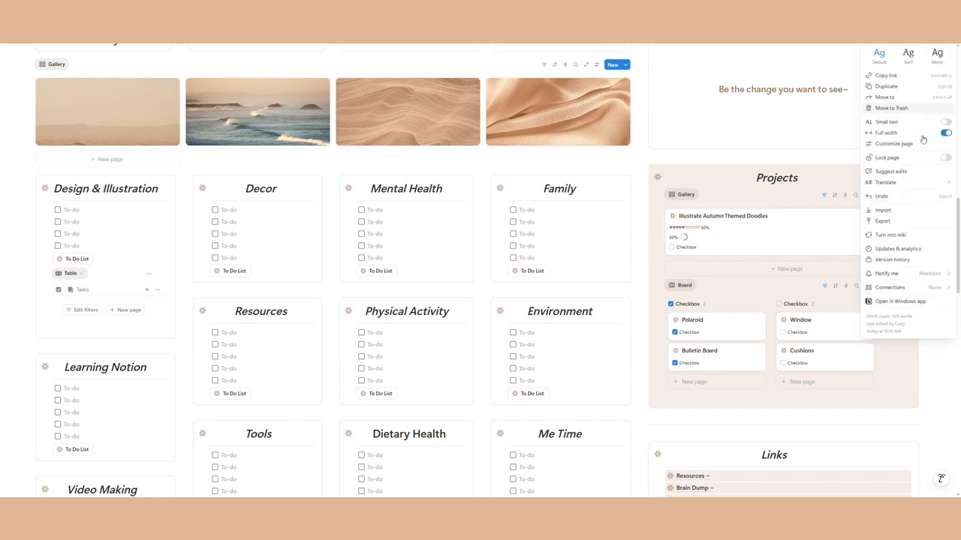
{"action": "left_click", "coordinate": [893, 201]}
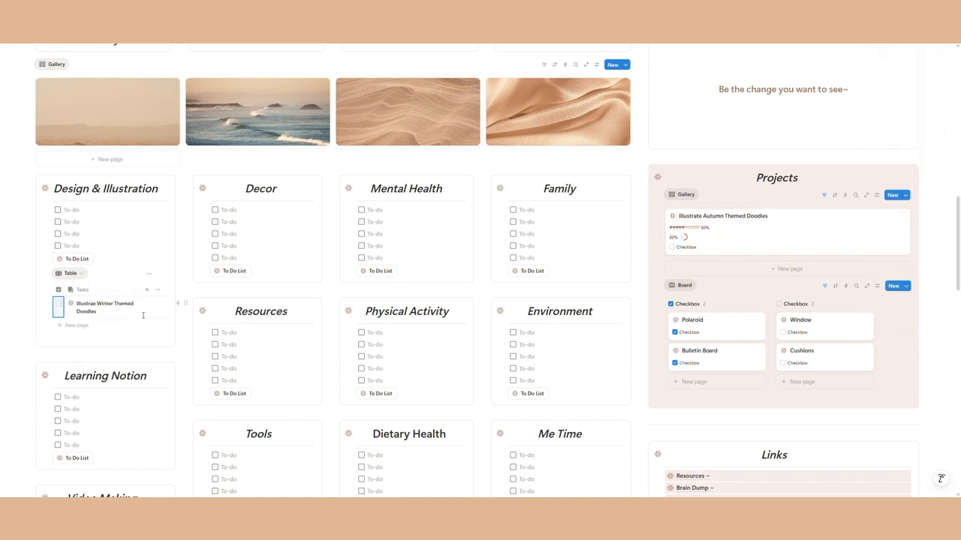
Step: Add a second task named "Experiment with new textures" to the table in the Design & Illustration block
{"action": "left_click", "coordinate": [79, 326]}
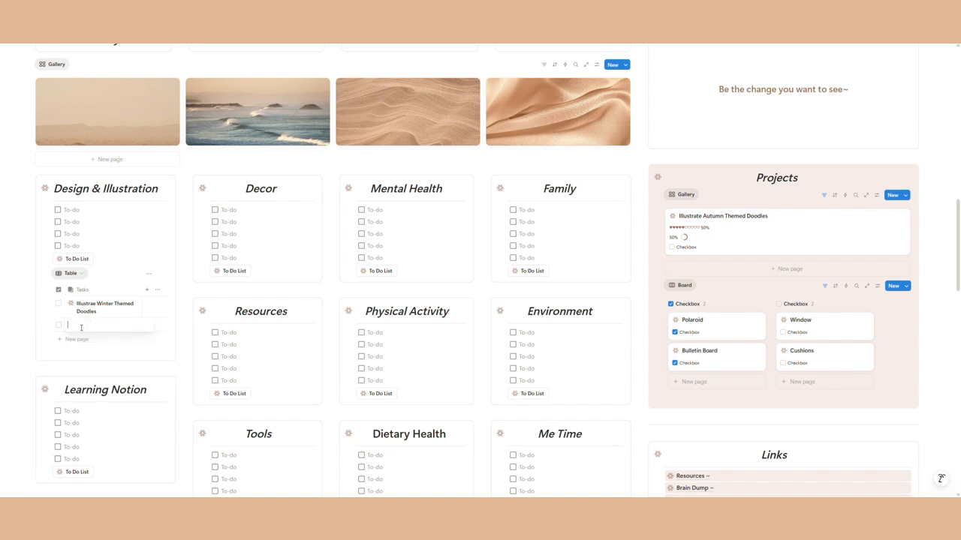
{"action": "key", "text": "Caps_Lock"}
{"action": "type", "text": "E"}
{"action": "key", "text": "Caps_Lock"}
{"action": "type", "text": "xper"}
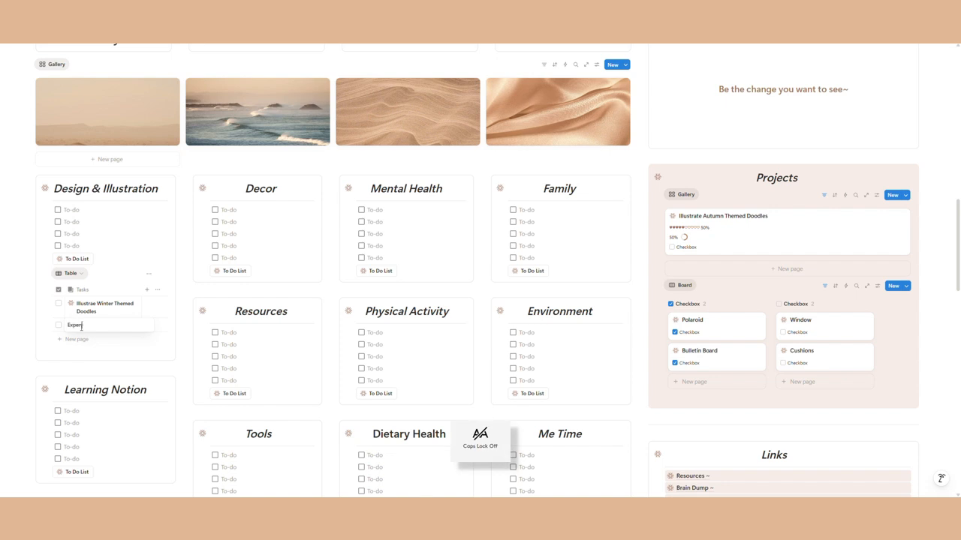
{"action": "type", "text": "iment with new textures"}
{"action": "key", "text": "Escape"}
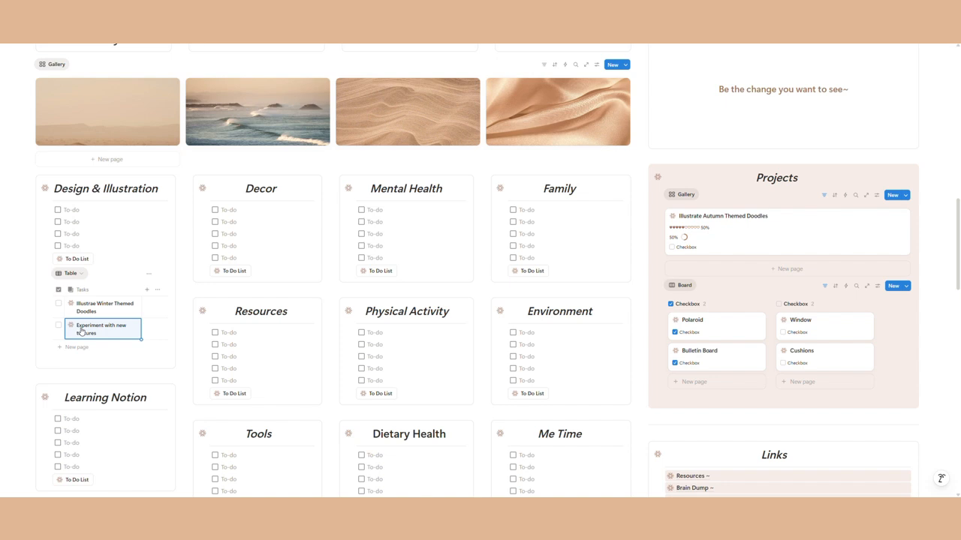
{"action": "left_click", "coordinate": [28, 360]}
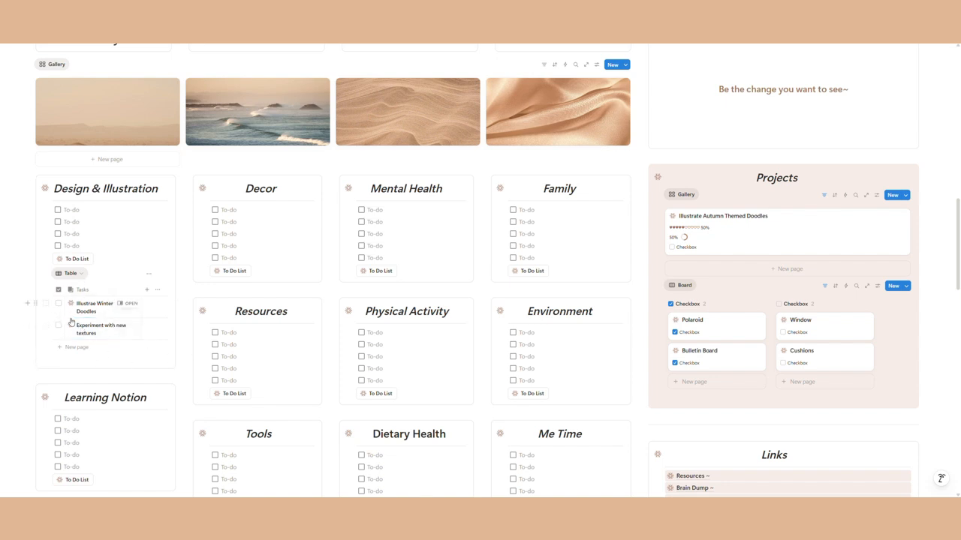
Step: Write the note "remember to grab the milk" in the Quick Notes block
{"action": "scroll", "coordinate": [200, 308], "scroll_direction": "down", "scroll_amount": 5}
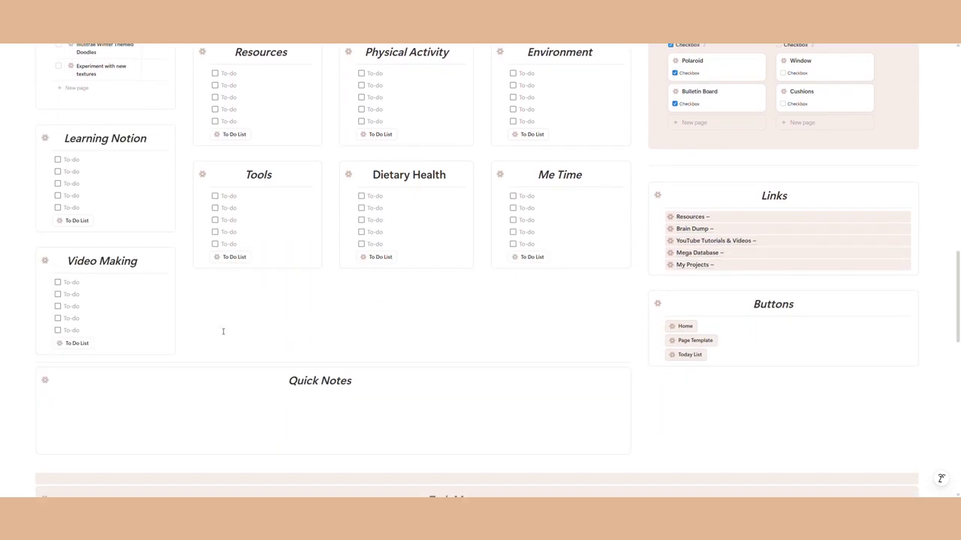
{"action": "scroll", "coordinate": [404, 340], "scroll_direction": "down", "scroll_amount": 3}
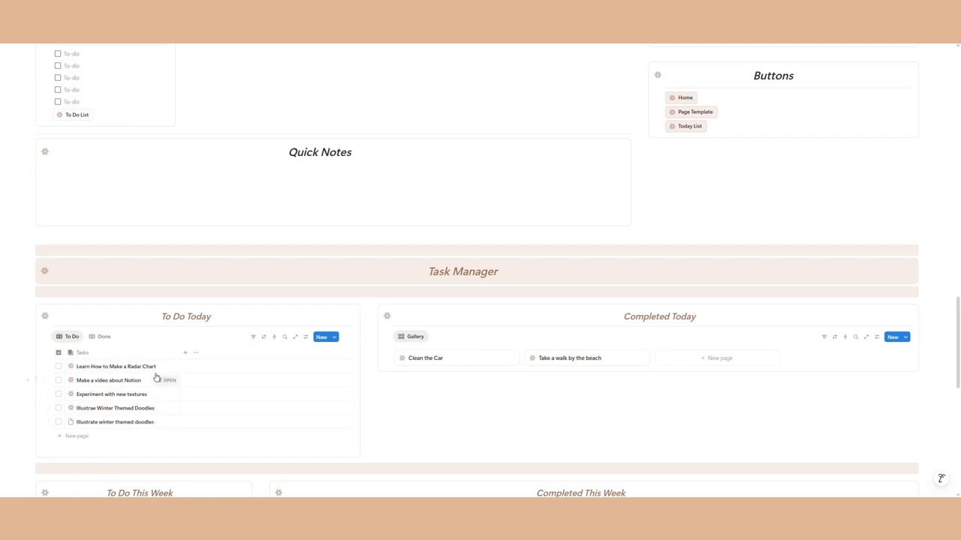
{"action": "scroll", "coordinate": [335, 350], "scroll_direction": "up", "scroll_amount": 3}
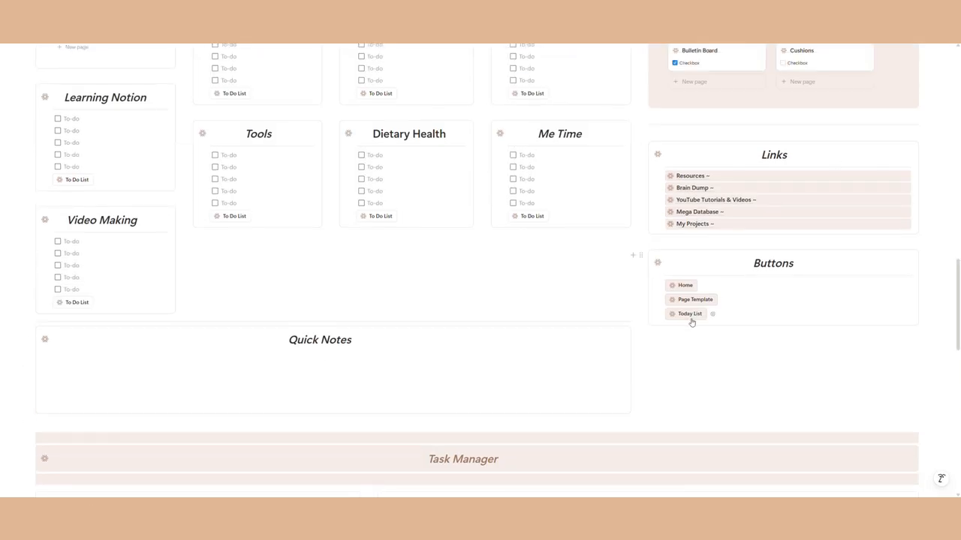
{"action": "scroll", "coordinate": [691, 316], "scroll_direction": "up", "scroll_amount": 3}
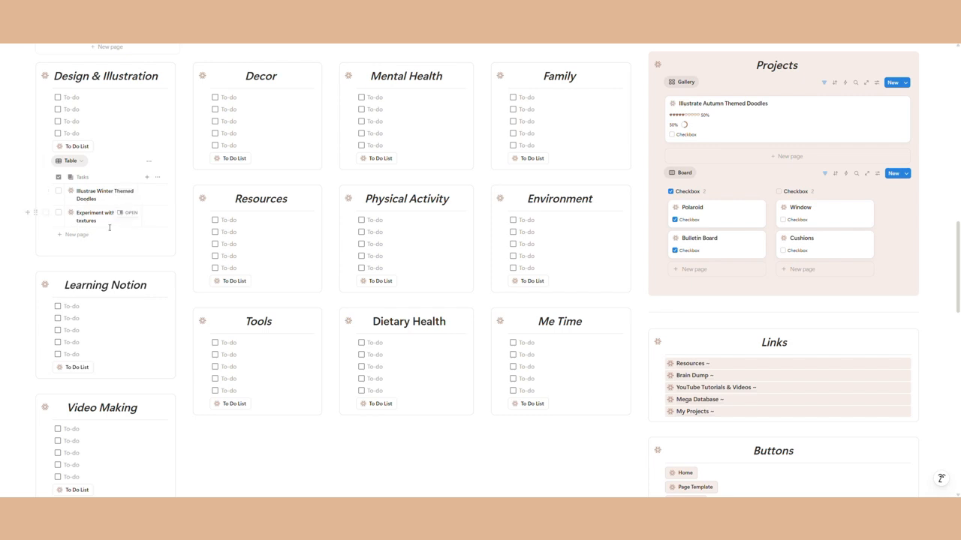
{"action": "scroll", "coordinate": [236, 349], "scroll_direction": "down", "scroll_amount": 3}
{"action": "scroll", "coordinate": [219, 370], "scroll_direction": "down", "scroll_amount": 2}
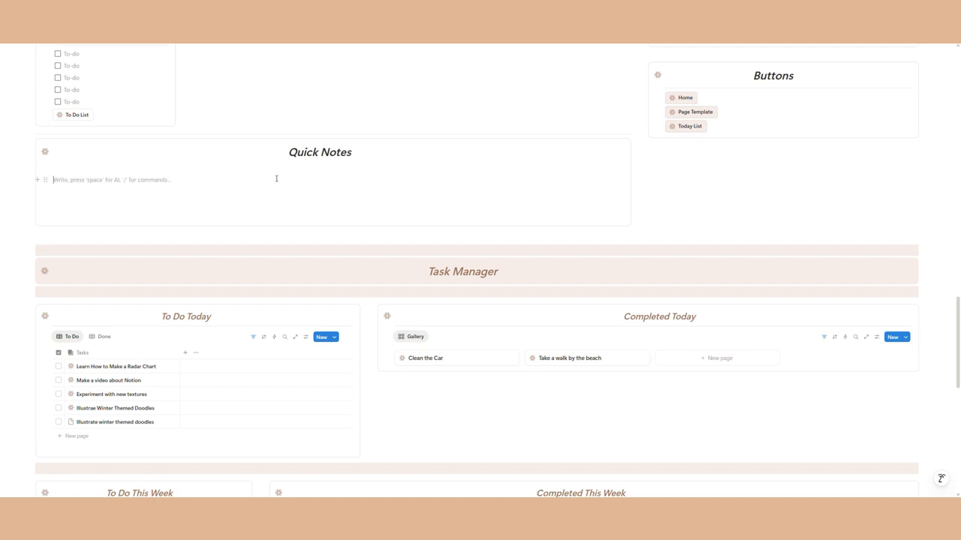
{"action": "type", "text": "I"}
Step: Mark the "Illustrate winter themed doodles" task as done in the To Do Today list
{"action": "scroll", "coordinate": [440, 237], "scroll_direction": "up", "scroll_amount": 8}
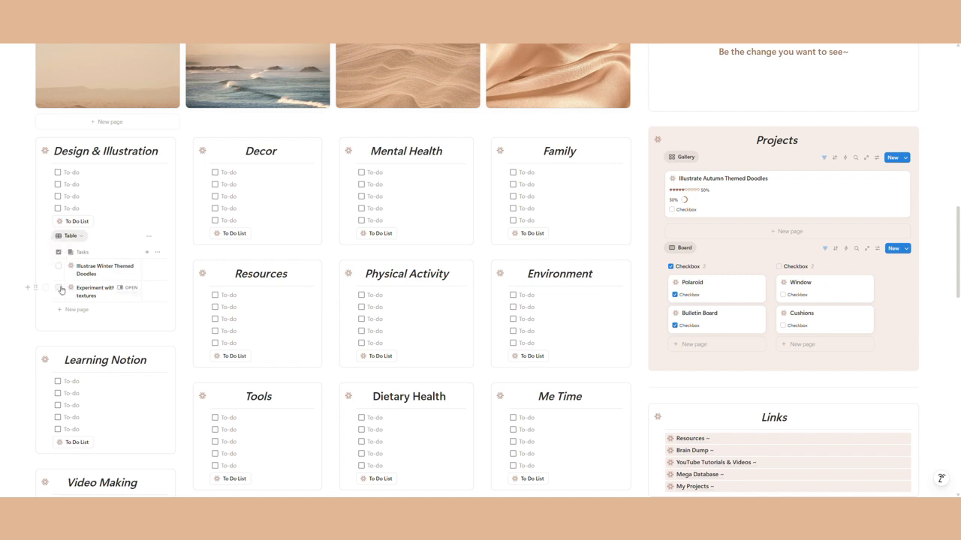
{"action": "scroll", "coordinate": [307, 253], "scroll_direction": "down", "scroll_amount": 10}
{"action": "left_click", "coordinate": [59, 309]}
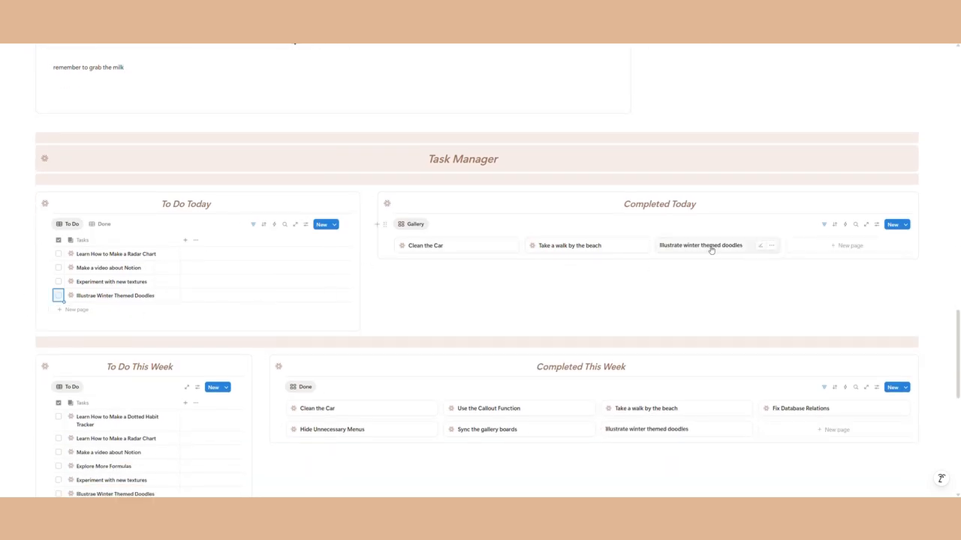
Step: Mark "Experiment with new textures" and "Illustrae Winter Themed Doodles" as done in the Design & Illustration block's table
{"action": "scroll", "coordinate": [714, 257], "scroll_direction": "up", "scroll_amount": 6}
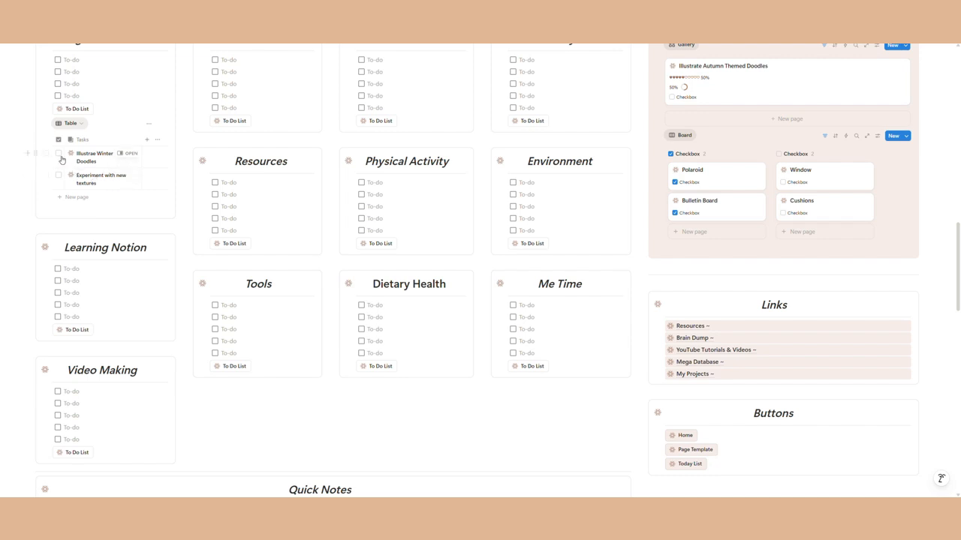
{"action": "scroll", "coordinate": [289, 276], "scroll_direction": "down", "scroll_amount": 5}
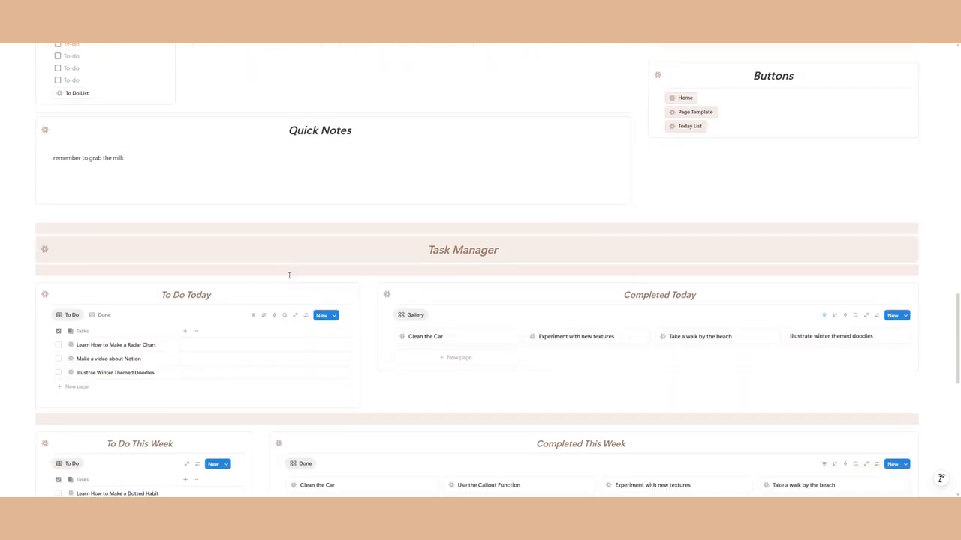
{"action": "scroll", "coordinate": [472, 282], "scroll_direction": "up", "scroll_amount": 5}
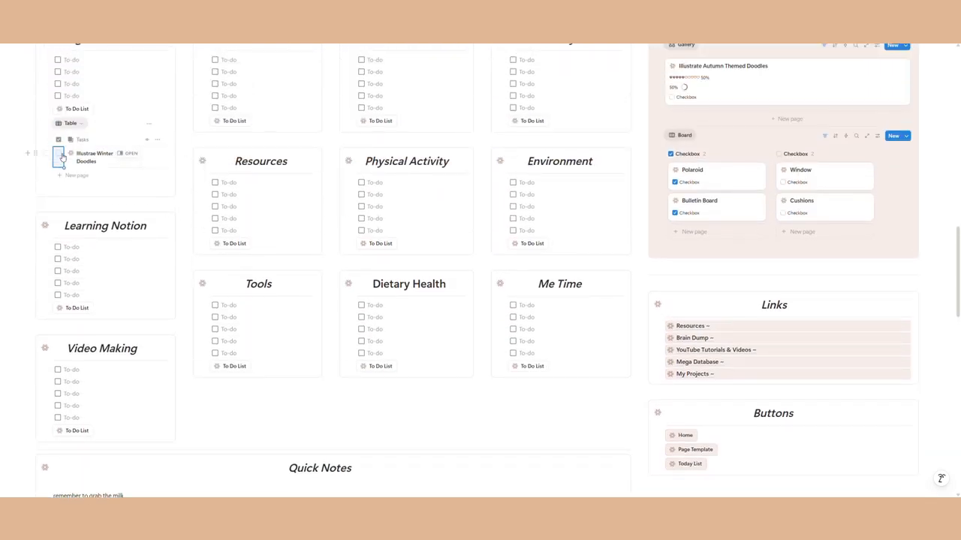
Step: Delete the extra "Illustrate winter themed doodles" page without an icon from the Completed Today gallery
{"action": "scroll", "coordinate": [407, 308], "scroll_direction": "down", "scroll_amount": 5}
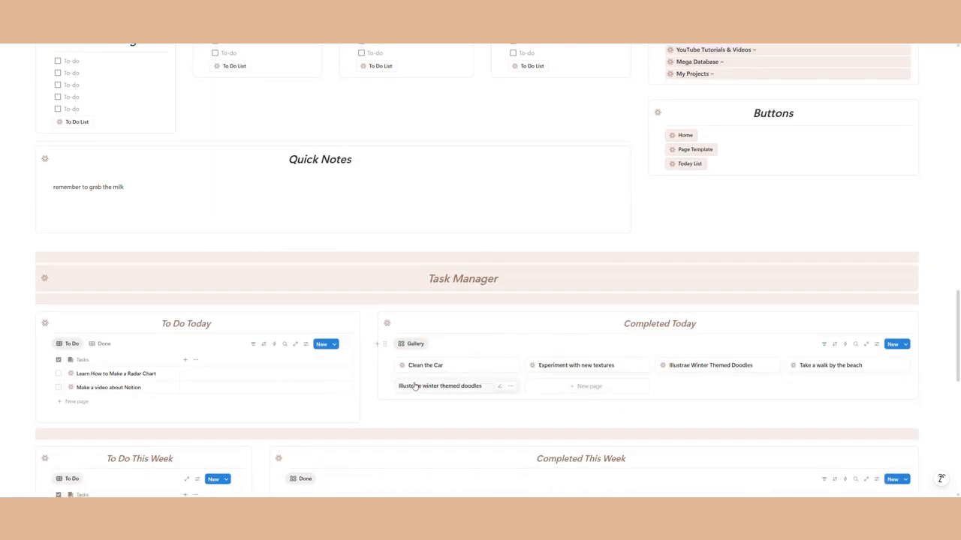
{"action": "right_click", "coordinate": [449, 387]}
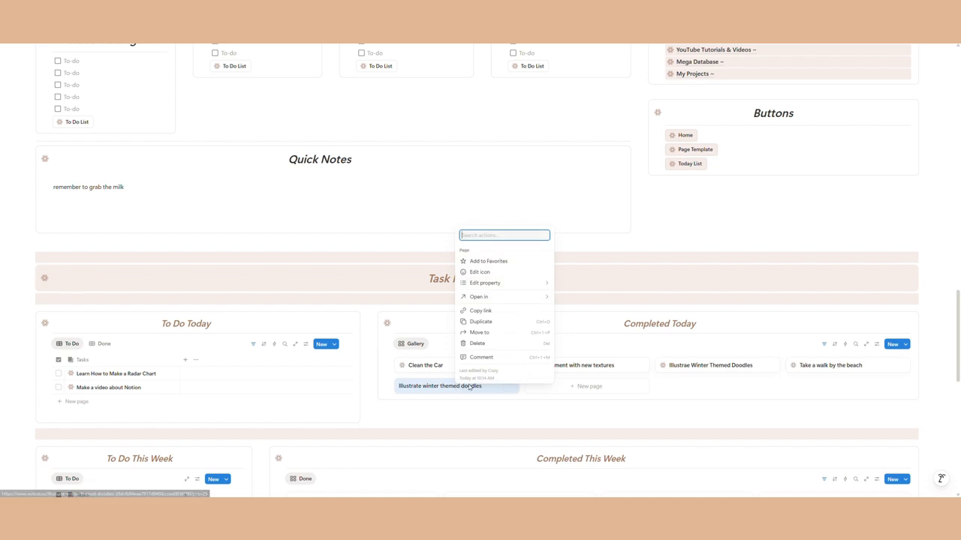
{"action": "left_click", "coordinate": [488, 343]}
Step: Delete the emptied task table from the Design & Illustration block
{"action": "scroll", "coordinate": [466, 327], "scroll_direction": "up", "scroll_amount": 5}
{"action": "scroll", "coordinate": [466, 327], "scroll_direction": "up", "scroll_amount": 1}
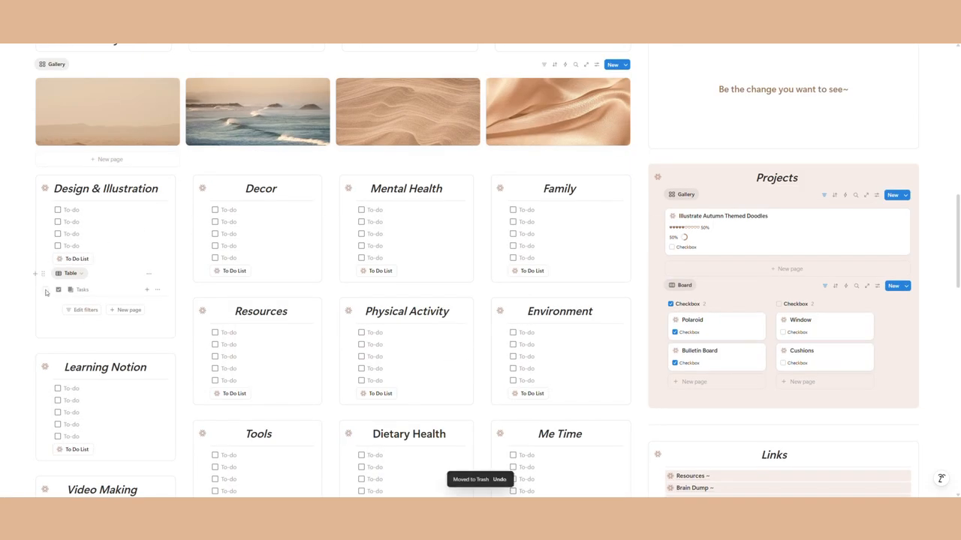
{"action": "left_click", "coordinate": [44, 275]}
{"action": "left_click", "coordinate": [89, 338]}
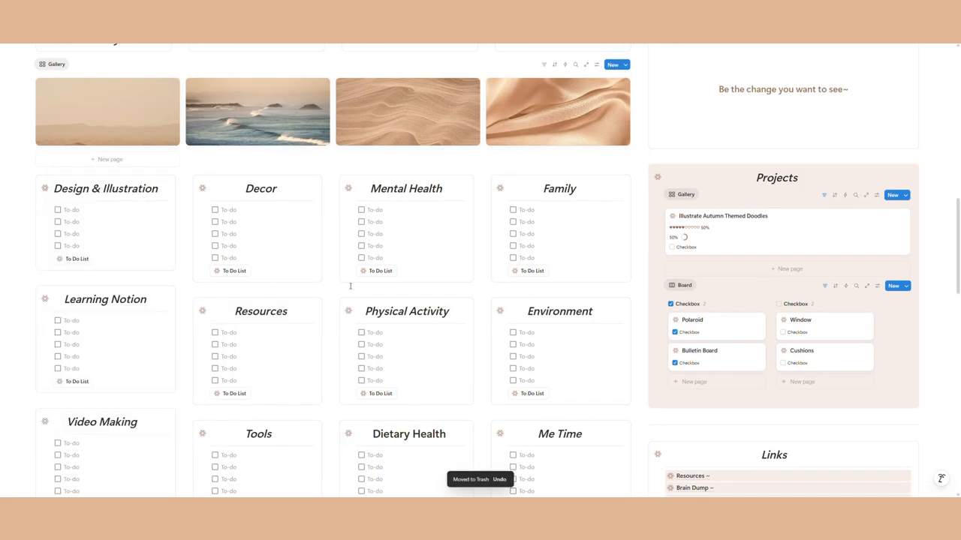
Step: Compare the To Do and Done views of the To Do Today block in the Task Manager
{"action": "scroll", "coordinate": [597, 258], "scroll_direction": "down", "scroll_amount": 5}
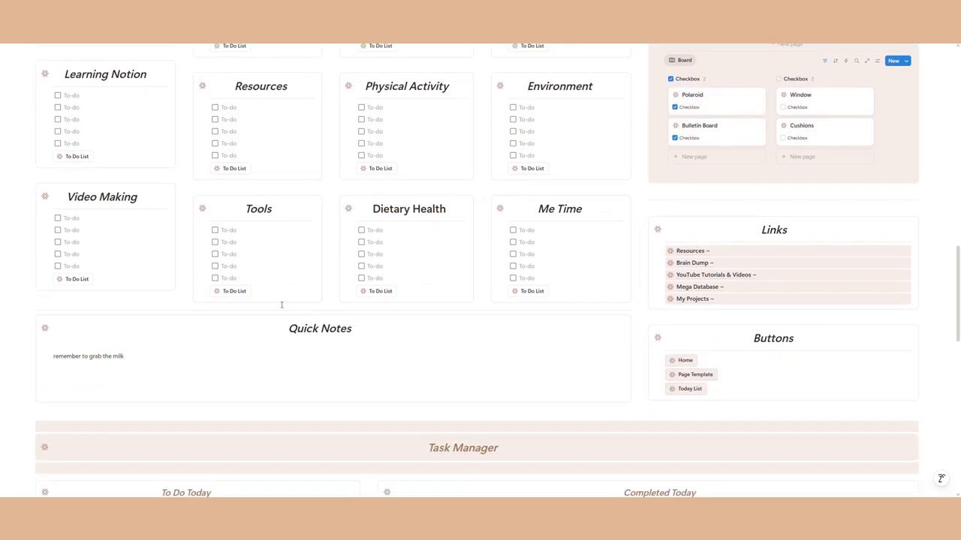
{"action": "scroll", "coordinate": [452, 284], "scroll_direction": "down", "scroll_amount": 2}
{"action": "scroll", "coordinate": [452, 284], "scroll_direction": "down", "scroll_amount": 3}
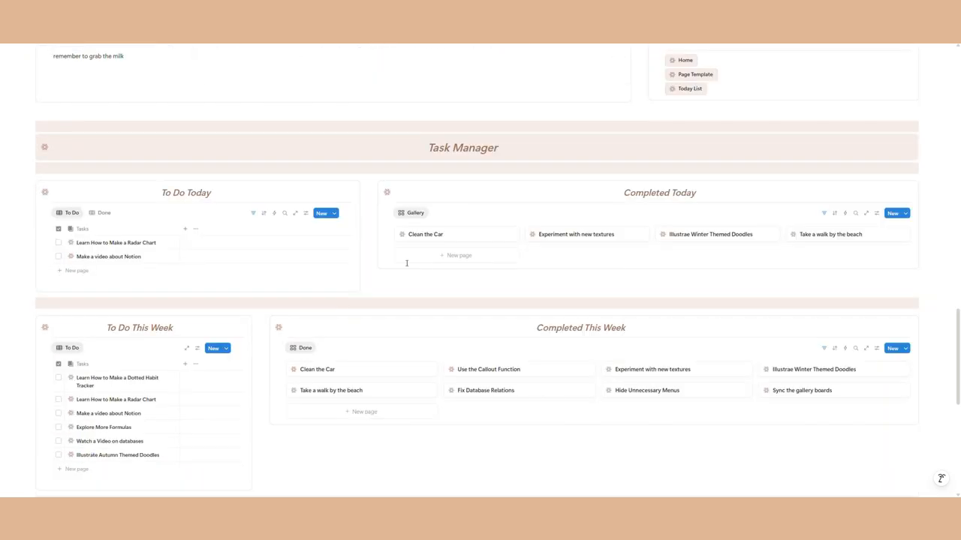
{"action": "left_click", "coordinate": [105, 213]}
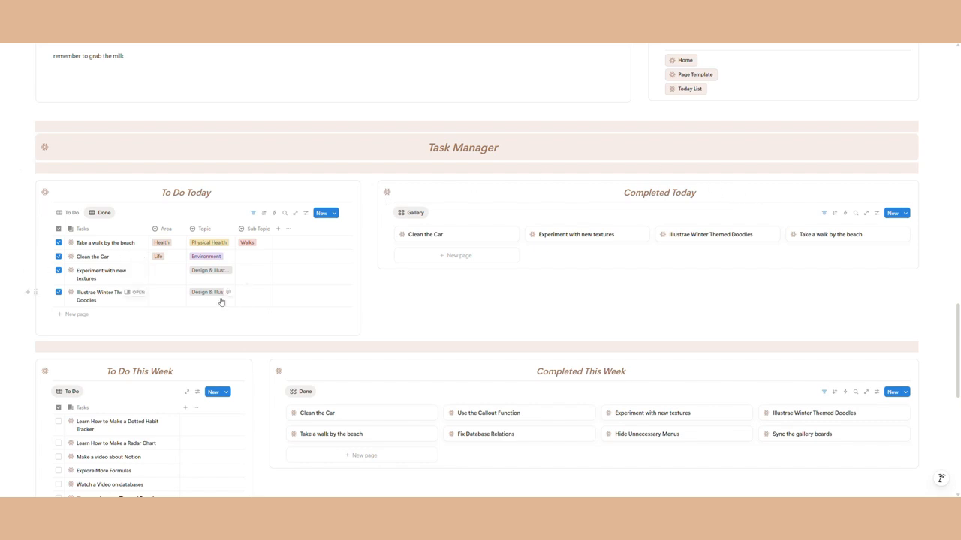
{"action": "left_click", "coordinate": [69, 213]}
{"action": "left_click", "coordinate": [99, 213]}
{"action": "left_click", "coordinate": [69, 214]}
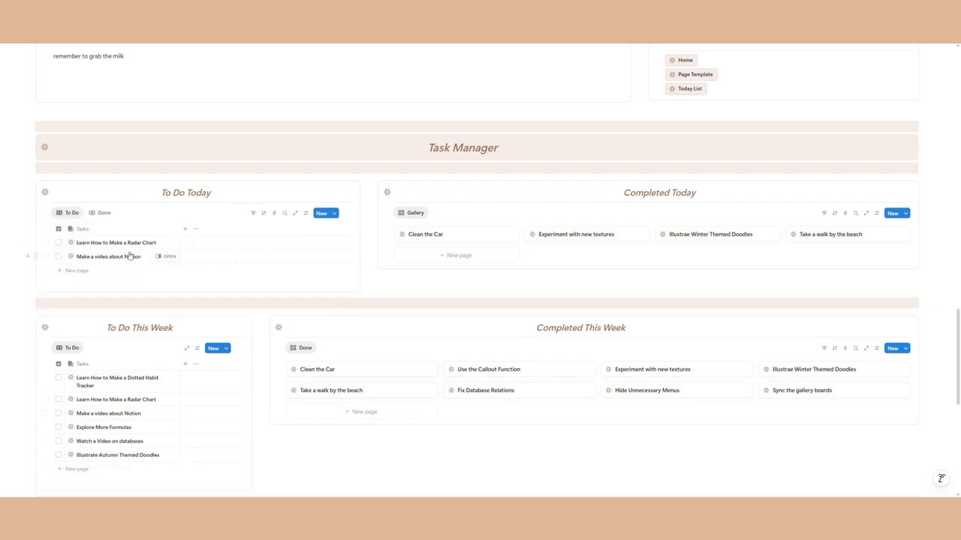
Step: Check the filters applied to the To Do Today list, and look at its Done view once more
{"action": "left_click", "coordinate": [253, 214]}
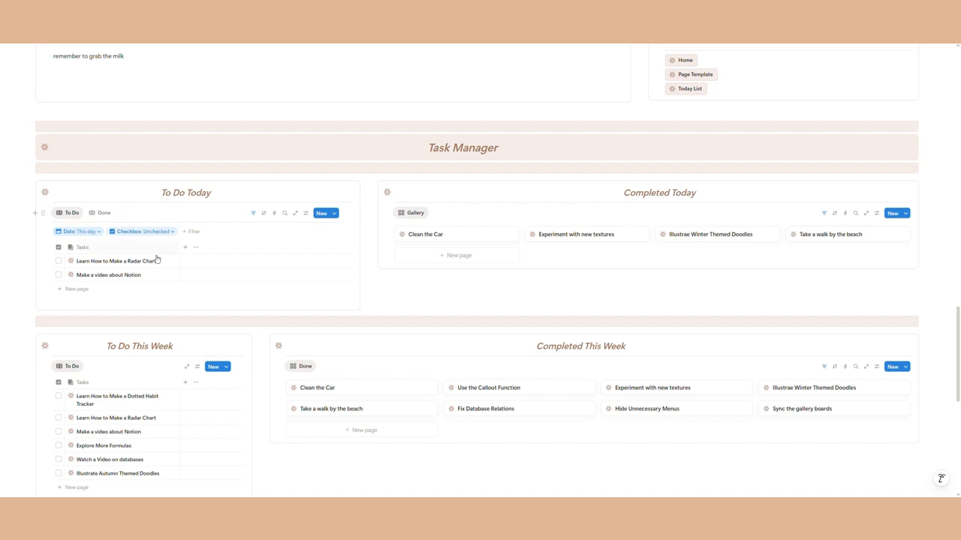
{"action": "left_click", "coordinate": [253, 214]}
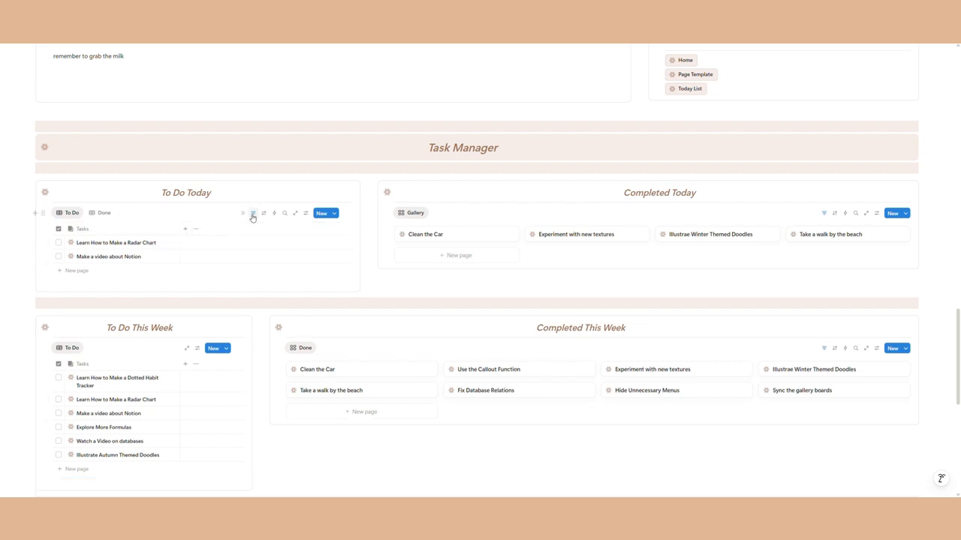
{"action": "left_click", "coordinate": [104, 214]}
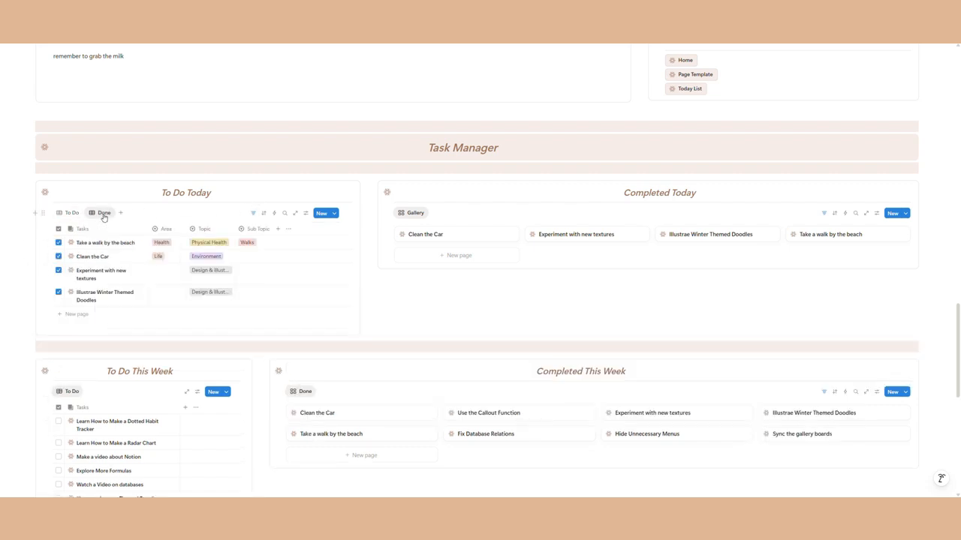
{"action": "left_click", "coordinate": [71, 213]}
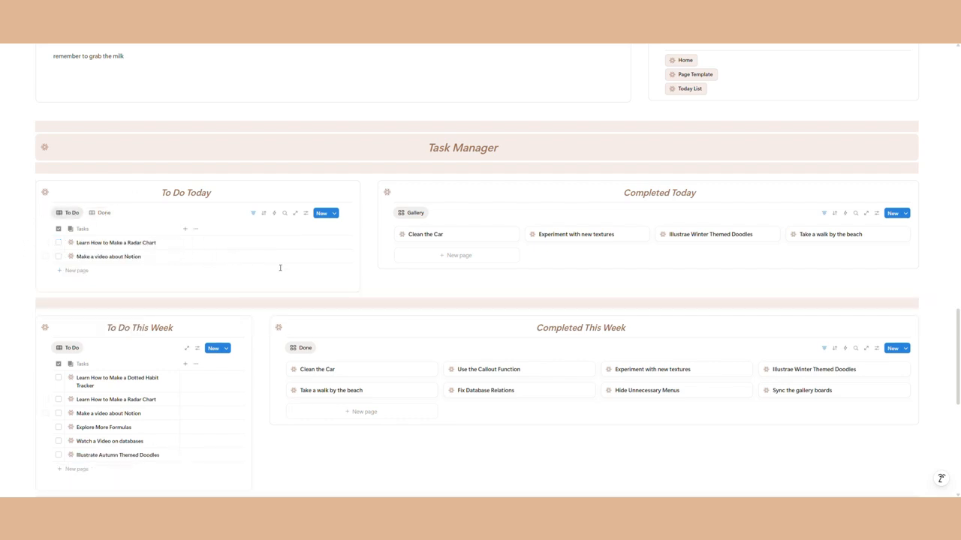
Step: In To Do Today, mark "Make a video about Notion" as done and uncheck the new textures and winter doodles tasks in the Done view
{"action": "left_click", "coordinate": [59, 256]}
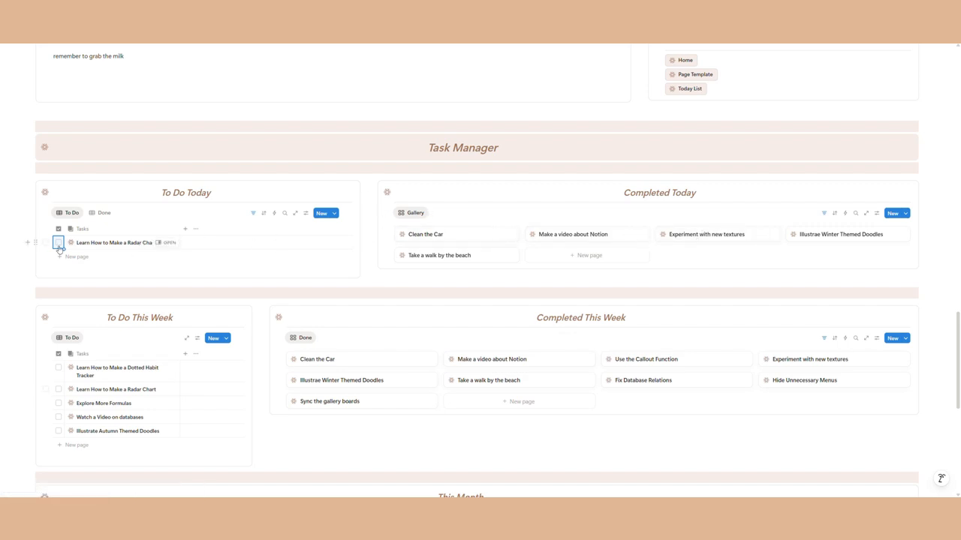
{"action": "left_click", "coordinate": [98, 213]}
{"action": "left_click", "coordinate": [58, 306]}
{"action": "left_click", "coordinate": [59, 287]}
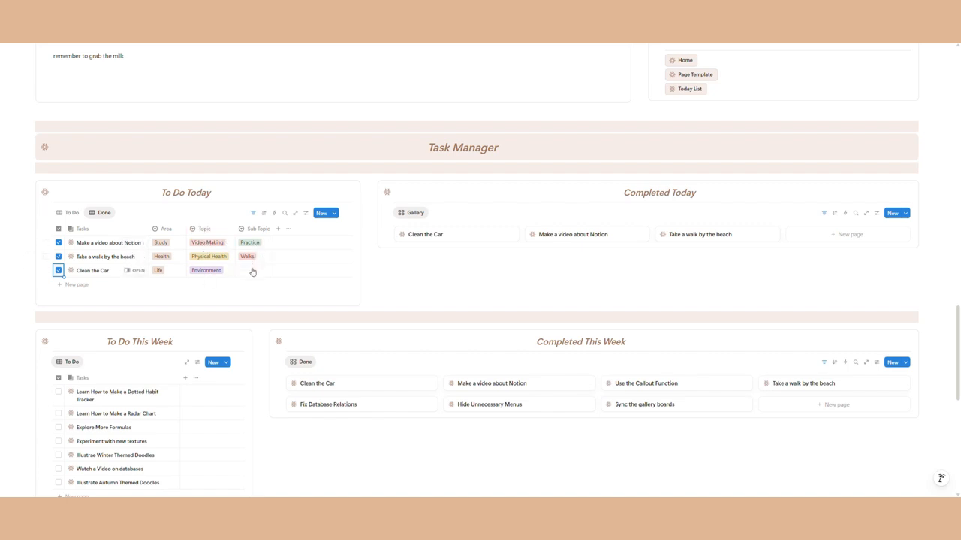
{"action": "left_click", "coordinate": [70, 213]}
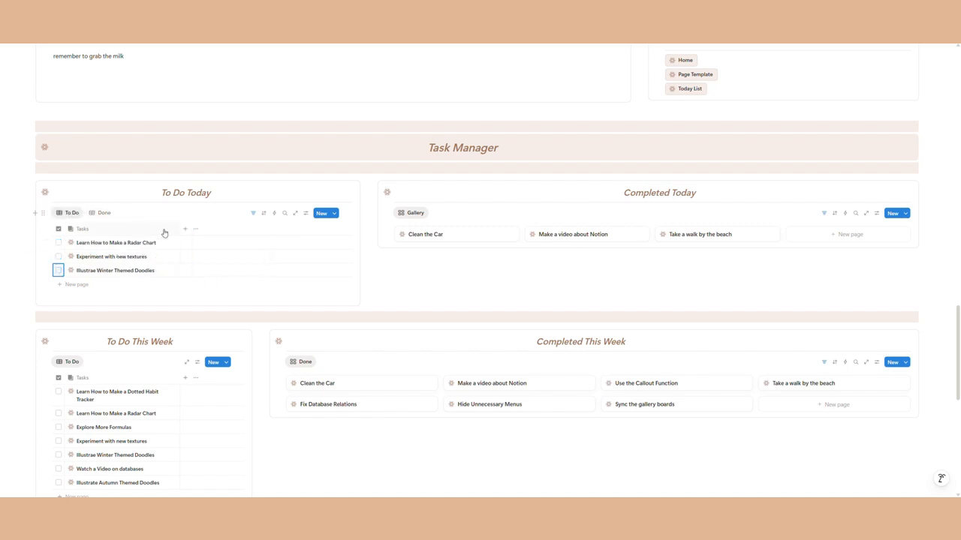
Step: Show the filters of the To Do Today list and mark the winter doodles and new textures tasks as done
{"action": "left_click", "coordinate": [256, 216]}
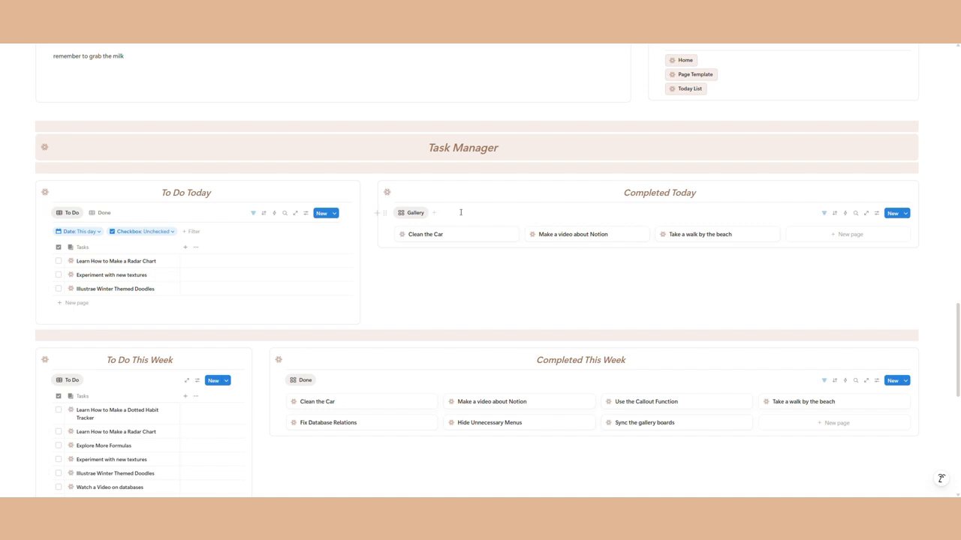
{"action": "left_click", "coordinate": [58, 288]}
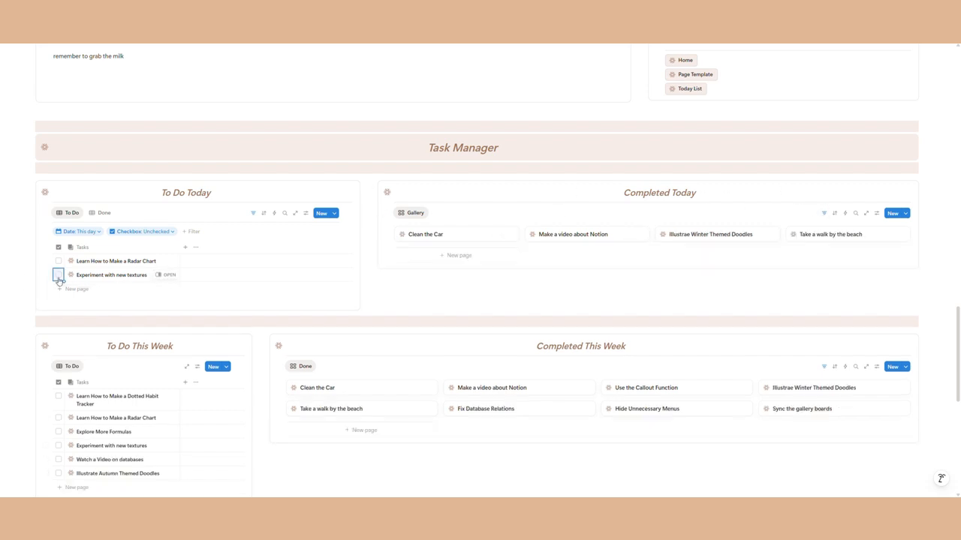
{"action": "left_click", "coordinate": [59, 274]}
{"action": "left_click", "coordinate": [379, 277]}
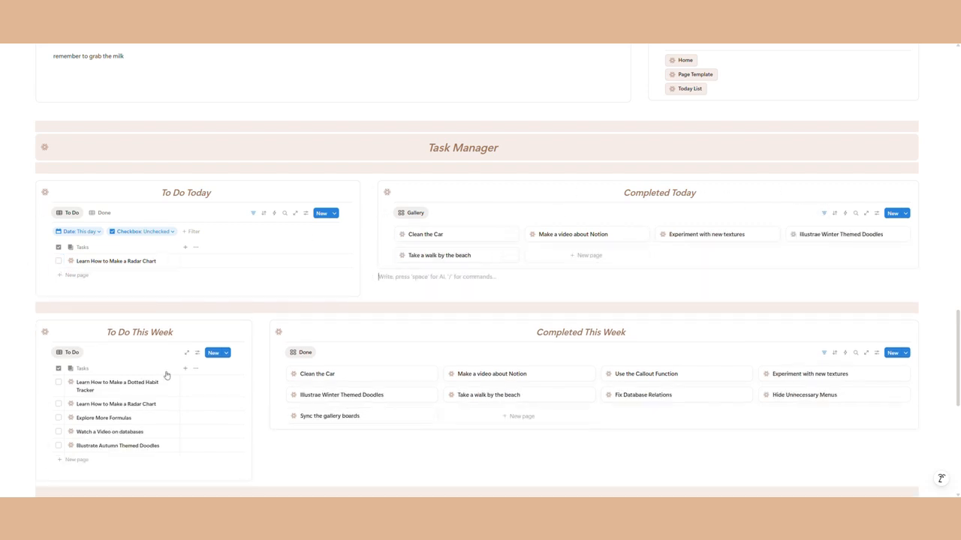
Step: Uncheck "Illustrae Winter Themed Doodles" in the Done view of To Do Today and return to the To Do view
{"action": "scroll", "coordinate": [381, 240], "scroll_direction": "down", "scroll_amount": 3}
{"action": "left_click", "coordinate": [101, 100]}
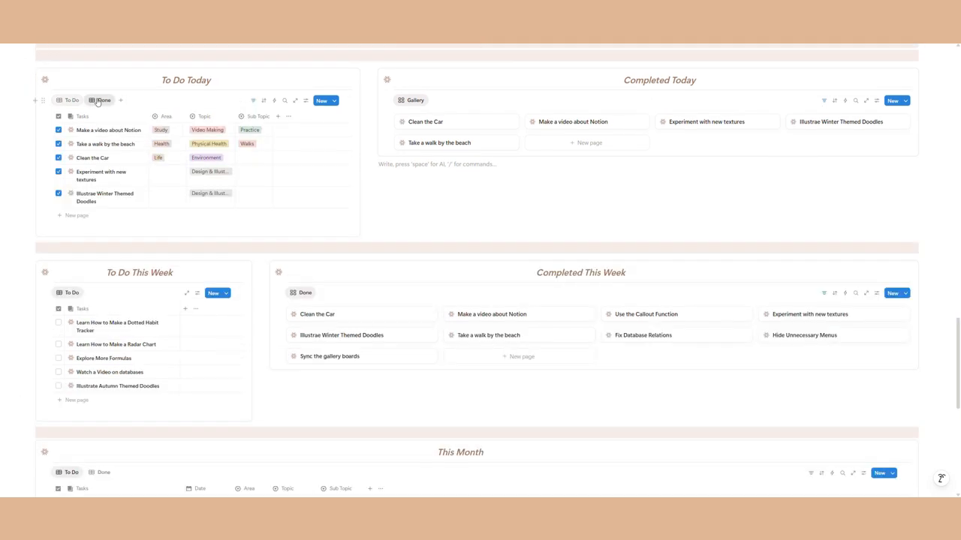
{"action": "left_click", "coordinate": [58, 194]}
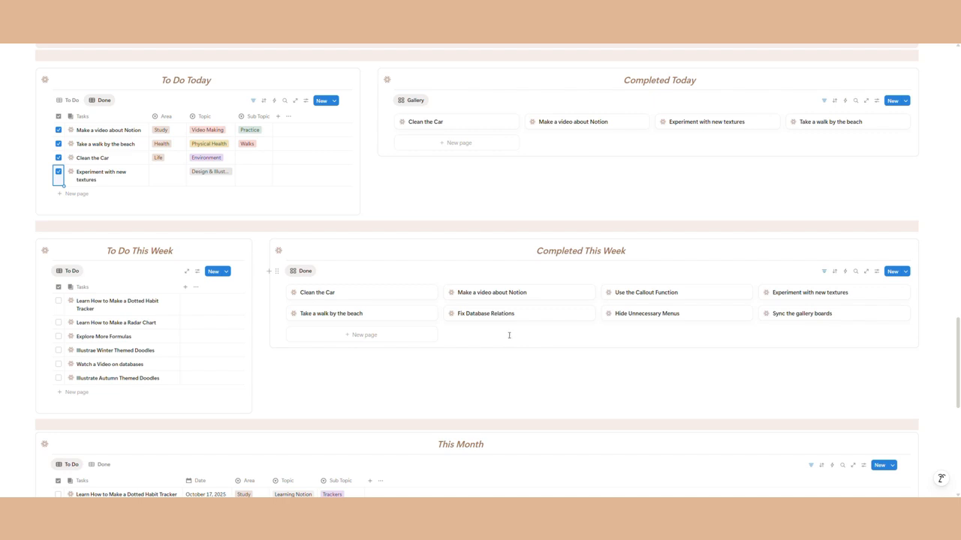
{"action": "left_click", "coordinate": [67, 100]}
Step: Mark "Illustrate Autumn Themed Doodles" and "Explore More Formulas" as done in the To Do This Week list
{"action": "left_click", "coordinate": [59, 361]}
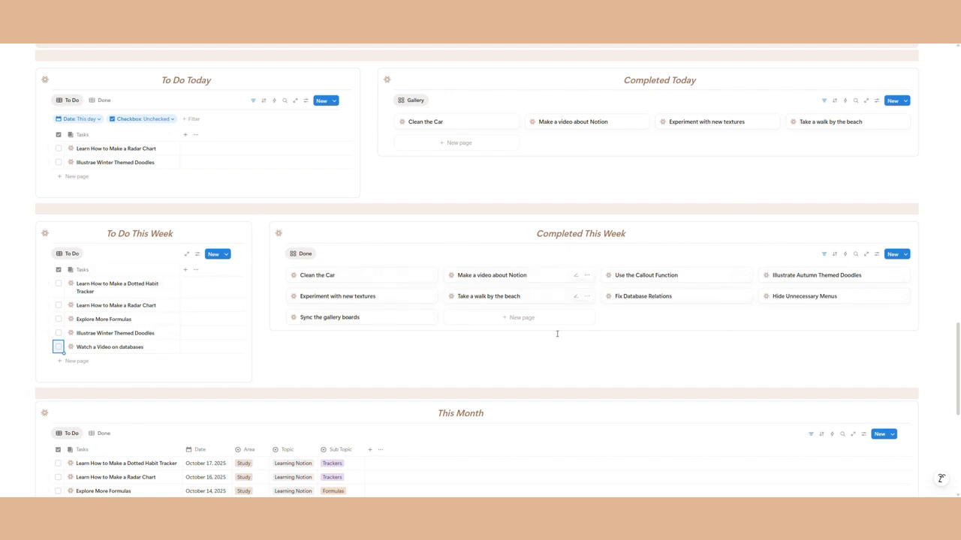
{"action": "left_click", "coordinate": [59, 319]}
{"action": "scroll", "coordinate": [532, 302], "scroll_direction": "down", "scroll_amount": 2}
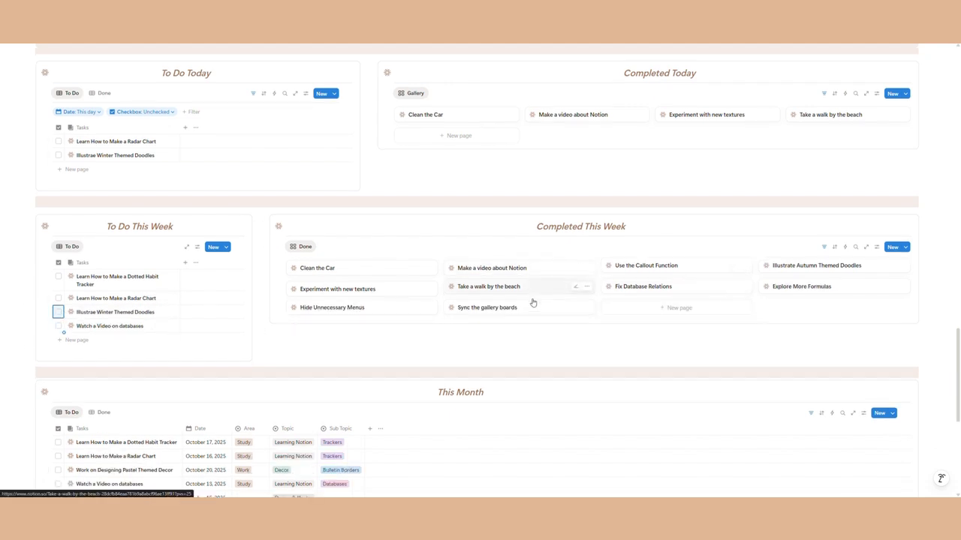
Step: Compare the Done and To Do views of the This Month table
{"action": "scroll", "coordinate": [349, 335], "scroll_direction": "down", "scroll_amount": 1}
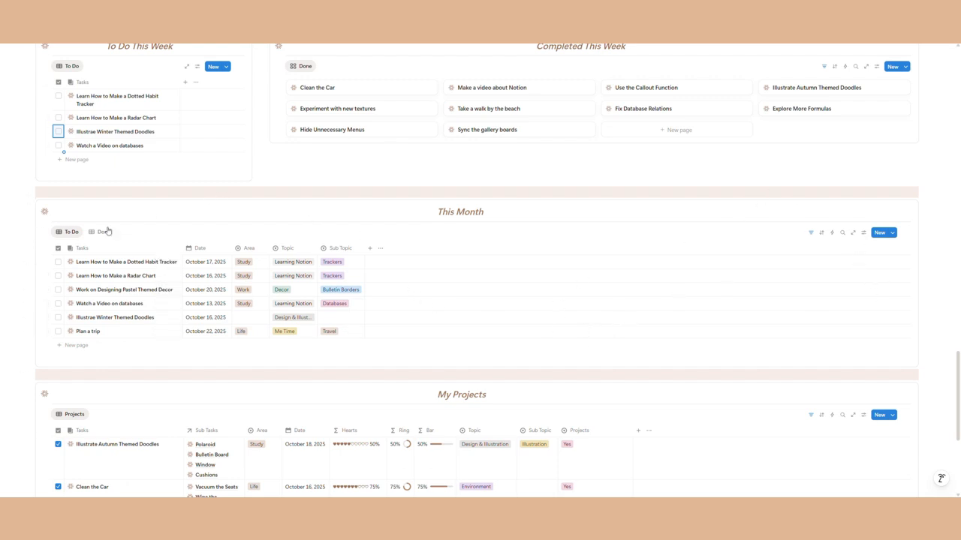
{"action": "left_click", "coordinate": [100, 232]}
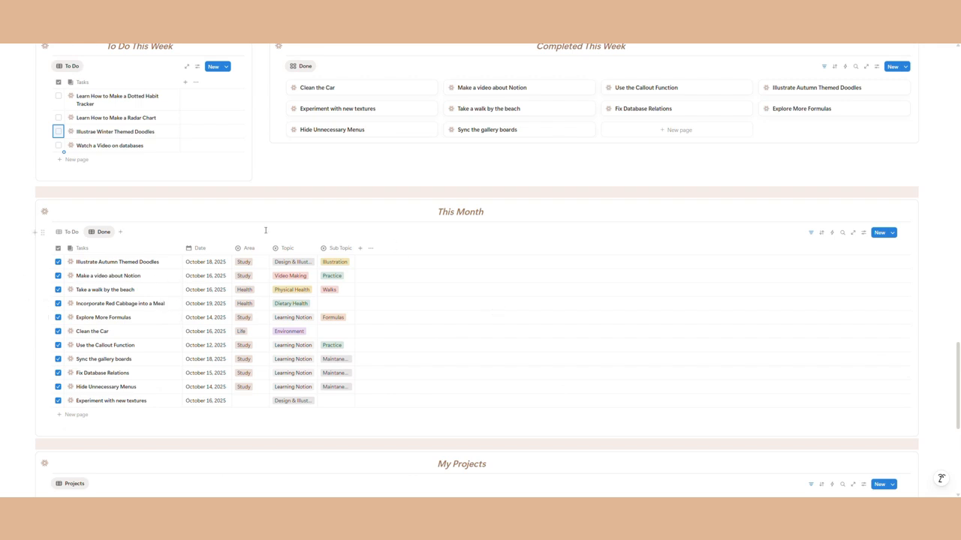
{"action": "left_click", "coordinate": [68, 232]}
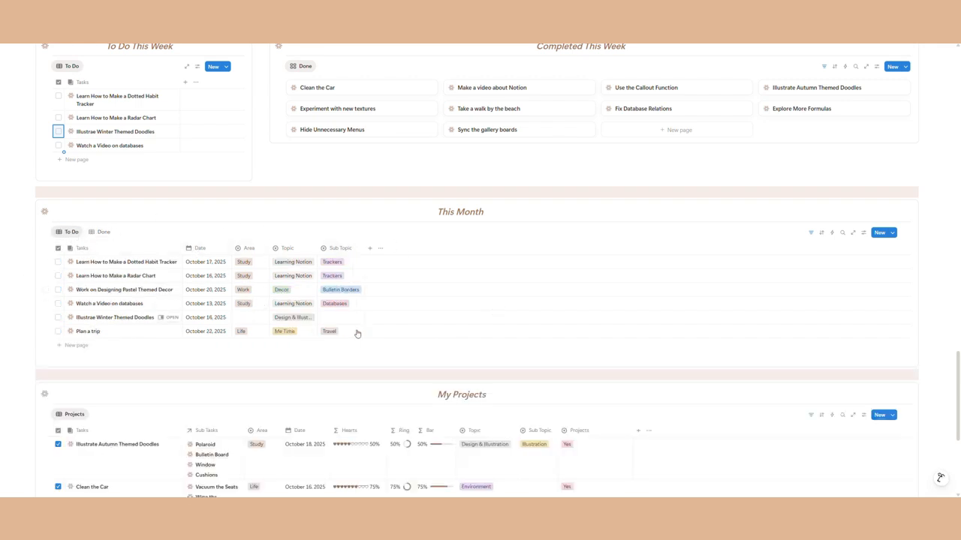
Step: Mark "Plan a trip" as done in the This Month table, check the Done view and return to To Do
{"action": "left_click", "coordinate": [58, 331]}
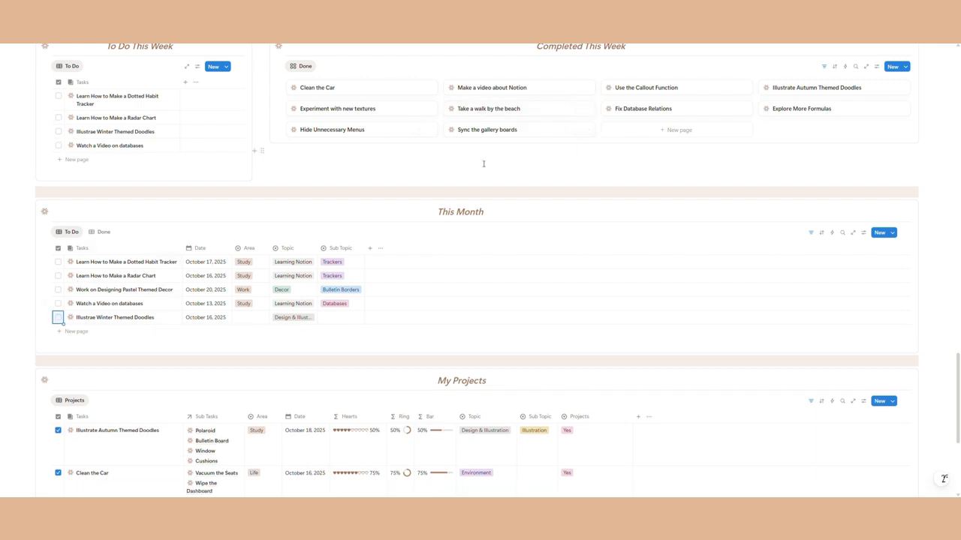
{"action": "left_click", "coordinate": [104, 232]}
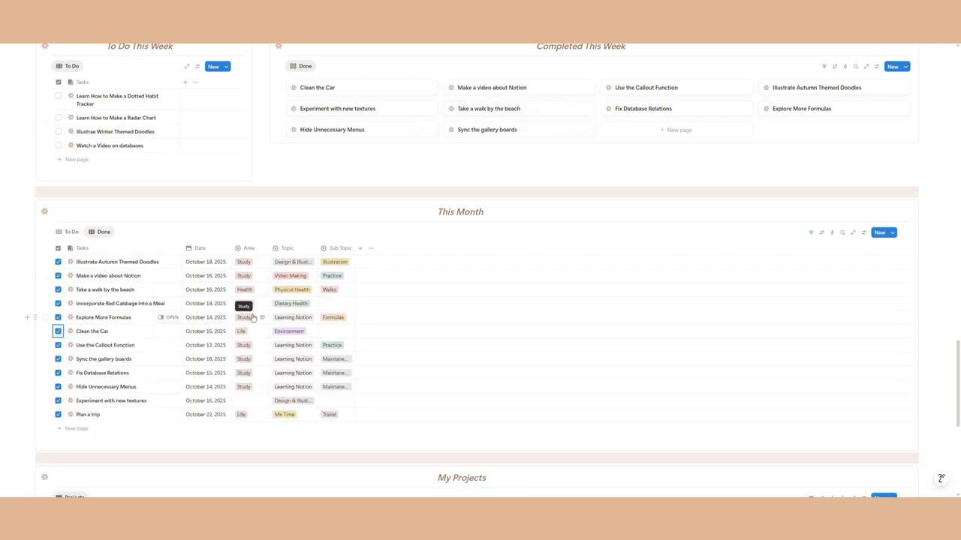
{"action": "left_click", "coordinate": [71, 232]}
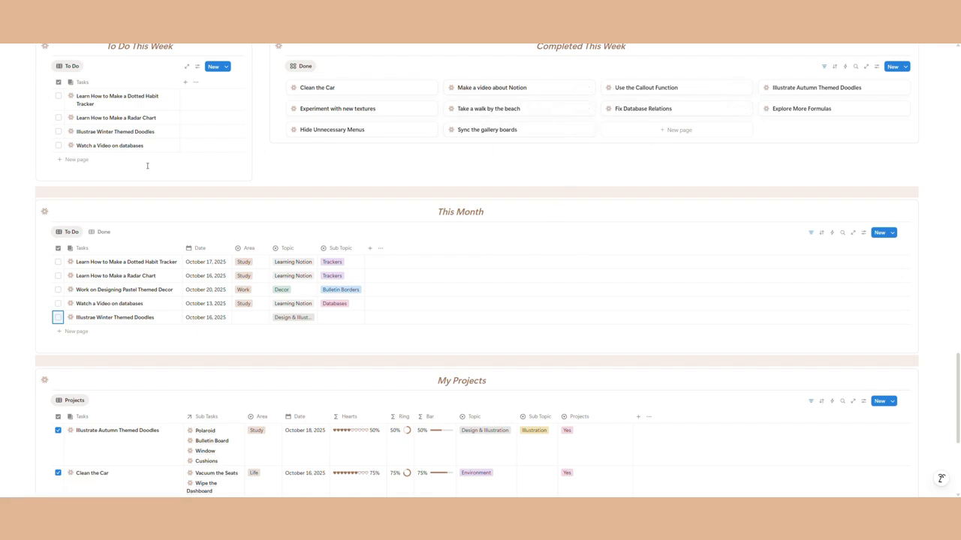
Step: Uncheck "Plan a trip" in the Done view of This Month and go back to the To Do view
{"action": "left_click", "coordinate": [103, 232]}
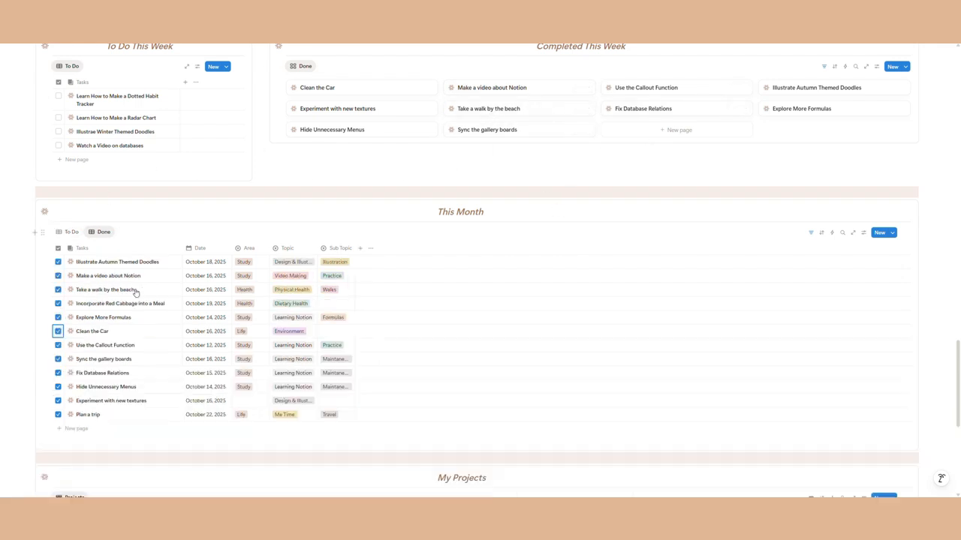
{"action": "left_click", "coordinate": [58, 415]}
{"action": "left_click", "coordinate": [70, 232]}
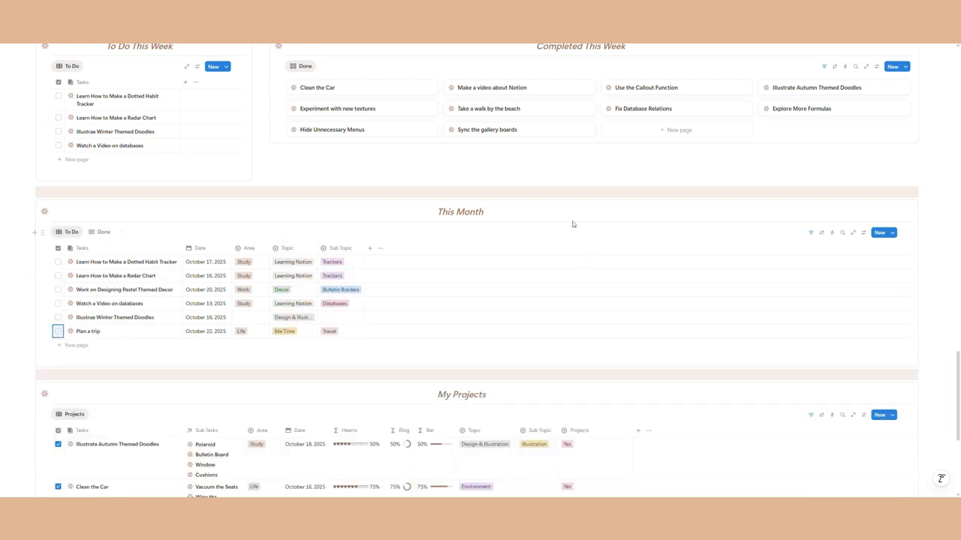
Step: Open the "Plan a trip" project from My Projects and tick its "Book a plane ticket" and "Rent a Car" sub tasks, leaving "Book a Hotel" unticked
{"action": "scroll", "coordinate": [576, 294], "scroll_direction": "down", "scroll_amount": 5}
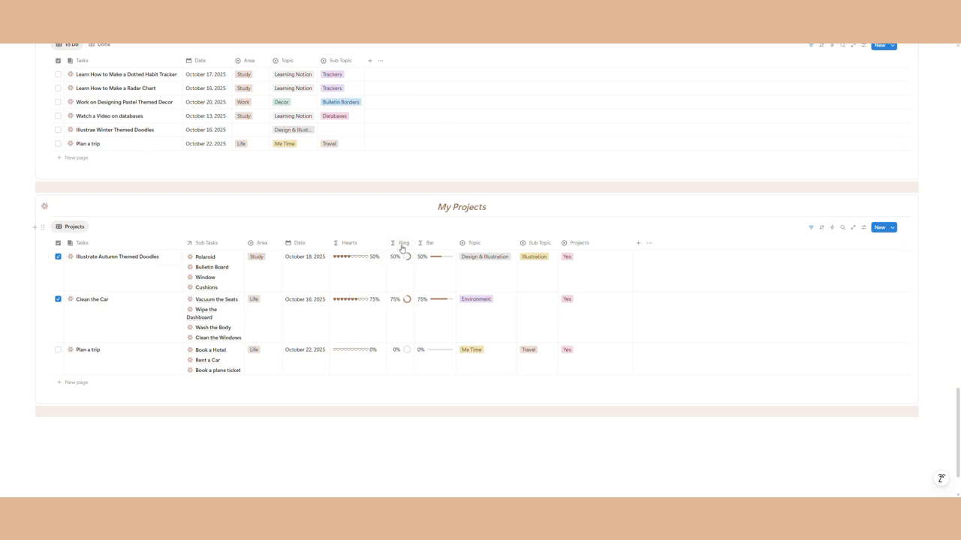
{"action": "left_click", "coordinate": [170, 350]}
{"action": "left_click", "coordinate": [585, 323]}
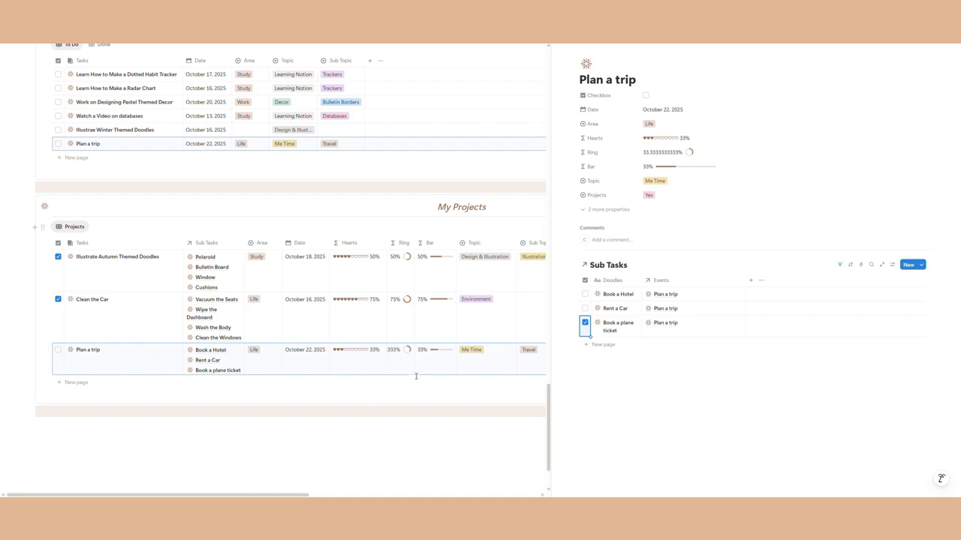
{"action": "left_click", "coordinate": [585, 309]}
{"action": "left_click", "coordinate": [585, 294]}
{"action": "left_click", "coordinate": [585, 294]}
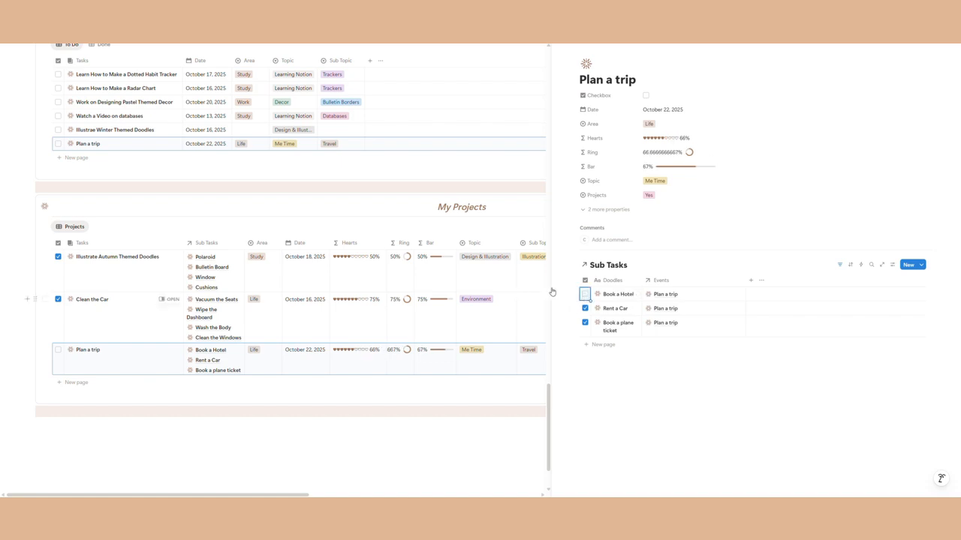
Step: Edit the Ring property of "Plan a trip" to display whole percentages without decimals, and close the project page
{"action": "left_click", "coordinate": [591, 153]}
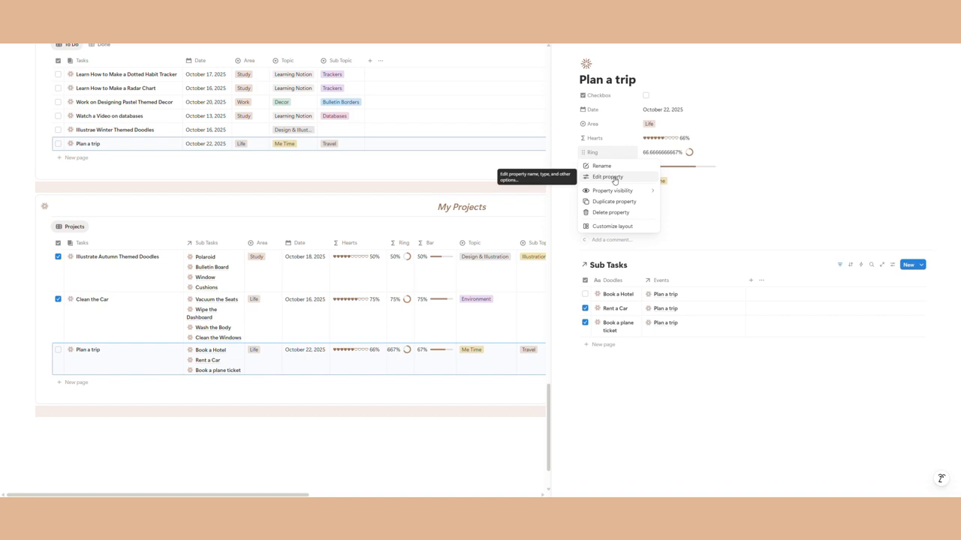
{"action": "left_click", "coordinate": [614, 178]}
{"action": "left_click", "coordinate": [665, 218]}
{"action": "left_click", "coordinate": [615, 245]}
{"action": "left_click", "coordinate": [744, 194]}
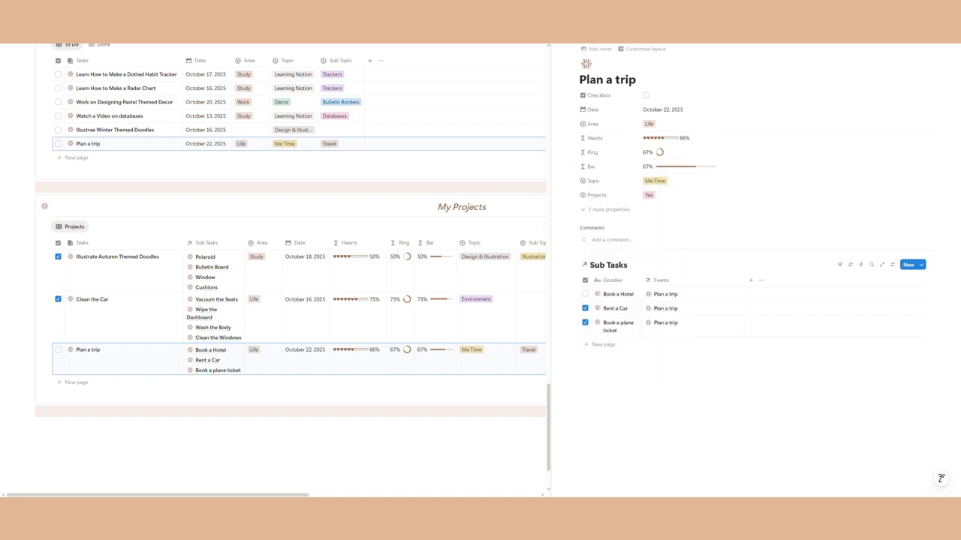
{"action": "key", "text": "Escape"}
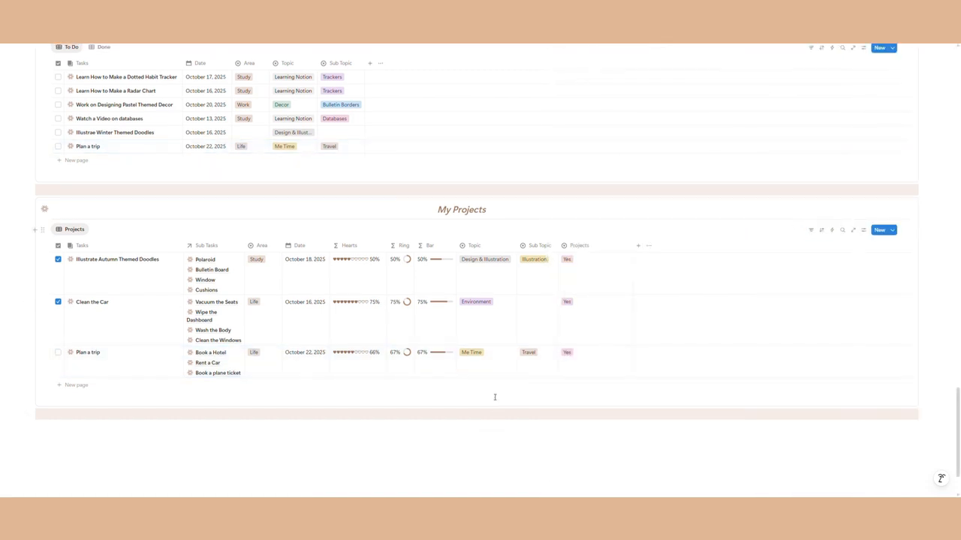
Step: Mark the "Plan a trip" project as done in My Projects and compare the Done and To Do views of This Month
{"action": "left_click", "coordinate": [58, 352]}
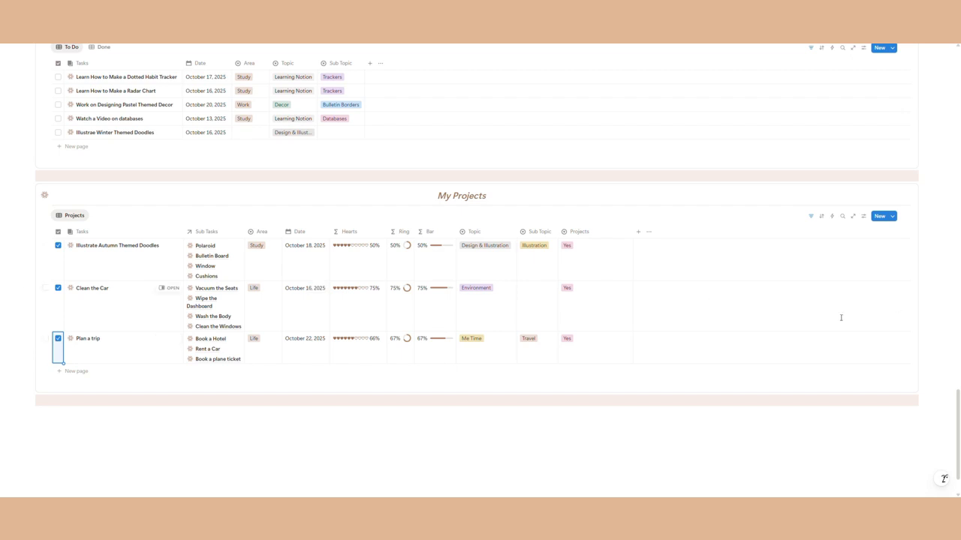
{"action": "scroll", "coordinate": [841, 316], "scroll_direction": "up", "scroll_amount": 1}
{"action": "left_click", "coordinate": [96, 86]}
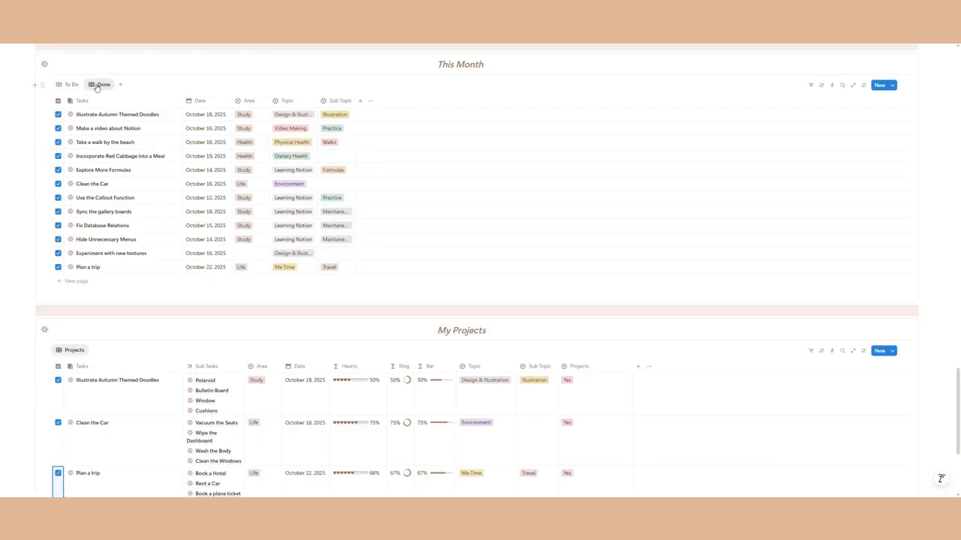
{"action": "left_click", "coordinate": [69, 84]}
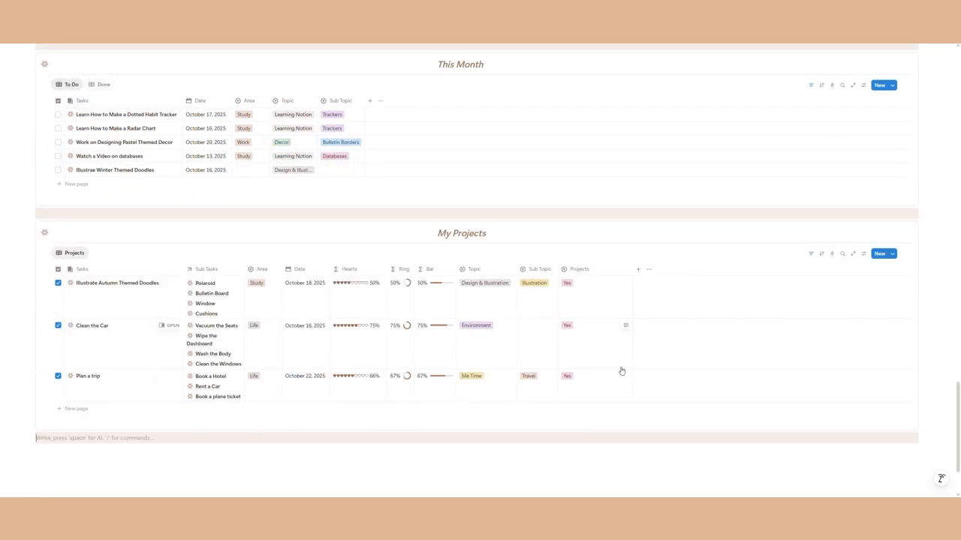
Step: Review the planner page from the monthly task list up through Quick Notes to the topic to-do blocks and the Projects section
{"action": "scroll", "coordinate": [643, 364], "scroll_direction": "up", "scroll_amount": 4}
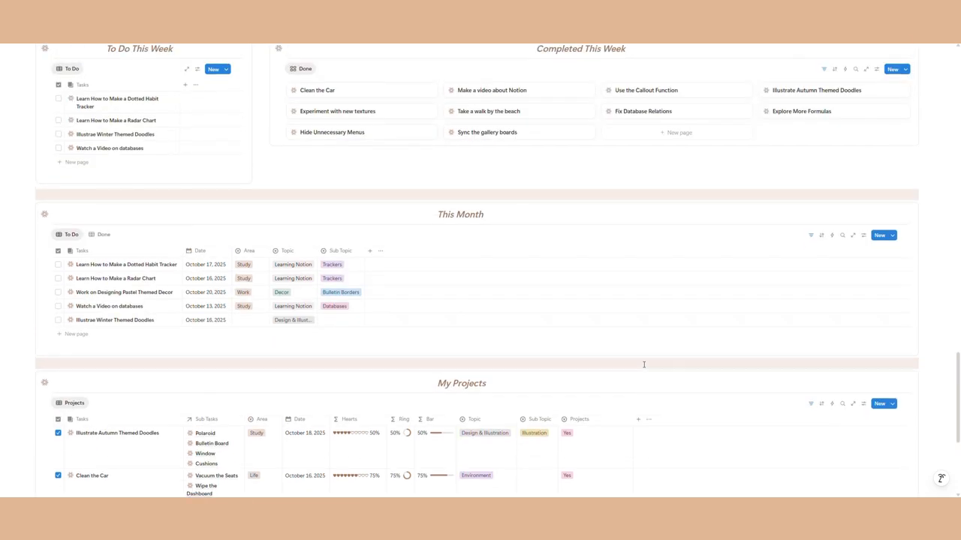
{"action": "scroll", "coordinate": [643, 364], "scroll_direction": "up", "scroll_amount": 2}
{"action": "scroll", "coordinate": [644, 364], "scroll_direction": "up", "scroll_amount": 3}
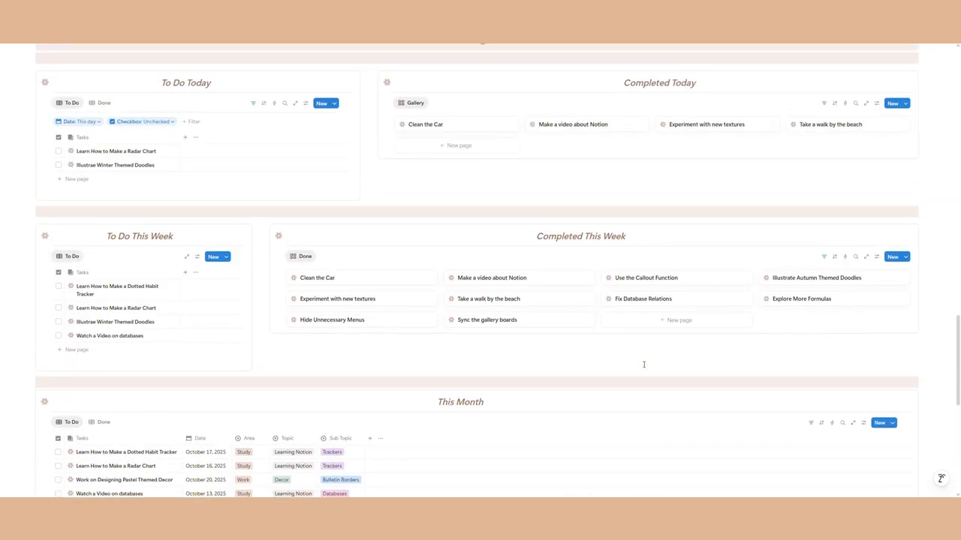
{"action": "scroll", "coordinate": [643, 364], "scroll_direction": "up", "scroll_amount": 2}
{"action": "scroll", "coordinate": [646, 367], "scroll_direction": "up", "scroll_amount": 3}
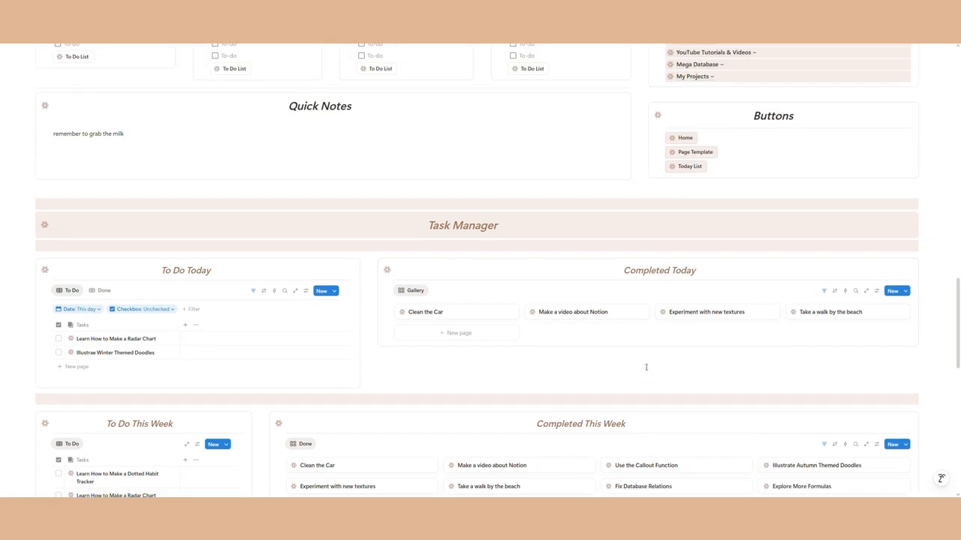
{"action": "scroll", "coordinate": [645, 367], "scroll_direction": "up", "scroll_amount": 2}
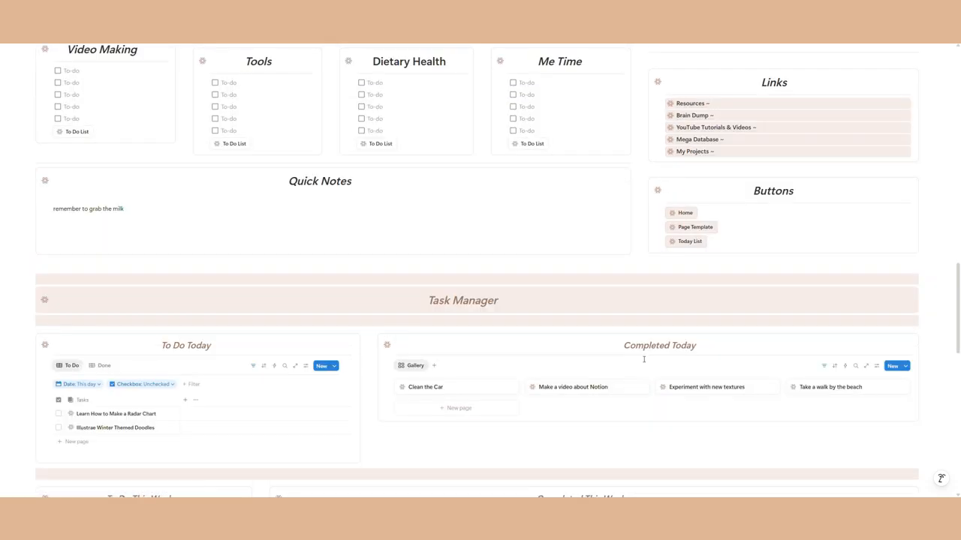
{"action": "scroll", "coordinate": [643, 359], "scroll_direction": "up", "scroll_amount": 2}
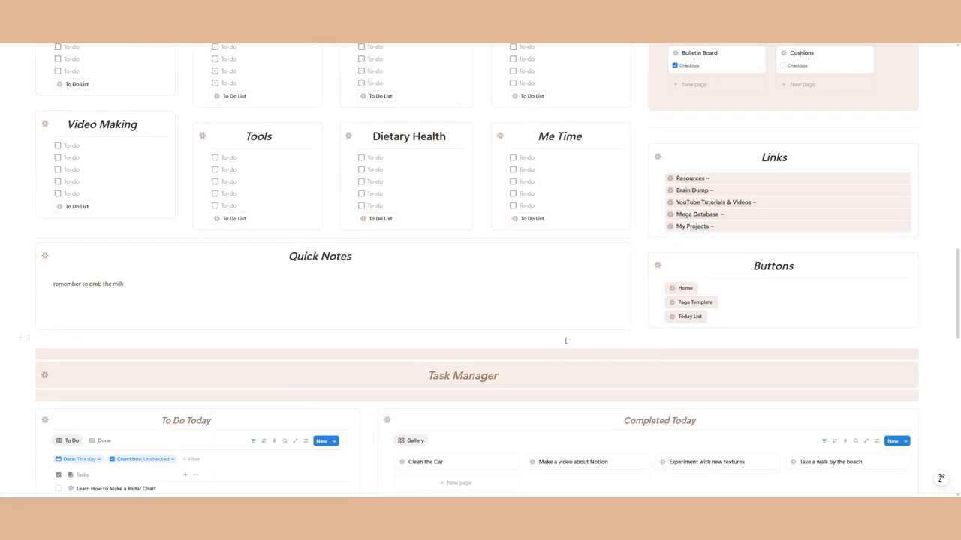
{"action": "scroll", "coordinate": [583, 329], "scroll_direction": "up", "scroll_amount": 4}
{"action": "scroll", "coordinate": [699, 150], "scroll_direction": "up", "scroll_amount": 3}
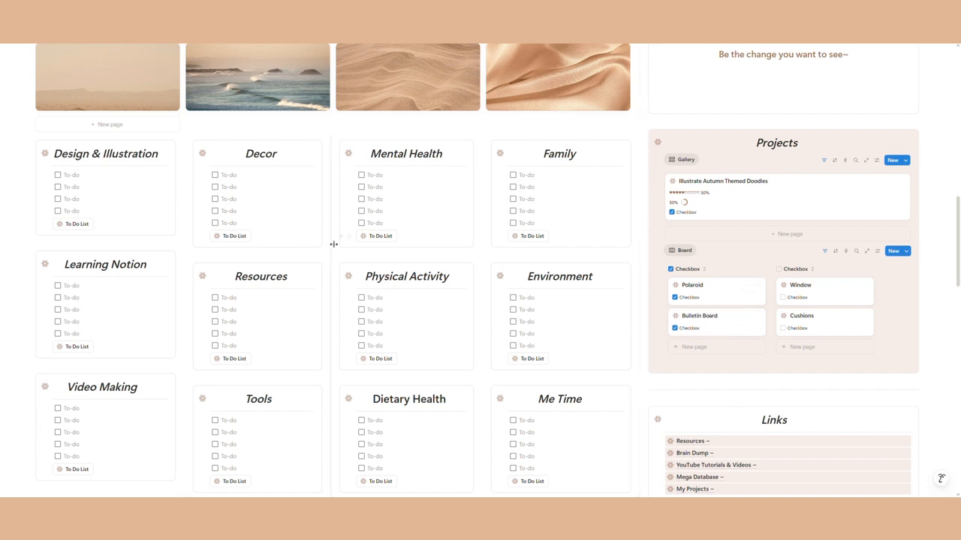
{"action": "scroll", "coordinate": [473, 323], "scroll_direction": "down", "scroll_amount": 2}
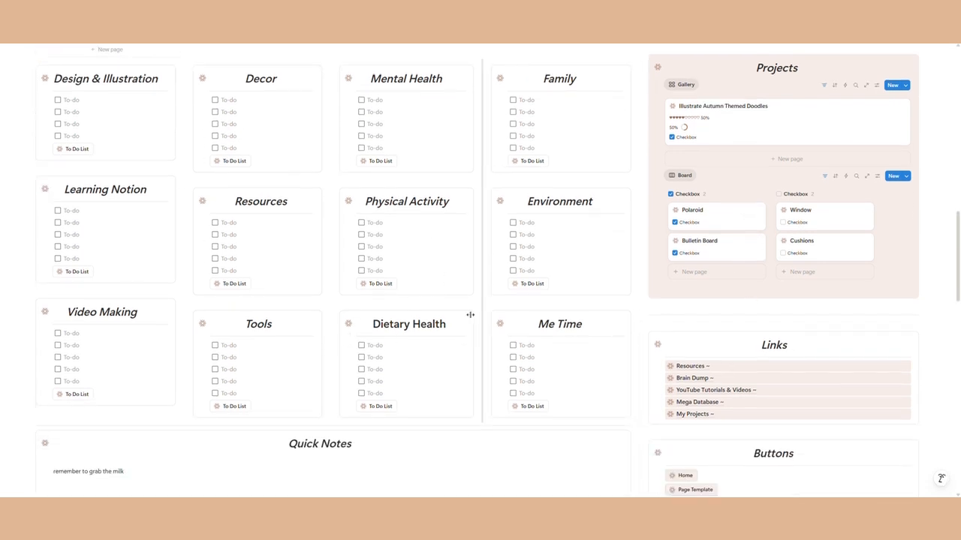
Step: Add five more to-dos to the Design & Illustration block and delete the last four, leaving five blank to-dos
{"action": "scroll", "coordinate": [468, 313], "scroll_direction": "up", "scroll_amount": 1}
{"action": "left_click", "coordinate": [75, 187]}
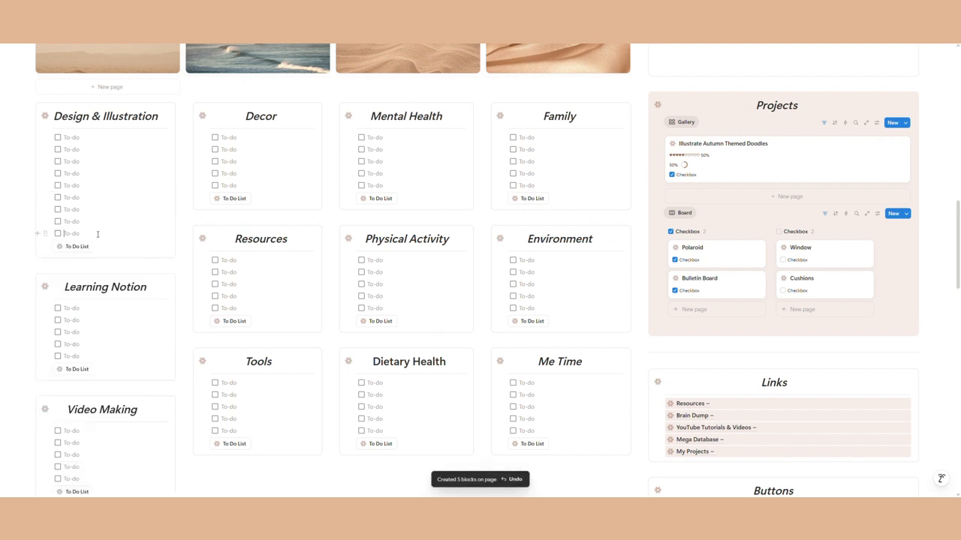
{"action": "left_click", "coordinate": [97, 234]}
{"action": "key", "text": "BackSpace"}
{"action": "key", "text": "BackSpace"}
{"action": "key", "text": "BackSpace"}
{"action": "key", "text": "BackSpace"}
{"action": "key", "text": "BackSpace"}
{"action": "key", "text": "BackSpace"}
{"action": "key", "text": "BackSpace"}
{"action": "key", "text": "BackSpace"}
Step: Reschedule October 16 calendar events: beach walk to October 15, winter doodles to October 17, new textures to October 23, Notion video to October 24
{"action": "scroll", "coordinate": [720, 330], "scroll_direction": "down", "scroll_amount": 3}
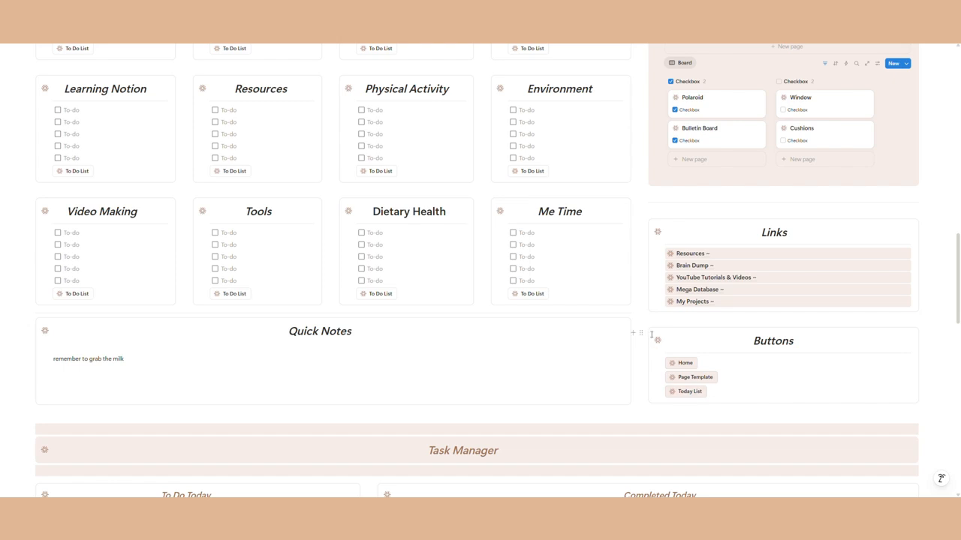
{"action": "scroll", "coordinate": [654, 341], "scroll_direction": "up", "scroll_amount": 2}
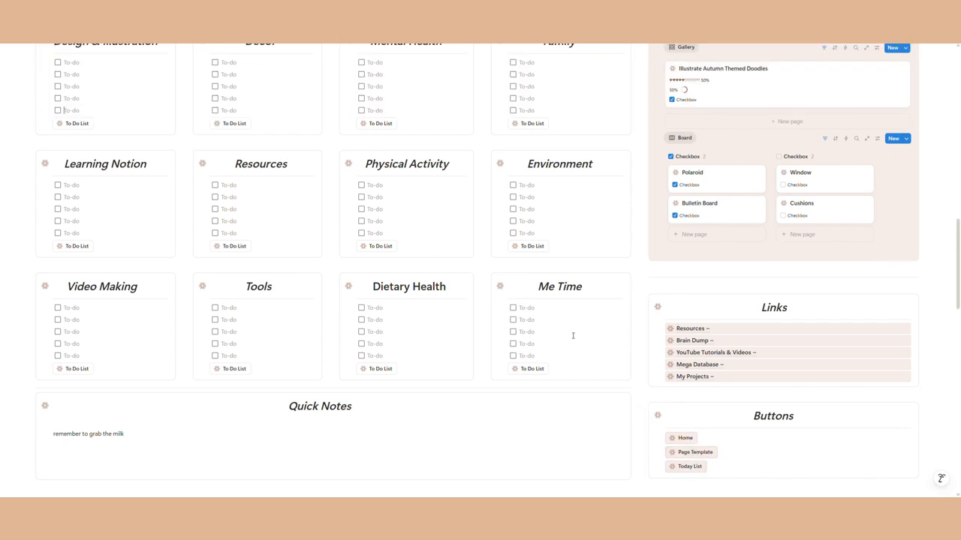
{"action": "scroll", "coordinate": [561, 333], "scroll_direction": "up", "scroll_amount": 7}
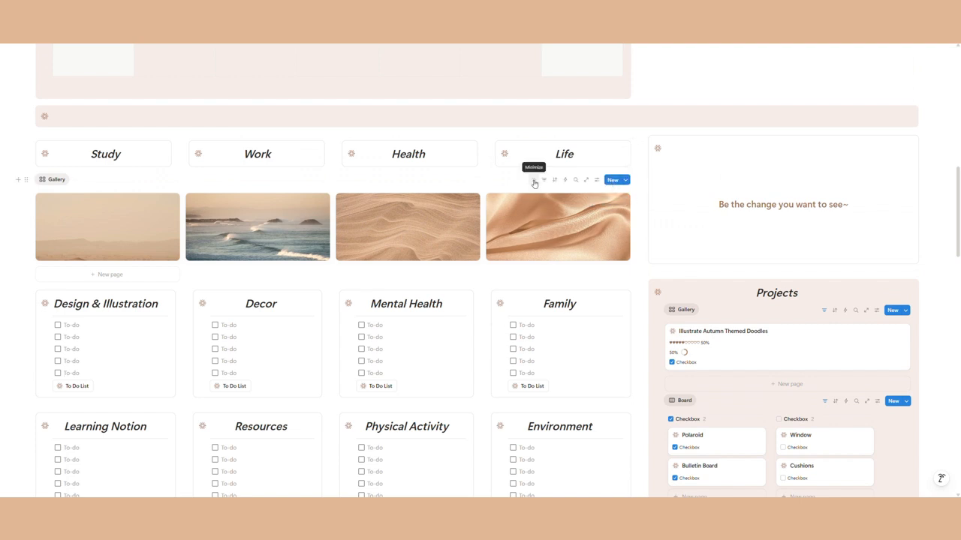
{"action": "scroll", "coordinate": [611, 320], "scroll_direction": "up", "scroll_amount": 10}
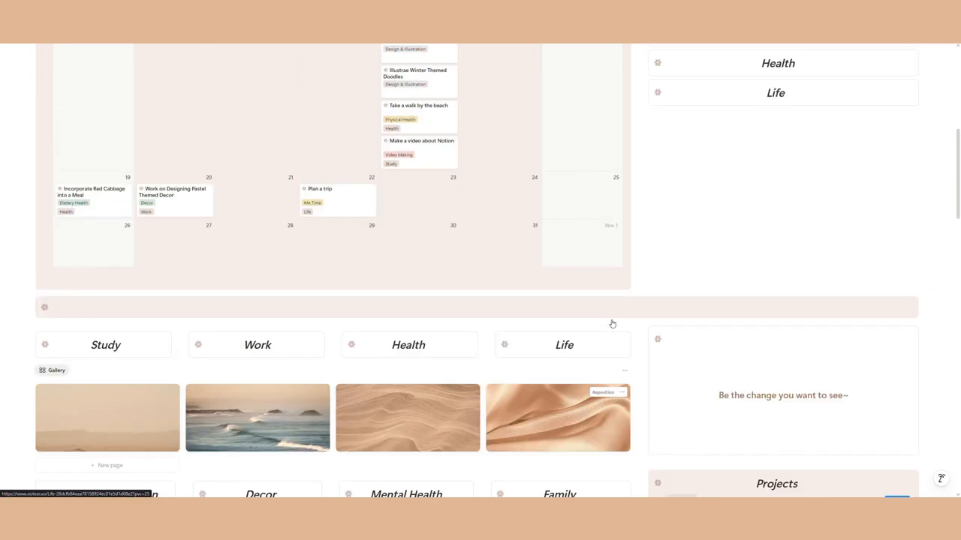
{"action": "scroll", "coordinate": [432, 378], "scroll_direction": "up", "scroll_amount": 1}
{"action": "left_click_drag", "start_coordinate": [421, 368], "coordinate": [349, 237]}
{"action": "mouse_move", "coordinate": [418, 328]}
{"action": "left_mouse_down"}
{"action": "mouse_move", "coordinate": [411, 334]}
{"action": "mouse_move", "coordinate": [351, 267]}
{"action": "left_mouse_up"}
{"action": "mouse_move", "coordinate": [412, 295]}
{"action": "left_mouse_down"}
{"action": "mouse_move", "coordinate": [496, 248]}
{"action": "mouse_move", "coordinate": [492, 229]}
{"action": "left_mouse_up"}
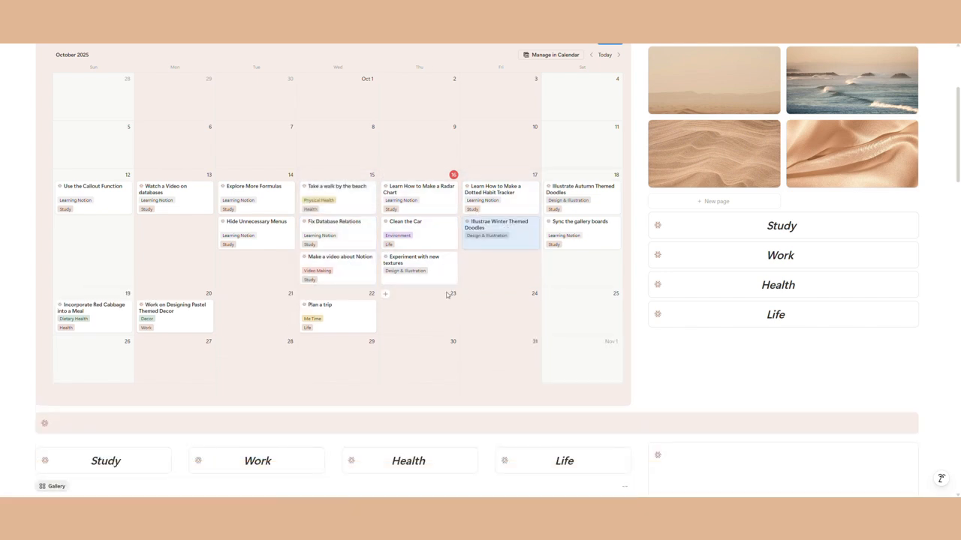
{"action": "left_click_drag", "start_coordinate": [445, 271], "coordinate": [421, 314]}
{"action": "left_click_drag", "start_coordinate": [341, 259], "coordinate": [499, 312]}
Step: Compare the Done and To Do views of the To Do Today list and hide the To Do view's filters
{"action": "scroll", "coordinate": [555, 312], "scroll_direction": "down", "scroll_amount": 3}
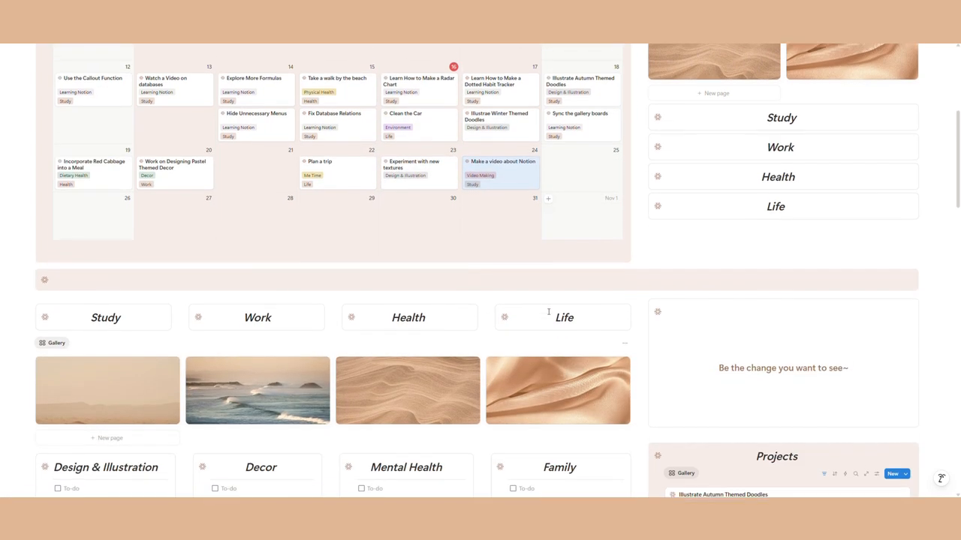
{"action": "scroll", "coordinate": [558, 302], "scroll_direction": "down", "scroll_amount": 8}
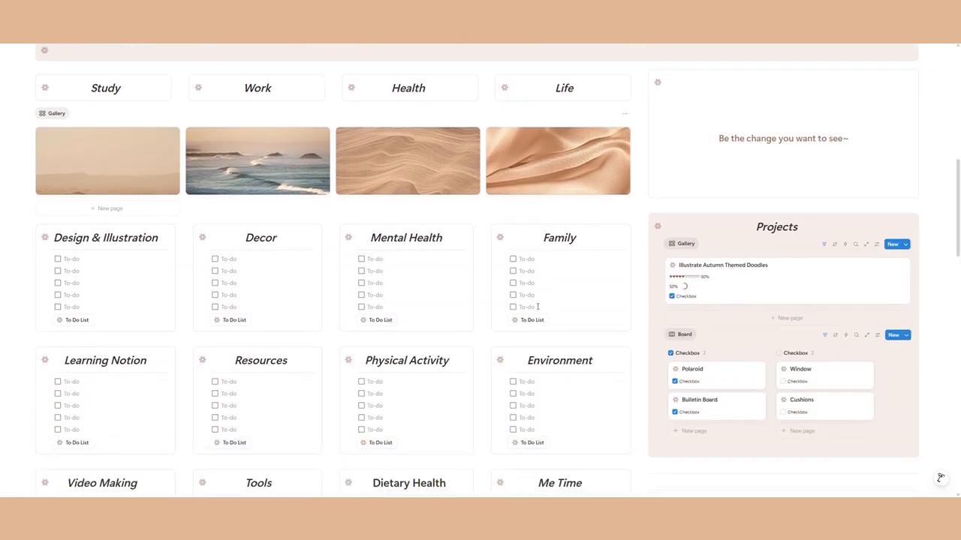
{"action": "scroll", "coordinate": [516, 304], "scroll_direction": "down", "scroll_amount": 8}
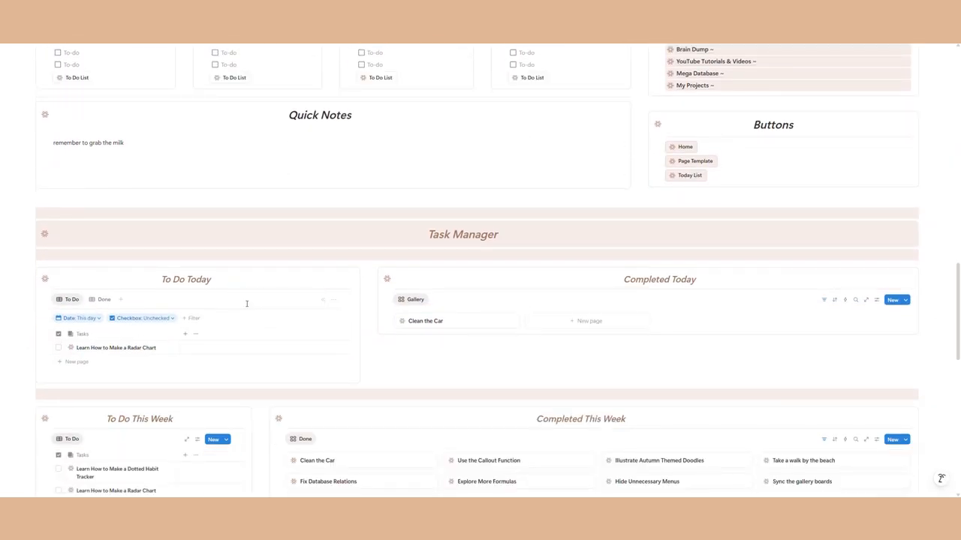
{"action": "left_click", "coordinate": [103, 300]}
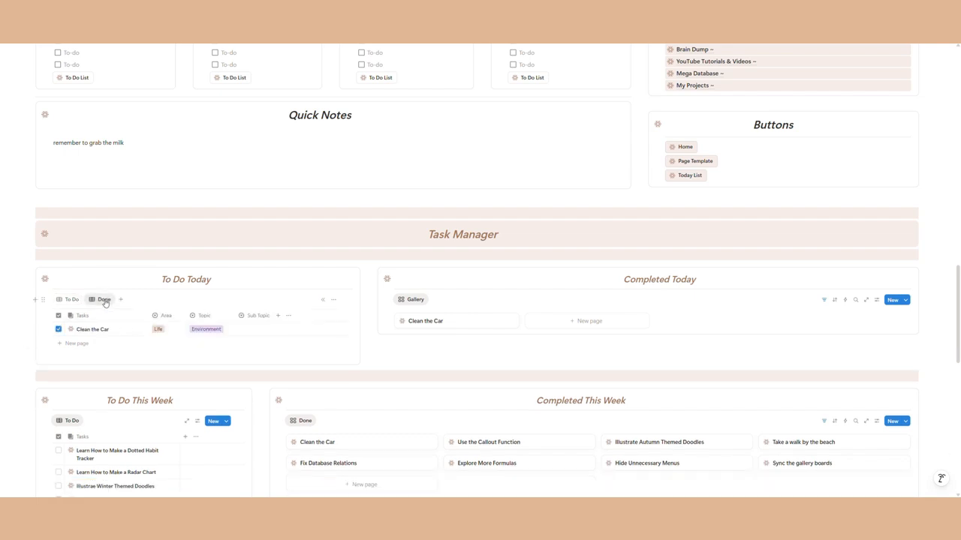
{"action": "left_click", "coordinate": [69, 299]}
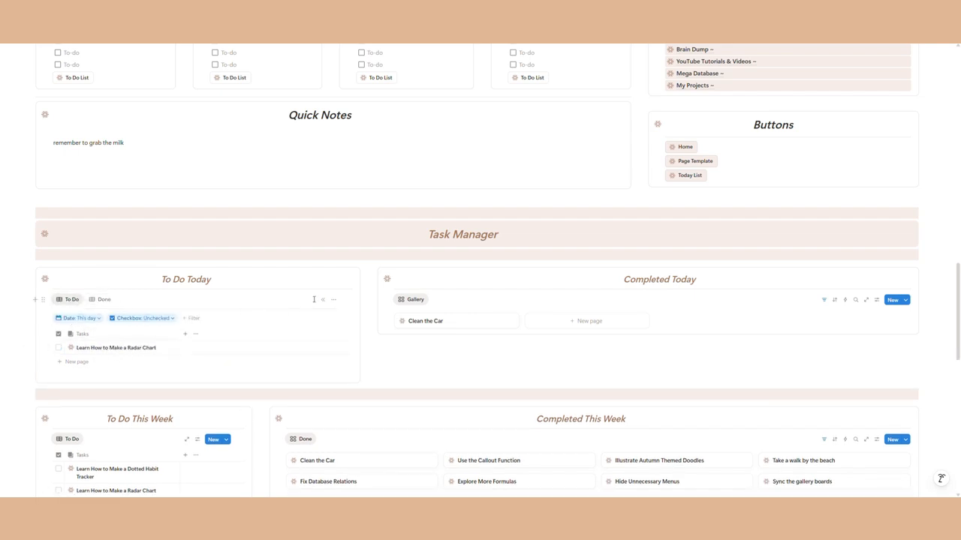
{"action": "left_click", "coordinate": [254, 303]}
{"action": "left_click", "coordinate": [104, 299]}
{"action": "left_click", "coordinate": [69, 299]}
{"action": "left_click", "coordinate": [450, 342]}
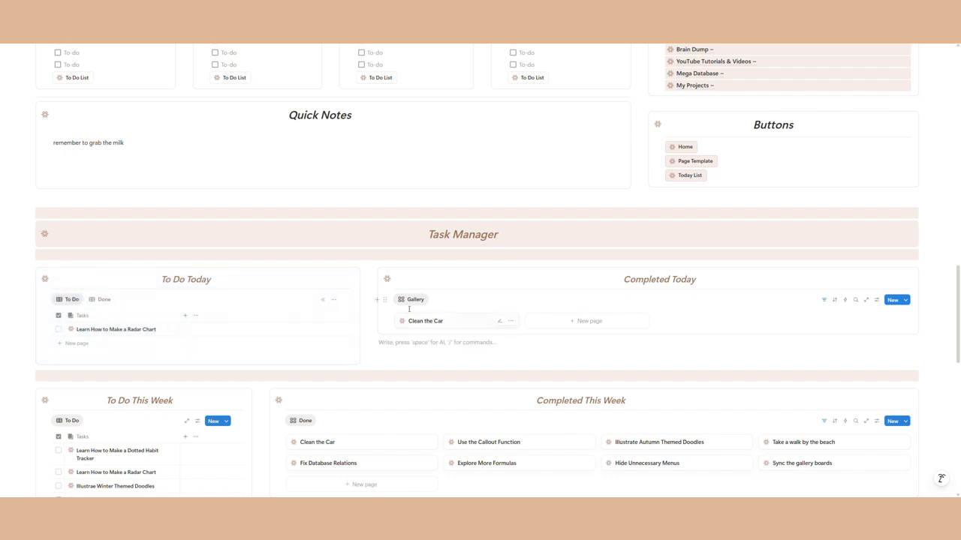
Step: Review the planner page from the Task Manager up to the page title and the Events calendar
{"action": "scroll", "coordinate": [508, 332], "scroll_direction": "up", "scroll_amount": 10}
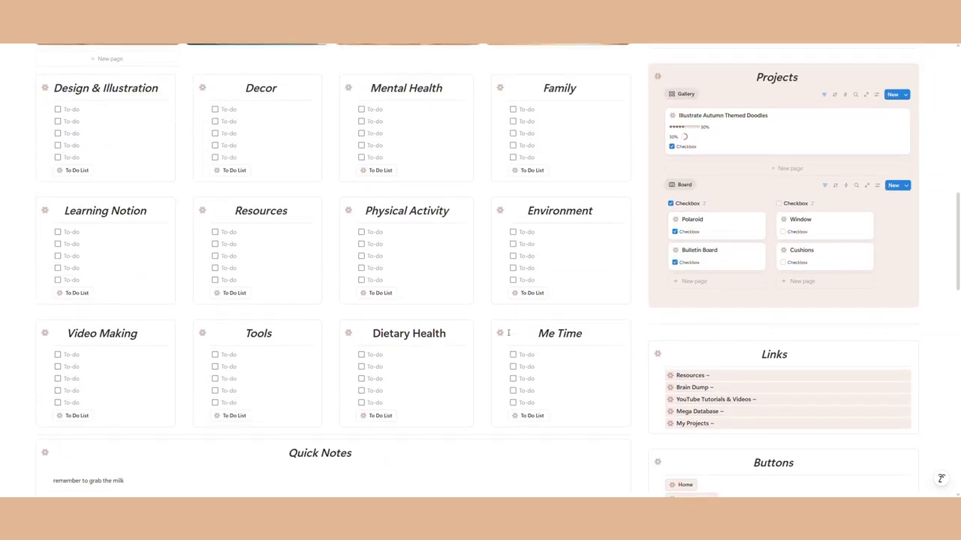
{"action": "scroll", "coordinate": [510, 333], "scroll_direction": "up", "scroll_amount": 5}
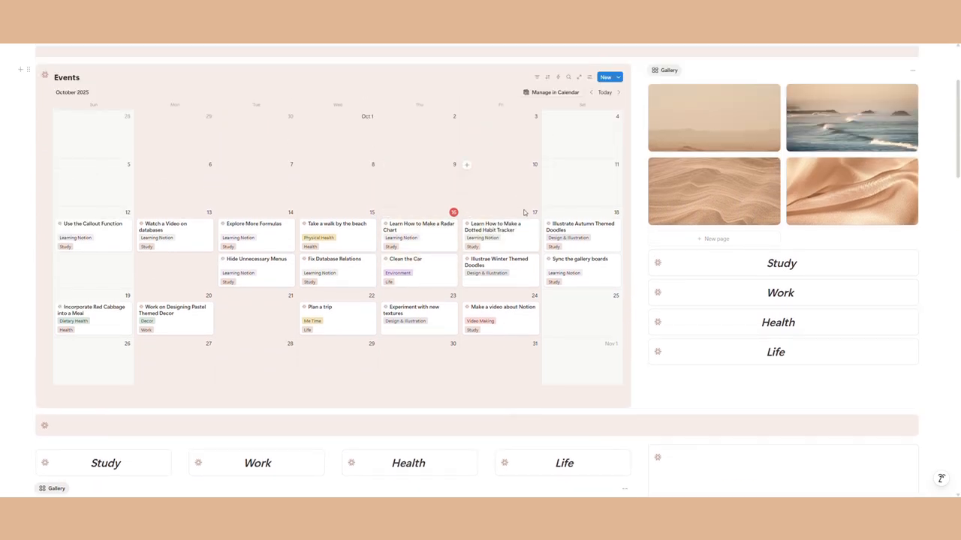
{"action": "scroll", "coordinate": [521, 205], "scroll_direction": "up", "scroll_amount": 3}
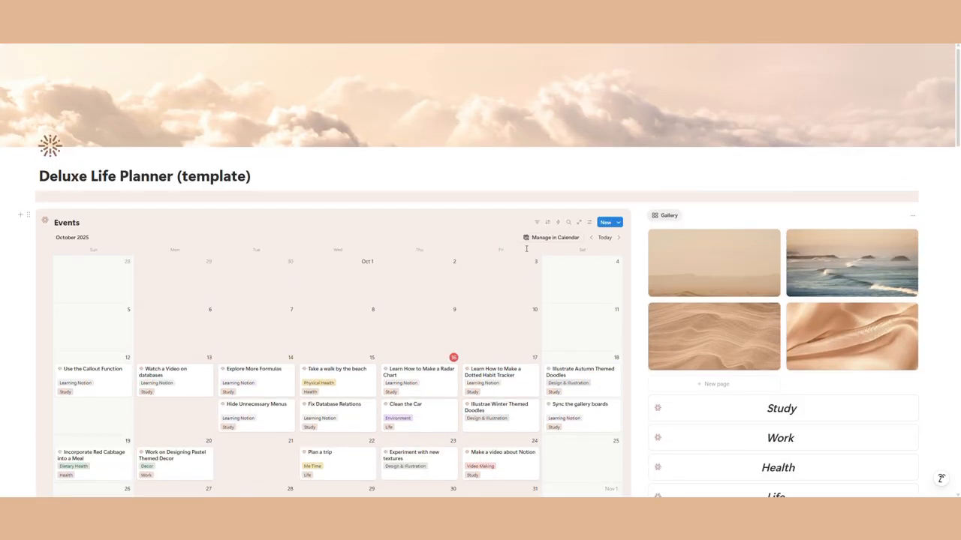
{"action": "scroll", "coordinate": [525, 239], "scroll_direction": "down", "scroll_amount": 1}
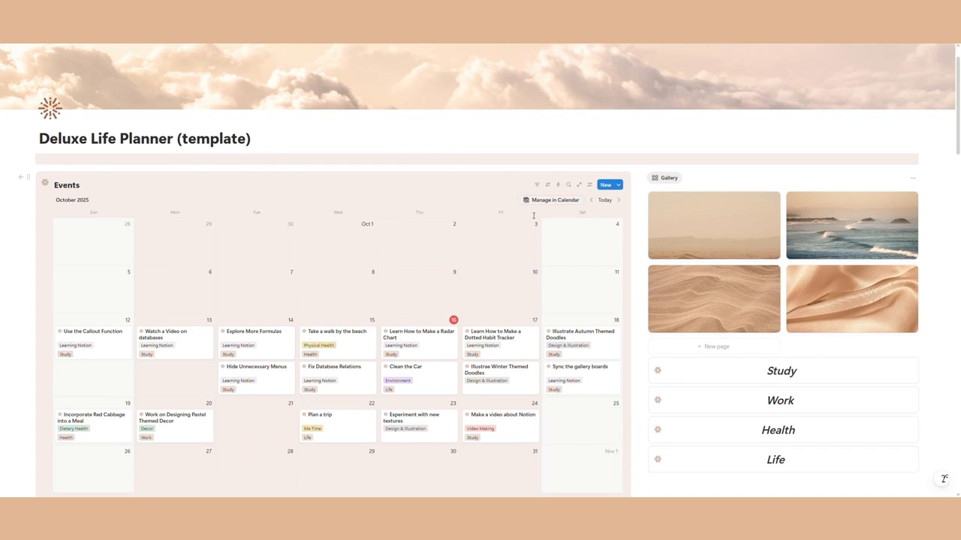
{"action": "scroll", "coordinate": [534, 216], "scroll_direction": "down", "scroll_amount": 2}
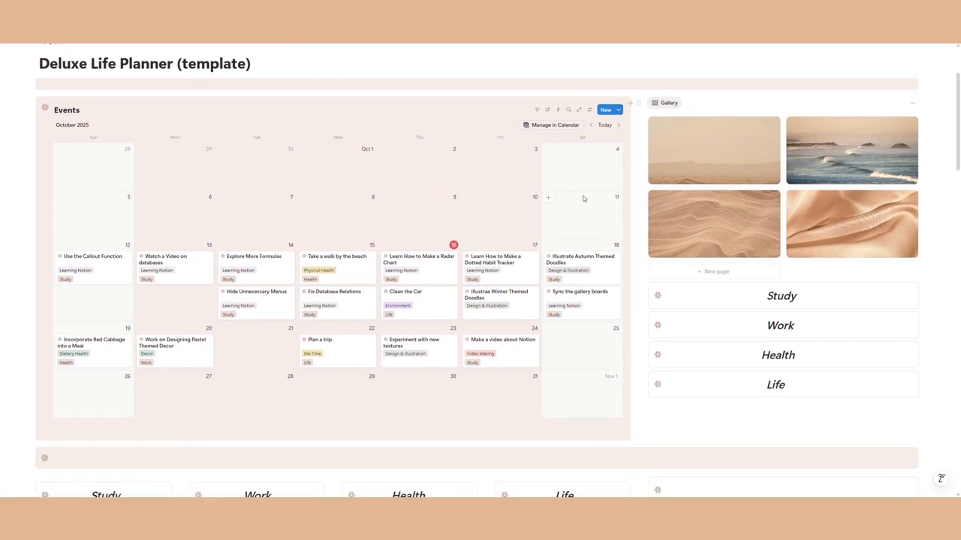
Step: Title the new blank page Deluxe Life Planner and start its body
{"action": "type", "text": "Deluxe"}
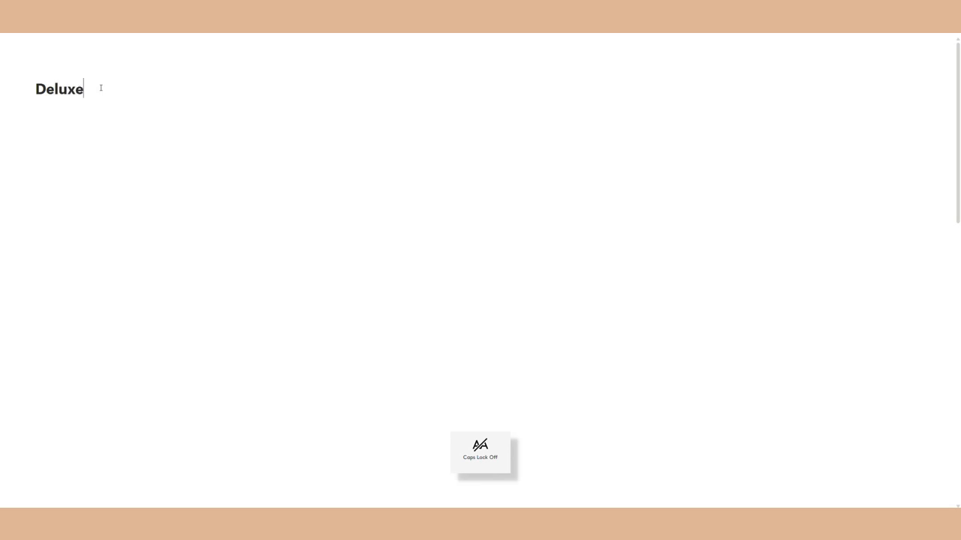
{"action": "type", "text": " Life Planner"}
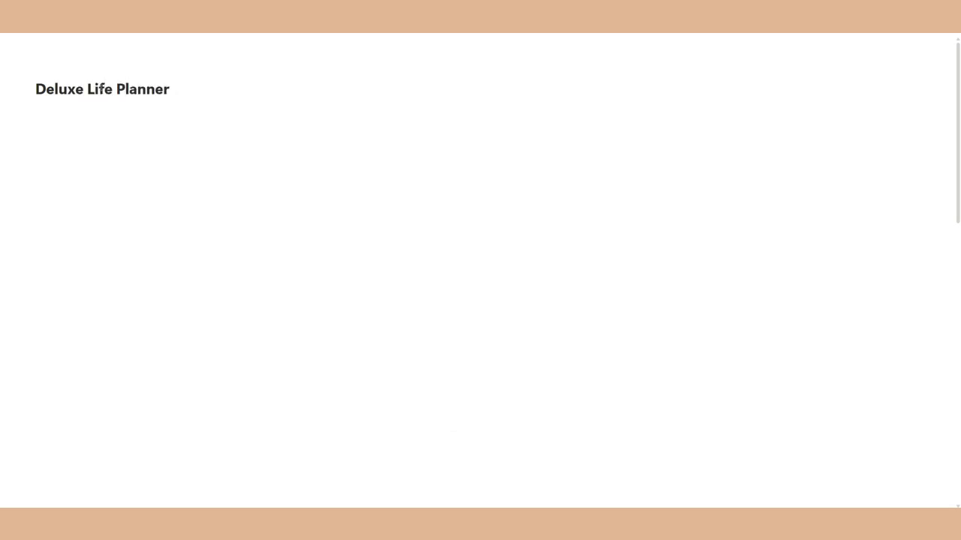
{"action": "key", "text": "Return"}
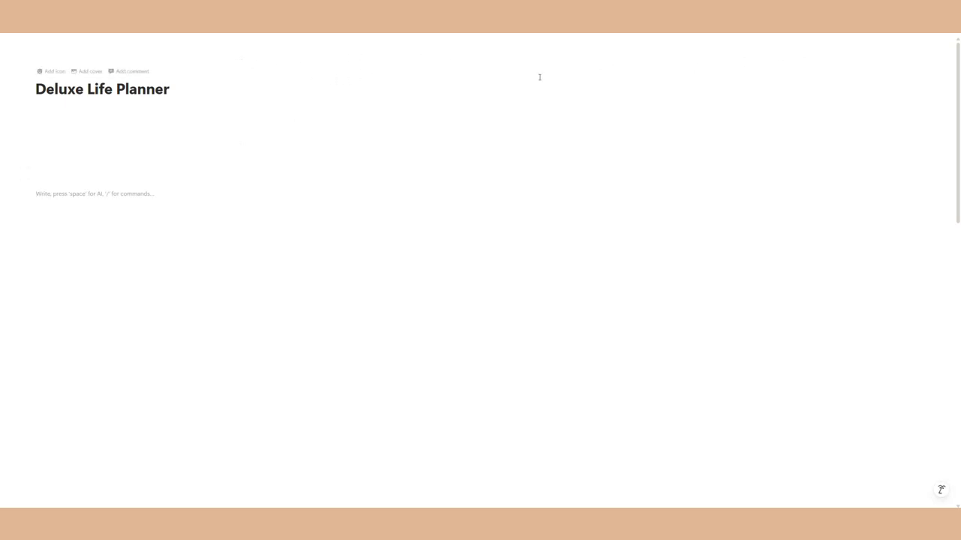
Step: Add a page cover of soft clouds found by searching Unsplash for "beige", and reposition the image within the banner
{"action": "left_click", "coordinate": [84, 72]}
{"action": "left_click", "coordinate": [905, 46]}
{"action": "left_click", "coordinate": [832, 60]}
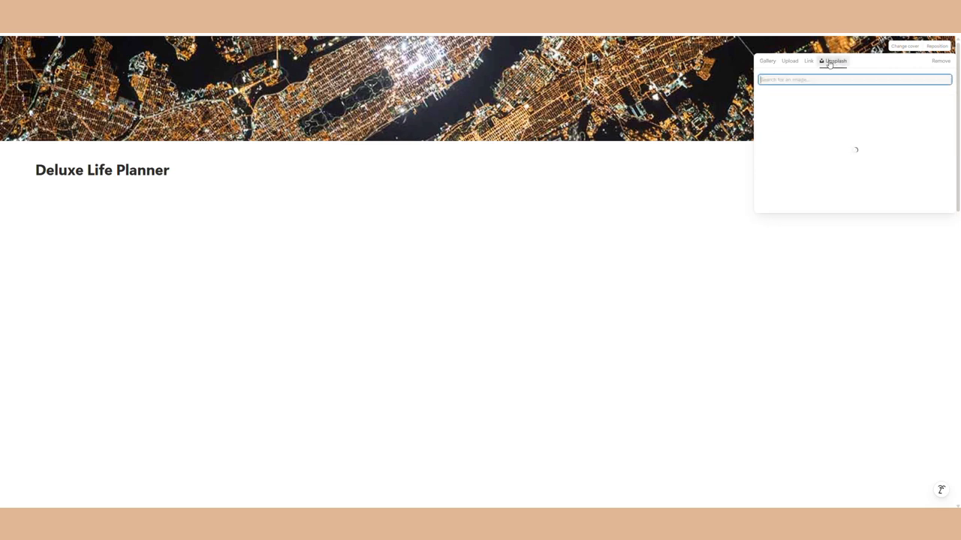
{"action": "type", "text": "beige"}
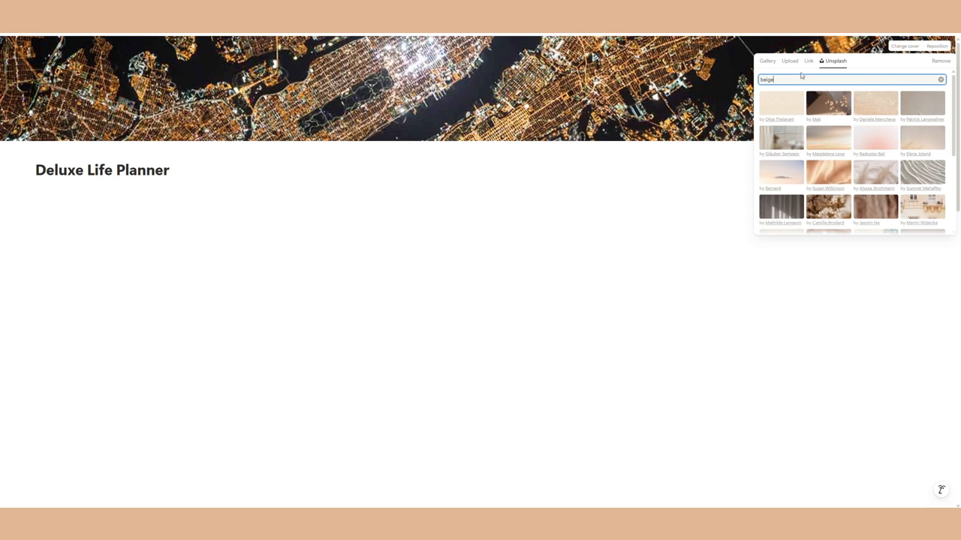
{"action": "scroll", "coordinate": [863, 146], "scroll_direction": "down", "scroll_amount": 2}
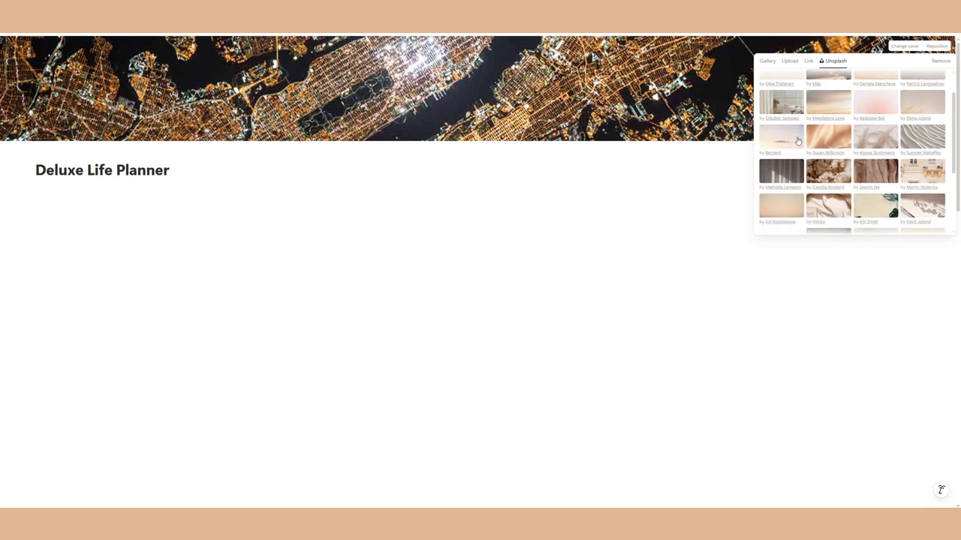
{"action": "left_click", "coordinate": [871, 150]}
{"action": "left_click", "coordinate": [934, 48]}
{"action": "left_click", "coordinate": [932, 47]}
{"action": "left_click_drag", "start_coordinate": [736, 93], "coordinate": [729, 168]}
{"action": "left_click", "coordinate": [728, 167]}
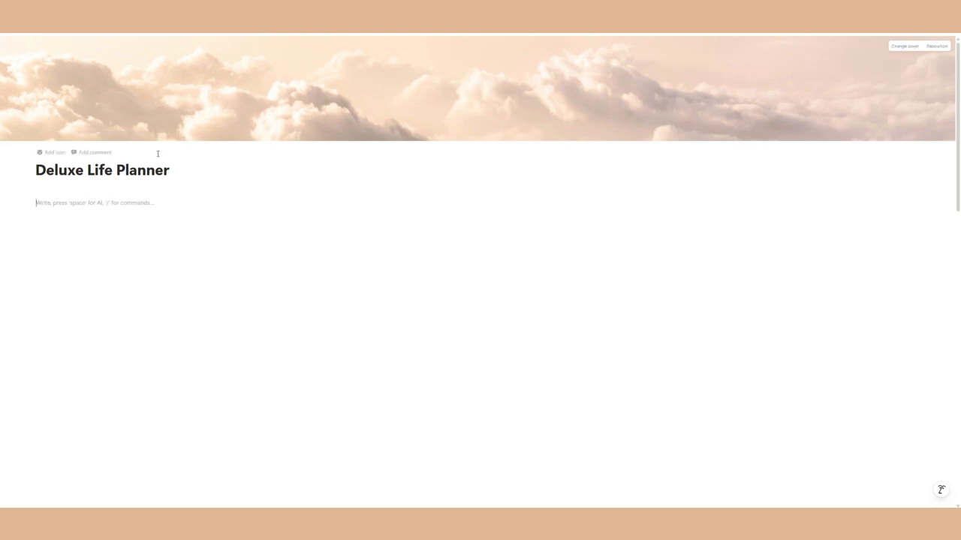
Step: Give the page a brown starburst icon from the built-in icon set
{"action": "left_click", "coordinate": [54, 152]}
{"action": "left_click", "coordinate": [36, 164]}
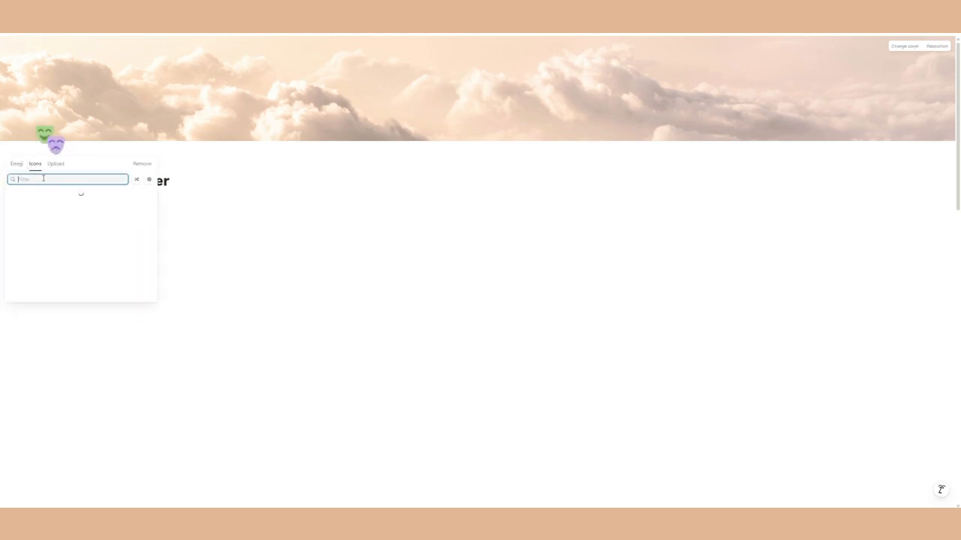
{"action": "left_click", "coordinate": [17, 209]}
{"action": "left_click", "coordinate": [43, 220]}
Step: Insert a callout block in the page body with the text Study
{"action": "left_click", "coordinate": [98, 214]}
{"action": "type", "text": "/call"}
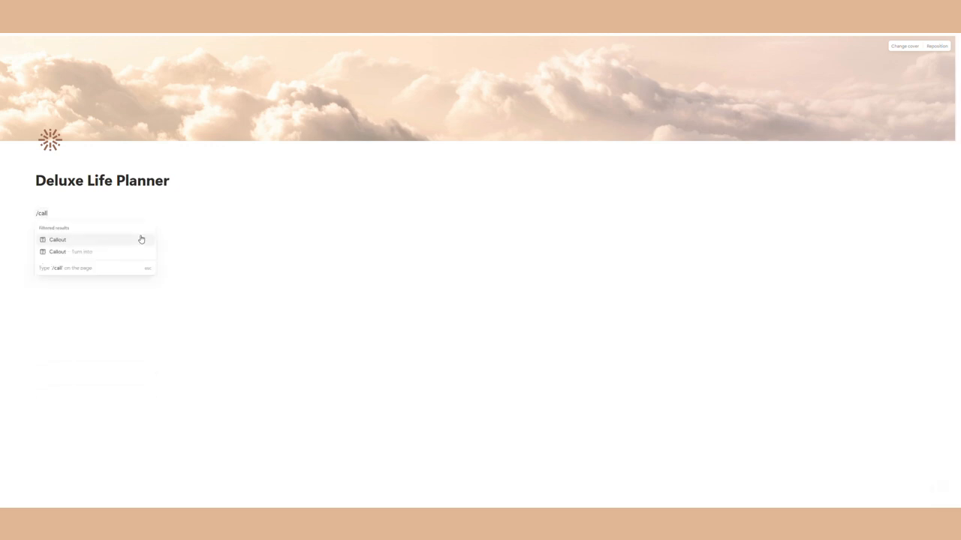
{"action": "left_click", "coordinate": [115, 243]}
{"action": "key", "text": "Caps_Lock"}
{"action": "type", "text": "S"}
{"action": "key", "text": "Caps_Lock"}
{"action": "type", "text": "tudy"}
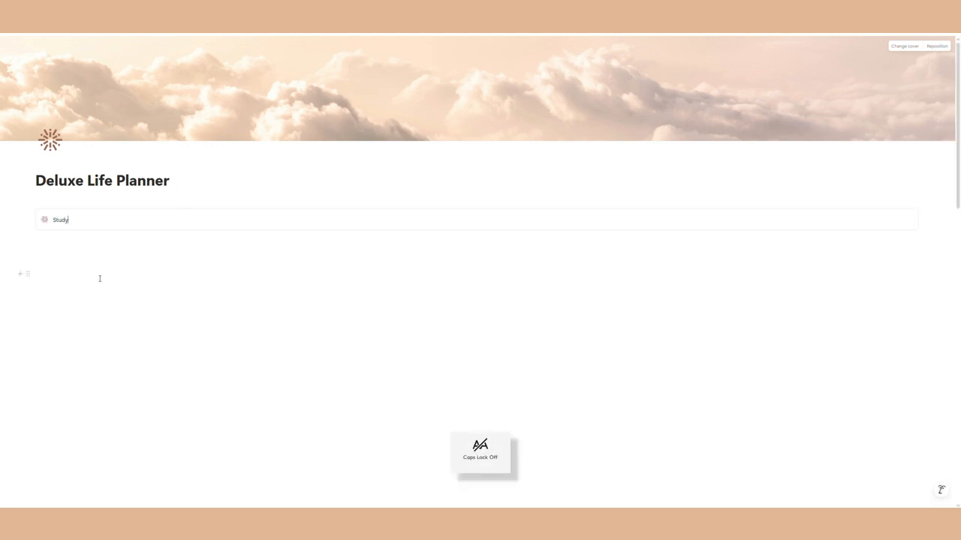
Step: Turn the Study text inside the callout into a Heading 1
{"action": "left_click_drag", "start_coordinate": [53, 219], "coordinate": [21, 210]}
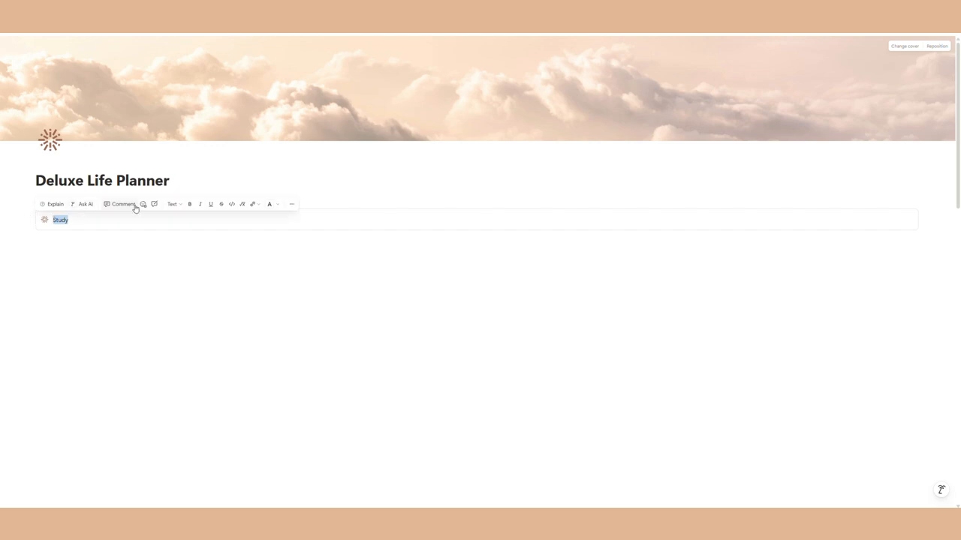
{"action": "left_click", "coordinate": [276, 205]}
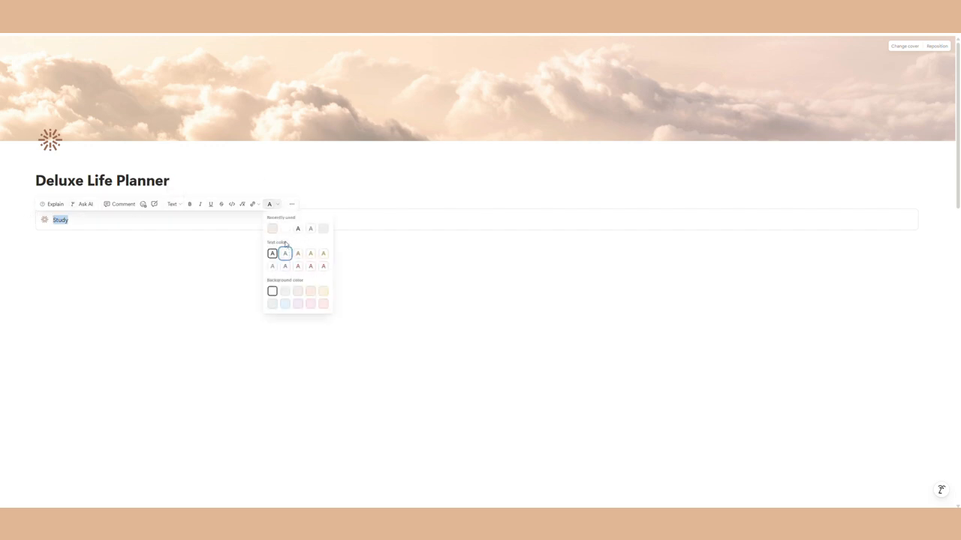
{"action": "left_click", "coordinate": [181, 204]}
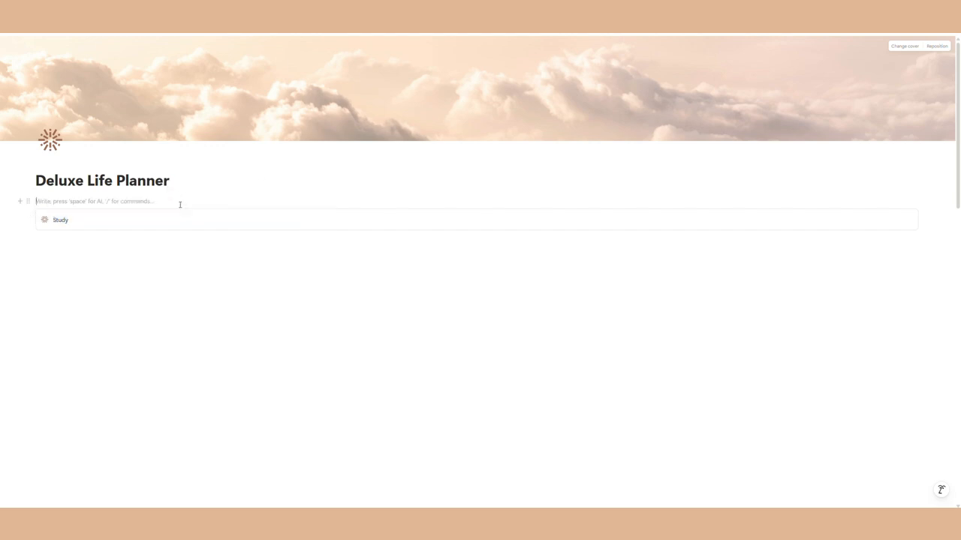
{"action": "double_click", "coordinate": [65, 219]}
{"action": "left_click", "coordinate": [171, 204]}
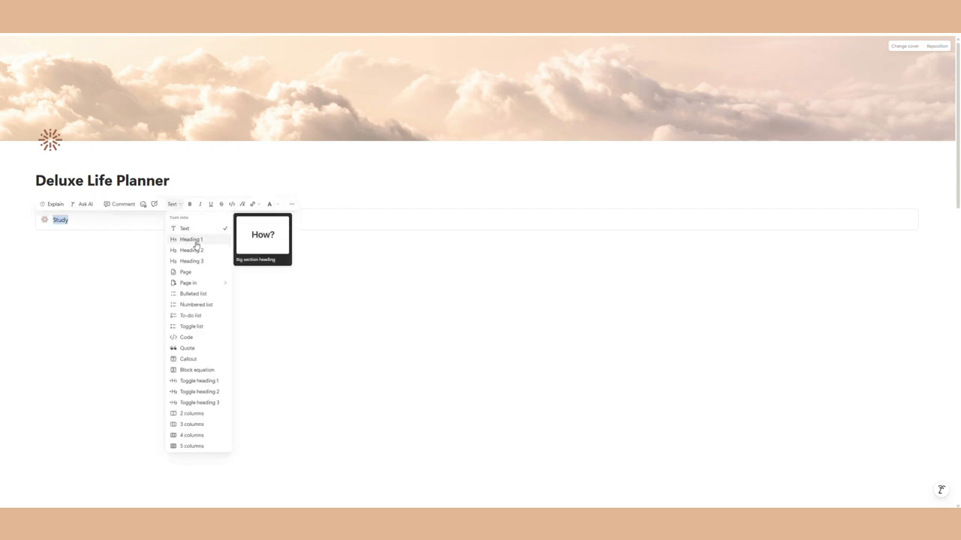
{"action": "key", "text": "Escape"}
{"action": "left_click", "coordinate": [193, 247]}
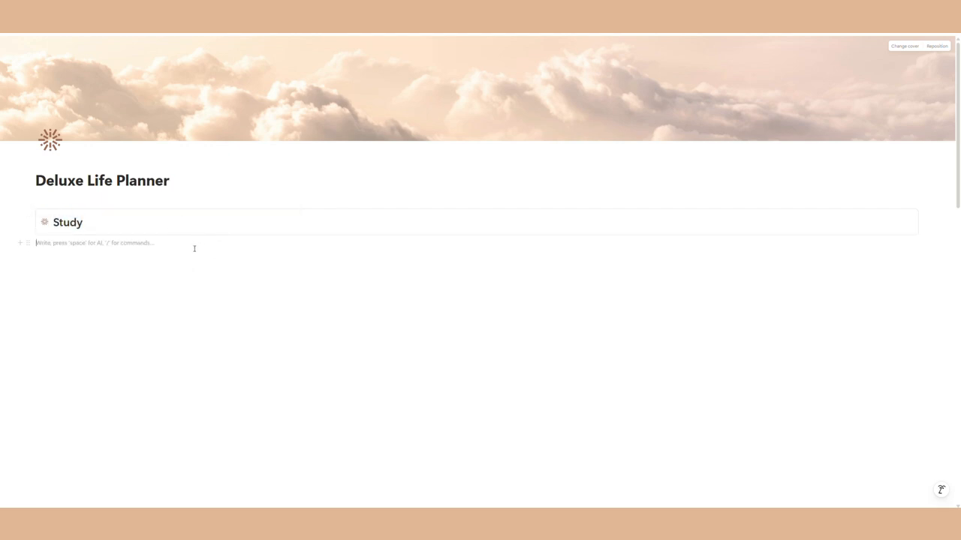
Step: Duplicate the Study callout and italicize the heading in both the original and the copy
{"action": "left_click", "coordinate": [28, 216]}
{"action": "left_click", "coordinate": [59, 214]}
{"action": "left_click", "coordinate": [88, 223]}
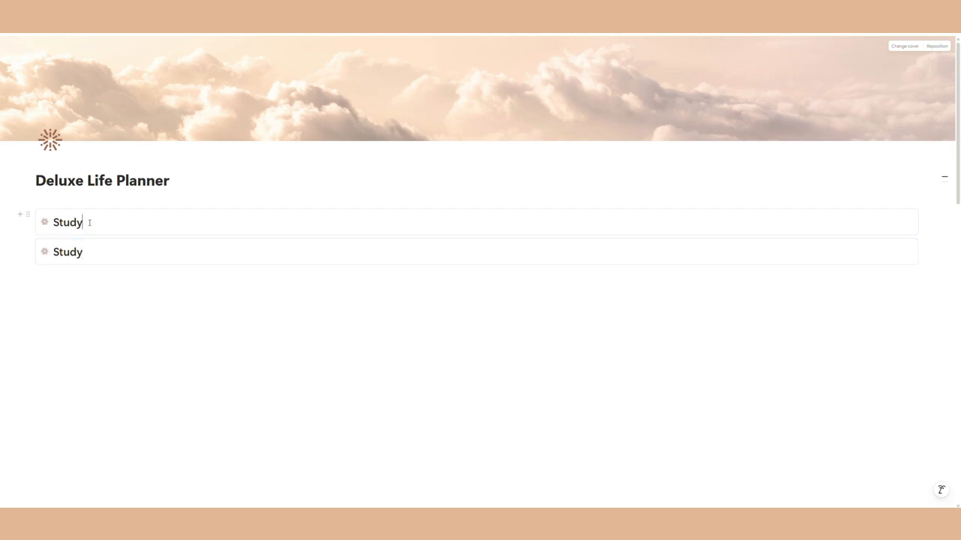
{"action": "left_click_drag", "start_coordinate": [97, 223], "coordinate": [51, 222]}
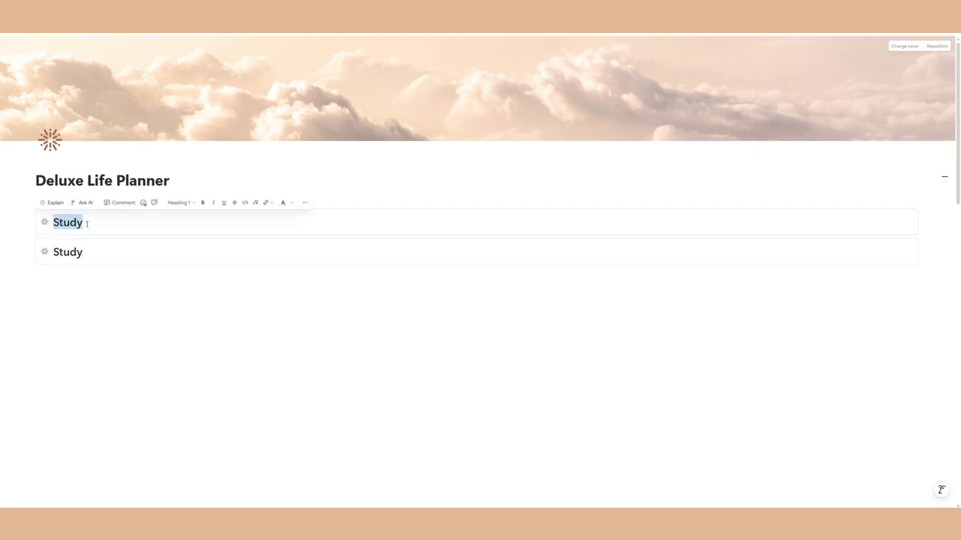
{"action": "left_click", "coordinate": [213, 203]}
{"action": "left_click", "coordinate": [98, 247]}
{"action": "left_click_drag", "start_coordinate": [98, 247], "coordinate": [51, 252]}
{"action": "left_click", "coordinate": [213, 232]}
Step: Replace the duplicated callout's heading with Work and italicize it
{"action": "left_click", "coordinate": [126, 255]}
{"action": "key", "text": "BackSpace"}
{"action": "key", "text": "BackSpace"}
{"action": "key", "text": "BackSpace"}
{"action": "key", "text": "BackSpace"}
{"action": "key", "text": "BackSpace"}
{"action": "type", "text": "Work"}
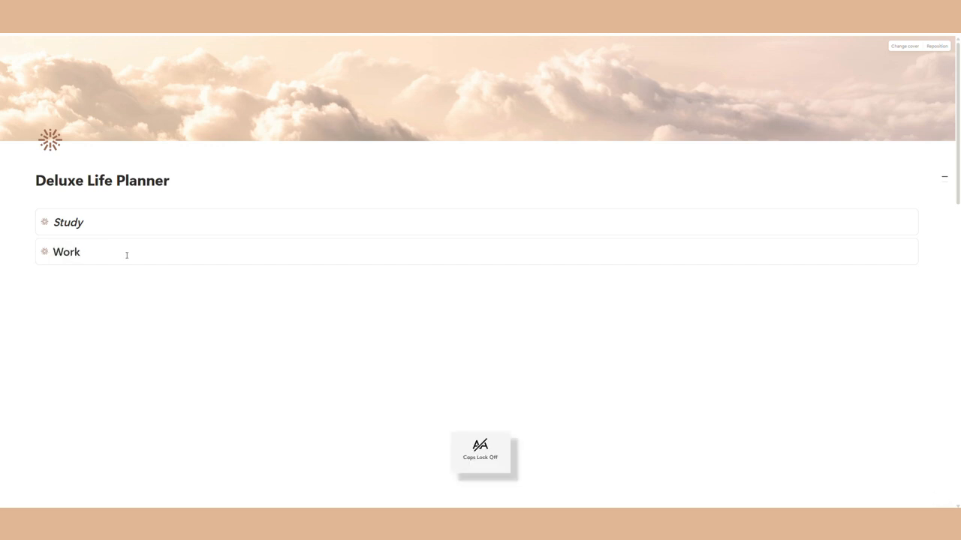
{"action": "left_click_drag", "start_coordinate": [127, 255], "coordinate": [51, 253]}
{"action": "left_click", "coordinate": [213, 232]}
{"action": "left_click", "coordinate": [67, 268]}
Step: Duplicate the Work callout and change the copy's heading to Health
{"action": "left_click", "coordinate": [28, 243]}
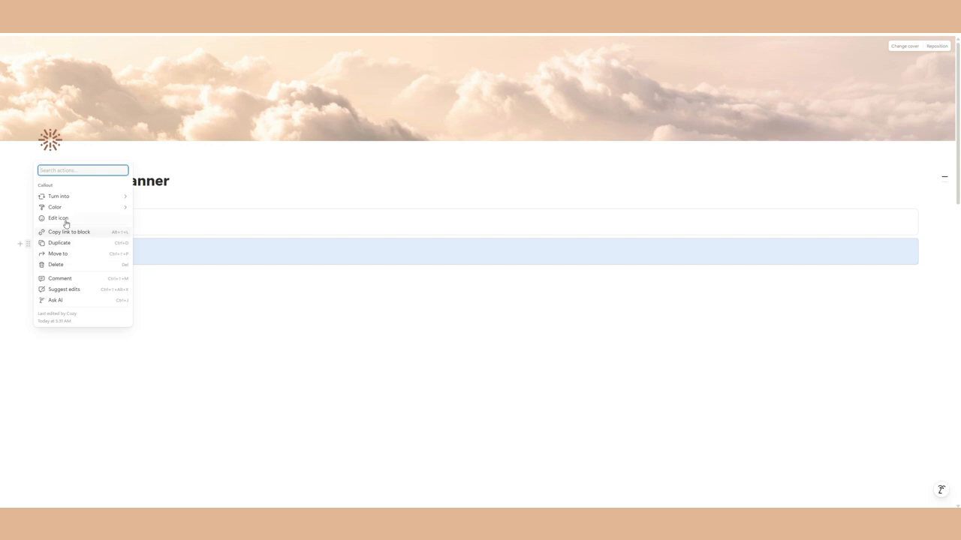
{"action": "left_click", "coordinate": [59, 242]}
{"action": "left_click", "coordinate": [102, 281]}
{"action": "left_click_drag", "start_coordinate": [103, 281], "coordinate": [53, 280]}
{"action": "type", "text": "W"}
{"action": "key", "text": "BackSpace"}
{"action": "type", "text": "H"}
{"action": "key", "text": "Caps_Lock"}
{"action": "type", "text": "ealth"}
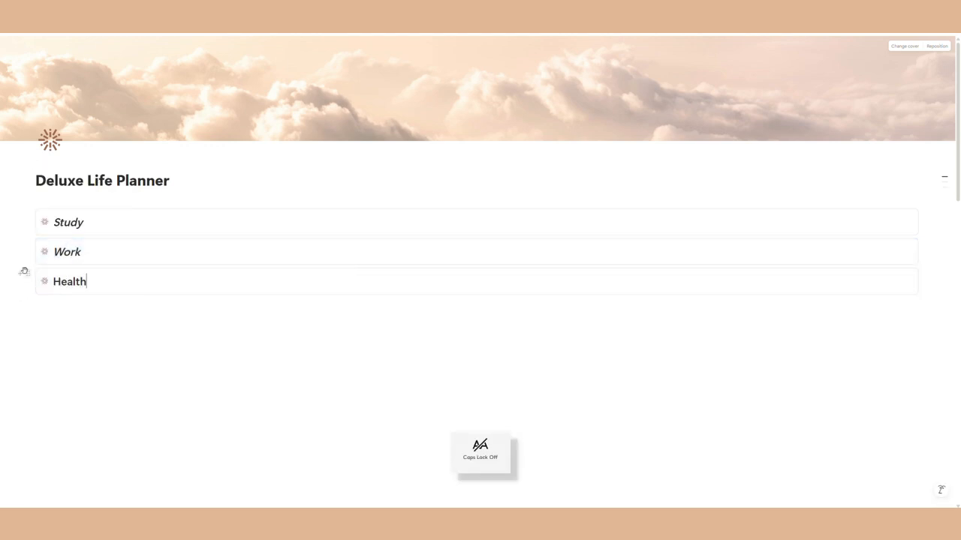
Step: Duplicate the Health callout and change the copy's heading to Life
{"action": "left_click", "coordinate": [27, 273]}
{"action": "left_click", "coordinate": [58, 273]}
{"action": "left_click", "coordinate": [103, 310]}
{"action": "key", "text": "BackSpace"}
{"action": "key", "text": "BackSpace"}
{"action": "key", "text": "BackSpace"}
{"action": "key", "text": "BackSpace"}
{"action": "key", "text": "BackSpace"}
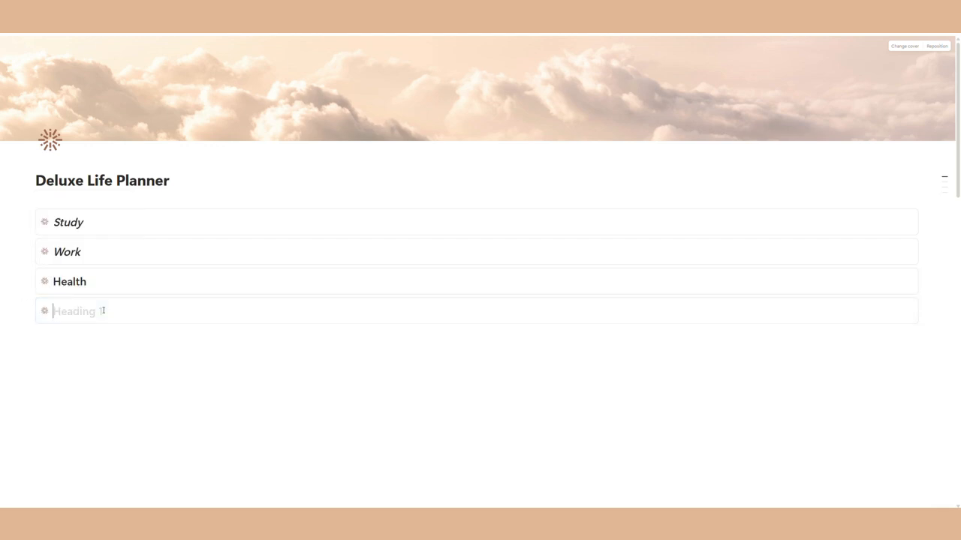
{"action": "key", "text": "BackSpace"}
{"action": "type", "text": "L"}
{"action": "key", "text": "Caps_Lock"}
{"action": "type", "text": "ife"}
Step: Italicize the Health and Life callout headings
{"action": "double_click", "coordinate": [69, 281]}
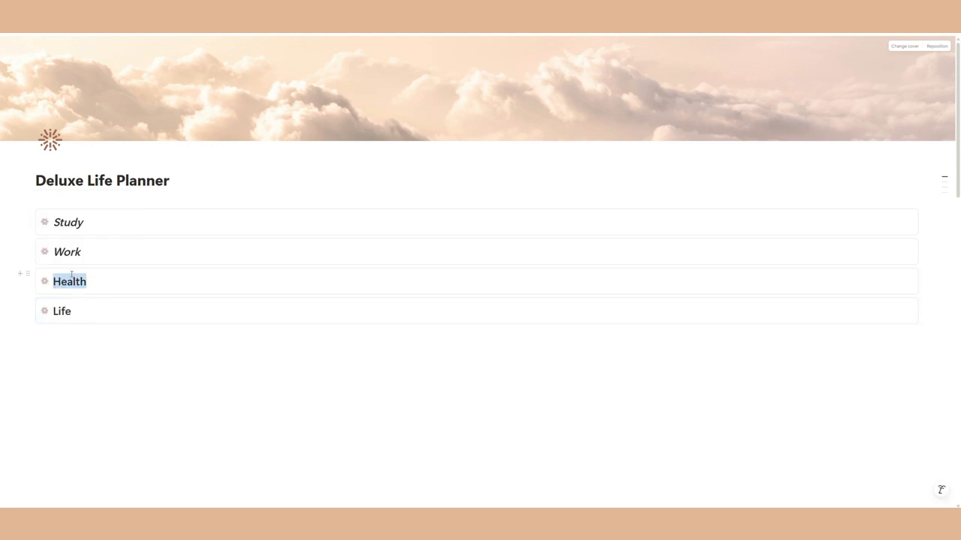
{"action": "left_click", "coordinate": [213, 262]}
{"action": "double_click", "coordinate": [62, 311]}
{"action": "left_click", "coordinate": [212, 293]}
Step: Give an empty text block below the callouts a brown background and move it directly under the page title as a divider bar
{"action": "left_click", "coordinate": [200, 368]}
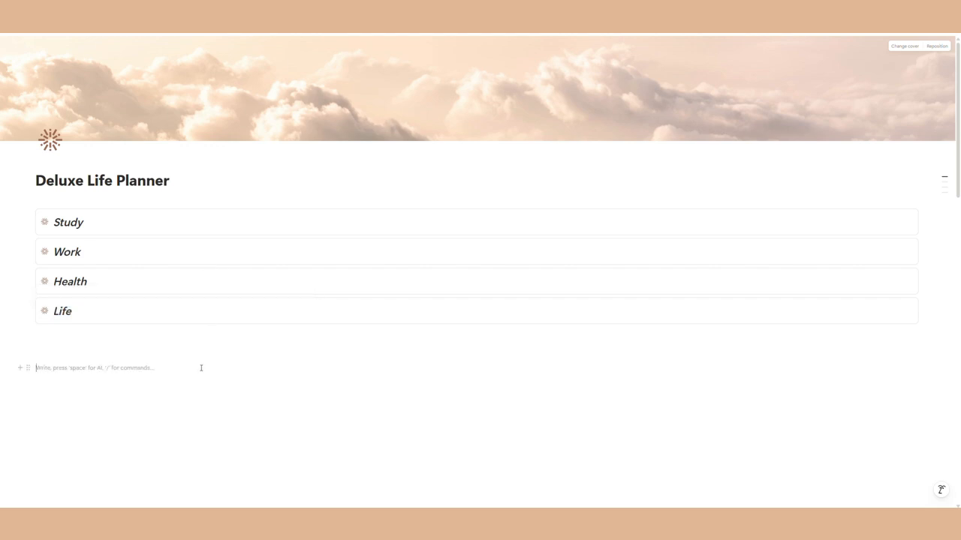
{"action": "left_click", "coordinate": [27, 368]}
{"action": "mouse_move", "coordinate": [56, 339]}
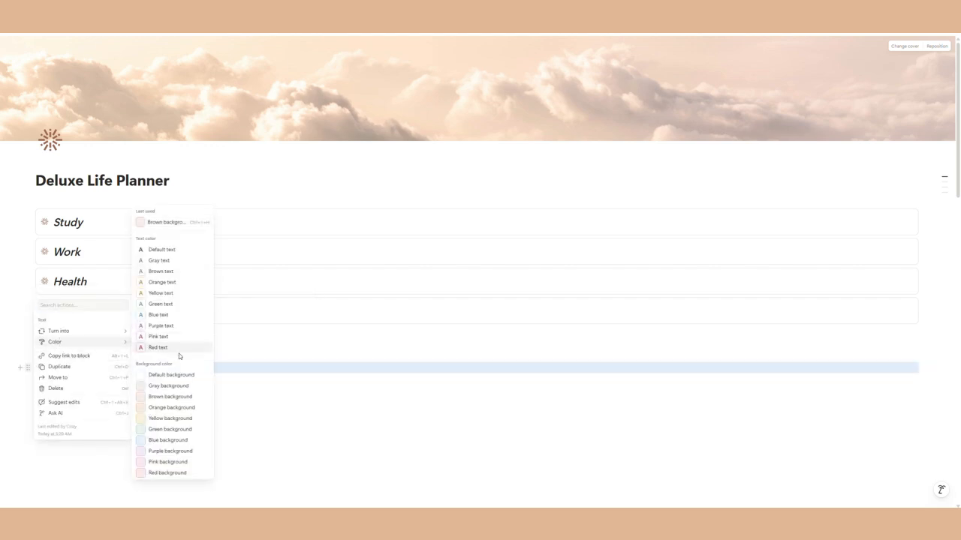
{"action": "left_click", "coordinate": [163, 385]}
{"action": "mouse_move", "coordinate": [27, 367]}
{"action": "left_mouse_down"}
{"action": "mouse_move", "coordinate": [22, 212]}
{"action": "mouse_move", "coordinate": [51, 192]}
{"action": "left_mouse_up"}
{"action": "left_click", "coordinate": [168, 379]}
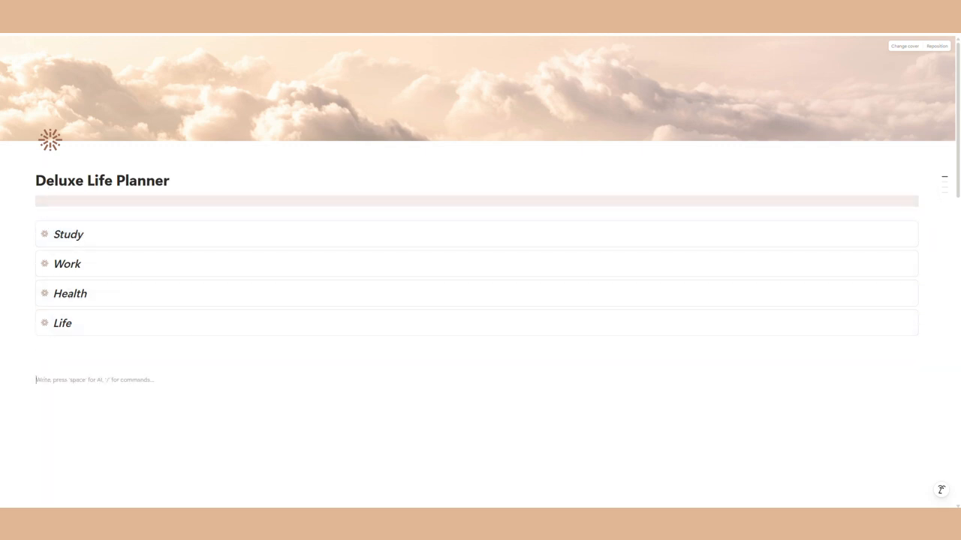
Step: Turn off Page discussions in the page's layout settings
{"action": "left_click", "coordinate": [953, 34]}
{"action": "left_click", "coordinate": [911, 155]}
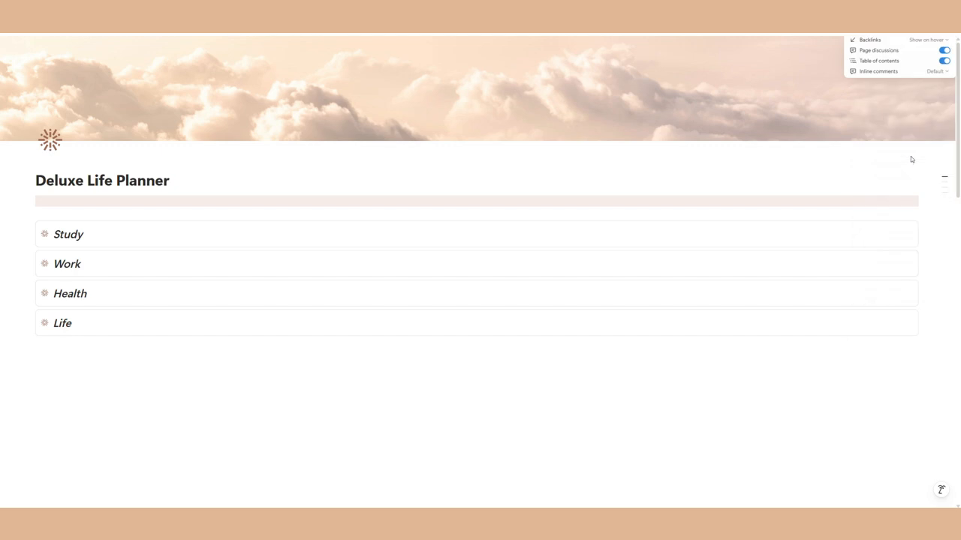
{"action": "left_click", "coordinate": [946, 52]}
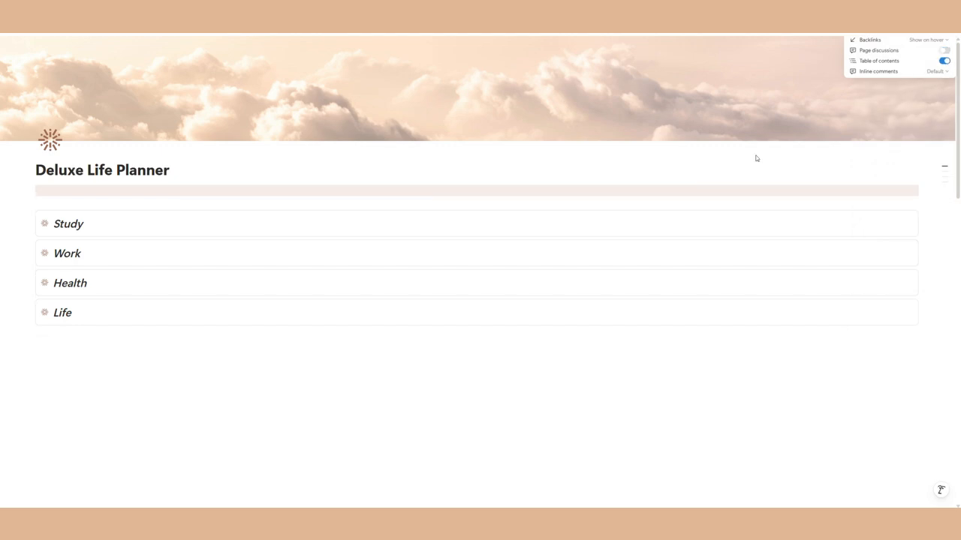
{"action": "left_click", "coordinate": [511, 354]}
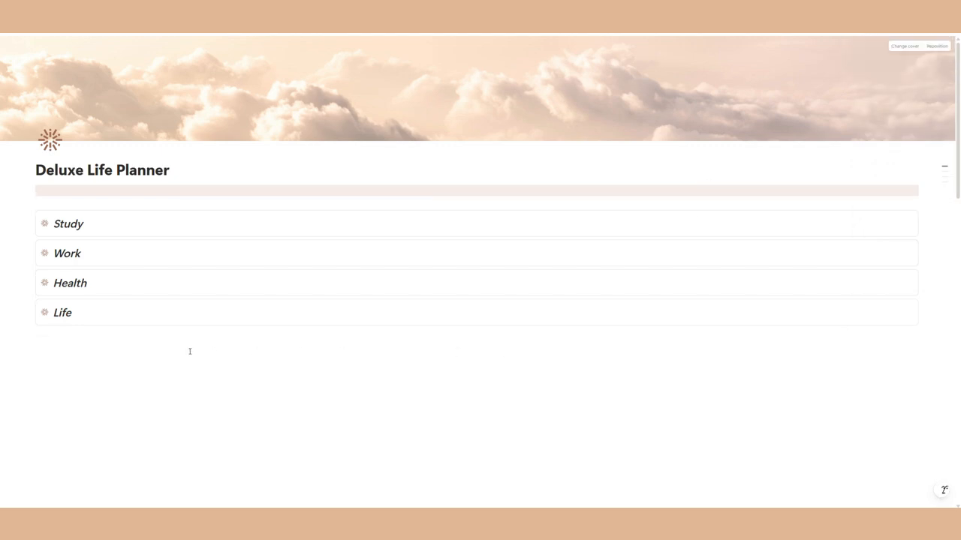
Step: Insert an inline database below the Life callout and name it Focus Area
{"action": "left_click", "coordinate": [181, 345]}
{"action": "type", "text": "/data"}
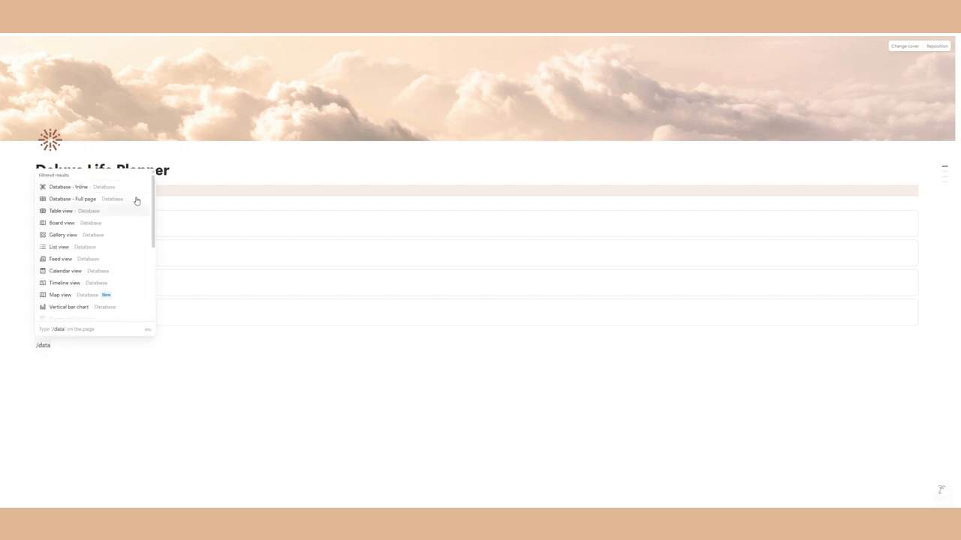
{"action": "left_click", "coordinate": [136, 188]}
{"action": "type", "text": "Focus Area's"}
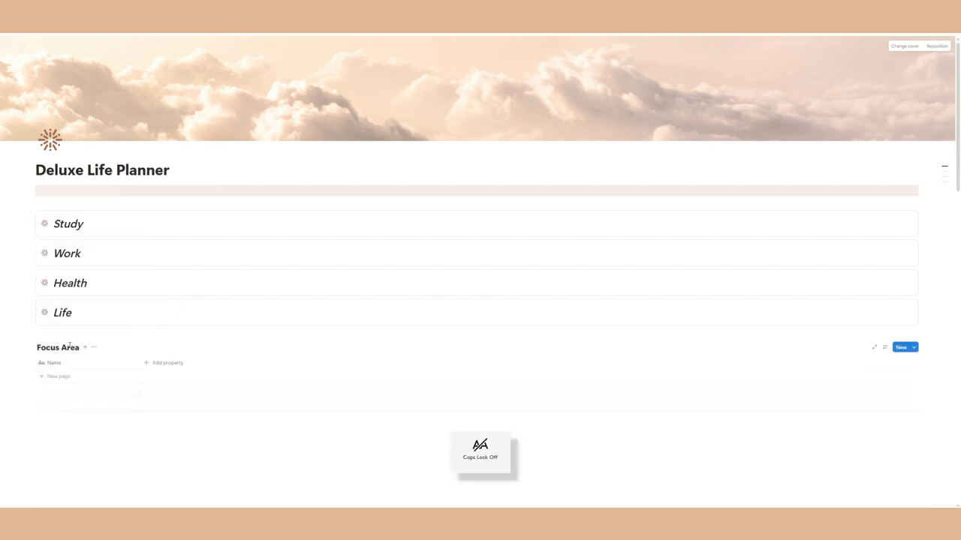
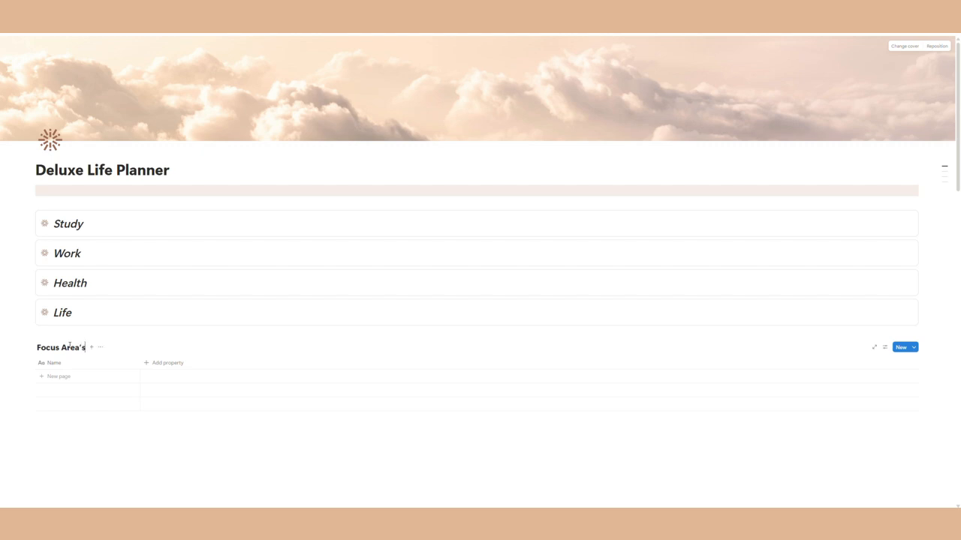
Step: Correct the database title to Focus Area and add a Study page with the brown burst icon
{"action": "key", "text": "BackSpace"}
{"action": "key", "text": "BackSpace"}
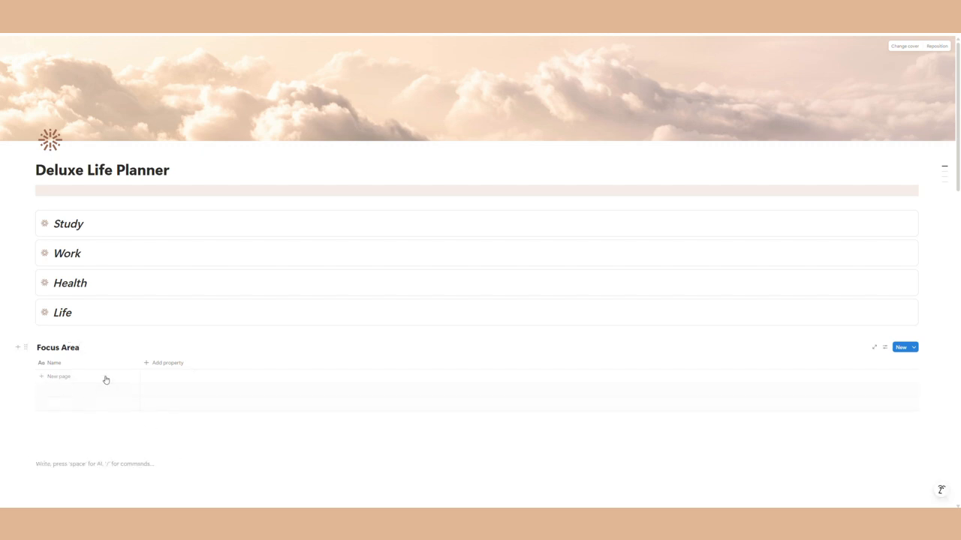
{"action": "left_click", "coordinate": [76, 378]}
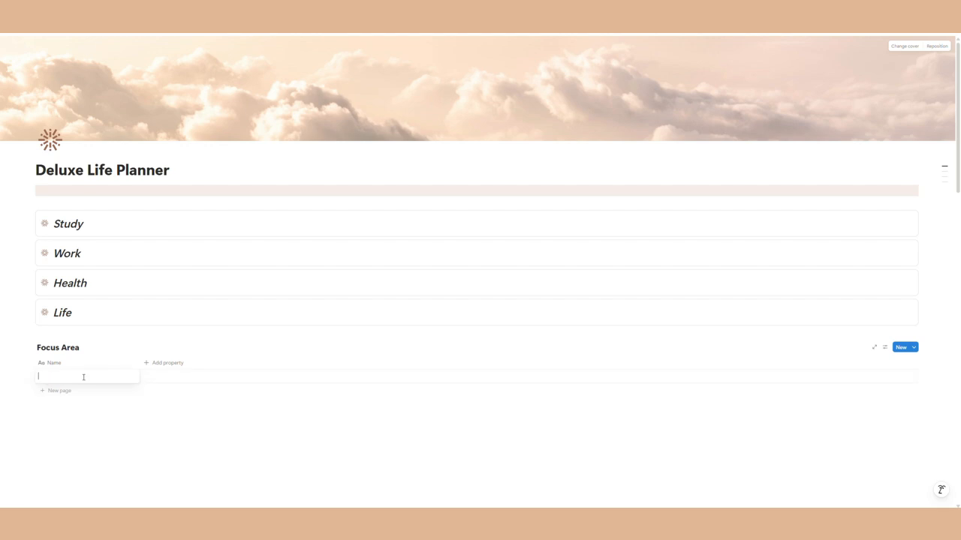
{"action": "type", "text": "Study"}
{"action": "key", "text": "Escape"}
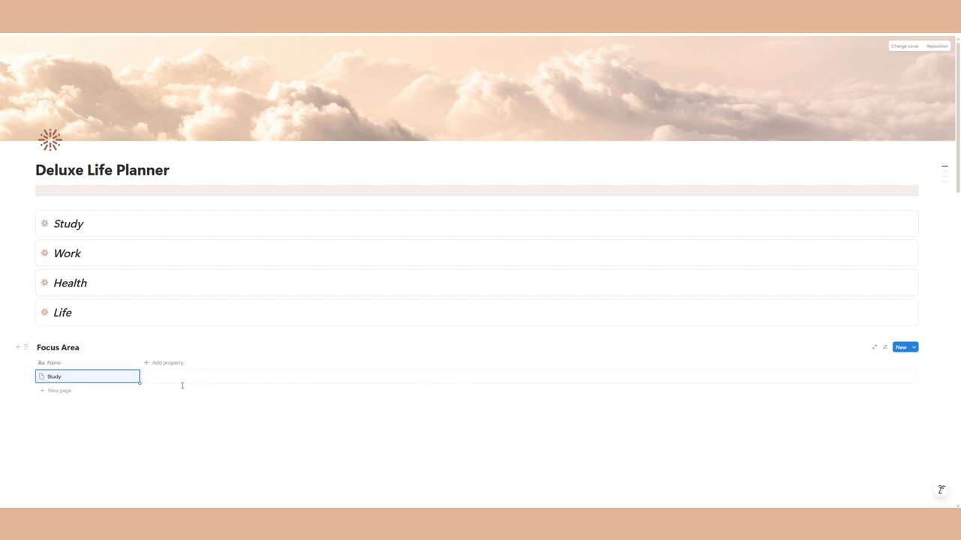
{"action": "left_click", "coordinate": [41, 376]}
{"action": "left_click", "coordinate": [34, 231]}
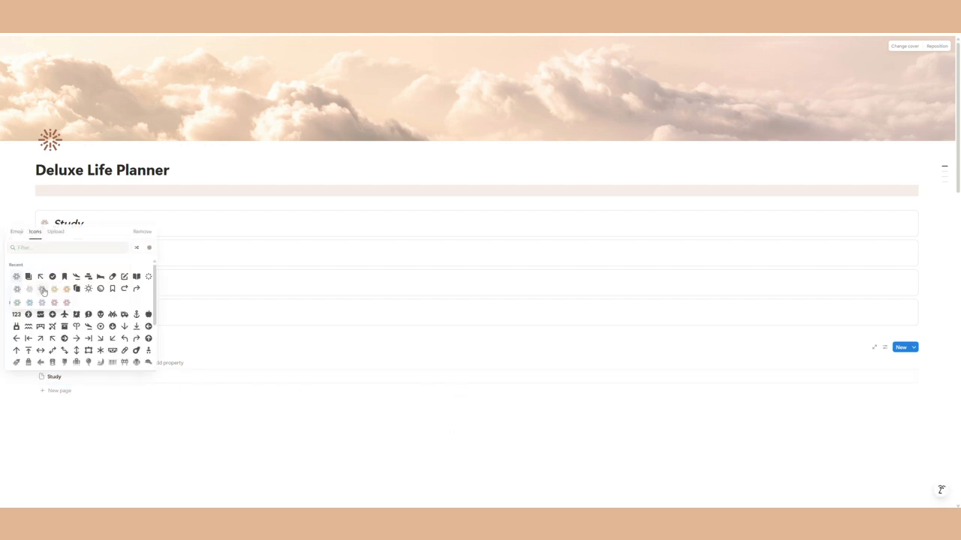
{"action": "left_click", "coordinate": [17, 288]}
Step: Create a new page template for the Focus Area database with the brown burst icon
{"action": "left_click", "coordinate": [914, 351]}
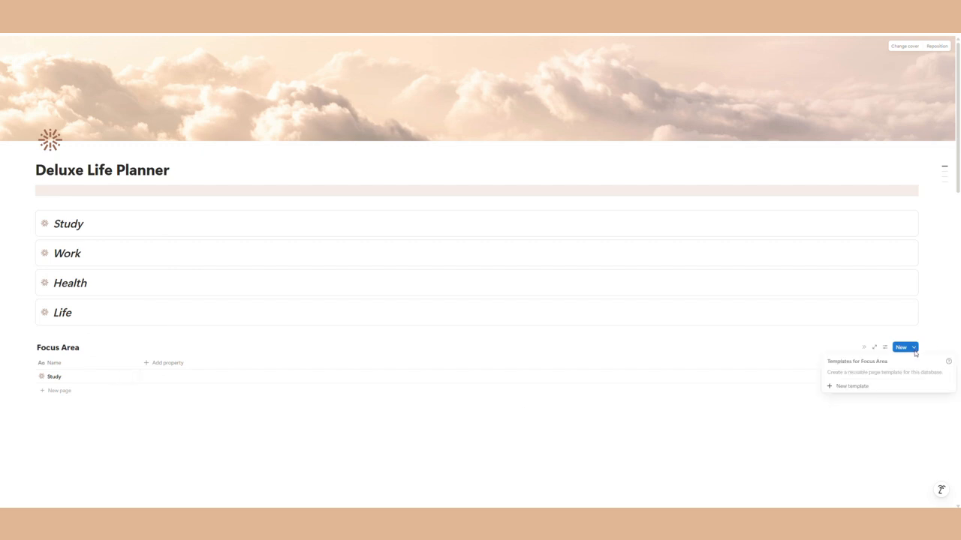
{"action": "left_click", "coordinate": [853, 387]}
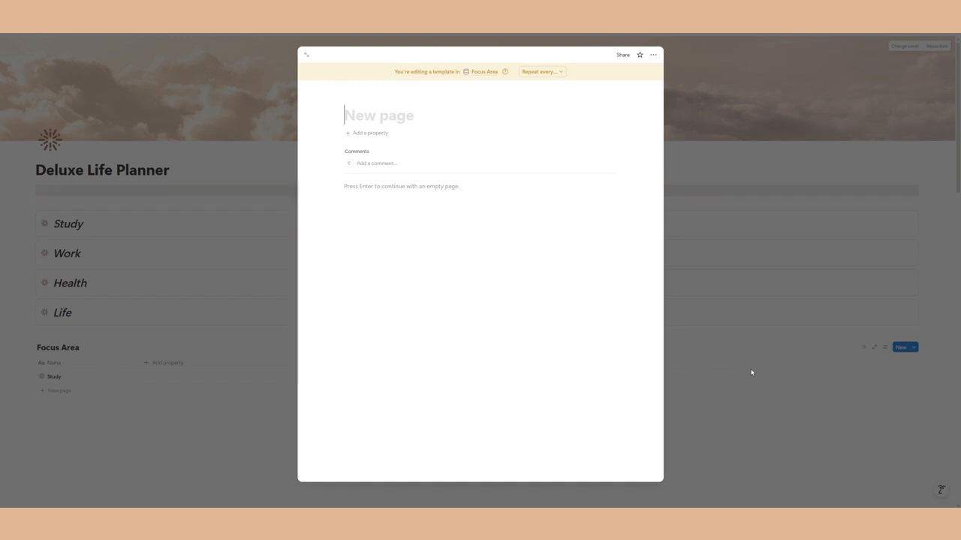
{"action": "left_click", "coordinate": [353, 99]}
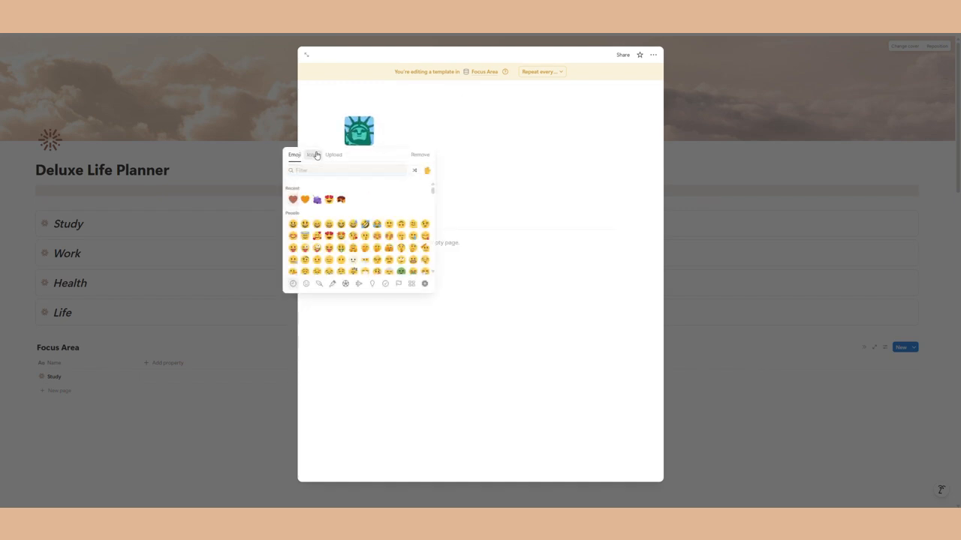
{"action": "left_click", "coordinate": [316, 155]}
{"action": "left_click", "coordinate": [293, 200]}
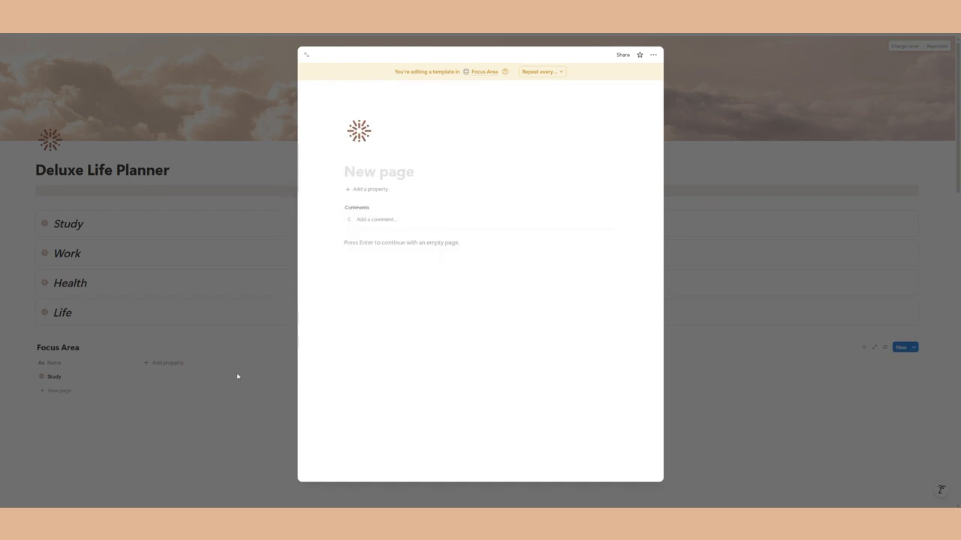
{"action": "left_click", "coordinate": [250, 365]}
Step: Add a Work page below Study in the Focus Area table
{"action": "scroll", "coordinate": [226, 388], "scroll_direction": "down", "scroll_amount": 3}
{"action": "left_click", "coordinate": [71, 284]}
{"action": "key", "text": "Caps_Lock"}
{"action": "type", "text": "W"}
{"action": "key", "text": "Escape"}
Step: Set the New page template as the default for all views in Focus Area
{"action": "left_click", "coordinate": [914, 241]}
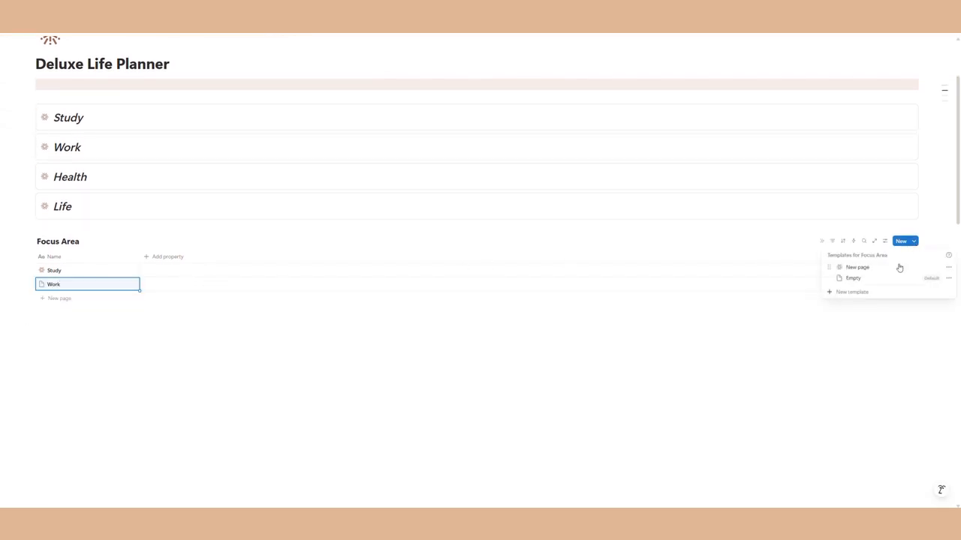
{"action": "left_click", "coordinate": [946, 268]}
{"action": "left_click", "coordinate": [886, 280]}
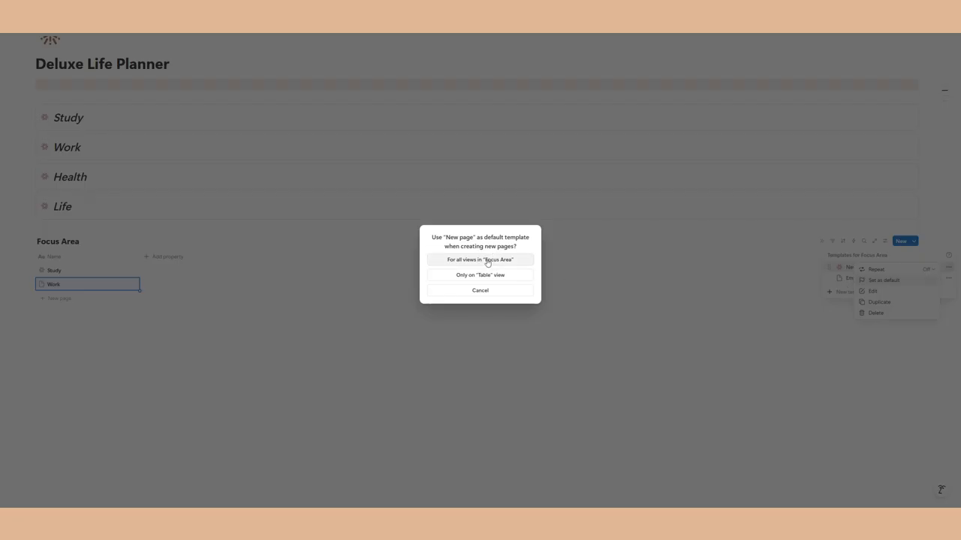
{"action": "left_click", "coordinate": [511, 263]}
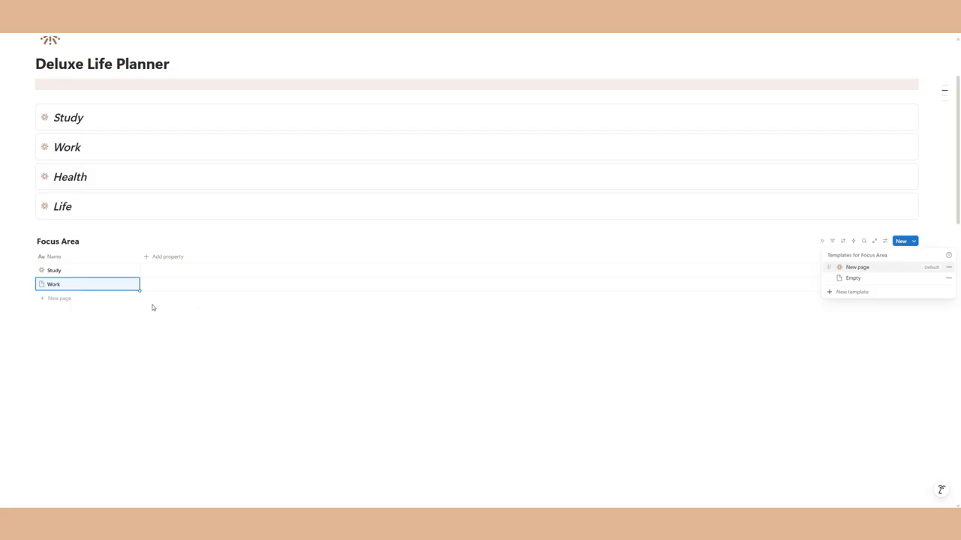
Step: Delete the Work page without an icon and add it again from the default template as Work
{"action": "left_click", "coordinate": [24, 286]}
{"action": "key", "text": "Delete"}
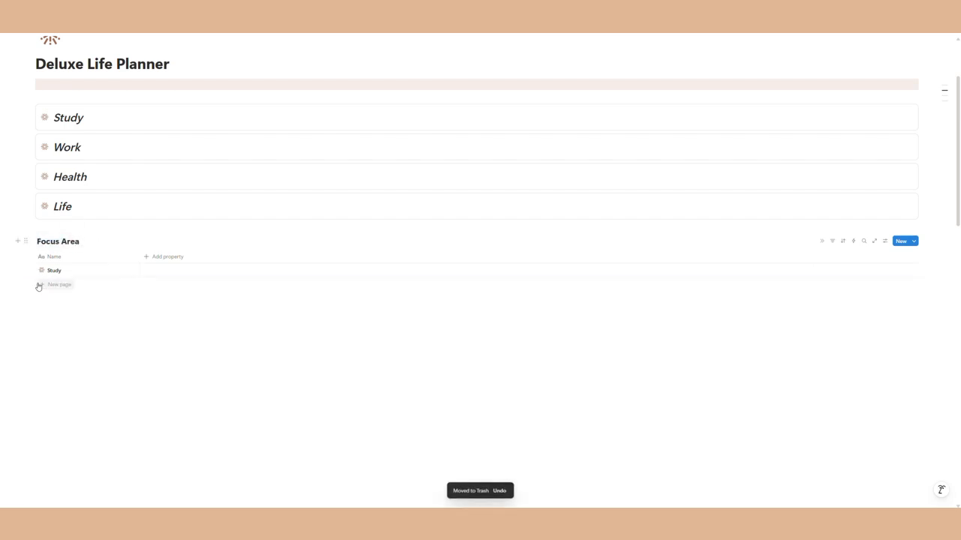
{"action": "key", "text": "Caps_Lock"}
{"action": "type", "text": "Wokk"}
{"action": "key", "text": "Return"}
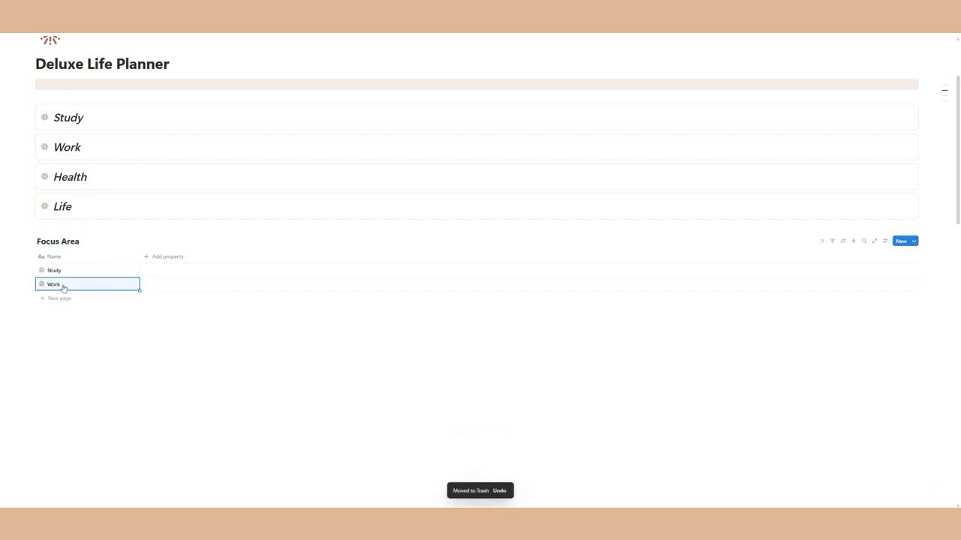
Step: Add Health and Life pages below Work in the Focus Area table
{"action": "left_click", "coordinate": [45, 298]}
{"action": "type", "text": "Health"}
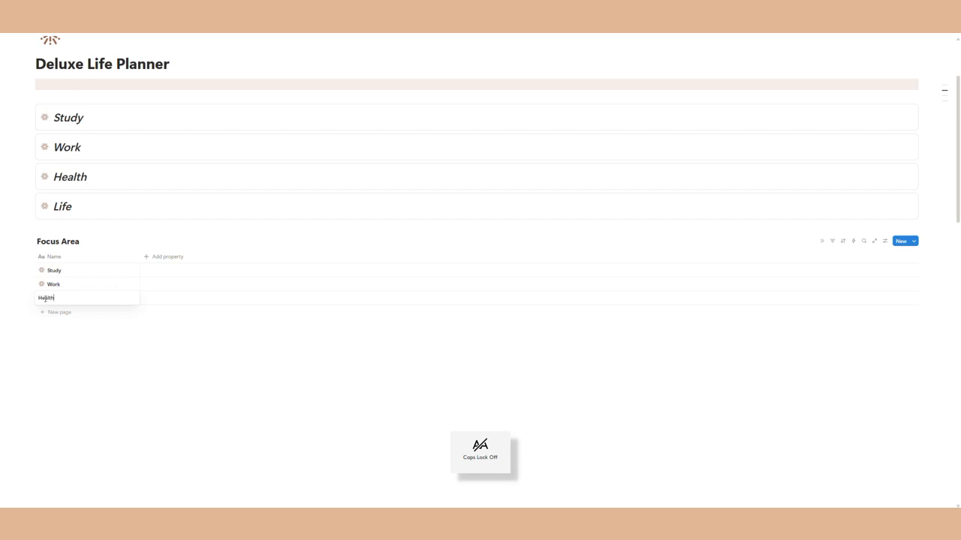
{"action": "key", "text": "Return"}
{"action": "left_click", "coordinate": [45, 313]}
{"action": "type", "text": "Life"}
{"action": "key", "text": "Return"}
Step: Narrow the Focus Area table's Name column close to the page names and add an empty text block below the table
{"action": "left_click", "coordinate": [169, 349]}
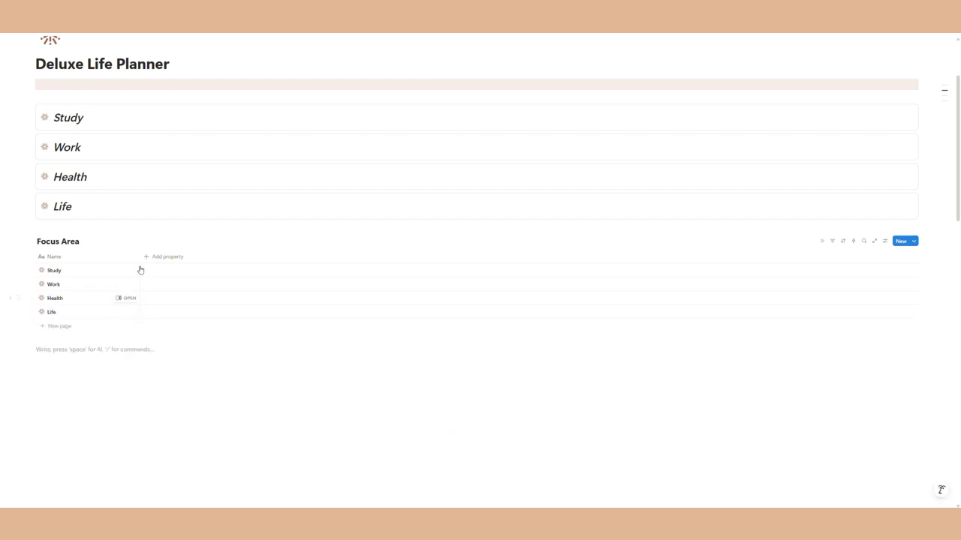
{"action": "left_click_drag", "start_coordinate": [140, 256], "coordinate": [82, 259]}
{"action": "key", "text": "Return"}
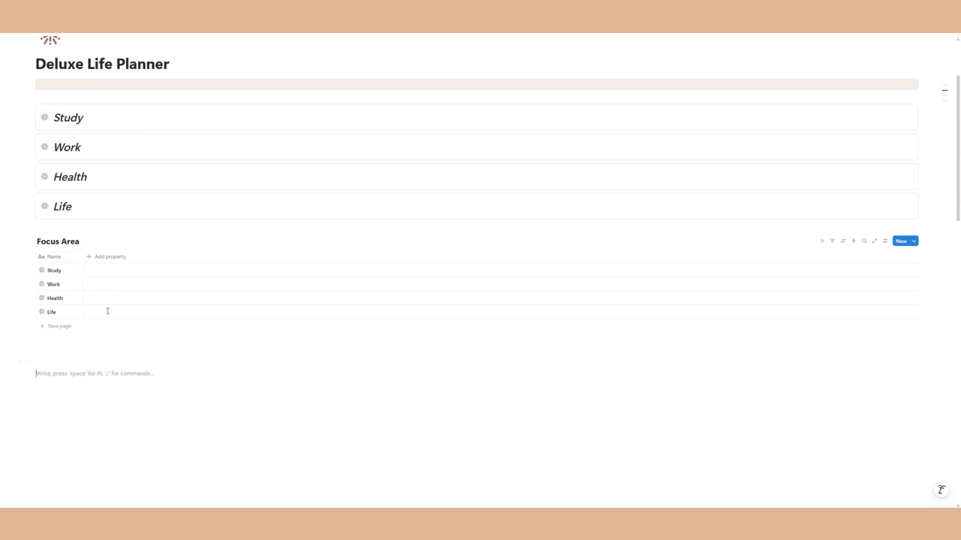
Step: Switch the Focus Area database view from Table to the Gallery layout
{"action": "left_click", "coordinate": [884, 241]}
{"action": "left_click", "coordinate": [895, 285]}
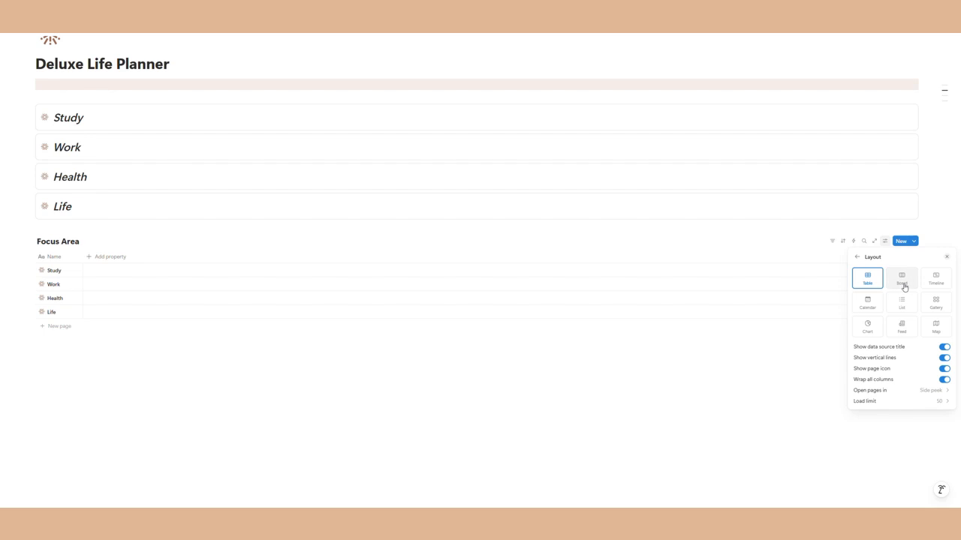
{"action": "left_click", "coordinate": [936, 301]}
{"action": "left_click", "coordinate": [740, 326]}
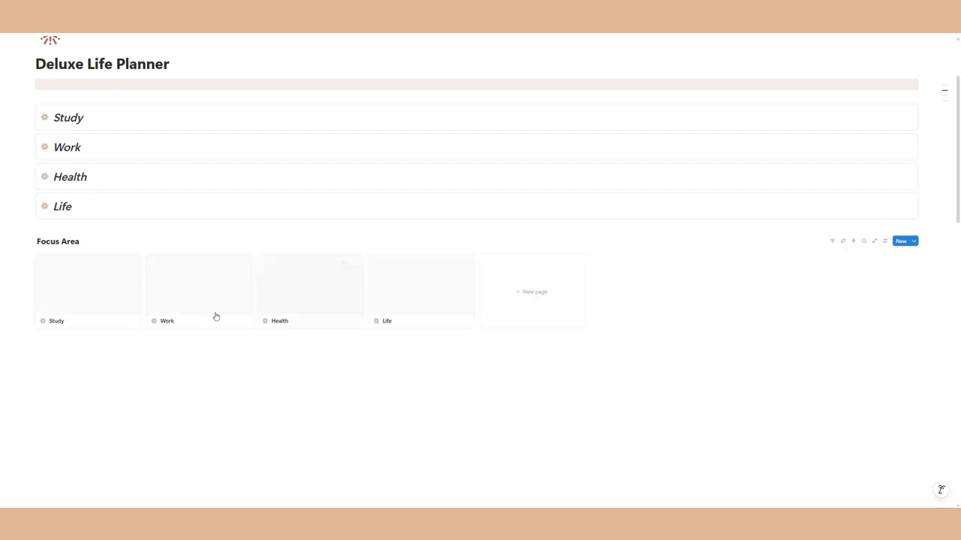
{"action": "left_click", "coordinate": [885, 242]}
{"action": "left_click", "coordinate": [698, 319]}
Step: Give the Study page a beige cover image from an Unsplash search for "beige"
{"action": "left_click", "coordinate": [114, 296]}
{"action": "left_click", "coordinate": [358, 135]}
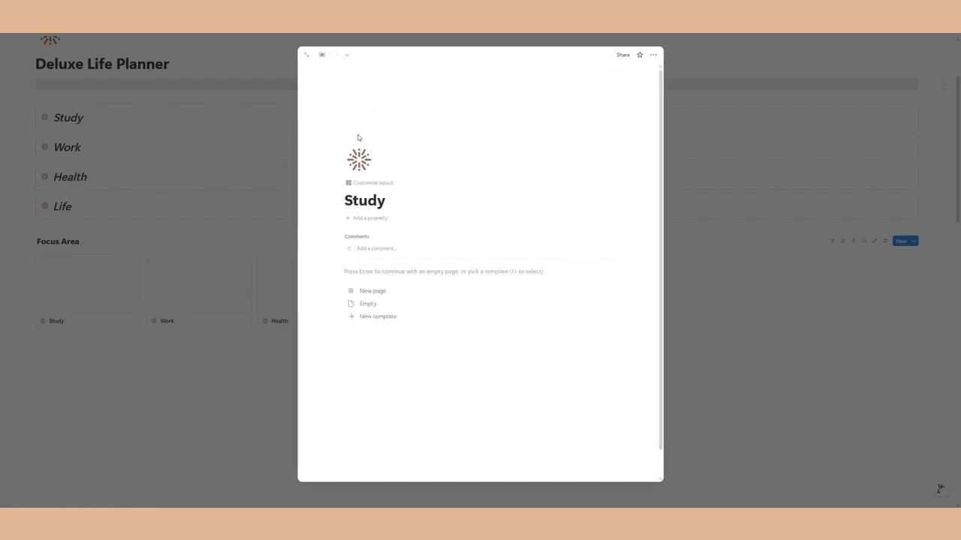
{"action": "left_click", "coordinate": [614, 78]}
{"action": "left_click", "coordinate": [587, 88]}
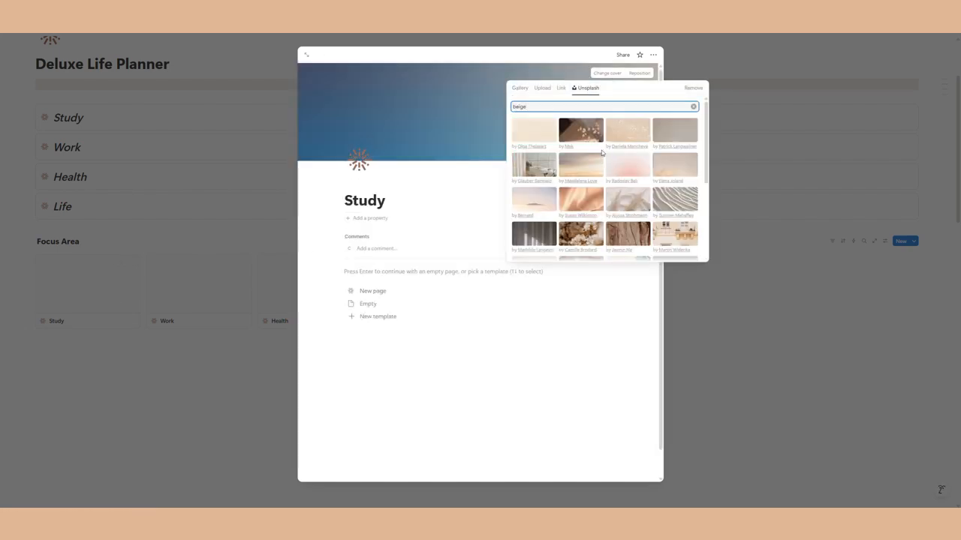
{"action": "scroll", "coordinate": [605, 172], "scroll_direction": "down", "scroll_amount": 1}
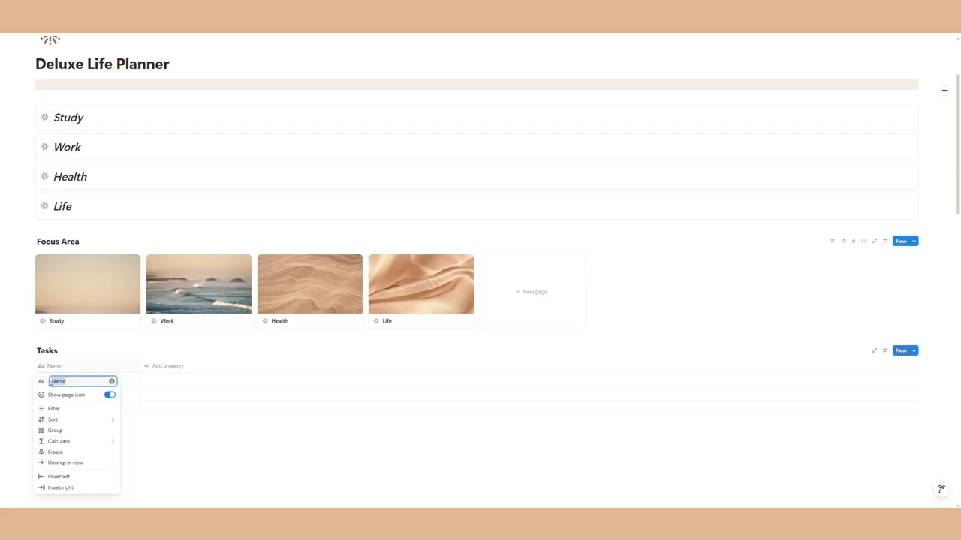
Step: Rename the Tasks database's Name property to Tasks and add a date property named Date
{"action": "key", "text": "Caps_Lock"}
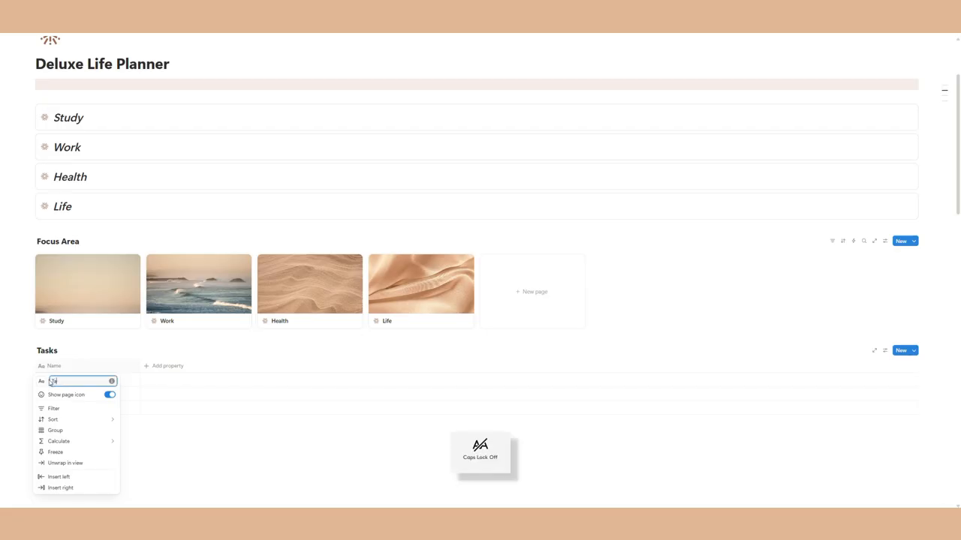
{"action": "left_click", "coordinate": [163, 367]}
{"action": "left_click", "coordinate": [163, 367]}
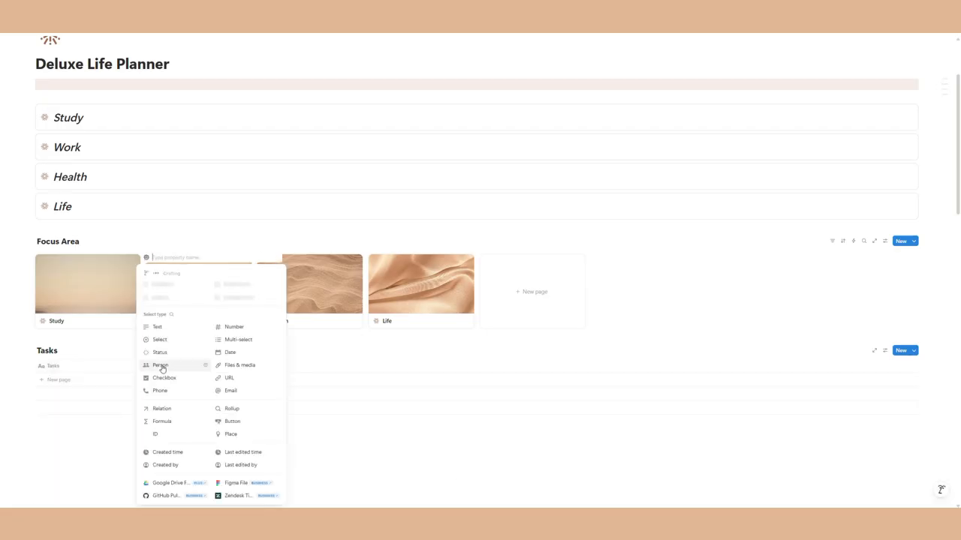
{"action": "key", "text": "Caps_Lock"}
{"action": "type", "text": "D"}
{"action": "key", "text": "Caps_Lock"}
{"action": "type", "text": "ate"}
{"action": "key", "text": "Return"}
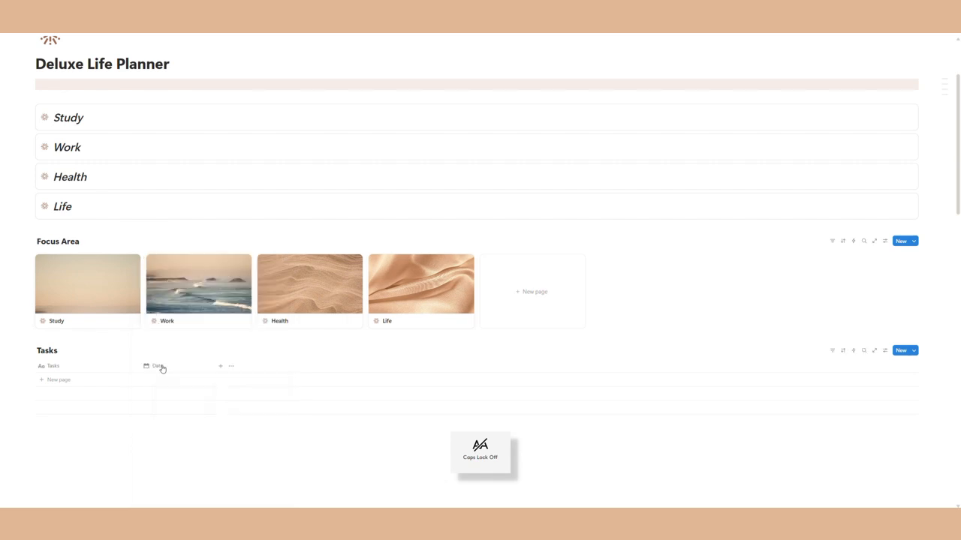
Step: Add a Checkbox property named chec to the Tasks database and move it in front of the Tasks column
{"action": "left_click", "coordinate": [220, 365]}
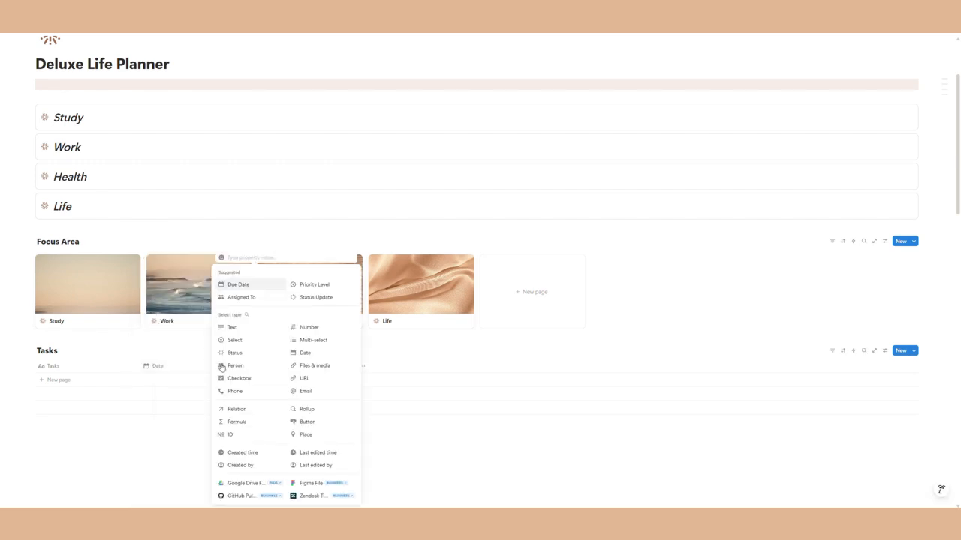
{"action": "type", "text": "chec"}
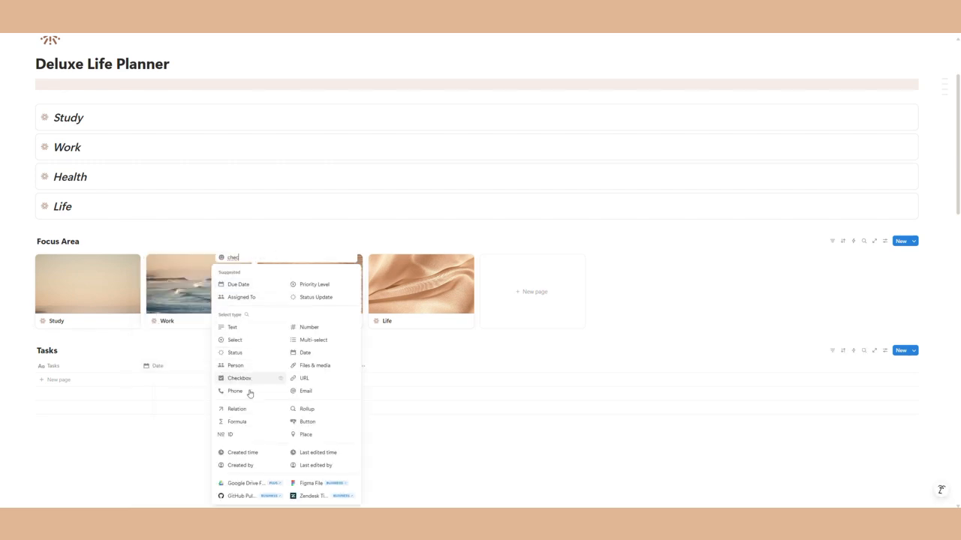
{"action": "left_click", "coordinate": [239, 378]}
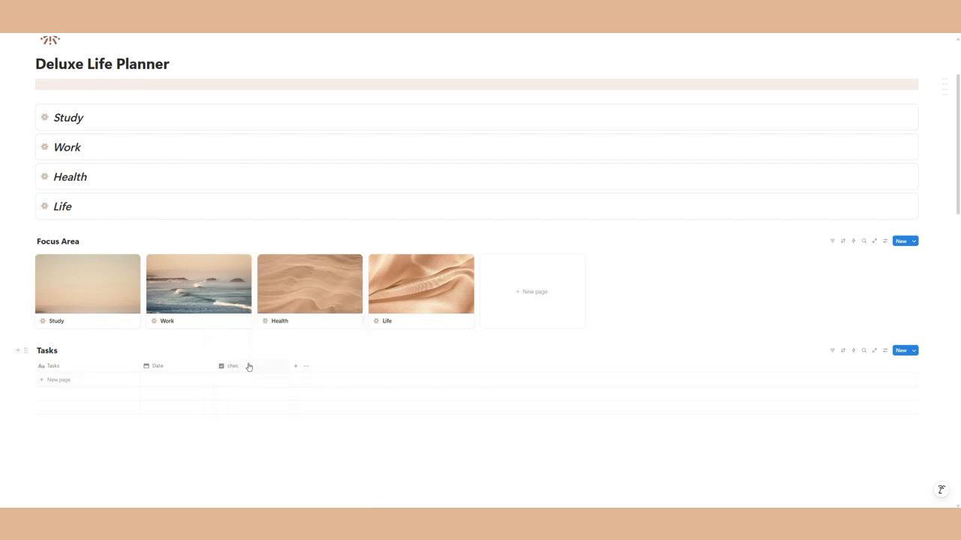
{"action": "left_click_drag", "start_coordinate": [248, 368], "coordinate": [42, 367]}
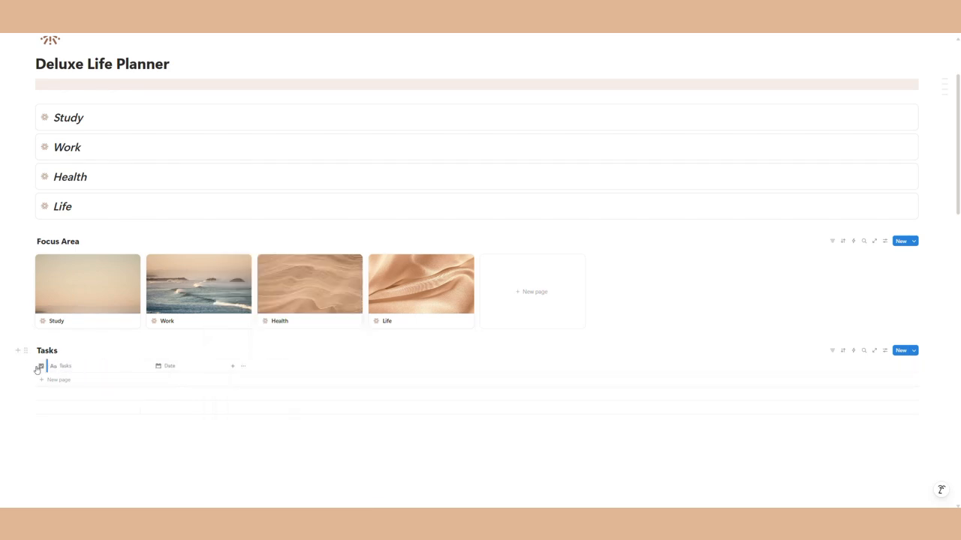
Step: Add a date-type property named Area and a Formula property after the Date column in the Tasks database
{"action": "left_click", "coordinate": [192, 366]}
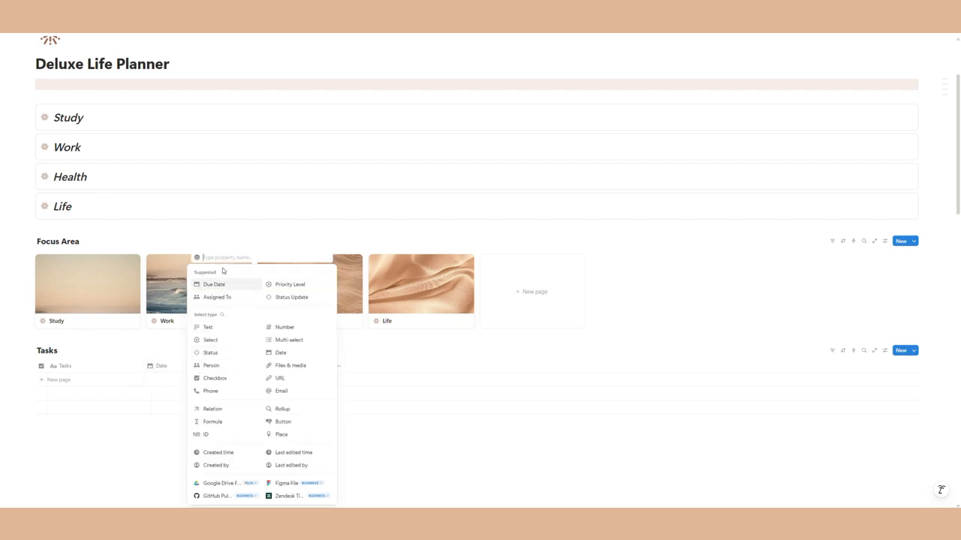
{"action": "type", "text": "Area"}
{"action": "key", "text": "Return"}
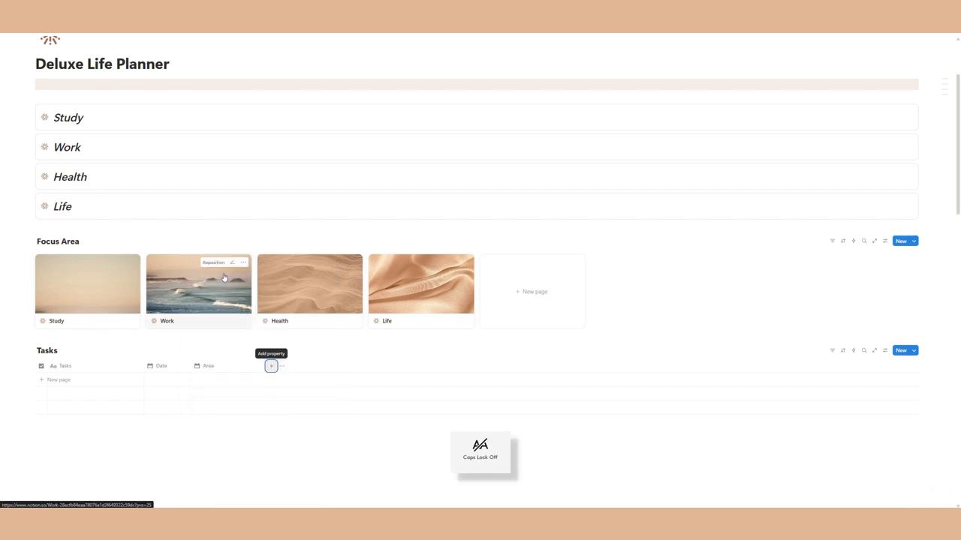
{"action": "left_click", "coordinate": [278, 367]}
{"action": "left_click", "coordinate": [271, 367]}
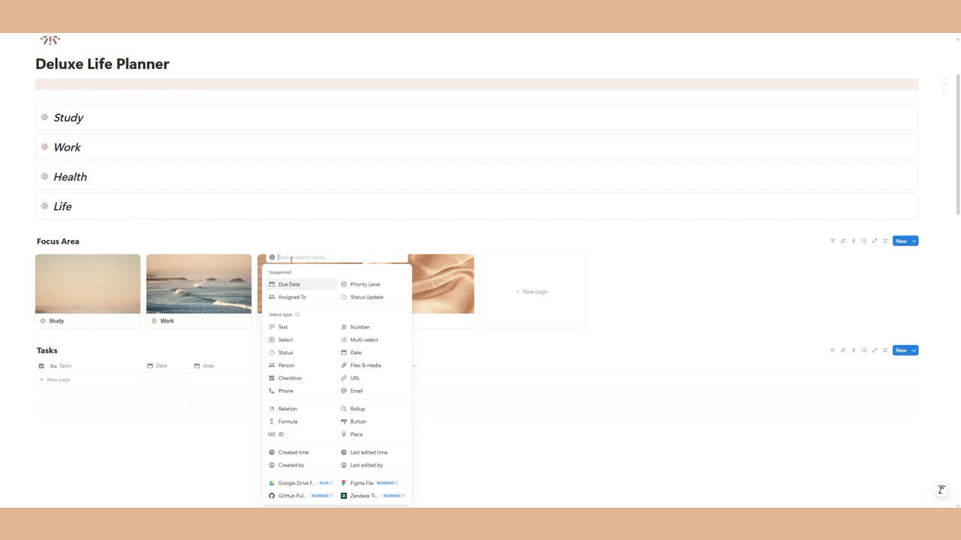
{"action": "left_click", "coordinate": [293, 421]}
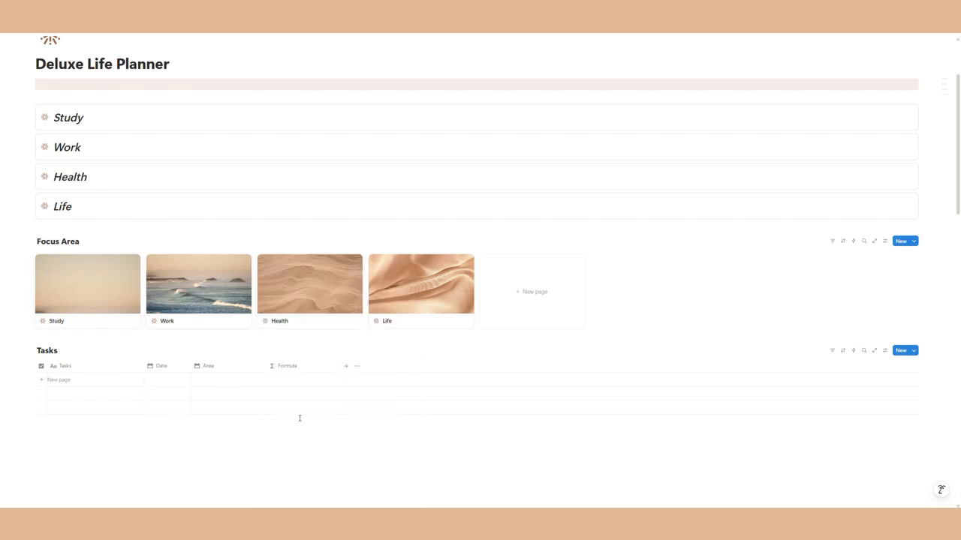
Step: Add a second Formula property and a Select property named topic to the Tasks database
{"action": "left_click", "coordinate": [348, 367]}
{"action": "left_click", "coordinate": [359, 409]}
{"action": "left_click", "coordinate": [421, 365]}
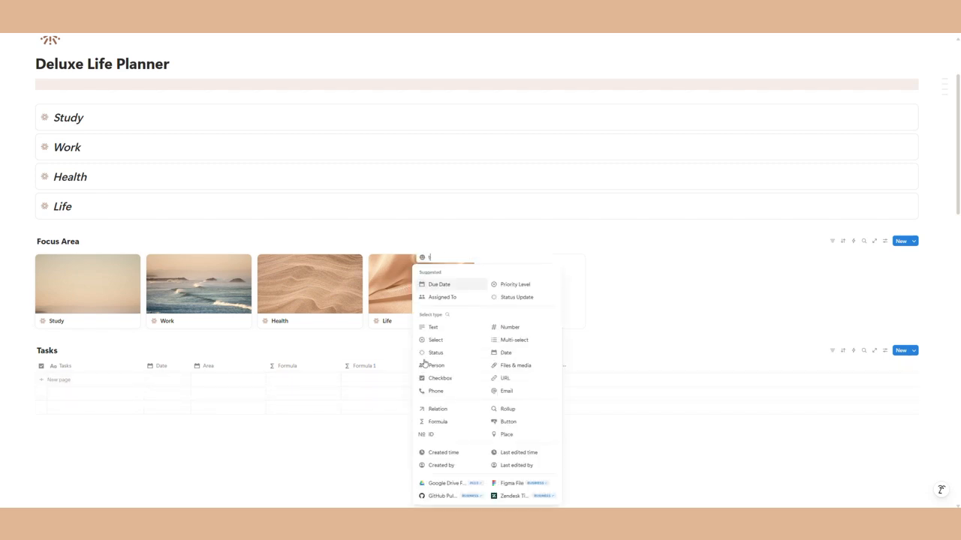
{"action": "left_click", "coordinate": [435, 340]}
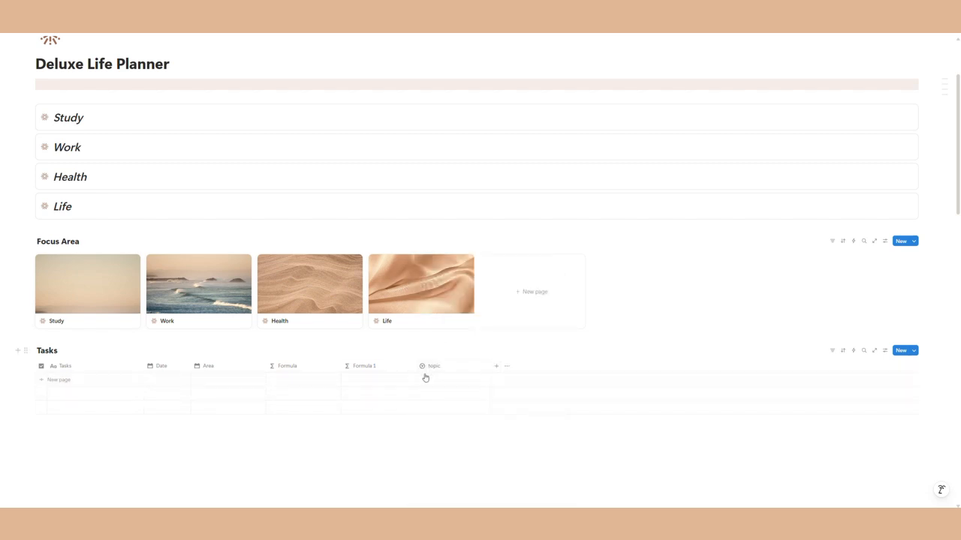
Step: Add two more Select properties to the Tasks database after the topic column
{"action": "left_click", "coordinate": [496, 368]}
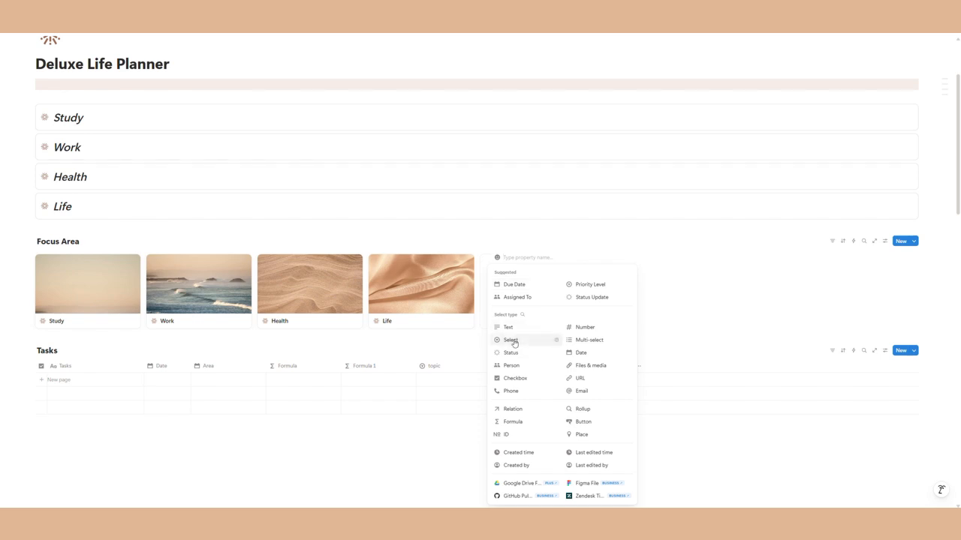
{"action": "left_click", "coordinate": [512, 340]}
{"action": "left_click", "coordinate": [571, 366]}
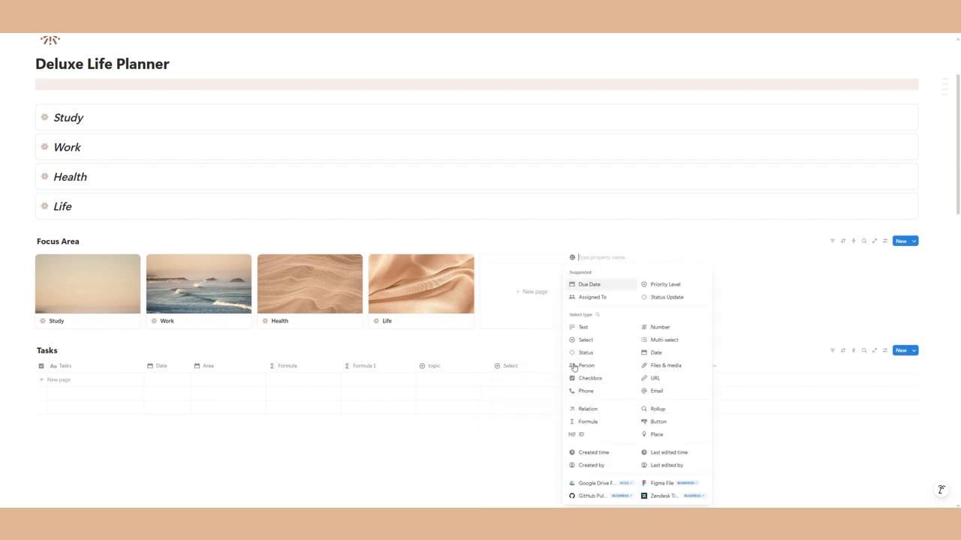
{"action": "left_click", "coordinate": [590, 339]}
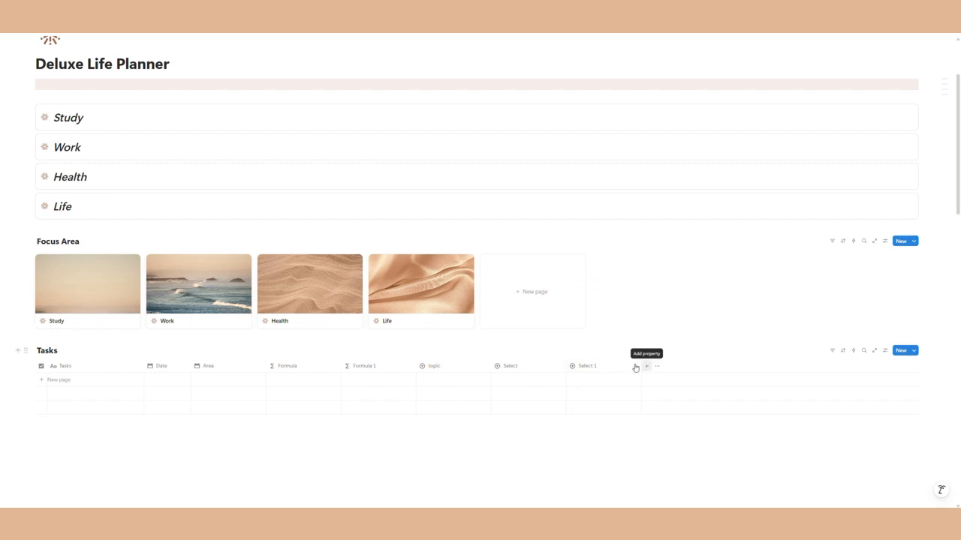
Step: Create the first row in the Tasks database and set its Date to October 17, 2025
{"action": "left_click", "coordinate": [160, 367]}
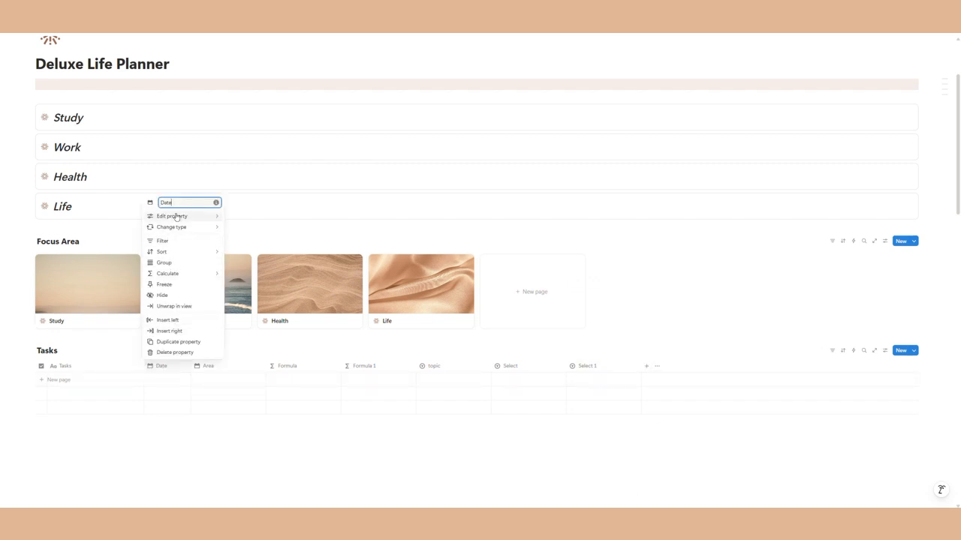
{"action": "left_click", "coordinate": [166, 380]}
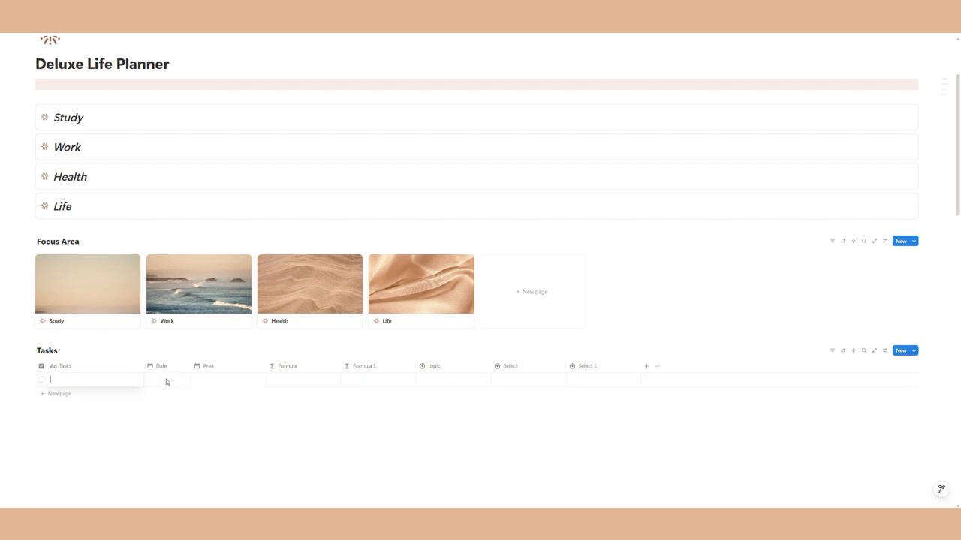
{"action": "key", "text": "Escape"}
{"action": "left_click", "coordinate": [164, 380]}
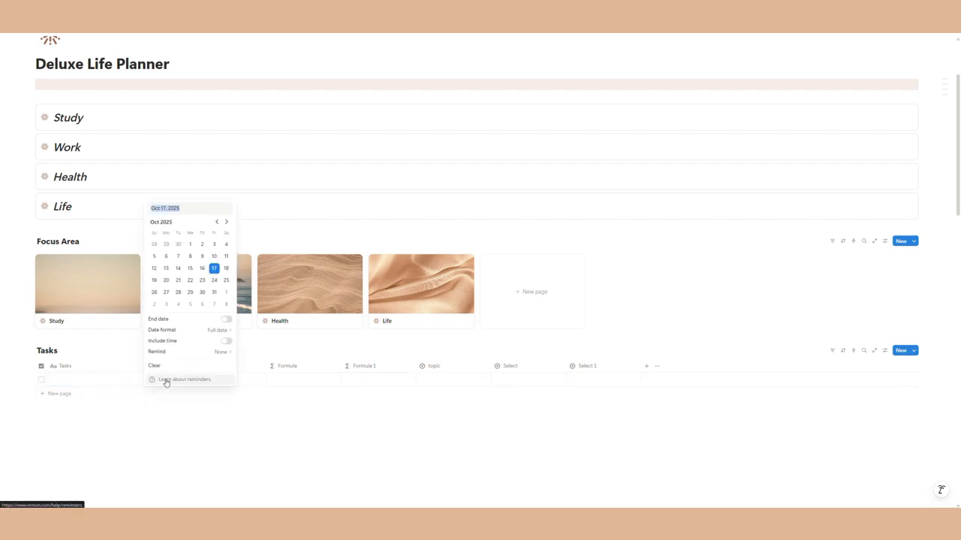
{"action": "key", "text": "Escape"}
Step: Name the first task Clean the Car
{"action": "left_click", "coordinate": [98, 379]}
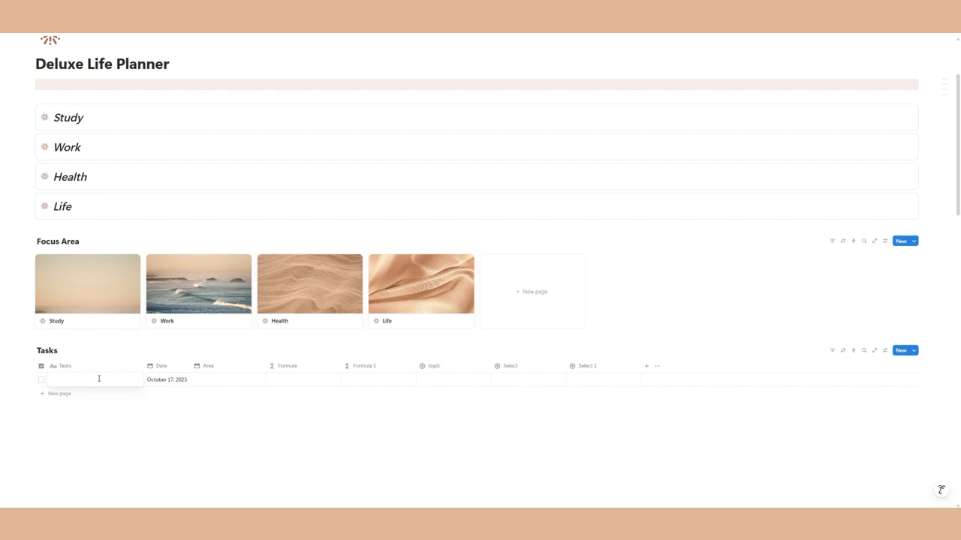
{"action": "type", "text": "C"}
{"action": "key", "text": "Caps_Lock"}
{"action": "type", "text": "lean"}
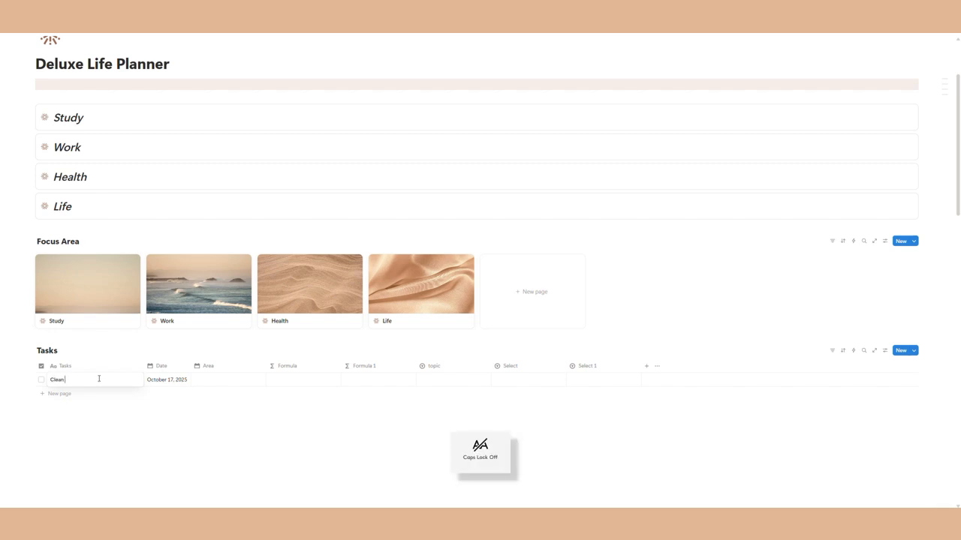
{"action": "type", "text": " thr"}
{"action": "type", "text": "e"}
{"action": "key", "text": "Caps_Lock"}
{"action": "type", "text": "C"}
{"action": "key", "text": "Caps_Lock"}
{"action": "type", "text": "ar"}
{"action": "key", "text": "Return"}
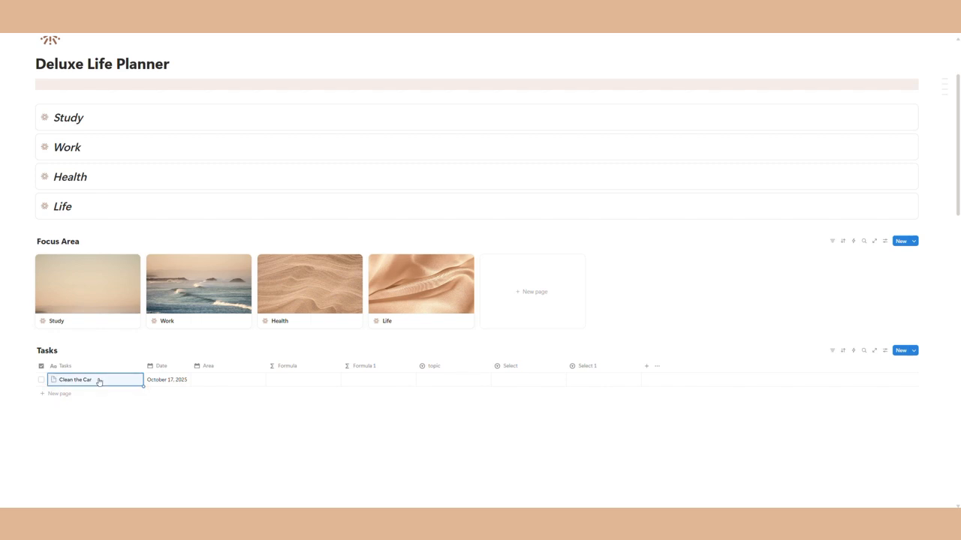
Step: Give the Clean the Car task the brown sunburst icon
{"action": "left_click", "coordinate": [52, 381]}
{"action": "left_click", "coordinate": [35, 235]}
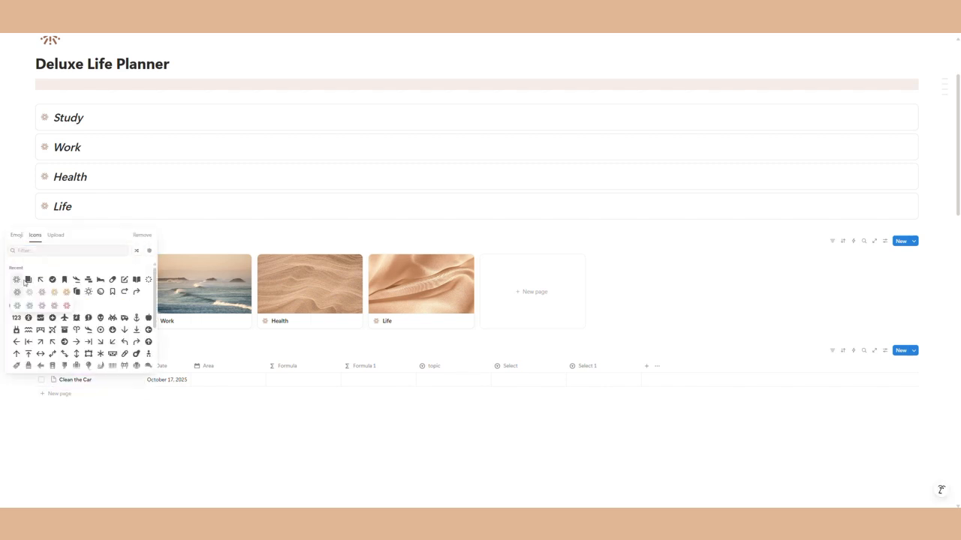
{"action": "left_click", "coordinate": [43, 293]}
{"action": "left_click", "coordinate": [299, 456]}
Step: Create a new page template for the Tasks database with the brown sunburst icon and leave its title empty
{"action": "left_click", "coordinate": [913, 350]}
{"action": "left_click", "coordinate": [863, 389]}
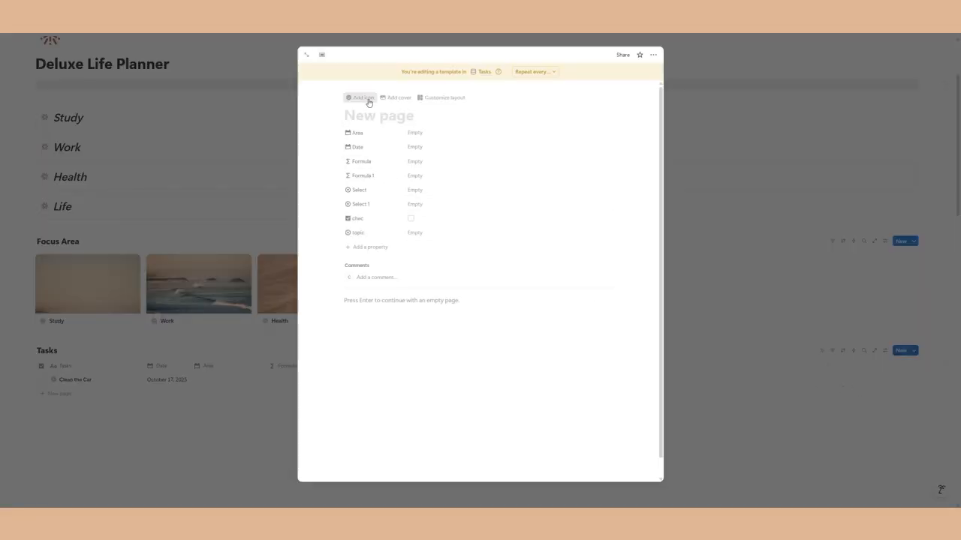
{"action": "left_click", "coordinate": [359, 98]}
{"action": "left_click", "coordinate": [313, 155]}
{"action": "left_click", "coordinate": [307, 212]}
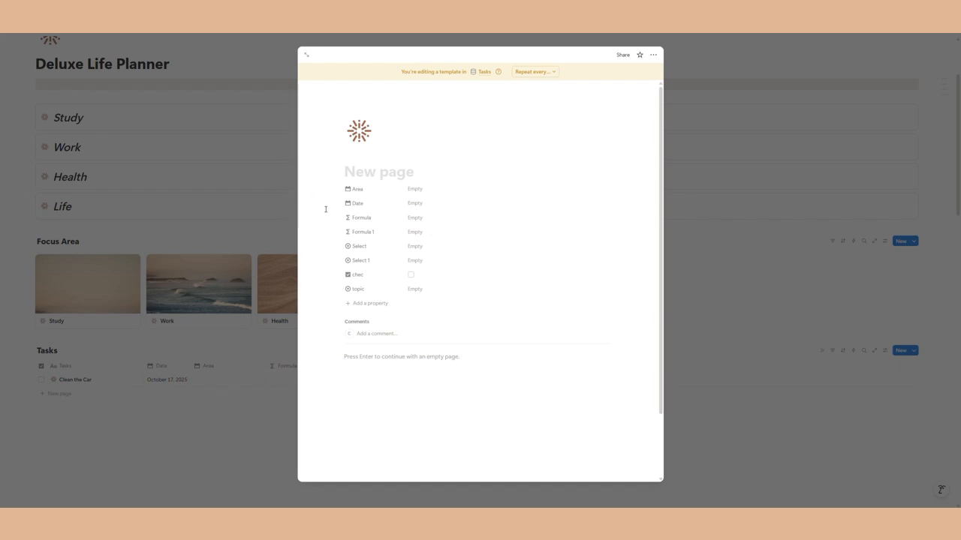
{"action": "left_click", "coordinate": [736, 118]}
Step: Set the new sunburst-icon template as the default template for the Tasks database
{"action": "left_click", "coordinate": [914, 350]}
{"action": "left_click", "coordinate": [948, 376]}
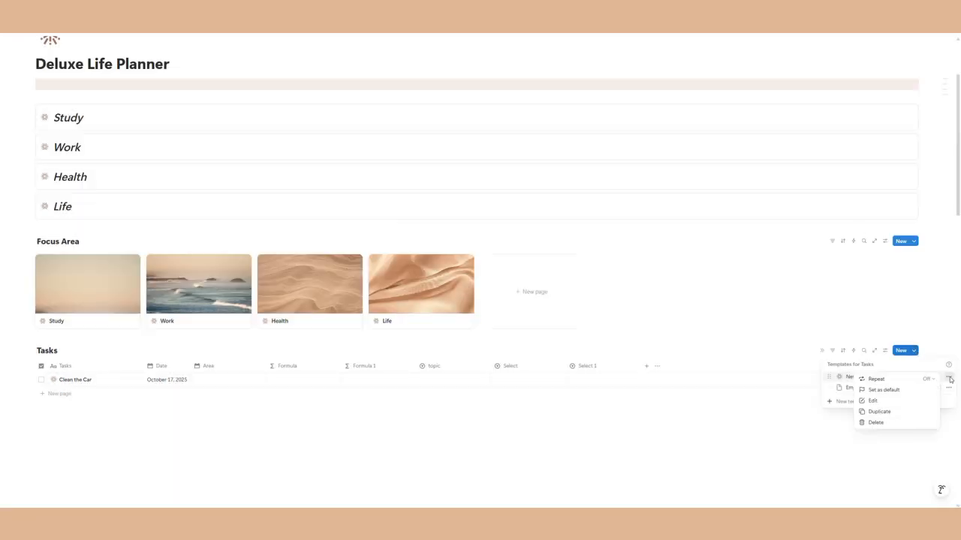
{"action": "left_click", "coordinate": [879, 389]}
{"action": "left_click", "coordinate": [512, 279]}
Step: Add a second task named Plan a Trip to the Tasks database
{"action": "left_click", "coordinate": [47, 394]}
{"action": "left_click", "coordinate": [55, 394]}
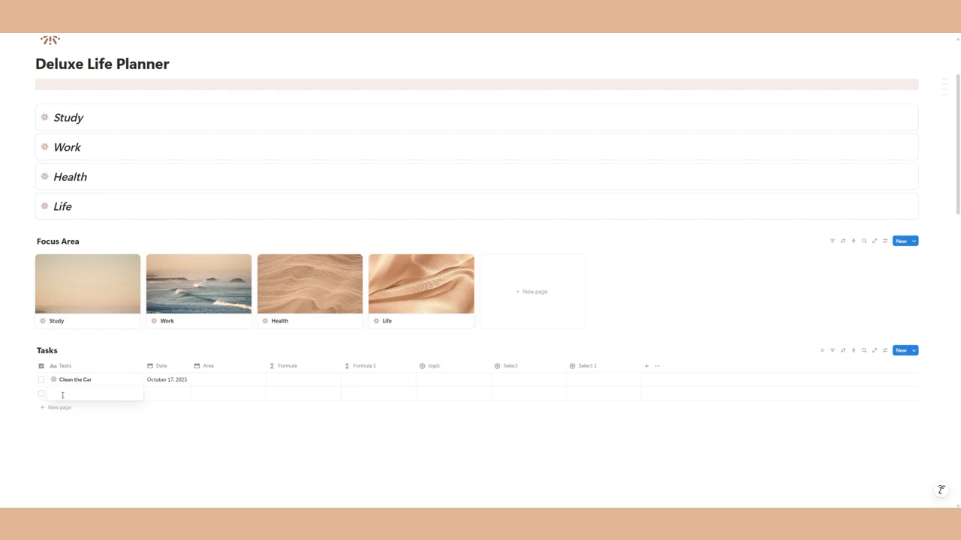
{"action": "key", "text": "Caps_Lock"}
{"action": "type", "text": "P"}
{"action": "key", "text": "Caps_Lock"}
{"action": "type", "text": "lan a Trip"}
{"action": "key", "text": "Return"}
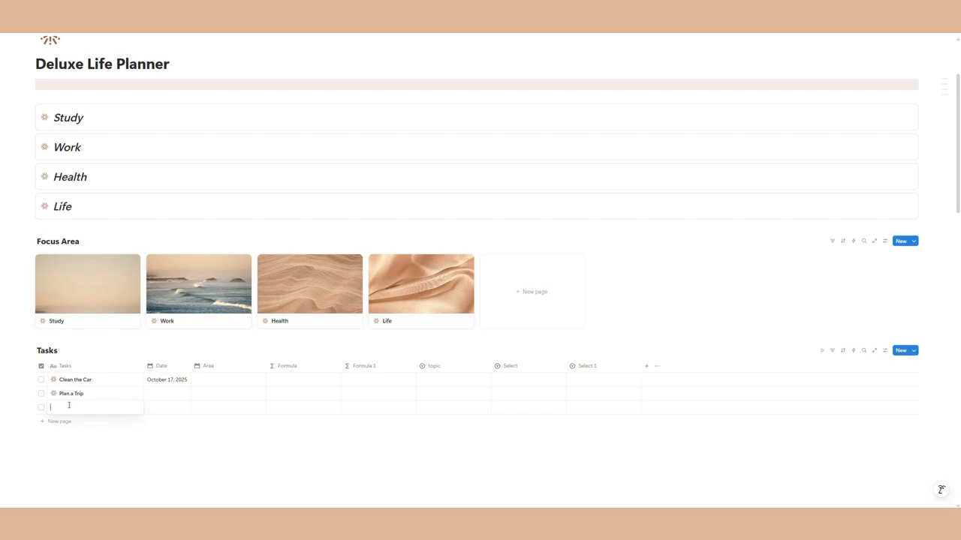
Step: Name the third task Learn how to make a radar chart and narrow the Tasks column slightly
{"action": "key", "text": "Caps_Lock"}
{"action": "type", "text": "L"}
{"action": "key", "text": "Caps_Lock"}
{"action": "type", "text": "earn how"}
{"action": "type", "text": "t"}
{"action": "key", "text": "Return"}
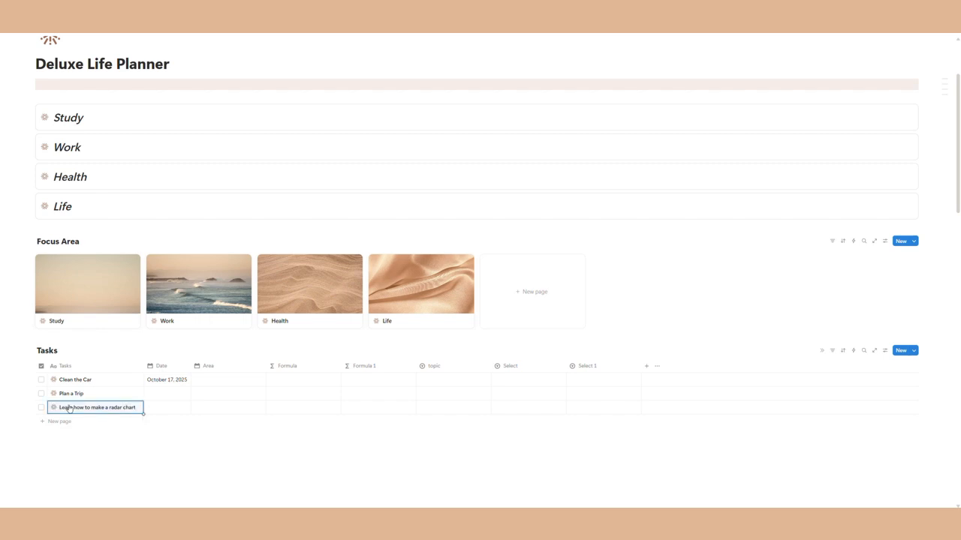
{"action": "left_click_drag", "start_coordinate": [146, 367], "coordinate": [143, 366]}
Step: Change the Area property's type from date to Select
{"action": "left_click", "coordinate": [213, 367]}
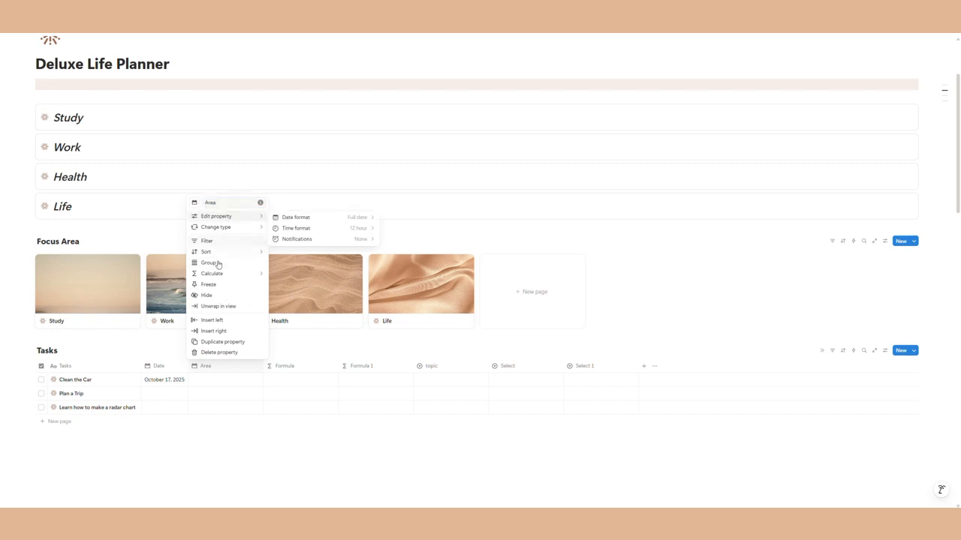
{"action": "key", "text": "Escape"}
{"action": "left_click", "coordinate": [210, 367]}
{"action": "mouse_move", "coordinate": [250, 222]}
{"action": "left_click", "coordinate": [229, 377]}
{"action": "left_click", "coordinate": [216, 367]}
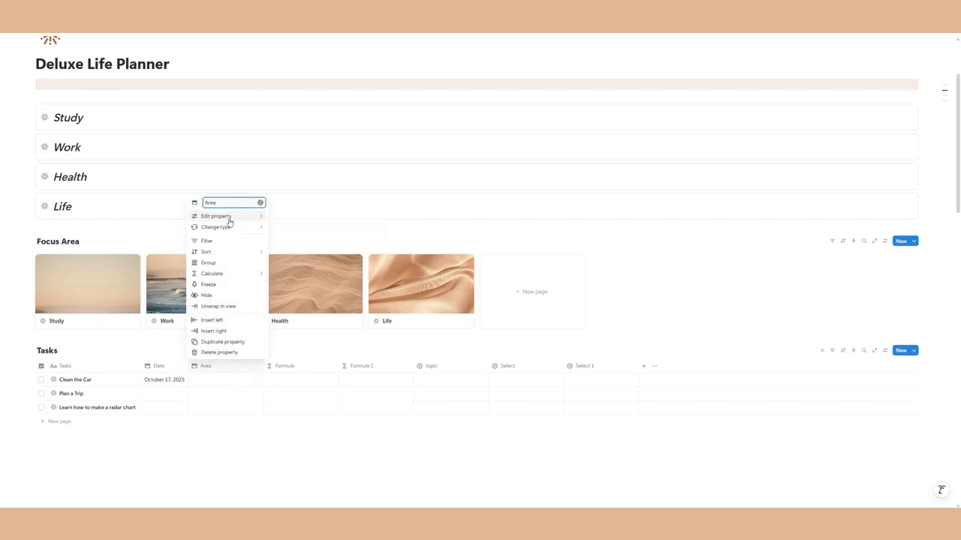
{"action": "mouse_move", "coordinate": [251, 231]}
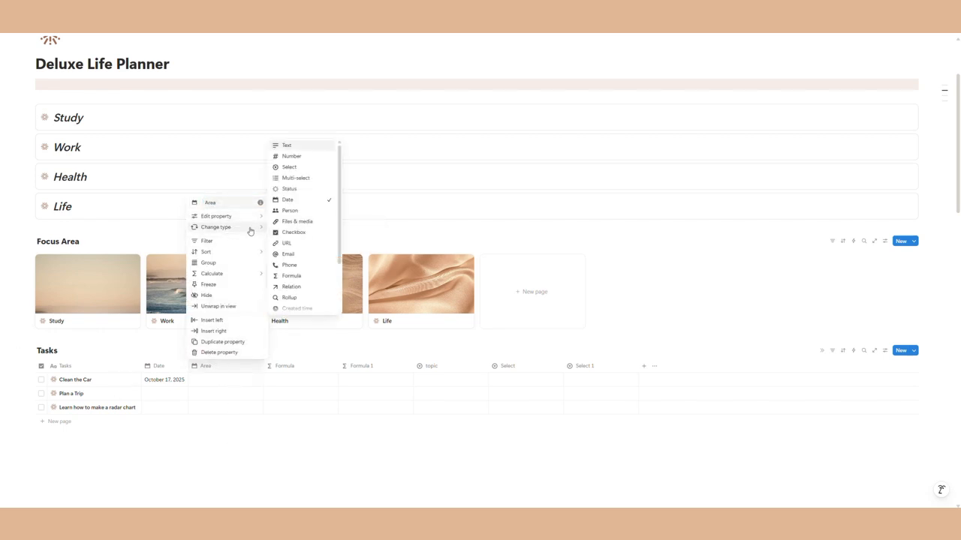
{"action": "left_click", "coordinate": [298, 168]}
Step: Add the options Life, Health, Work and Study to the Area property
{"action": "left_click", "coordinate": [217, 368]}
{"action": "mouse_move", "coordinate": [248, 205]}
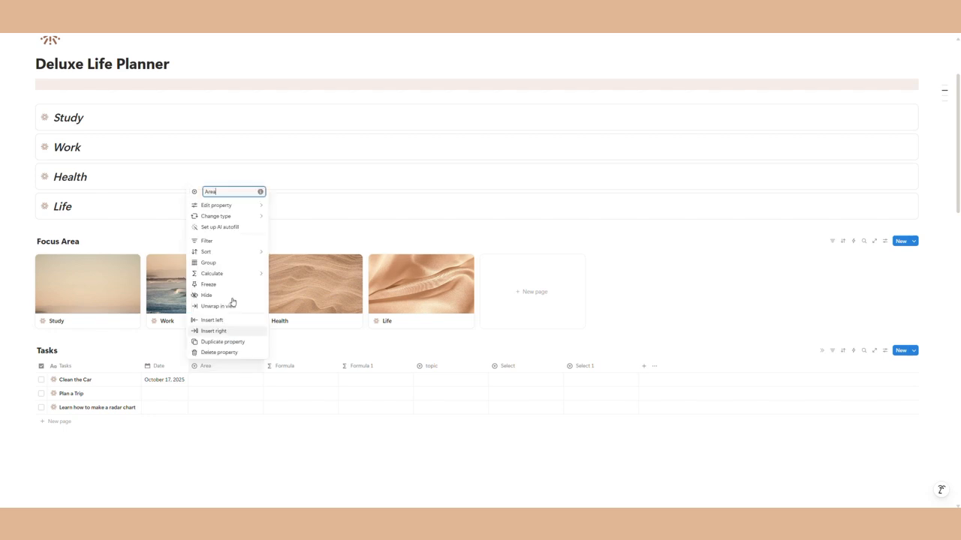
{"action": "left_click", "coordinate": [320, 250]}
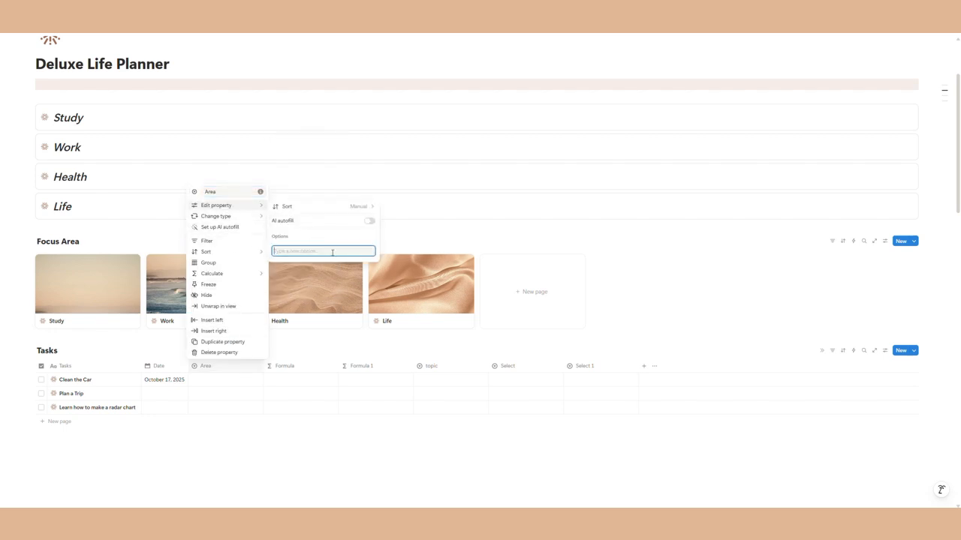
{"action": "key", "text": "Caps_Lock"}
{"action": "type", "text": "Life"}
{"action": "key", "text": "Return"}
{"action": "type", "text": "Health"}
{"action": "key", "text": "Return"}
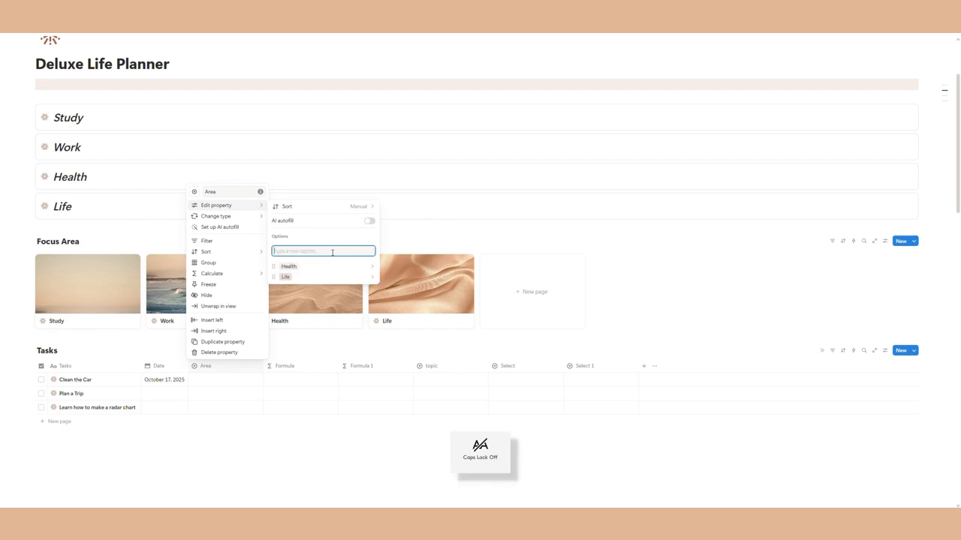
{"action": "key", "text": "Caps_Lock"}
{"action": "type", "text": "Work"}
{"action": "key", "text": "Return"}
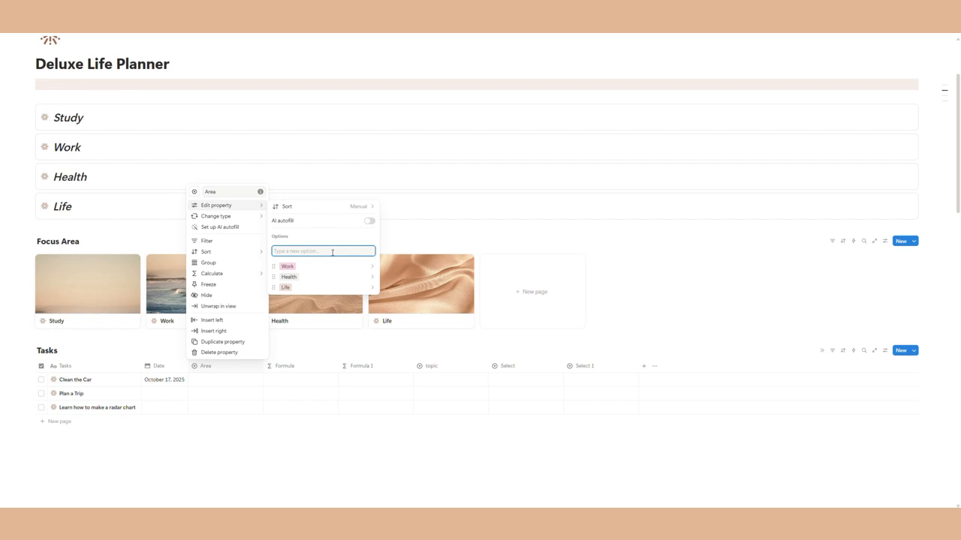
{"action": "key", "text": "Caps_Lock"}
{"action": "type", "text": "Study"}
{"action": "key", "text": "Return"}
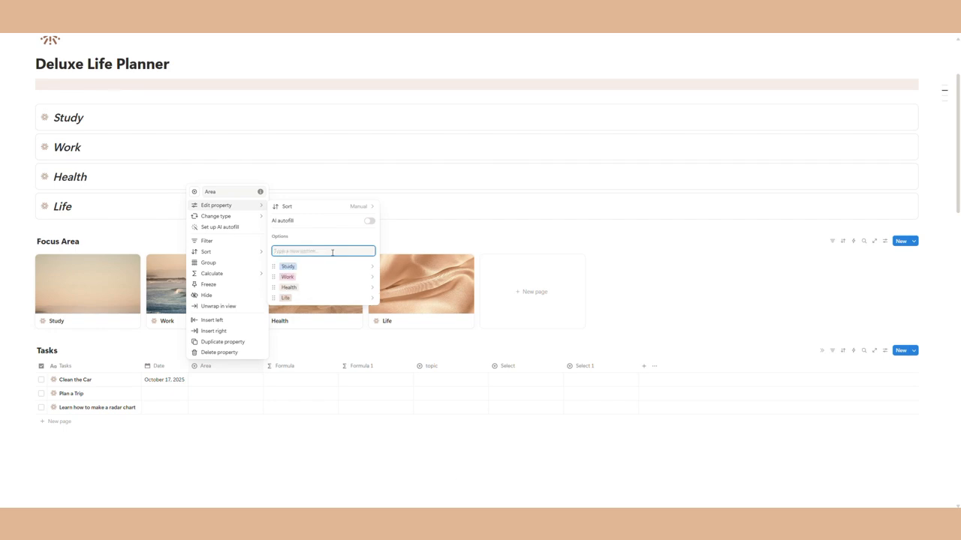
{"action": "left_click", "coordinate": [277, 434]}
Step: Set Area to Life for Clean the Car and Plan a Trip, and to Study for the radar chart task
{"action": "left_click", "coordinate": [215, 380]}
{"action": "left_click", "coordinate": [208, 437]}
{"action": "left_click", "coordinate": [208, 394]}
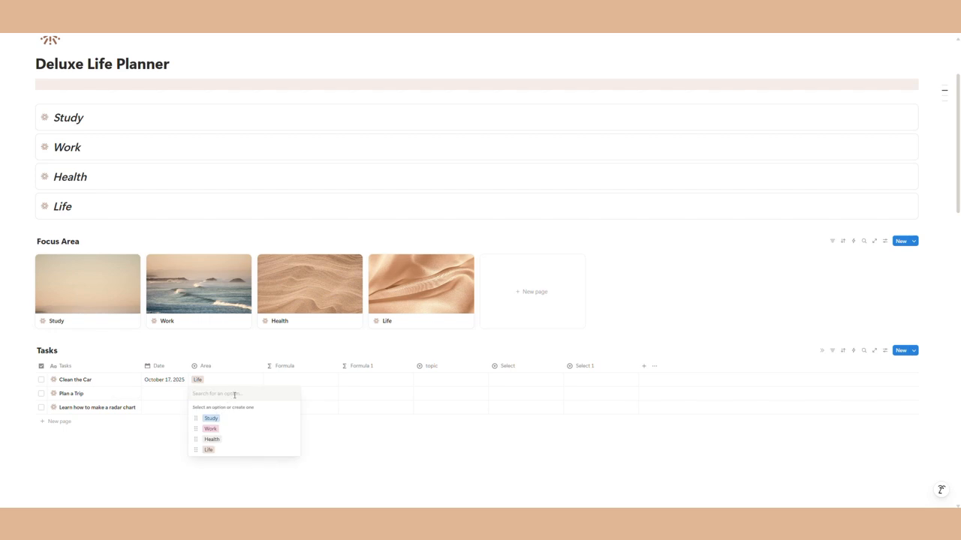
{"action": "left_click", "coordinate": [208, 450]}
{"action": "left_click", "coordinate": [198, 408]}
{"action": "left_click", "coordinate": [211, 432]}
{"action": "left_click", "coordinate": [248, 450]}
Step: Reorder the Tasks columns so topic and Select follow Area, and Select 1 sits between Formula and Formula 1
{"action": "left_click_drag", "start_coordinate": [437, 366], "coordinate": [223, 376]}
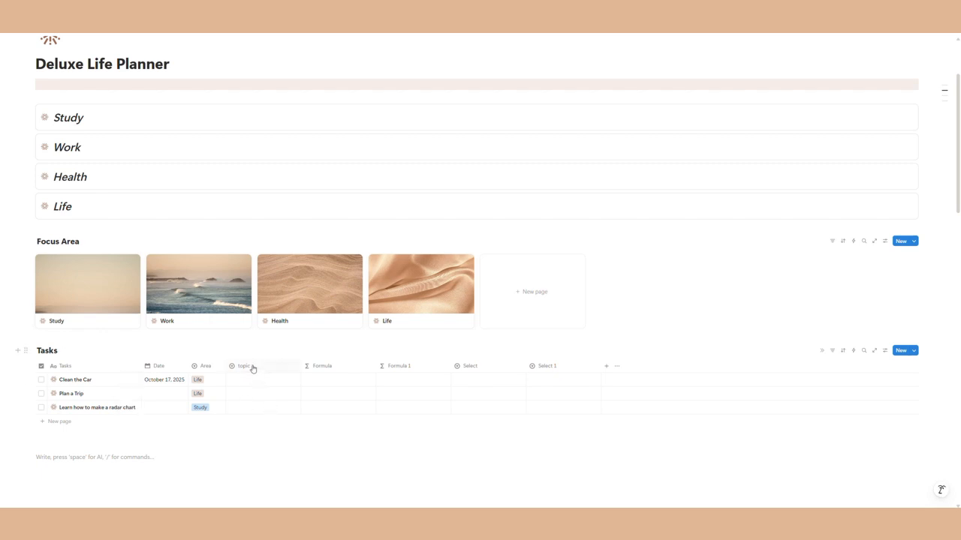
{"action": "left_click_drag", "start_coordinate": [467, 366], "coordinate": [352, 368]}
{"action": "left_click_drag", "start_coordinate": [555, 366], "coordinate": [474, 369]}
Step: Set the Date of the other two tasks to October 17, 2025 and switch the Tasks database to the Calendar layout
{"action": "left_click", "coordinate": [181, 392]}
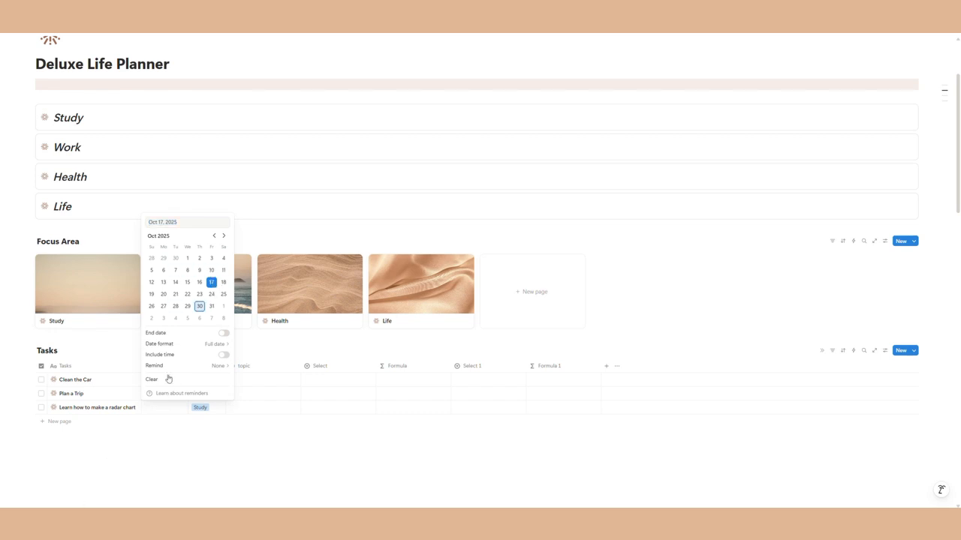
{"action": "left_click", "coordinate": [207, 434]}
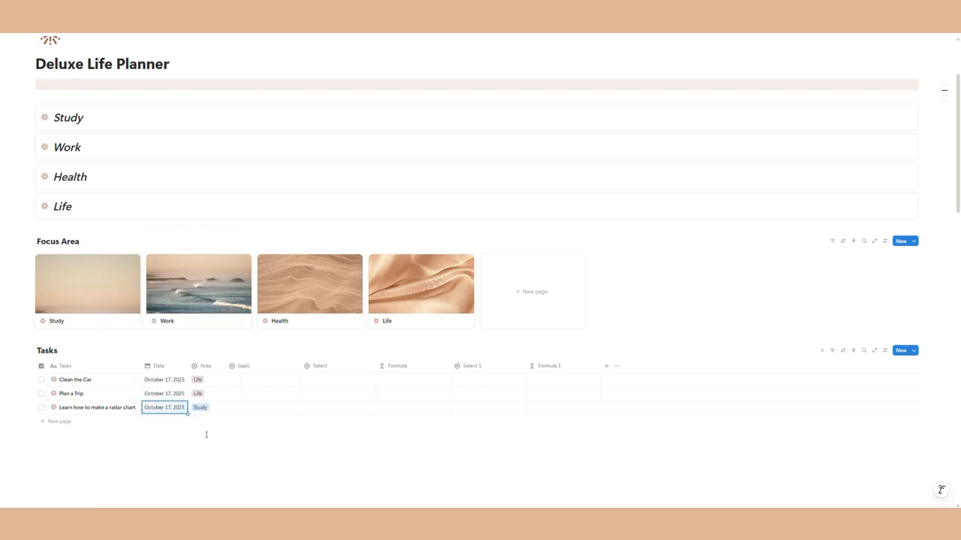
{"action": "left_click", "coordinate": [883, 352]}
{"action": "left_click", "coordinate": [930, 178]}
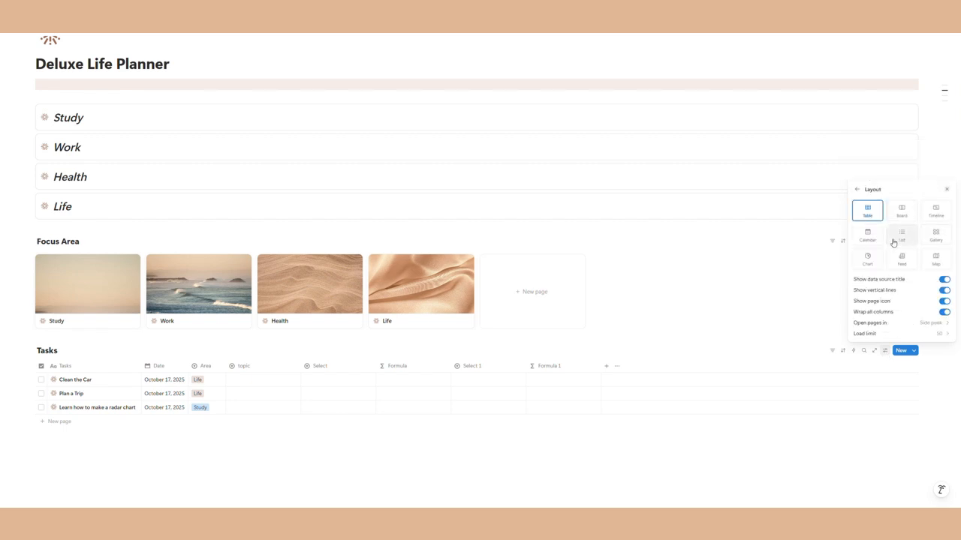
{"action": "left_click", "coordinate": [867, 234]}
{"action": "left_click", "coordinate": [757, 300]}
Step: Insert an empty callout below the Tasks calendar and give it a pale pink-beige background
{"action": "scroll", "coordinate": [722, 270], "scroll_direction": "down", "scroll_amount": 3}
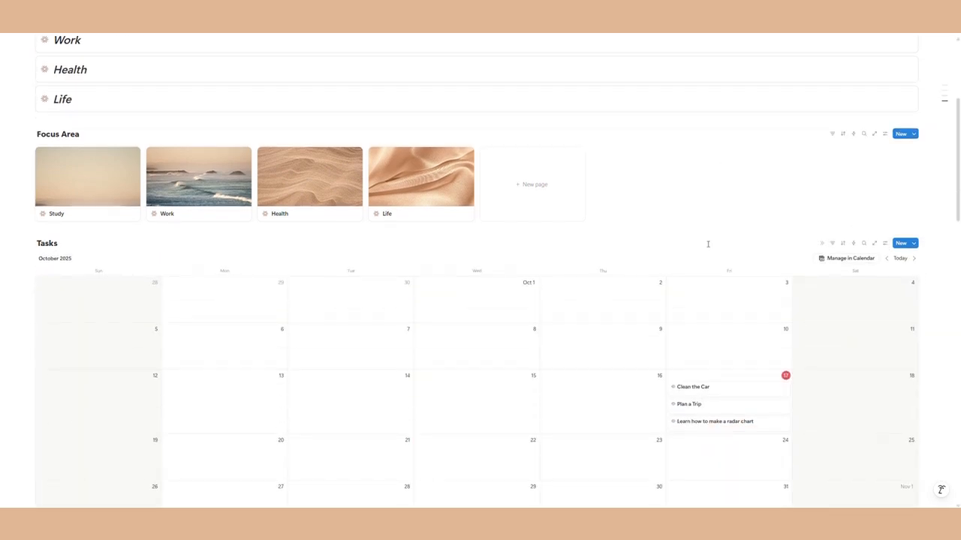
{"action": "scroll", "coordinate": [708, 244], "scroll_direction": "down", "scroll_amount": 1}
{"action": "scroll", "coordinate": [363, 241], "scroll_direction": "up", "scroll_amount": 3}
{"action": "scroll", "coordinate": [364, 242], "scroll_direction": "down", "scroll_amount": 4}
{"action": "scroll", "coordinate": [362, 242], "scroll_direction": "down", "scroll_amount": 1}
{"action": "left_click", "coordinate": [164, 319]}
{"action": "type", "text": "/call"}
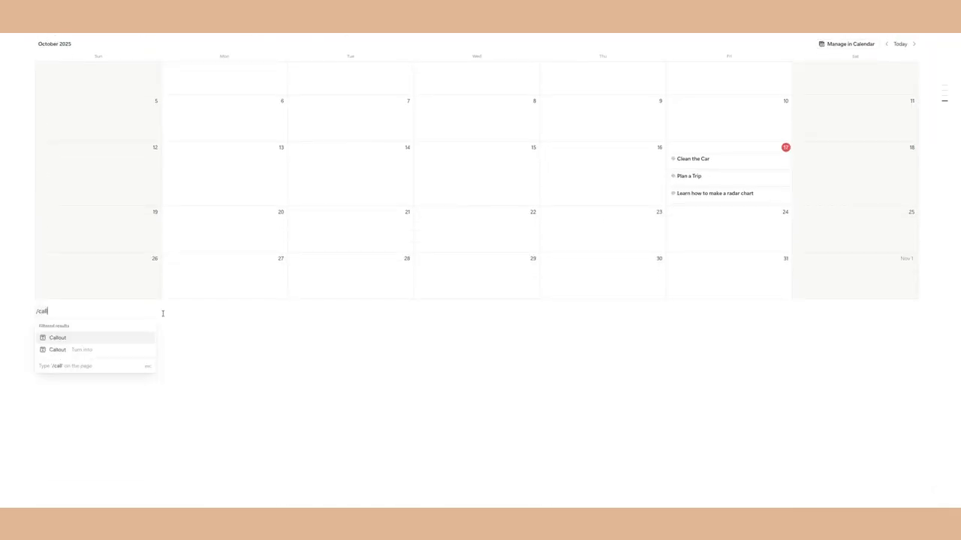
{"action": "left_click", "coordinate": [63, 338]}
{"action": "left_click", "coordinate": [27, 314]}
{"action": "mouse_move", "coordinate": [67, 278]}
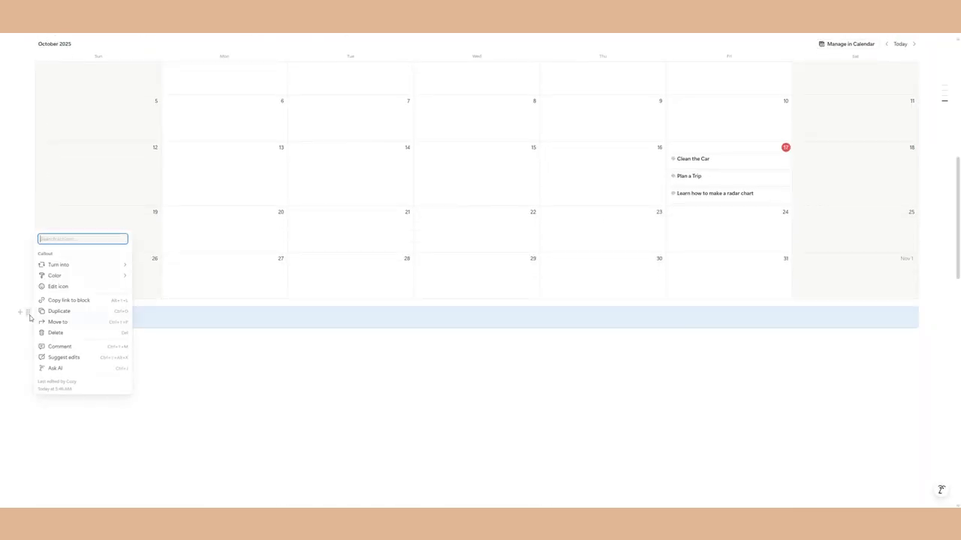
{"action": "left_click", "coordinate": [170, 336]}
Step: Move the Tasks calendar and the new callout together so the calendar sits inside the callout
{"action": "scroll", "coordinate": [163, 355], "scroll_direction": "up", "scroll_amount": 3}
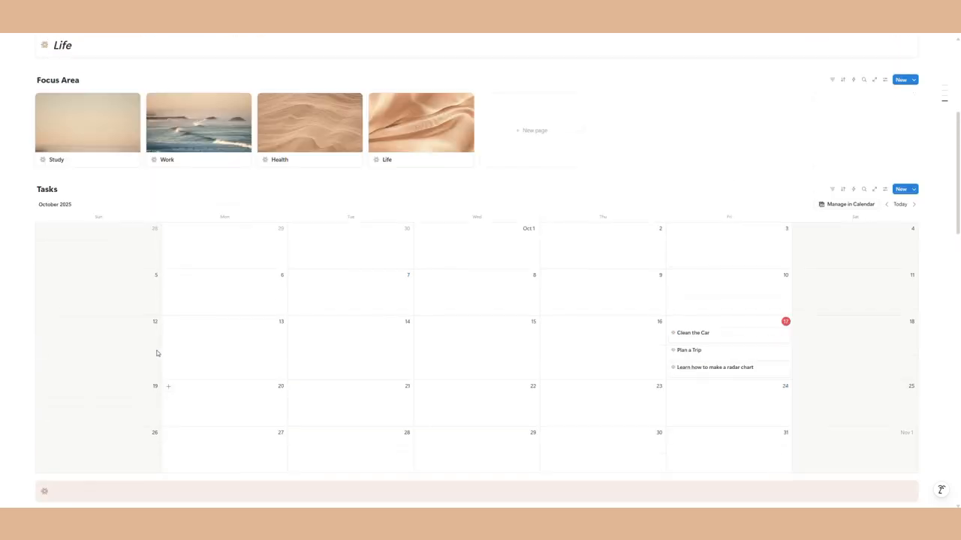
{"action": "scroll", "coordinate": [163, 356], "scroll_direction": "up", "scroll_amount": 2}
{"action": "left_click_drag", "start_coordinate": [26, 270], "coordinate": [82, 283]}
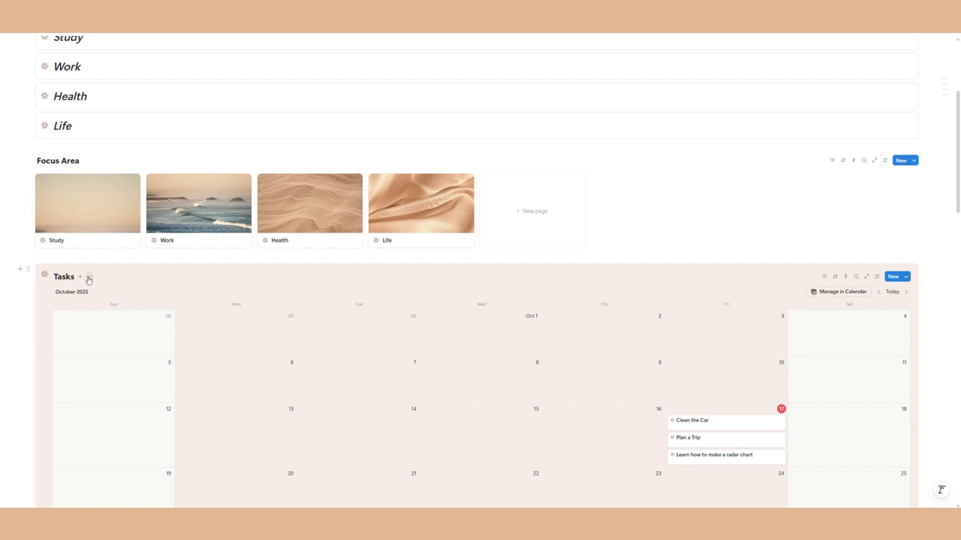
{"action": "left_click", "coordinate": [88, 279]}
{"action": "left_click", "coordinate": [114, 357]}
Step: Move the callout containing the Tasks calendar above the Study callout
{"action": "scroll", "coordinate": [124, 311], "scroll_direction": "up", "scroll_amount": 3}
{"action": "left_click_drag", "start_coordinate": [26, 405], "coordinate": [42, 155]}
{"action": "scroll", "coordinate": [930, 362], "scroll_direction": "down", "scroll_amount": 4}
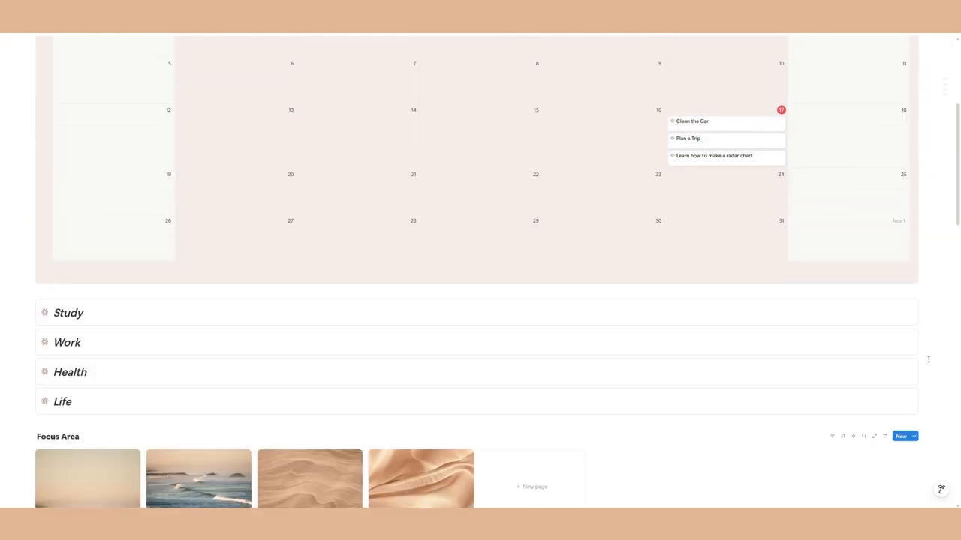
Step: Try Page content as the card preview of the Focus Area gallery and set it back to Page cover
{"action": "left_click", "coordinate": [883, 325]}
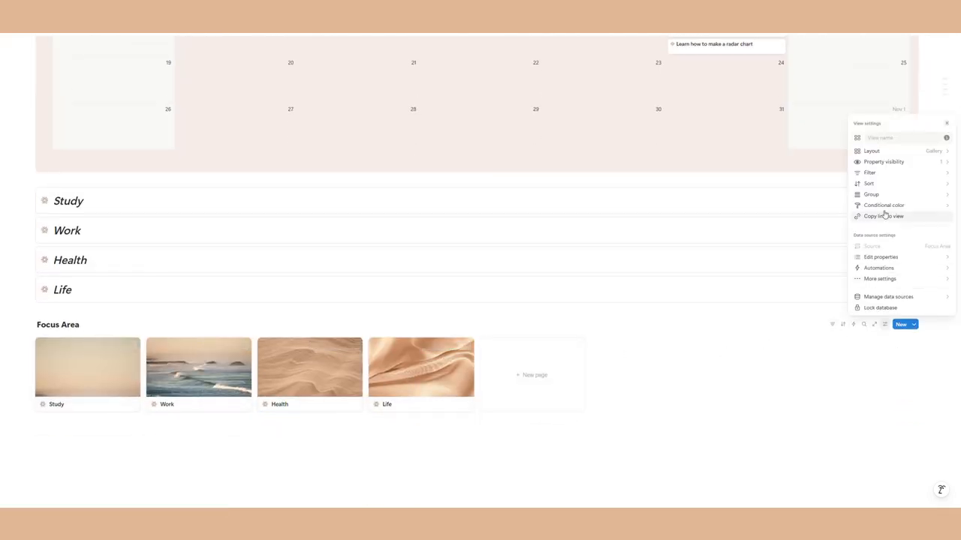
{"action": "left_click", "coordinate": [885, 153]}
{"action": "left_click", "coordinate": [929, 242]}
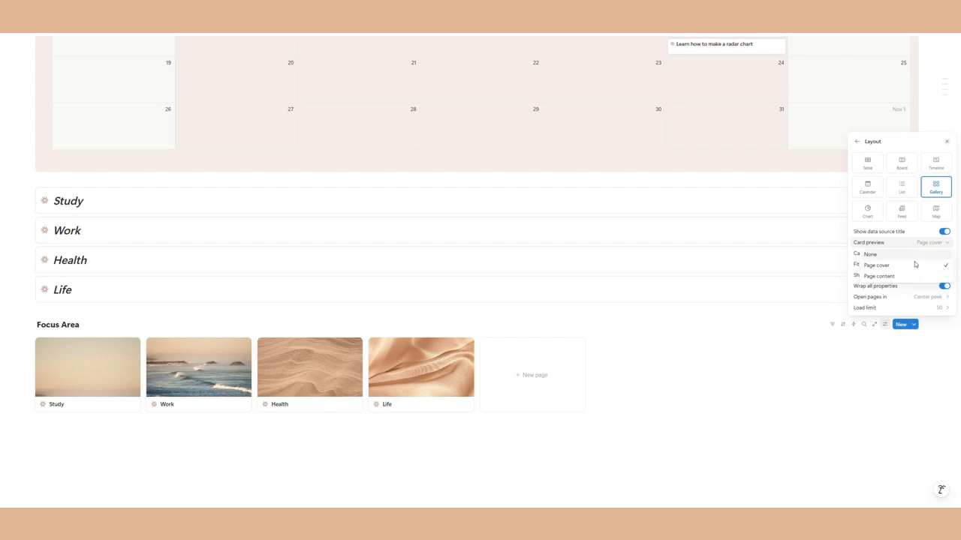
{"action": "left_click", "coordinate": [911, 276]}
{"action": "left_click", "coordinate": [916, 243]}
{"action": "left_click", "coordinate": [908, 265]}
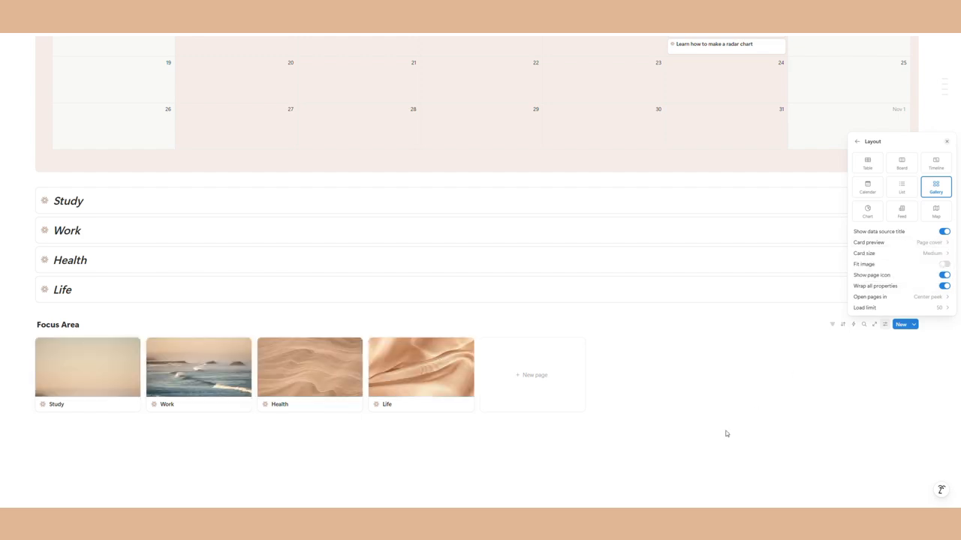
{"action": "left_click", "coordinate": [756, 412]}
Step: Move the Focus Area gallery into a column beside the calendar callout and widen the calendar column until the gallery shows two cards per row
{"action": "left_click_drag", "start_coordinate": [26, 324], "coordinate": [907, 159]}
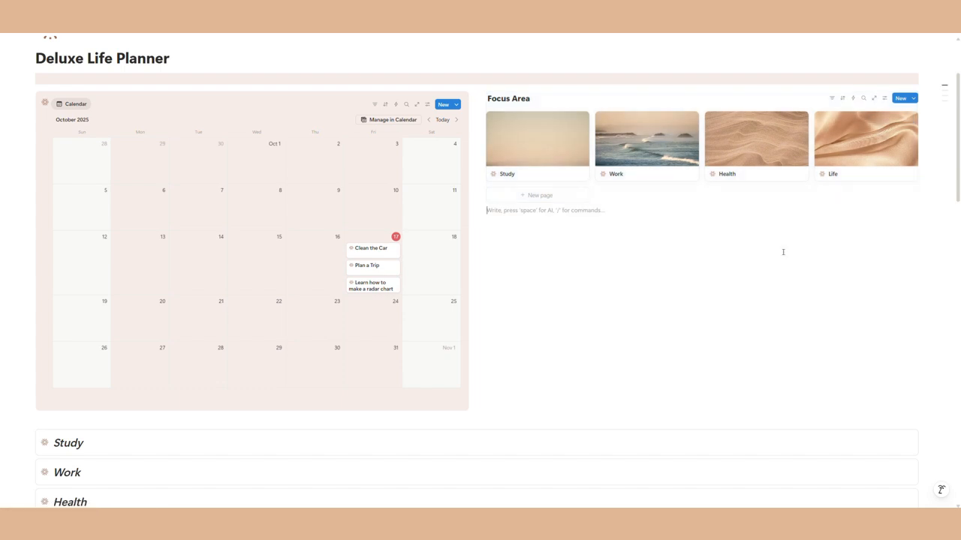
{"action": "left_click_drag", "start_coordinate": [474, 293], "coordinate": [616, 296]}
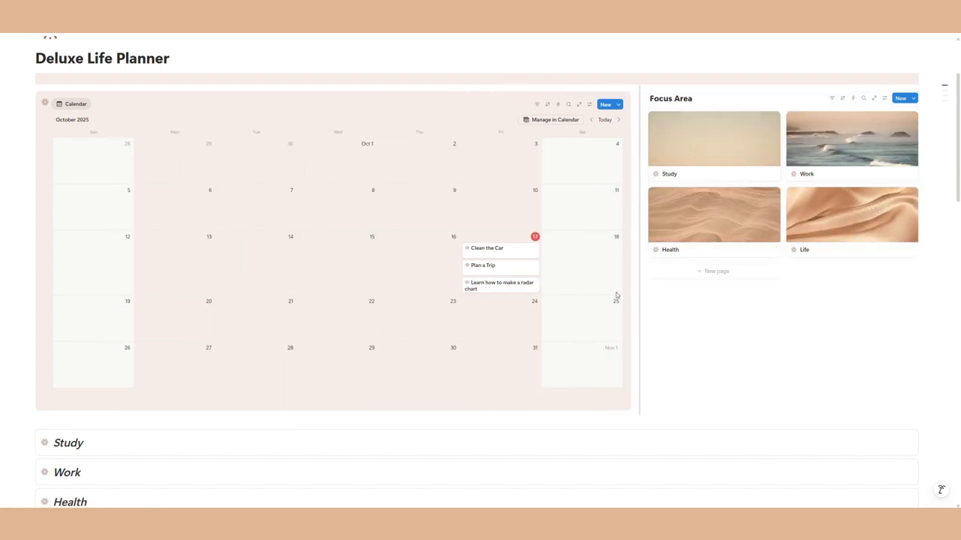
Step: Hide the Name property on the Focus Area gallery cards
{"action": "left_click", "coordinate": [884, 98]}
{"action": "left_click", "coordinate": [906, 152]}
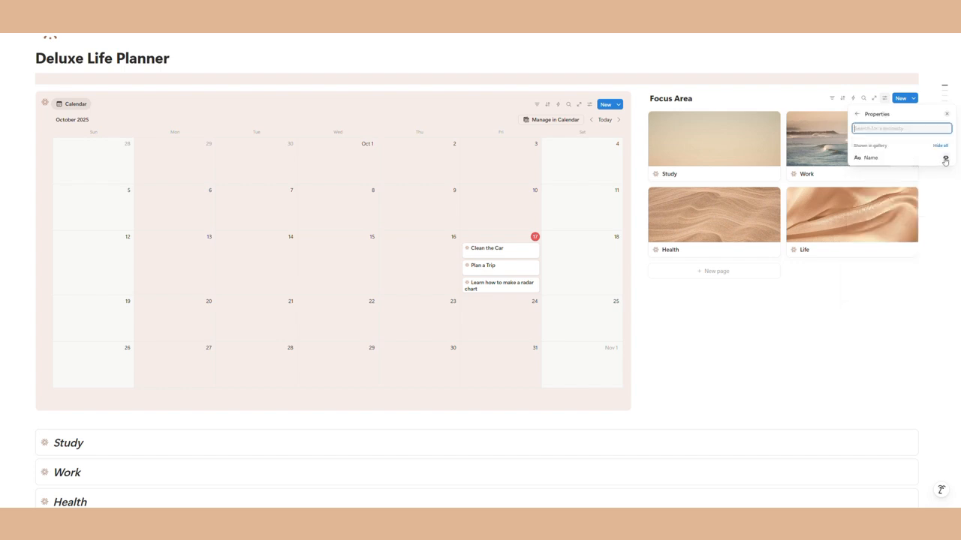
{"action": "left_click", "coordinate": [942, 161]}
{"action": "left_click", "coordinate": [678, 287]}
Step: Move the Study, Work, Health and Life callouts, stacked in that order, below the Focus Area gallery in the narrow column
{"action": "left_click", "coordinate": [698, 281]}
{"action": "scroll", "coordinate": [129, 322], "scroll_direction": "down", "scroll_amount": 2}
{"action": "left_click_drag", "start_coordinate": [27, 301], "coordinate": [686, 139]}
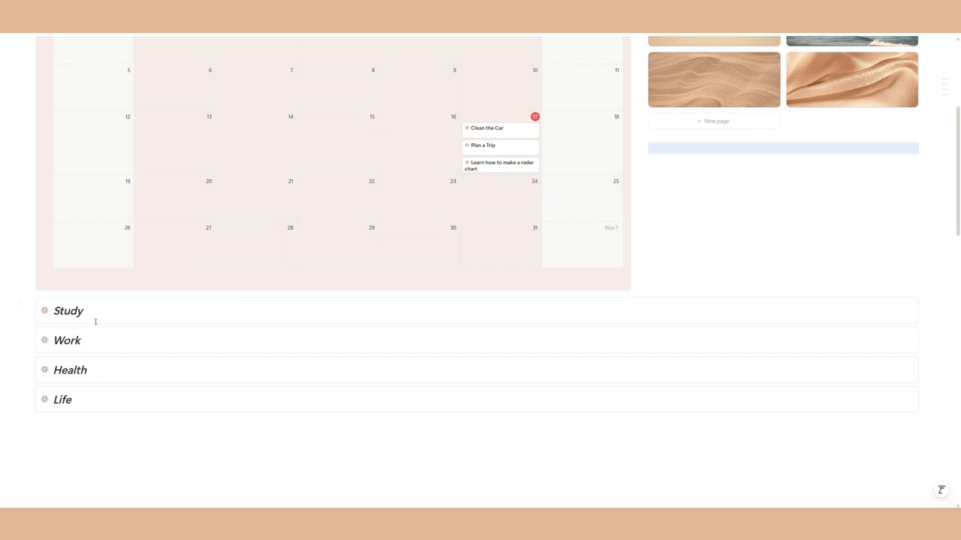
{"action": "left_click_drag", "start_coordinate": [30, 303], "coordinate": [673, 143]}
{"action": "mouse_move", "coordinate": [27, 309]}
{"action": "left_mouse_down"}
{"action": "mouse_move", "coordinate": [682, 195]}
{"action": "mouse_move", "coordinate": [691, 175]}
{"action": "left_mouse_up"}
{"action": "mouse_move", "coordinate": [30, 311]}
{"action": "left_mouse_down"}
{"action": "mouse_move", "coordinate": [332, 284]}
{"action": "mouse_move", "coordinate": [698, 232]}
{"action": "mouse_move", "coordinate": [684, 204]}
{"action": "left_mouse_up"}
{"action": "mouse_move", "coordinate": [29, 304]}
{"action": "left_mouse_down"}
{"action": "mouse_move", "coordinate": [677, 232]}
{"action": "mouse_move", "coordinate": [686, 241]}
{"action": "left_mouse_up"}
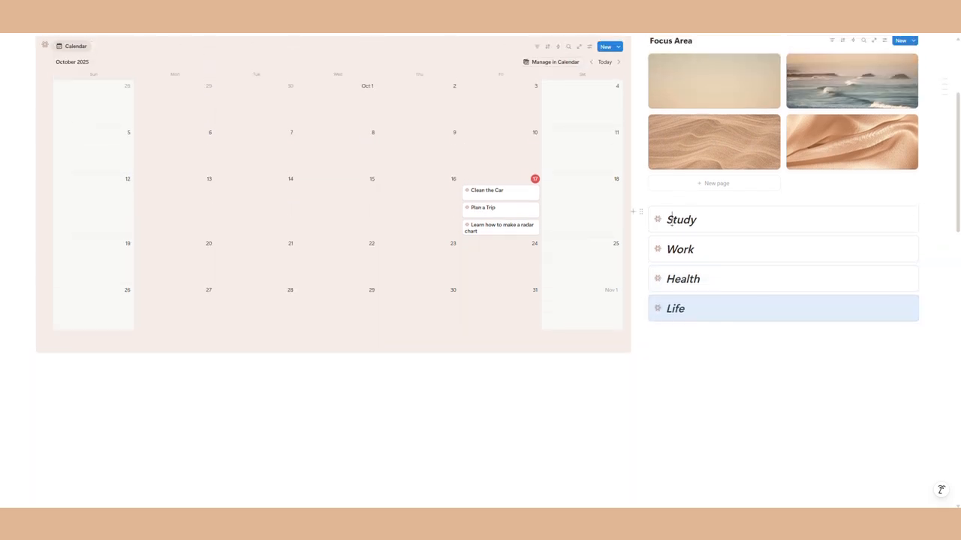
Step: Centre the Study, Work, Health and Life headings within their callouts using leading spaces
{"action": "left_click", "coordinate": [672, 222]}
{"action": "key", "text": "BackSpace"}
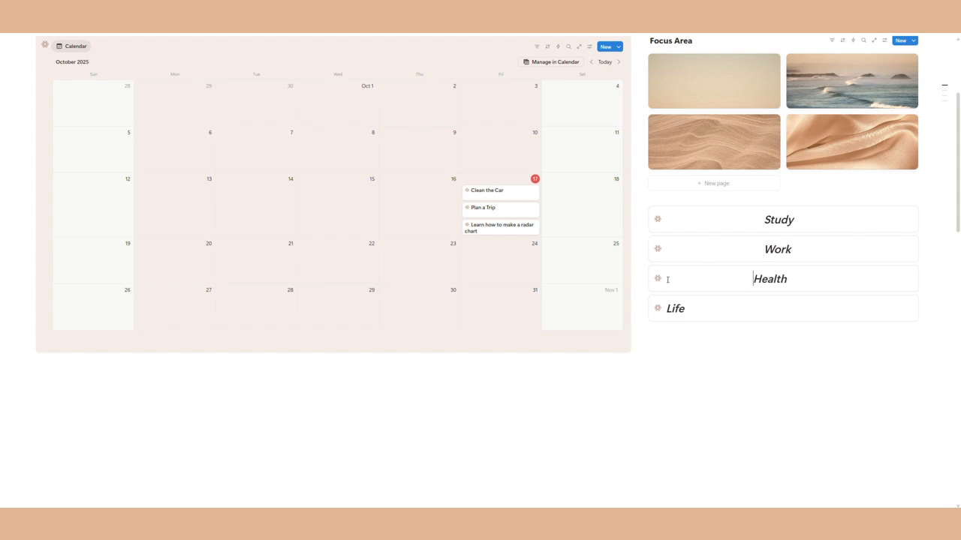
{"action": "key", "text": "BackSpace"}
{"action": "left_click", "coordinate": [667, 314]}
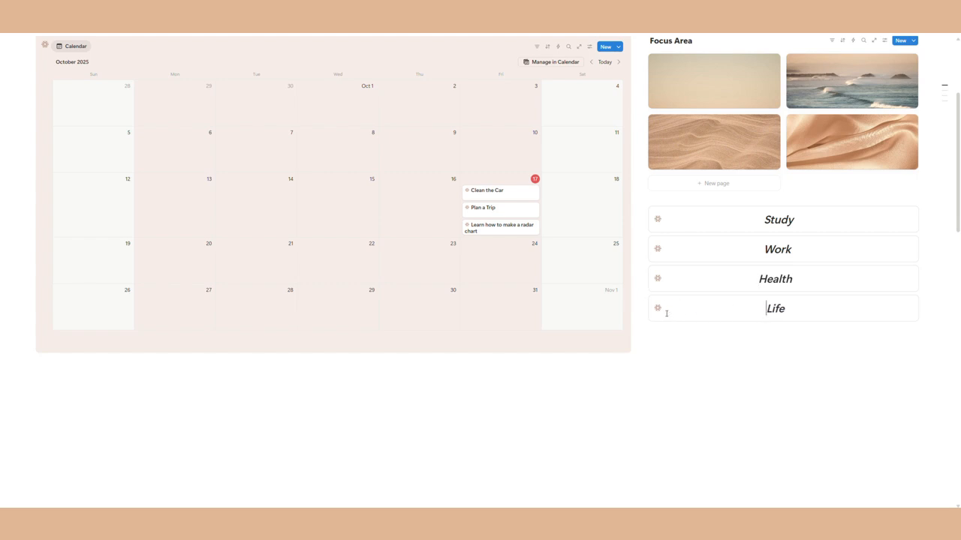
Step: Duplicate the pink-beige strip under the page title and move the copy below the calendar and gallery columns
{"action": "scroll", "coordinate": [666, 309], "scroll_direction": "up", "scroll_amount": 3}
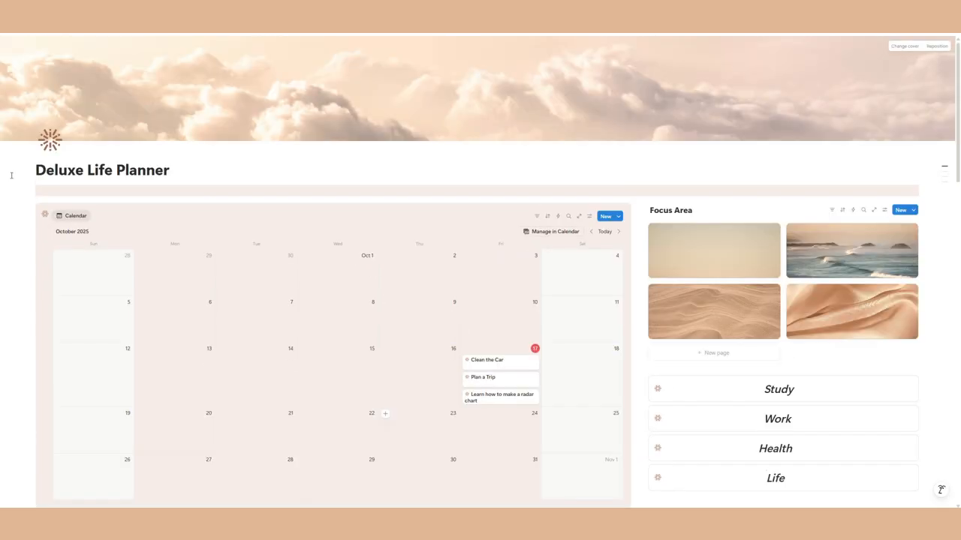
{"action": "left_click", "coordinate": [30, 192]}
{"action": "left_click", "coordinate": [52, 188]}
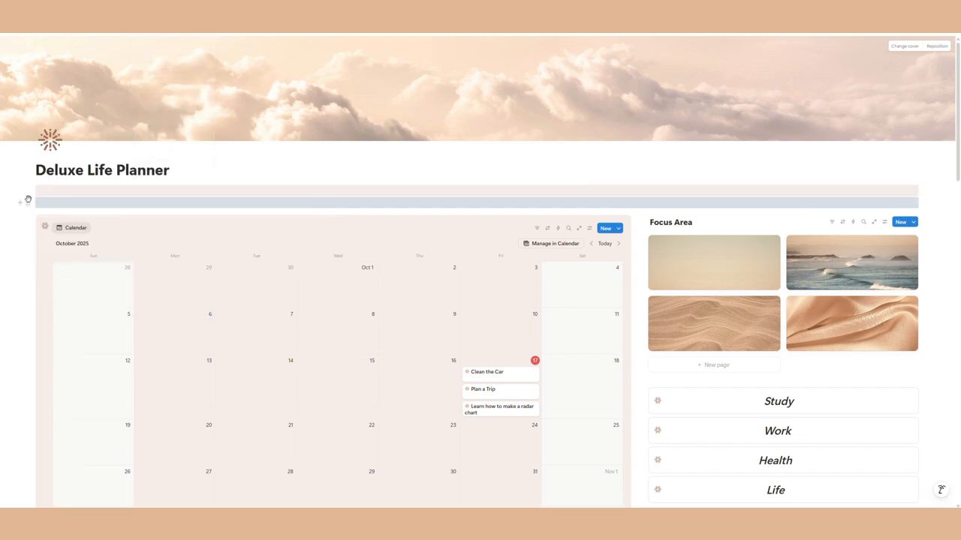
{"action": "scroll", "coordinate": [86, 309], "scroll_direction": "down", "scroll_amount": 3}
{"action": "left_click_drag", "start_coordinate": [55, 292], "coordinate": [55, 294]}
Step: Duplicate the Study callout and undo nesting the copy inside the other Study callout
{"action": "left_click", "coordinate": [296, 382]}
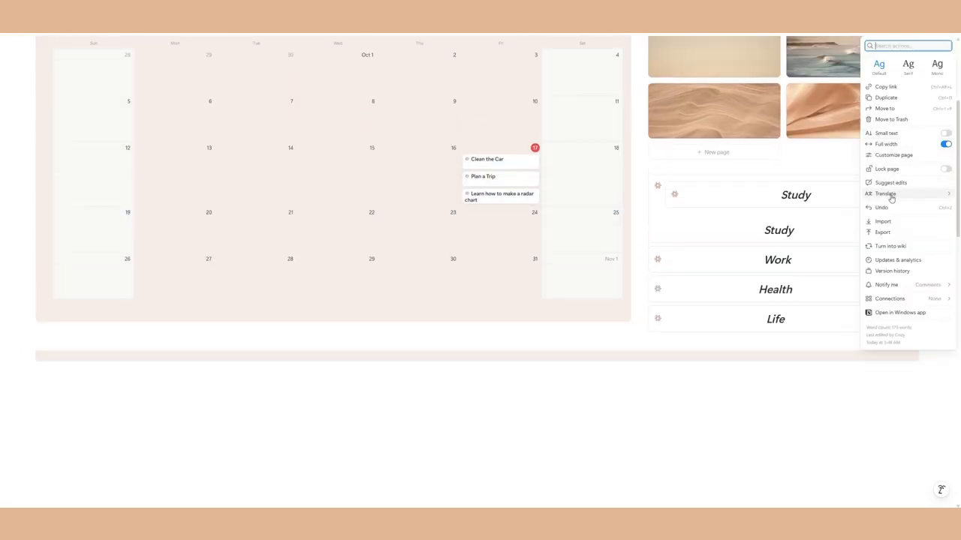
{"action": "left_click", "coordinate": [890, 207]}
Step: Insert an empty callout below the lower pink-beige strip and give it a plain white background
{"action": "left_click", "coordinate": [551, 374]}
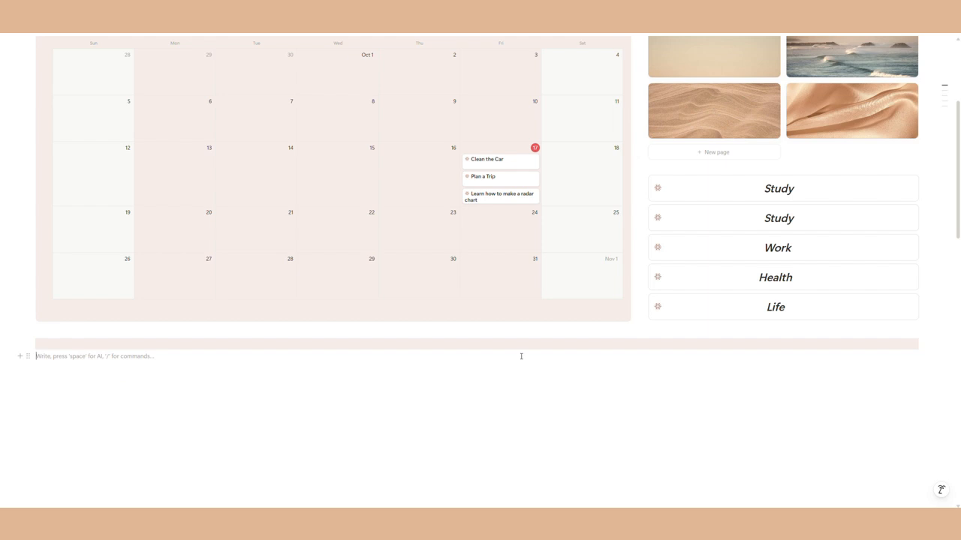
{"action": "type", "text": "/ca"}
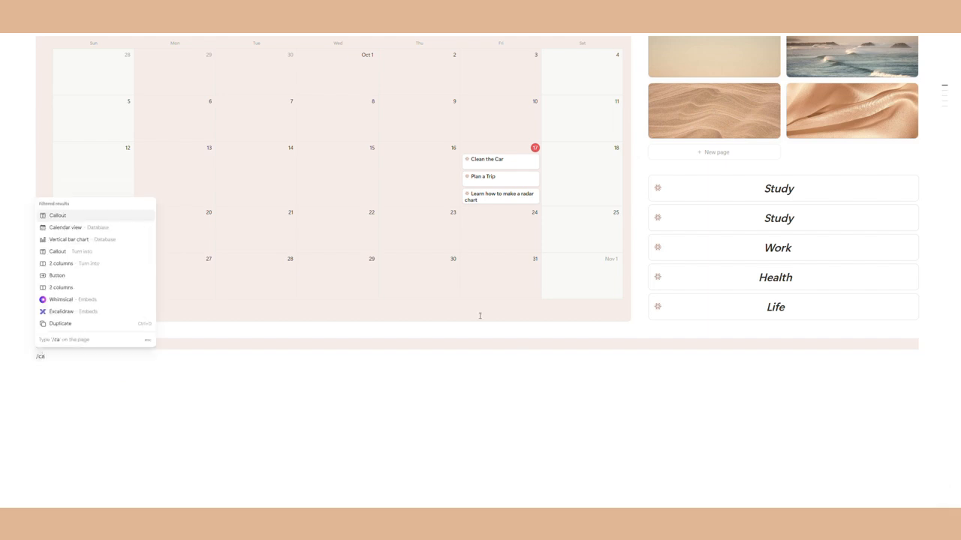
{"action": "left_click", "coordinate": [67, 216]}
{"action": "left_click", "coordinate": [26, 357]}
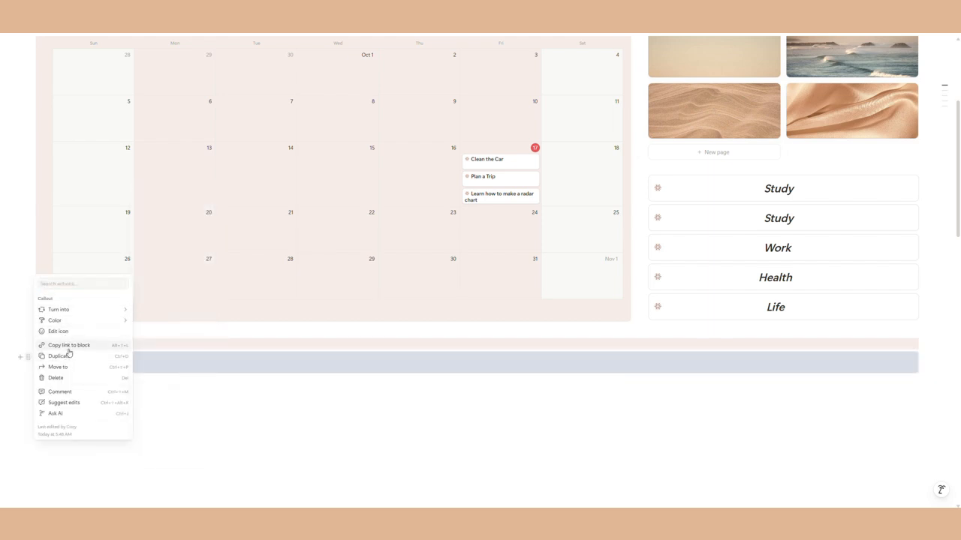
{"action": "left_click", "coordinate": [63, 335]}
{"action": "key", "text": "Escape"}
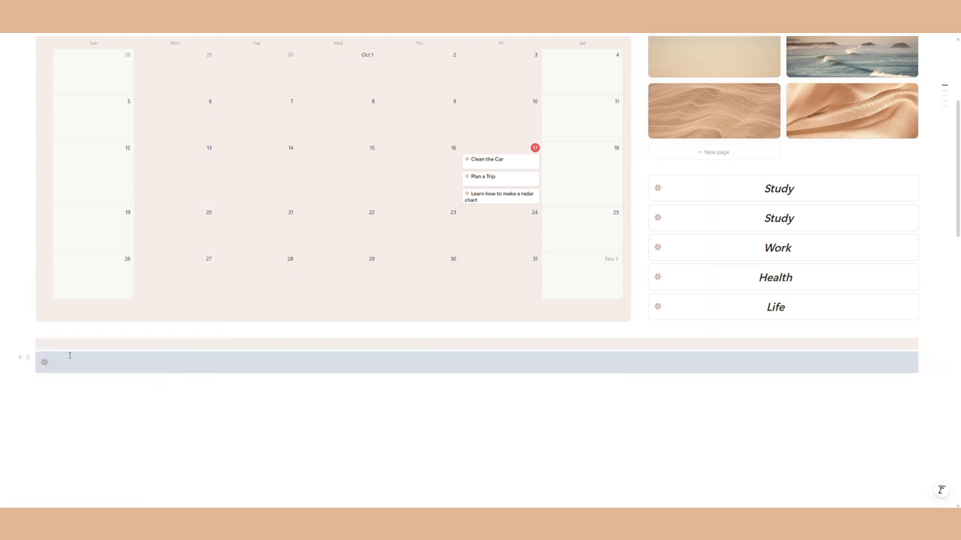
{"action": "left_click", "coordinate": [27, 358]}
{"action": "mouse_move", "coordinate": [121, 322]}
{"action": "left_click", "coordinate": [171, 354]}
Step: Write "Be the change you want to see –" in the new callout
{"action": "left_click", "coordinate": [139, 363]}
{"action": "type", "text": "B"}
{"action": "key", "text": "Caps_Lock"}
{"action": "type", "text": "e the cha"}
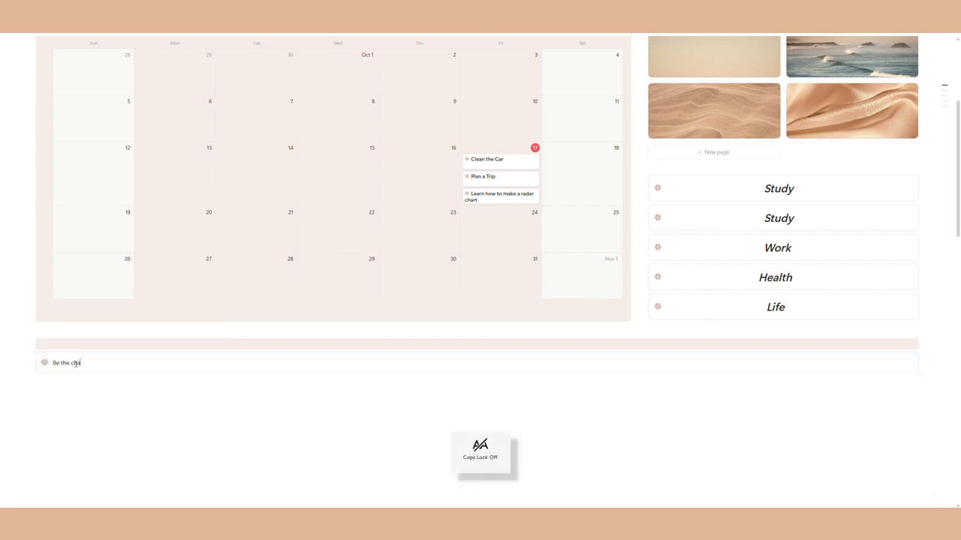
{"action": "type", "text": "nge you want to see –"}
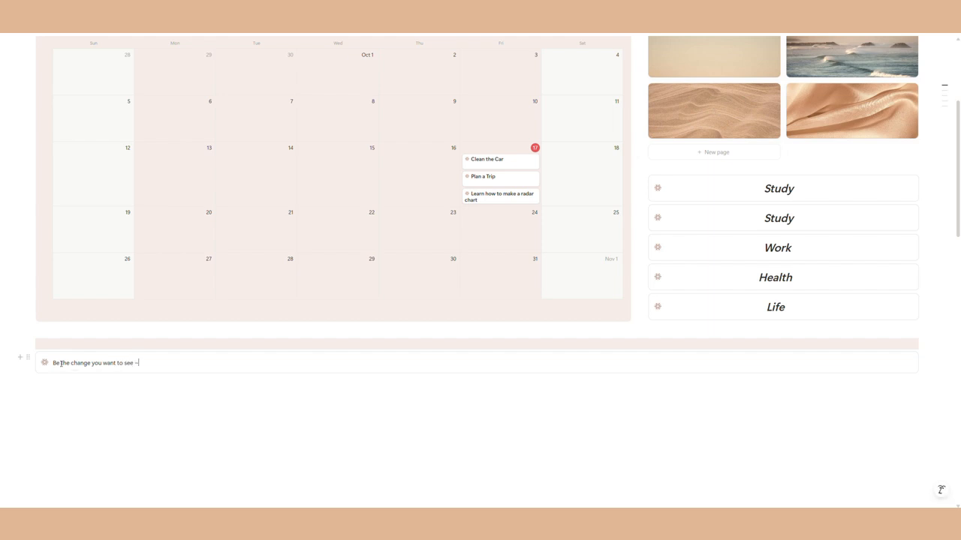
Step: Indent the quote with leading spaces and colour its text brown
{"action": "left_click", "coordinate": [54, 364]}
{"action": "double_click", "coordinate": [106, 367]}
{"action": "mouse_move", "coordinate": [204, 366]}
{"action": "left_mouse_down"}
{"action": "mouse_move", "coordinate": [140, 367]}
{"action": "mouse_move", "coordinate": [193, 366]}
{"action": "left_mouse_up"}
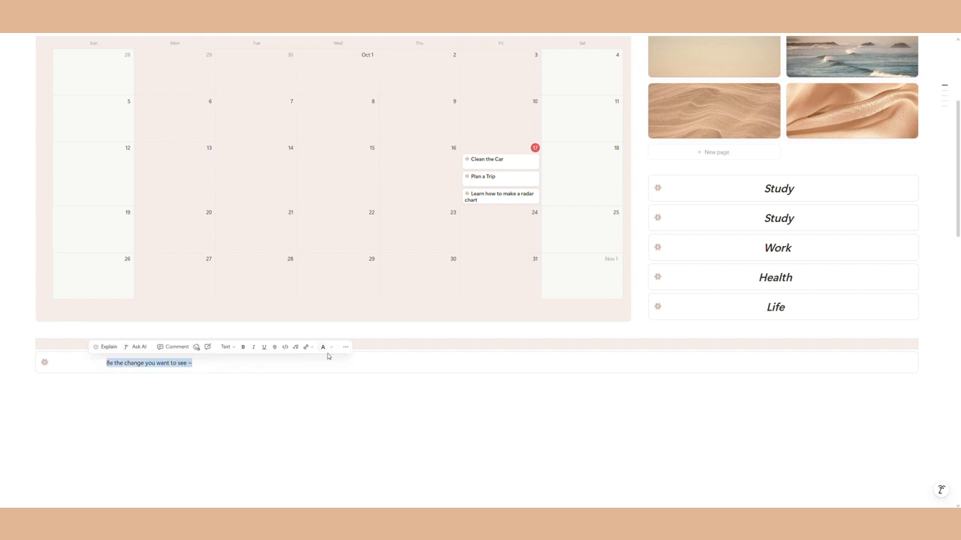
{"action": "left_click", "coordinate": [323, 346]}
{"action": "left_click", "coordinate": [352, 400]}
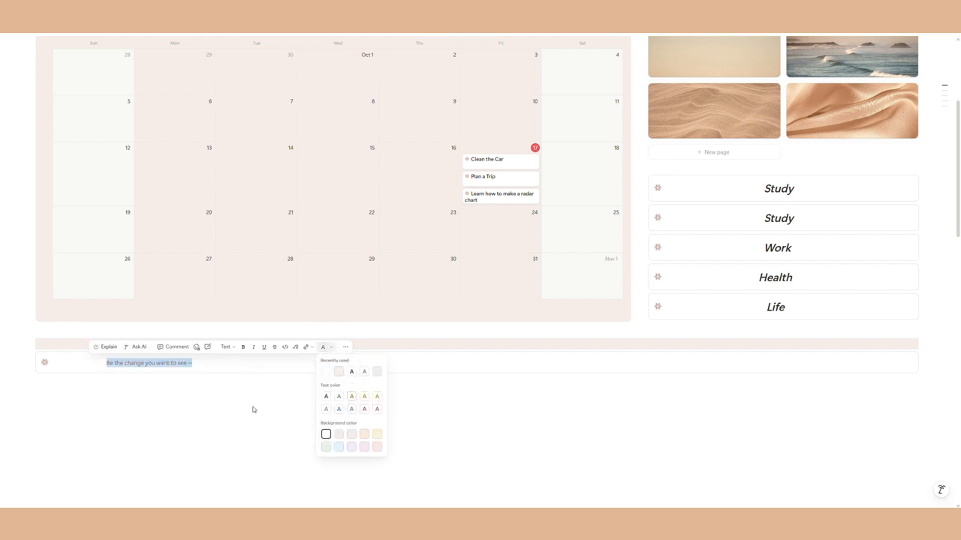
{"action": "left_click", "coordinate": [253, 410]}
Step: Try placing the quote callout in the narrowed second column of a new two-column layout
{"action": "left_click", "coordinate": [59, 395]}
{"action": "type", "text": "/co"}
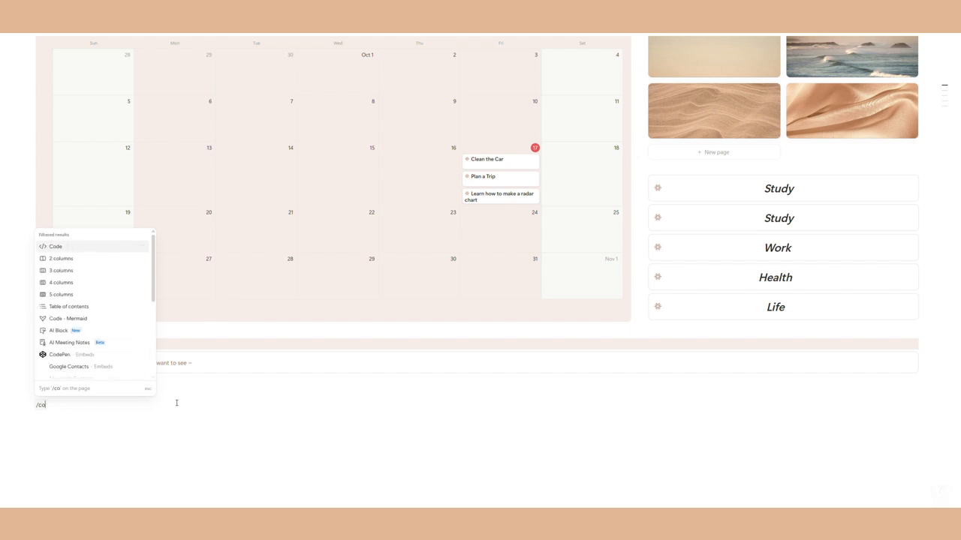
{"action": "left_click", "coordinate": [75, 258]}
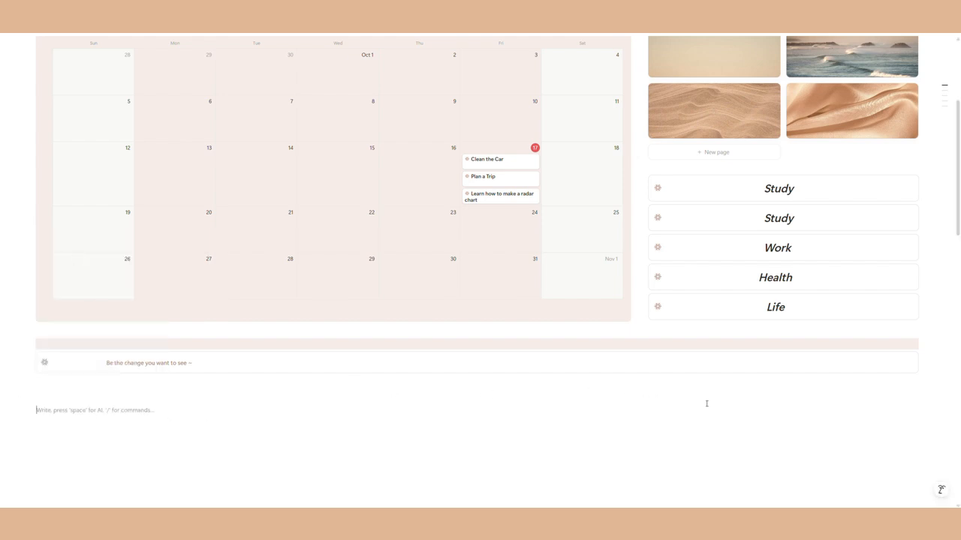
{"action": "left_click_drag", "start_coordinate": [27, 357], "coordinate": [562, 420]}
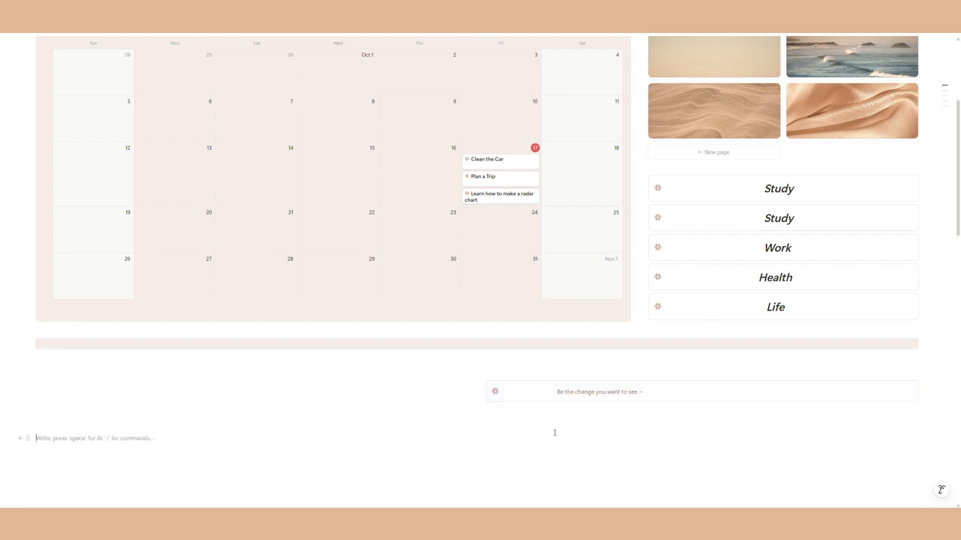
{"action": "scroll", "coordinate": [510, 406], "scroll_direction": "down", "scroll_amount": 3}
{"action": "left_click_drag", "start_coordinate": [475, 207], "coordinate": [691, 232]}
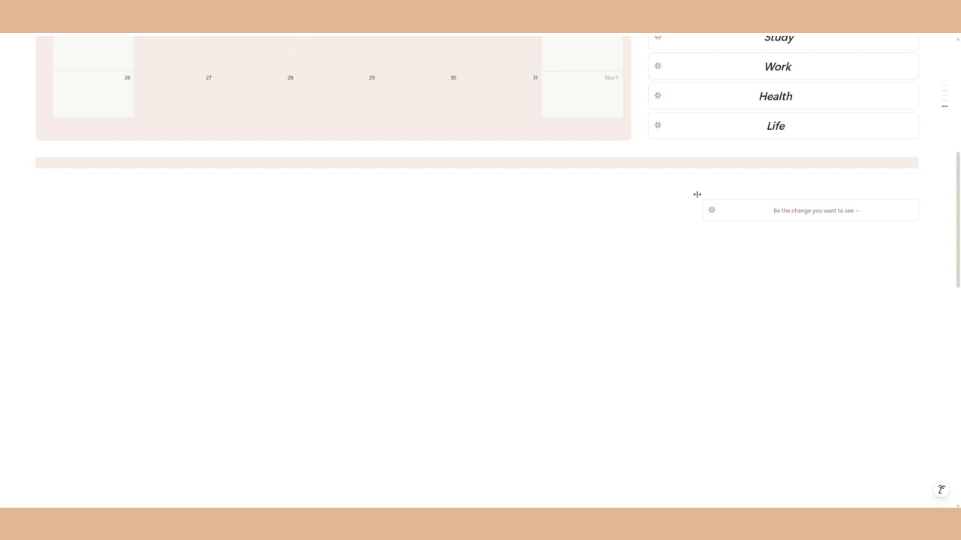
{"action": "left_click", "coordinate": [672, 184]}
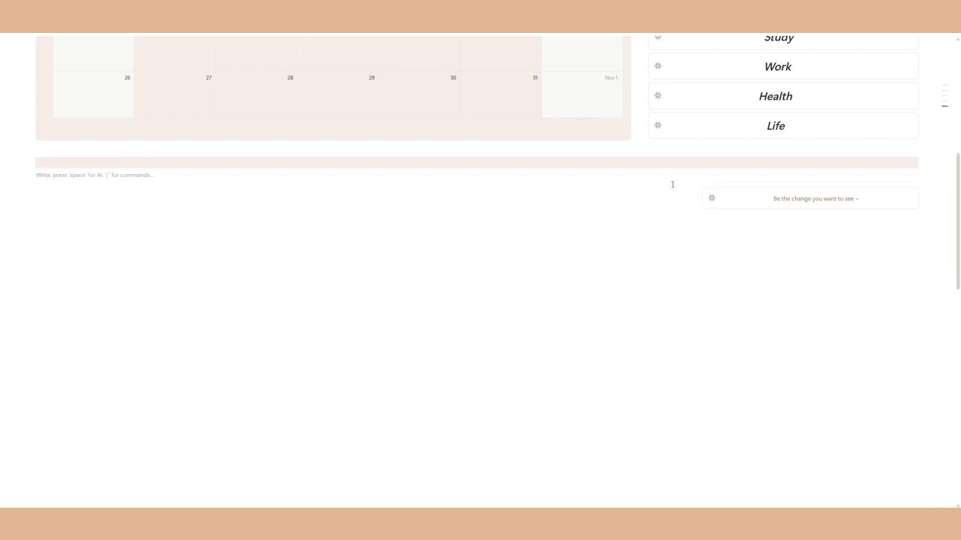
{"action": "key", "text": "BackSpace"}
{"action": "key", "text": "BackSpace"}
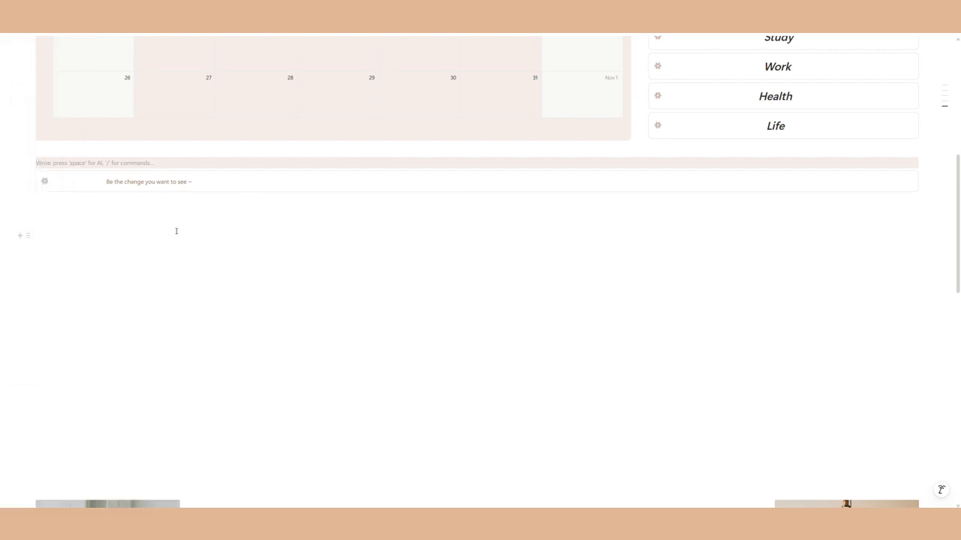
Step: Place the duplicate Study callout beside the quote callout and put a copy of the Work callout between them
{"action": "scroll", "coordinate": [177, 235], "scroll_direction": "up", "scroll_amount": 3}
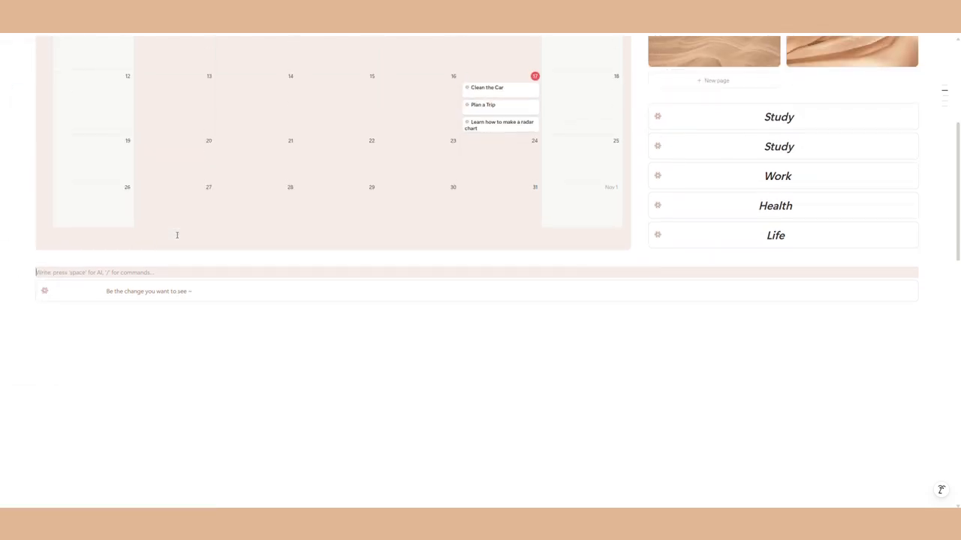
{"action": "left_click_drag", "start_coordinate": [640, 140], "coordinate": [29, 290]}
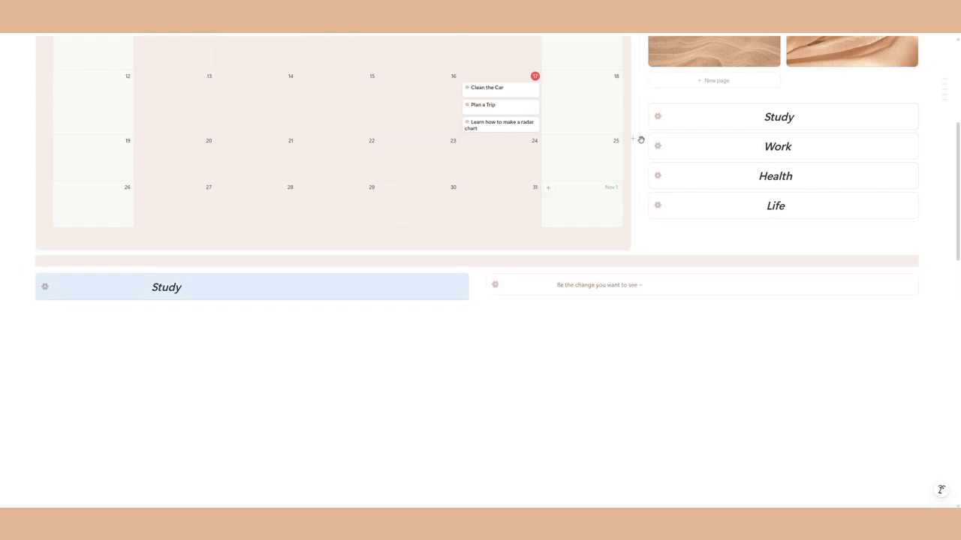
{"action": "left_click", "coordinate": [640, 146]}
{"action": "left_click", "coordinate": [589, 135]}
{"action": "left_click_drag", "start_coordinate": [641, 176], "coordinate": [469, 296]}
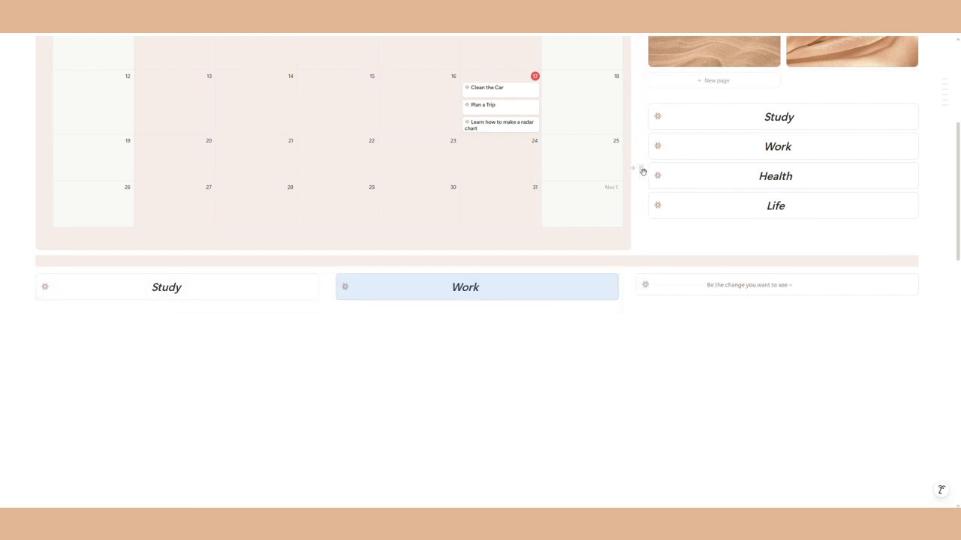
{"action": "mouse_move", "coordinate": [641, 171]}
{"action": "left_mouse_down"}
{"action": "mouse_move", "coordinate": [629, 281]}
{"action": "mouse_move", "coordinate": [618, 285]}
{"action": "mouse_move", "coordinate": [640, 282]}
{"action": "left_mouse_up"}
{"action": "left_click", "coordinate": [951, 32]}
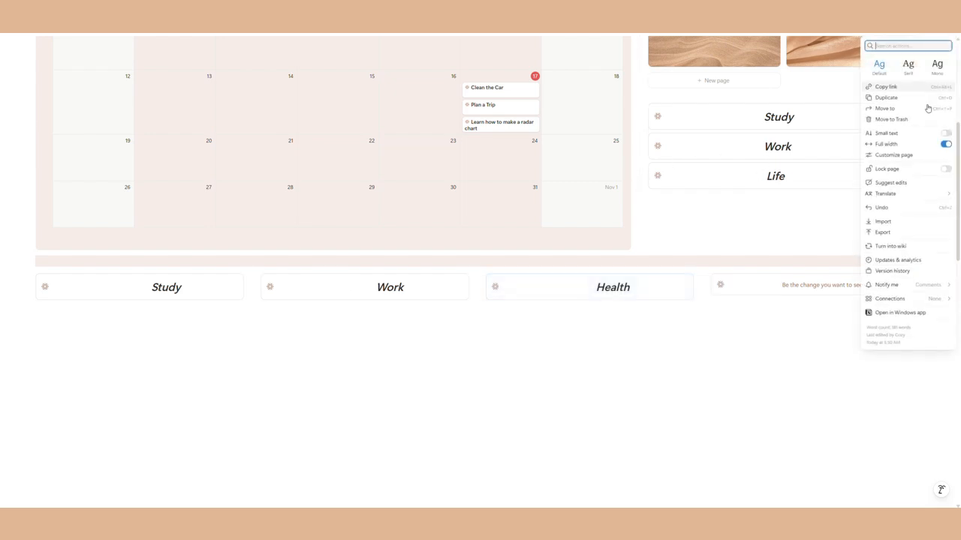
{"action": "left_click", "coordinate": [886, 210]}
Step: Duplicate the Health and Life callouts and place the copies between the Work copy and the quote callout in the lower row
{"action": "left_click", "coordinate": [641, 167]}
{"action": "left_click", "coordinate": [639, 173]}
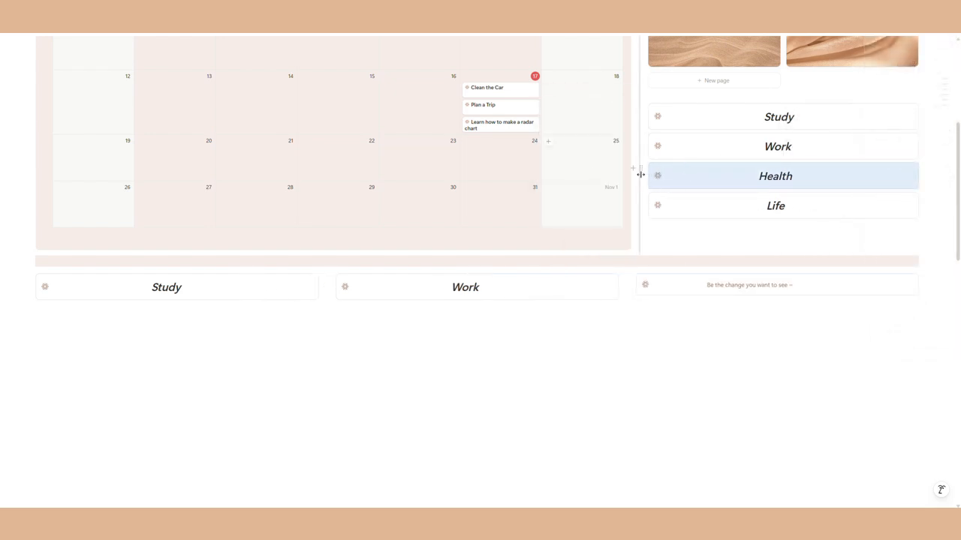
{"action": "left_click", "coordinate": [639, 168]}
{"action": "left_click", "coordinate": [579, 170]}
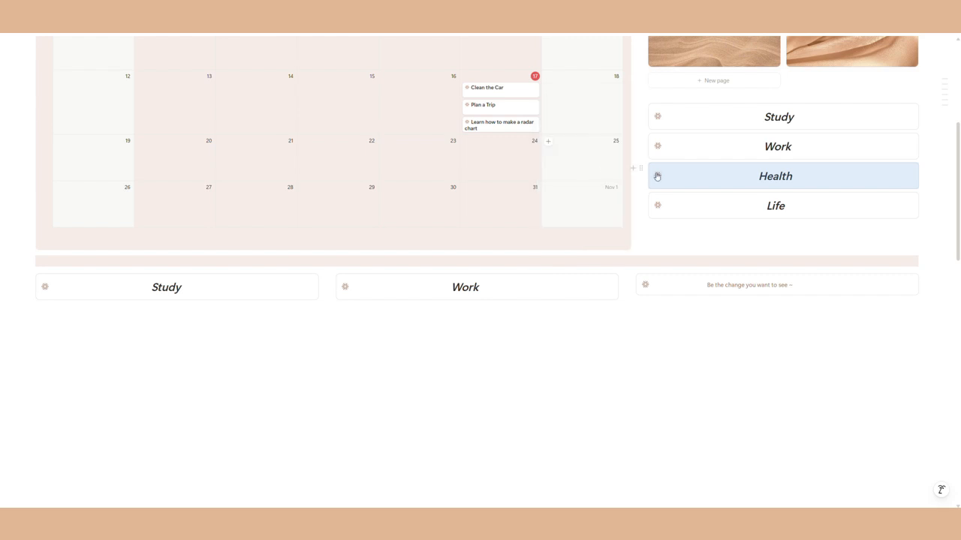
{"action": "left_click", "coordinate": [682, 271]}
{"action": "left_click", "coordinate": [640, 175]}
{"action": "left_click", "coordinate": [594, 165]}
{"action": "left_click_drag", "start_coordinate": [641, 200], "coordinate": [614, 299]}
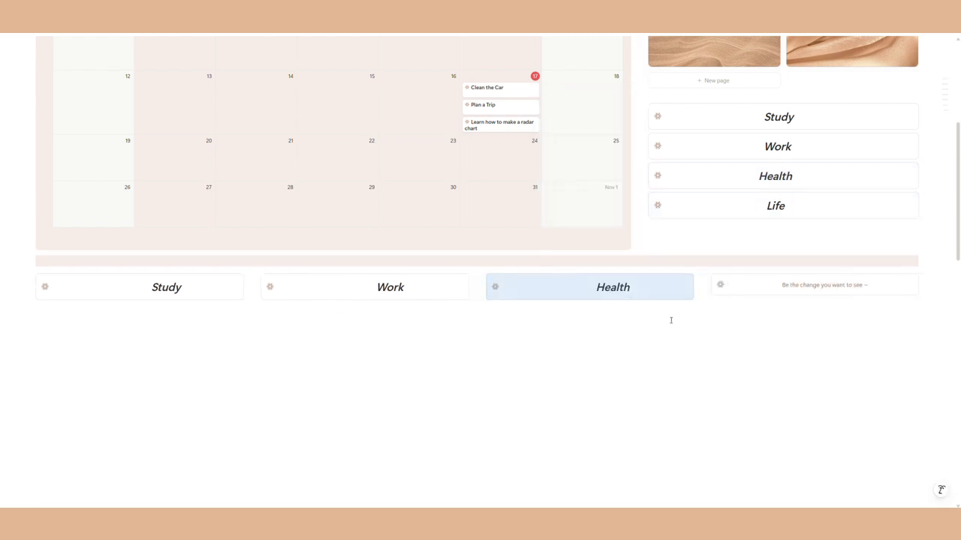
{"action": "left_click", "coordinate": [640, 196]}
{"action": "left_click_drag", "start_coordinate": [642, 228], "coordinate": [696, 295]}
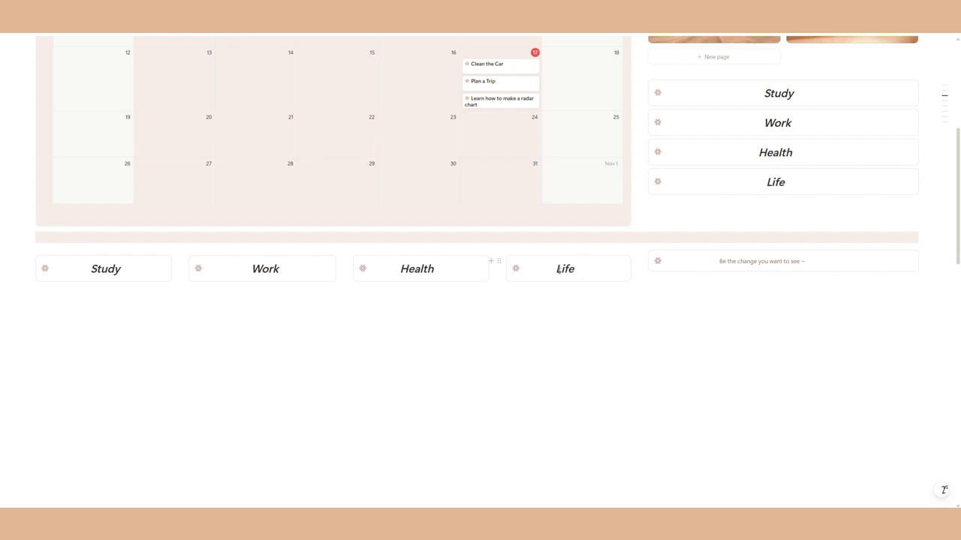
Step: Duplicate the Focus Area gallery with its content and move the copy below the lower row of Study, Work, Health and Life callouts
{"action": "scroll", "coordinate": [558, 271], "scroll_direction": "up", "scroll_amount": 5}
{"action": "left_click", "coordinate": [708, 166]}
{"action": "left_click", "coordinate": [729, 244]}
{"action": "left_click", "coordinate": [640, 166]}
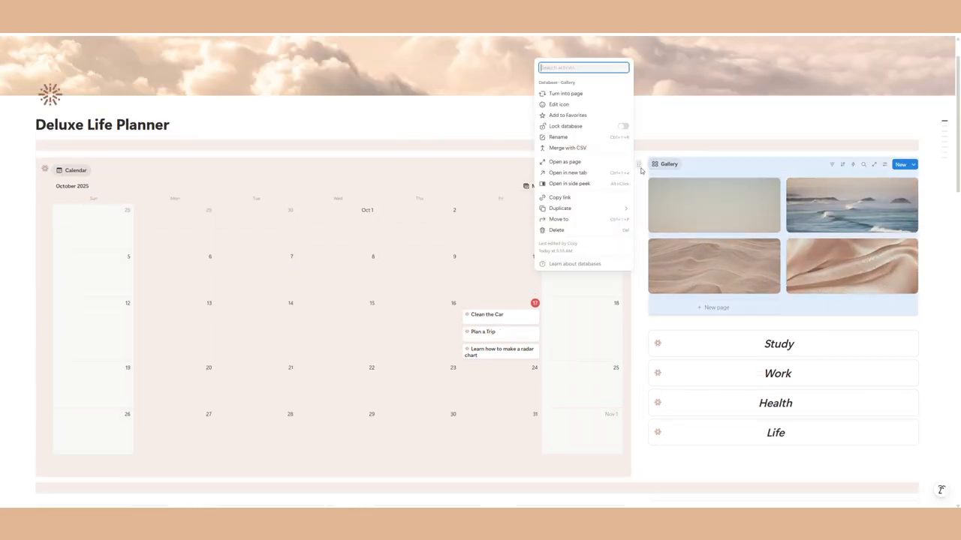
{"action": "mouse_move", "coordinate": [575, 209]}
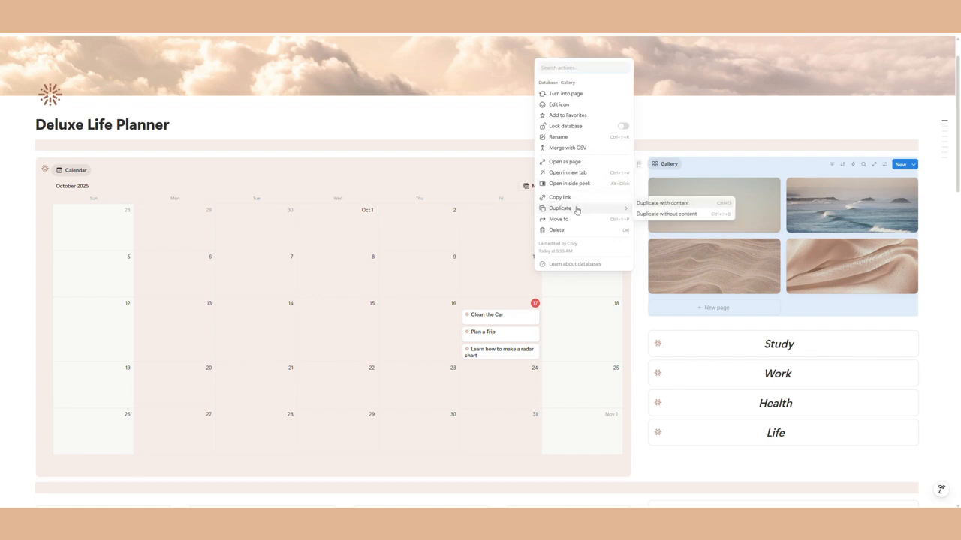
{"action": "left_click", "coordinate": [661, 203]}
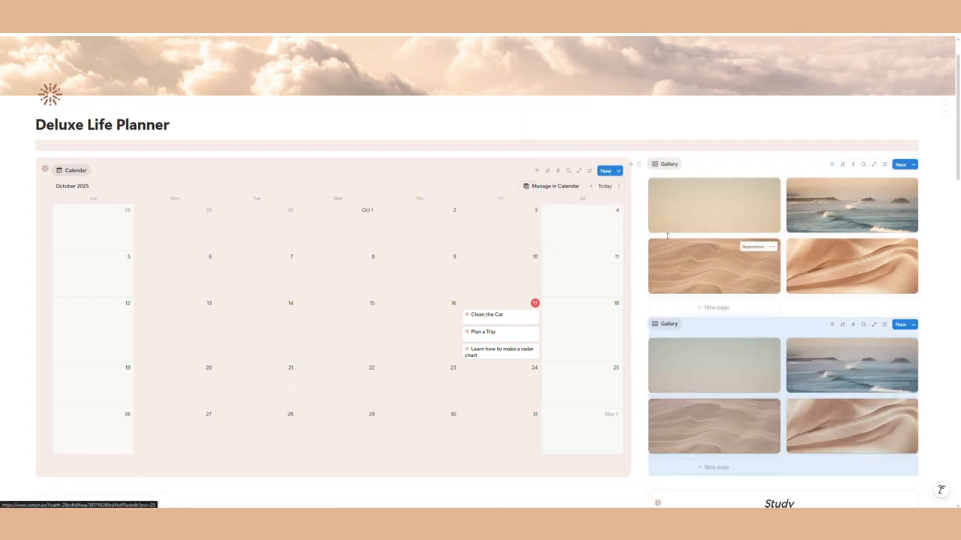
{"action": "scroll", "coordinate": [663, 150], "scroll_direction": "down", "scroll_amount": 3}
{"action": "left_click_drag", "start_coordinate": [640, 225], "coordinate": [348, 214]}
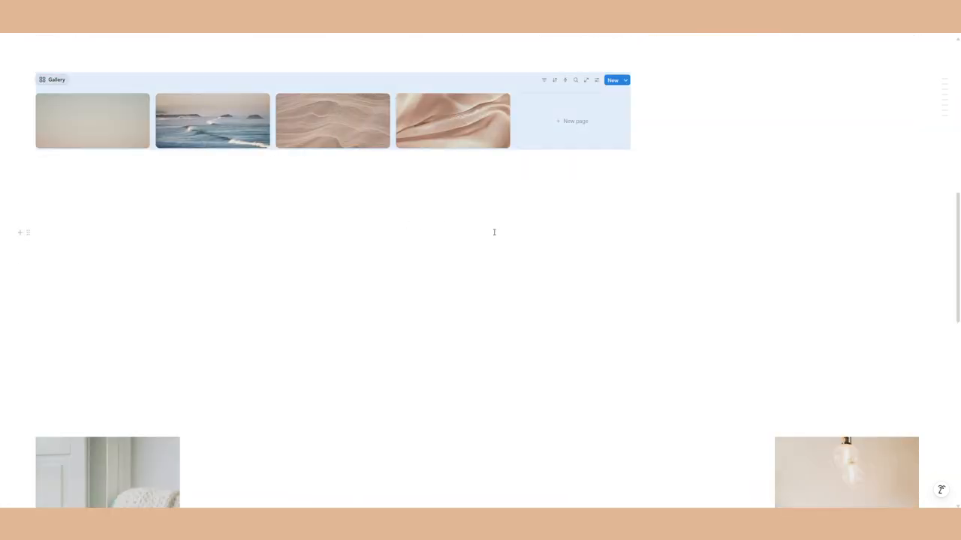
Step: Remove the empty blocks between the lower row of section callouts and the duplicated gallery so the gallery sits directly beneath them
{"action": "scroll", "coordinate": [488, 232], "scroll_direction": "up", "scroll_amount": 3}
{"action": "left_click", "coordinate": [333, 225]}
{"action": "left_click", "coordinate": [262, 224]}
{"action": "key", "text": "BackSpace"}
{"action": "key", "text": "BackSpace"}
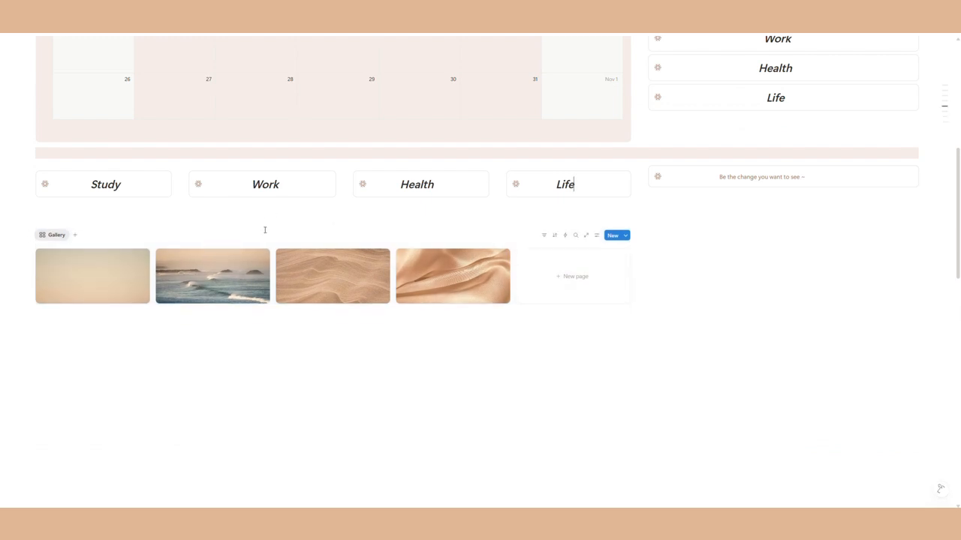
{"action": "type", "text": "ee"}
{"action": "left_click", "coordinate": [41, 210]}
{"action": "key", "text": "BackSpace"}
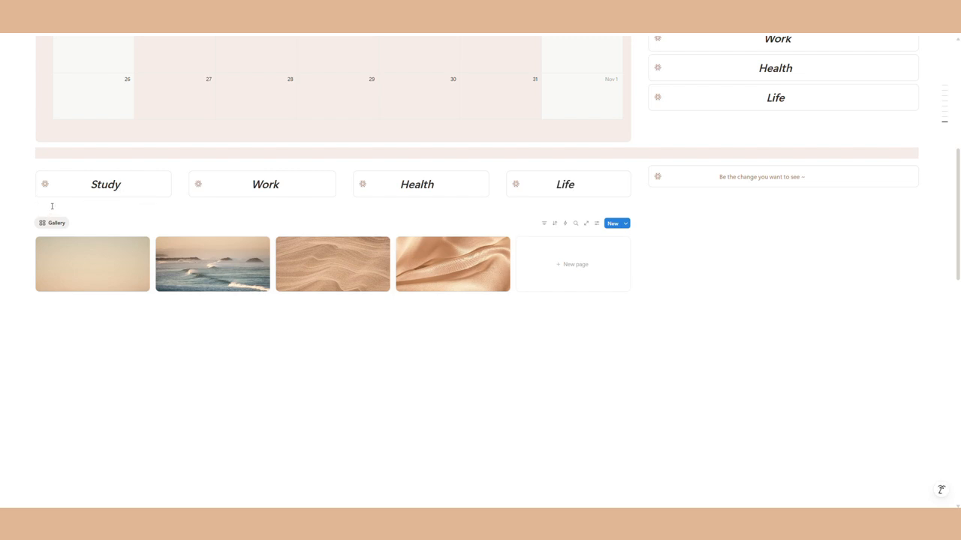
{"action": "left_click", "coordinate": [78, 211]}
{"action": "mouse_move", "coordinate": [27, 222]}
{"action": "left_mouse_down"}
{"action": "mouse_move", "coordinate": [30, 200]}
{"action": "mouse_move", "coordinate": [33, 218]}
{"action": "left_mouse_up"}
{"action": "left_click", "coordinate": [106, 211]}
{"action": "key", "text": "BackSpace"}
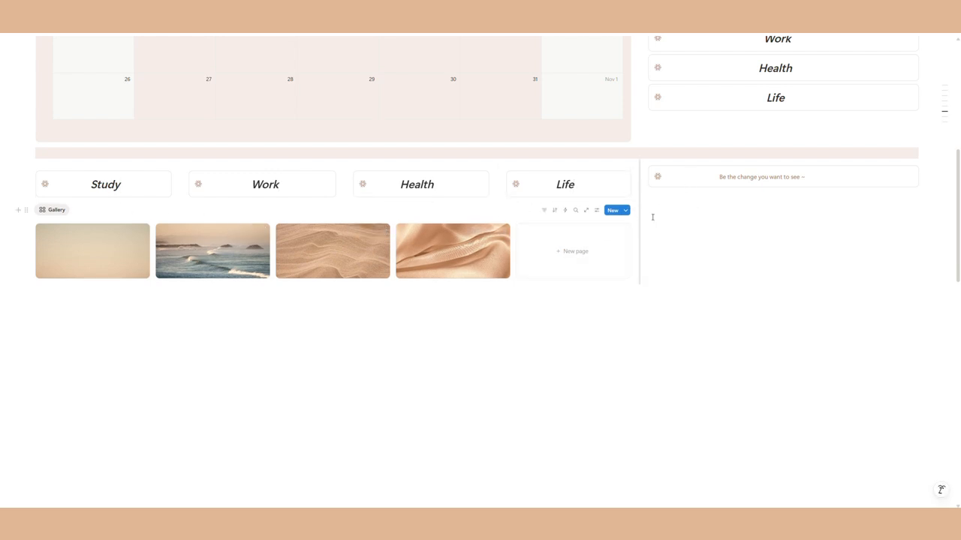
Step: Push the quote down inside its callout by inserting blank lines above the text
{"action": "left_click", "coordinate": [719, 177]}
{"action": "key", "text": "Return"}
{"action": "key", "text": "Return"}
{"action": "key", "text": "Return"}
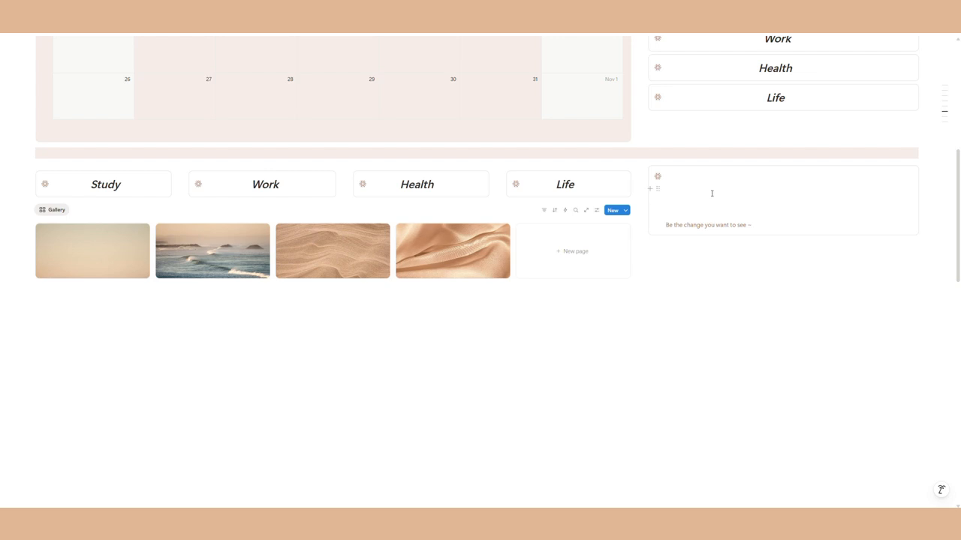
{"action": "key", "text": "BackSpace"}
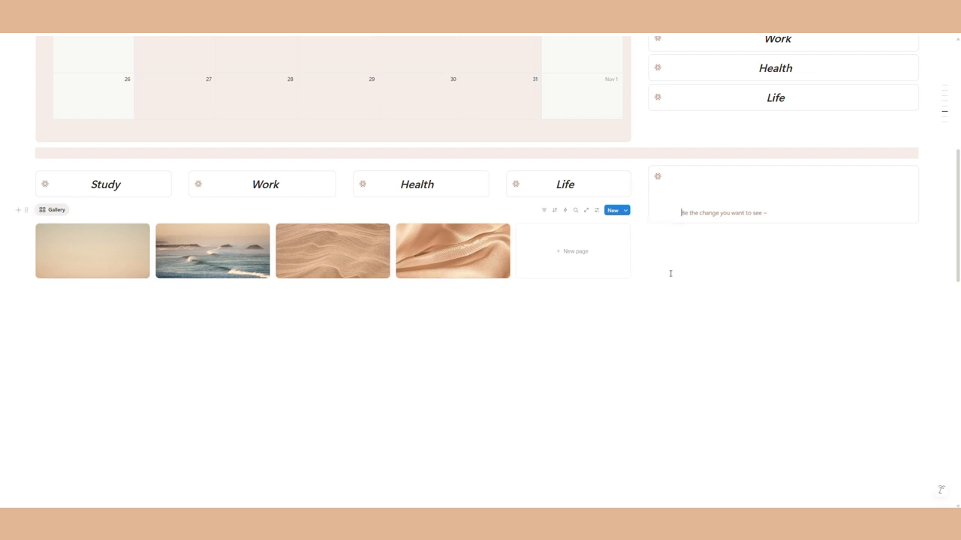
Step: Pad the quote callout with blank lines and turn "Be the change you want to see ~" into a Heading 3
{"action": "key", "text": "Return"}
{"action": "key", "text": "Return"}
{"action": "key", "text": "BackSpace"}
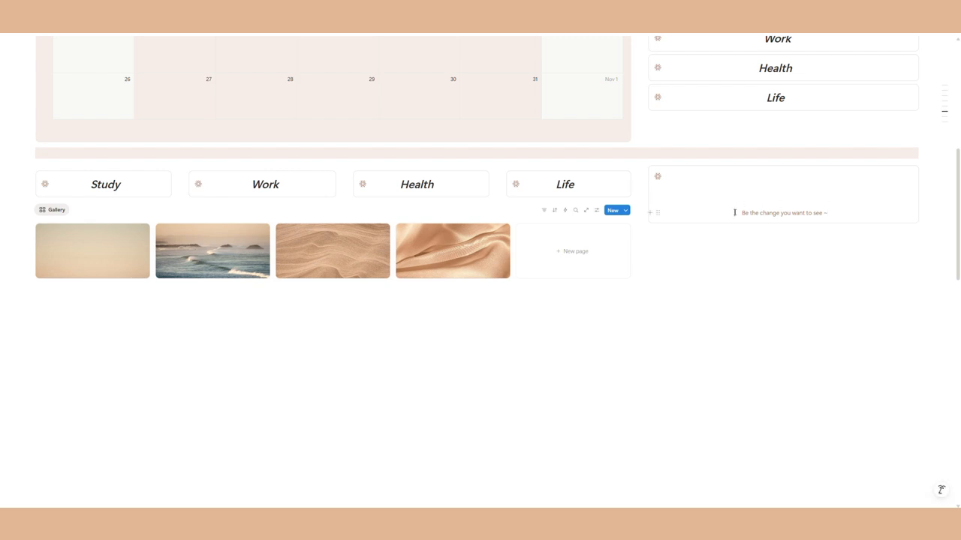
{"action": "left_click_drag", "start_coordinate": [734, 224], "coordinate": [826, 225]}
{"action": "left_click", "coordinate": [815, 209]}
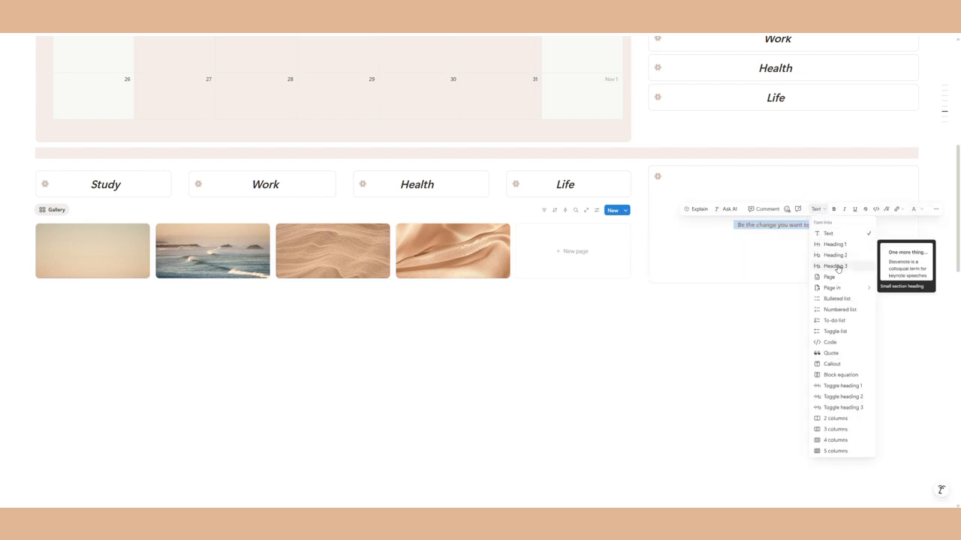
{"action": "left_click", "coordinate": [839, 267]}
{"action": "left_click", "coordinate": [752, 232]}
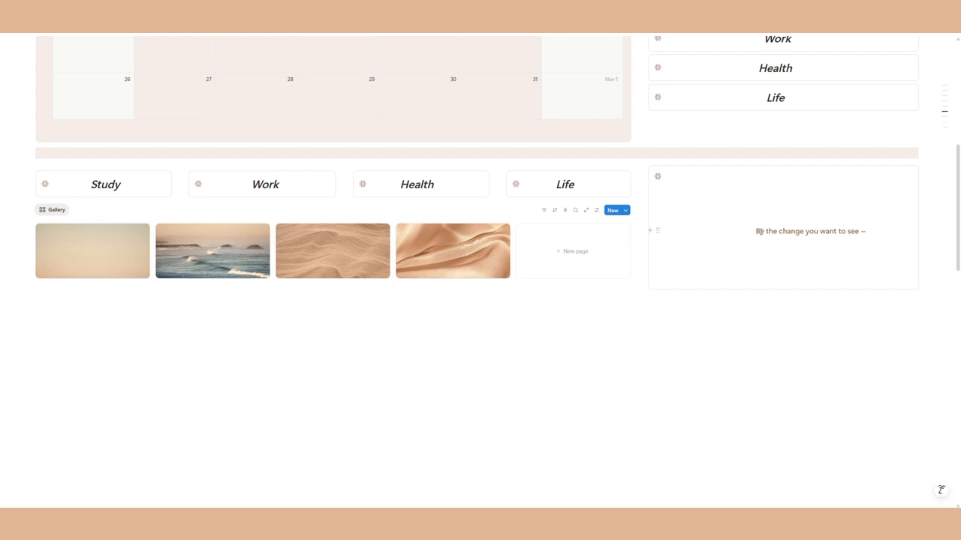
Step: Remove excess leading spaces before the quote so it sits centred in its callout
{"action": "key", "text": "BackSpace"}
{"action": "key", "text": "BackSpace"}
{"action": "key", "text": "BackSpace"}
{"action": "key", "text": "BackSpace"}
{"action": "key", "text": "BackSpace"}
{"action": "key", "text": "BackSpace"}
{"action": "key", "text": "BackSpace"}
{"action": "key", "text": "BackSpace"}
{"action": "key", "text": "BackSpace"}
{"action": "key", "text": "BackSpace"}
{"action": "key", "text": "BackSpace"}
{"action": "key", "text": "BackSpace"}
{"action": "key", "text": "BackSpace"}
{"action": "key", "text": "BackSpace"}
{"action": "key", "text": "BackSpace"}
{"action": "key", "text": "BackSpace"}
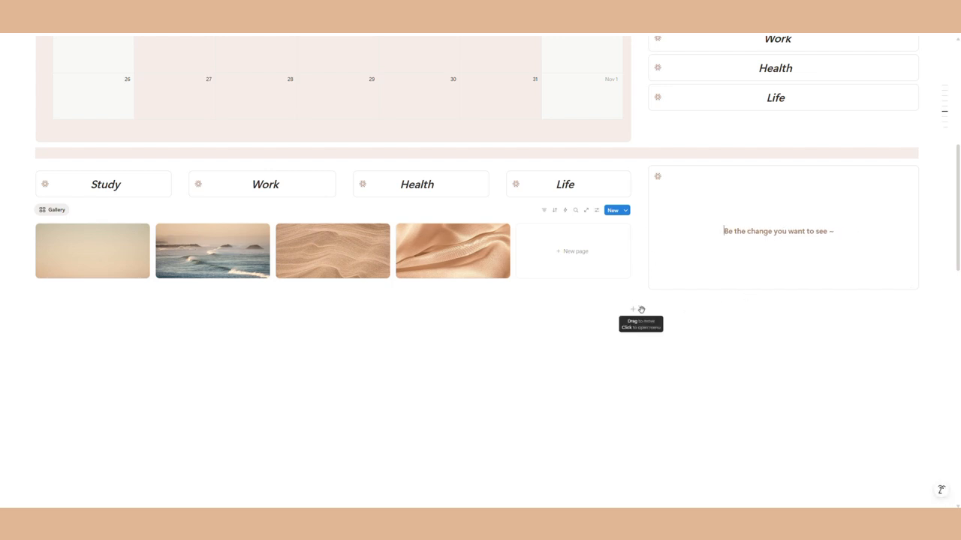
Step: Insert a callout directly below the gallery and enter the text "Design & Illustration" in it
{"action": "left_click", "coordinate": [534, 216]}
{"action": "left_click", "coordinate": [90, 287]}
{"action": "type", "text": "/cal"}
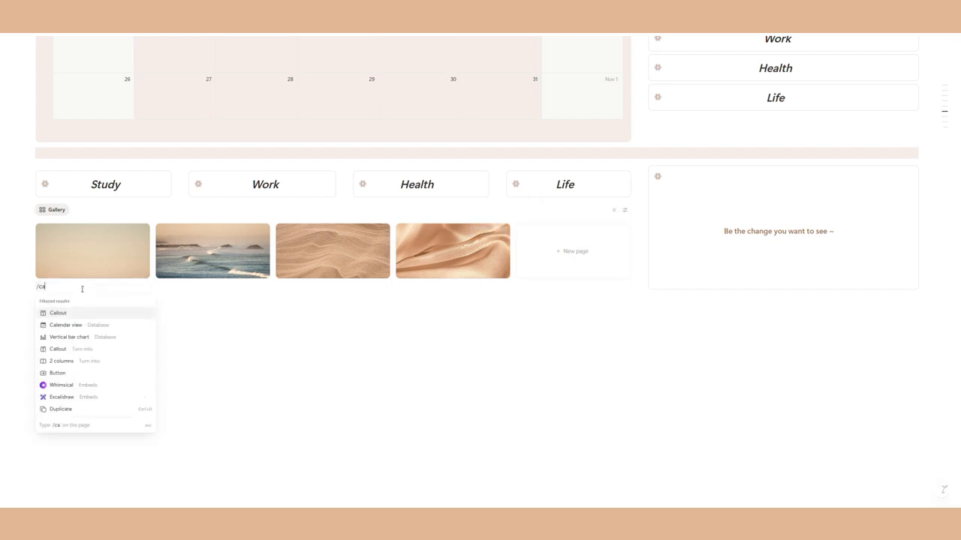
{"action": "left_click", "coordinate": [86, 311]}
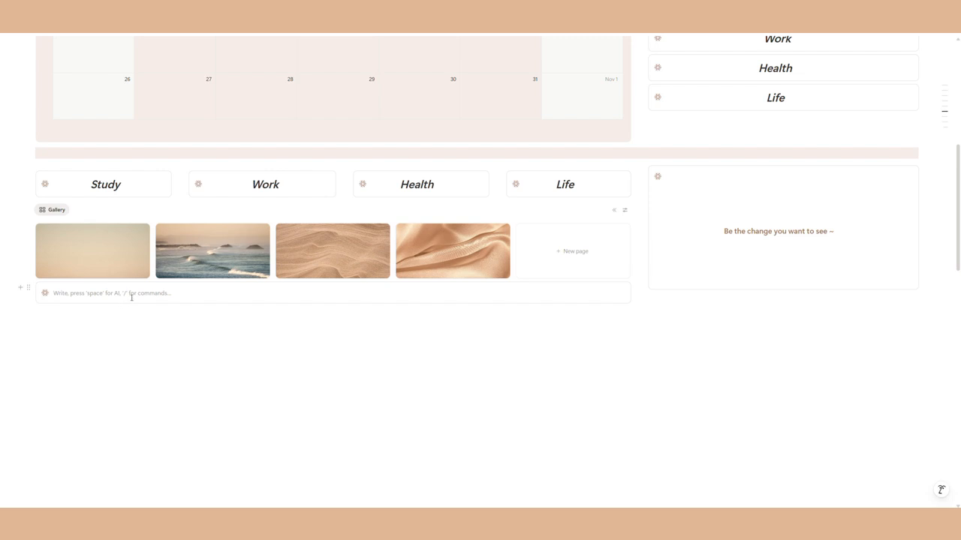
{"action": "type", "text": "D"}
{"action": "key", "text": "Caps_Lock"}
{"action": "type", "text": "esign & I"}
{"action": "key", "text": "Caps_Lock"}
{"action": "type", "text": "llustration"}
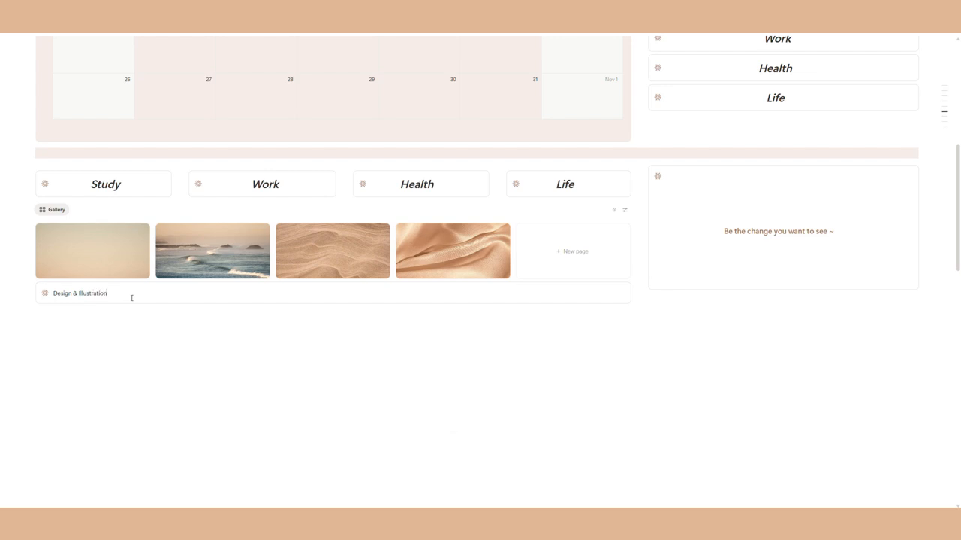
Step: Turn the "Design & Illustration" callout text into a Heading 2
{"action": "left_click_drag", "start_coordinate": [132, 298], "coordinate": [54, 293]}
{"action": "left_click", "coordinate": [189, 278]}
{"action": "left_click", "coordinate": [265, 280]}
{"action": "left_click_drag", "start_coordinate": [112, 294], "coordinate": [77, 307]}
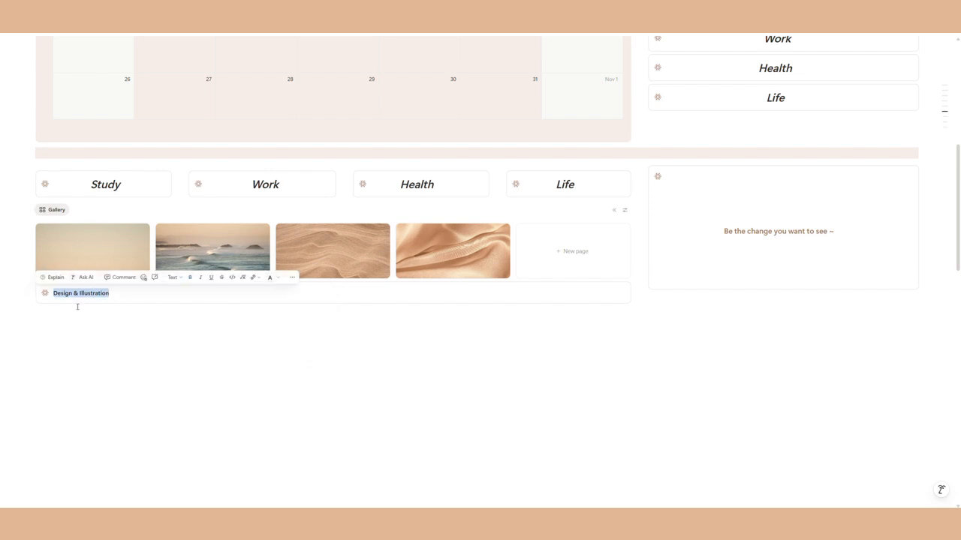
{"action": "left_click", "coordinate": [172, 277]}
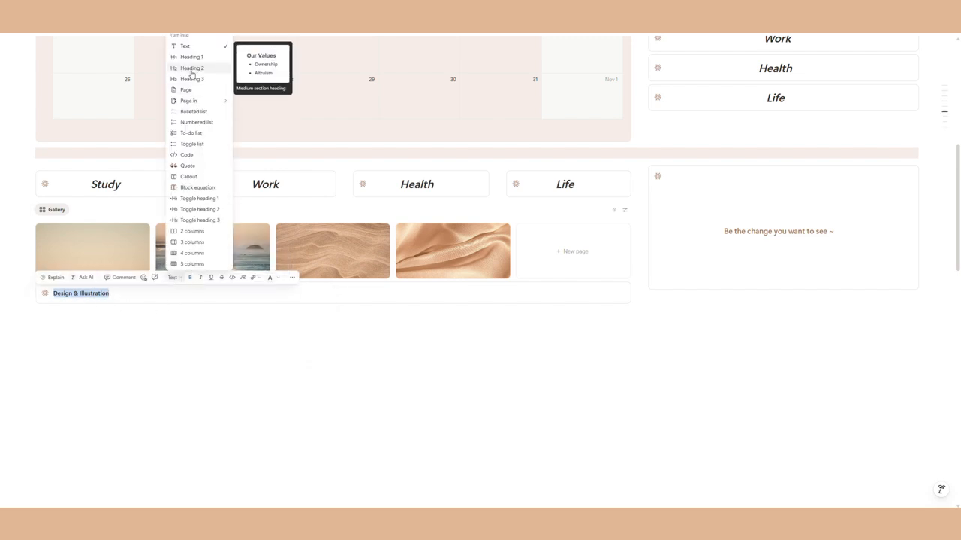
{"action": "left_click", "coordinate": [192, 69]}
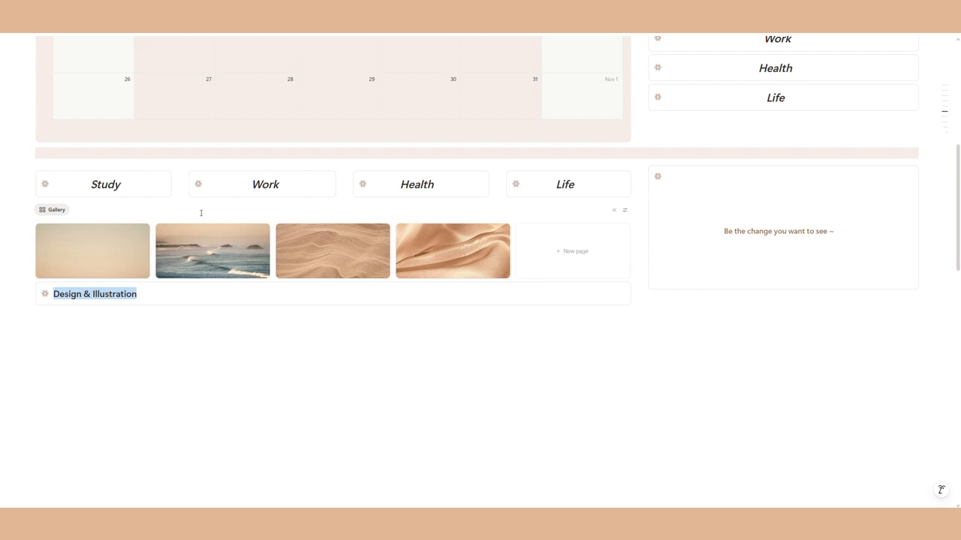
{"action": "left_click", "coordinate": [155, 297]}
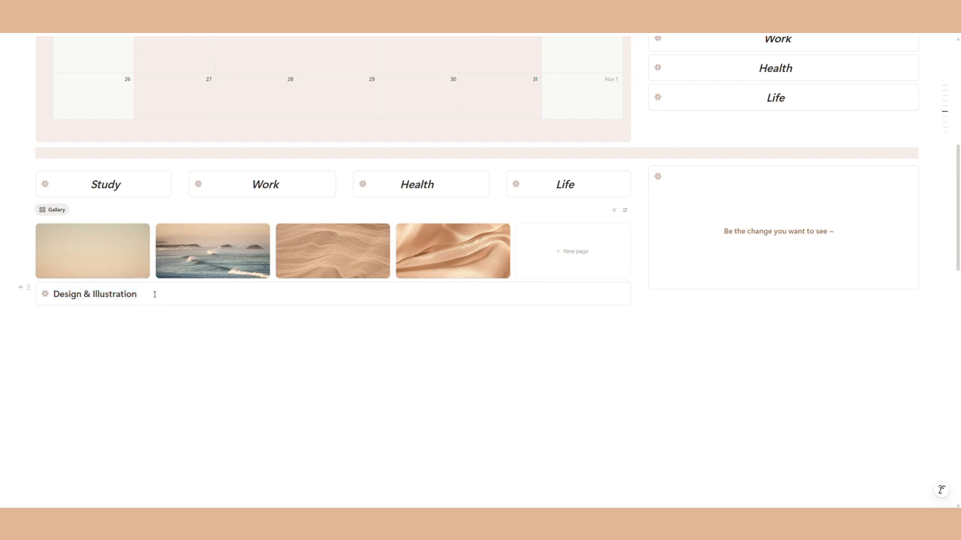
Step: Add an empty line under the "Design & Illustration" heading and insert a button block below the callout
{"action": "key", "text": "Return"}
{"action": "type", "text": "/butto"}
{"action": "left_click", "coordinate": [145, 343]}
{"action": "type", "text": "/butt"}
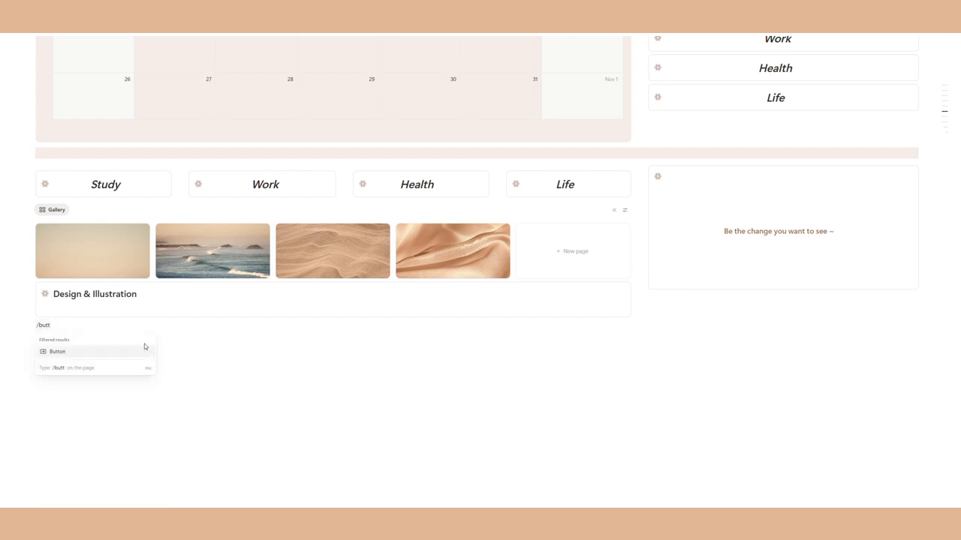
{"action": "left_click", "coordinate": [65, 355]}
Step: Give the new button an insert-blocks action containing a to-do checkbox
{"action": "scroll", "coordinate": [175, 360], "scroll_direction": "down", "scroll_amount": 1}
{"action": "left_click", "coordinate": [122, 379]}
{"action": "left_click", "coordinate": [80, 253]}
{"action": "left_click", "coordinate": [99, 401]}
{"action": "type", "text": "/to"}
{"action": "left_click", "coordinate": [83, 242]}
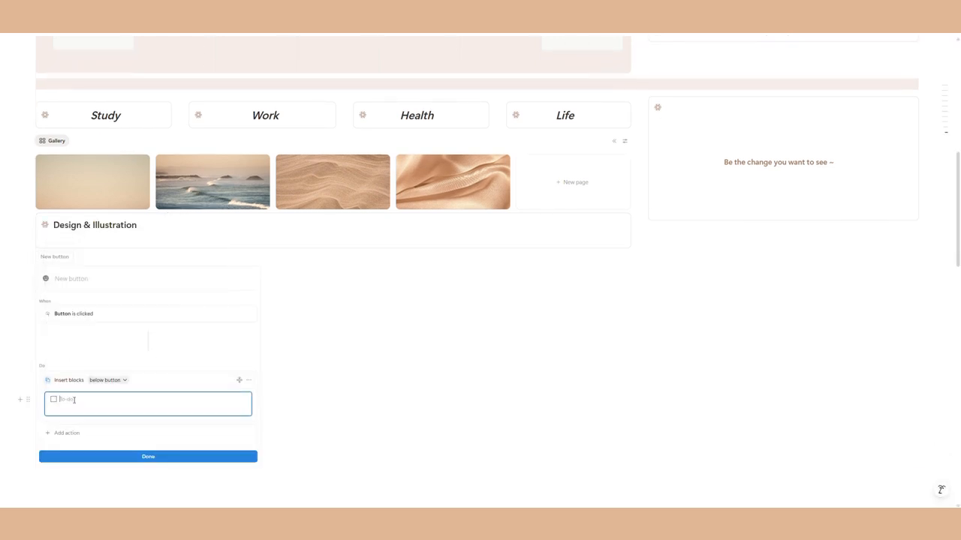
Step: Duplicate the to-do in the button's insert-blocks action until it contains five to-dos
{"action": "left_click", "coordinate": [29, 399]}
{"action": "left_click", "coordinate": [58, 411]}
{"action": "left_click", "coordinate": [29, 411]}
{"action": "left_click", "coordinate": [65, 422]}
{"action": "scroll", "coordinate": [79, 407], "scroll_direction": "down", "scroll_amount": 1}
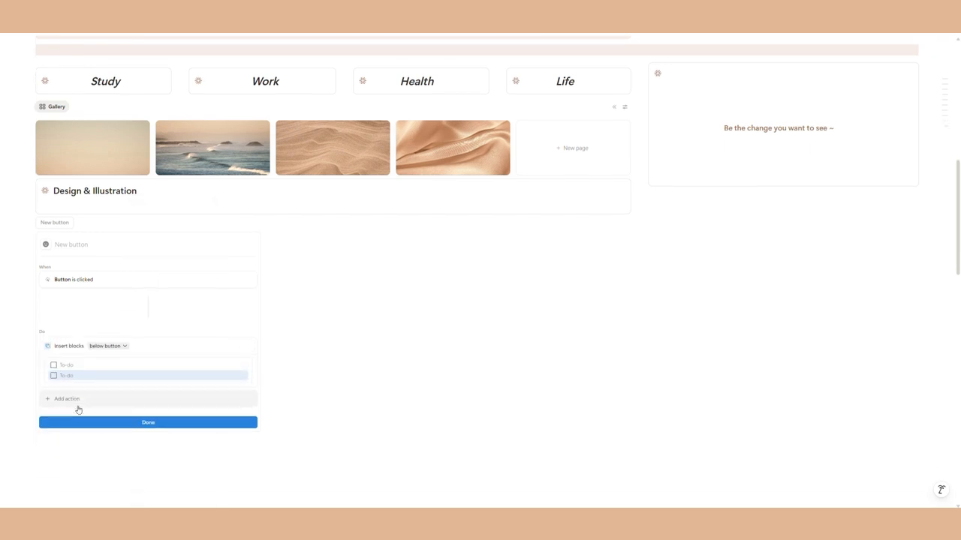
{"action": "left_click", "coordinate": [23, 343]}
{"action": "left_click", "coordinate": [109, 412]}
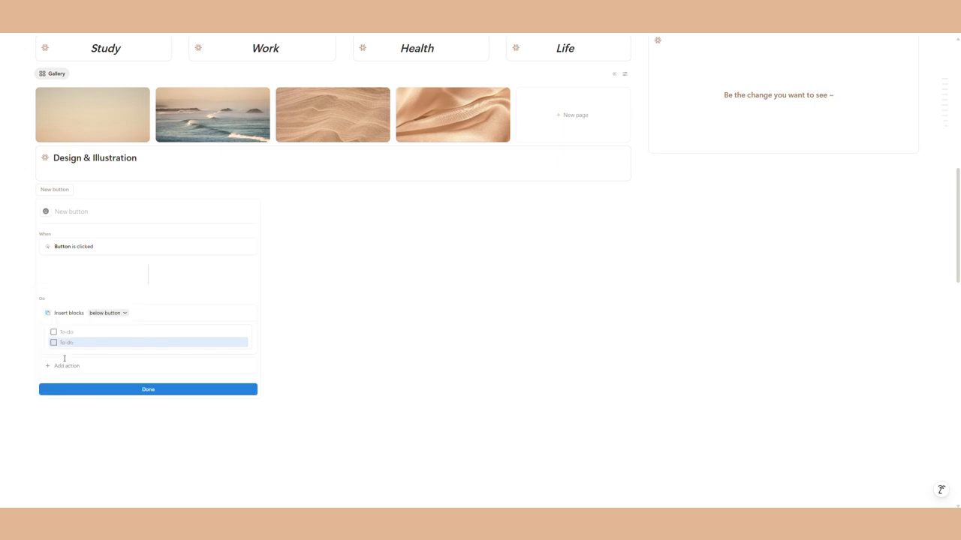
{"action": "left_click", "coordinate": [28, 343]}
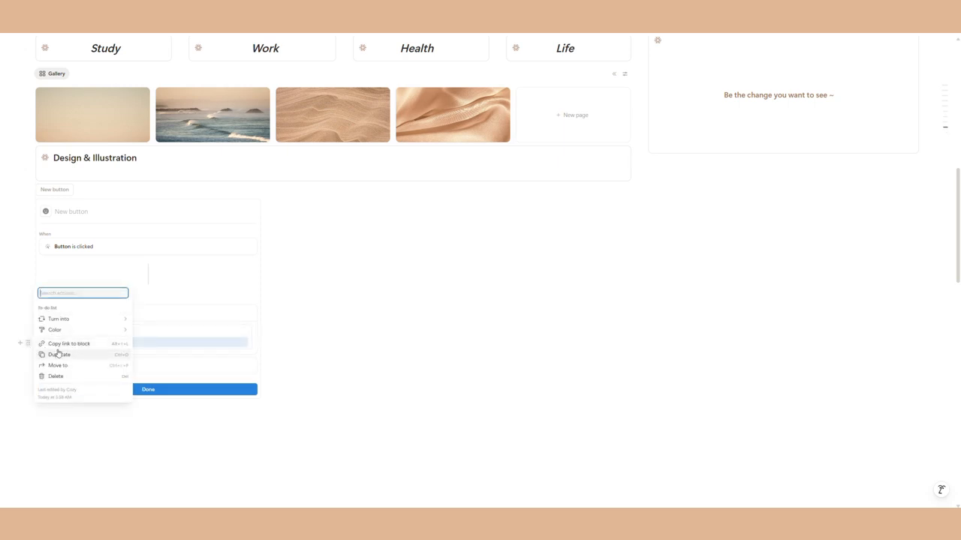
{"action": "left_click", "coordinate": [60, 354]}
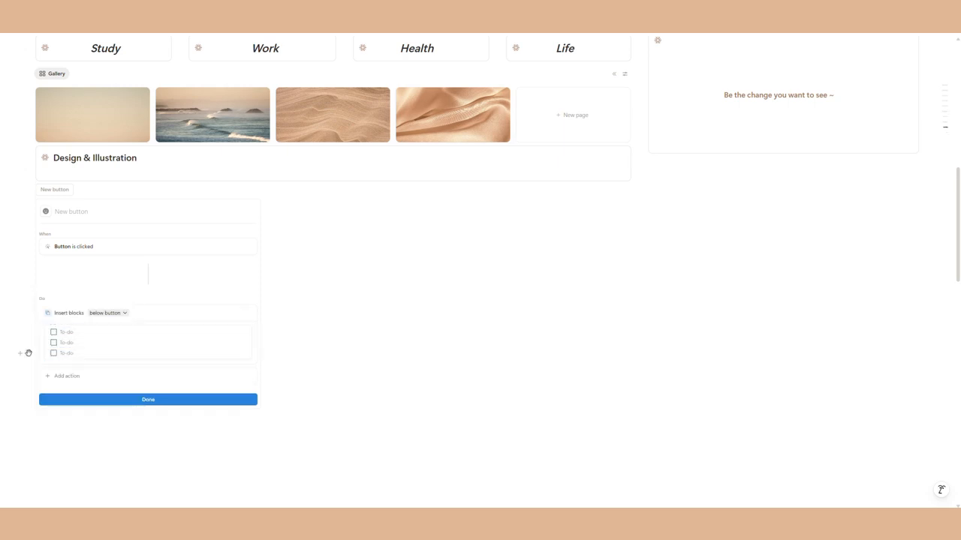
{"action": "left_click", "coordinate": [28, 352]}
{"action": "left_click", "coordinate": [58, 364]}
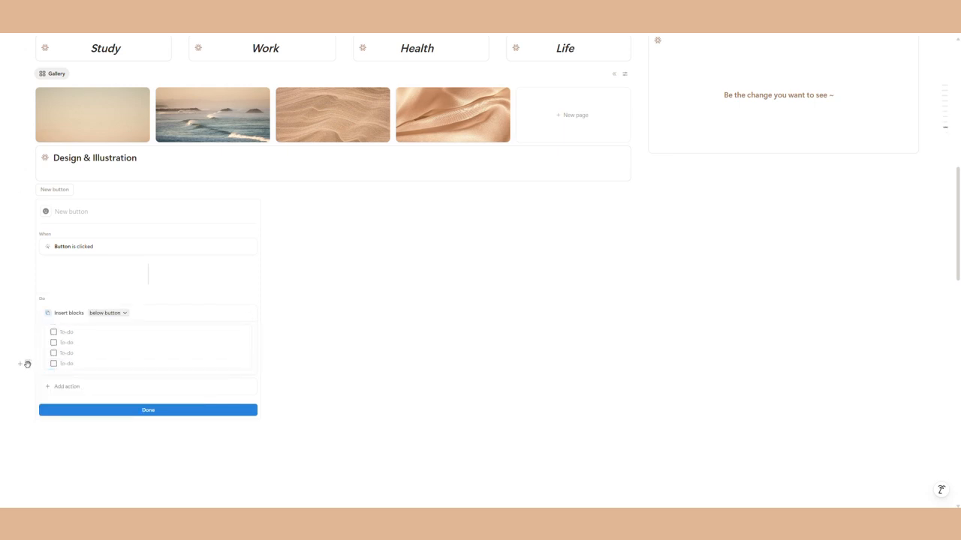
{"action": "left_click", "coordinate": [26, 364]}
{"action": "left_click", "coordinate": [60, 373]}
{"action": "left_click", "coordinate": [122, 451]}
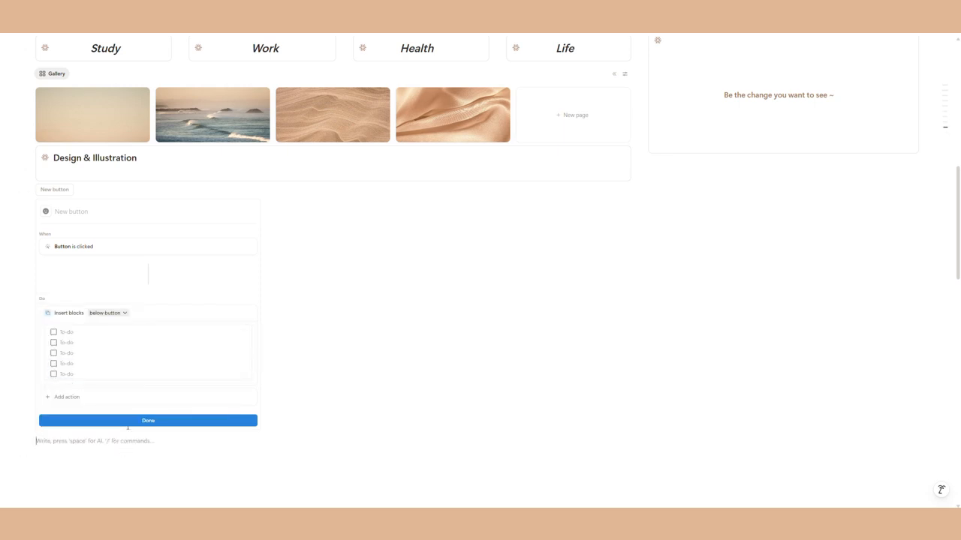
Step: Set the button's icon to the same flower icon used on the callouts
{"action": "left_click", "coordinate": [135, 423]}
{"action": "scroll", "coordinate": [148, 360], "scroll_direction": "up", "scroll_amount": 2}
{"action": "left_click", "coordinate": [80, 362]}
{"action": "left_click", "coordinate": [45, 383]}
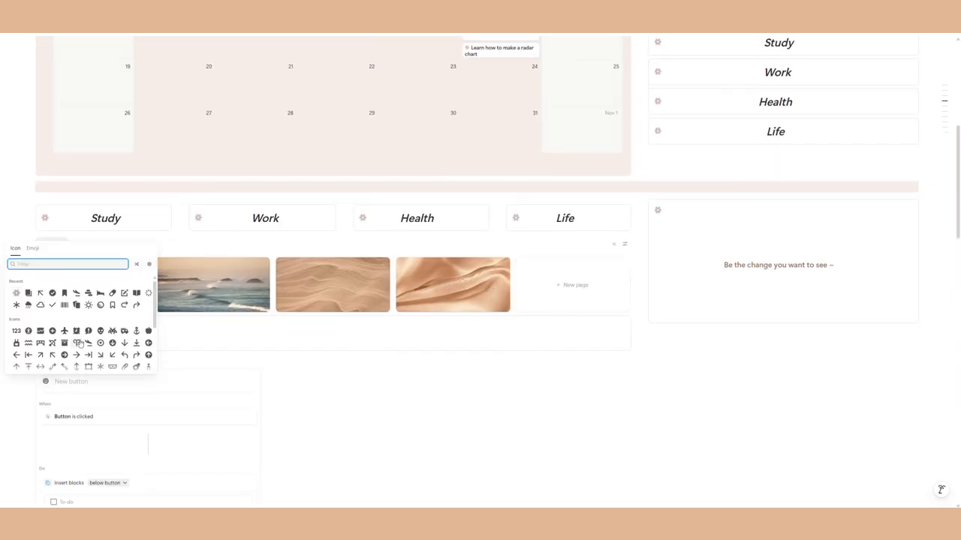
{"action": "left_click", "coordinate": [17, 294]}
{"action": "left_click", "coordinate": [39, 307]}
{"action": "scroll", "coordinate": [73, 381], "scroll_direction": "down", "scroll_amount": 1}
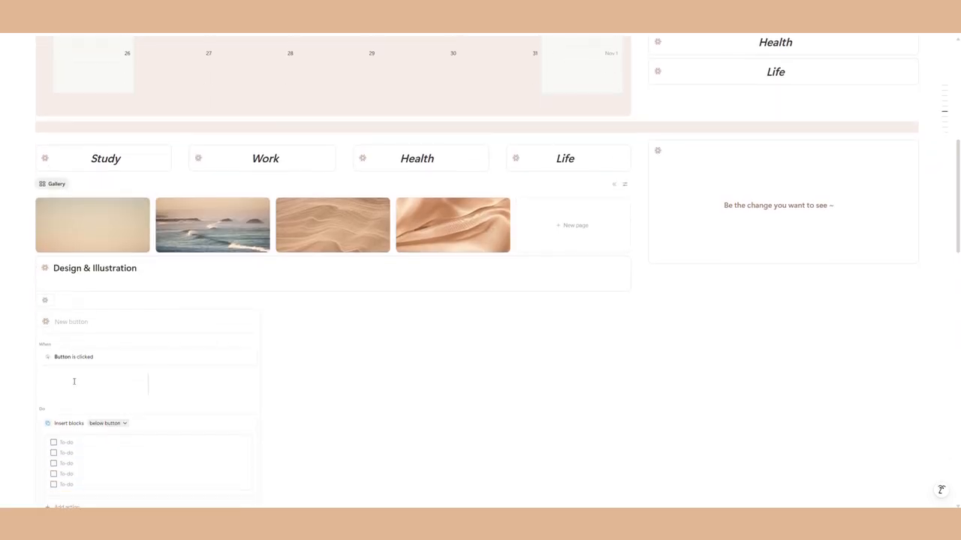
Step: Name the button "To Do List"
{"action": "scroll", "coordinate": [75, 381], "scroll_direction": "down", "scroll_amount": 1}
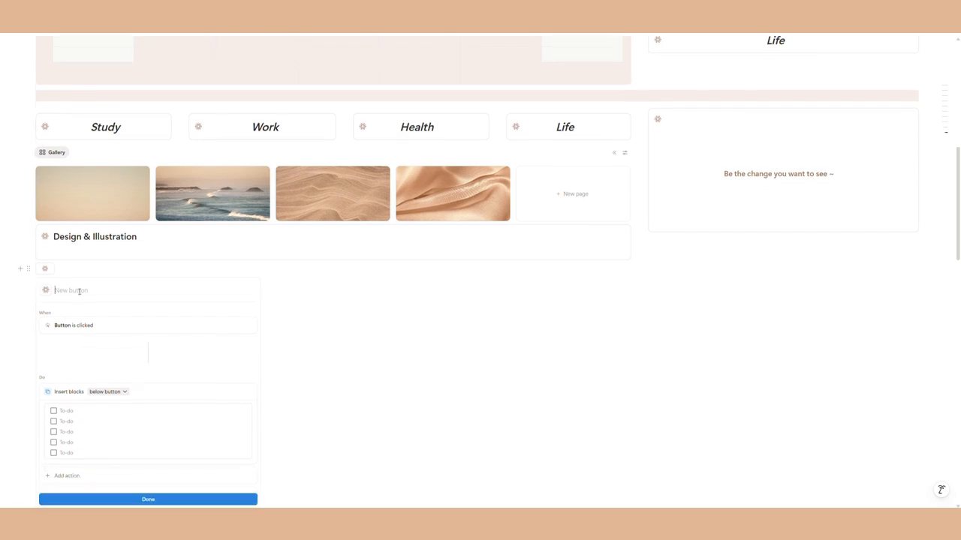
{"action": "type", "text": "T"}
{"action": "key", "text": "Caps_Lock"}
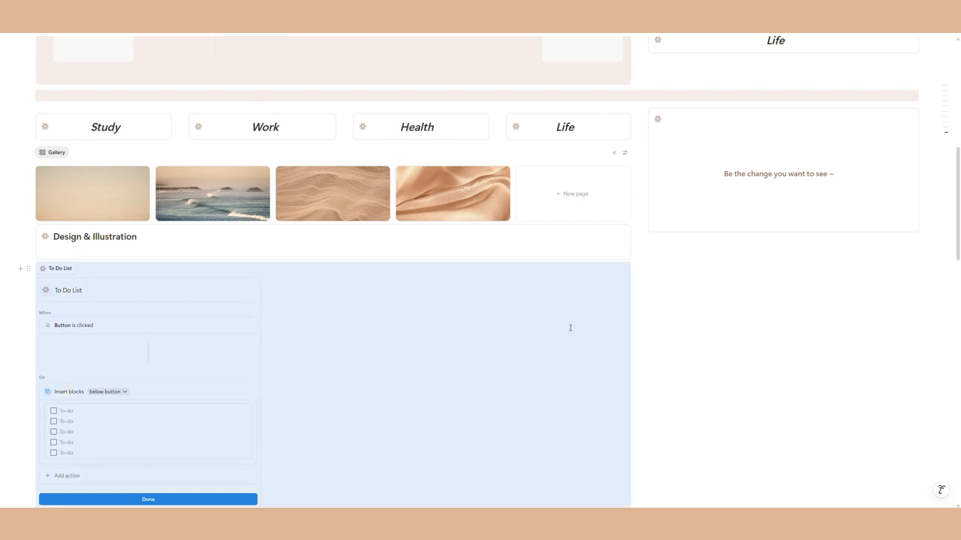
{"action": "left_click", "coordinate": [191, 499]}
{"action": "left_click", "coordinate": [194, 436]}
Step: Move the "To Do List" button into the Design & Illustration callout, set it to insert blocks above itself, and run it once
{"action": "left_click_drag", "start_coordinate": [29, 269], "coordinate": [51, 254]}
{"action": "left_click", "coordinate": [101, 264]}
{"action": "scroll", "coordinate": [143, 334], "scroll_direction": "down", "scroll_amount": 1}
{"action": "left_click", "coordinate": [139, 325]}
{"action": "left_click", "coordinate": [169, 380]}
{"action": "left_click", "coordinate": [167, 433]}
{"action": "scroll", "coordinate": [87, 363], "scroll_direction": "up", "scroll_amount": 3}
{"action": "left_click", "coordinate": [78, 353]}
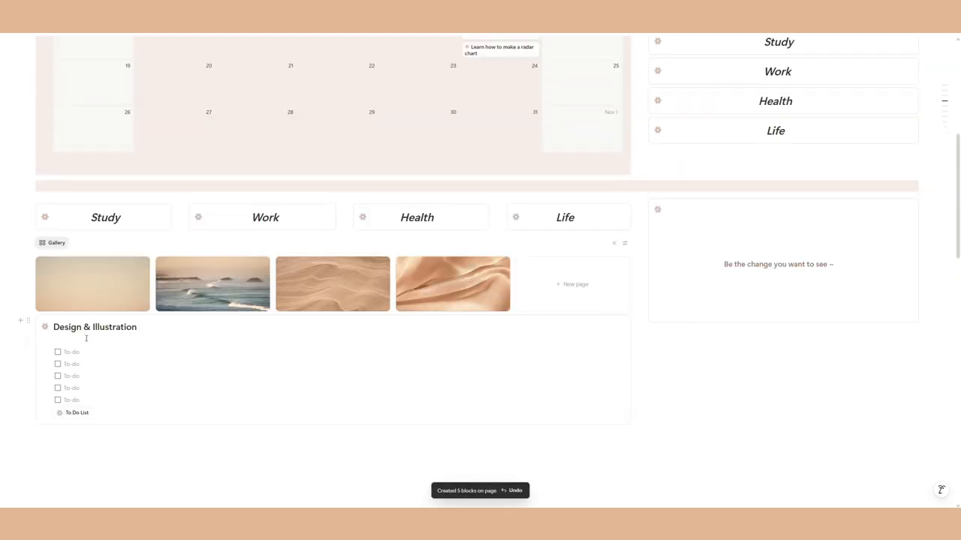
Step: Insert a divider under the "Design & Illustration" heading inside the callout
{"action": "left_click", "coordinate": [87, 342]}
{"action": "type", "text": "/di"}
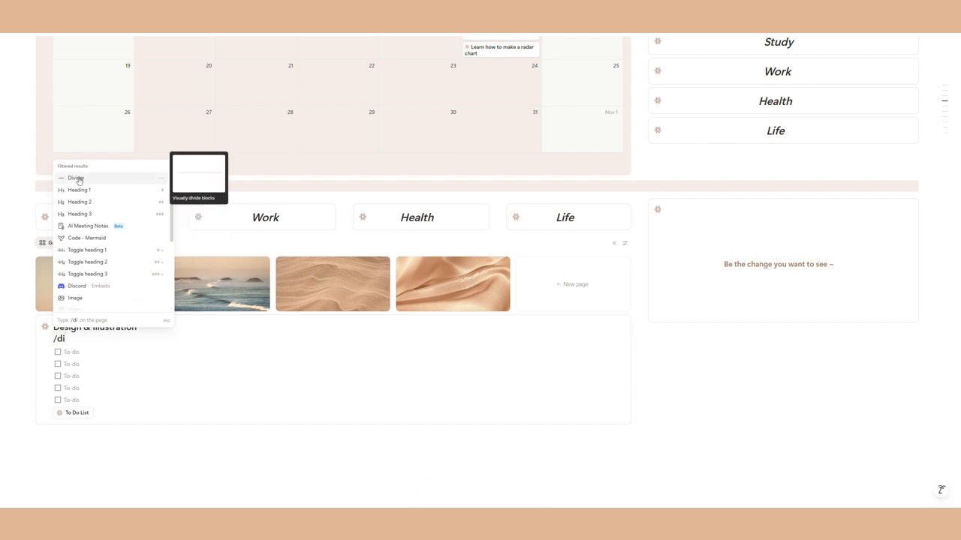
{"action": "left_click", "coordinate": [77, 182]}
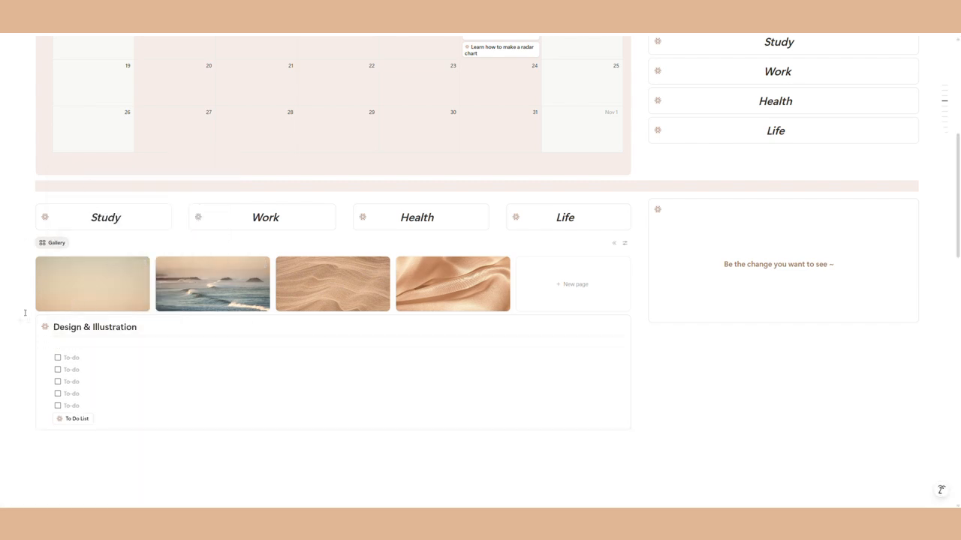
Step: Move the Design & Illustration callout out of the gallery's column to a full-width position below the column layout
{"action": "left_click_drag", "start_coordinate": [29, 327], "coordinate": [38, 408]}
{"action": "left_click", "coordinate": [54, 380]}
{"action": "left_click", "coordinate": [141, 319]}
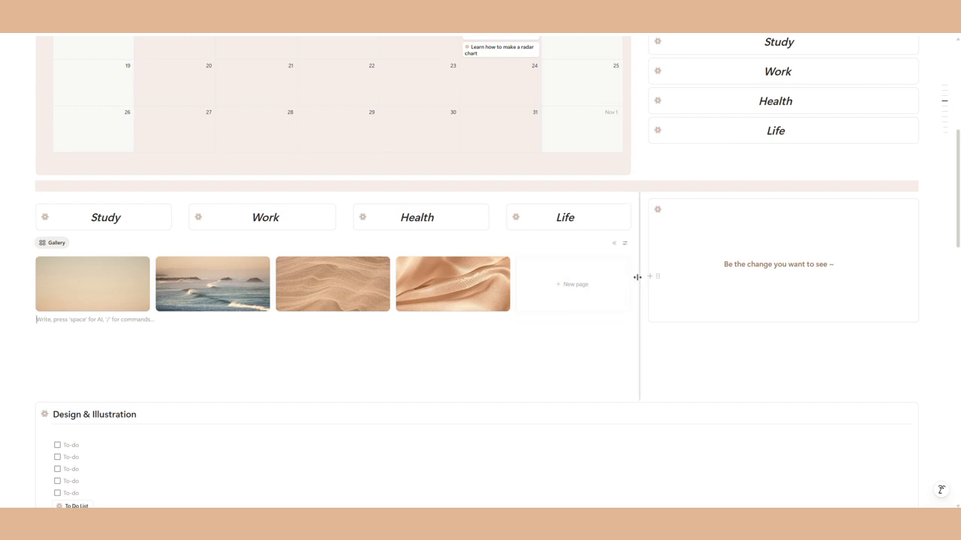
Step: Set the gallery view's card size to Large
{"action": "left_click", "coordinate": [625, 242]}
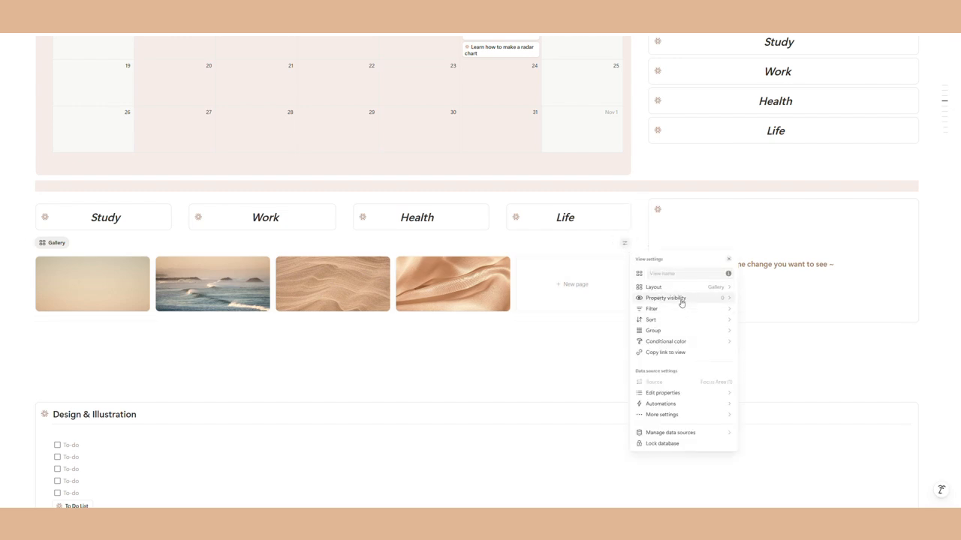
{"action": "left_click", "coordinate": [653, 287]}
{"action": "left_click", "coordinate": [705, 368]}
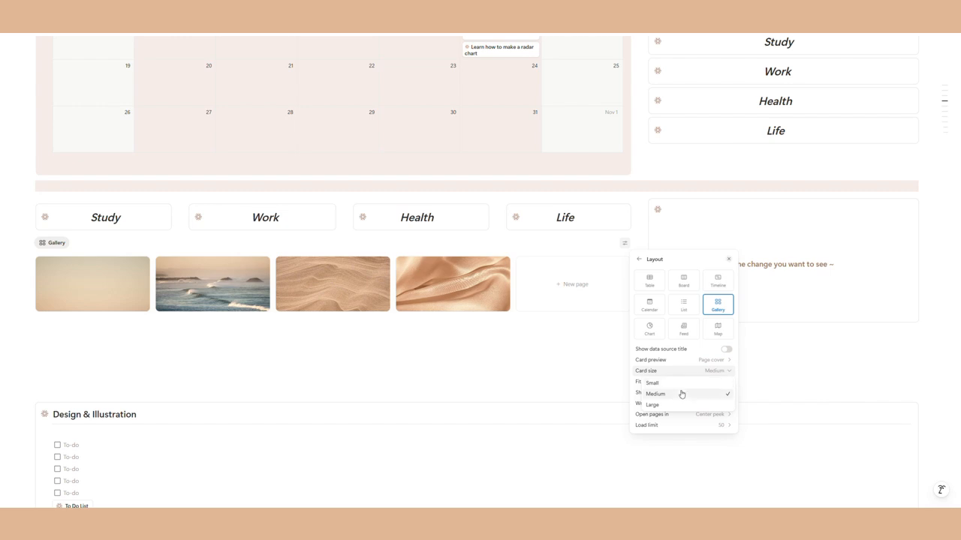
{"action": "left_click", "coordinate": [664, 404]}
{"action": "left_click", "coordinate": [547, 368]}
Step: Insert a two-column layout below the gallery and move the Design & Illustration callout into its first column
{"action": "left_click", "coordinate": [158, 370]}
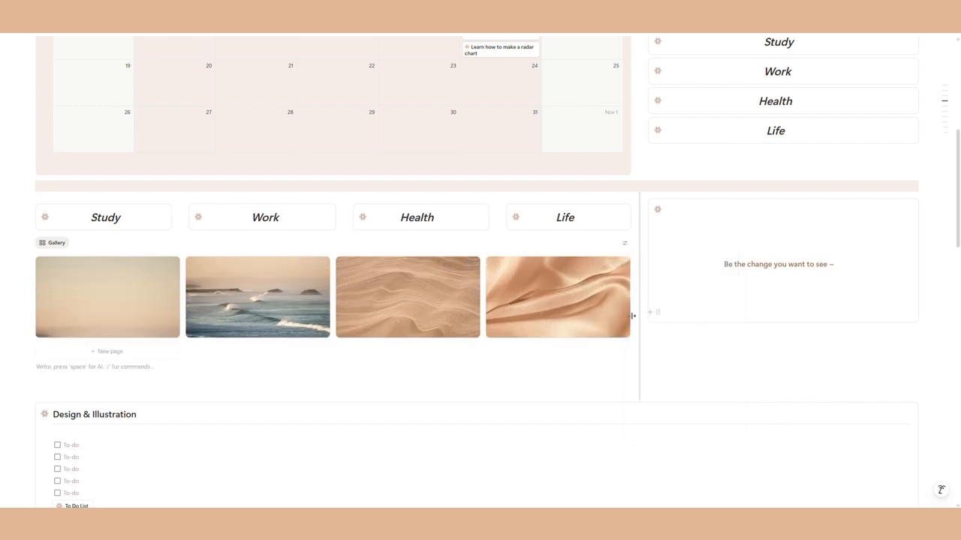
{"action": "type", "text": "/col"}
{"action": "left_click", "coordinate": [94, 234]}
{"action": "scroll", "coordinate": [289, 292], "scroll_direction": "down", "scroll_amount": 1}
{"action": "left_click_drag", "start_coordinate": [24, 331], "coordinate": [46, 293]}
{"action": "left_click", "coordinate": [318, 449]}
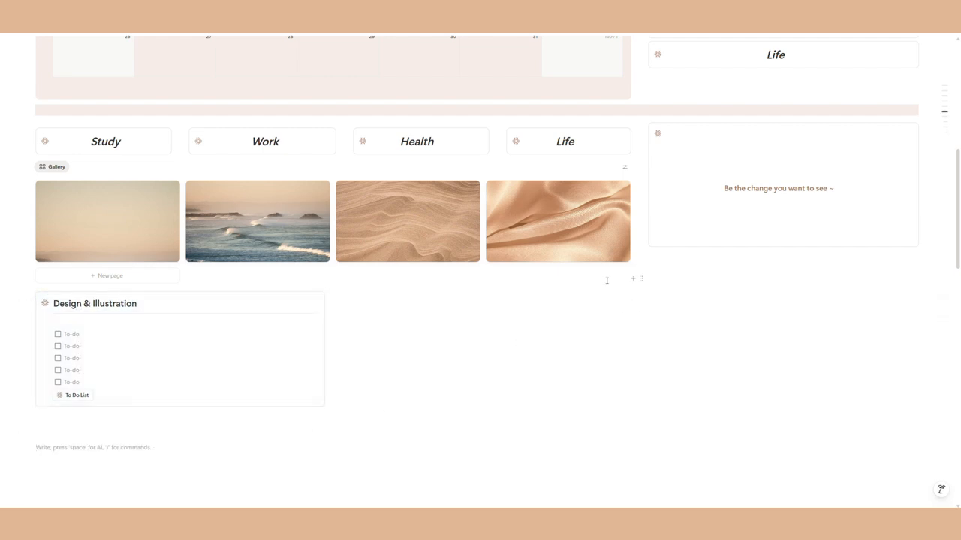
Step: Duplicate the Design & Illustration callout to make two more copies stacked beneath the original
{"action": "left_click", "coordinate": [28, 297]}
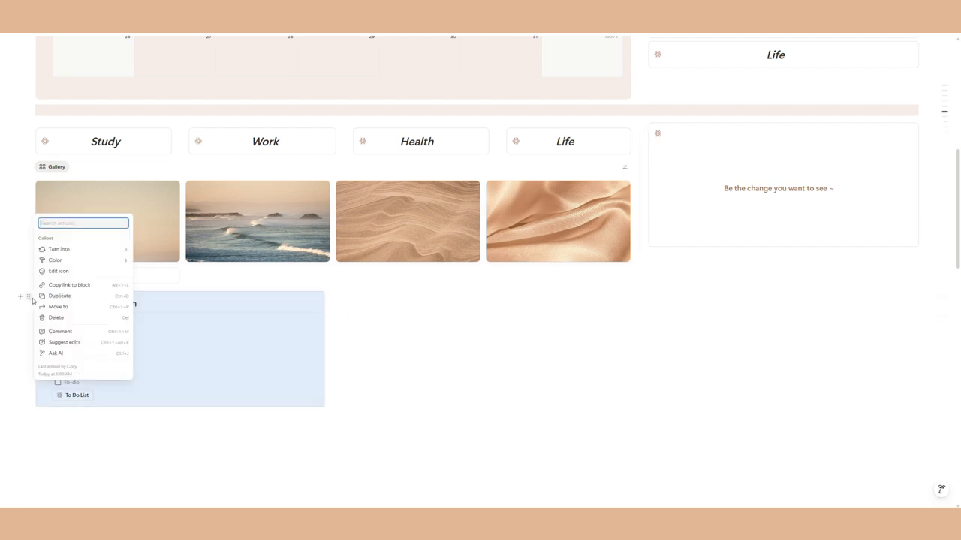
{"action": "left_click", "coordinate": [72, 271]}
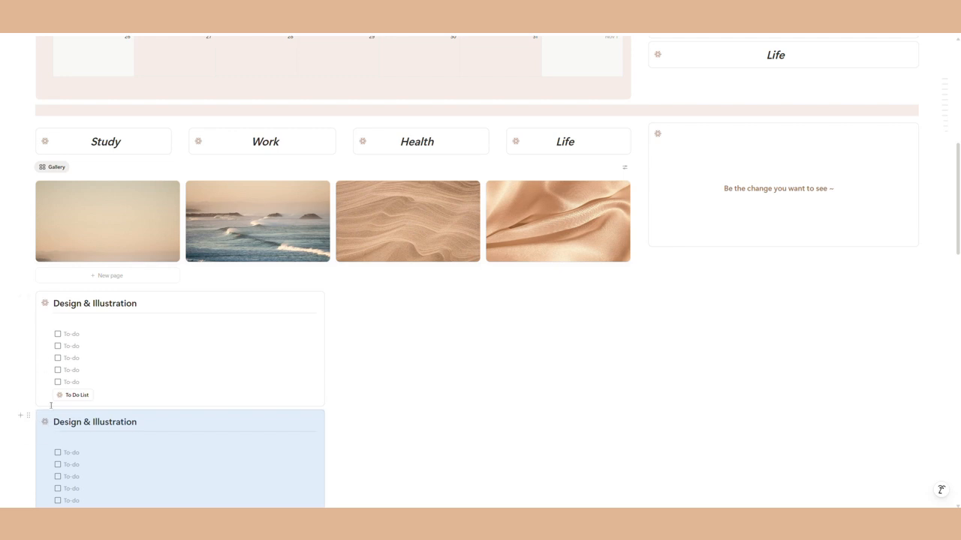
{"action": "scroll", "coordinate": [34, 413], "scroll_direction": "down", "scroll_amount": 2}
{"action": "left_click", "coordinate": [28, 311]}
{"action": "left_click", "coordinate": [60, 311]}
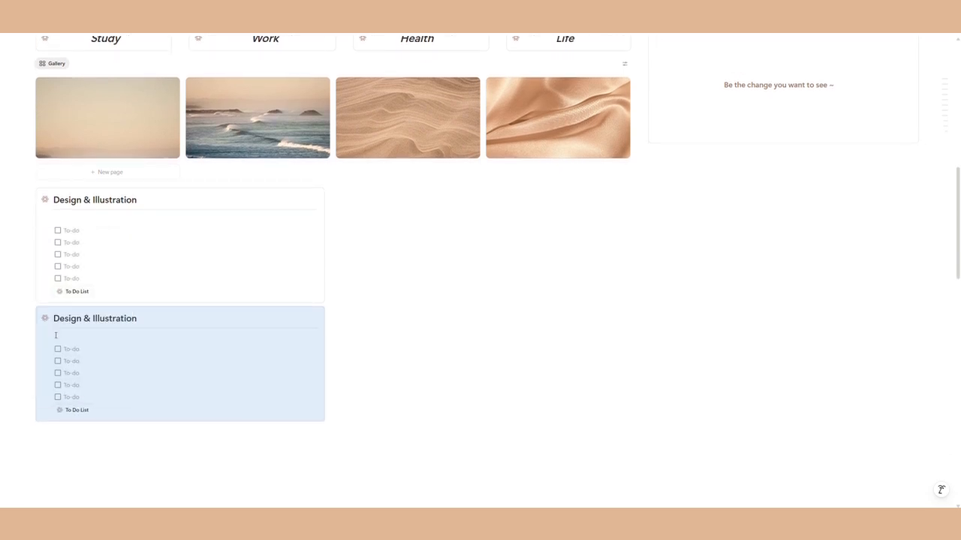
{"action": "scroll", "coordinate": [127, 333], "scroll_direction": "down", "scroll_amount": 1}
{"action": "left_click", "coordinate": [127, 333]}
{"action": "left_click", "coordinate": [28, 247]}
{"action": "left_click", "coordinate": [60, 245]}
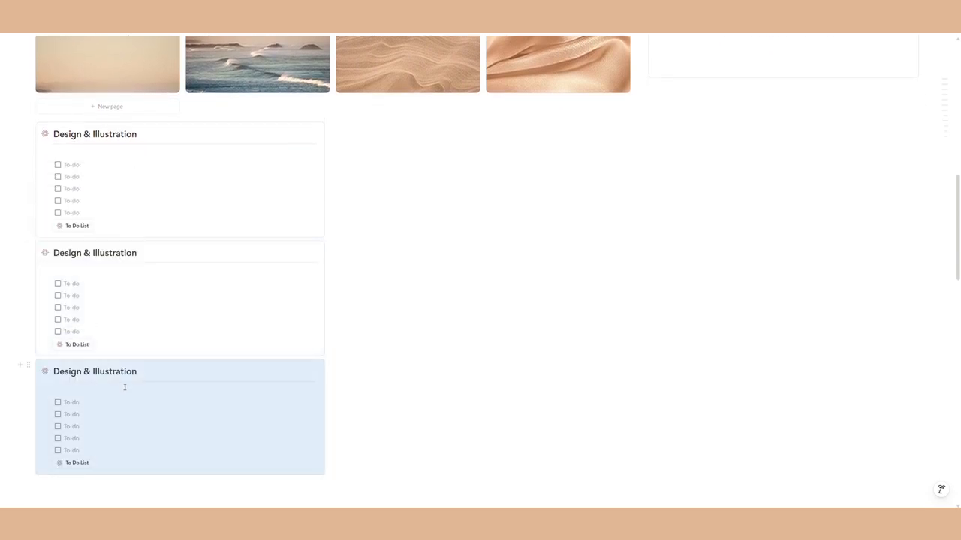
Step: Make more copies of the Design & Illustration callout and move one beside the original to start a second column
{"action": "scroll", "coordinate": [60, 316], "scroll_direction": "down", "scroll_amount": 1}
{"action": "left_click", "coordinate": [28, 297]}
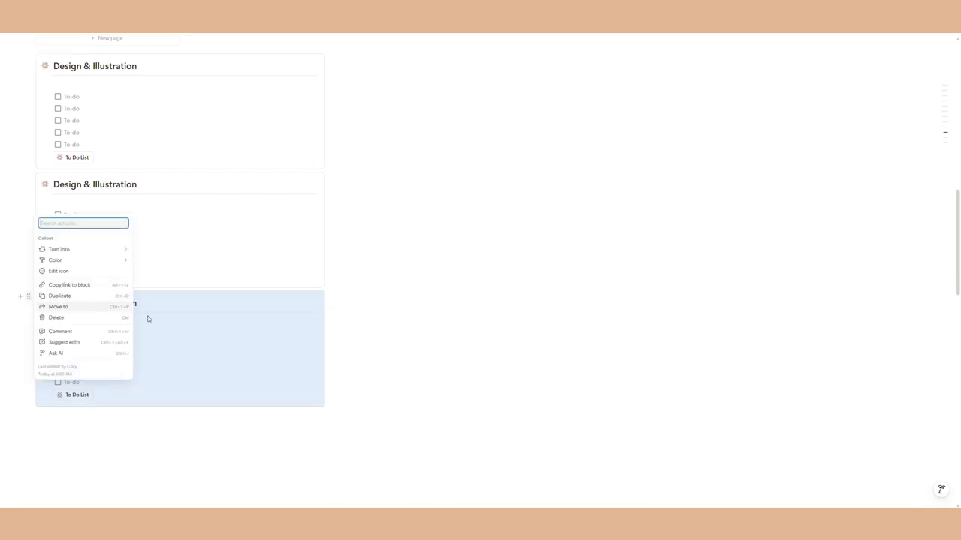
{"action": "left_click", "coordinate": [59, 295]}
{"action": "scroll", "coordinate": [79, 269], "scroll_direction": "up", "scroll_amount": 3}
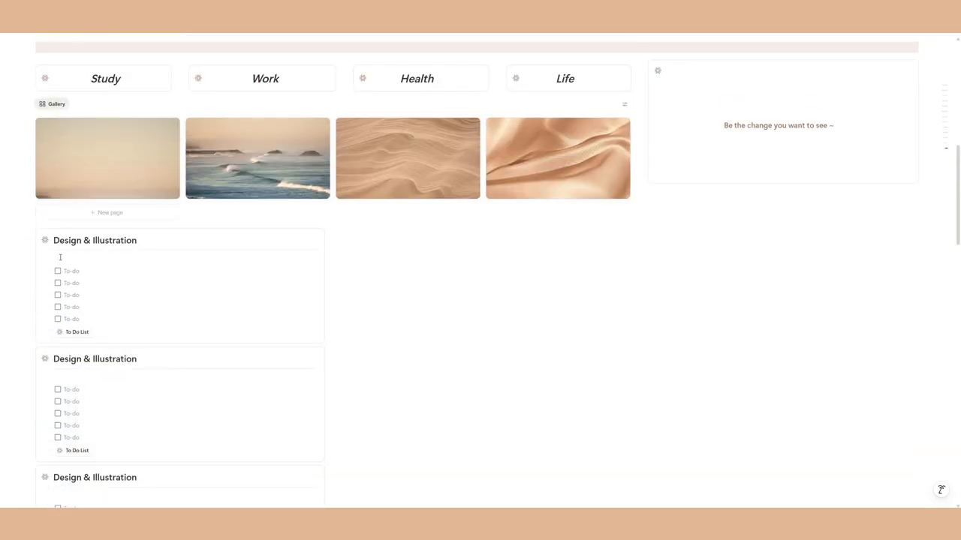
{"action": "left_click", "coordinate": [28, 235]}
{"action": "left_click", "coordinate": [59, 234]}
{"action": "left_click_drag", "start_coordinate": [28, 354], "coordinate": [329, 236]}
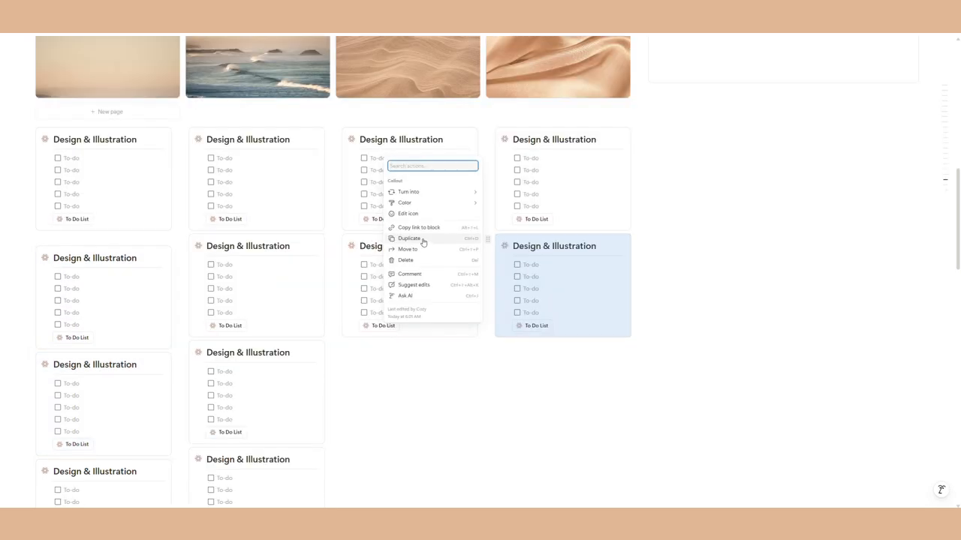
Step: Duplicate the Design & Illustration callouts in the third and fourth columns until each column holds four
{"action": "left_click", "coordinate": [420, 243]}
{"action": "left_click", "coordinate": [418, 393]}
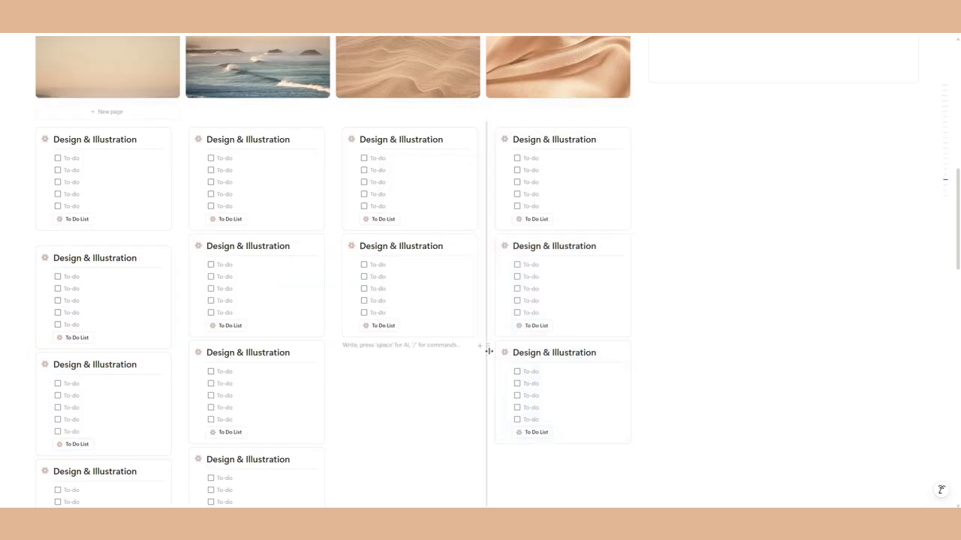
{"action": "left_click", "coordinate": [487, 348]}
{"action": "left_click", "coordinate": [422, 346]}
{"action": "left_click", "coordinate": [467, 392]}
{"action": "left_click", "coordinate": [334, 240]}
{"action": "left_click", "coordinate": [316, 238]}
{"action": "left_click", "coordinate": [413, 453]}
{"action": "scroll", "coordinate": [408, 395], "scroll_direction": "down", "scroll_amount": 1}
{"action": "left_click", "coordinate": [336, 283]}
{"action": "left_click", "coordinate": [303, 283]}
Step: Move empty text blocks between the first and second callouts of the second, third and fourth columns to align the rows
{"action": "left_click", "coordinate": [650, 400]}
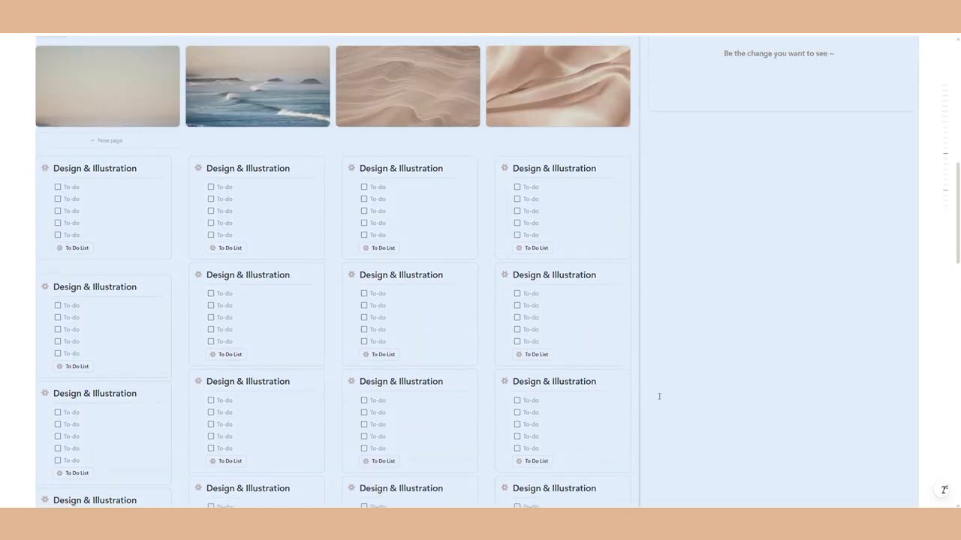
{"action": "left_click", "coordinate": [686, 280]}
{"action": "scroll", "coordinate": [688, 277], "scroll_direction": "up", "scroll_amount": 2}
{"action": "left_click_drag", "start_coordinate": [642, 251], "coordinate": [514, 337]}
{"action": "left_click", "coordinate": [657, 274]}
{"action": "left_click_drag", "start_coordinate": [641, 240], "coordinate": [389, 336]}
{"action": "left_click", "coordinate": [651, 237]}
{"action": "left_click_drag", "start_coordinate": [641, 228], "coordinate": [241, 340]}
{"action": "scroll", "coordinate": [778, 279], "scroll_direction": "down", "scroll_amount": 1}
Step: Insert a callout beneath the quote callout with the text "Projects"
{"action": "left_click", "coordinate": [778, 279]}
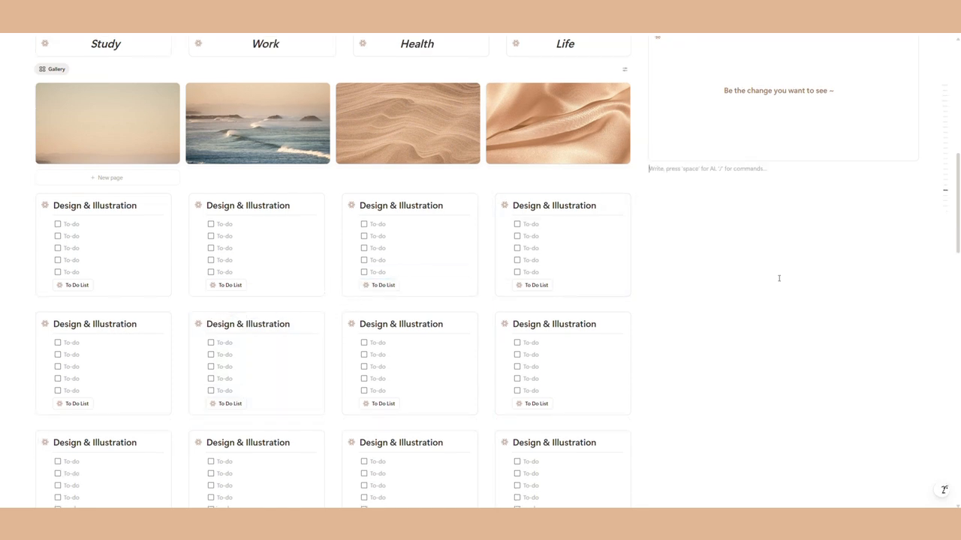
{"action": "type", "text": "/cal"}
{"action": "left_click", "coordinate": [690, 198]}
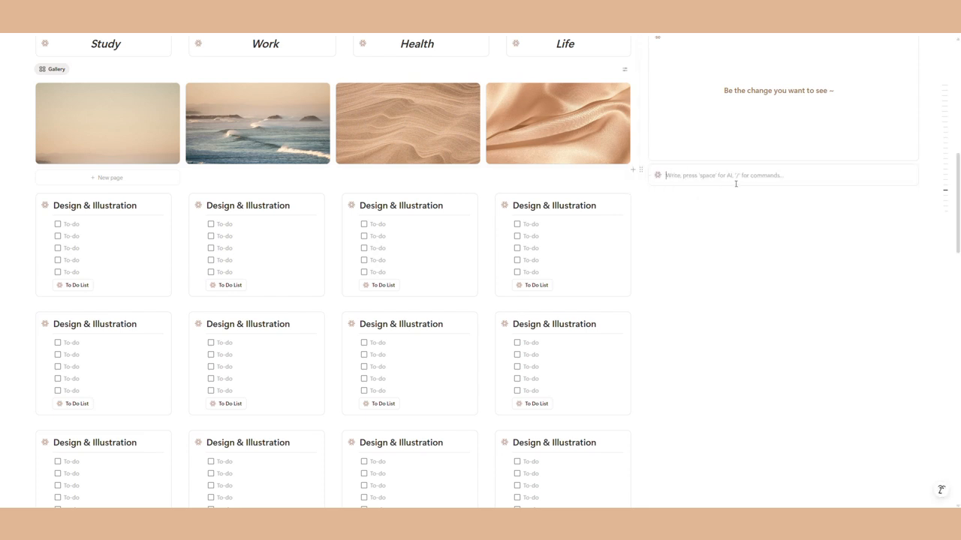
{"action": "type", "text": "P"}
{"action": "key", "text": "Caps_Lock"}
{"action": "type", "text": "rojects"}
Step: Format the Projects text as an italic Heading 2 and centre it in its callout
{"action": "left_click_drag", "start_coordinate": [735, 183], "coordinate": [660, 178]}
{"action": "left_click", "coordinate": [785, 159]}
{"action": "left_click", "coordinate": [804, 205]}
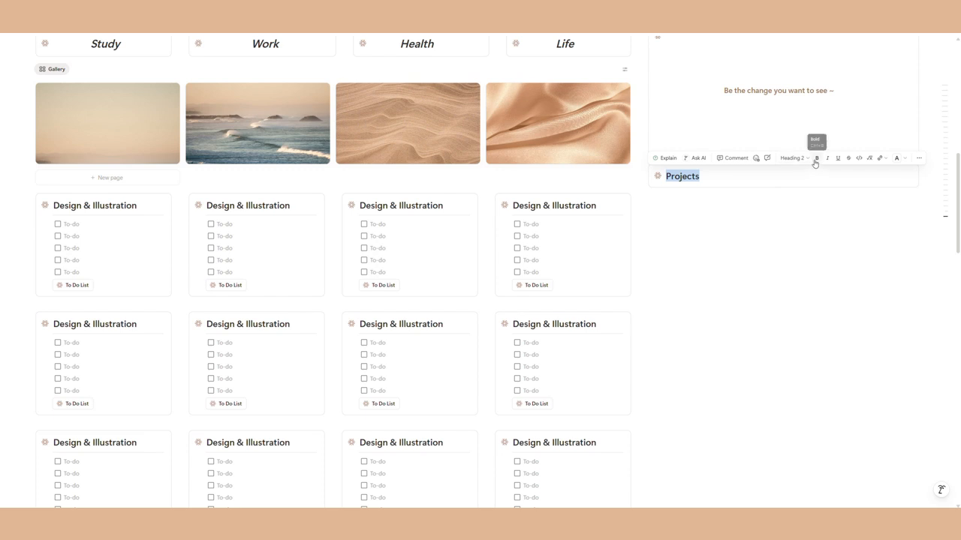
{"action": "left_click", "coordinate": [825, 157]}
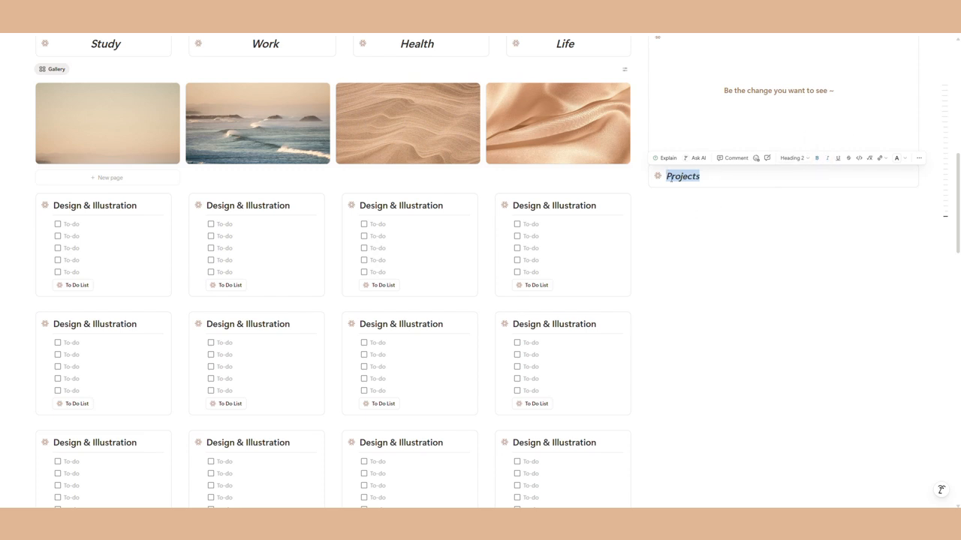
{"action": "left_click", "coordinate": [666, 177]}
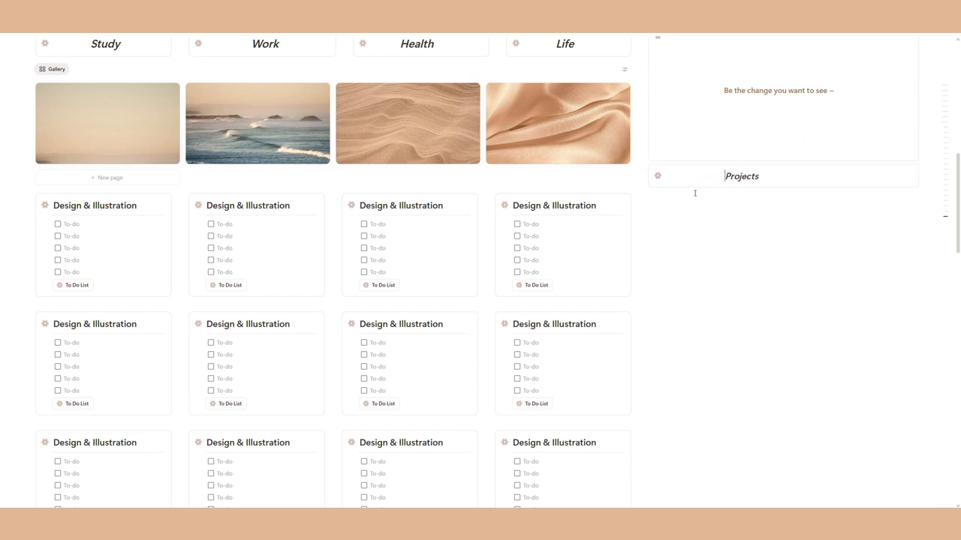
Step: Duplicate the Projects callout and rename the upper one "Links"
{"action": "left_click", "coordinate": [639, 174]}
{"action": "left_click", "coordinate": [583, 159]}
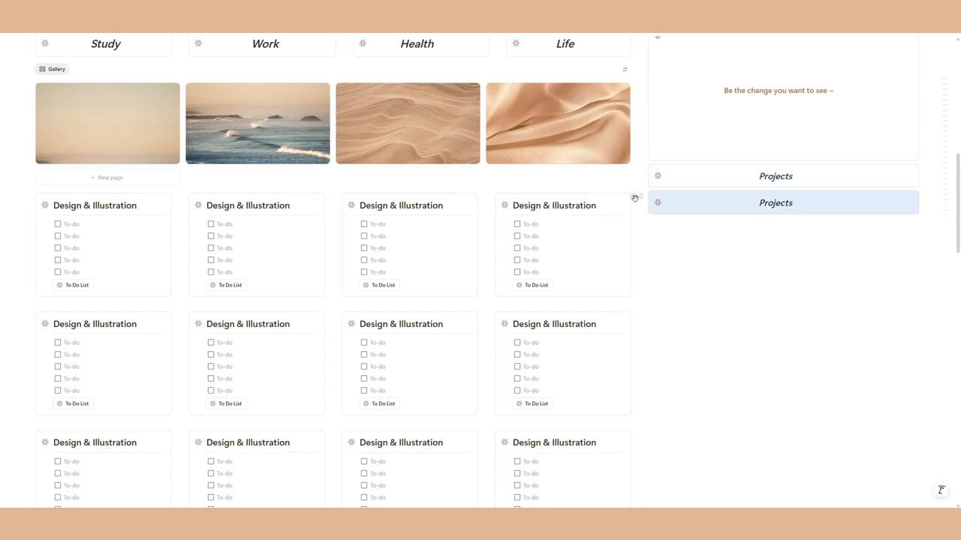
{"action": "left_click", "coordinate": [638, 198]}
{"action": "left_click", "coordinate": [678, 241]}
{"action": "left_click_drag", "start_coordinate": [802, 180], "coordinate": [765, 177]}
{"action": "type", "text": "I"}
{"action": "key", "text": "Caps_Lock"}
{"action": "type", "text": "nks"}
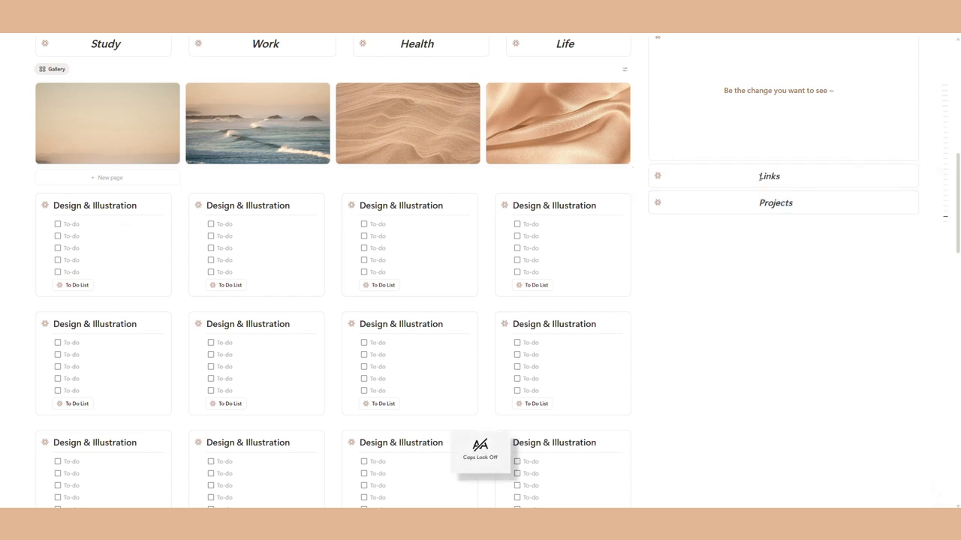
Step: Rename the remaining Projects callout "Buttons"
{"action": "left_click_drag", "start_coordinate": [800, 204], "coordinate": [759, 203]}
{"action": "key", "text": "Caps_Lock"}
{"action": "type", "text": "B"}
{"action": "key", "text": "Caps_Lock"}
{"action": "type", "text": "uttons"}
Step: Insert a divider and move it into the Links callout beneath its heading
{"action": "left_click", "coordinate": [772, 258]}
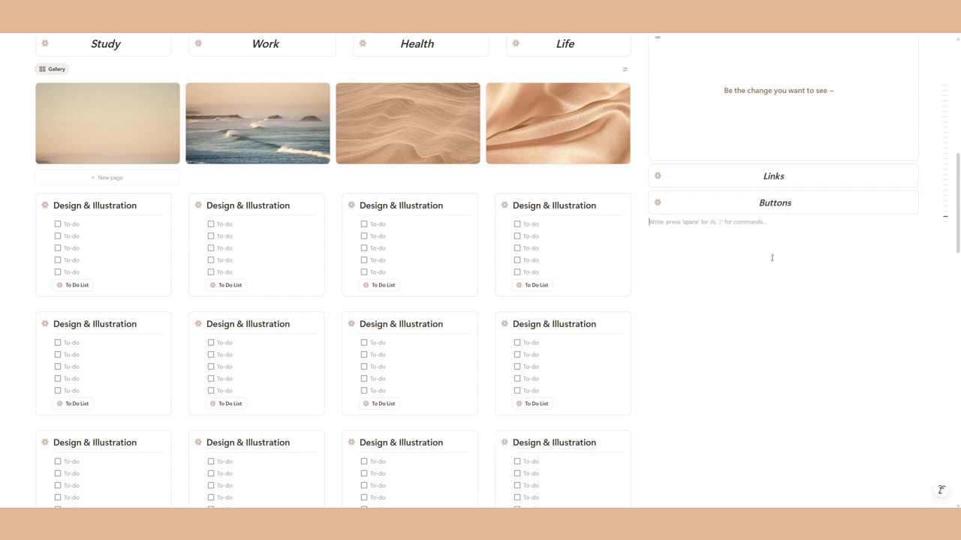
{"action": "type", "text": "/div"}
{"action": "left_click", "coordinate": [725, 253]}
{"action": "left_click_drag", "start_coordinate": [640, 225], "coordinate": [674, 180]}
{"action": "left_click", "coordinate": [657, 185]}
{"action": "left_click", "coordinate": [617, 186]}
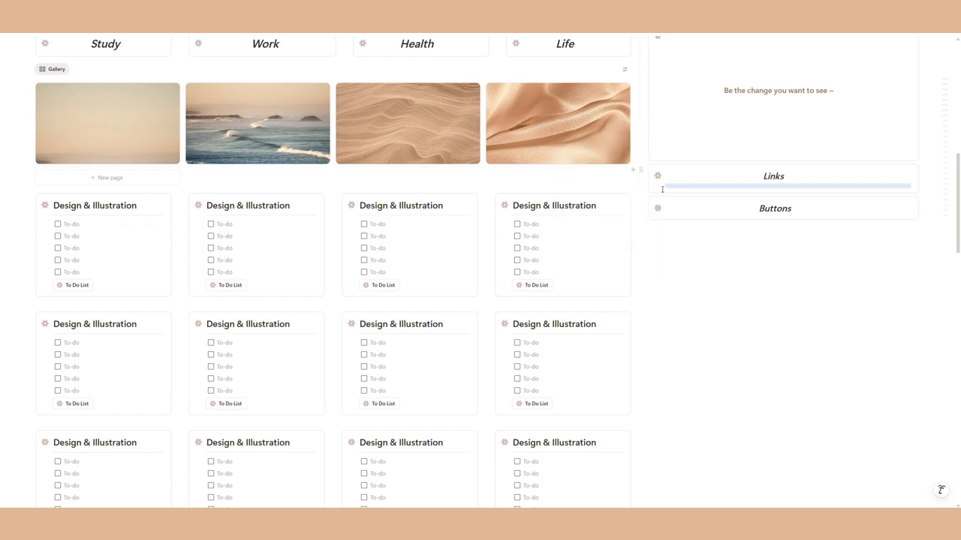
{"action": "left_click", "coordinate": [692, 255]}
Step: Duplicate the divider in the Links callout and move the copy into the Buttons callout beneath its heading
{"action": "left_click", "coordinate": [657, 185]}
{"action": "left_click", "coordinate": [602, 188]}
{"action": "left_click_drag", "start_coordinate": [658, 189], "coordinate": [668, 216]}
{"action": "left_click", "coordinate": [722, 242]}
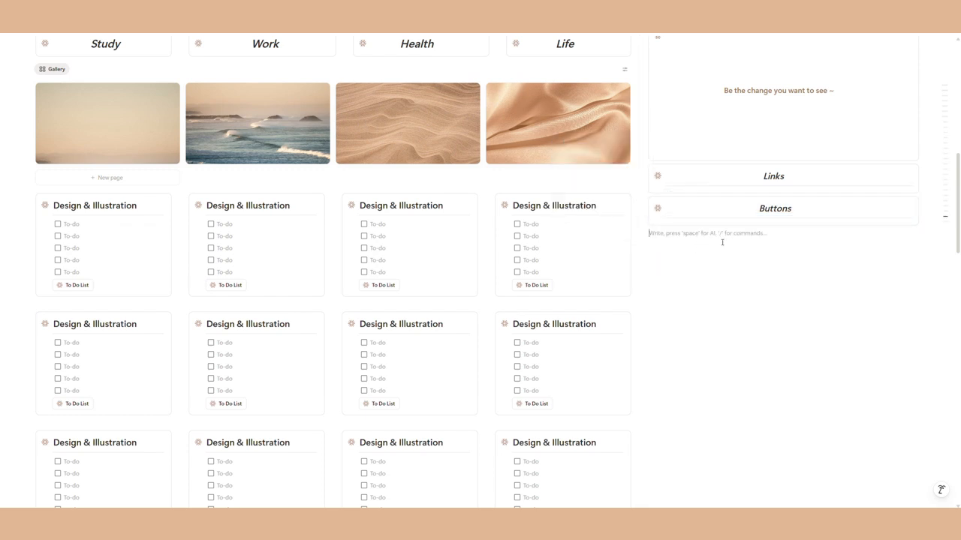
Step: Duplicate the Buttons callout and delete the divider from the copy
{"action": "scroll", "coordinate": [729, 272], "scroll_direction": "down", "scroll_amount": 2}
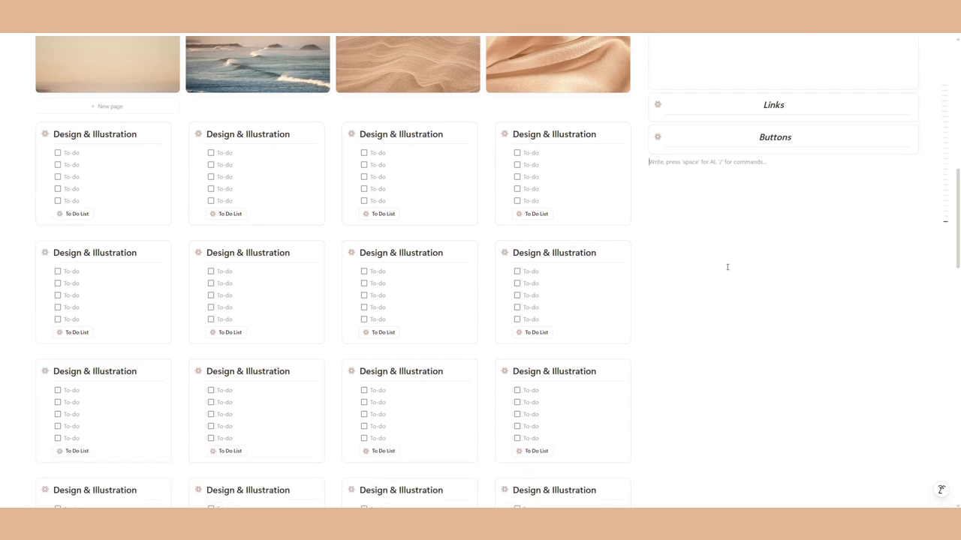
{"action": "left_click", "coordinate": [640, 132]}
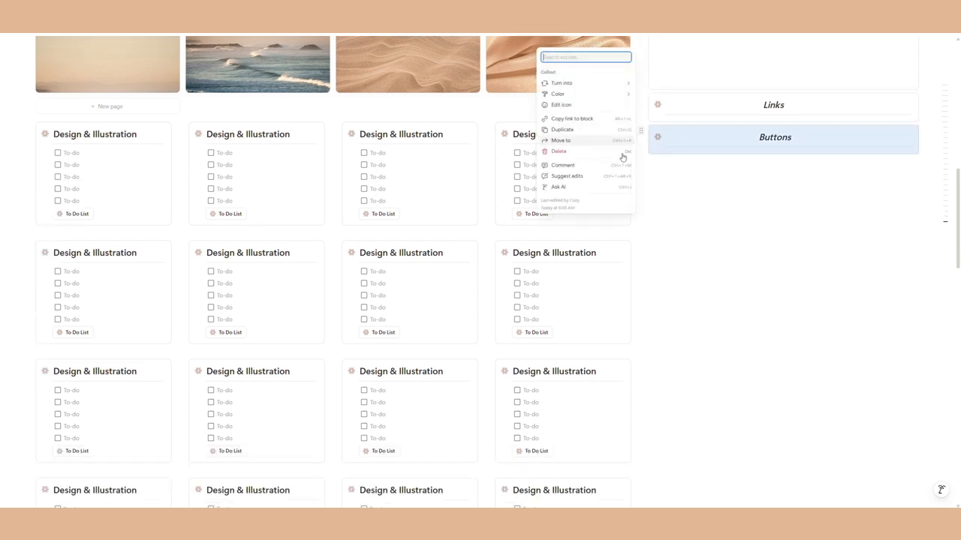
{"action": "left_click", "coordinate": [586, 135]}
{"action": "left_click", "coordinate": [650, 183]}
{"action": "left_click", "coordinate": [658, 182]}
{"action": "left_click", "coordinate": [658, 183]}
{"action": "left_click", "coordinate": [601, 200]}
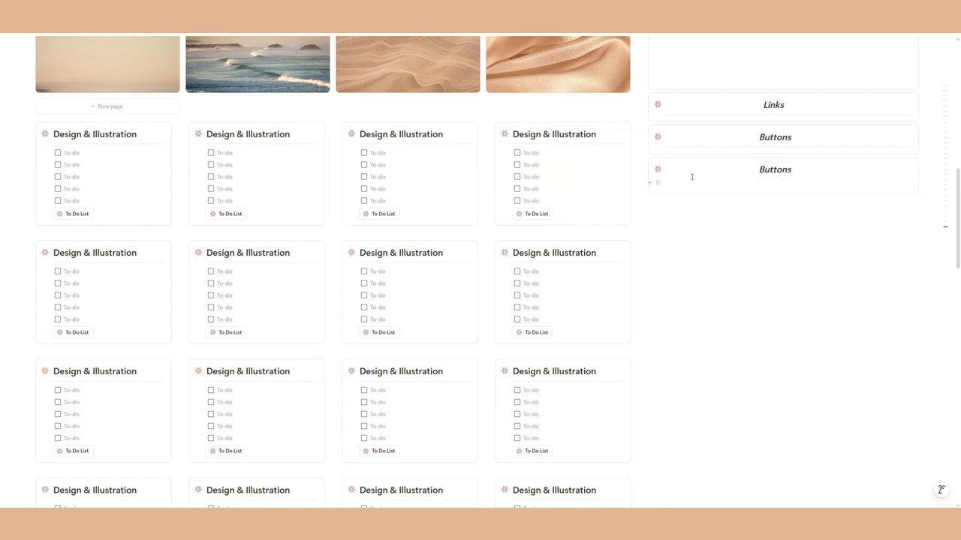
Step: Rename the duplicated Buttons callout "Quick Notes"
{"action": "double_click", "coordinate": [795, 167]}
{"action": "key", "text": "Caps_Lock"}
{"action": "type", "text": "Q"}
{"action": "key", "text": "Caps_Lock"}
{"action": "type", "text": "uick Notes"}
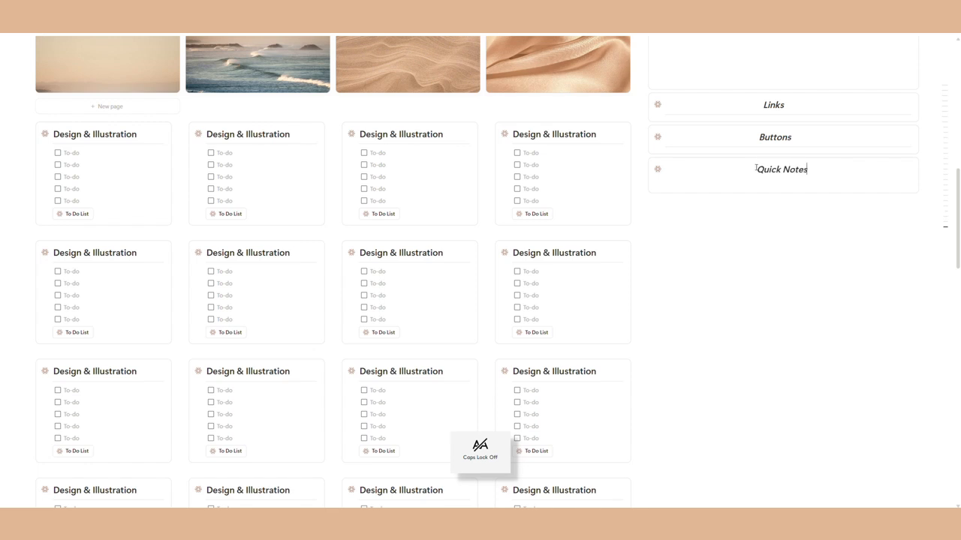
Step: Give the empty text block below the callout columns a brown background to form a full-width bar
{"action": "scroll", "coordinate": [743, 263], "scroll_direction": "down", "scroll_amount": 5}
{"action": "left_click", "coordinate": [360, 413]}
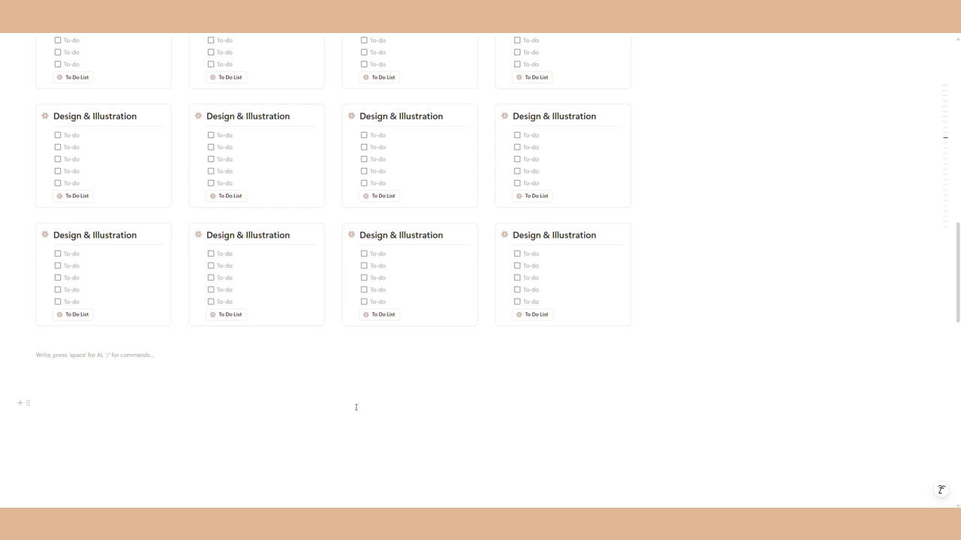
{"action": "type", "text": "/"}
{"action": "key", "text": "BackSpace"}
{"action": "left_click", "coordinate": [28, 356]}
{"action": "mouse_move", "coordinate": [65, 331]}
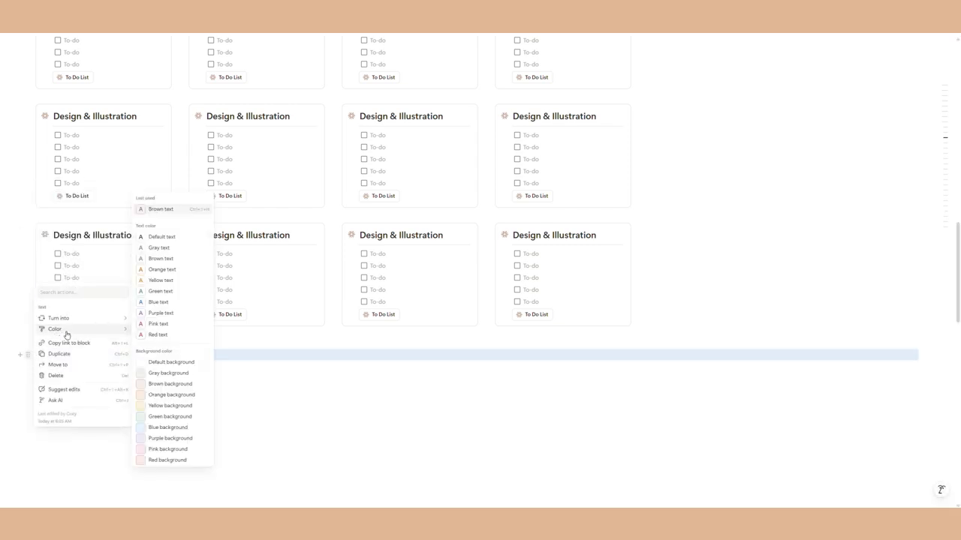
{"action": "left_click", "coordinate": [170, 383]}
{"action": "left_click", "coordinate": [138, 369]}
Step: Insert a callout below the brown bar with the text "Task Manager" and give it a brown background
{"action": "type", "text": "/call"}
{"action": "left_click", "coordinate": [62, 322]}
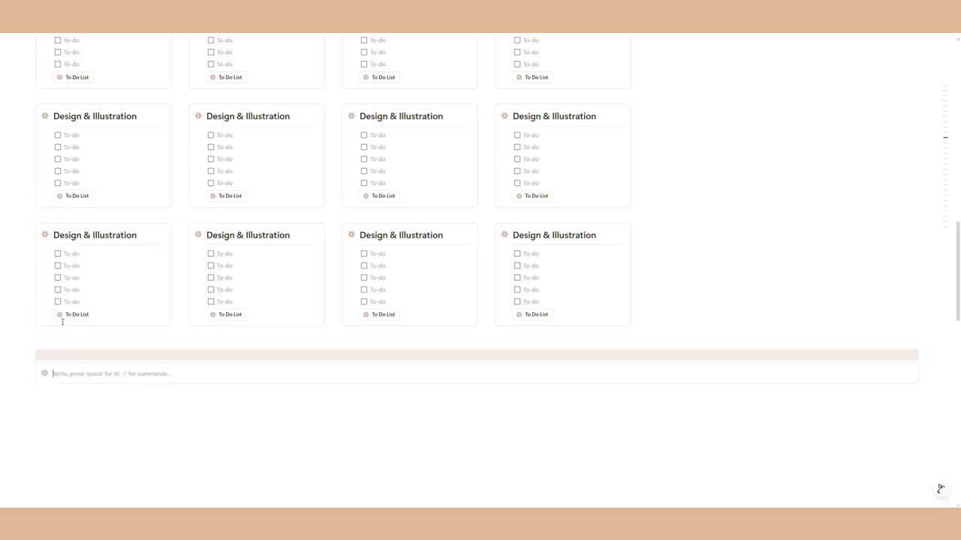
{"action": "type", "text": "T"}
{"action": "key", "text": "Caps_Lock"}
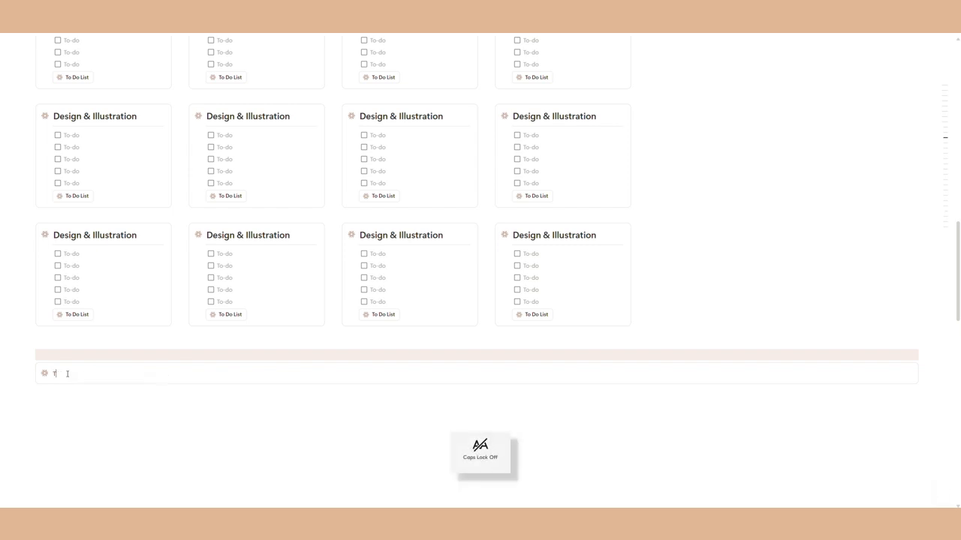
{"action": "type", "text": "ask Manager"}
{"action": "left_click", "coordinate": [69, 402]}
{"action": "left_click", "coordinate": [28, 368]}
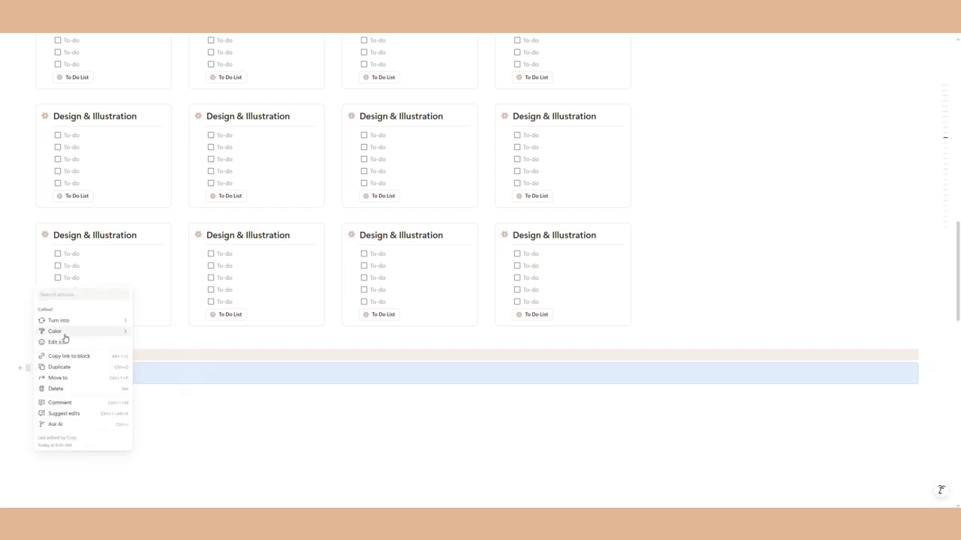
{"action": "left_click", "coordinate": [173, 376]}
Step: Format the Task Manager text as Heading 2 in brown and centre it in its callout
{"action": "left_click_drag", "start_coordinate": [78, 373], "coordinate": [51, 373]}
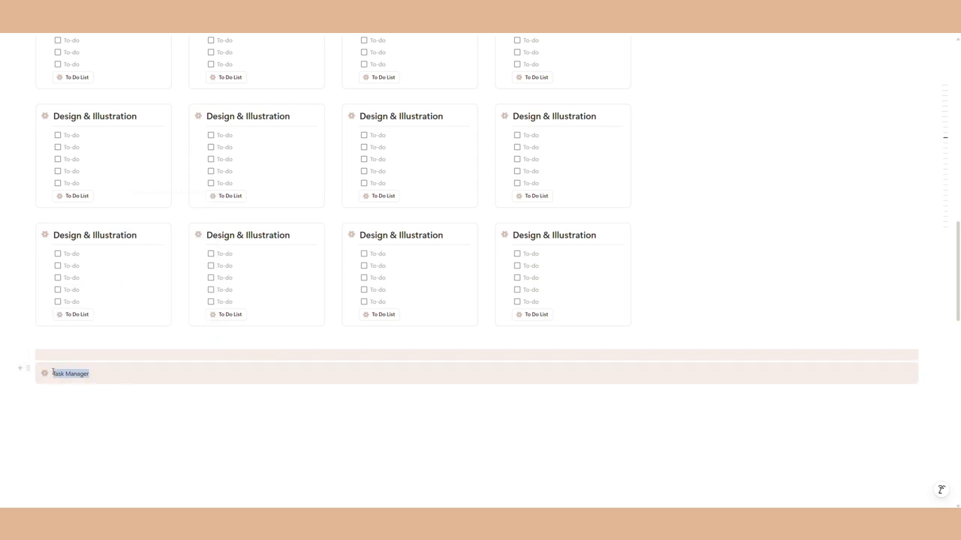
{"action": "left_click", "coordinate": [175, 358]}
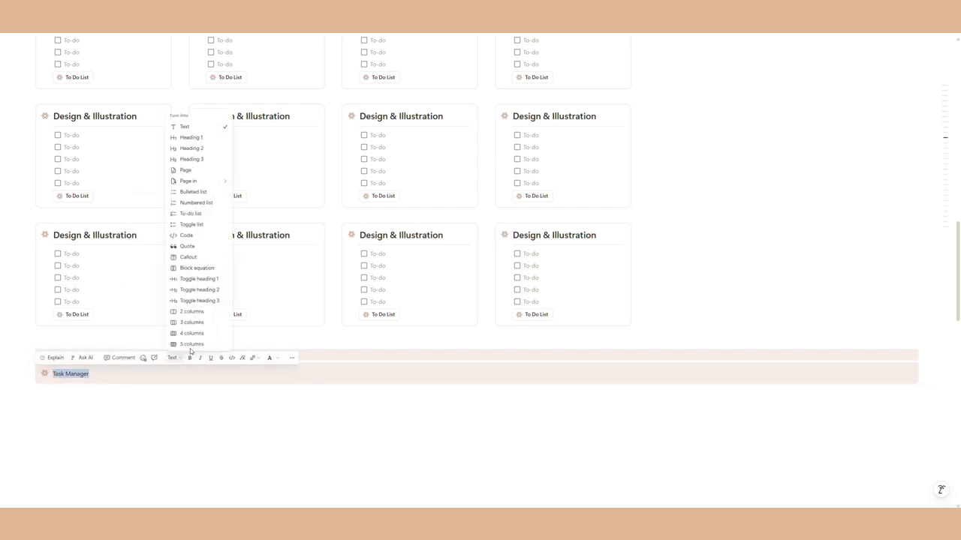
{"action": "left_click", "coordinate": [212, 159]}
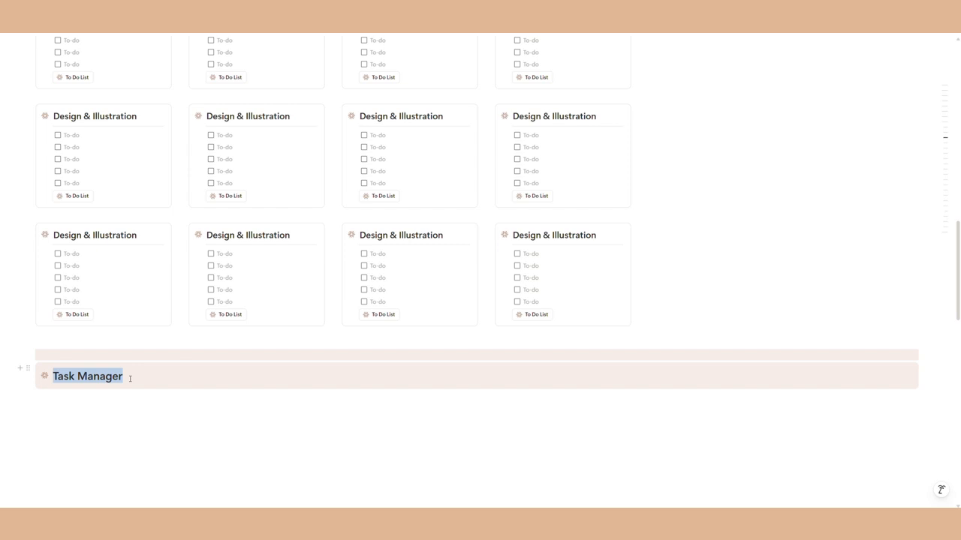
{"action": "left_click", "coordinate": [184, 357]}
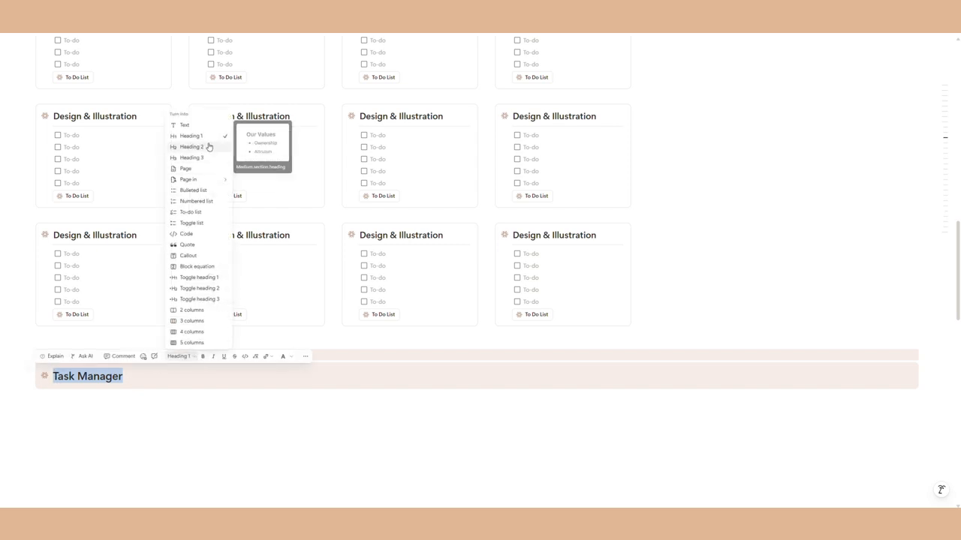
{"action": "left_click", "coordinate": [213, 148]}
{"action": "left_click_drag", "start_coordinate": [111, 374], "coordinate": [51, 374]}
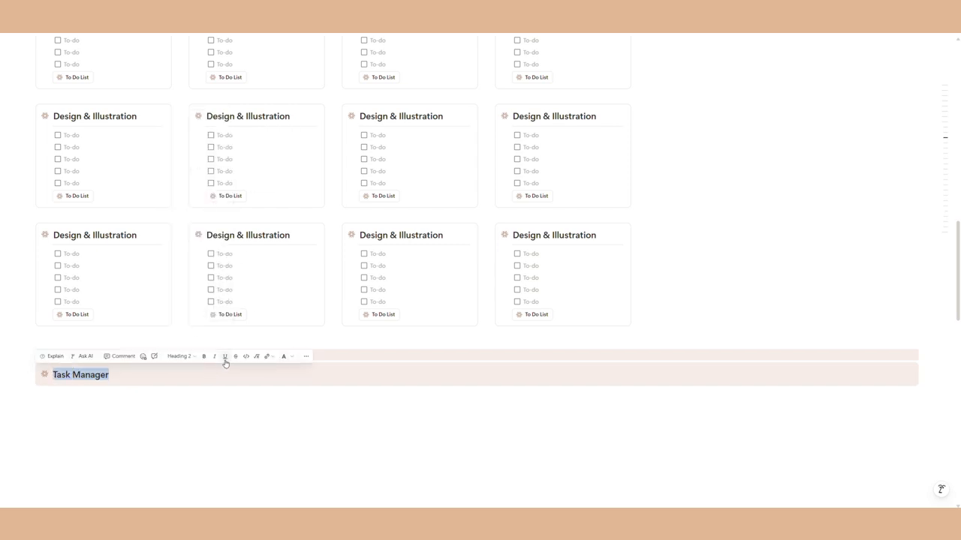
{"action": "left_click", "coordinate": [284, 356]}
{"action": "left_click", "coordinate": [321, 406]}
{"action": "left_click", "coordinate": [125, 400]}
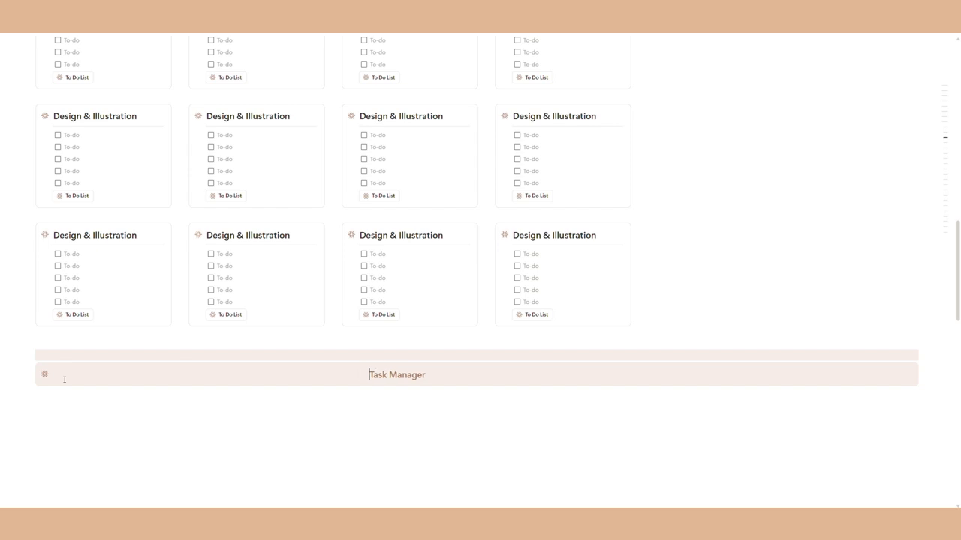
Step: Duplicate the brown bar above the Task Manager callout and move the copy directly below the callout
{"action": "left_click", "coordinate": [29, 355]}
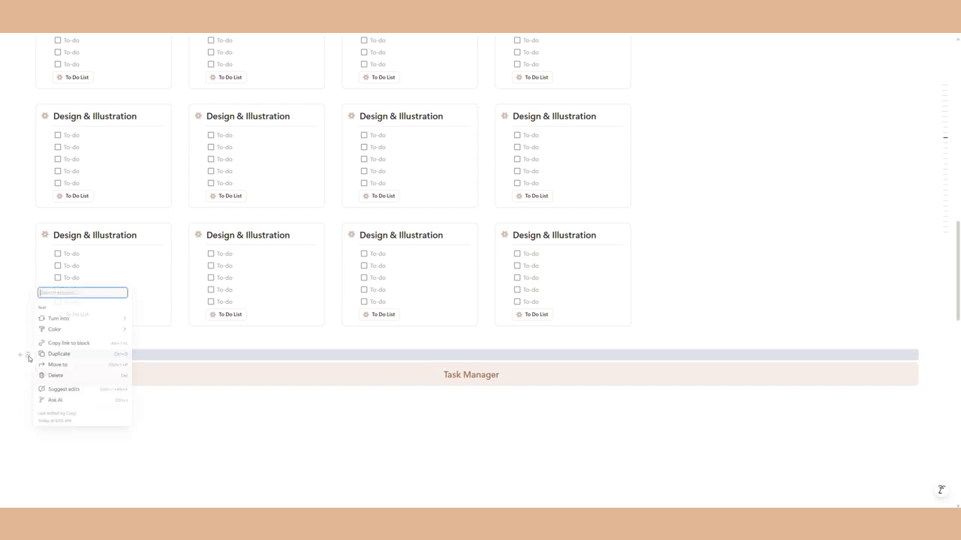
{"action": "key", "text": "ctrl+d"}
{"action": "left_click_drag", "start_coordinate": [29, 367], "coordinate": [34, 405]}
{"action": "left_click", "coordinate": [127, 421]}
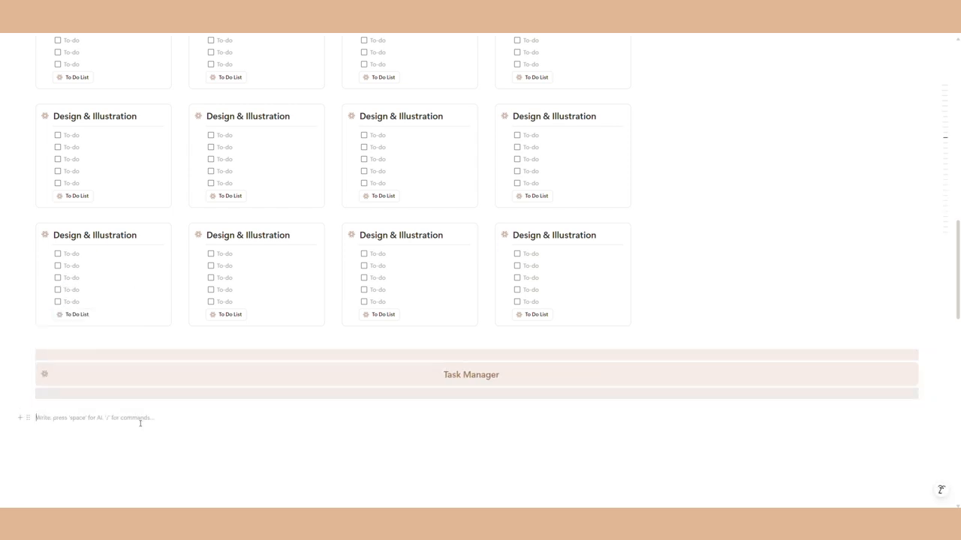
{"action": "scroll", "coordinate": [320, 417], "scroll_direction": "down", "scroll_amount": 2}
{"action": "scroll", "coordinate": [240, 308], "scroll_direction": "up", "scroll_amount": 2}
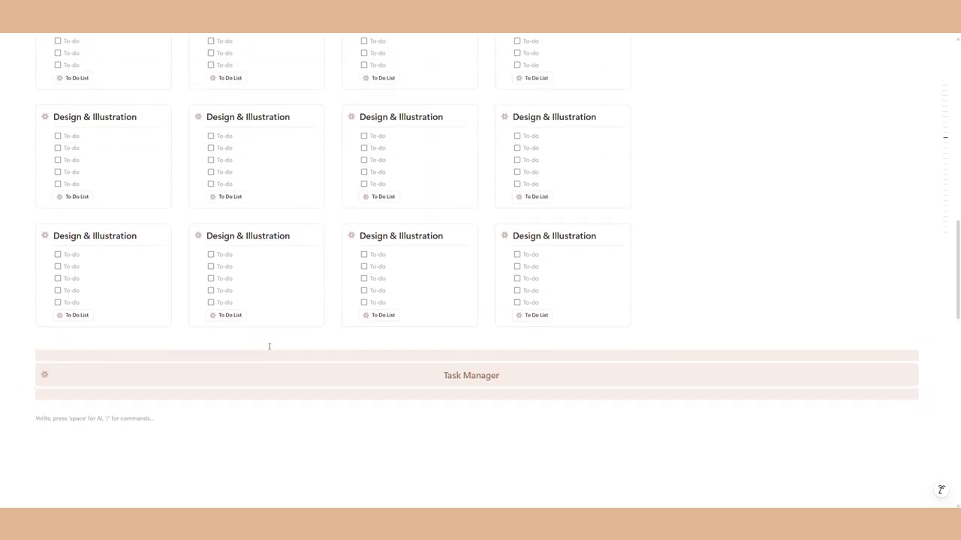
{"action": "scroll", "coordinate": [192, 397], "scroll_direction": "up", "scroll_amount": 15}
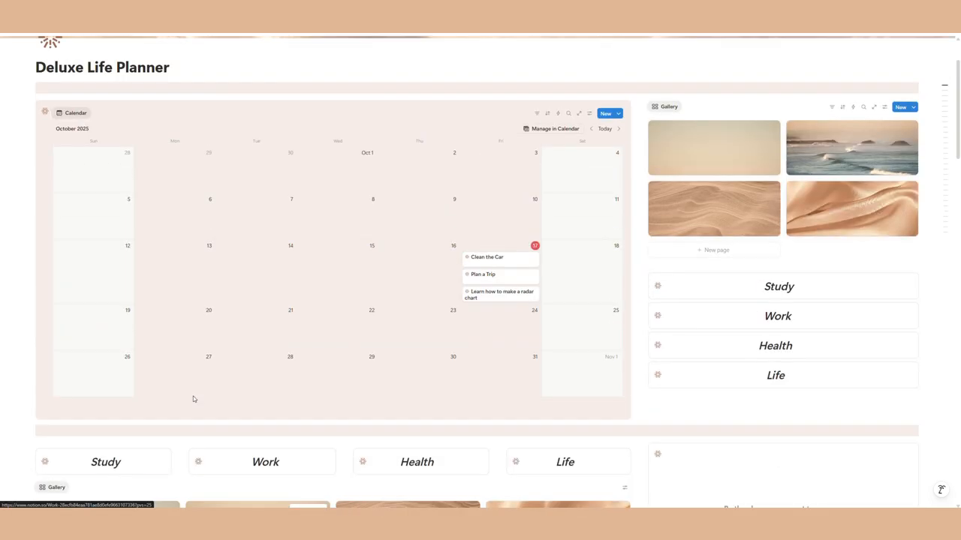
{"action": "scroll", "coordinate": [292, 388], "scroll_direction": "down", "scroll_amount": 15}
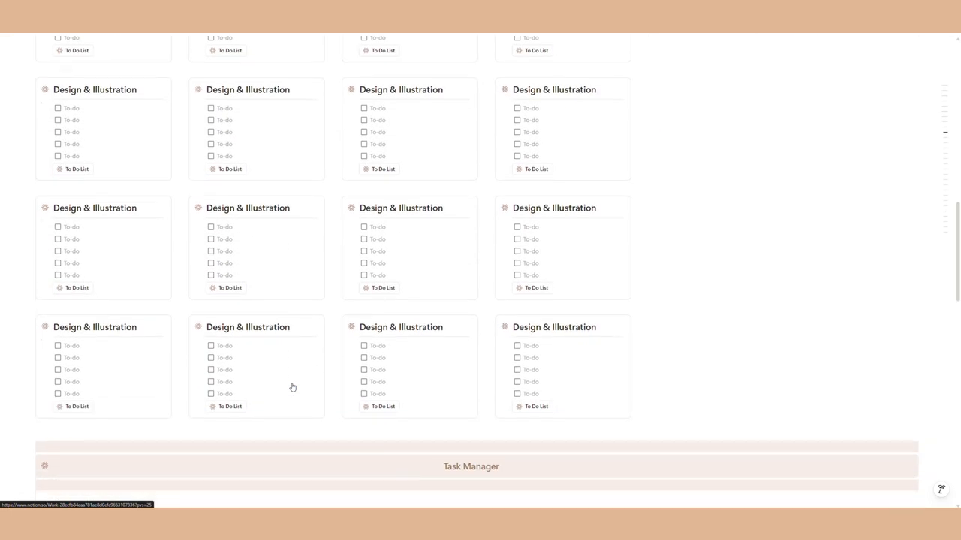
Step: Insert a two-column layout below the brown bar that closes the Task Manager heading
{"action": "left_click", "coordinate": [168, 346]}
{"action": "type", "text": "/col"}
{"action": "left_click", "coordinate": [84, 184]}
Step: Copy the link to the Calendar view in the brown callout and paste it into the first column as a linked database view
{"action": "scroll", "coordinate": [182, 338], "scroll_direction": "up", "scroll_amount": 15}
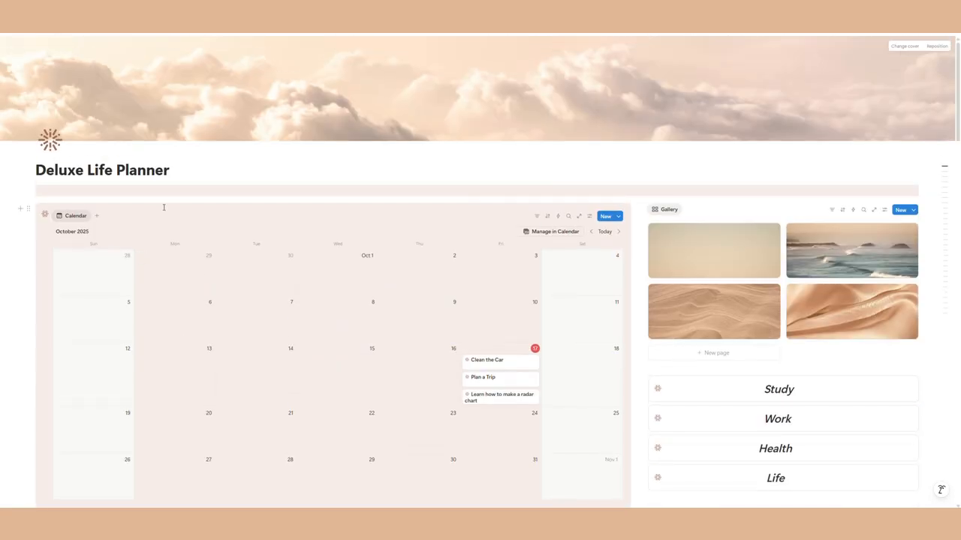
{"action": "left_click", "coordinate": [73, 217]}
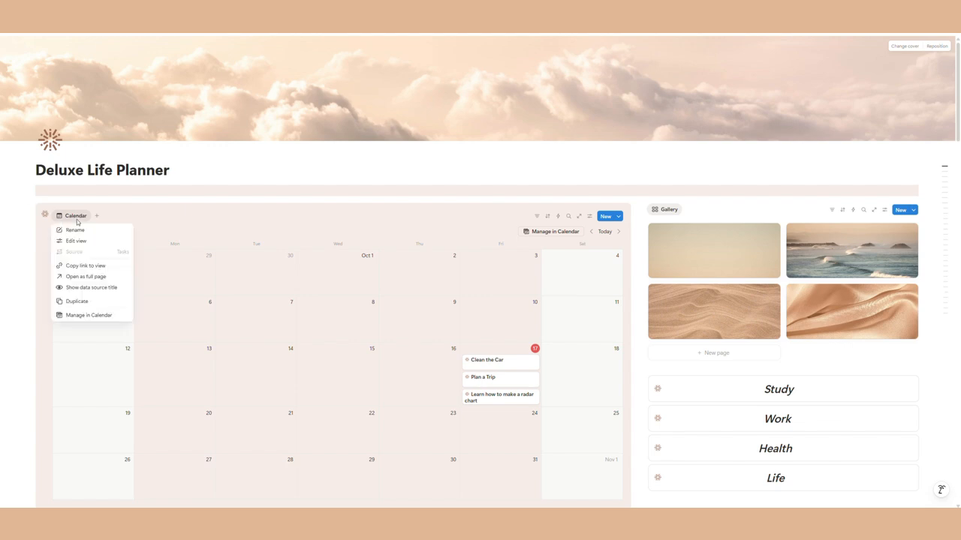
{"action": "left_click", "coordinate": [82, 266]}
{"action": "scroll", "coordinate": [225, 300], "scroll_direction": "down", "scroll_amount": 15}
{"action": "right_click", "coordinate": [136, 239]}
{"action": "left_click", "coordinate": [167, 307]}
{"action": "left_click", "coordinate": [379, 273]}
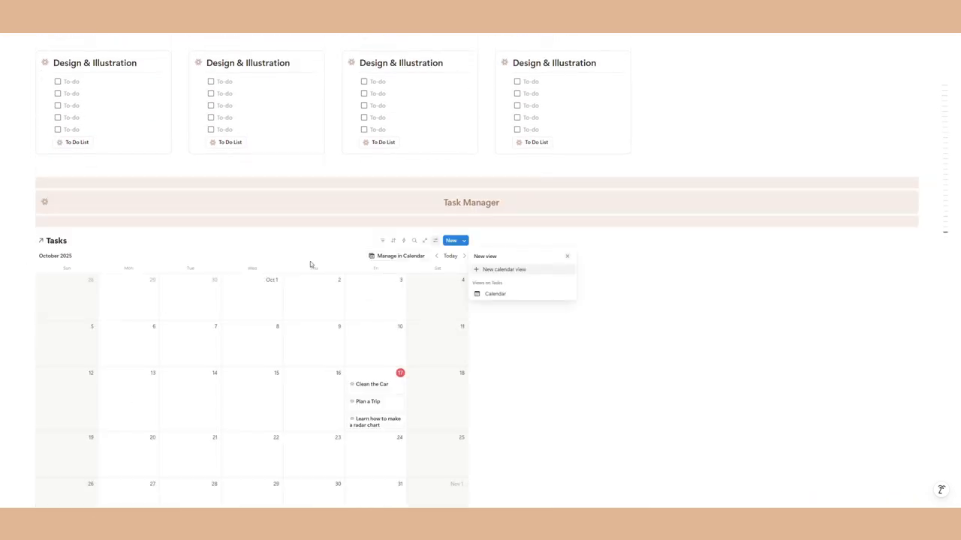
Step: Change the layout of the linked Tasks view under Task Manager to Table
{"action": "left_click", "coordinate": [434, 240]}
{"action": "left_click", "coordinate": [492, 281]}
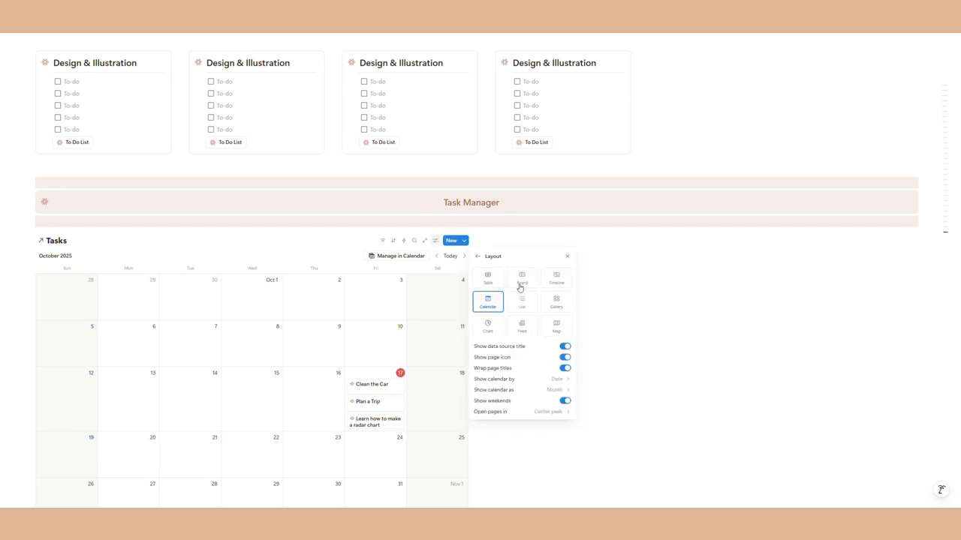
{"action": "left_click", "coordinate": [483, 282]}
{"action": "left_click", "coordinate": [321, 378]}
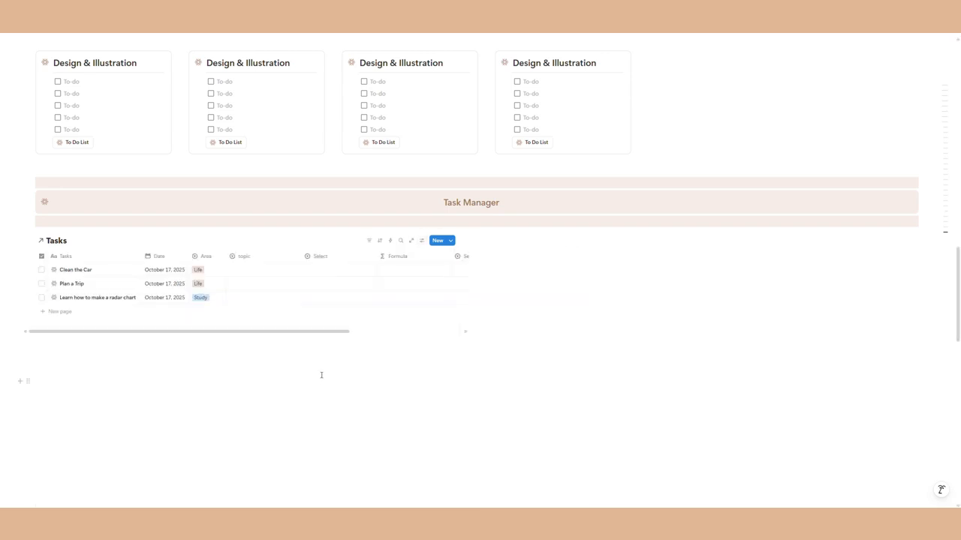
Step: Hide the Date, Area, topic, Select, Formula, Select 1 and Formula 1 properties in the Tasks table
{"action": "left_click", "coordinate": [173, 258]}
{"action": "left_click", "coordinate": [169, 366]}
{"action": "left_click", "coordinate": [165, 256]}
{"action": "left_click", "coordinate": [165, 374]}
{"action": "left_click", "coordinate": [165, 259]}
{"action": "left_click", "coordinate": [180, 374]}
{"action": "left_click", "coordinate": [165, 256]}
{"action": "left_click", "coordinate": [165, 375]}
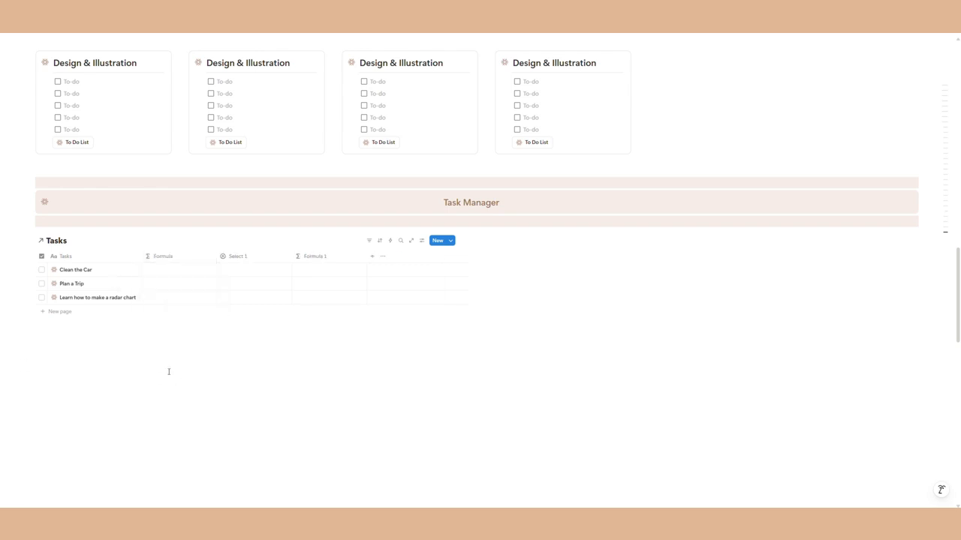
{"action": "left_click", "coordinate": [171, 255]}
{"action": "left_click", "coordinate": [165, 353]}
{"action": "left_click", "coordinate": [165, 256]}
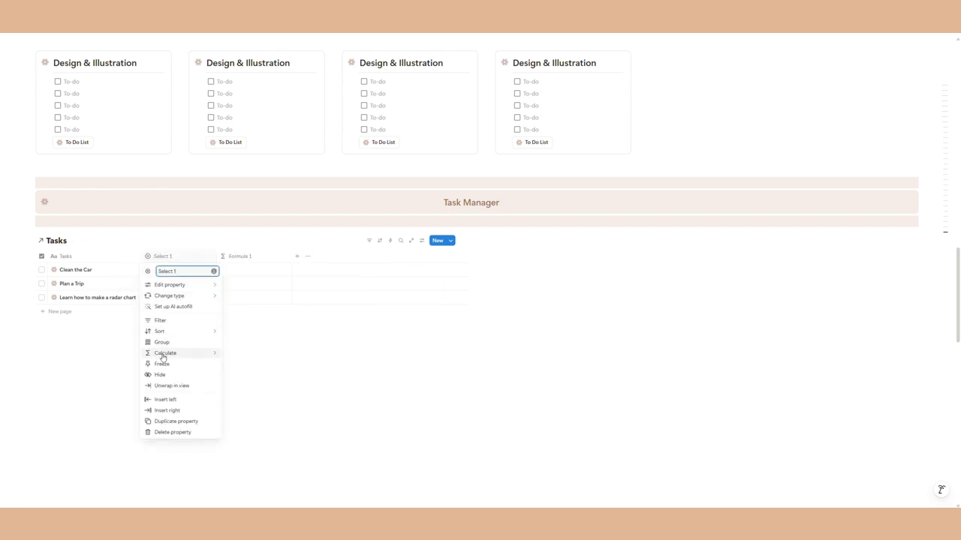
{"action": "left_click", "coordinate": [165, 375]}
{"action": "left_click", "coordinate": [165, 256]}
{"action": "left_click", "coordinate": [191, 323]}
{"action": "left_click", "coordinate": [157, 254]}
{"action": "left_click", "coordinate": [165, 353]}
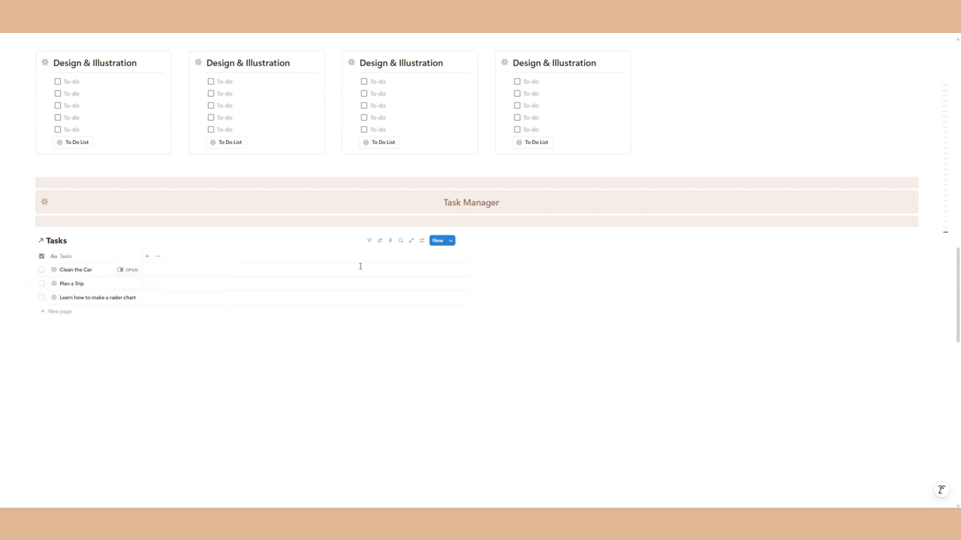
Step: Duplicate the Tasks table view and rename the first of the two views as To Do
{"action": "left_click", "coordinate": [75, 241]}
{"action": "left_click", "coordinate": [87, 267]}
{"action": "left_click", "coordinate": [58, 259]}
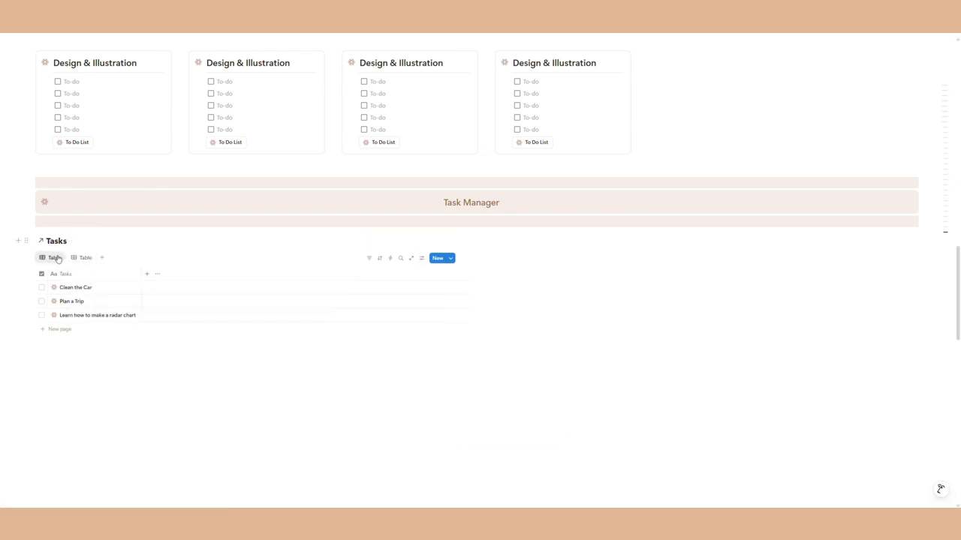
{"action": "left_click", "coordinate": [59, 259]}
{"action": "type", "text": "To Do"}
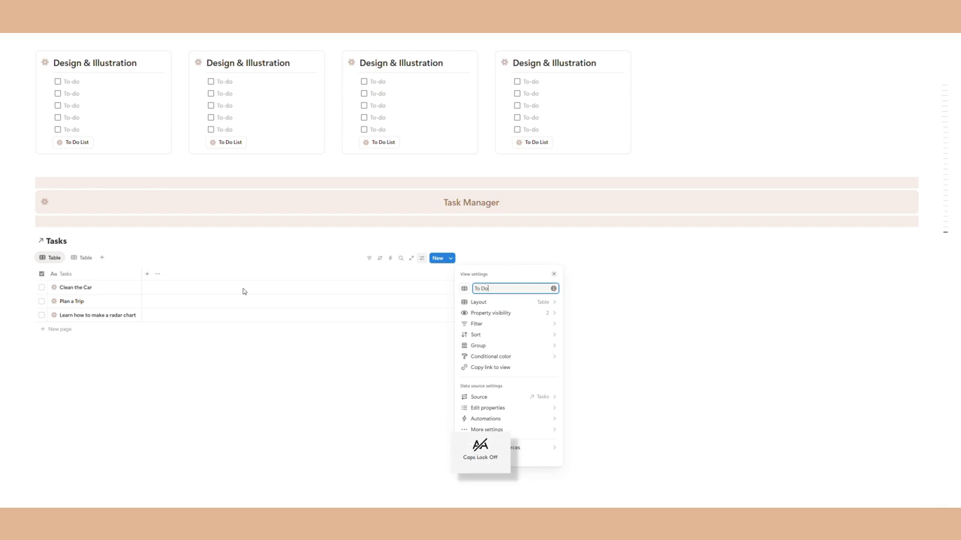
{"action": "key", "text": "Return"}
Step: Rename the second Tasks table view as Done
{"action": "left_click", "coordinate": [86, 259]}
{"action": "left_click", "coordinate": [88, 260]}
{"action": "left_click", "coordinate": [96, 274]}
{"action": "key", "text": "Caps_Lock"}
{"action": "type", "text": "Done"}
{"action": "key", "text": "Return"}
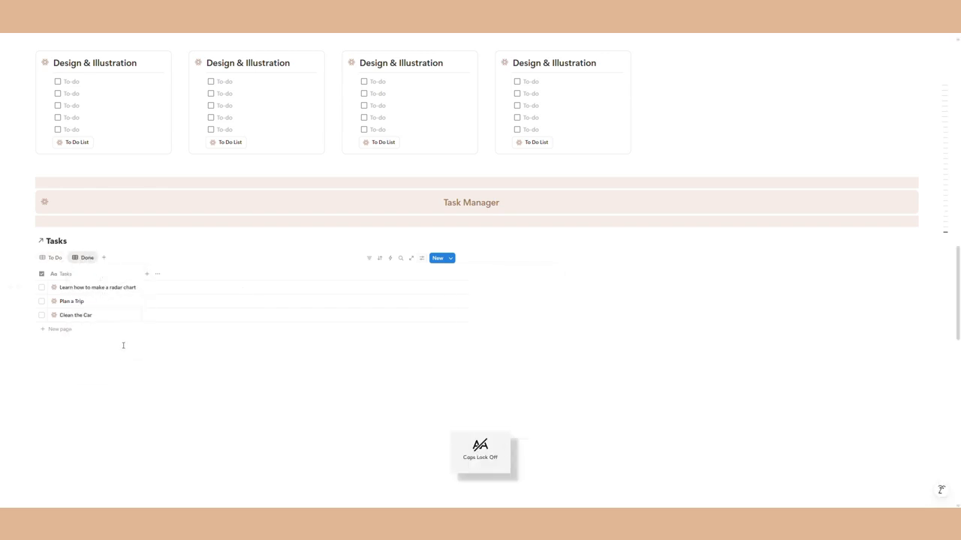
Step: Filter the To Do view by the chec property so that it shows only Unchecked tasks
{"action": "left_click", "coordinate": [376, 260]}
{"action": "left_click", "coordinate": [490, 276]}
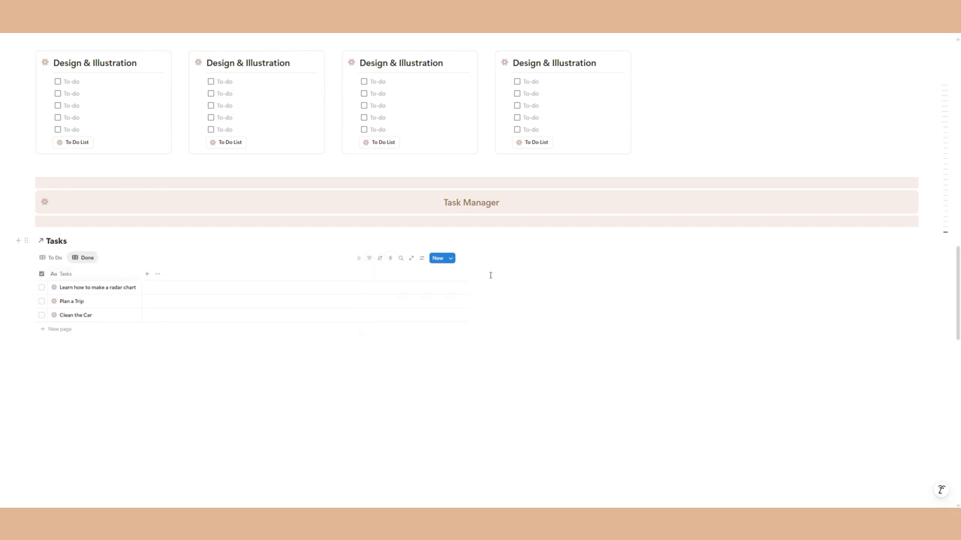
{"action": "left_click", "coordinate": [368, 259]}
{"action": "left_click", "coordinate": [55, 259]}
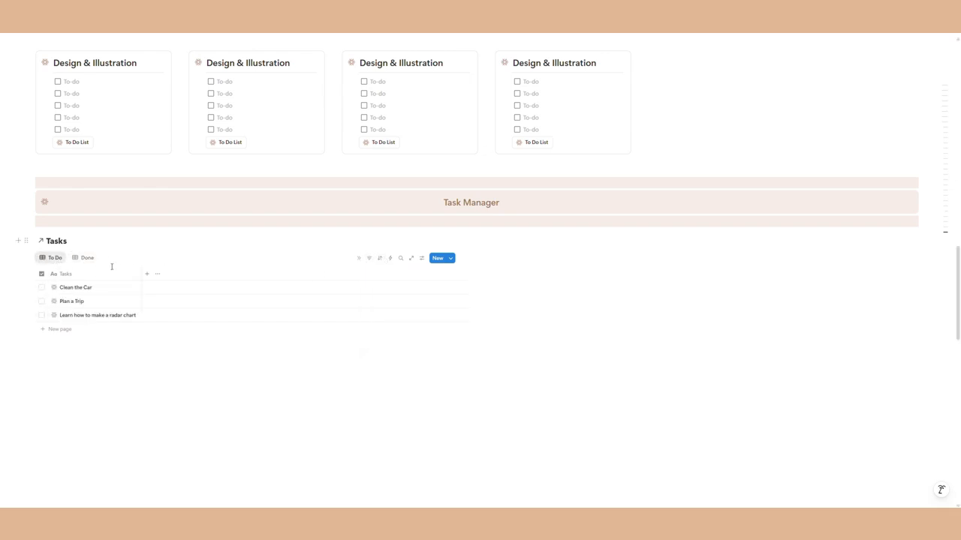
{"action": "left_click", "coordinate": [372, 260]}
{"action": "left_click", "coordinate": [287, 369]}
{"action": "left_click", "coordinate": [287, 369]}
{"action": "left_click", "coordinate": [368, 259]}
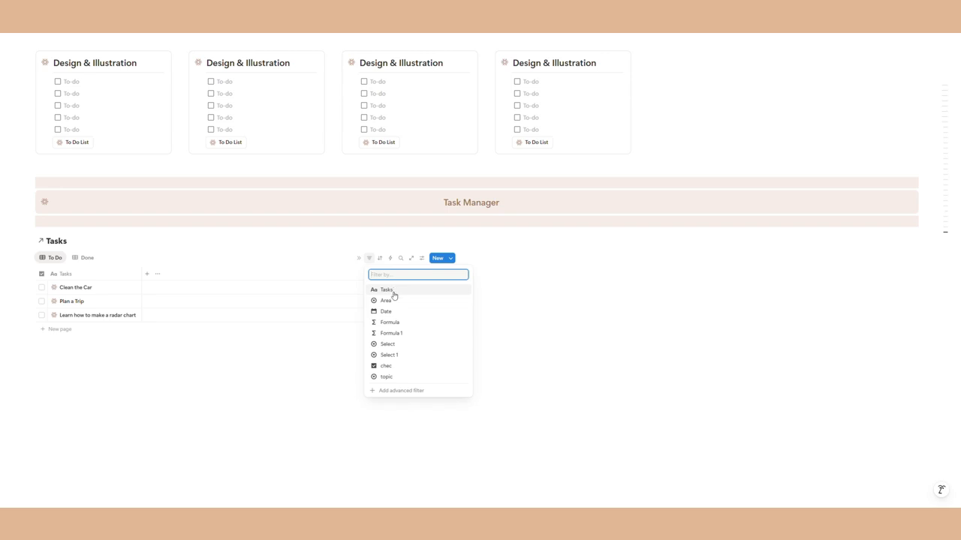
{"action": "left_click", "coordinate": [386, 365]}
{"action": "left_click", "coordinate": [64, 304]}
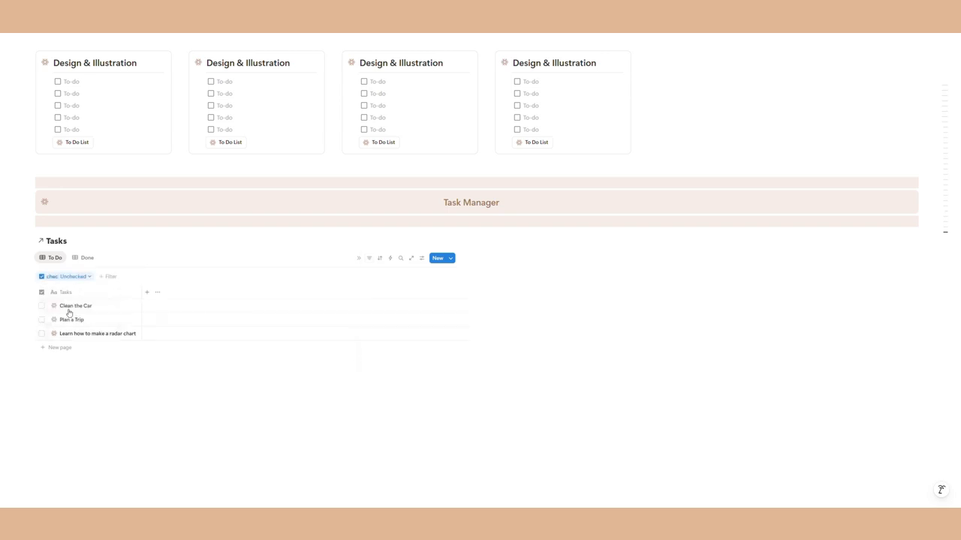
Step: Filter the Done view by the chec property so that it shows only checked tasks
{"action": "left_click", "coordinate": [87, 258]}
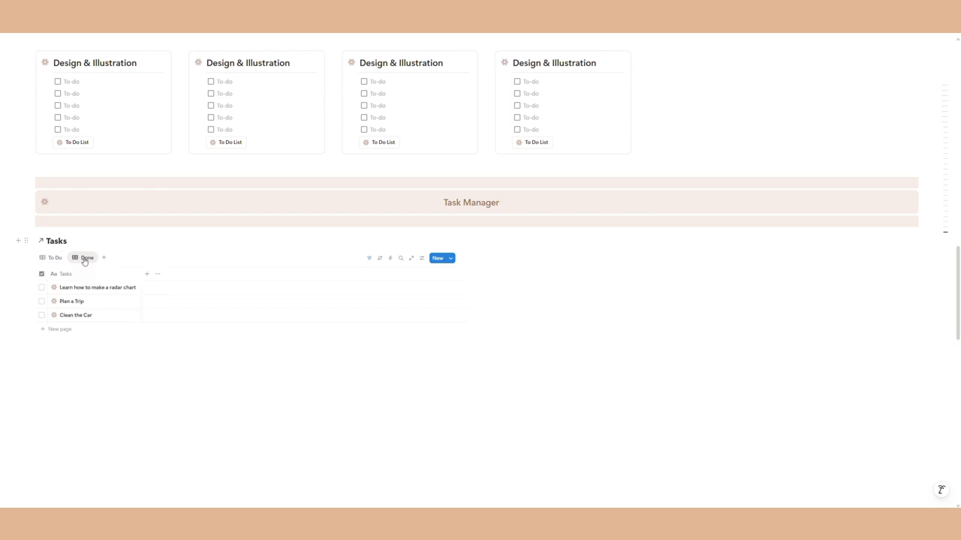
{"action": "left_click", "coordinate": [369, 258]}
{"action": "left_click", "coordinate": [385, 367]}
{"action": "left_click", "coordinate": [51, 311]}
{"action": "left_click", "coordinate": [87, 322]}
Step: Test the filters by ticking the first task in To Do, unticking it in Done and returning to To Do
{"action": "left_click", "coordinate": [54, 258]}
{"action": "left_click", "coordinate": [41, 288]}
{"action": "left_click", "coordinate": [87, 257]}
{"action": "left_click", "coordinate": [41, 287]}
{"action": "left_click", "coordinate": [54, 258]}
{"action": "left_click", "coordinate": [134, 343]}
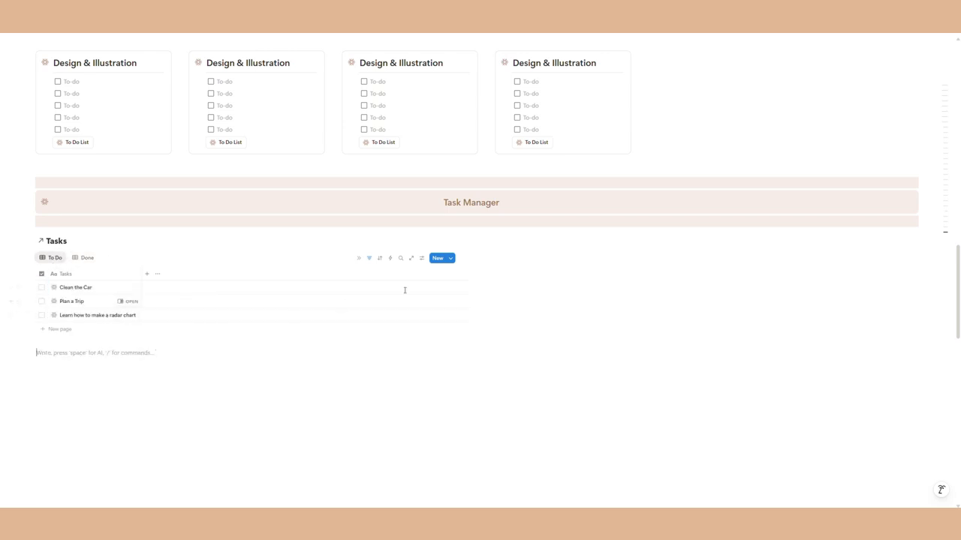
Step: Copy the link to the Calendar view again and paste it into the second column as a linked database view
{"action": "scroll", "coordinate": [32, 250], "scroll_direction": "up", "scroll_amount": 20}
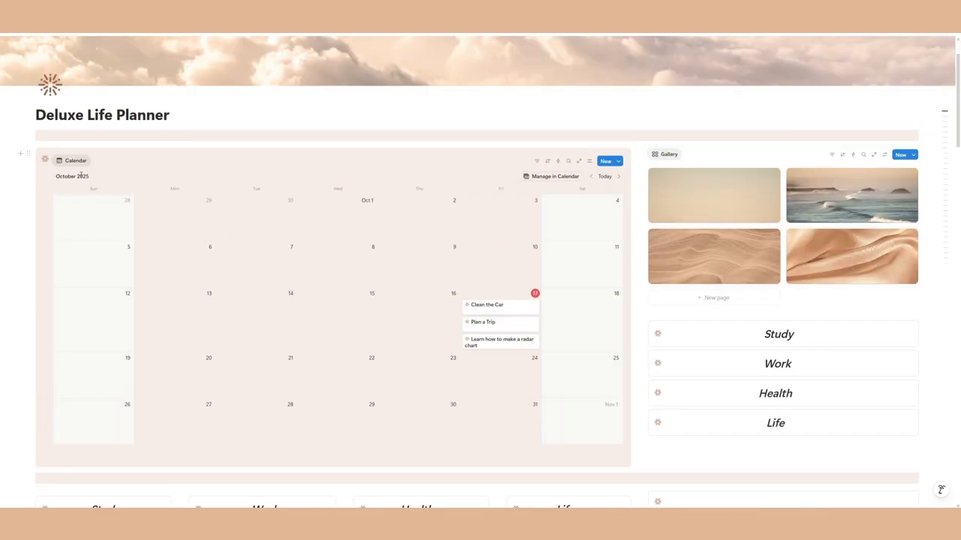
{"action": "left_click", "coordinate": [76, 161]}
{"action": "left_click", "coordinate": [78, 213]}
{"action": "scroll", "coordinate": [369, 200], "scroll_direction": "down", "scroll_amount": 15}
{"action": "scroll", "coordinate": [368, 199], "scroll_direction": "down", "scroll_amount": 4}
{"action": "right_click", "coordinate": [518, 242]}
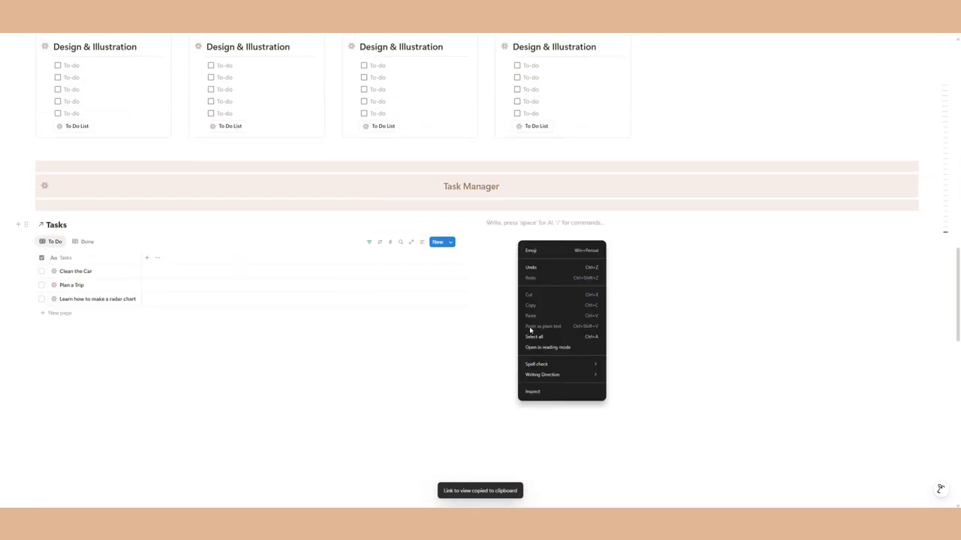
{"action": "left_click", "coordinate": [506, 225]}
{"action": "right_click", "coordinate": [503, 222]}
{"action": "left_click", "coordinate": [536, 309]}
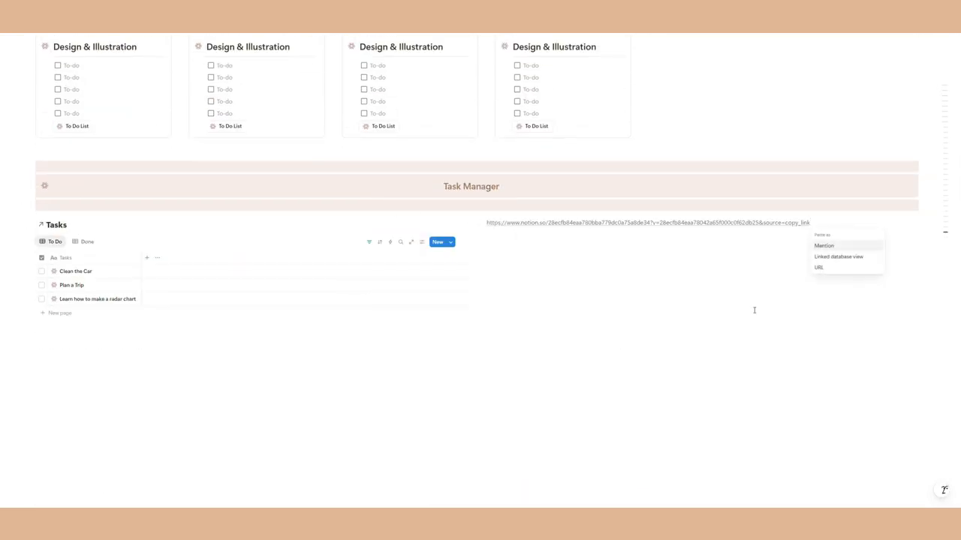
{"action": "left_click", "coordinate": [837, 256]}
Step: Change the second column's Tasks view to the Gallery layout with card preview set to None
{"action": "left_click", "coordinate": [886, 224]}
{"action": "left_click", "coordinate": [885, 225]}
{"action": "left_click", "coordinate": [874, 268]}
{"action": "left_click", "coordinate": [935, 286]}
{"action": "left_click", "coordinate": [885, 225]}
{"action": "left_click", "coordinate": [893, 269]}
{"action": "left_click", "coordinate": [930, 342]}
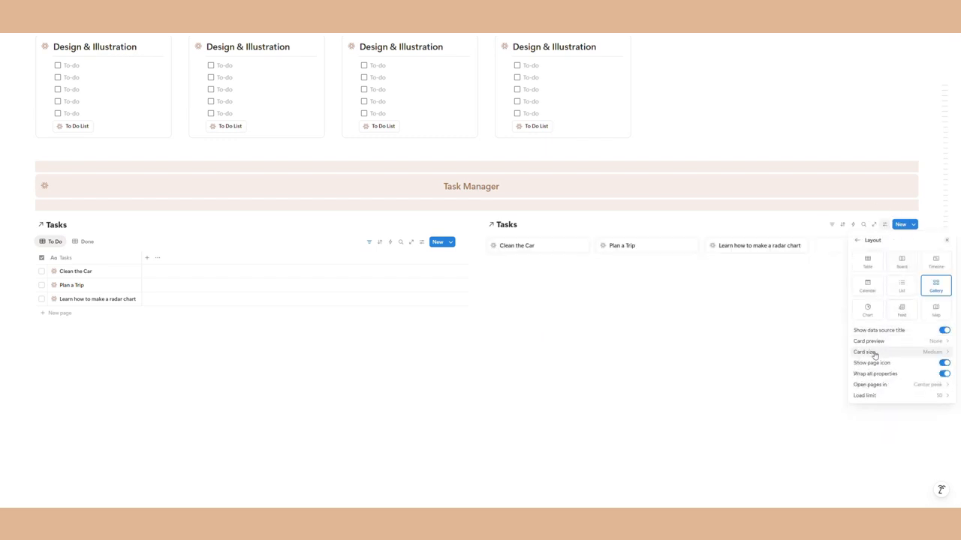
{"action": "left_click", "coordinate": [871, 349]}
{"action": "left_click", "coordinate": [735, 328]}
Step: Insert a callout with the default background below the Tasks gallery and move the gallery into it
{"action": "left_click", "coordinate": [501, 315]}
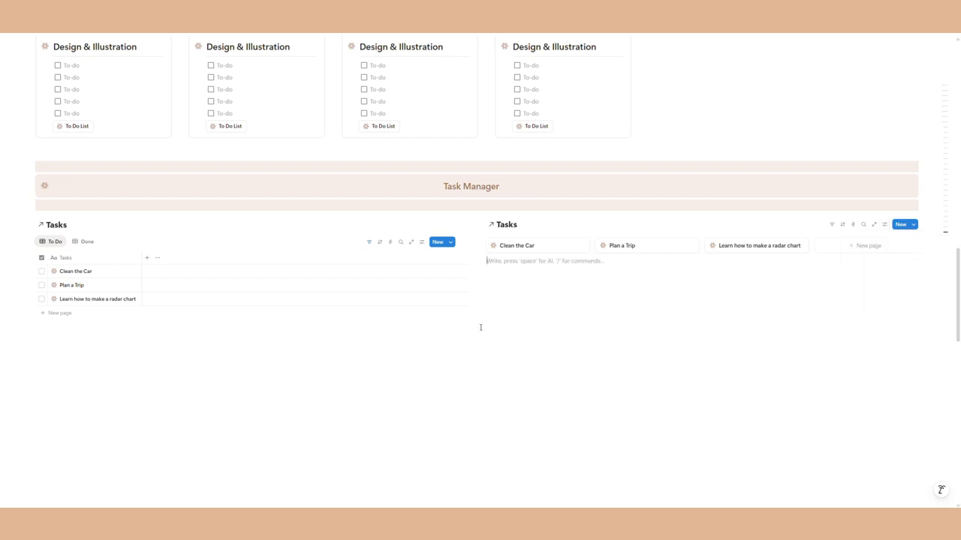
{"action": "type", "text": "/cal"}
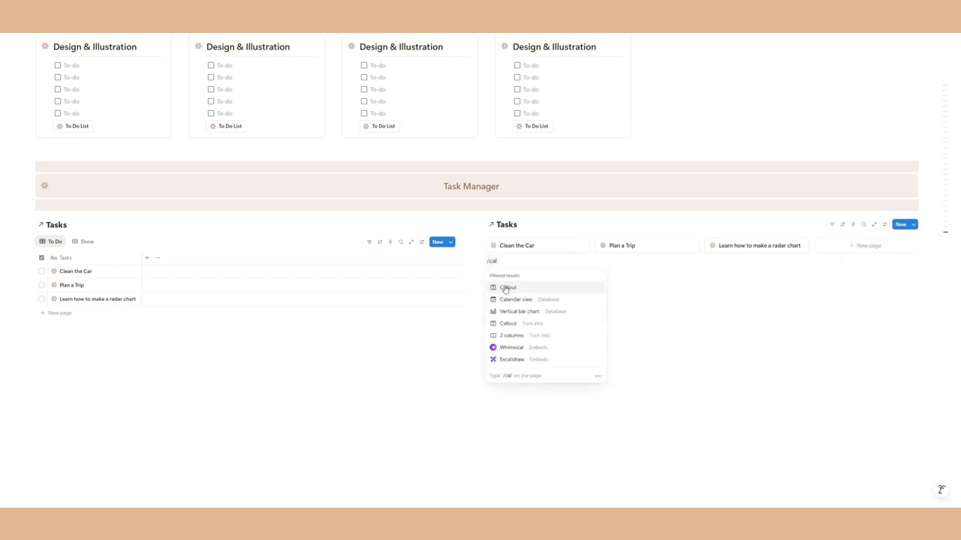
{"action": "left_click", "coordinate": [505, 288]}
{"action": "left_click", "coordinate": [479, 260]}
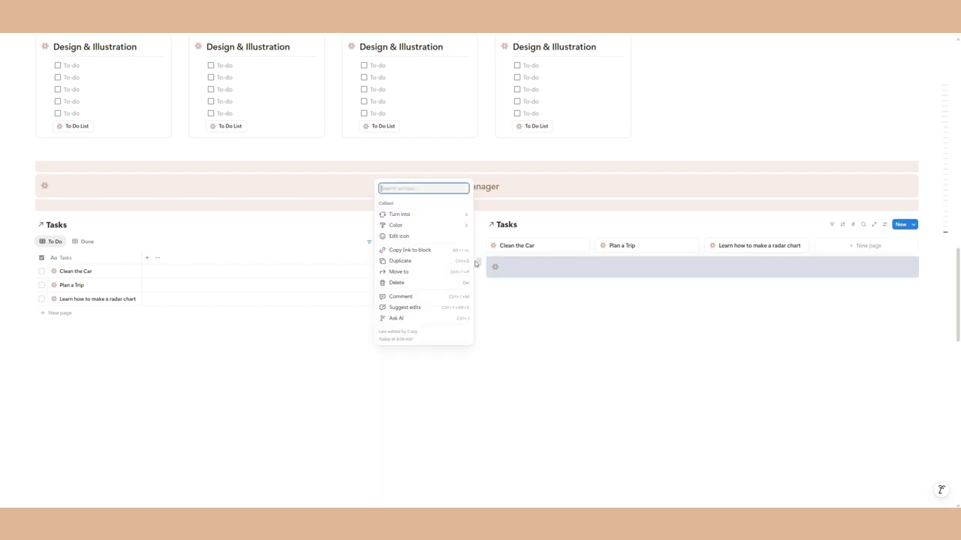
{"action": "mouse_move", "coordinate": [433, 229]}
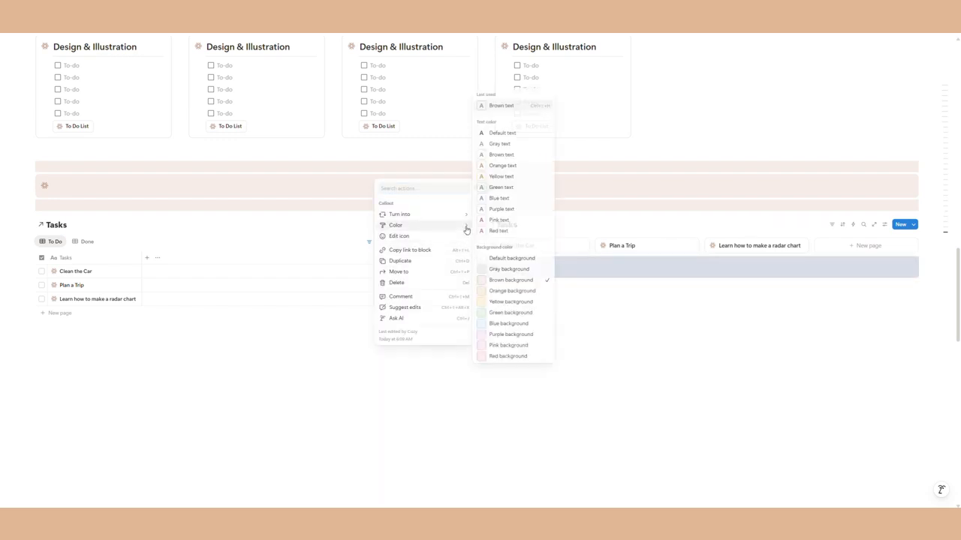
{"action": "left_click", "coordinate": [517, 258]}
{"action": "left_click_drag", "start_coordinate": [480, 224], "coordinate": [503, 275]}
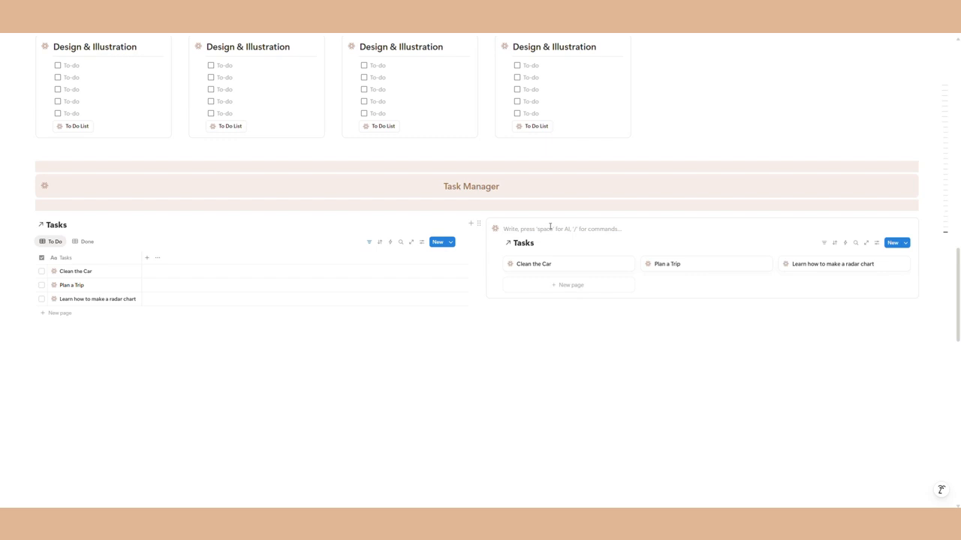
Step: Enter "Completed Today" as the title of the gallery callout and format it as Heading 3
{"action": "type", "text": "C"}
{"action": "key", "text": "Caps_Lock"}
{"action": "type", "text": "ompleted Today"}
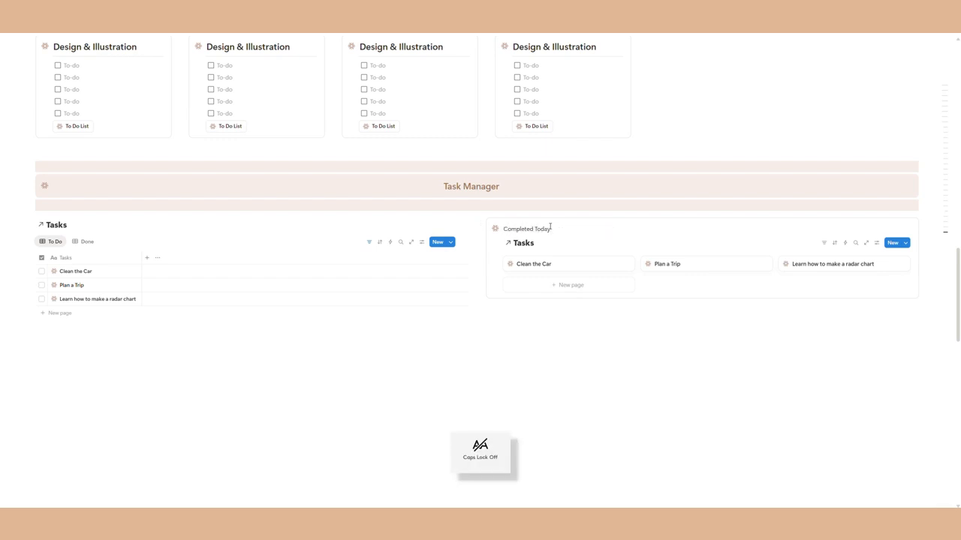
{"action": "left_click_drag", "start_coordinate": [550, 227], "coordinate": [502, 229]}
{"action": "left_click", "coordinate": [630, 218]}
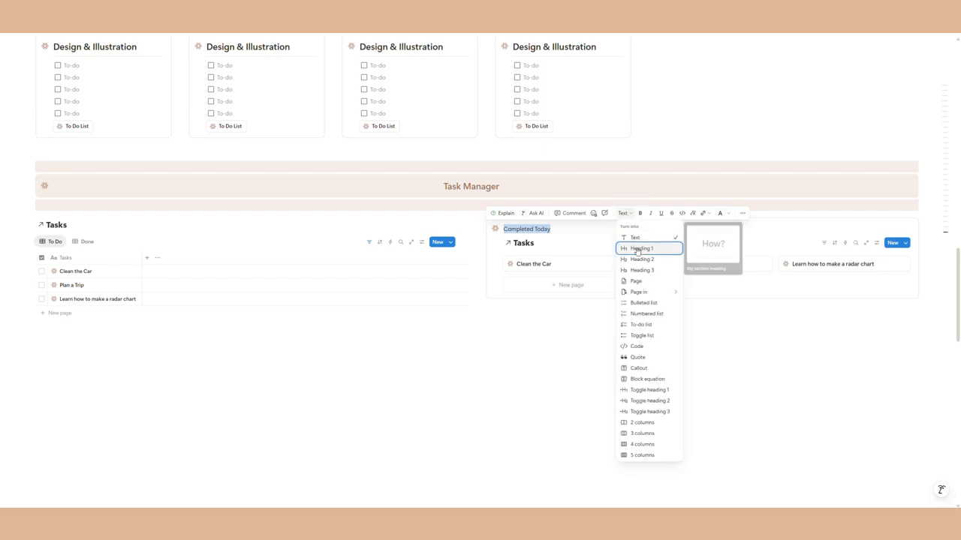
{"action": "left_click", "coordinate": [621, 249]}
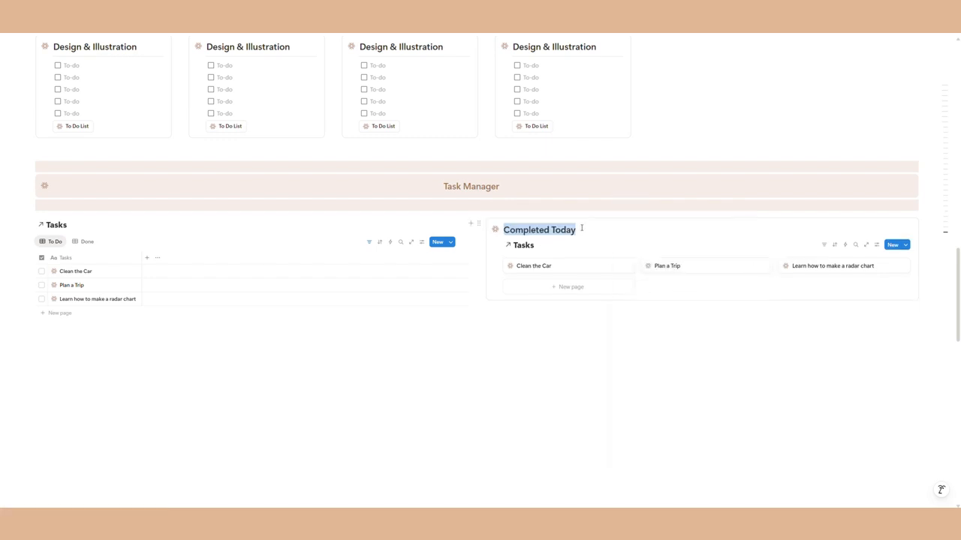
{"action": "left_click", "coordinate": [629, 216]}
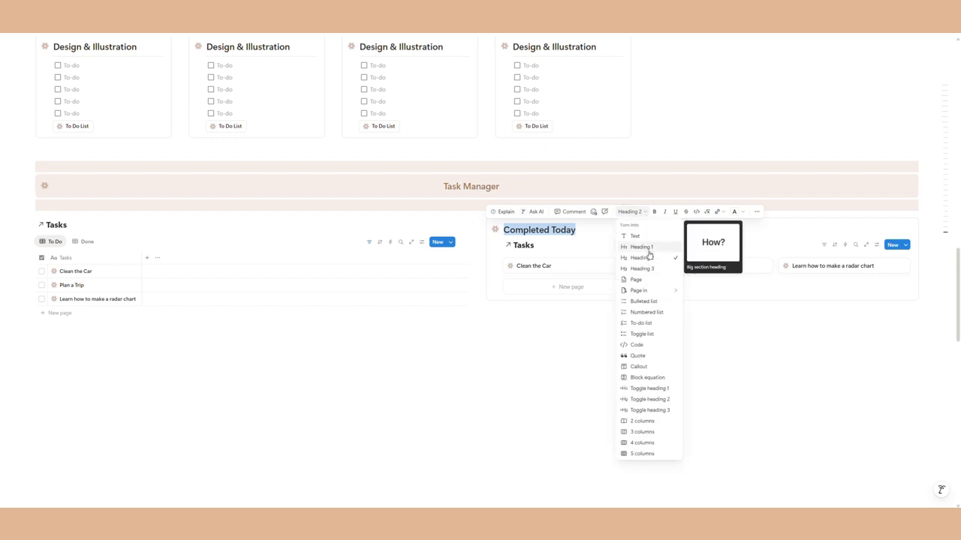
{"action": "left_click", "coordinate": [622, 275]}
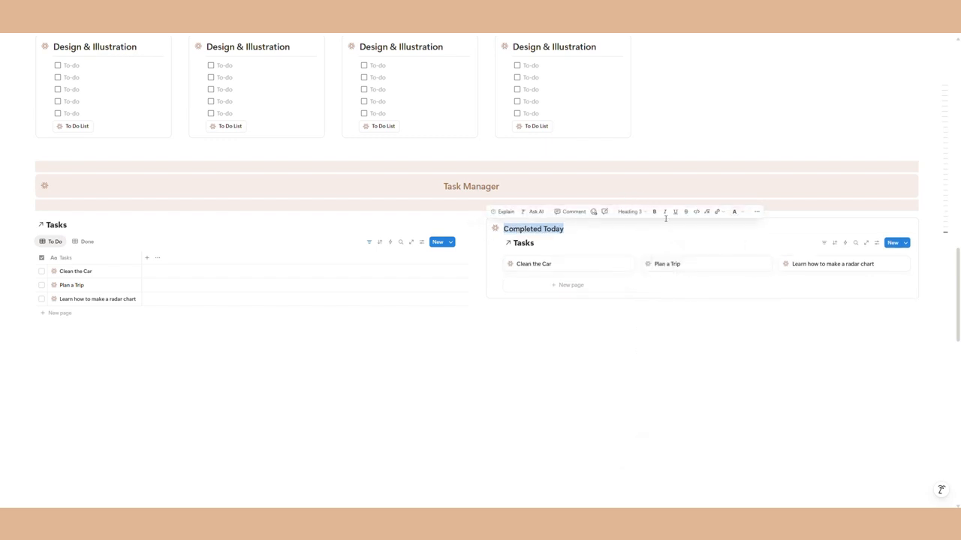
Step: Make the Completed Today title brown and italic, and centre it in its callout
{"action": "left_click", "coordinate": [734, 211]}
{"action": "left_click", "coordinate": [763, 262]}
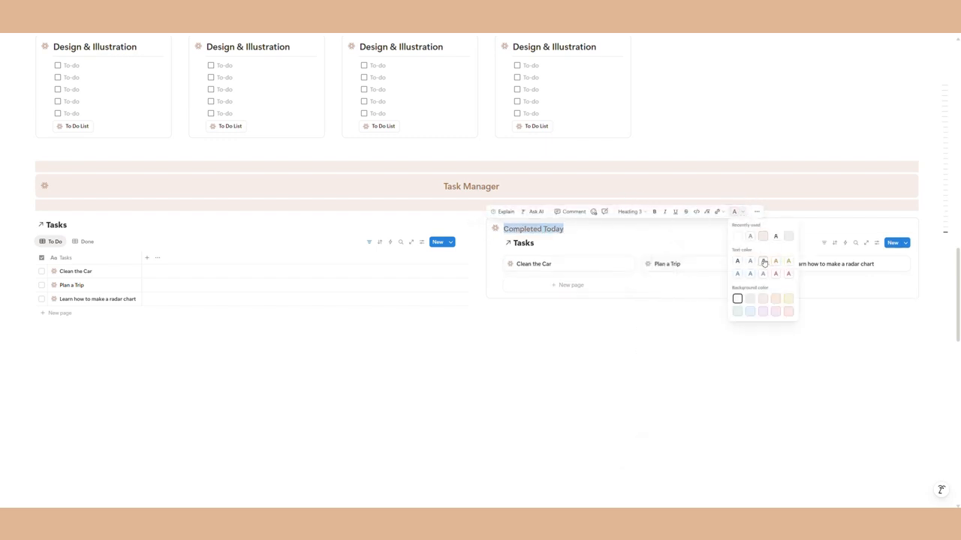
{"action": "left_click", "coordinate": [576, 325]}
{"action": "left_click_drag", "start_coordinate": [565, 228], "coordinate": [534, 228]}
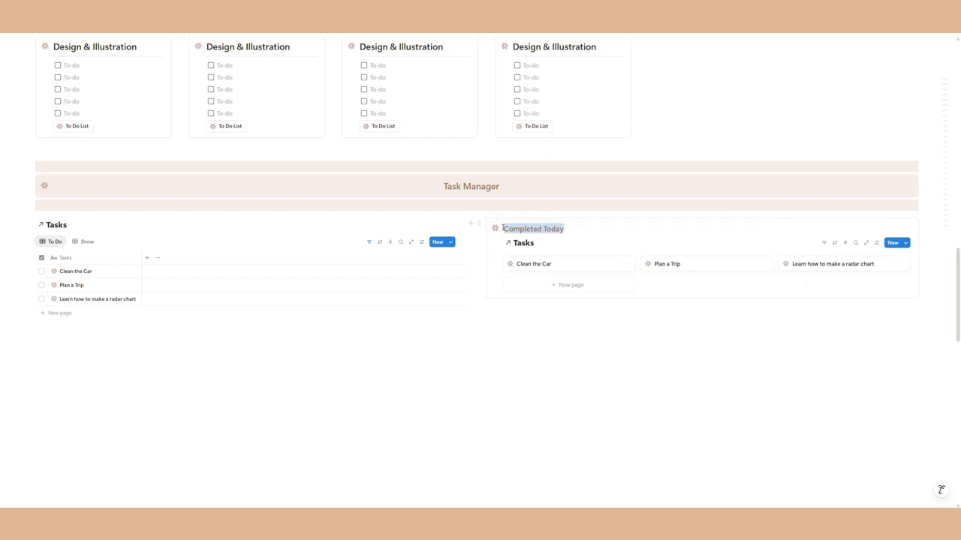
{"action": "left_click", "coordinate": [658, 215]}
{"action": "left_click", "coordinate": [651, 304]}
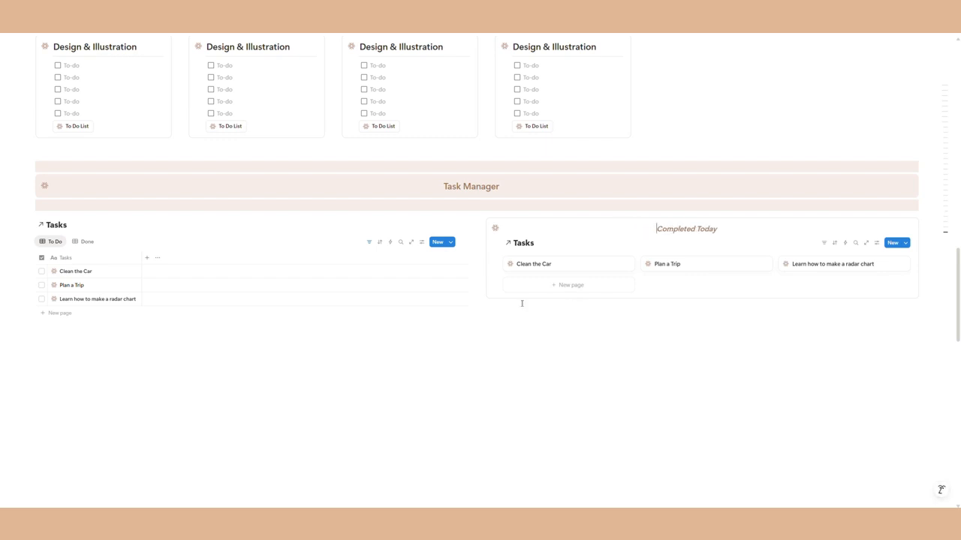
Step: Widen the Completed Today column and insert a divider beneath its title
{"action": "left_click_drag", "start_coordinate": [454, 299], "coordinate": [369, 308]}
{"action": "left_click", "coordinate": [538, 229]}
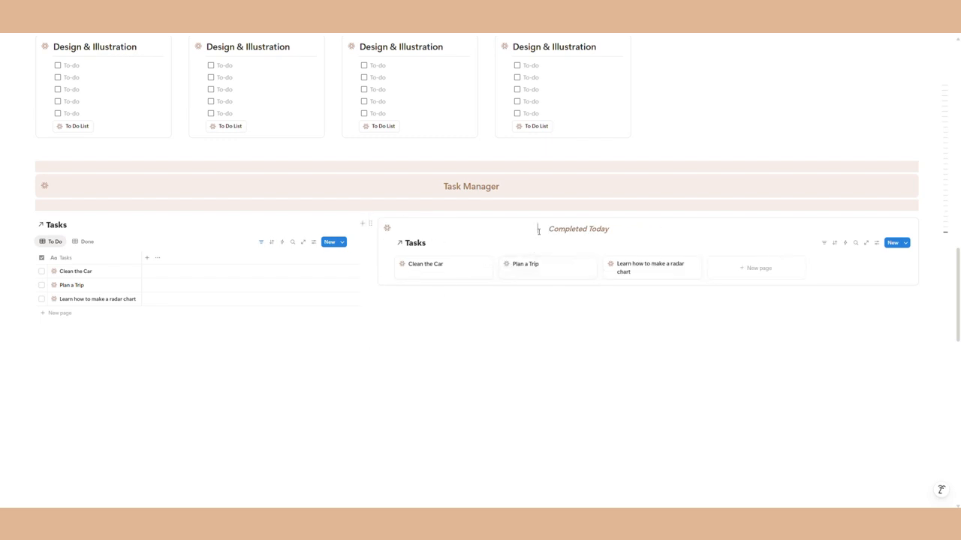
{"action": "left_click", "coordinate": [684, 230]}
{"action": "key", "text": "Return"}
{"action": "type", "text": "/di"}
{"action": "key", "text": "Return"}
{"action": "key", "text": "BackSpace"}
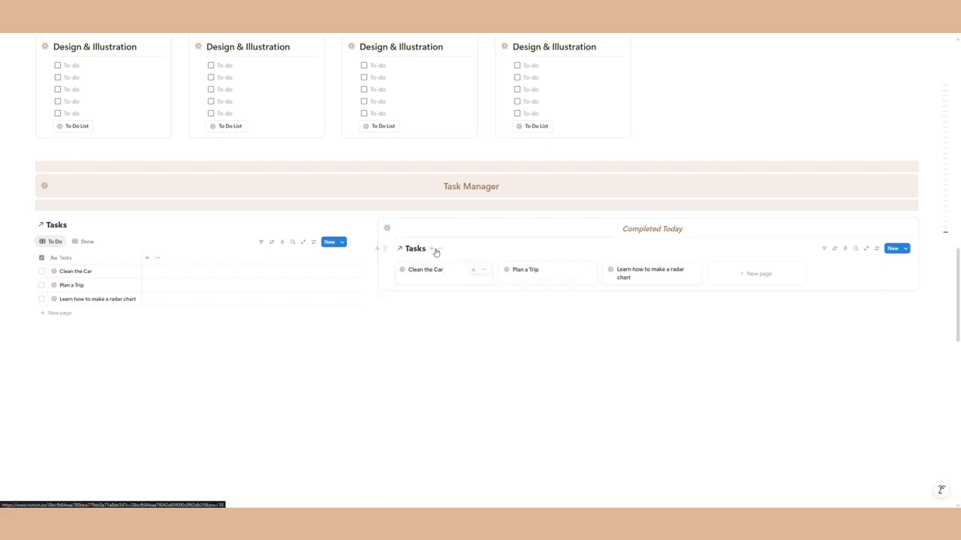
Step: Hide the Tasks database title on the Completed Today gallery
{"action": "left_click", "coordinate": [441, 249]}
{"action": "left_click", "coordinate": [462, 331]}
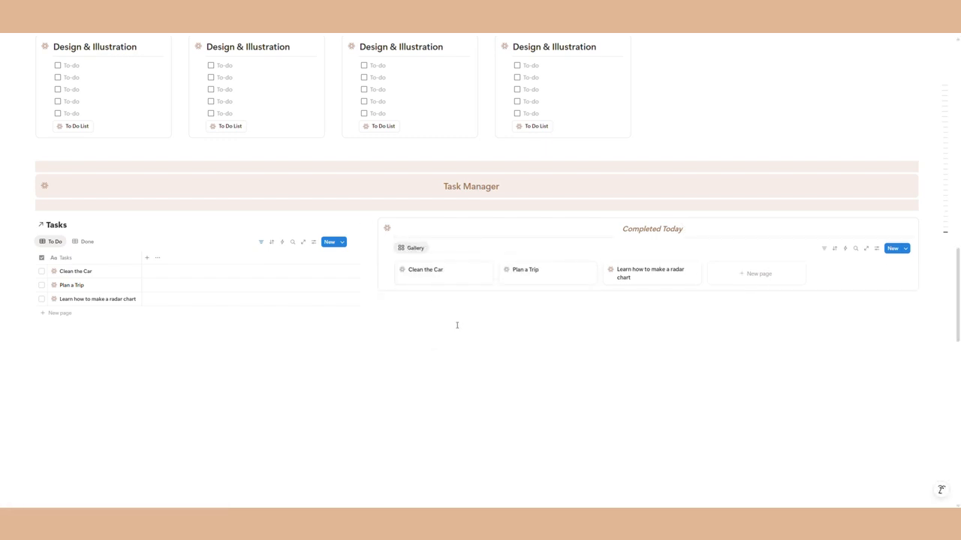
Step: Insert a callout below the To Do/Done table and enter "To Do Today" as its title
{"action": "left_click", "coordinate": [178, 342]}
{"action": "type", "text": "/call"}
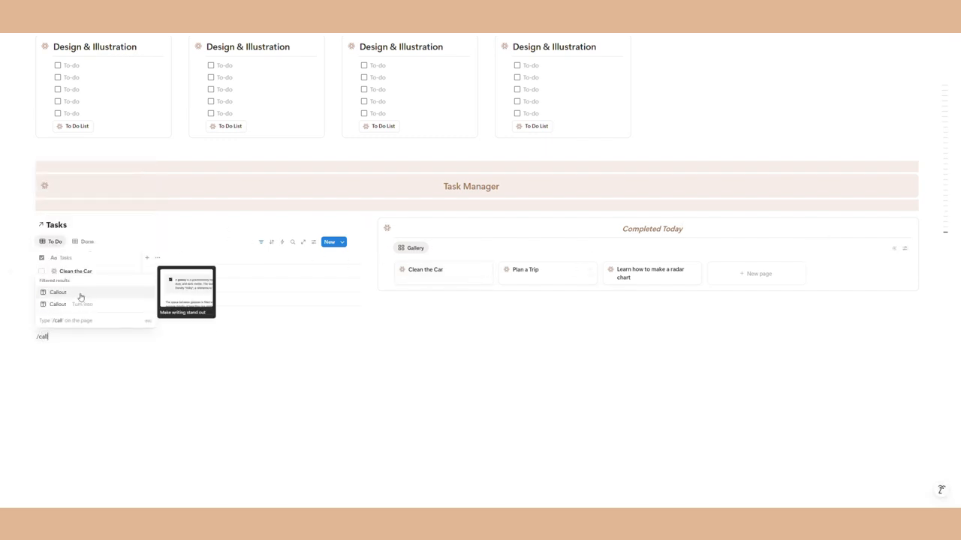
{"action": "left_click", "coordinate": [83, 295]}
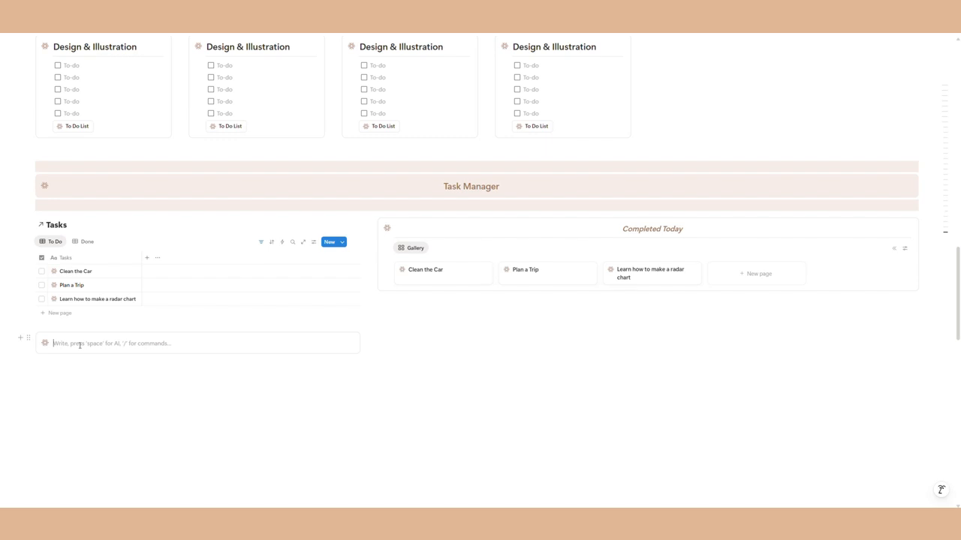
{"action": "key", "text": "Caps_Lock"}
{"action": "type", "text": "T"}
{"action": "key", "text": "Caps_Lock"}
{"action": "type", "text": "o Do To"}
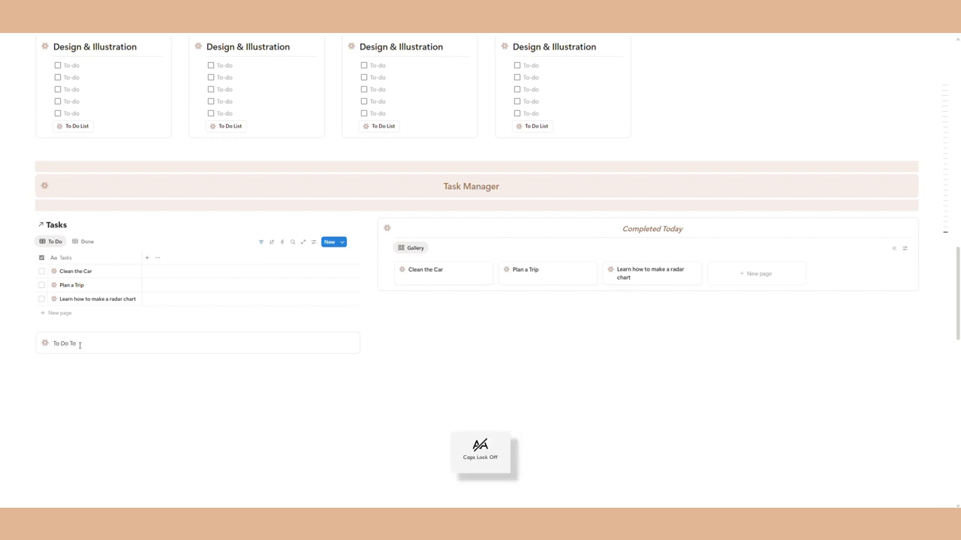
Step: Format the To Do Today title as italic, brown Heading 3 text and centre it in its callout
{"action": "left_click_drag", "start_coordinate": [86, 344], "coordinate": [50, 343]}
{"action": "left_click", "coordinate": [201, 328]}
{"action": "left_click", "coordinate": [270, 328]}
{"action": "left_click", "coordinate": [300, 377]}
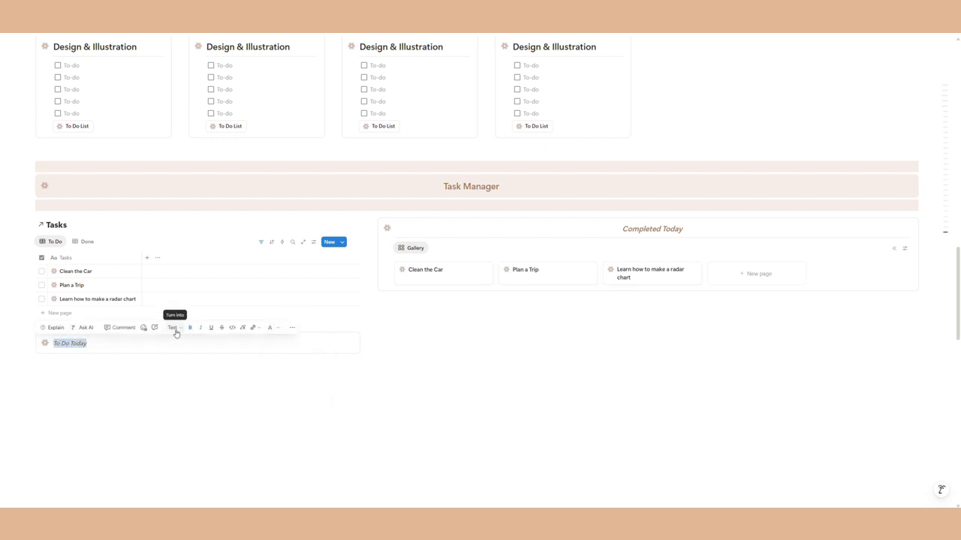
{"action": "left_click", "coordinate": [173, 328]}
{"action": "left_click", "coordinate": [209, 129]}
{"action": "left_click", "coordinate": [68, 352]}
{"action": "left_click", "coordinate": [55, 343]}
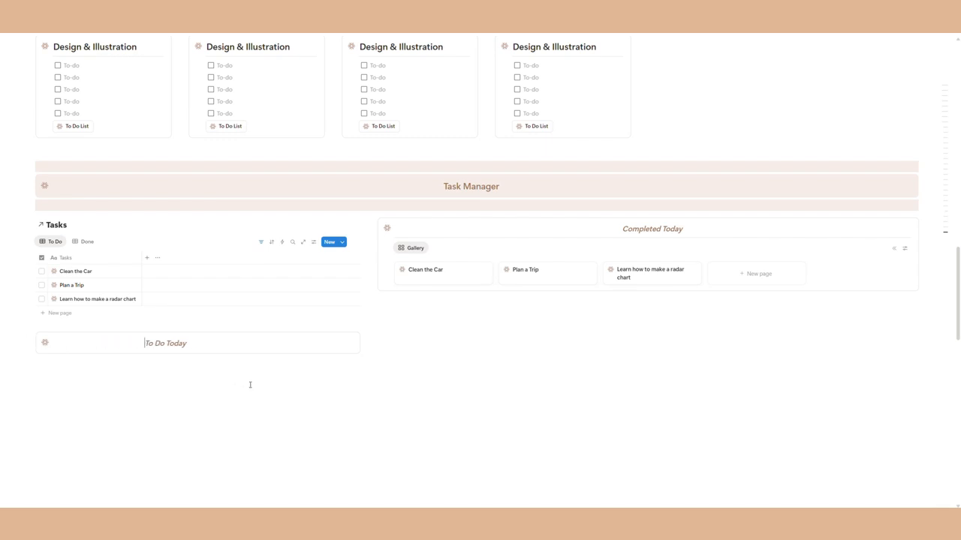
Step: Insert a divider beneath the To Do Today title and move the Tasks table into the callout
{"action": "left_click", "coordinate": [225, 345]}
{"action": "key", "text": "Return"}
{"action": "type", "text": "/d"}
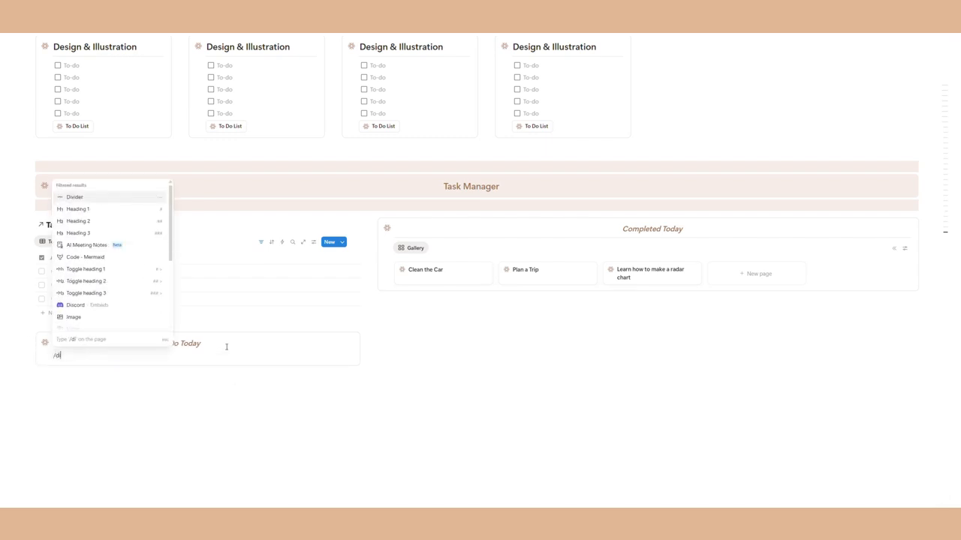
{"action": "key", "text": "BackSpace"}
{"action": "key", "text": "BackSpace"}
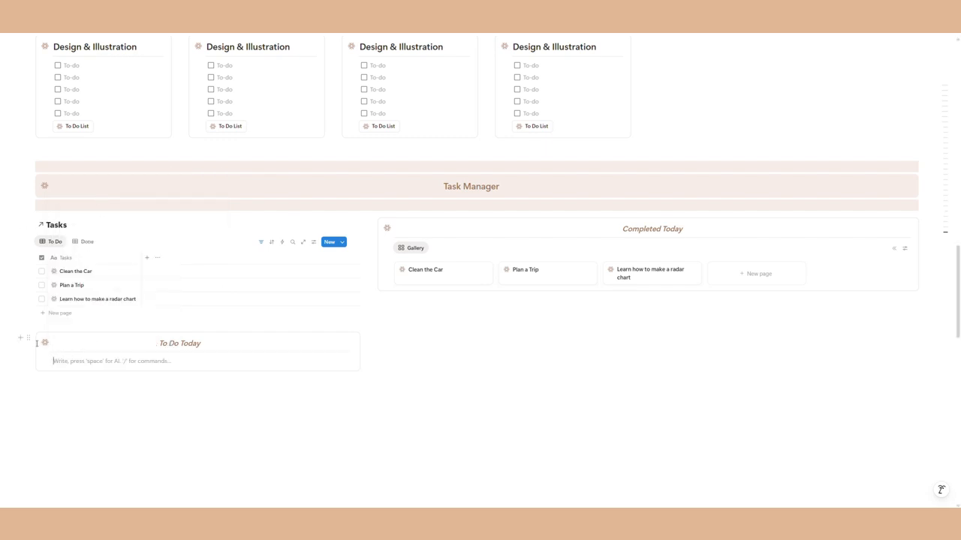
{"action": "left_click_drag", "start_coordinate": [27, 225], "coordinate": [55, 360]}
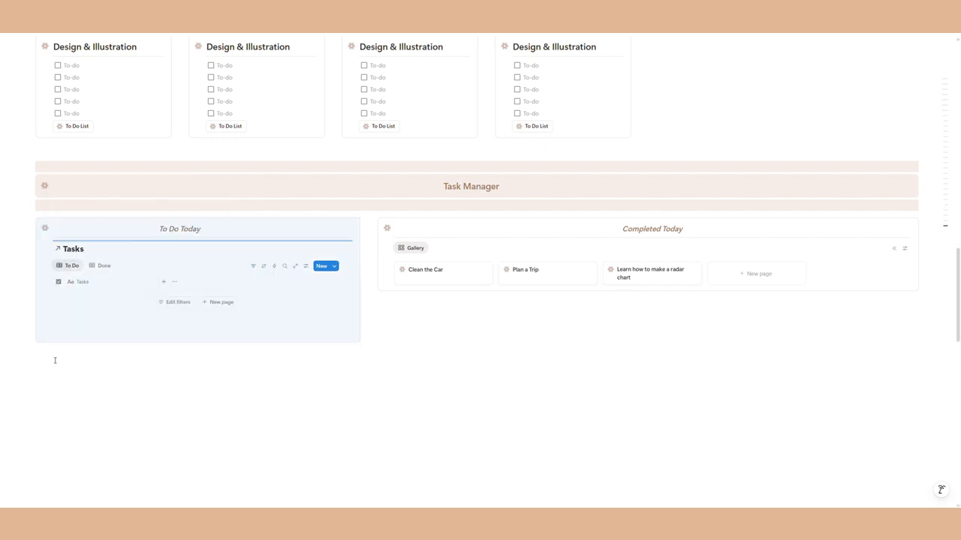
{"action": "left_click", "coordinate": [140, 358]}
{"action": "key", "text": "BackSpace"}
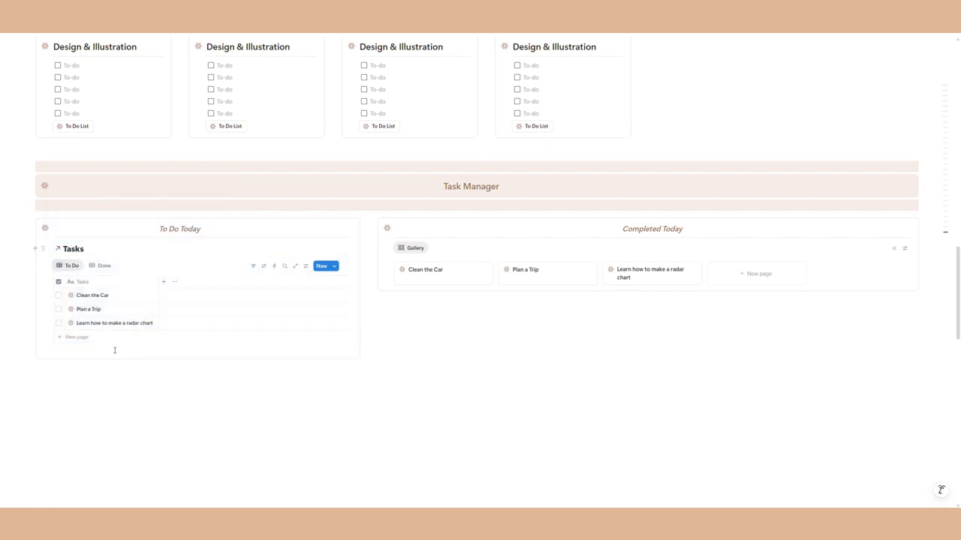
Step: Hide the Tasks database title in the To Do Today callout
{"action": "left_click", "coordinate": [71, 252]}
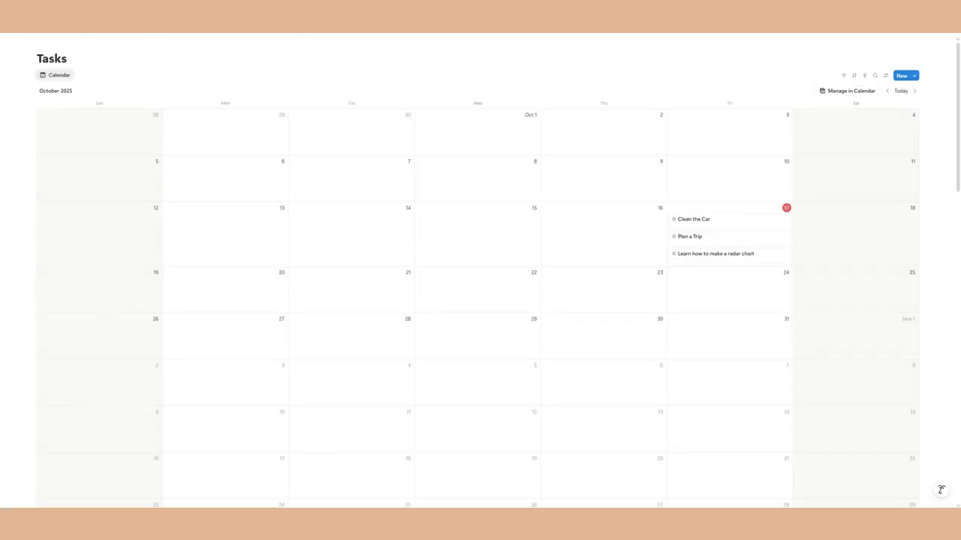
{"action": "key", "text": "alt+Left"}
{"action": "left_click", "coordinate": [124, 378]}
{"action": "left_click", "coordinate": [90, 237]}
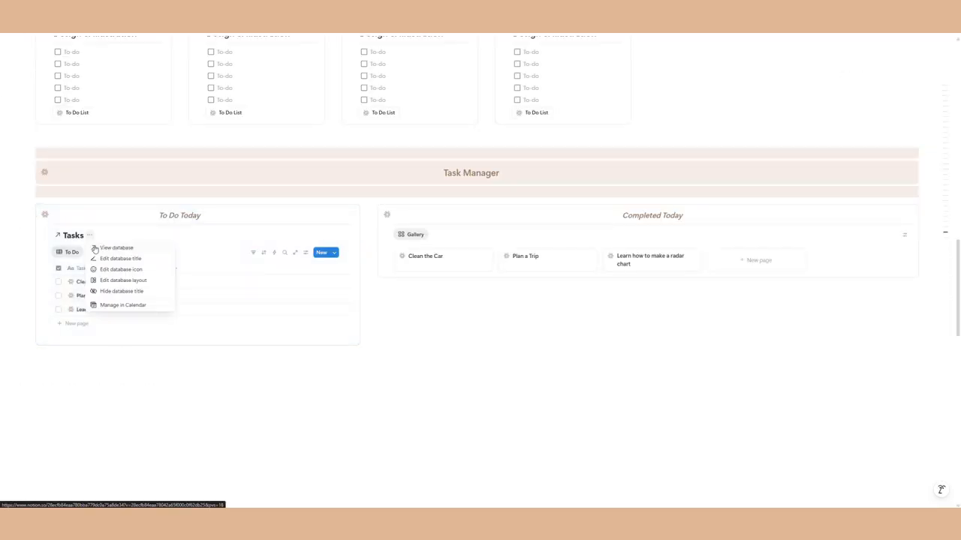
{"action": "left_click", "coordinate": [109, 291]}
Step: Give the empty block below the two task callouts a background colour matching the Task Manager bars
{"action": "left_click", "coordinate": [222, 375]}
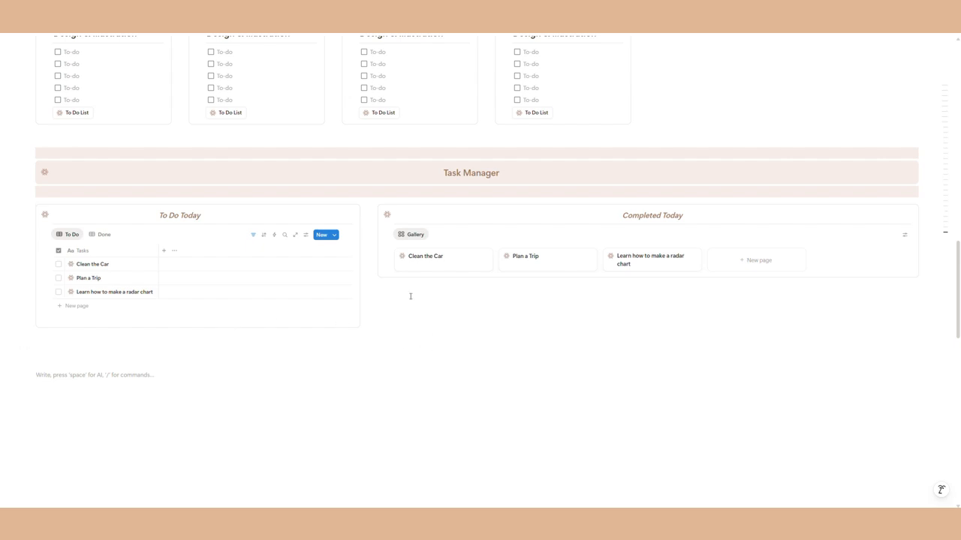
{"action": "scroll", "coordinate": [161, 288], "scroll_direction": "down", "scroll_amount": 2}
{"action": "type", "text": "/"}
{"action": "key", "text": "BackSpace"}
{"action": "left_click", "coordinate": [27, 267]}
{"action": "mouse_move", "coordinate": [75, 244]}
{"action": "left_click", "coordinate": [169, 296]}
{"action": "left_click", "coordinate": [228, 349]}
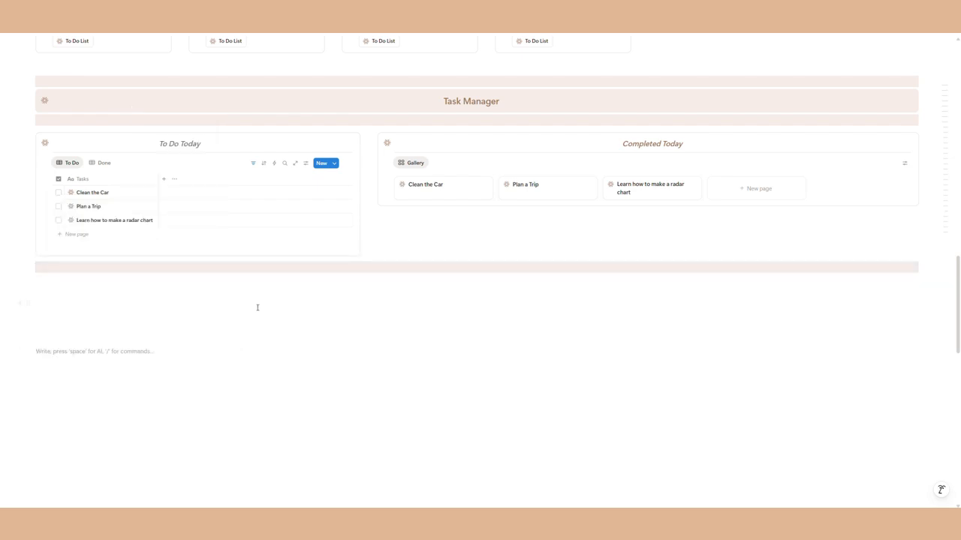
Step: Duplicate the To Do Today and Completed Today callouts
{"action": "scroll", "coordinate": [245, 300], "scroll_direction": "down", "scroll_amount": 2}
{"action": "scroll", "coordinate": [248, 285], "scroll_direction": "up", "scroll_amount": 2}
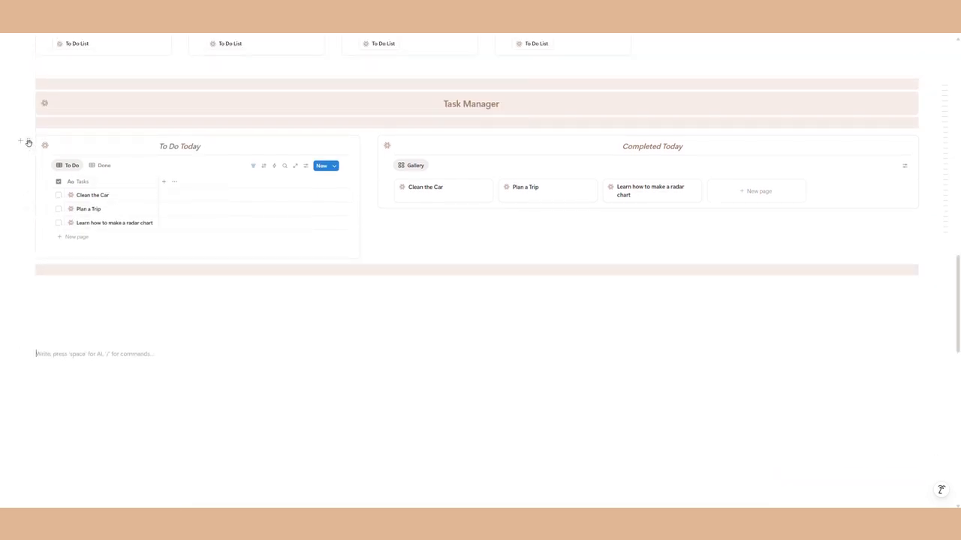
{"action": "left_click", "coordinate": [29, 143]}
{"action": "left_click", "coordinate": [62, 138]}
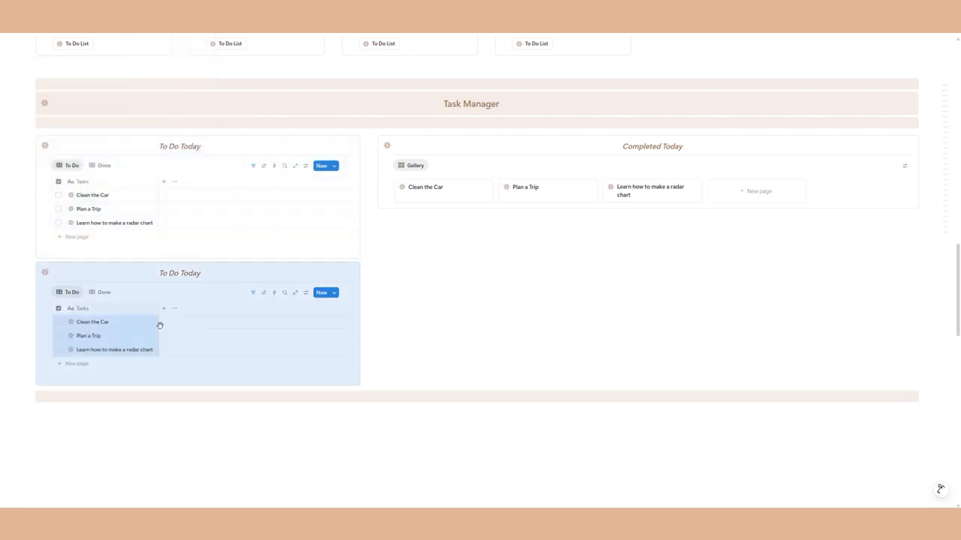
{"action": "left_click", "coordinate": [185, 453]}
{"action": "left_click", "coordinate": [371, 139]}
{"action": "left_click", "coordinate": [337, 144]}
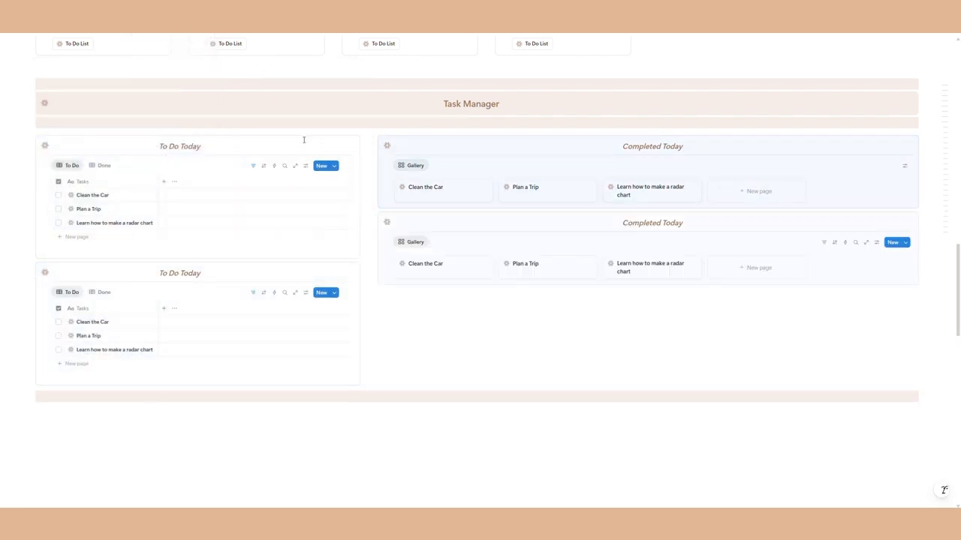
Step: Move the duplicated callouts below the new coloured bar, place them side by side and narrow the To Do column
{"action": "scroll", "coordinate": [231, 223], "scroll_direction": "down", "scroll_amount": 3}
{"action": "left_click_drag", "start_coordinate": [31, 164], "coordinate": [45, 304]}
{"action": "scroll", "coordinate": [372, 151], "scroll_direction": "up", "scroll_amount": 1}
{"action": "left_click_drag", "start_coordinate": [372, 185], "coordinate": [938, 311]}
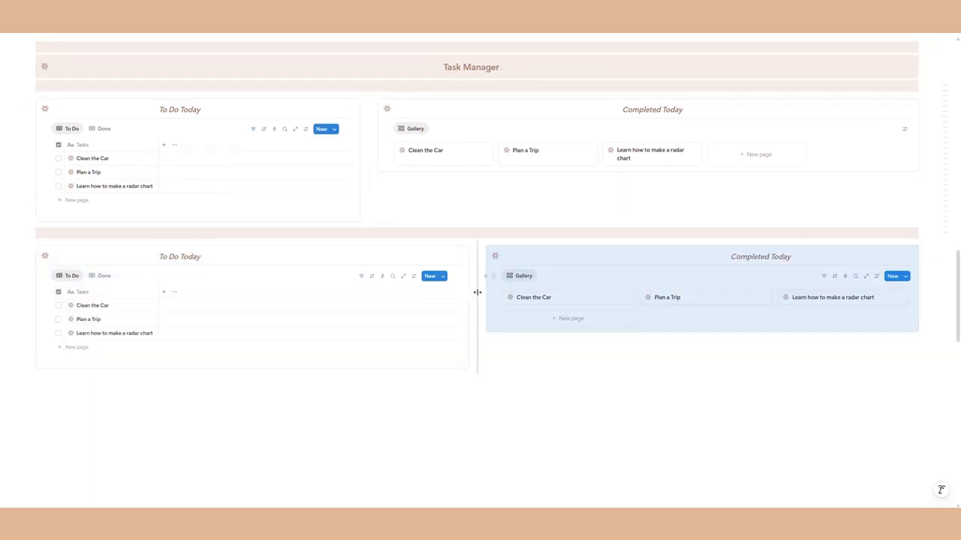
{"action": "left_click_drag", "start_coordinate": [477, 293], "coordinate": [261, 291]}
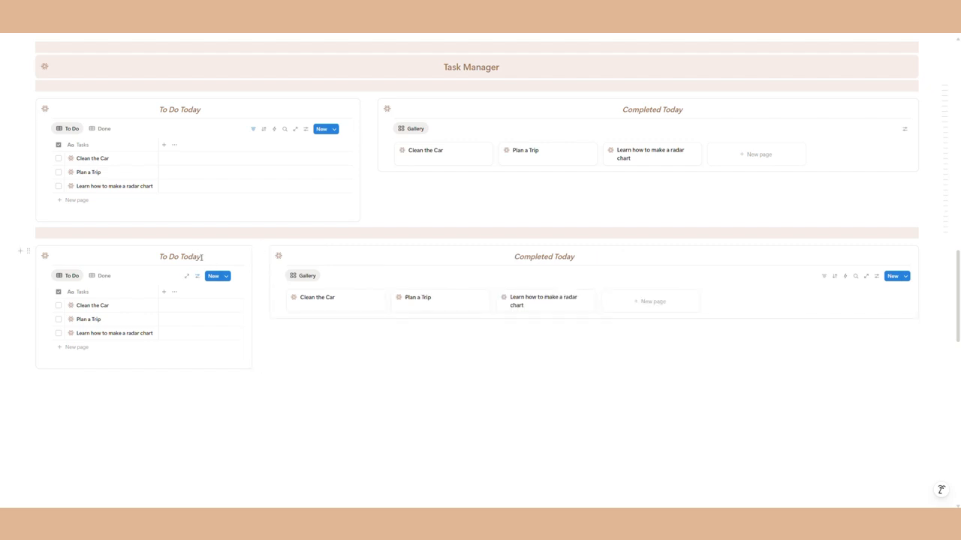
Step: Retitle the duplicated To Do callout "To Do This Week" and re-centre the title
{"action": "key", "text": "Caps_Lock"}
{"action": "type", "text": "Week"}
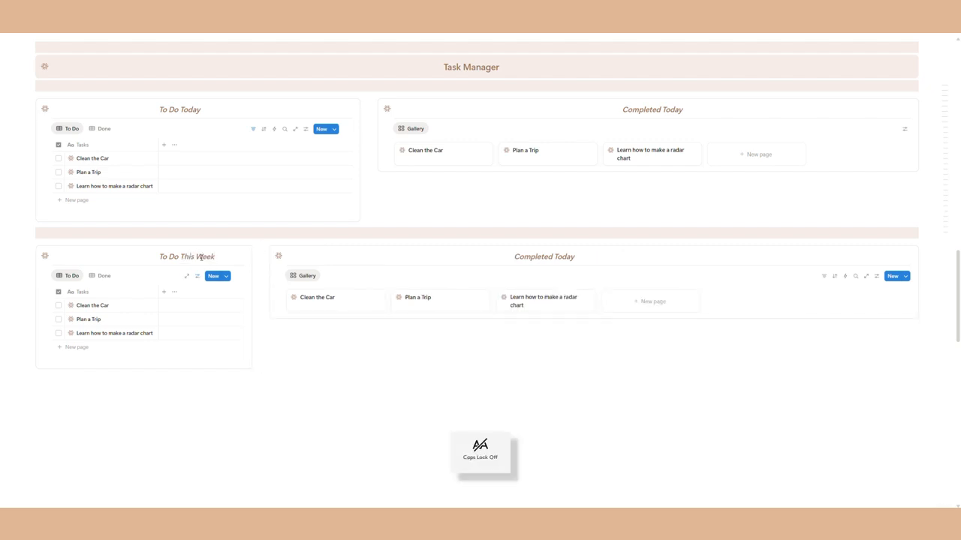
{"action": "left_click", "coordinate": [160, 258]}
{"action": "key", "text": "BackSpace"}
{"action": "key", "text": "BackSpace"}
{"action": "key", "text": "BackSpace"}
{"action": "key", "text": "BackSpace"}
{"action": "key", "text": "BackSpace"}
{"action": "key", "text": "BackSpace"}
{"action": "key", "text": "BackSpace"}
{"action": "key", "text": "BackSpace"}
{"action": "key", "text": "BackSpace"}
{"action": "key", "text": "BackSpace"}
{"action": "key", "text": "BackSpace"}
{"action": "key", "text": "BackSpace"}
{"action": "key", "text": "BackSpace"}
{"action": "key", "text": "BackSpace"}
{"action": "key", "text": "BackSpace"}
{"action": "key", "text": "BackSpace"}
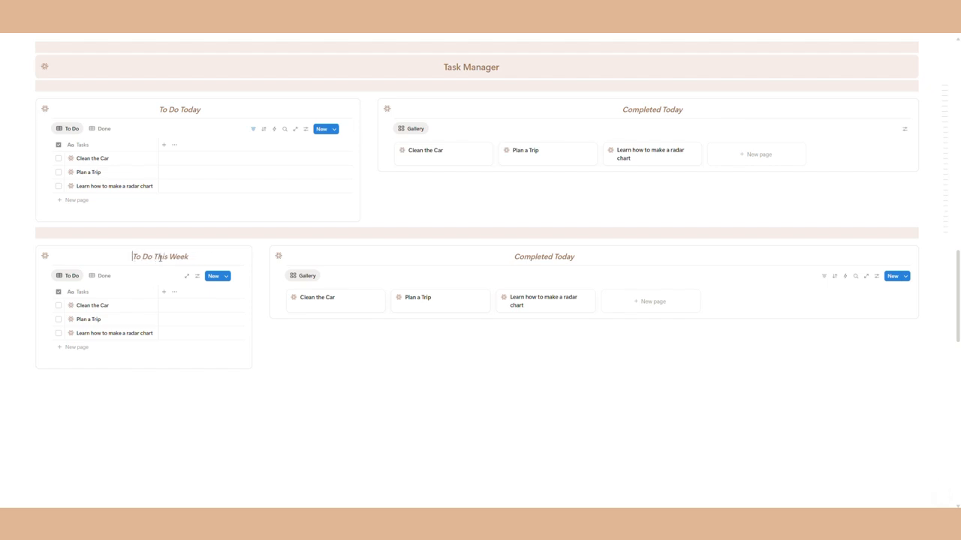
{"action": "key", "text": "BackSpace"}
{"action": "key", "text": "BackSpace"}
{"action": "key", "text": "BackSpace"}
{"action": "key", "text": "BackSpace"}
{"action": "key", "text": "BackSpace"}
Step: Retitle the duplicated Completed Today callout "Completed This Week"
{"action": "key", "text": "BackSpace"}
{"action": "key", "text": "BackSpace"}
{"action": "key", "text": "BackSpace"}
{"action": "key", "text": "BackSpace"}
{"action": "key", "text": "BackSpace"}
{"action": "type", "text": "This Week"}
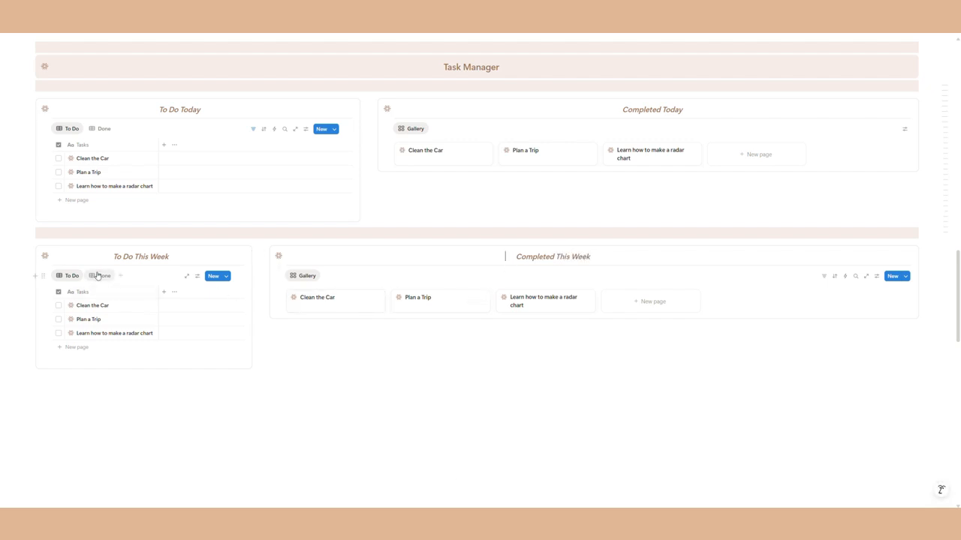
Step: Widen the To Do This Week column and show its view's filters
{"action": "left_click_drag", "start_coordinate": [255, 310], "coordinate": [315, 310]}
{"action": "left_click", "coordinate": [198, 276]}
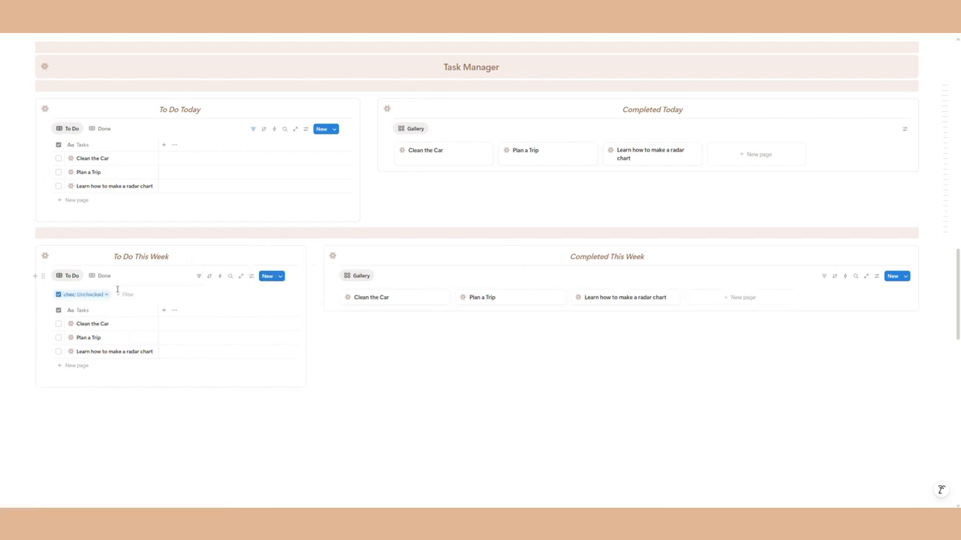
Step: Add a Date filter set to This day to the To Do view in the To Do Today callout
{"action": "left_click", "coordinate": [254, 130]}
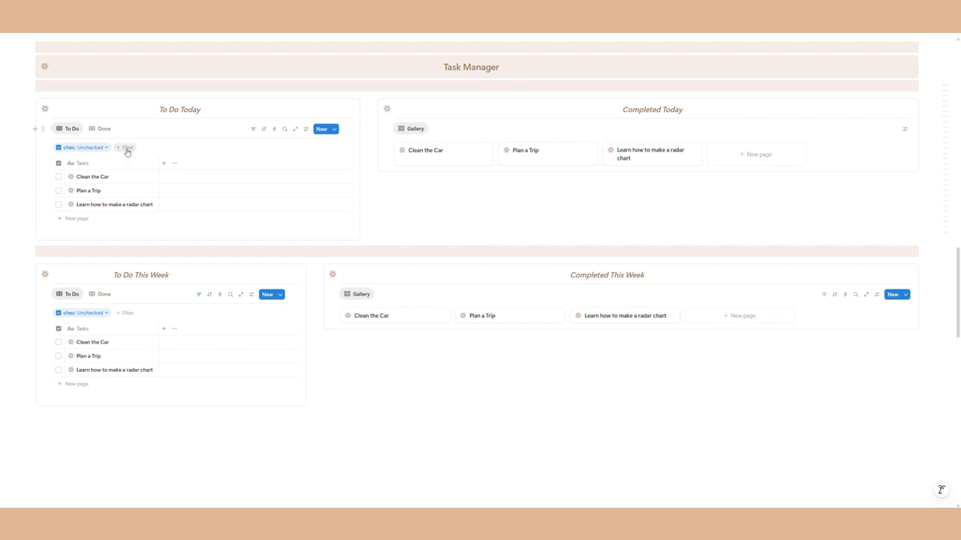
{"action": "left_click", "coordinate": [127, 149]}
{"action": "left_click", "coordinate": [150, 188]}
{"action": "left_click", "coordinate": [193, 172]}
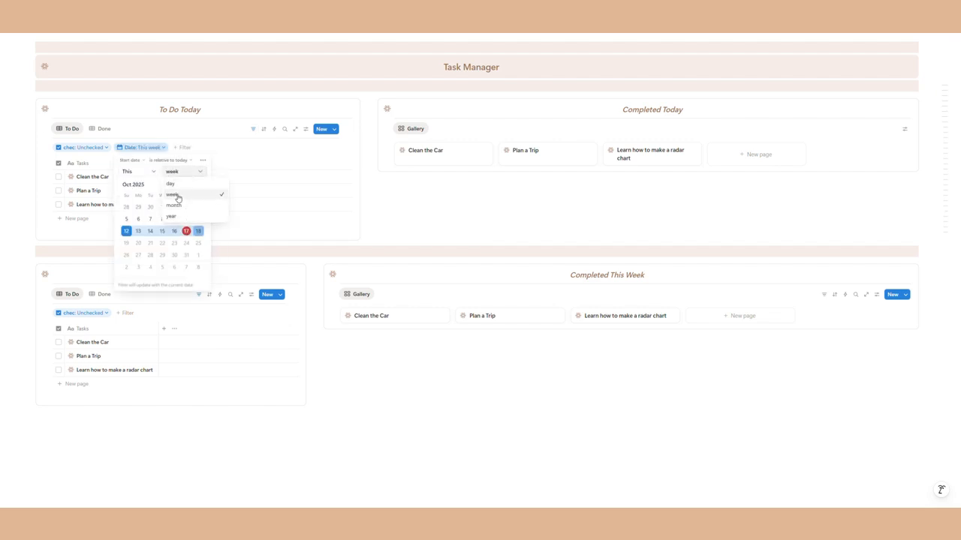
{"action": "left_click", "coordinate": [181, 185]}
Step: Add a Date filter set to This day to the Done view in the To Do Today callout
{"action": "left_click", "coordinate": [104, 128]}
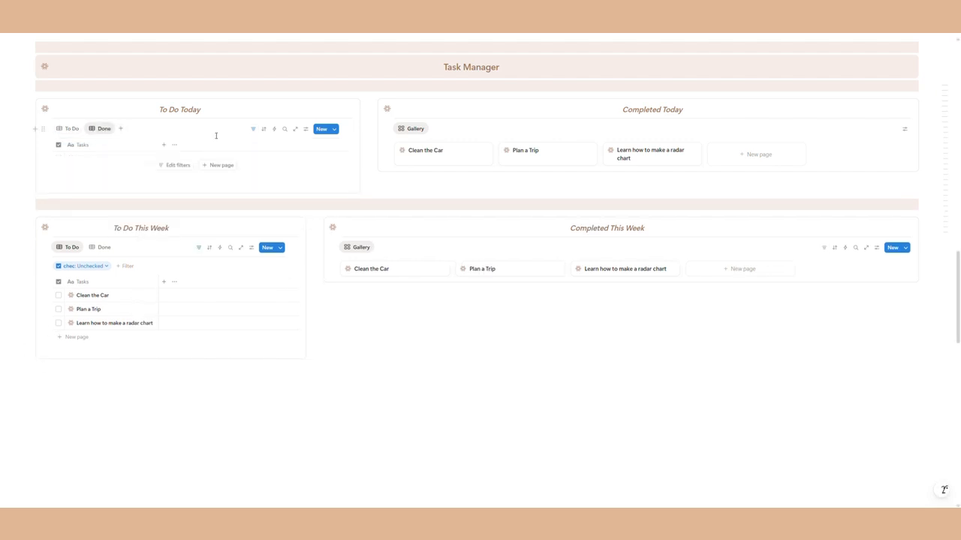
{"action": "left_click", "coordinate": [253, 130]}
{"action": "left_click", "coordinate": [120, 147]}
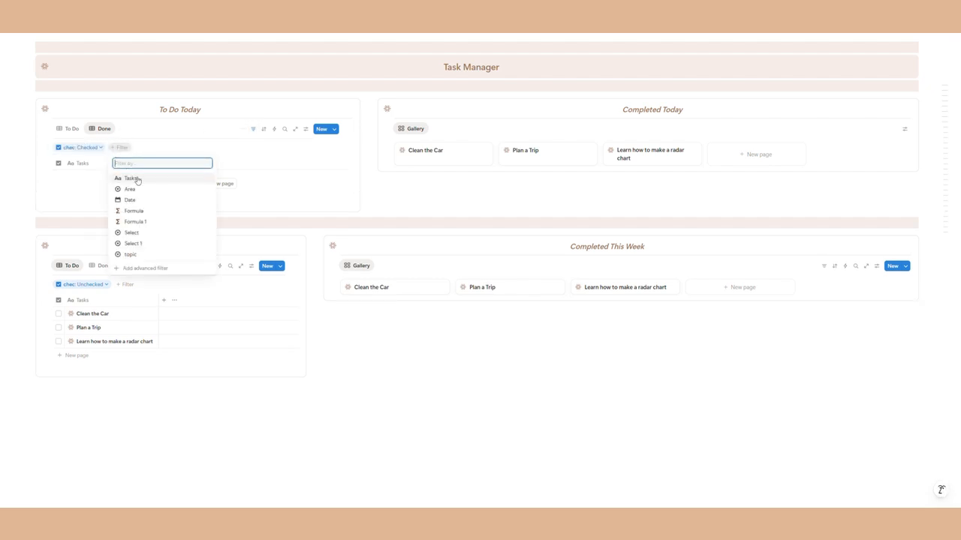
{"action": "left_click", "coordinate": [130, 200]}
{"action": "left_click", "coordinate": [167, 172]}
{"action": "left_click", "coordinate": [179, 185]}
{"action": "left_click", "coordinate": [320, 356]}
Step: Re-centre the Completed Today title in its callout by removing leading spaces
{"action": "left_click", "coordinate": [621, 109]}
{"action": "key", "text": "BackSpace"}
{"action": "key", "text": "BackSpace"}
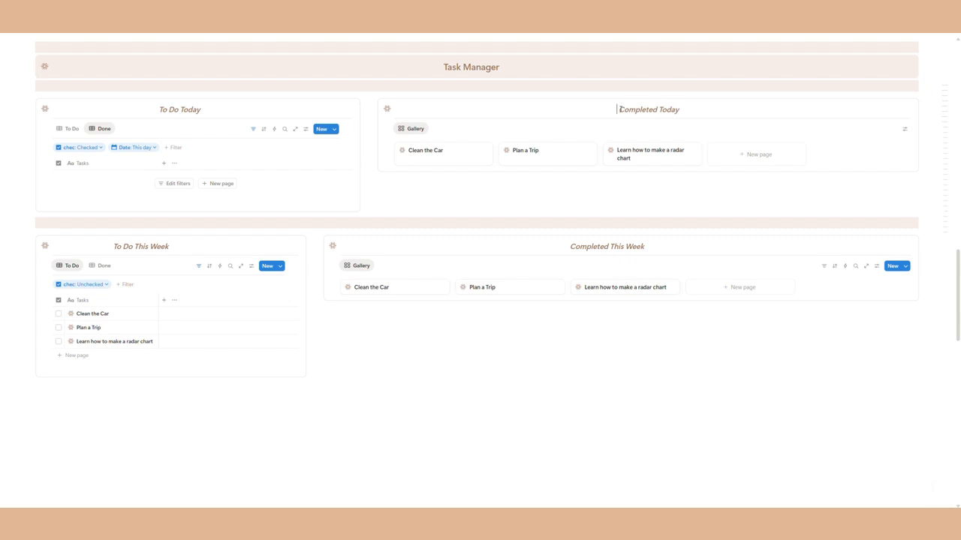
{"action": "key", "text": "BackSpace"}
Step: Turn off the table of contents in the page's customization settings
{"action": "left_click", "coordinate": [954, 37]}
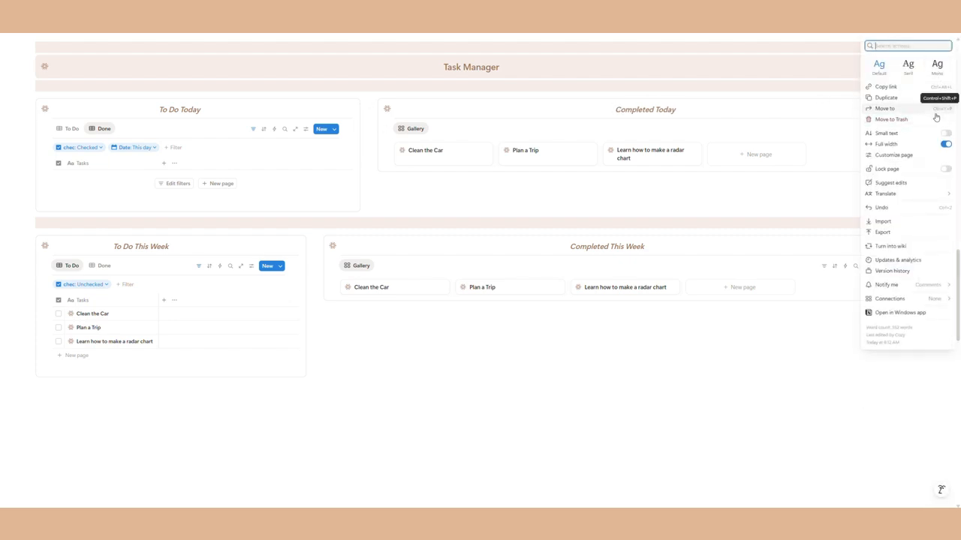
{"action": "left_click", "coordinate": [893, 154]}
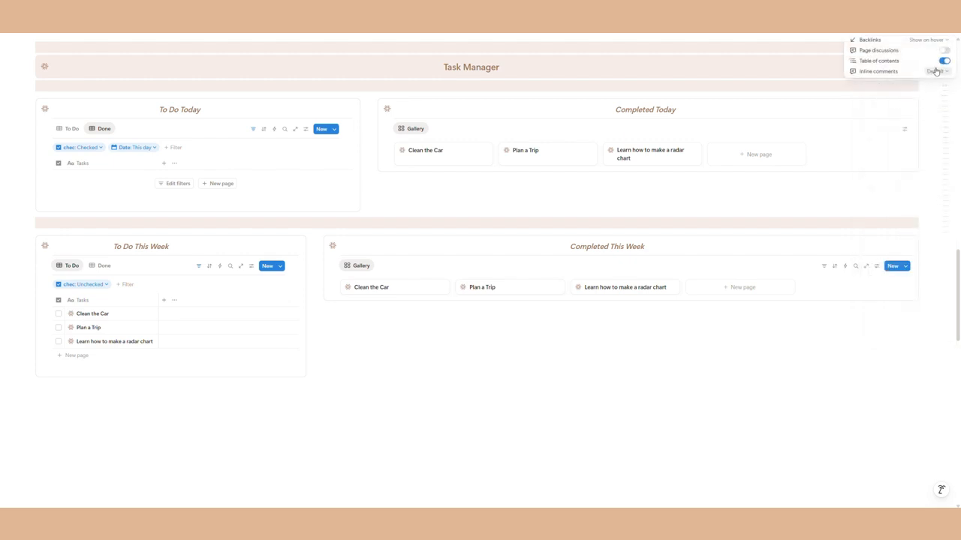
{"action": "left_click", "coordinate": [881, 193]}
Step: Add a Date filter set to This day to the Completed Today gallery
{"action": "left_click", "coordinate": [904, 130]}
{"action": "left_click", "coordinate": [904, 129]}
{"action": "left_click", "coordinate": [895, 130]}
{"action": "left_click", "coordinate": [824, 129]}
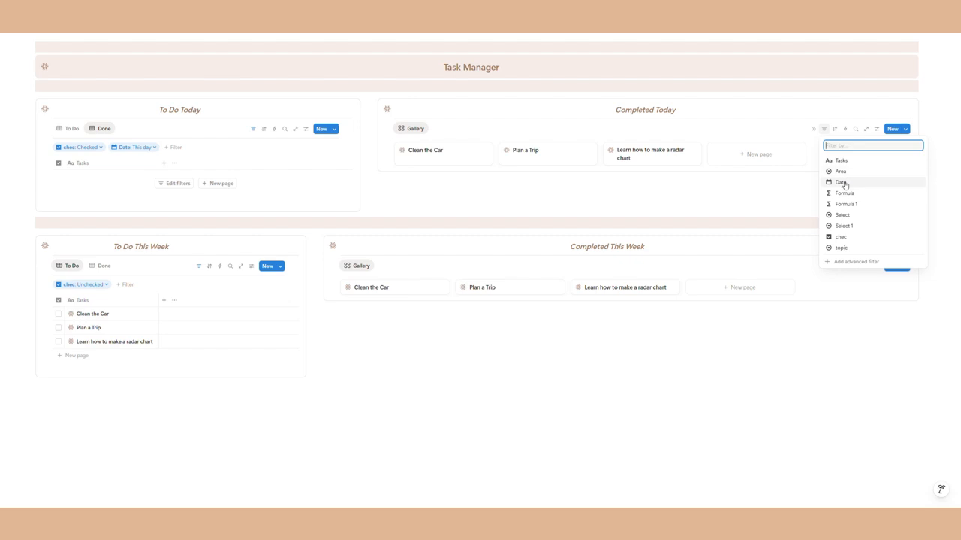
{"action": "left_click", "coordinate": [841, 182]}
{"action": "left_click", "coordinate": [466, 171]}
{"action": "left_click", "coordinate": [457, 184]}
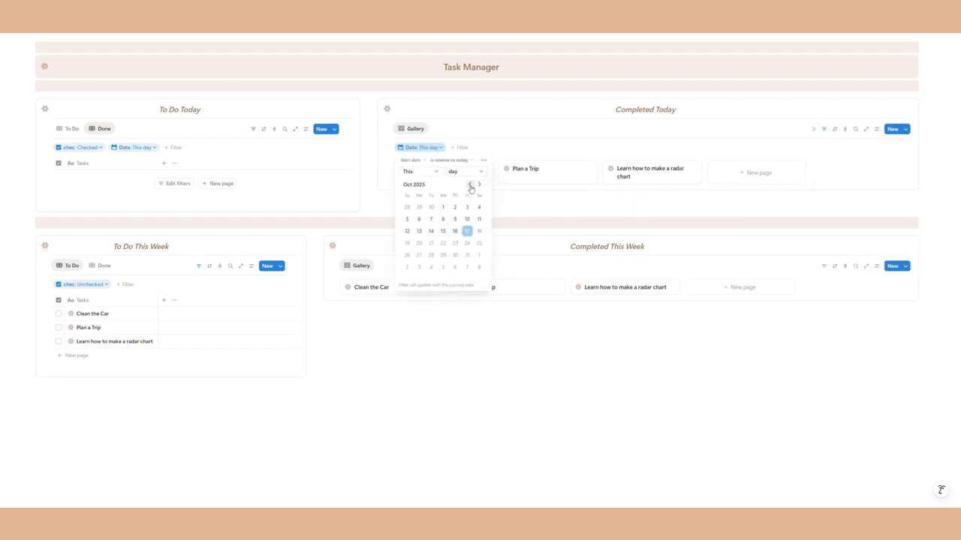
{"action": "left_click", "coordinate": [542, 201]}
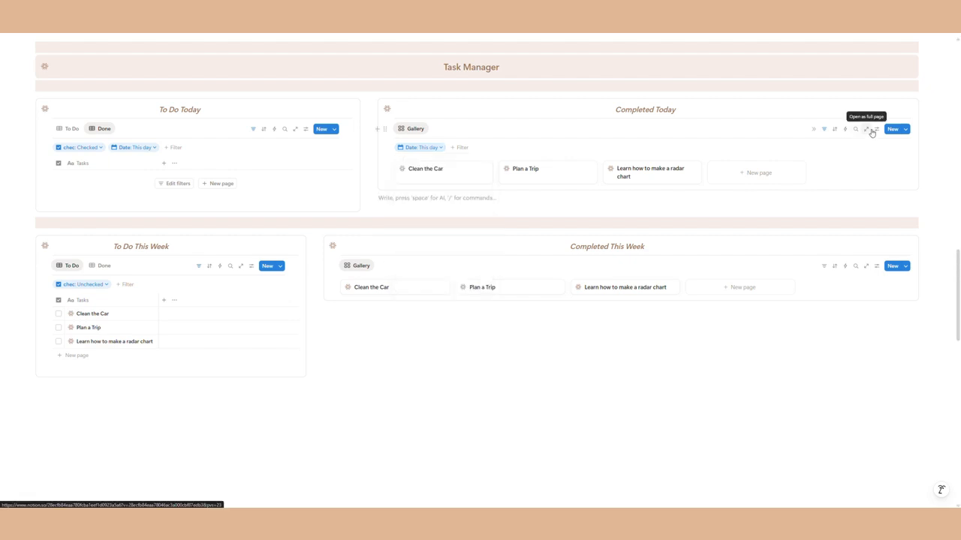
Step: Add a chec filter set to Checked to the Completed Today gallery and hide the filter rows in both today callouts
{"action": "left_click", "coordinate": [468, 152]}
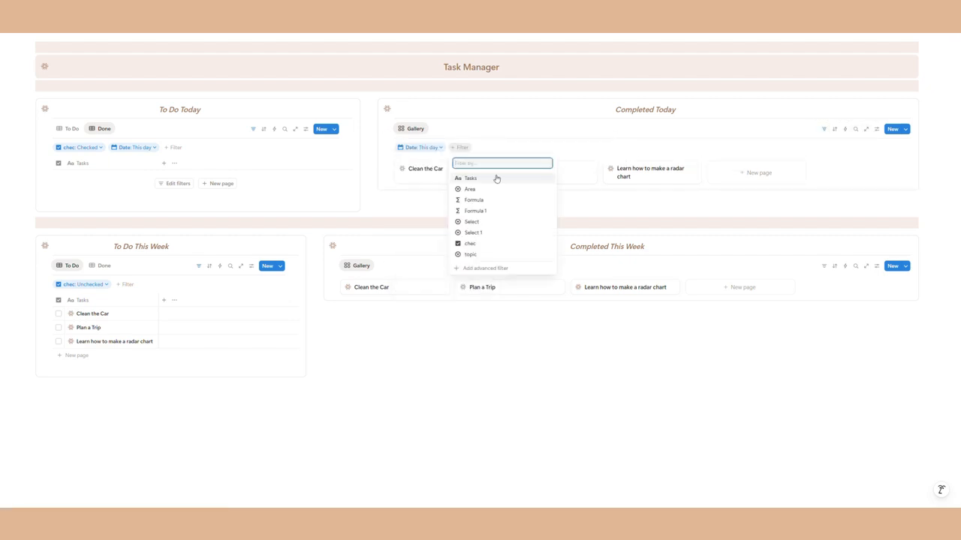
{"action": "left_click", "coordinate": [471, 243]}
{"action": "left_click", "coordinate": [476, 184]}
{"action": "left_click", "coordinate": [542, 197]}
{"action": "left_click", "coordinate": [822, 131]}
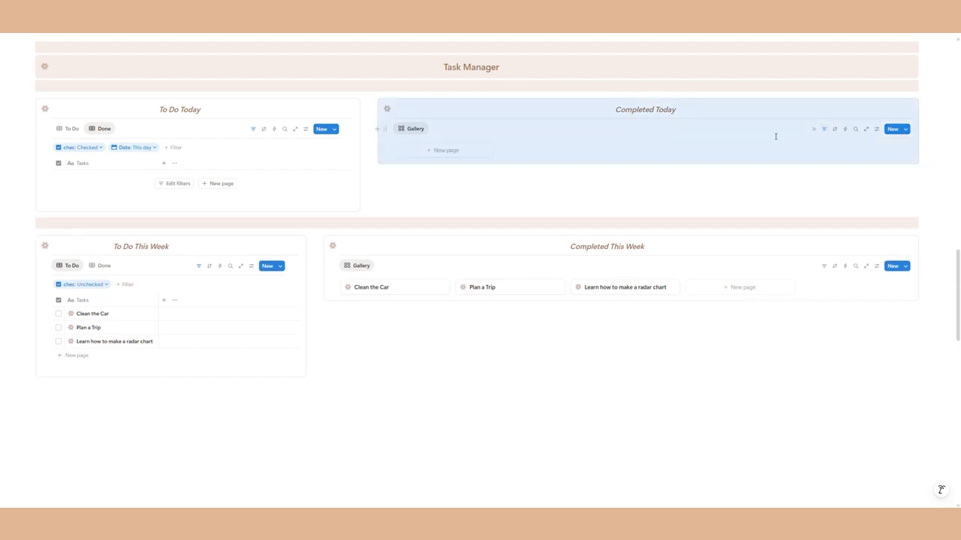
{"action": "left_click", "coordinate": [254, 130]}
{"action": "left_click", "coordinate": [390, 183]}
Step: Test the To Do Today callout by checking off Clean the Car in the To Do view and unchecking it in Done
{"action": "left_click", "coordinate": [76, 130]}
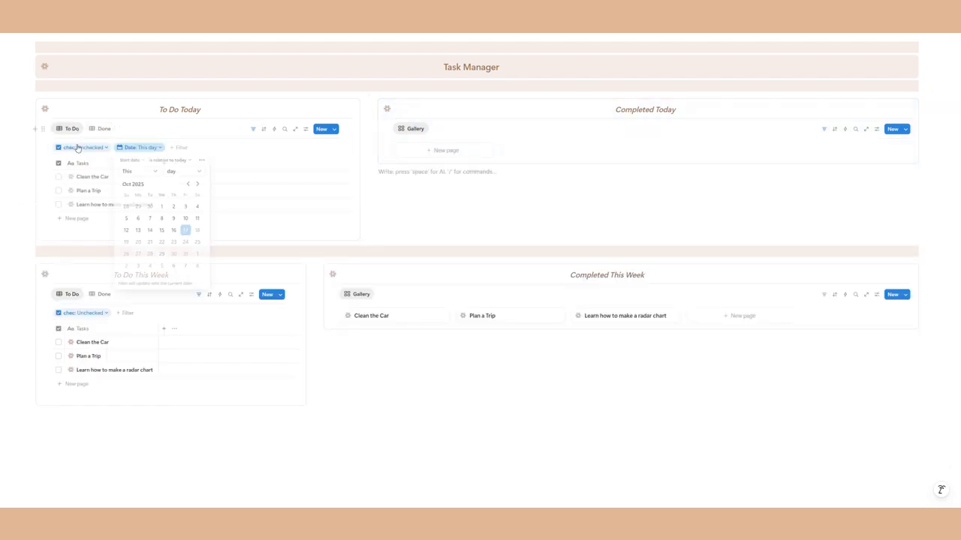
{"action": "left_click", "coordinate": [59, 177]}
{"action": "left_click", "coordinate": [98, 129]}
{"action": "left_click", "coordinate": [59, 159]}
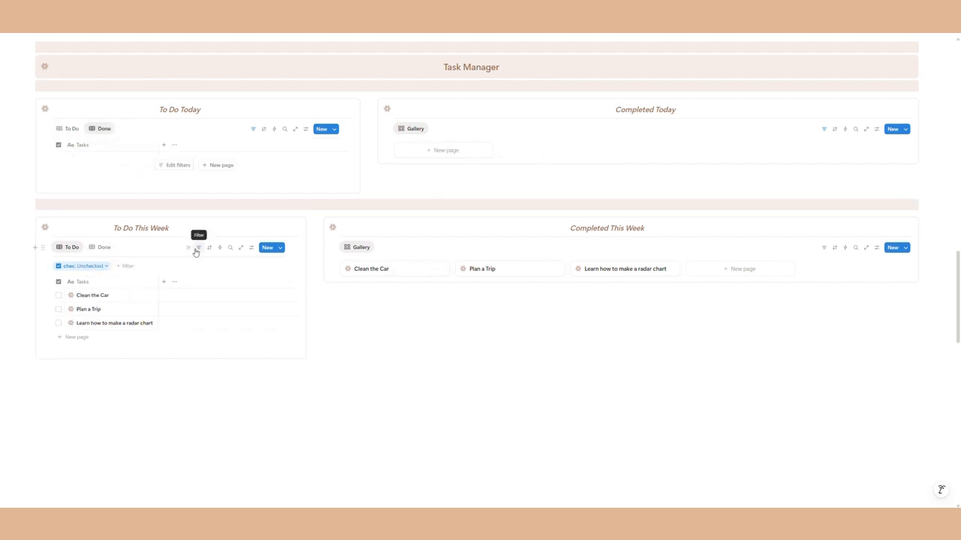
Step: Add a Date filter set to This week to the To Do view in the To Do This Week callout
{"action": "left_click", "coordinate": [126, 265]}
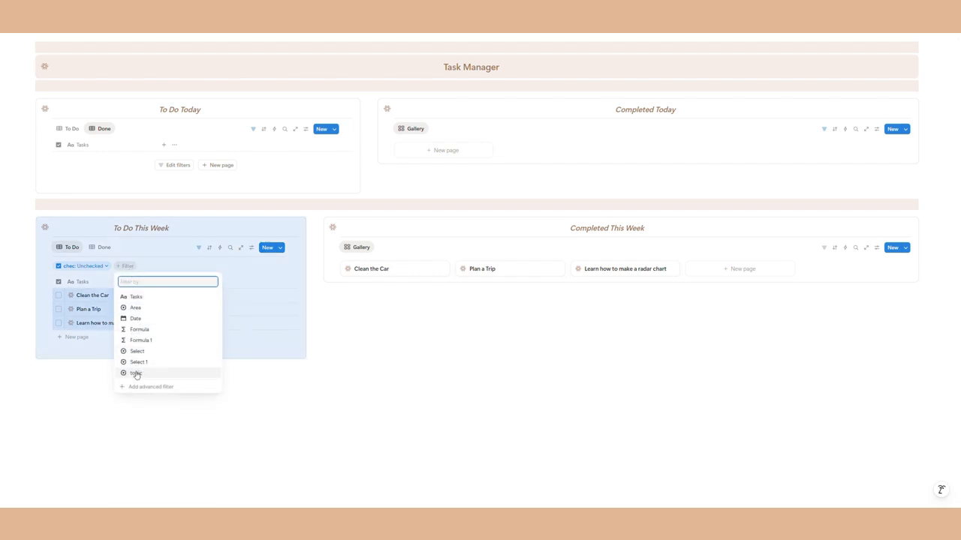
{"action": "left_click", "coordinate": [148, 319]}
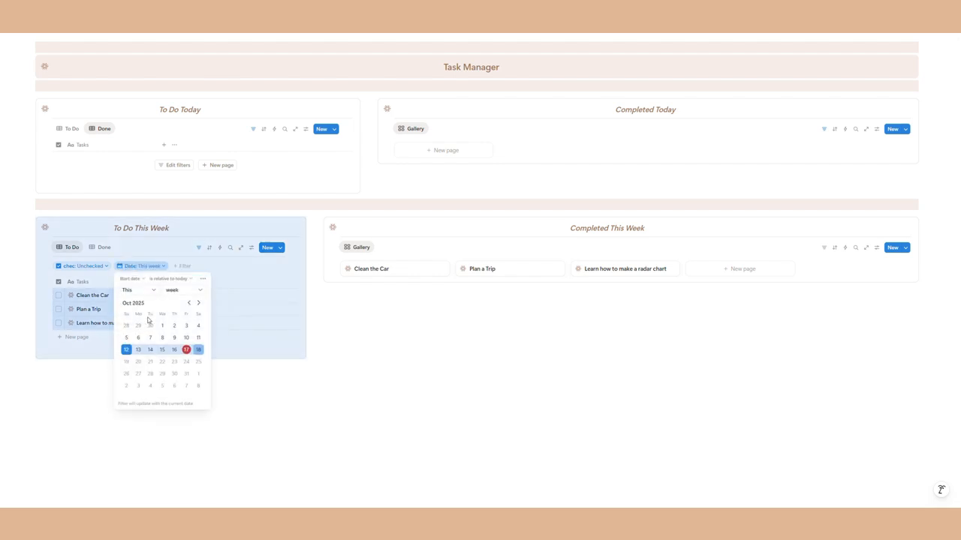
{"action": "left_click", "coordinate": [247, 389]}
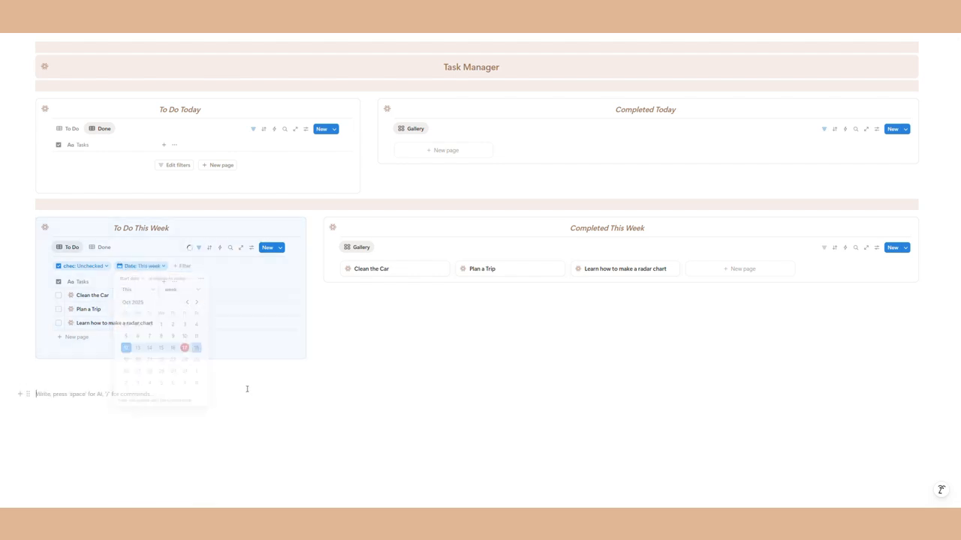
Step: Delete the Done view from the To Do This Week callout
{"action": "left_click", "coordinate": [196, 251]}
{"action": "left_click", "coordinate": [120, 266]}
{"action": "left_click", "coordinate": [138, 248]}
{"action": "left_click", "coordinate": [99, 250]}
{"action": "left_click", "coordinate": [106, 343]}
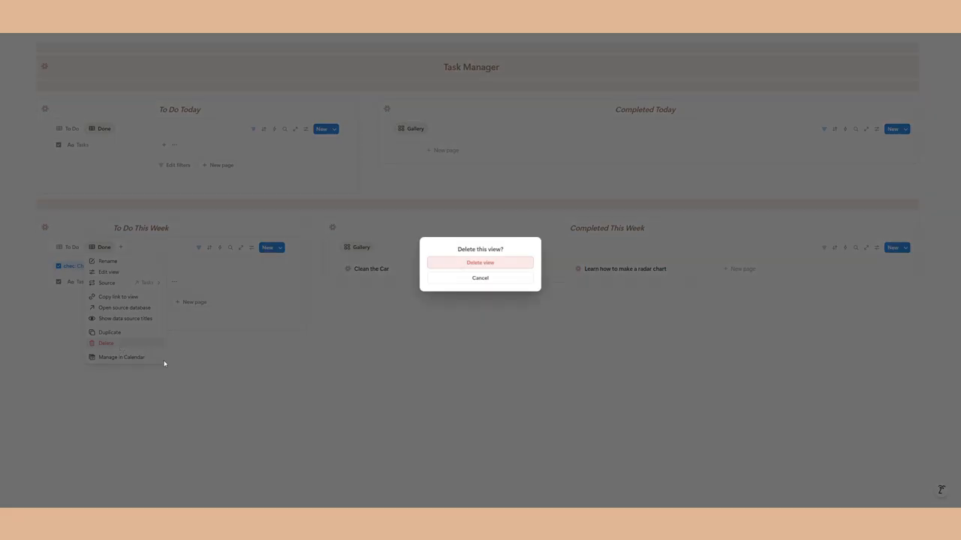
{"action": "left_click", "coordinate": [481, 264]}
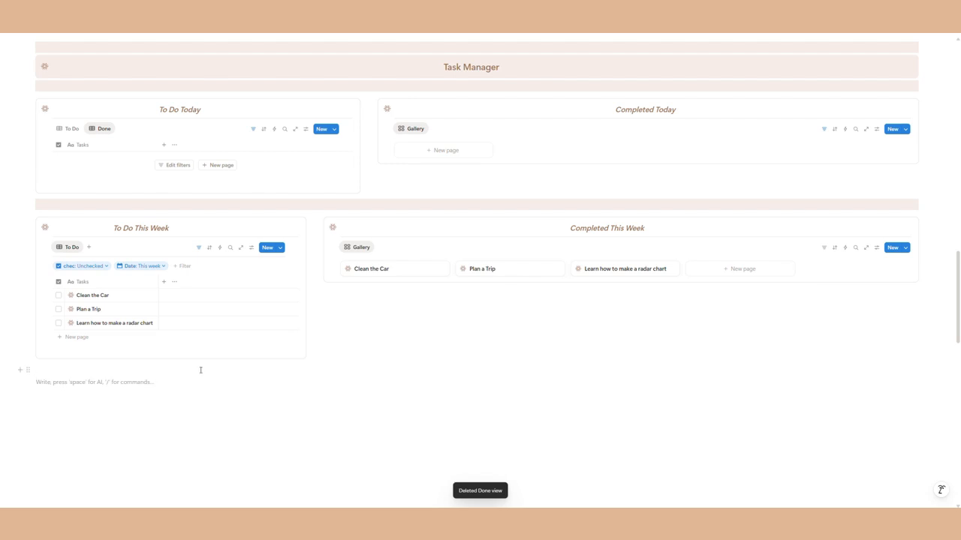
Step: Add Date This week and chec Checked filters to the Completed This Week gallery and hide its filter row
{"action": "left_click", "coordinate": [826, 247]}
{"action": "left_click", "coordinate": [839, 291]}
{"action": "left_click", "coordinate": [487, 333]}
{"action": "left_click", "coordinate": [413, 265]}
{"action": "left_click", "coordinate": [420, 365]}
{"action": "left_click", "coordinate": [413, 301]}
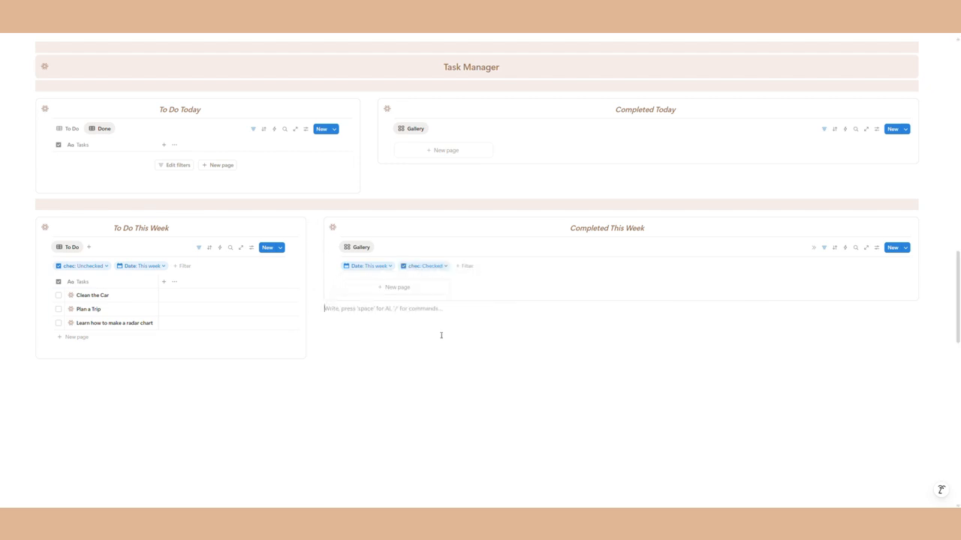
{"action": "left_click", "coordinate": [825, 248]}
Step: Test the filters by checking off Learn how to make a radar chart in To Do This Week and unchecking it in To Do Today
{"action": "left_click", "coordinate": [59, 323]}
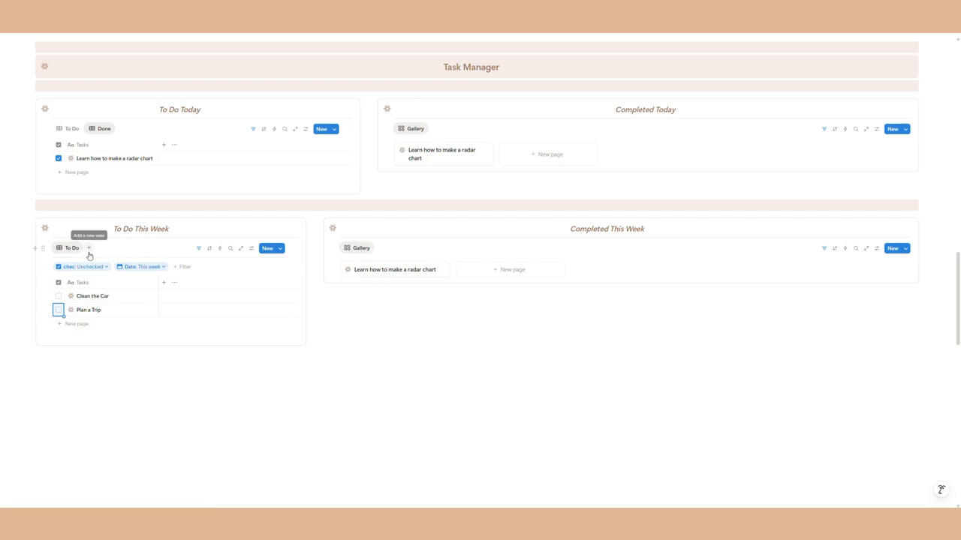
{"action": "left_click", "coordinate": [58, 158]}
Step: Switch the To Do Today callout to its To Do view and hide the filter row in the To Do This Week callout
{"action": "left_click", "coordinate": [71, 128]}
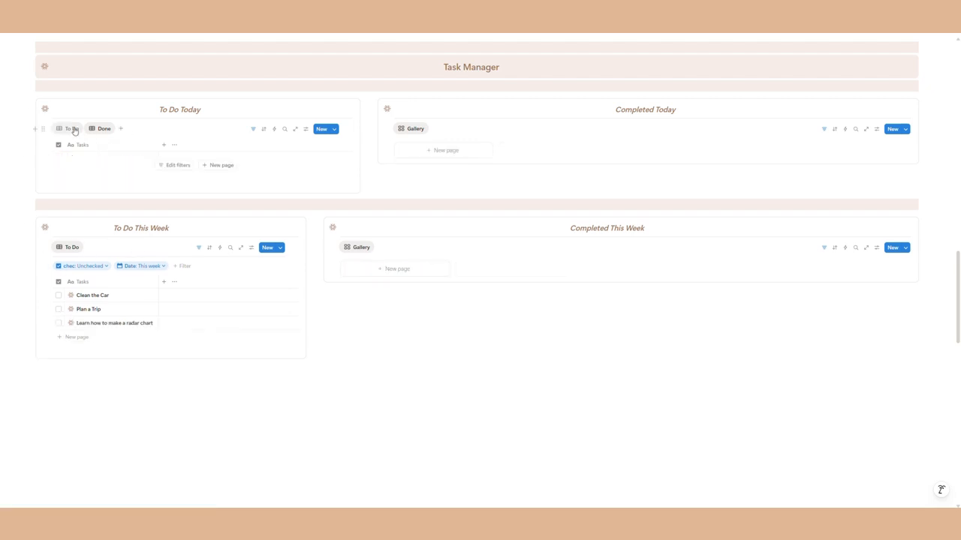
{"action": "left_click", "coordinate": [199, 295]}
{"action": "scroll", "coordinate": [361, 352], "scroll_direction": "down", "scroll_amount": 1}
{"action": "scroll", "coordinate": [361, 352], "scroll_direction": "down", "scroll_amount": 1}
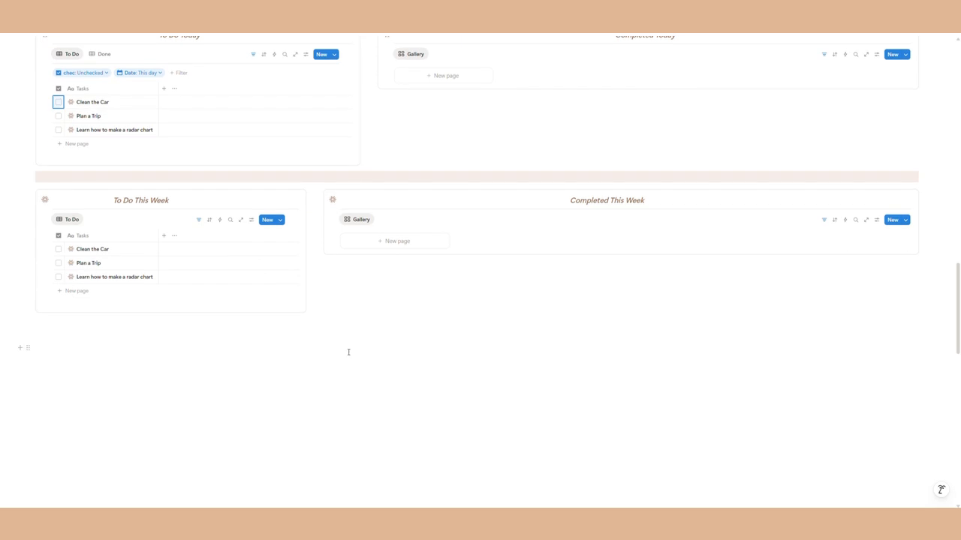
{"action": "left_click", "coordinate": [301, 343]}
Step: Duplicate the pink divider bar above the To Do This Week callout
{"action": "left_click", "coordinate": [28, 177]}
{"action": "left_click", "coordinate": [59, 177]}
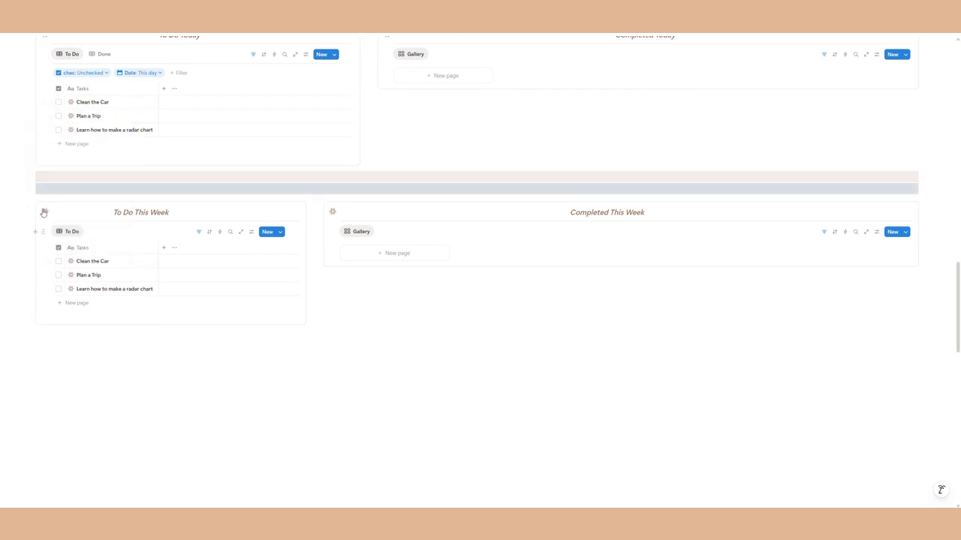
{"action": "left_click_drag", "start_coordinate": [28, 189], "coordinate": [37, 327]}
{"action": "left_click", "coordinate": [949, 26]}
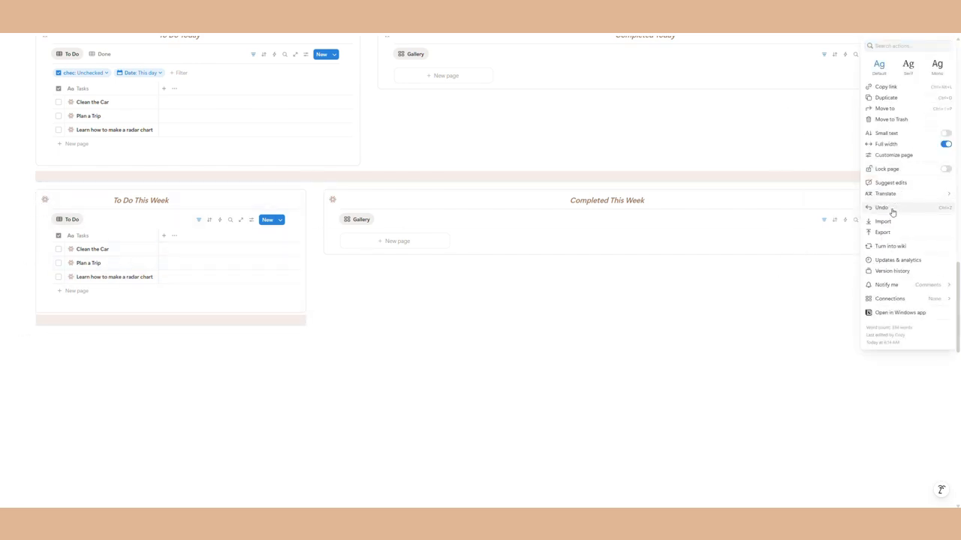
{"action": "left_click", "coordinate": [892, 210]}
Step: Move the duplicated divider bar below the This Week callouts so it spans the full page width
{"action": "left_click_drag", "start_coordinate": [26, 188], "coordinate": [34, 332]}
{"action": "left_click", "coordinate": [240, 360]}
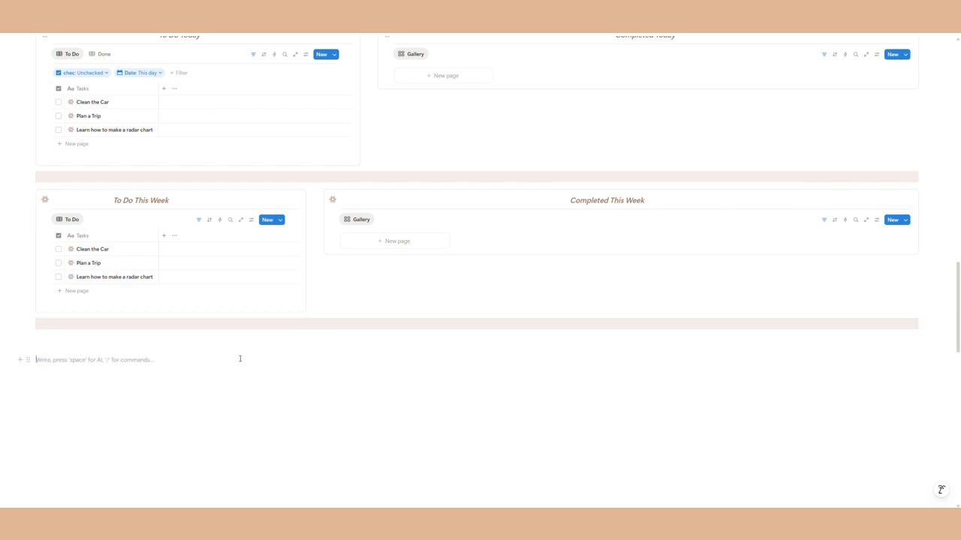
Step: Duplicate the To Do Today callout and move the copy full width below the last divider bar
{"action": "scroll", "coordinate": [240, 359], "scroll_direction": "up", "scroll_amount": 3}
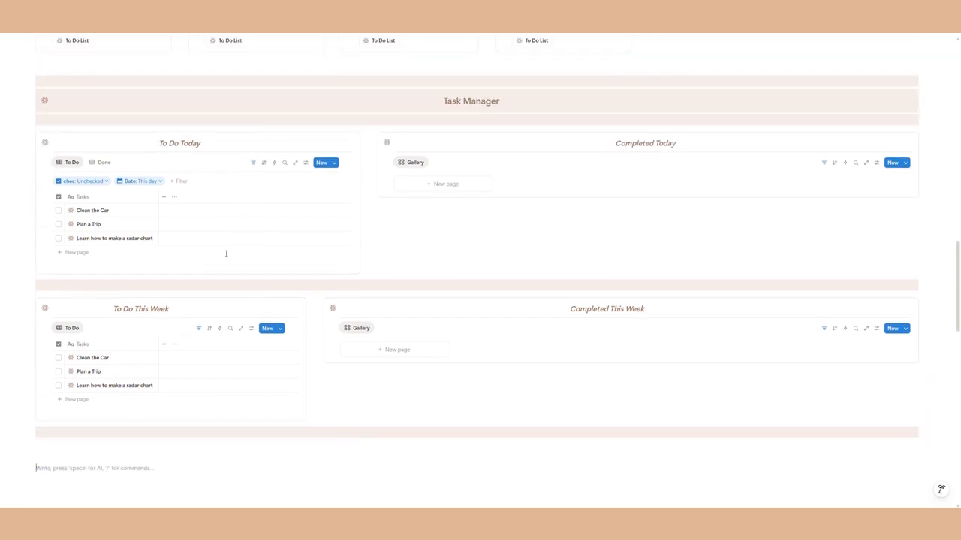
{"action": "left_click", "coordinate": [29, 141]}
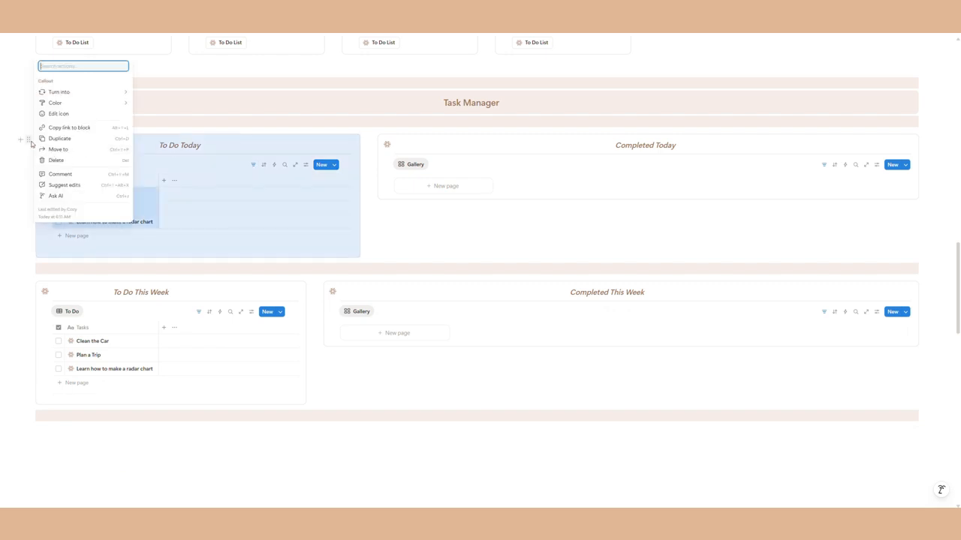
{"action": "left_click", "coordinate": [65, 141]}
{"action": "left_click_drag", "start_coordinate": [29, 266], "coordinate": [193, 294]}
{"action": "scroll", "coordinate": [193, 294], "scroll_direction": "down", "scroll_amount": 6}
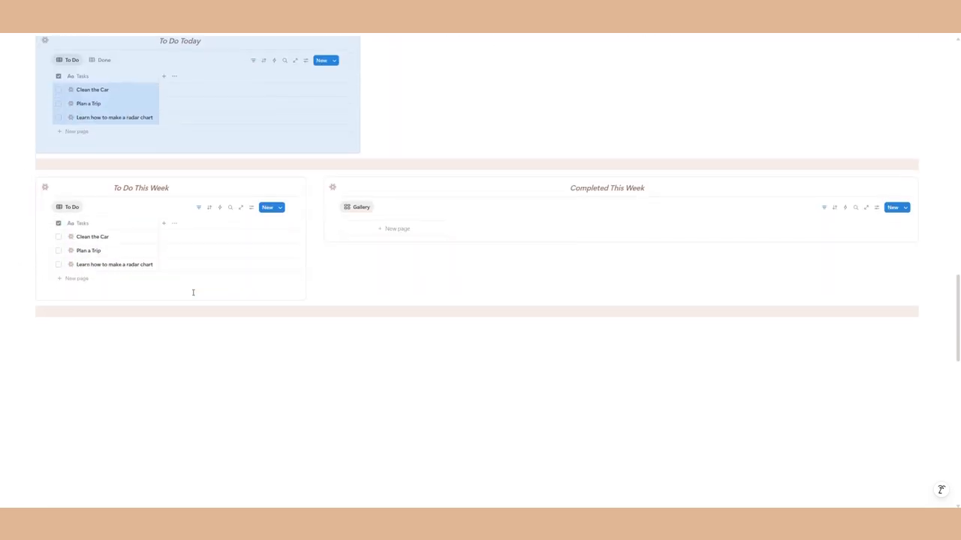
{"action": "left_click", "coordinate": [193, 294]}
{"action": "scroll", "coordinate": [193, 294], "scroll_direction": "up", "scroll_amount": 4}
{"action": "left_click_drag", "start_coordinate": [30, 163], "coordinate": [191, 148]}
Step: Retitle the copied callout "This Month" and centre the title with leading spaces
{"action": "left_click", "coordinate": [217, 160]}
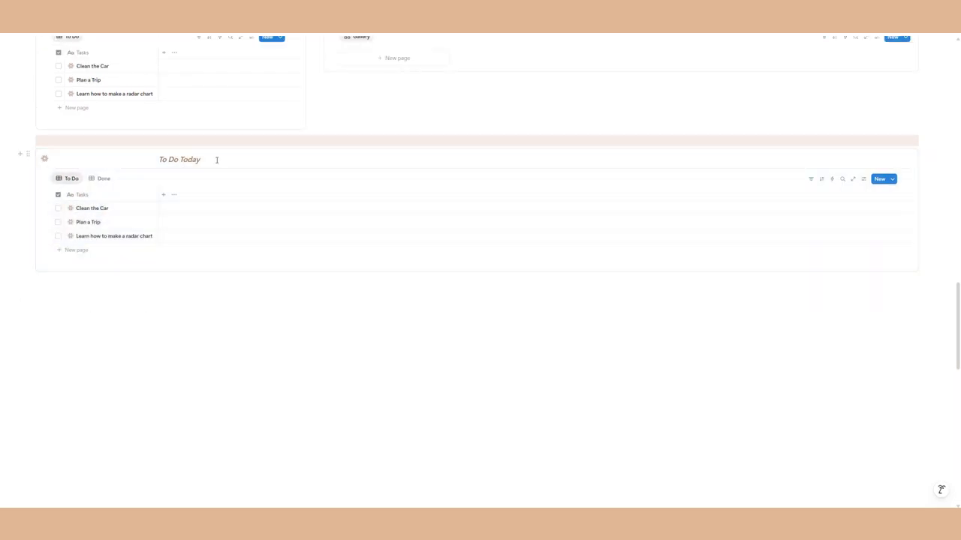
{"action": "triple_click", "coordinate": [214, 156]}
{"action": "type", "text": "T"}
{"action": "key", "text": "Caps_Lock"}
{"action": "type", "text": "his"}
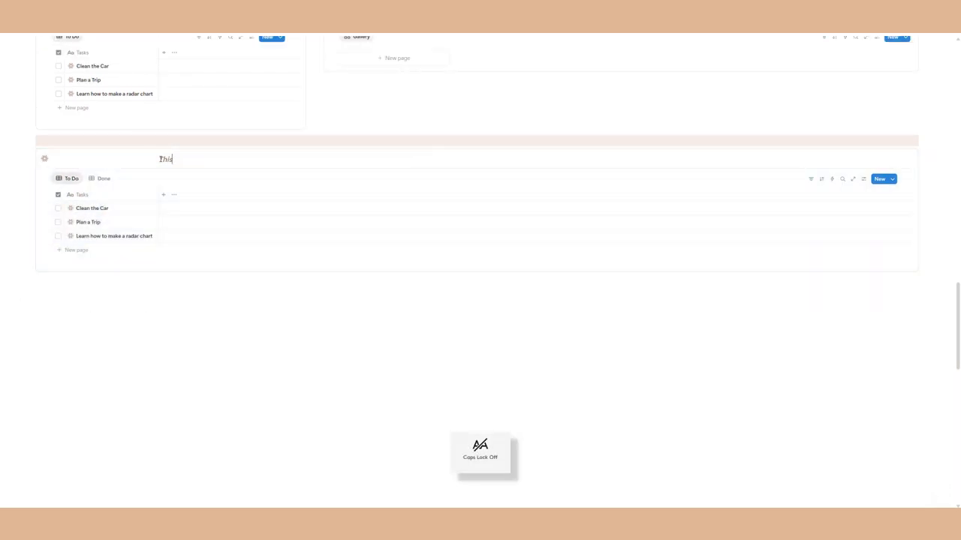
{"action": "type", "text": " Month"}
{"action": "left_click", "coordinate": [151, 158]}
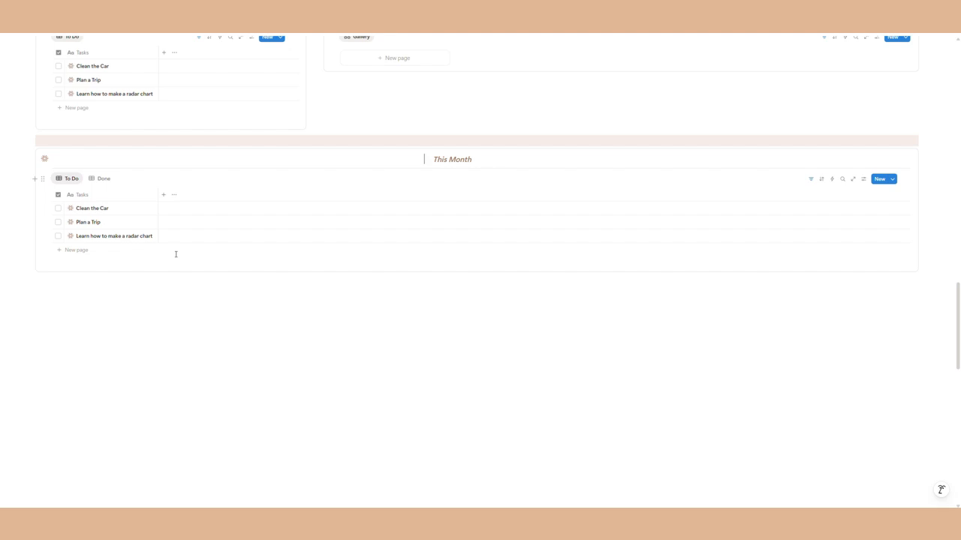
Step: Set the Date filter of the To Do view in the This Month callout to This month
{"action": "left_click", "coordinate": [101, 180]}
{"action": "left_click", "coordinate": [800, 179]}
{"action": "left_click", "coordinate": [139, 198]}
{"action": "left_click", "coordinate": [174, 225]}
{"action": "left_click", "coordinate": [180, 256]}
{"action": "left_click", "coordinate": [283, 352]}
Step: Set the Date filter of the Done view in the This Month callout to This month
{"action": "left_click", "coordinate": [103, 183]}
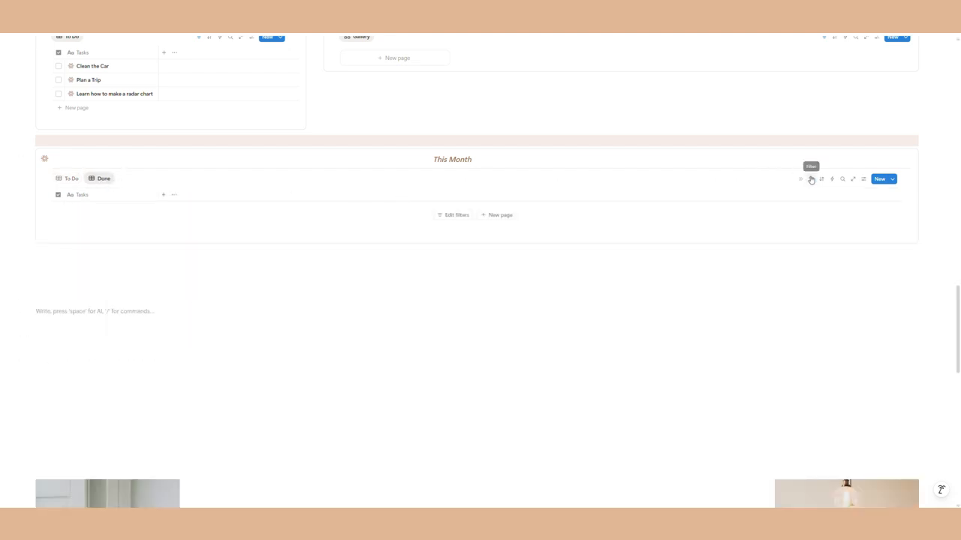
{"action": "left_click", "coordinate": [811, 180]}
{"action": "left_click", "coordinate": [143, 197]}
{"action": "left_click", "coordinate": [177, 221]}
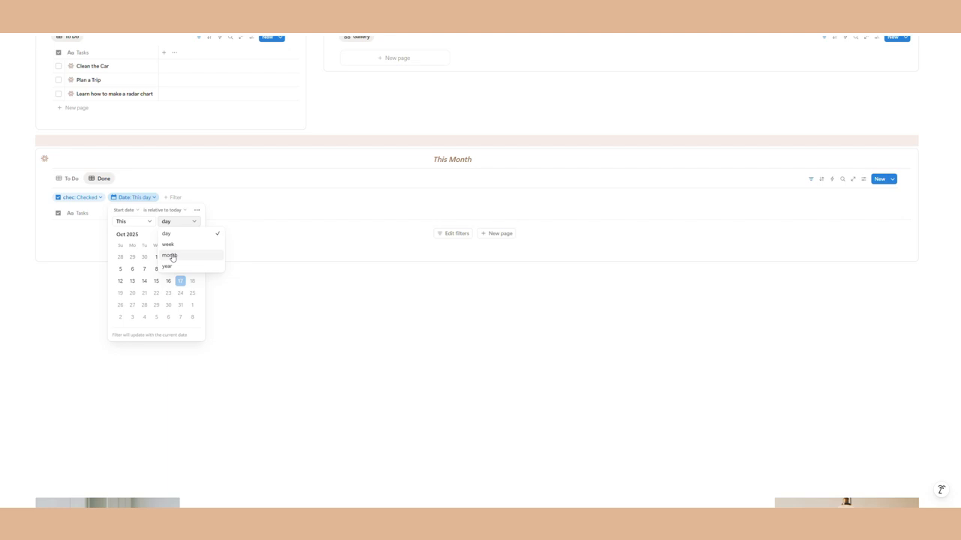
{"action": "left_click", "coordinate": [172, 256]}
Step: Return the This Month callout to its To Do view and hide the filter row
{"action": "left_click", "coordinate": [71, 178]}
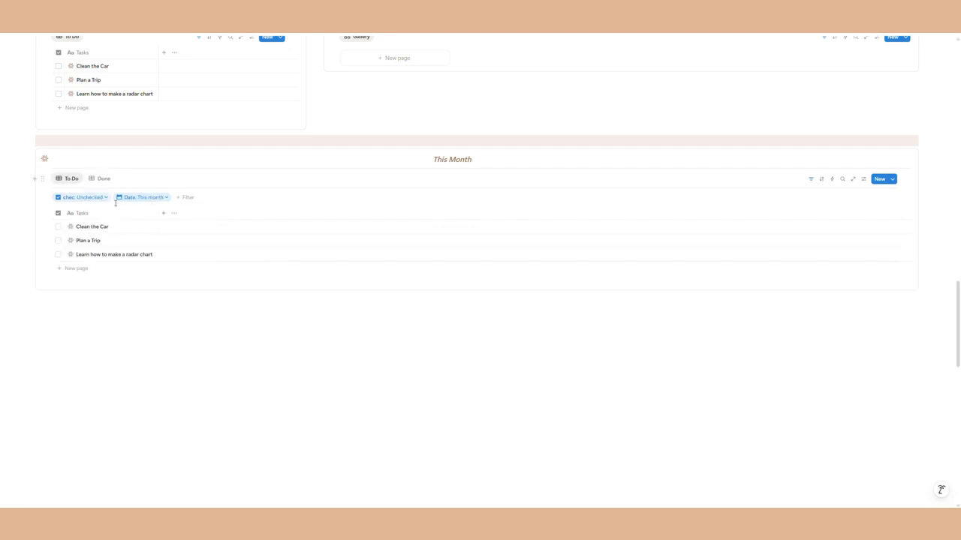
{"action": "left_click", "coordinate": [811, 178]}
{"action": "left_click", "coordinate": [232, 311]}
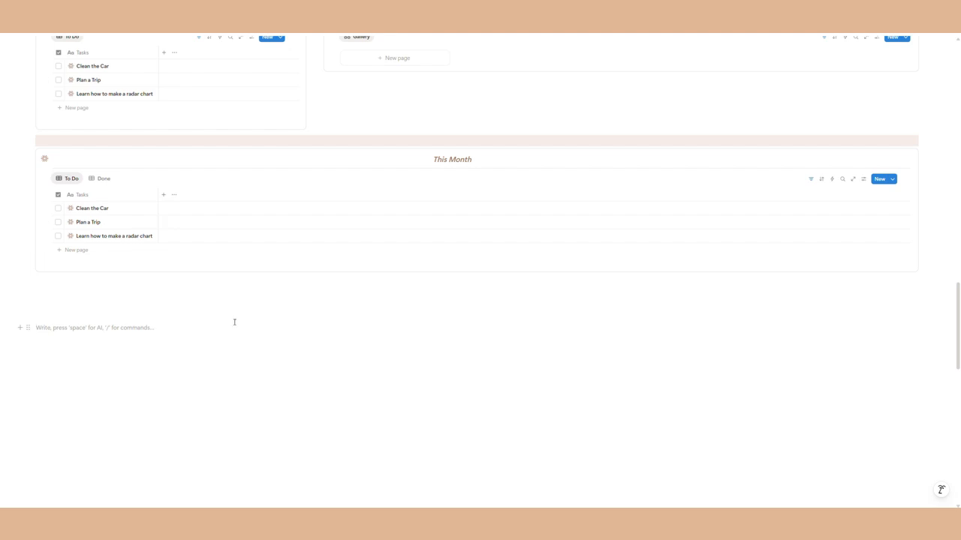
Step: Duplicate the pink divider bar above the This Month callout and move the copy below that callout
{"action": "scroll", "coordinate": [207, 272], "scroll_direction": "up", "scroll_amount": 1}
{"action": "scroll", "coordinate": [273, 302], "scroll_direction": "down", "scroll_amount": 3}
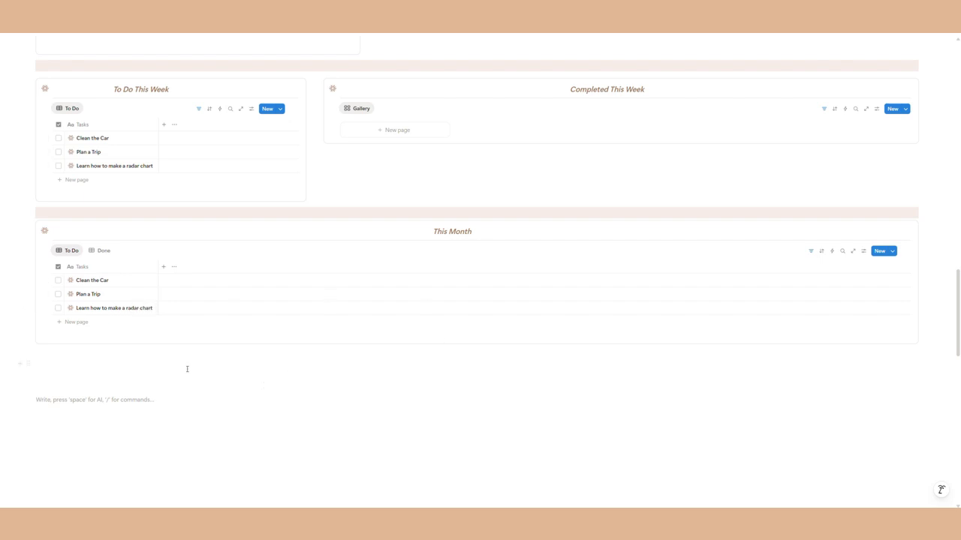
{"action": "left_click", "coordinate": [29, 213]}
{"action": "left_click", "coordinate": [39, 212]}
{"action": "left_click_drag", "start_coordinate": [29, 227], "coordinate": [46, 359]}
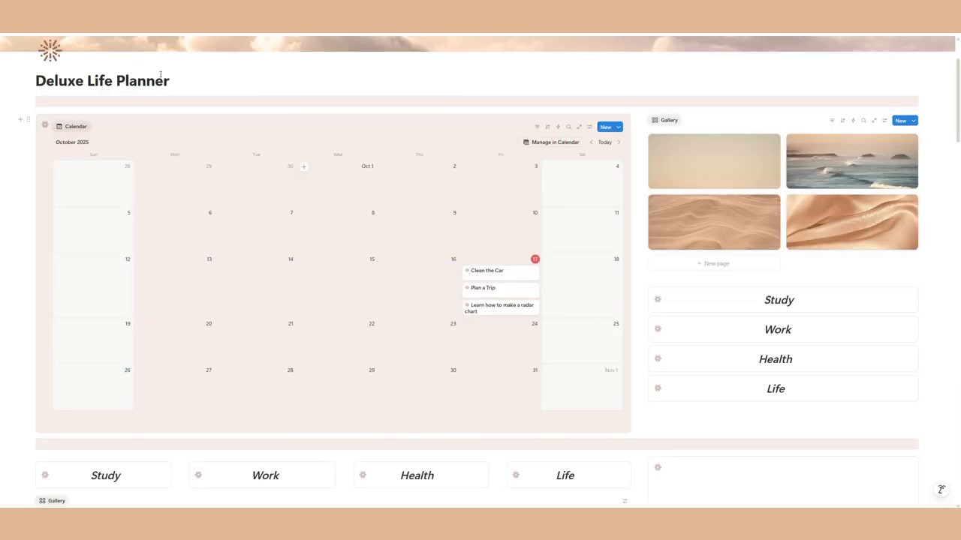
Step: Copy the link to the Calendar view at the start of the Deluxe Life Planner page
{"action": "left_click", "coordinate": [78, 127]}
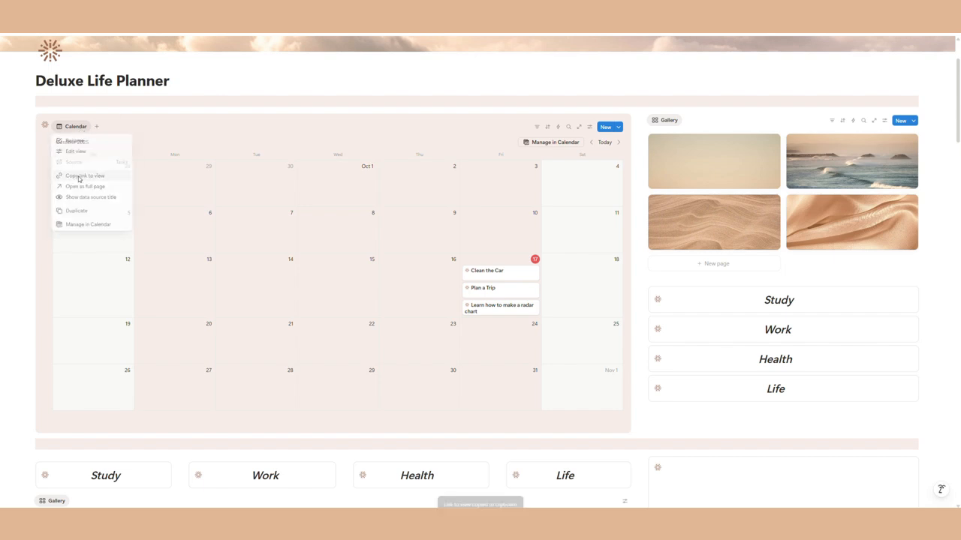
{"action": "left_click", "coordinate": [85, 176]}
Step: Place an empty text line inside the Links callout and insert a new page there
{"action": "scroll", "coordinate": [560, 206], "scroll_direction": "down", "scroll_amount": 10}
{"action": "scroll", "coordinate": [743, 223], "scroll_direction": "down", "scroll_amount": 3}
{"action": "scroll", "coordinate": [665, 180], "scroll_direction": "up", "scroll_amount": 2}
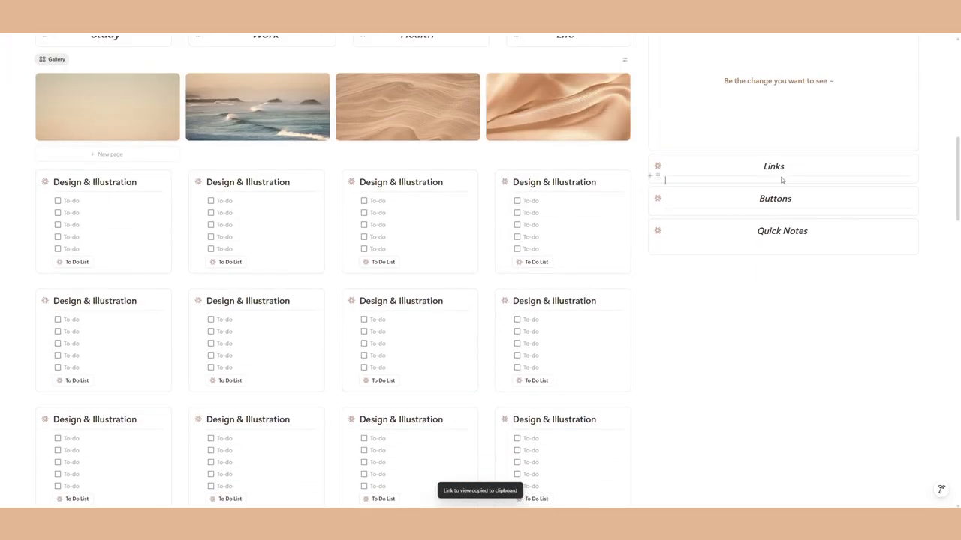
{"action": "left_click", "coordinate": [668, 267]}
{"action": "left_click_drag", "start_coordinate": [638, 262], "coordinate": [666, 180]}
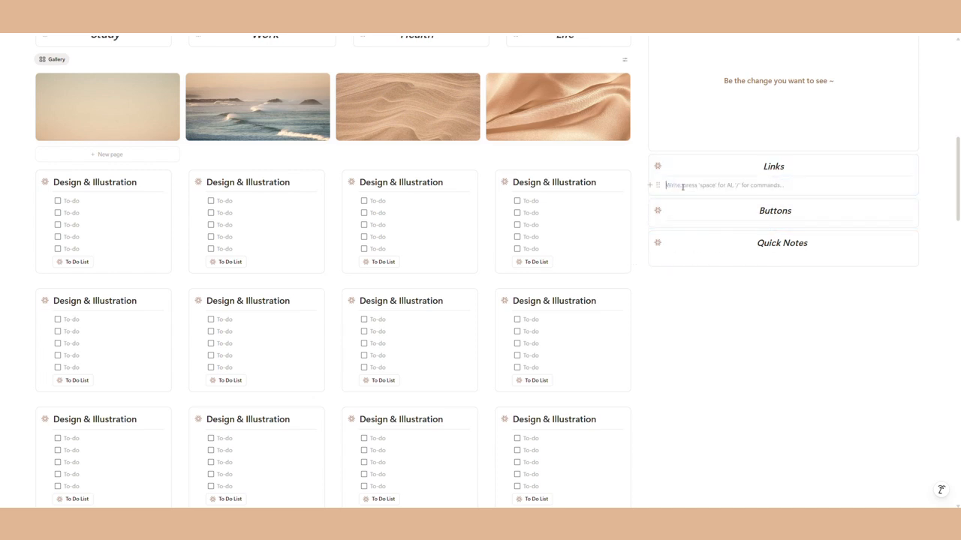
{"action": "type", "text": "/page"}
{"action": "key", "text": "Return"}
Step: Set the new page to full width and title it "Mega Database ~"
{"action": "left_click", "coordinate": [940, 41]}
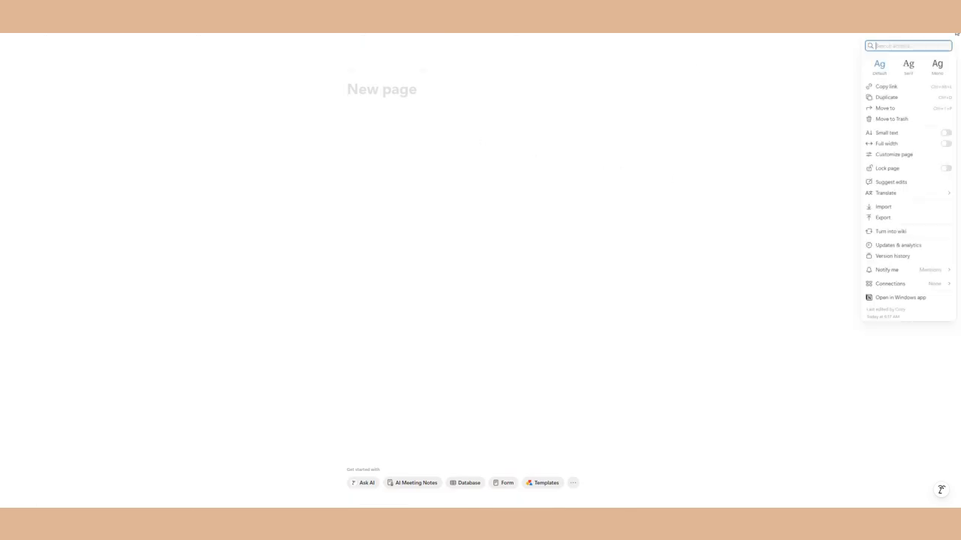
{"action": "left_click", "coordinate": [895, 144]}
{"action": "left_click", "coordinate": [88, 93]}
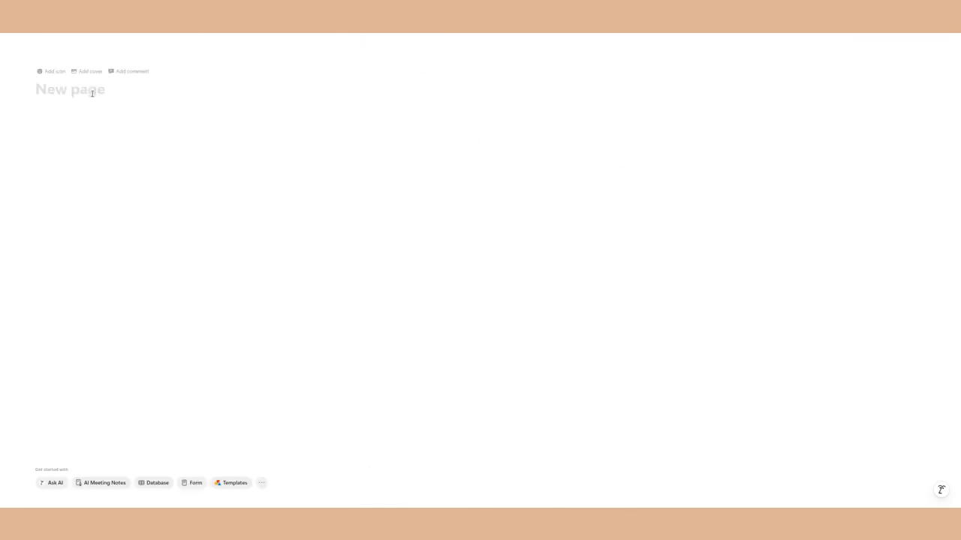
{"action": "key", "text": "Caps_Lock"}
{"action": "type", "text": "M"}
{"action": "key", "text": "Caps_Lock"}
{"action": "type", "text": "ega Ta"}
{"action": "key", "text": "BackSpace"}
{"action": "key", "text": "BackSpace"}
{"action": "type", "text": "Database"}
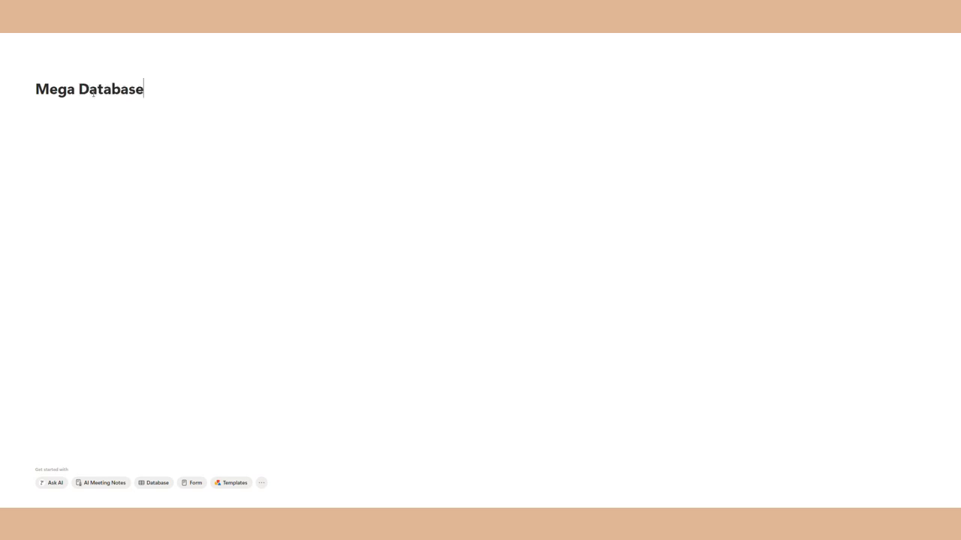
{"action": "type", "text": " ~"}
{"action": "key", "text": "Return"}
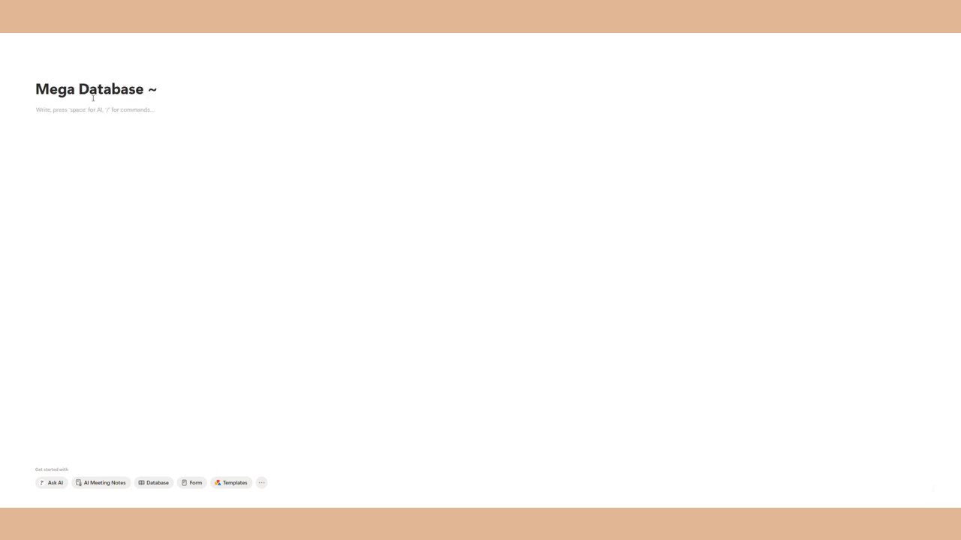
Step: Paste the copied Tasks database as a linked view and set the topics to Me Time for Plan a Trip and Learning Notion for the radar chart task
{"action": "key", "text": "ctrl+v"}
{"action": "left_click", "coordinate": [375, 160]}
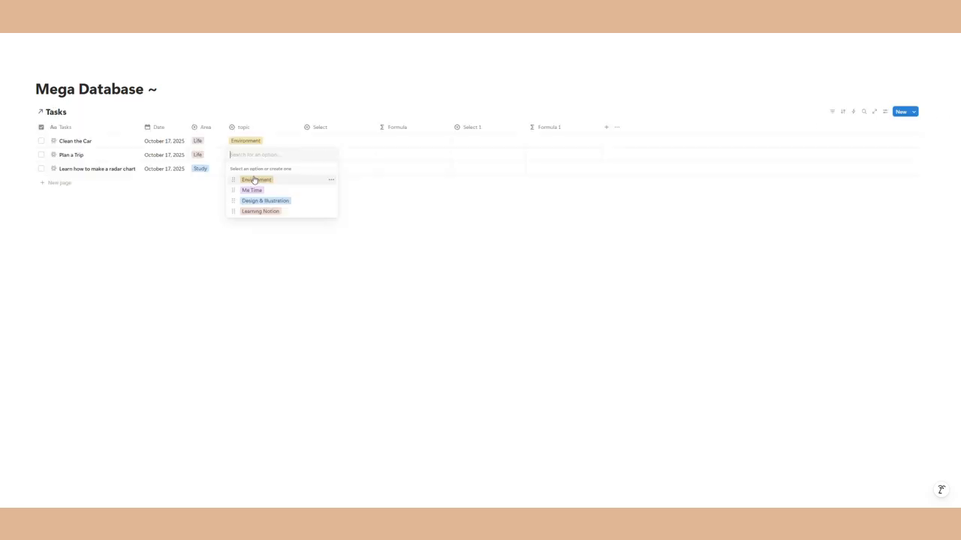
{"action": "left_click", "coordinate": [252, 189]}
{"action": "left_click", "coordinate": [249, 168]}
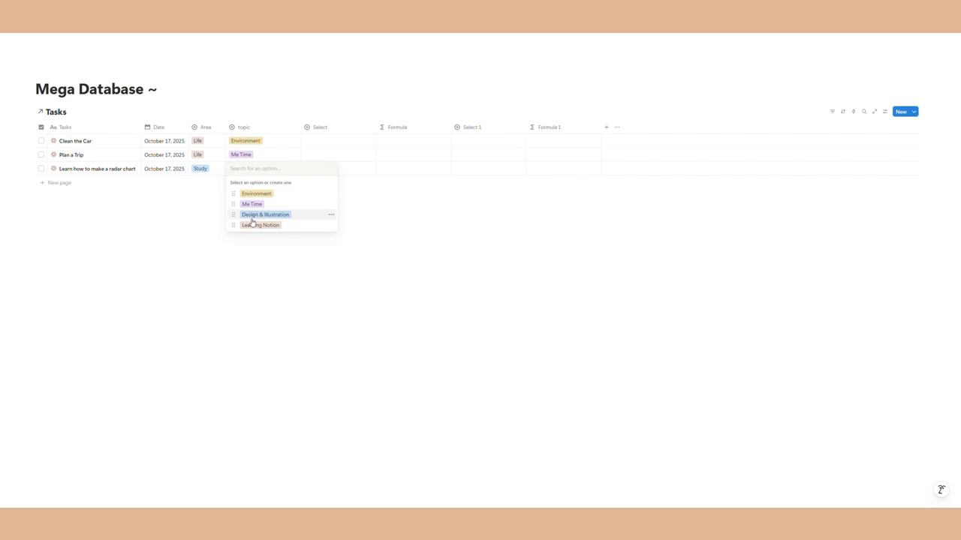
{"action": "left_click", "coordinate": [253, 224]}
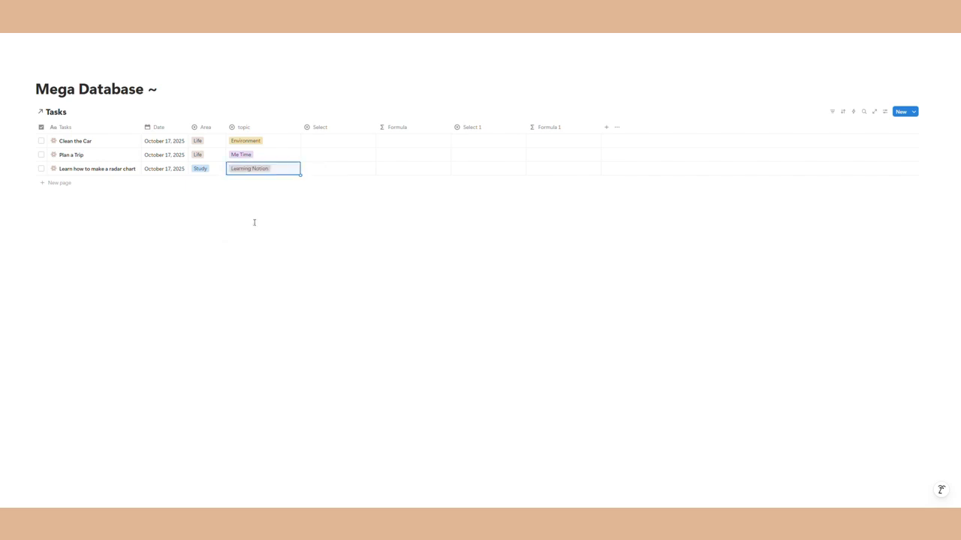
Step: Rename the Select property of the Tasks table to "Sub Topics"
{"action": "left_click", "coordinate": [304, 137]}
{"action": "key", "text": "Escape"}
{"action": "left_click", "coordinate": [323, 130]}
{"action": "left_click_drag", "start_coordinate": [331, 141], "coordinate": [304, 143]}
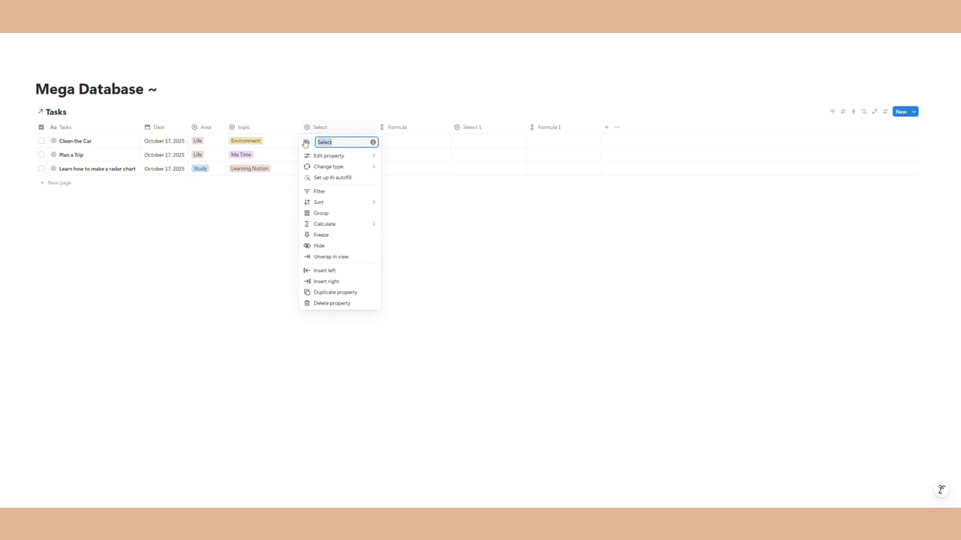
{"action": "type", "text": "S"}
{"action": "key", "text": "Caps_Lock"}
{"action": "type", "text": "ub T"}
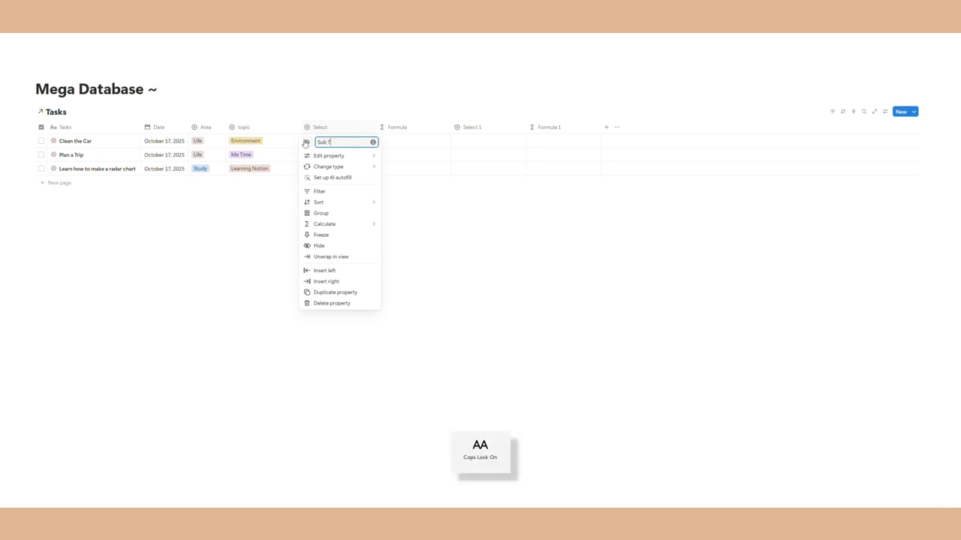
{"action": "type", "text": "opics"}
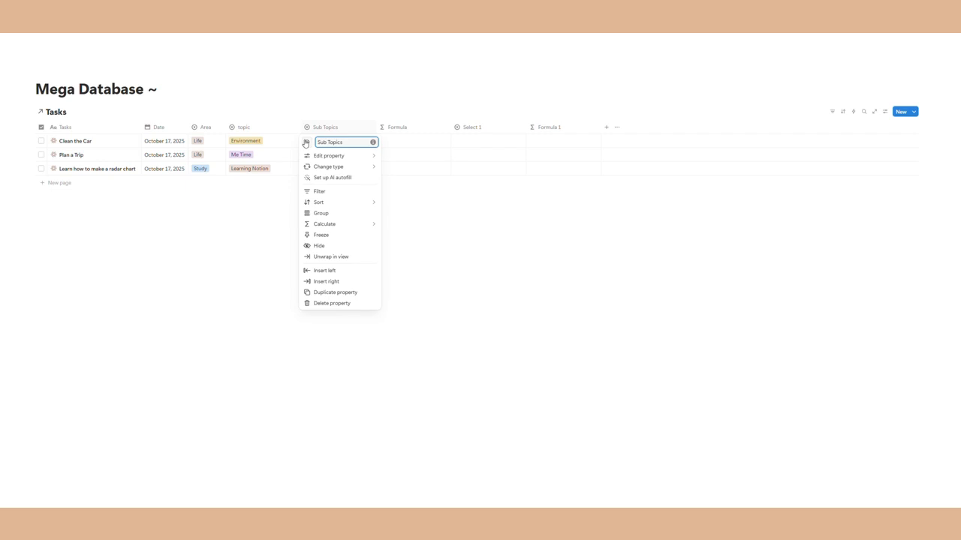
{"action": "left_click", "coordinate": [461, 266]}
Step: Add the options Cleaning, Travel and Trackers to the Sub Topics property
{"action": "left_click", "coordinate": [345, 142]}
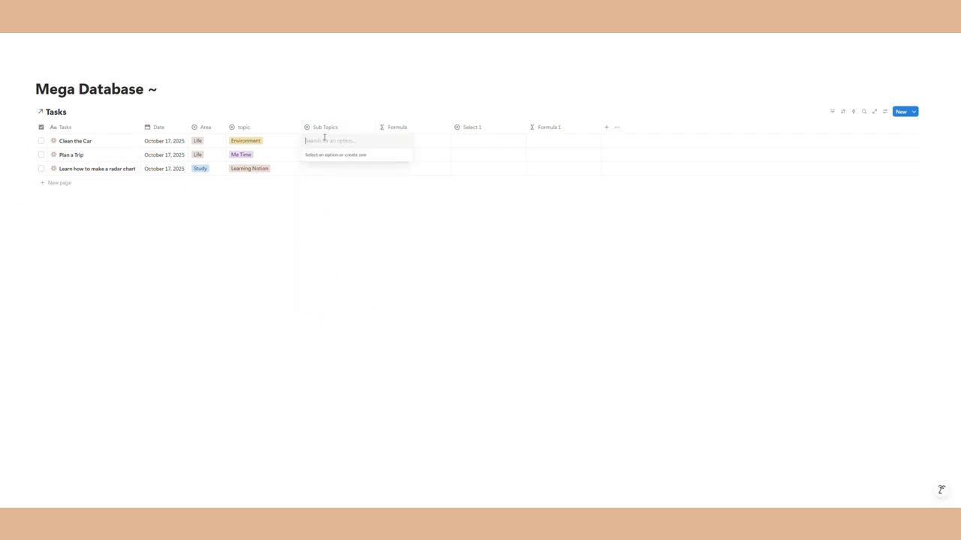
{"action": "left_click", "coordinate": [330, 128]}
{"action": "mouse_move", "coordinate": [345, 158]}
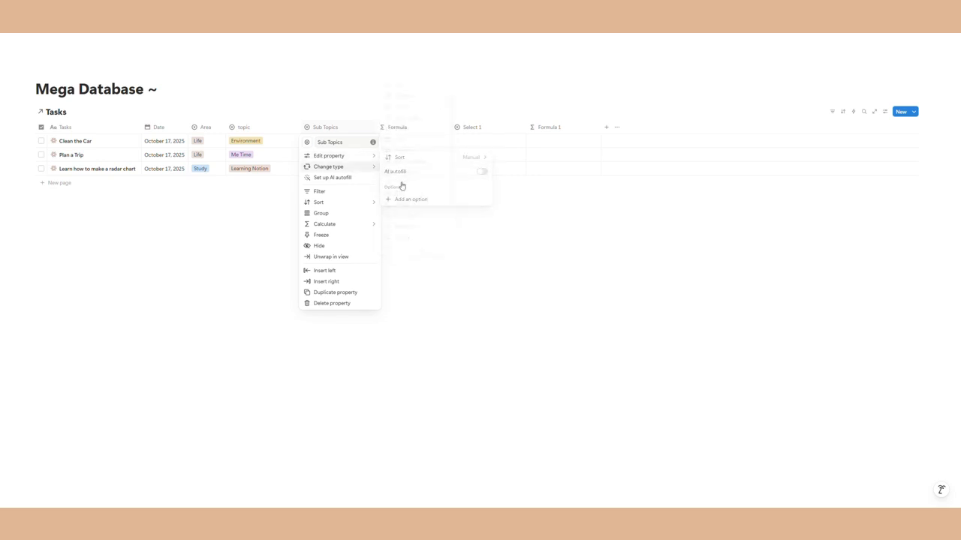
{"action": "left_click", "coordinate": [413, 199]}
{"action": "type", "text": "Cleaning"}
{"action": "key", "text": "Return"}
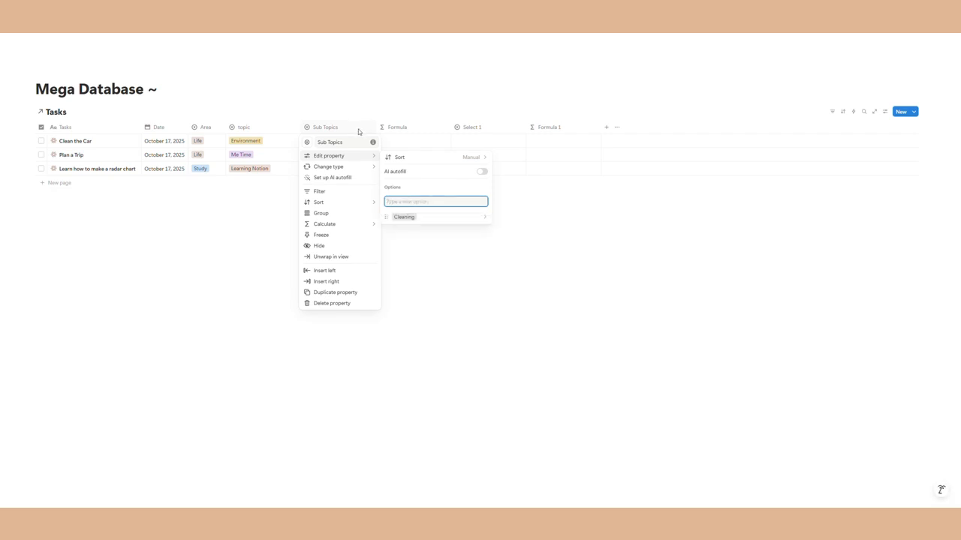
{"action": "type", "text": "Travel"}
{"action": "key", "text": "Return"}
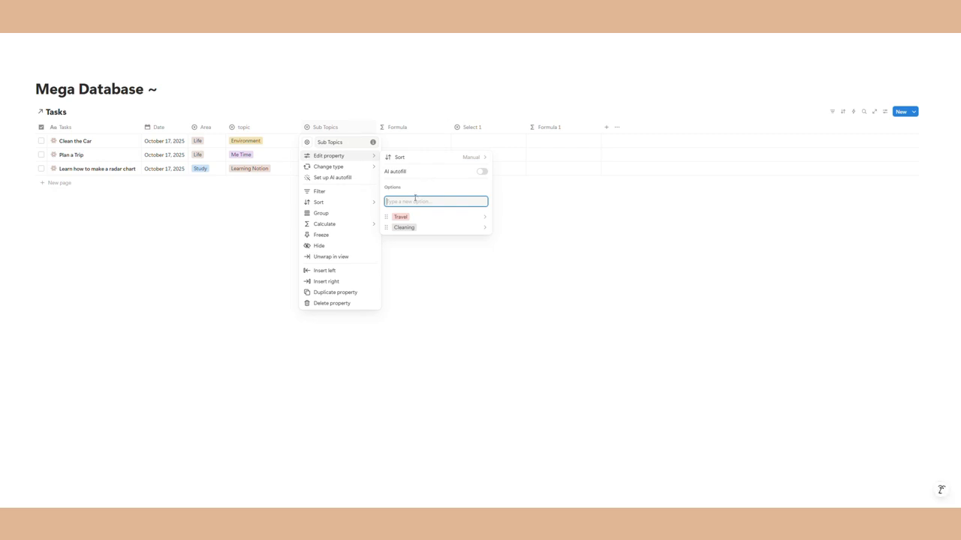
{"action": "type", "text": "T"}
{"action": "key", "text": "Caps_Lock"}
{"action": "type", "text": "racke"}
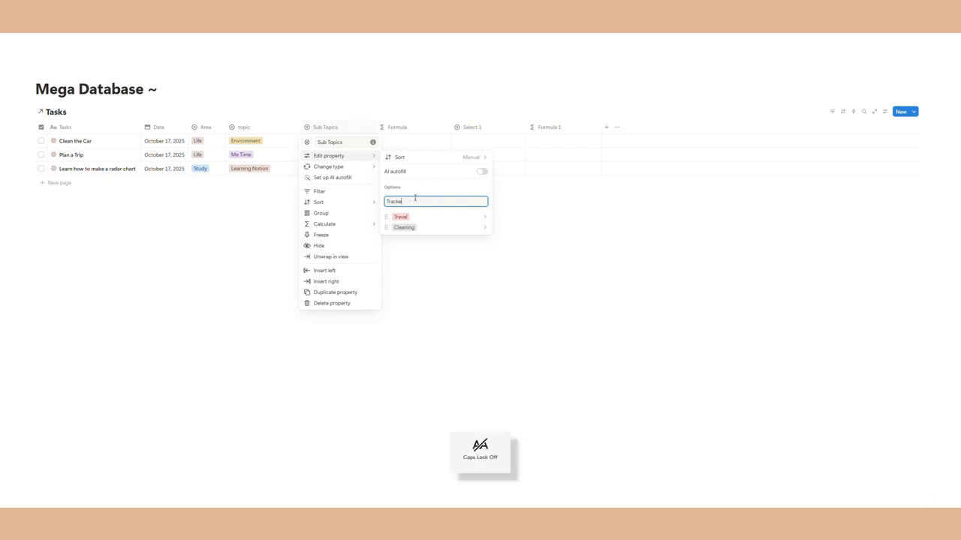
{"action": "type", "text": "rs"}
{"action": "key", "text": "Return"}
{"action": "left_click", "coordinate": [457, 311]}
Step: Move the Select 1 property directly after Sub Topics and rename it "Projects"
{"action": "left_click_drag", "start_coordinate": [476, 129], "coordinate": [414, 129]}
{"action": "left_click", "coordinate": [409, 133]}
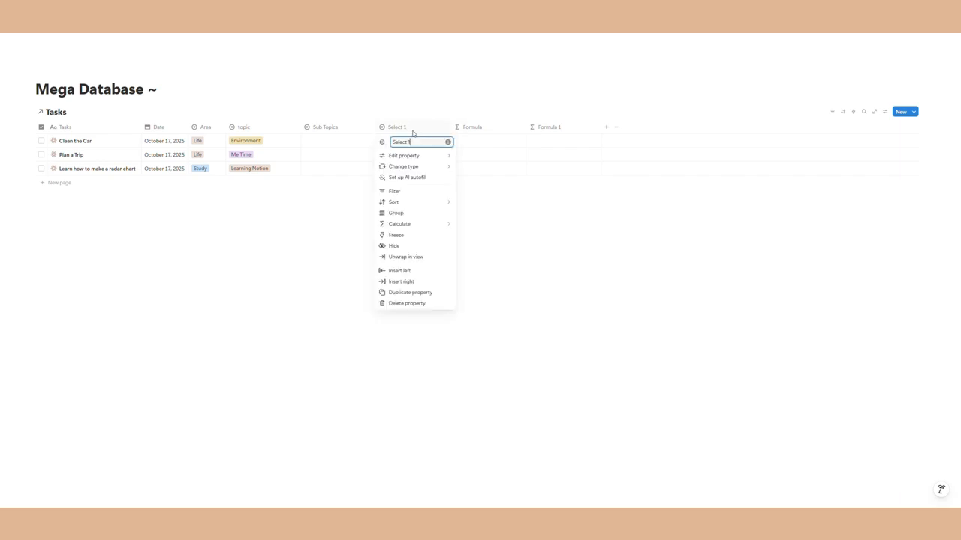
{"action": "type", "text": "P"}
{"action": "key", "text": "Caps_Lock"}
{"action": "type", "text": "rojects"}
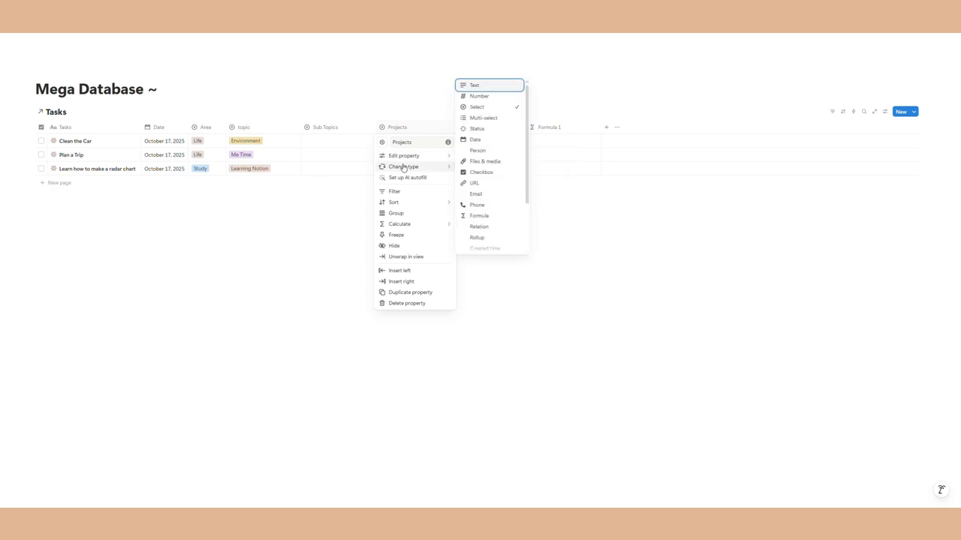
Step: Add the options No and Yes to the Projects property
{"action": "mouse_move", "coordinate": [412, 159]}
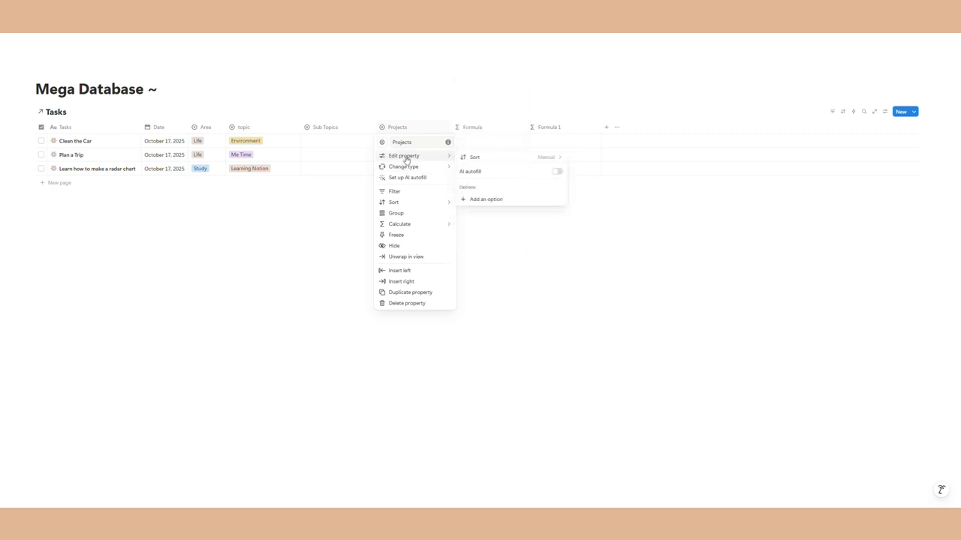
{"action": "left_click", "coordinate": [492, 199]}
{"action": "key", "text": "Caps_Lock"}
{"action": "type", "text": "No"}
{"action": "key", "text": "Return"}
{"action": "type", "text": "Yes"}
{"action": "key", "text": "Return"}
{"action": "key", "text": "Escape"}
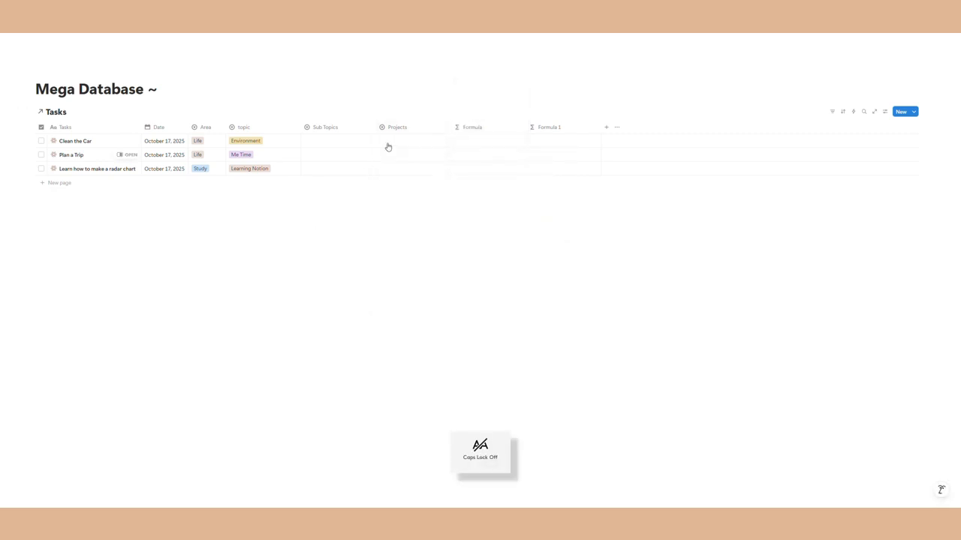
Step: Set Projects to Yes for Clean the Car and Plan a Trip, and to No for the radar chart task
{"action": "left_click", "coordinate": [396, 141]}
{"action": "left_click", "coordinate": [396, 173]}
{"action": "left_click", "coordinate": [399, 161]}
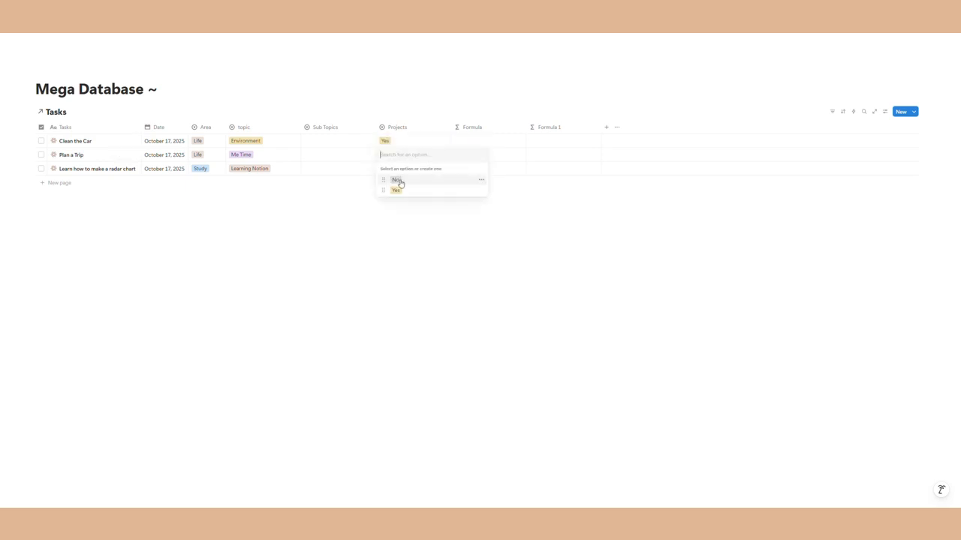
{"action": "left_click", "coordinate": [396, 191]}
{"action": "left_click", "coordinate": [395, 171]}
{"action": "left_click", "coordinate": [396, 194]}
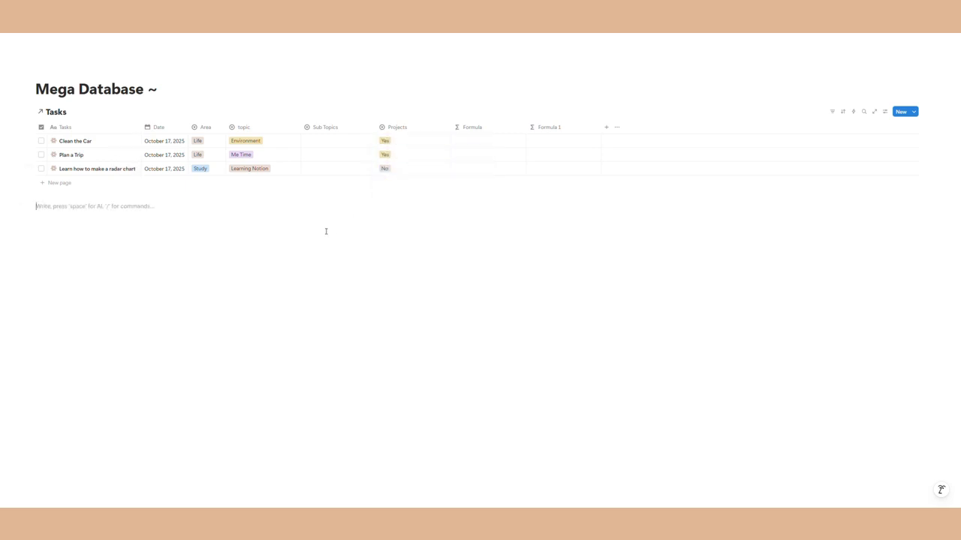
Step: Assign the sub topics Cleaning, Travel and Trackers to the three tasks in order, and narrow the Sub Topics and Projects columns
{"action": "left_click_drag", "start_coordinate": [451, 127], "coordinate": [427, 128]}
{"action": "left_click", "coordinate": [350, 142]}
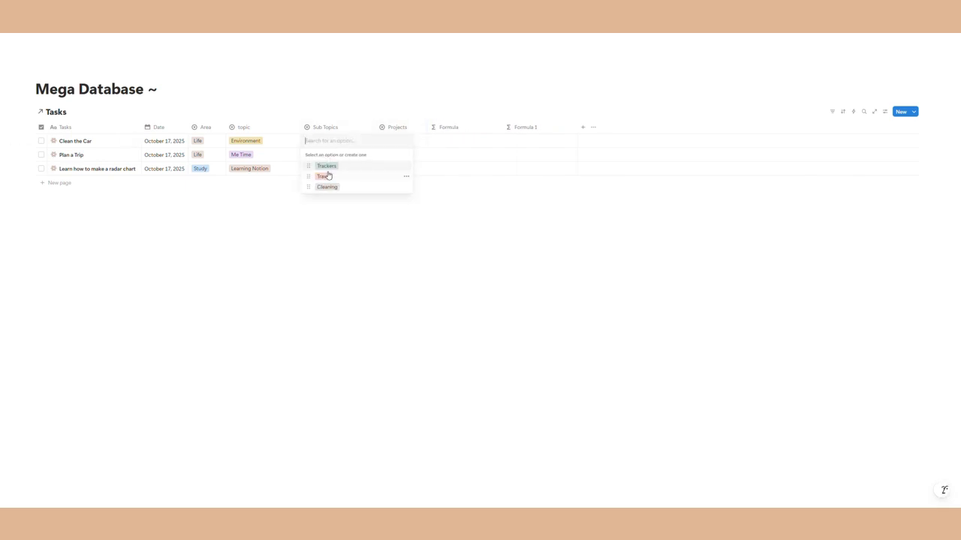
{"action": "left_click", "coordinate": [328, 163]}
{"action": "left_click", "coordinate": [328, 160]}
{"action": "left_click", "coordinate": [332, 190]}
{"action": "left_click", "coordinate": [329, 168]}
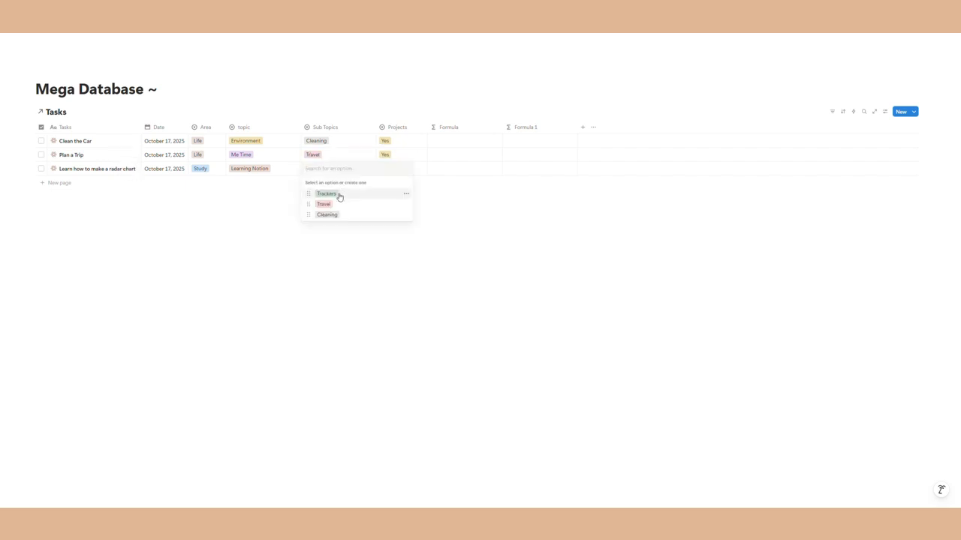
{"action": "left_click", "coordinate": [330, 194]}
{"action": "left_click", "coordinate": [356, 228]}
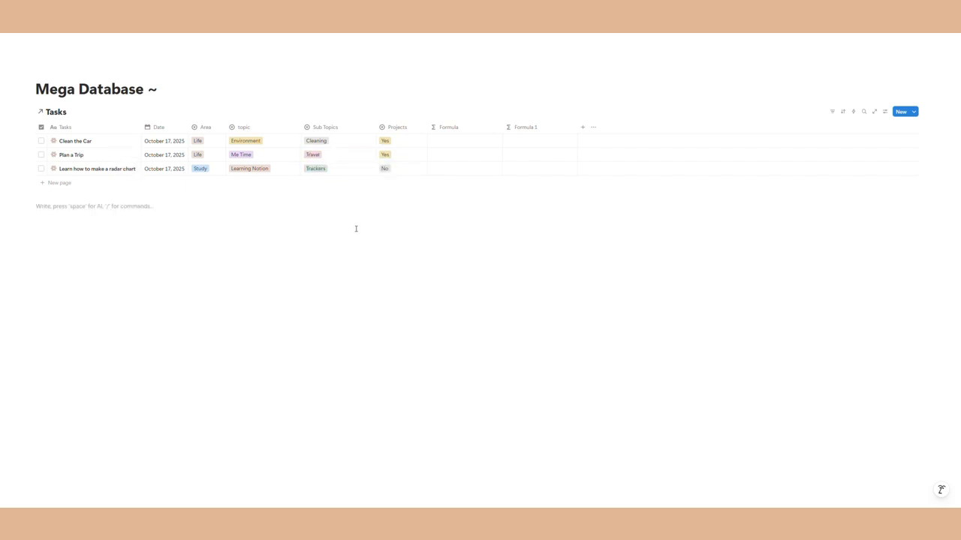
{"action": "left_click_drag", "start_coordinate": [371, 125], "coordinate": [285, 128]}
Step: Open the Clean the Car task and insert an inline database titled "Sub Tasks" in its page body
{"action": "left_click", "coordinate": [125, 180]}
{"action": "left_click", "coordinate": [654, 283]}
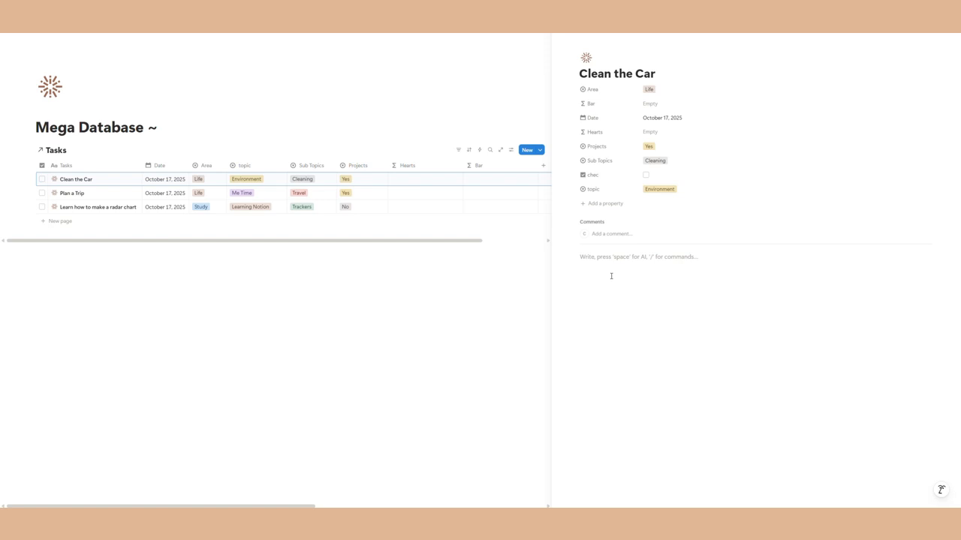
{"action": "type", "text": "/data"}
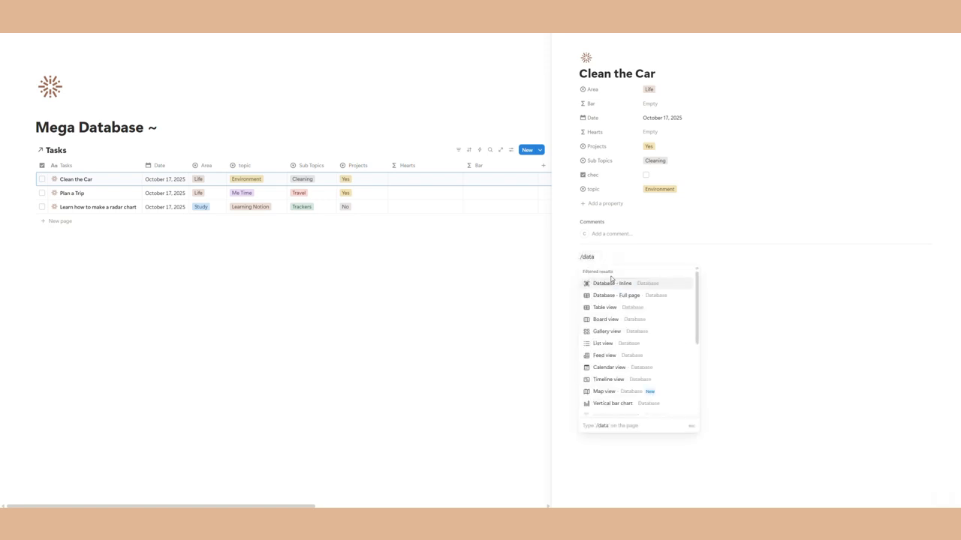
{"action": "left_click", "coordinate": [611, 283]}
{"action": "left_click", "coordinate": [609, 260]}
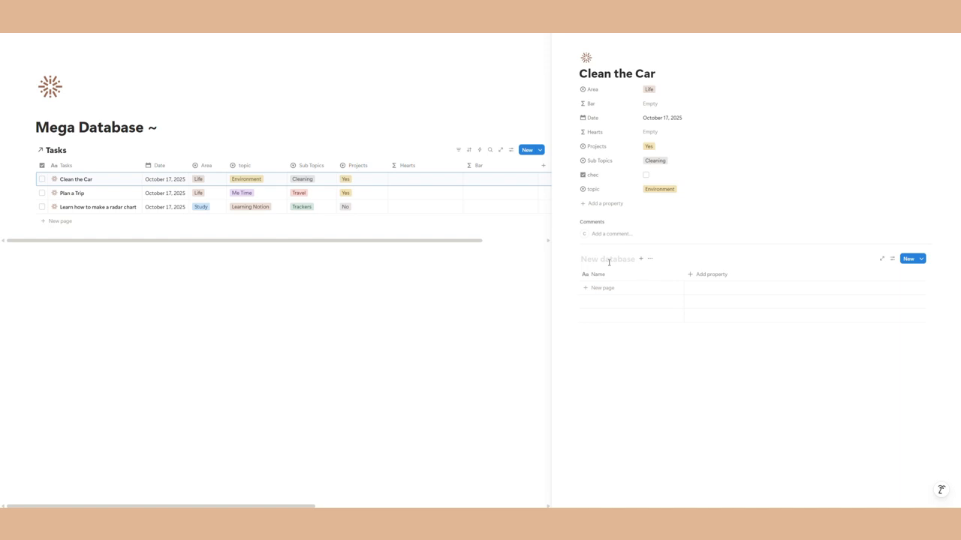
{"action": "type", "text": "S"}
{"action": "key", "text": "Caps_Lock"}
{"action": "type", "text": "ub Tasks"}
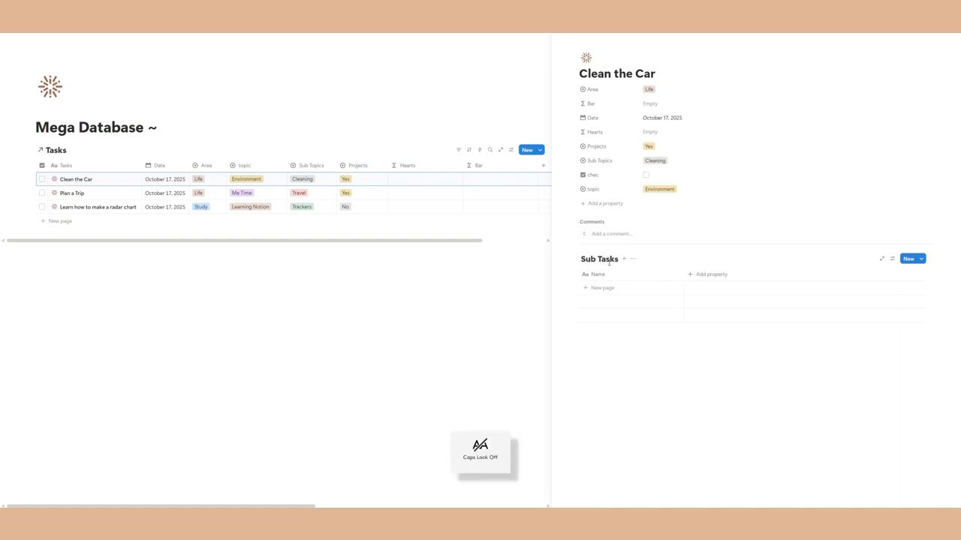
{"action": "left_click", "coordinate": [713, 349]}
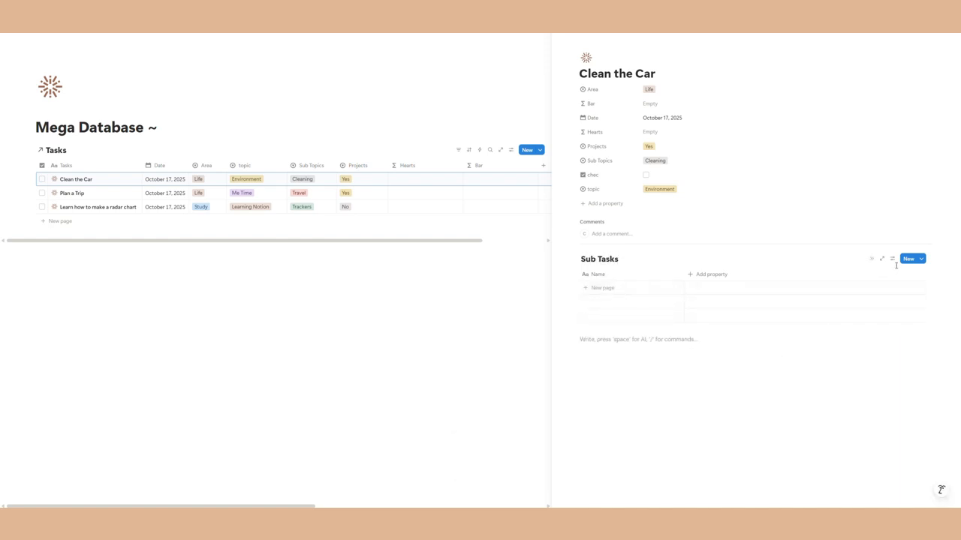
Step: Create a new page template for the Sub Tasks database with the brown starburst icon
{"action": "left_click", "coordinate": [921, 259]}
{"action": "left_click", "coordinate": [847, 295]}
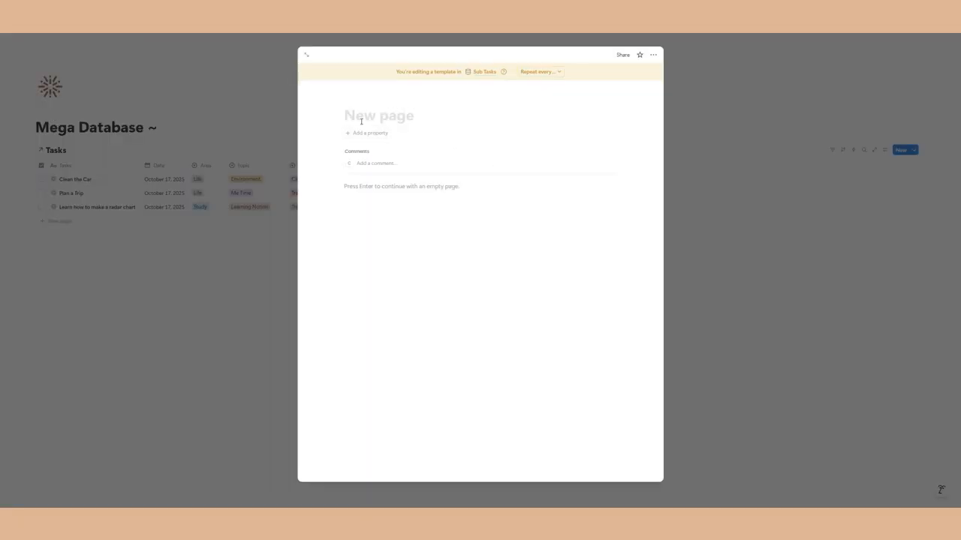
{"action": "left_click", "coordinate": [356, 96]}
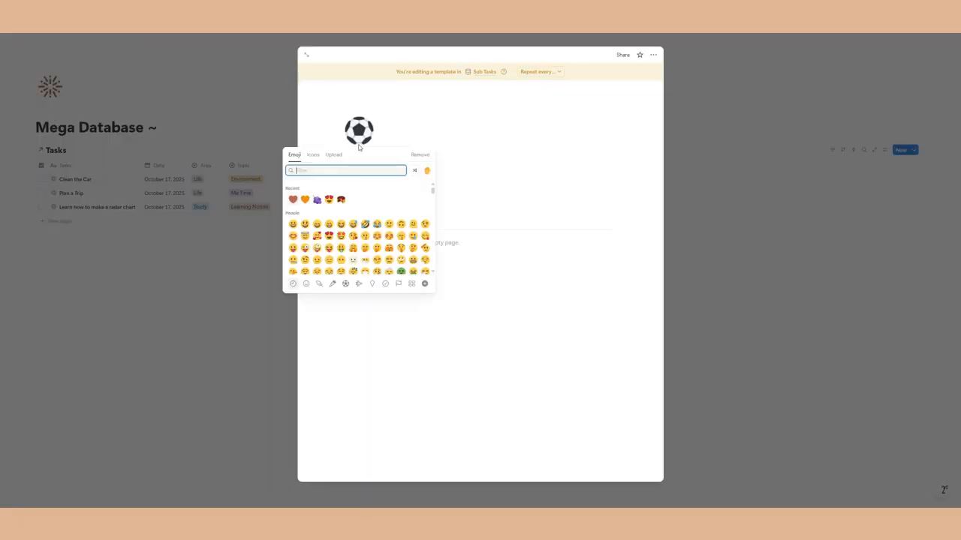
{"action": "left_click", "coordinate": [314, 155]}
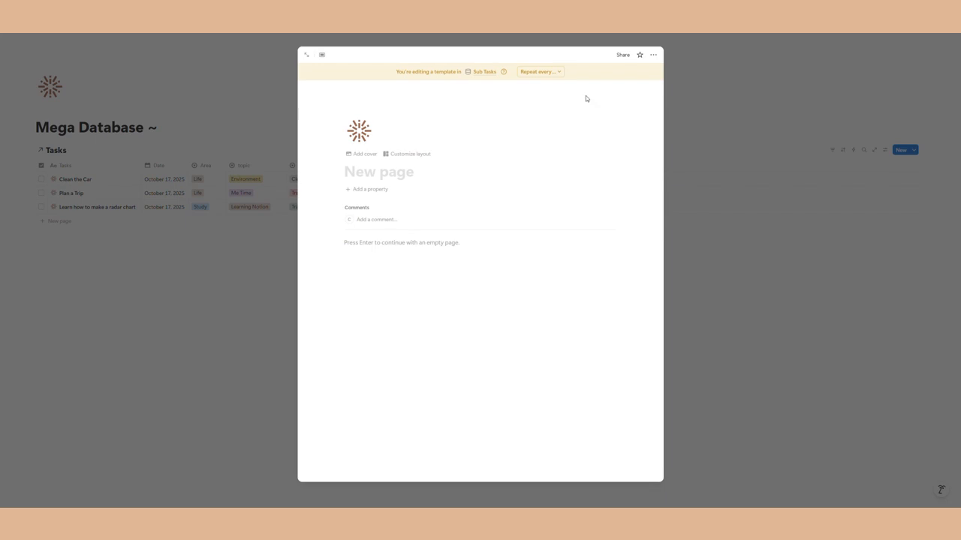
{"action": "left_click", "coordinate": [744, 186]}
Step: Make the New page template the default for all views in the Sub Tasks database of Clean the Car
{"action": "left_click", "coordinate": [914, 150]}
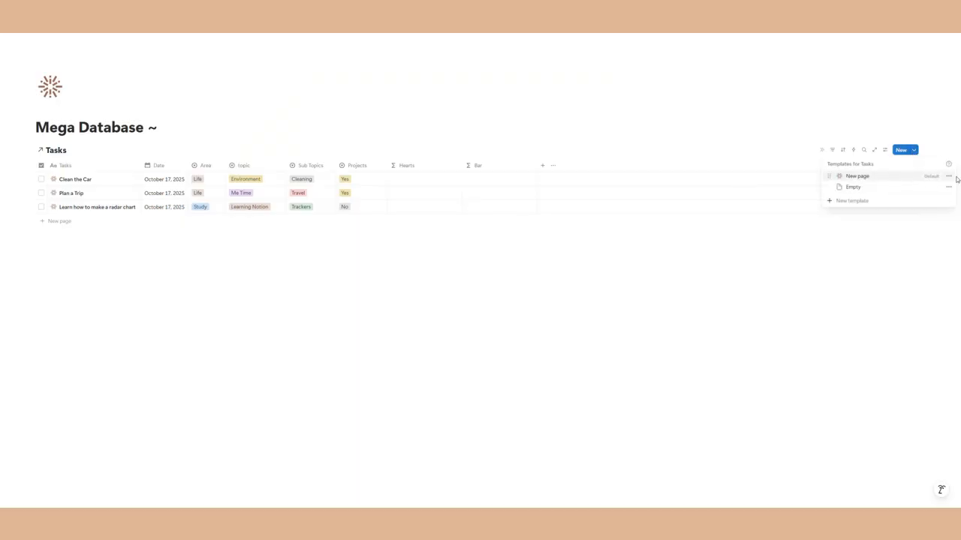
{"action": "left_click", "coordinate": [821, 250]}
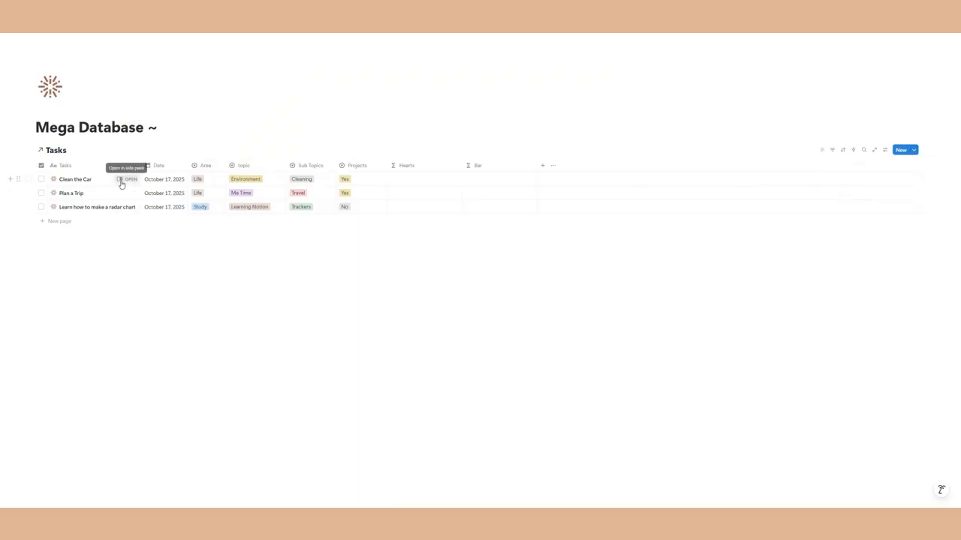
{"action": "left_click", "coordinate": [122, 181]}
{"action": "left_click", "coordinate": [921, 258]}
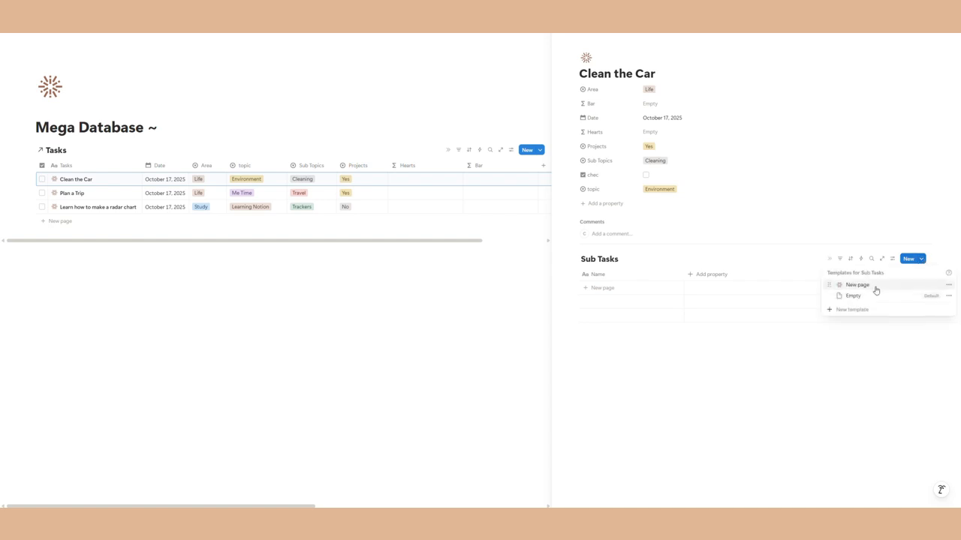
{"action": "left_click", "coordinate": [948, 289]}
{"action": "left_click", "coordinate": [889, 298]}
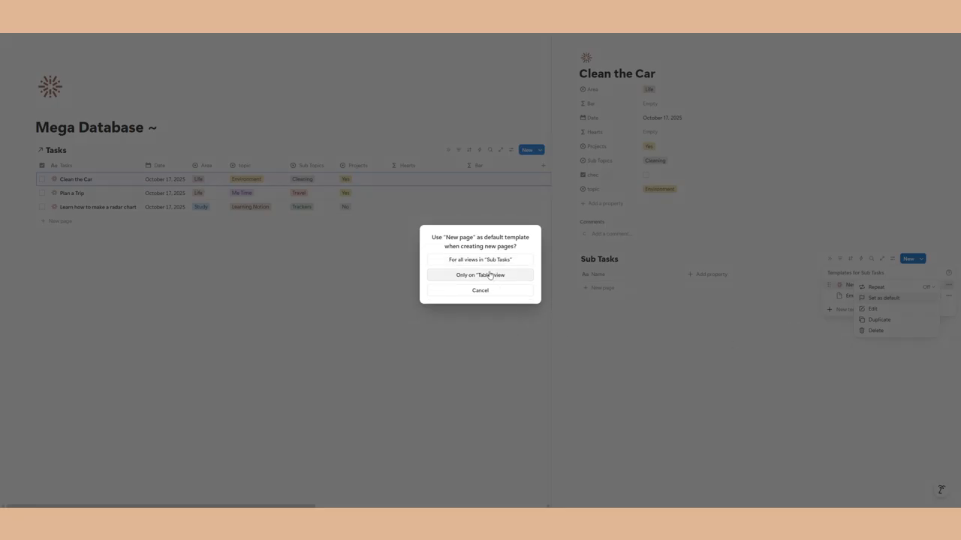
{"action": "left_click", "coordinate": [488, 260]}
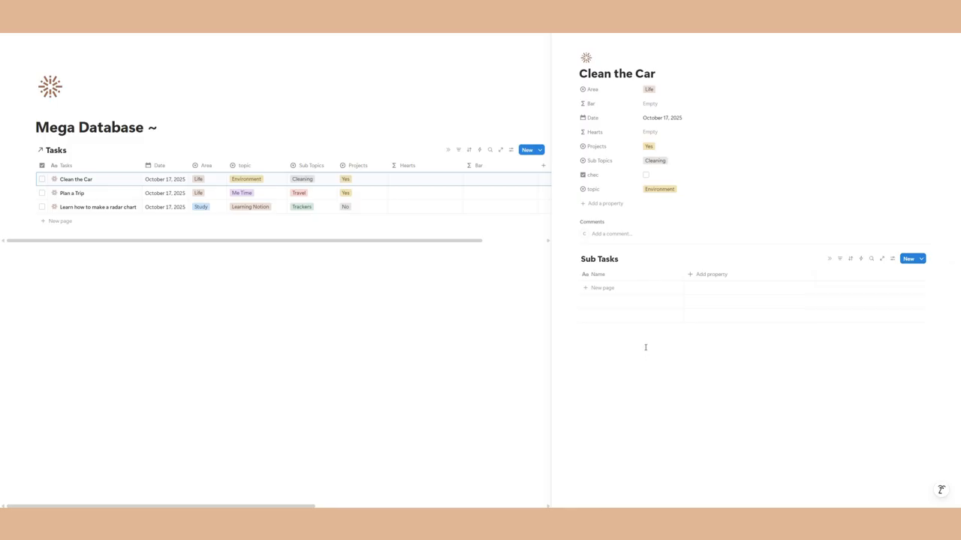
Step: Add an entry named "Wash the Body" to the Sub Tasks table
{"action": "left_click", "coordinate": [620, 290]}
{"action": "key", "text": "Caps_Lock"}
{"action": "type", "text": "Wash the Boydy"}
{"action": "key", "text": "BackSpace"}
{"action": "key", "text": "BackSpace"}
{"action": "key", "text": "BackSpace"}
{"action": "type", "text": "dy"}
{"action": "key", "text": "Return"}
Step: Add a second entry named "Wipe the Dashboard" to the Sub Tasks table
{"action": "left_click", "coordinate": [603, 301]}
{"action": "key", "text": "Caps_Lock"}
{"action": "type", "text": "Wipe the D"}
{"action": "key", "text": "Caps_Lock"}
{"action": "type", "text": "ashboard"}
{"action": "key", "text": "Return"}
Step: Add a third entry named "Vacuum the Seats" to the Sub Tasks table of Clean the Car
{"action": "left_click", "coordinate": [605, 317]}
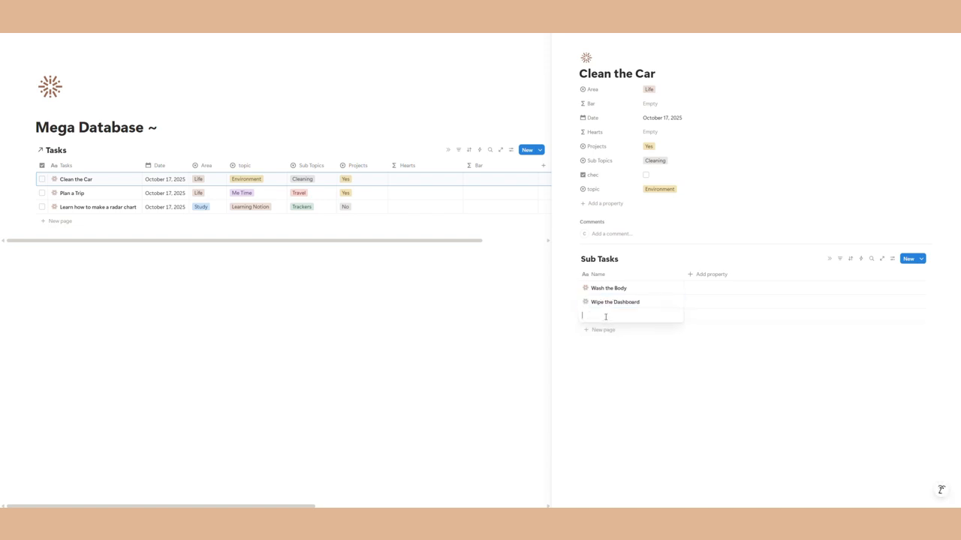
{"action": "key", "text": "Caps_Lock"}
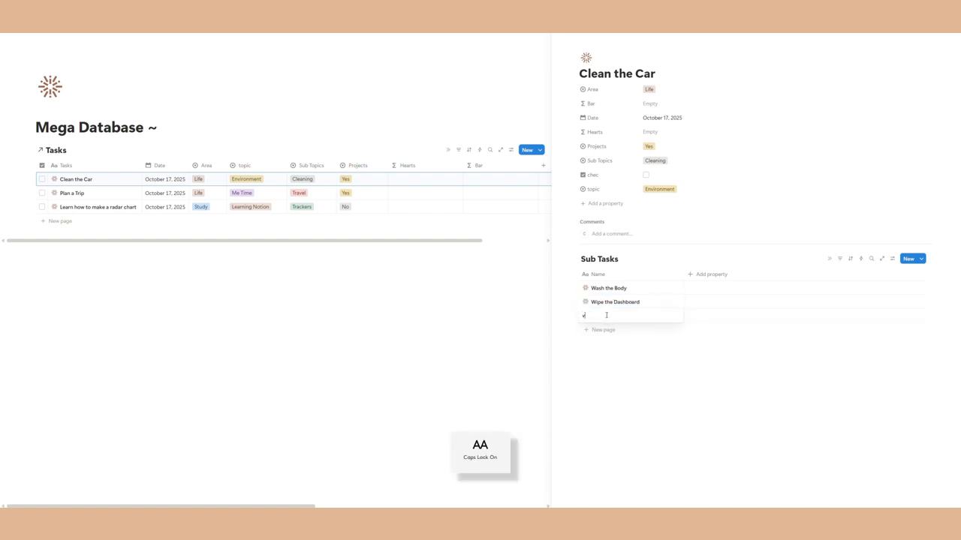
{"action": "key", "text": "BackSpace"}
{"action": "type", "text": "V"}
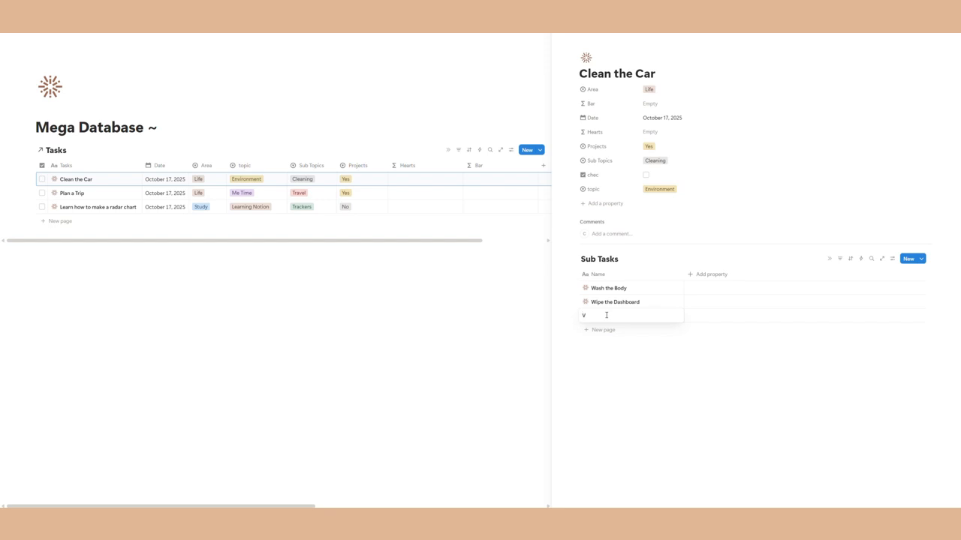
{"action": "key", "text": "Caps_Lock"}
{"action": "type", "text": "acuum the"}
{"action": "key", "text": "Caps_Lock"}
{"action": "type", "text": "Seats"}
{"action": "key", "text": "Return"}
Step: Add a two-way relation property from the Sub Tasks database to the Tasks database
{"action": "left_click", "coordinate": [691, 278]}
{"action": "left_click", "coordinate": [702, 409]}
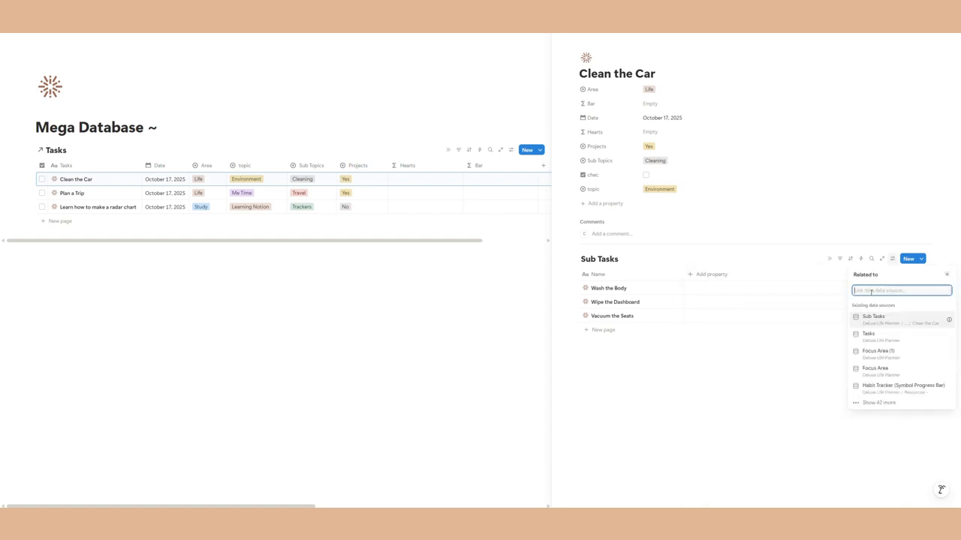
{"action": "left_click", "coordinate": [873, 336]}
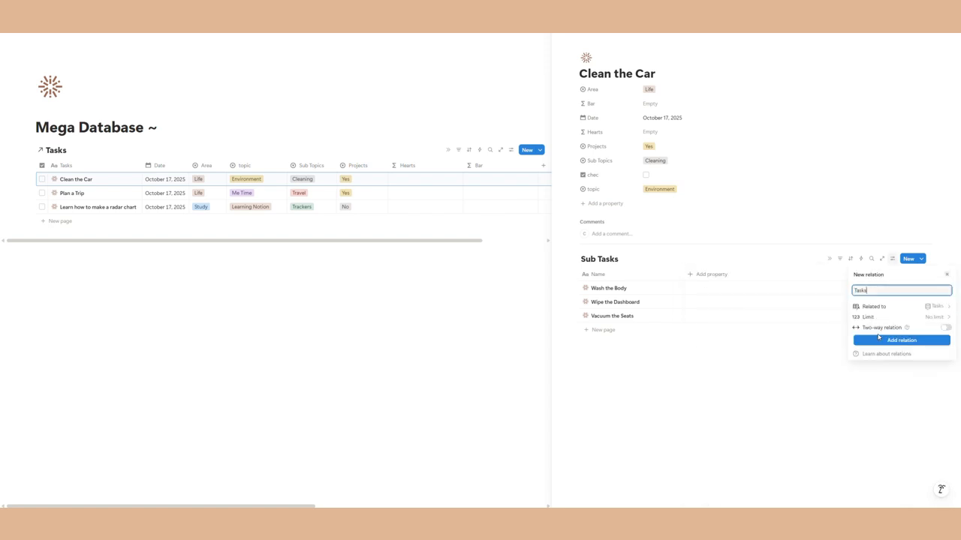
{"action": "left_click", "coordinate": [945, 329]}
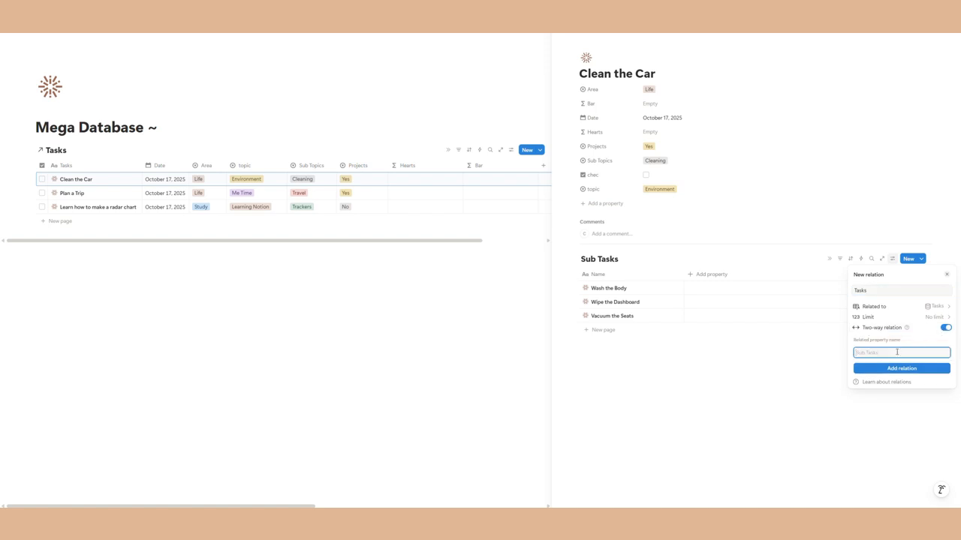
{"action": "left_click", "coordinate": [891, 369]}
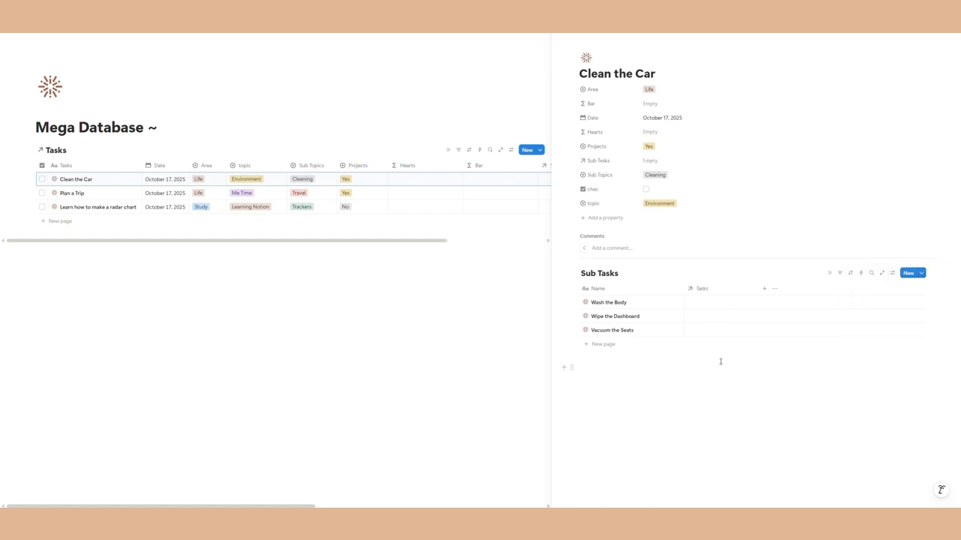
Step: Narrow the Name column and relate all three sub tasks to the Clean the Car task
{"action": "left_click_drag", "start_coordinate": [683, 288], "coordinate": [650, 288]}
{"action": "left_click", "coordinate": [664, 301]}
{"action": "left_click", "coordinate": [680, 331]}
{"action": "left_click", "coordinate": [623, 380]}
{"action": "left_click", "coordinate": [678, 316]}
{"action": "left_click", "coordinate": [678, 343]}
{"action": "left_click", "coordinate": [628, 354]}
{"action": "left_click", "coordinate": [677, 331]}
{"action": "left_click", "coordinate": [668, 357]}
{"action": "left_click", "coordinate": [622, 391]}
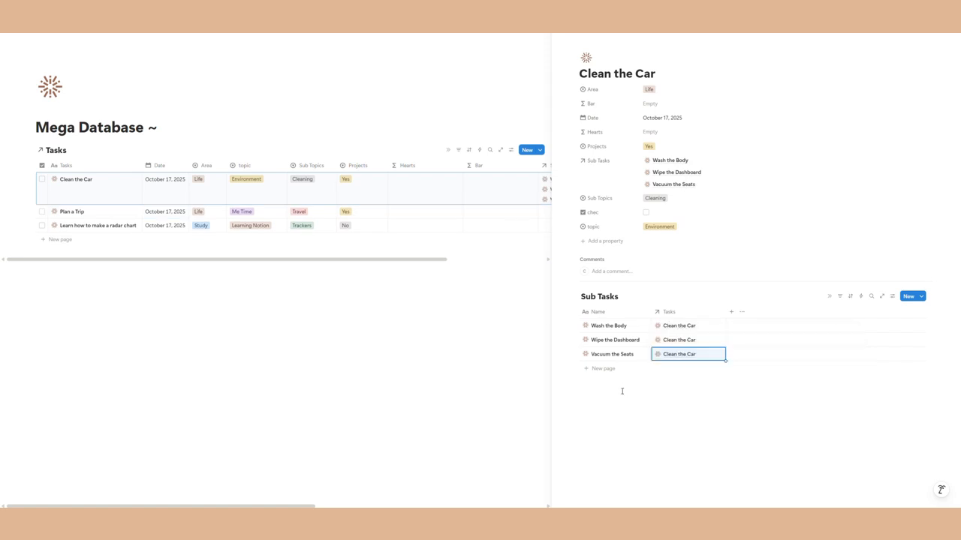
Step: Copy the link to the Sub Tasks view on the Clean the Car page
{"action": "left_click_drag", "start_coordinate": [423, 262], "coordinate": [374, 262]}
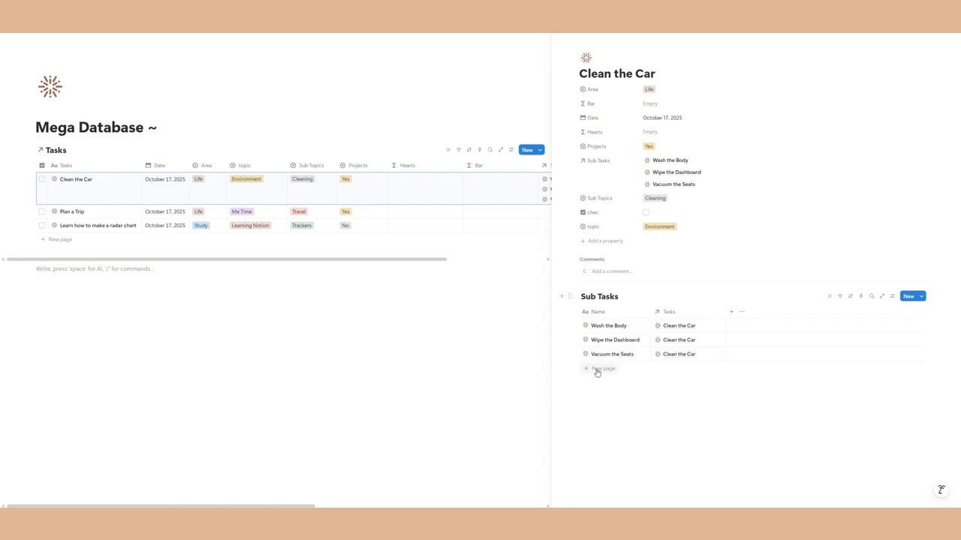
{"action": "left_click", "coordinate": [570, 297]}
{"action": "left_click", "coordinate": [671, 420]}
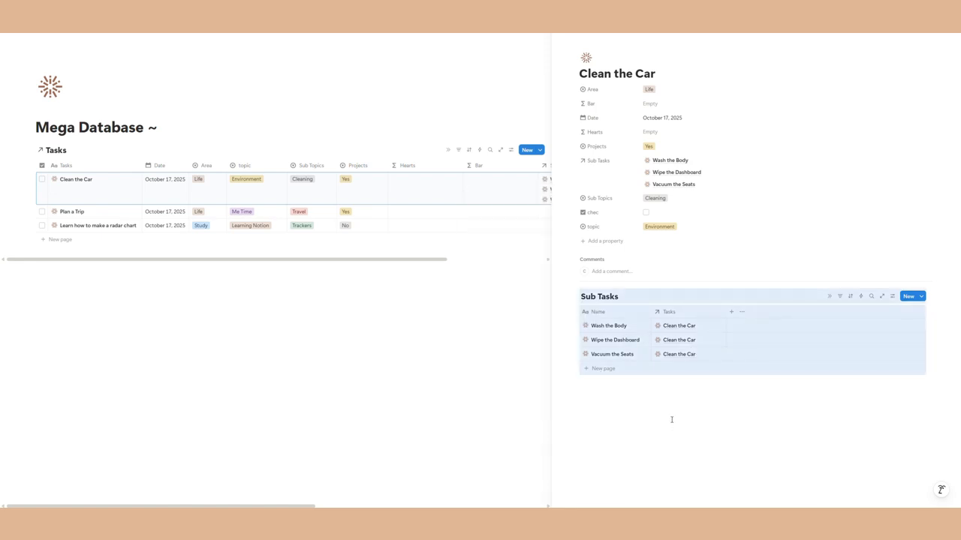
{"action": "left_click", "coordinate": [671, 420]}
{"action": "left_click", "coordinate": [634, 297]}
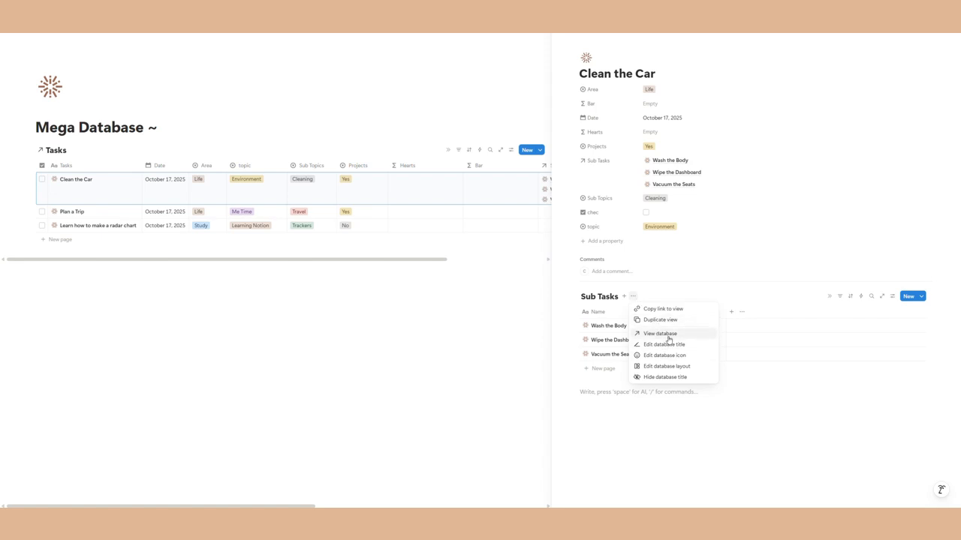
{"action": "left_click", "coordinate": [660, 309]}
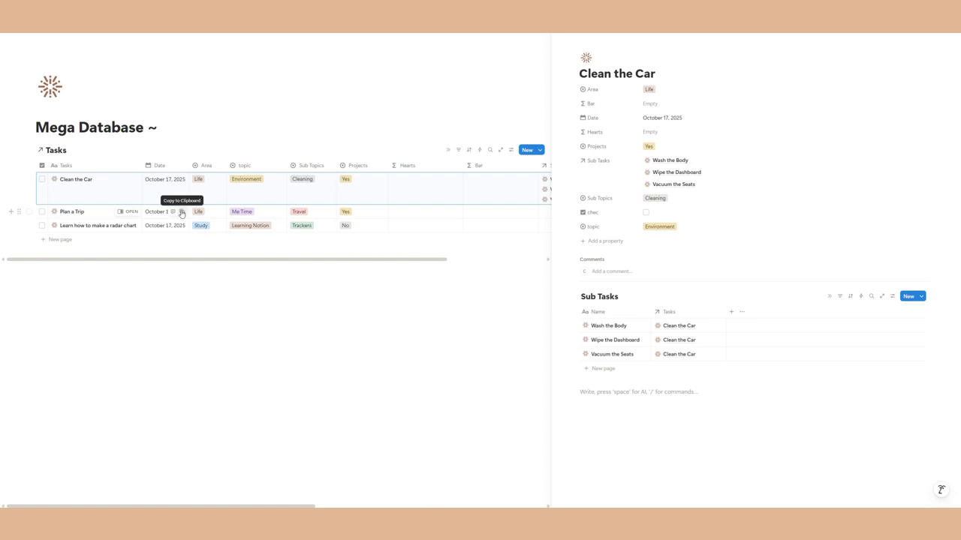
Step: Paste the copied view into the Plan a Trip page as a linked Sub Tasks database in table view
{"action": "left_click", "coordinate": [167, 273]}
{"action": "left_click", "coordinate": [126, 213]}
{"action": "left_click", "coordinate": [582, 271]}
{"action": "right_click", "coordinate": [582, 271]}
{"action": "left_click", "coordinate": [600, 348]}
{"action": "left_click", "coordinate": [897, 305]}
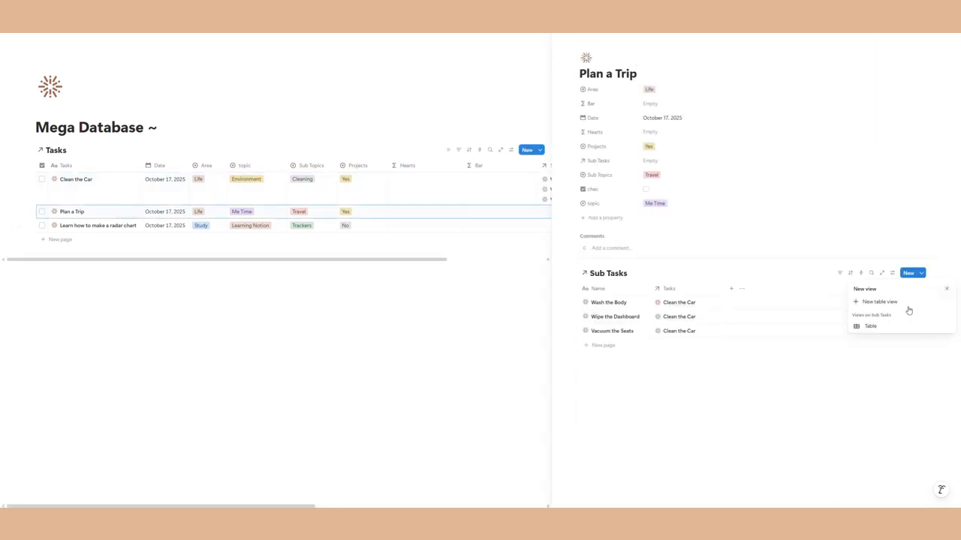
{"action": "left_click", "coordinate": [623, 302]}
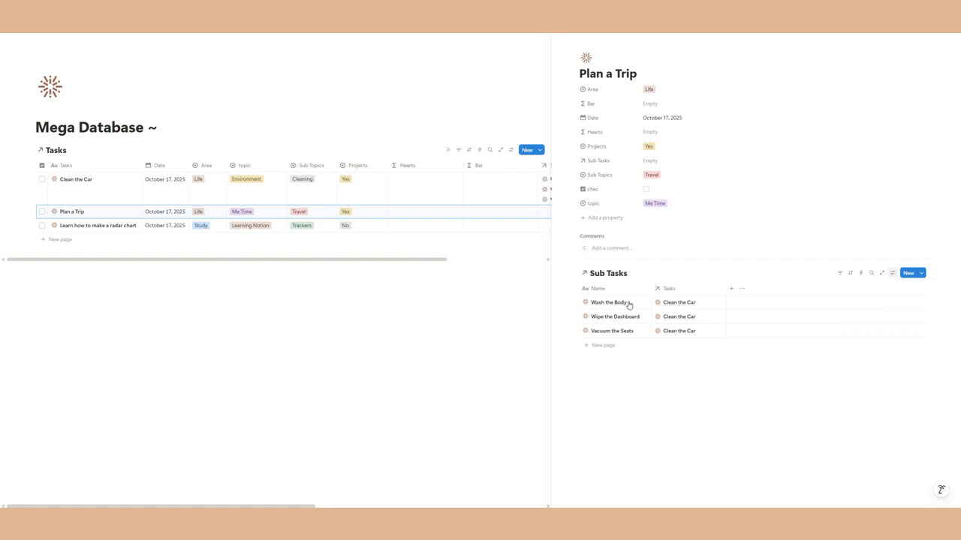
Step: Create a "Book a flight" sub task in the Sub Tasks relation of Plan a Trip
{"action": "left_click_drag", "start_coordinate": [427, 261], "coordinate": [477, 267]}
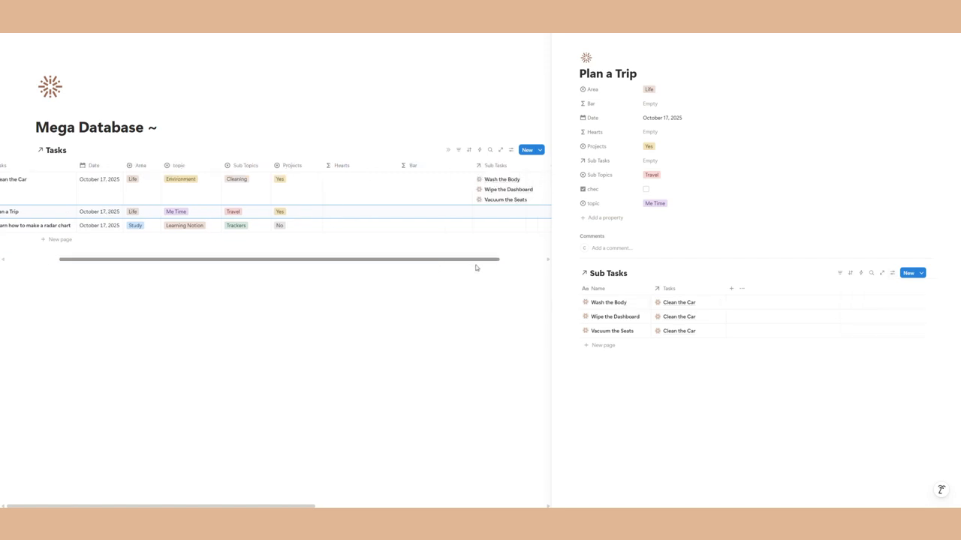
{"action": "left_click", "coordinate": [465, 212]}
{"action": "type", "text": "Book"}
{"action": "type", "text": " a"}
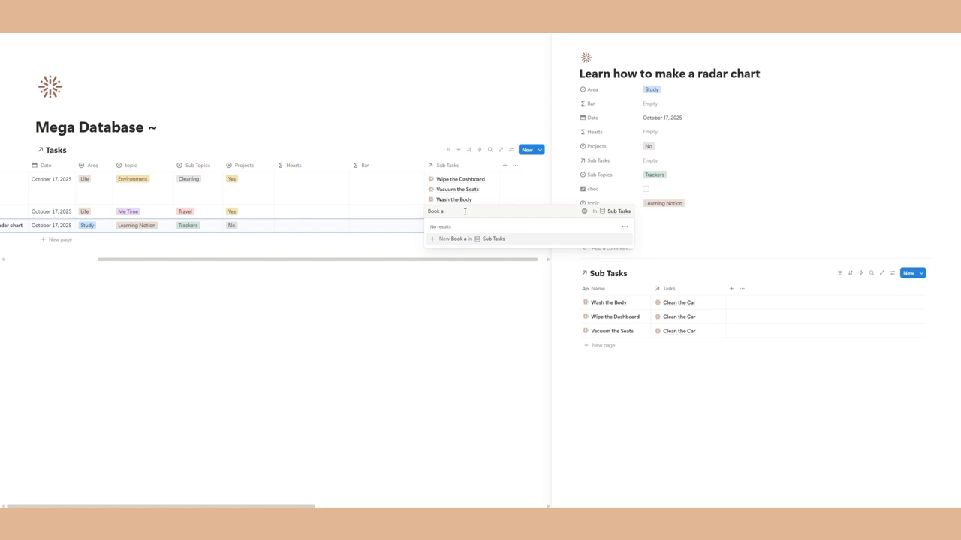
{"action": "type", "text": " flight"}
{"action": "left_click", "coordinate": [465, 239]}
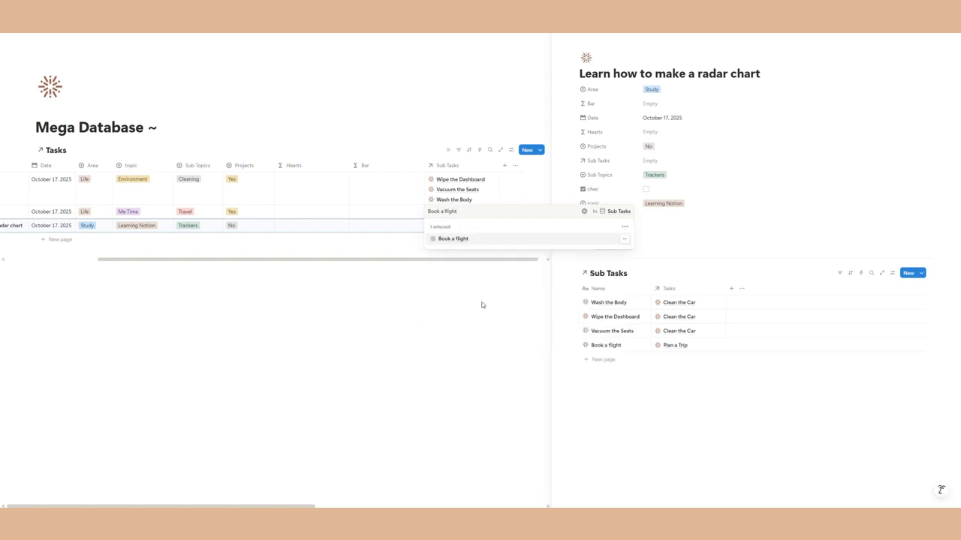
{"action": "left_click", "coordinate": [483, 305]}
Step: Create a second sub task named "Book a Hotel" in the Sub Tasks relation of Plan a Trip
{"action": "left_click", "coordinate": [472, 214]}
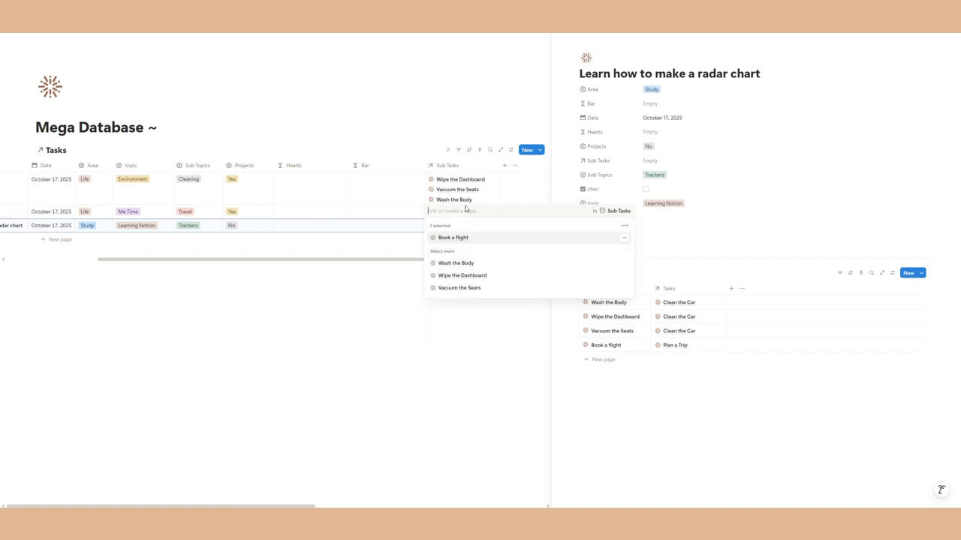
{"action": "key", "text": "Caps_Lock"}
{"action": "type", "text": "Book a fl"}
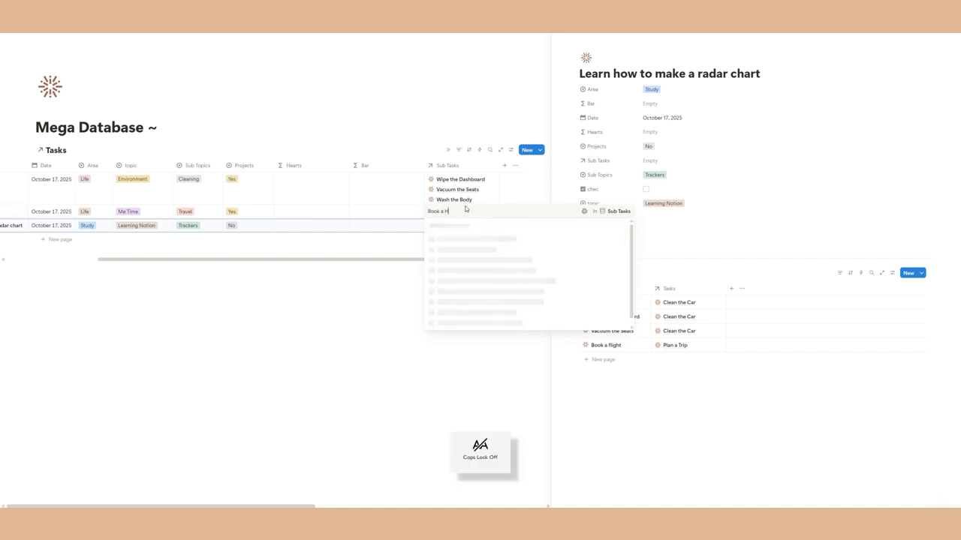
{"action": "left_click", "coordinate": [448, 237]}
{"action": "left_click", "coordinate": [407, 268]}
Step: Try to create a "Rent a Car" sub task in the Sub Tasks relation of Plan a Trip
{"action": "left_click", "coordinate": [478, 218]}
{"action": "key", "text": "Caps_Lock"}
{"action": "type", "text": "R"}
{"action": "key", "text": "Caps_Lock"}
{"action": "type", "text": "ent a C"}
{"action": "type", "text": "ar"}
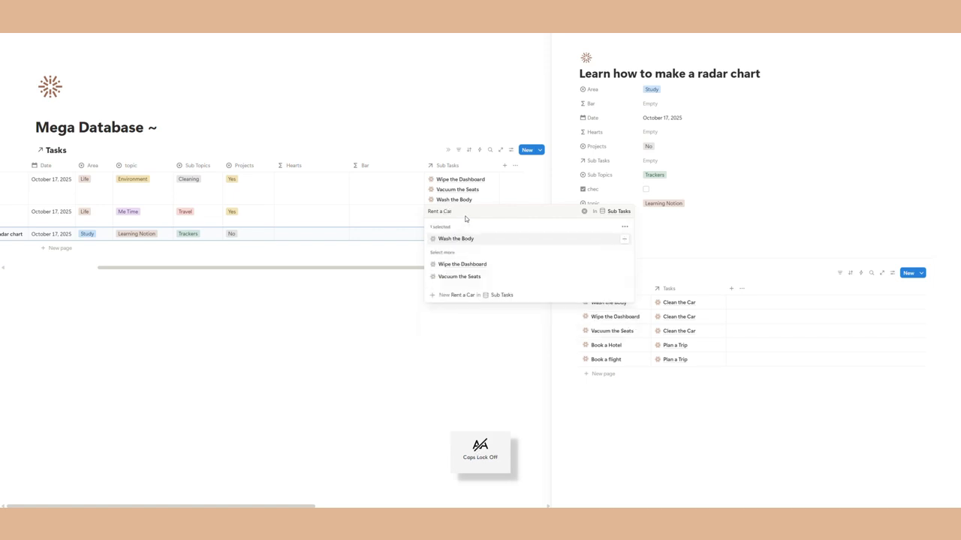
{"action": "left_click", "coordinate": [420, 318]}
{"action": "left_click", "coordinate": [482, 297]}
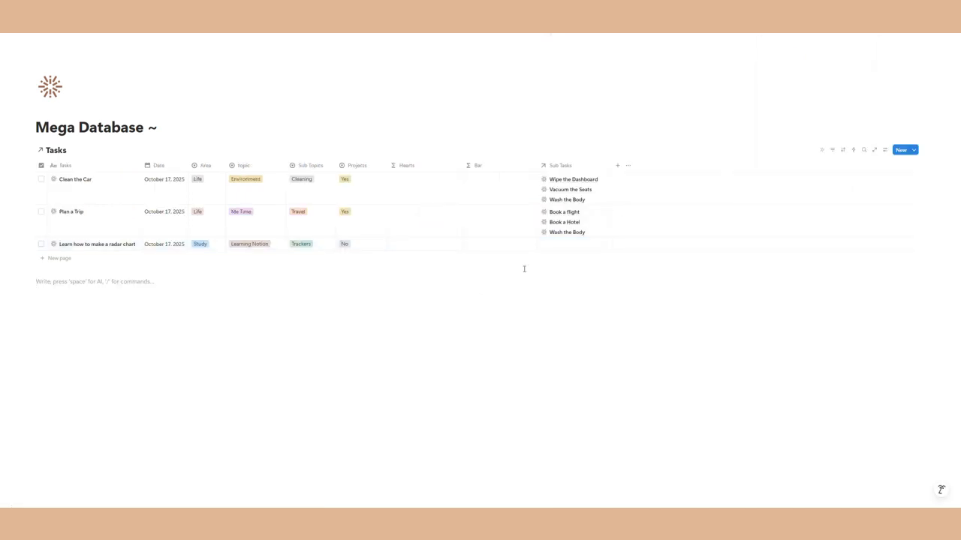
Step: Remove Wash the Body from the Sub Tasks relation of Plan a Trip
{"action": "left_click", "coordinate": [129, 211]}
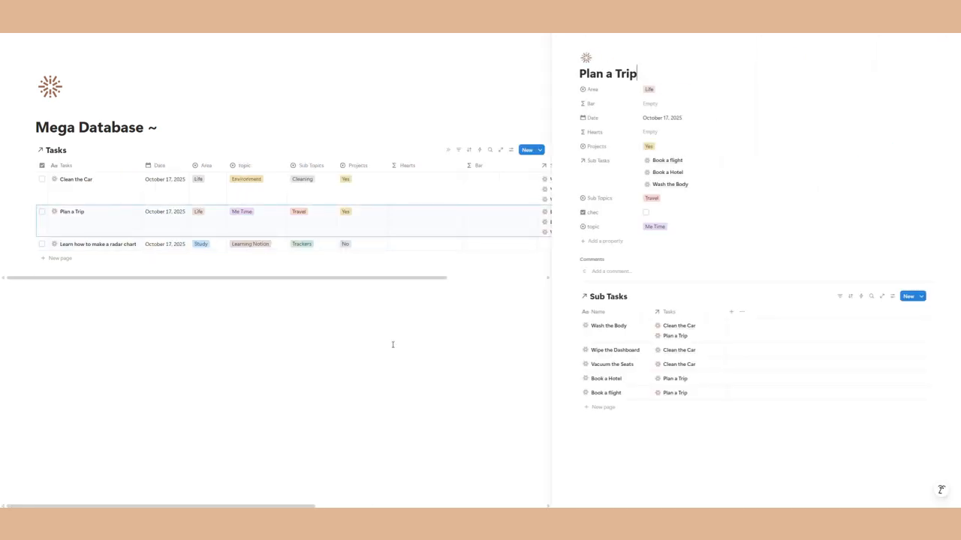
{"action": "left_click_drag", "start_coordinate": [427, 279], "coordinate": [495, 279]}
{"action": "left_click", "coordinate": [508, 232]}
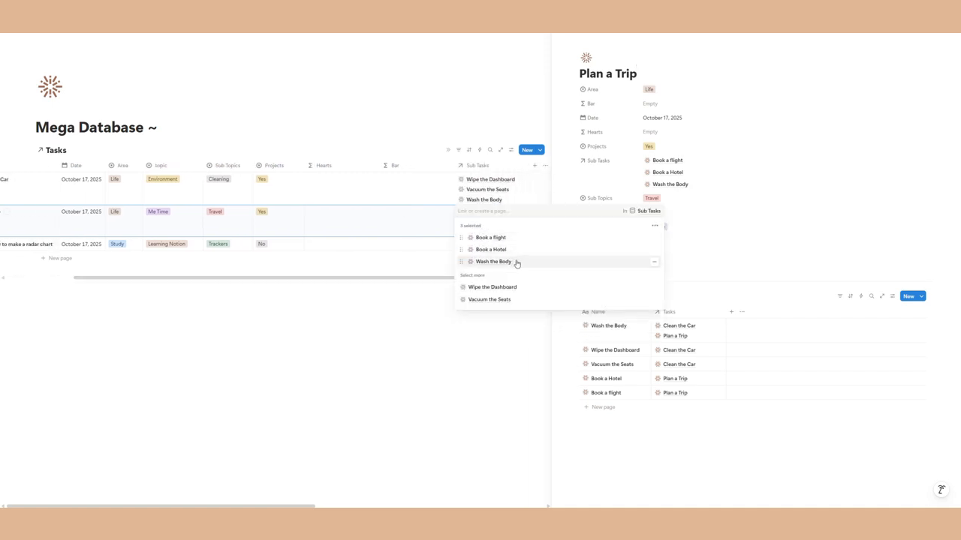
{"action": "left_click", "coordinate": [654, 262]}
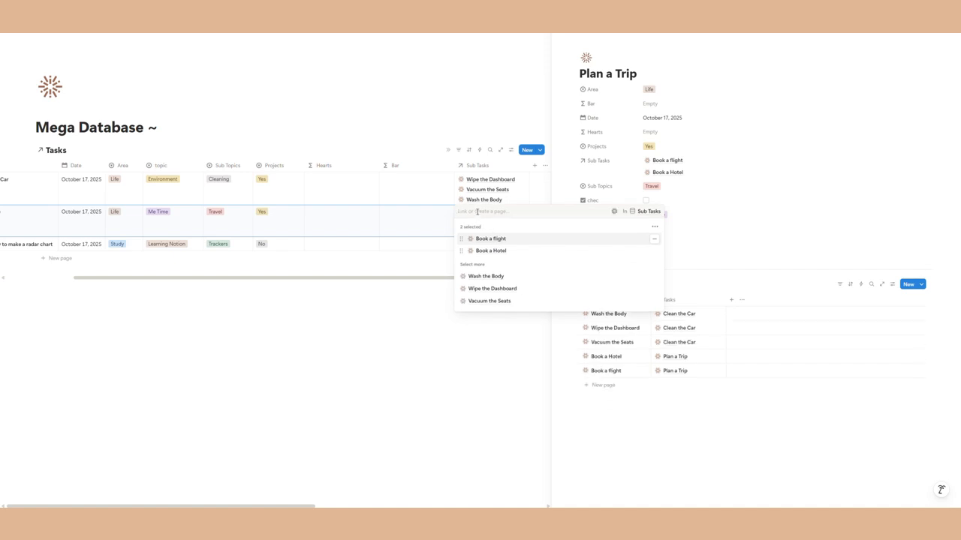
Step: Try again to add "Rent a Car" to Plan a Trip's sub tasks and close the page preview
{"action": "key", "text": "Caps_Lock"}
{"action": "type", "text": "R"}
{"action": "key", "text": "Caps_Lock"}
{"action": "type", "text": "ent a Car"}
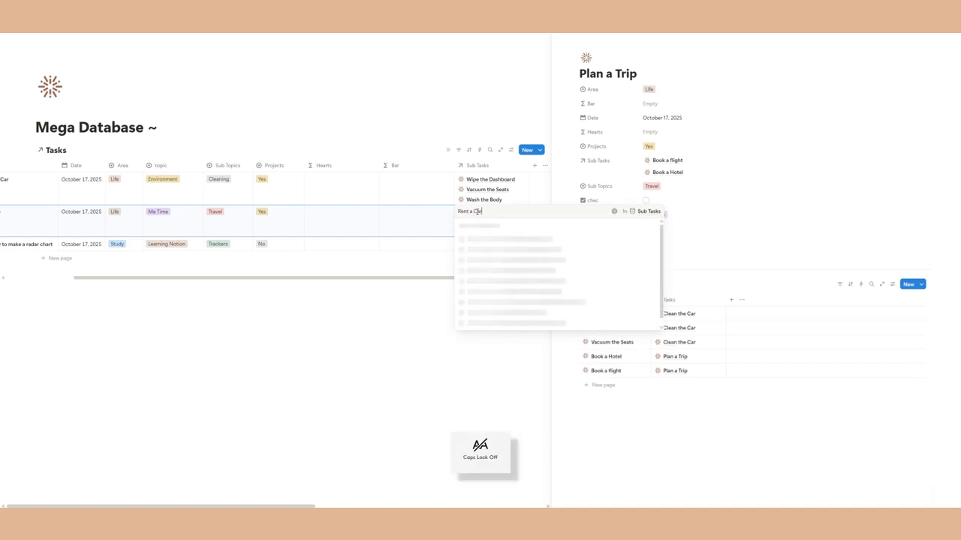
{"action": "key", "text": "Escape"}
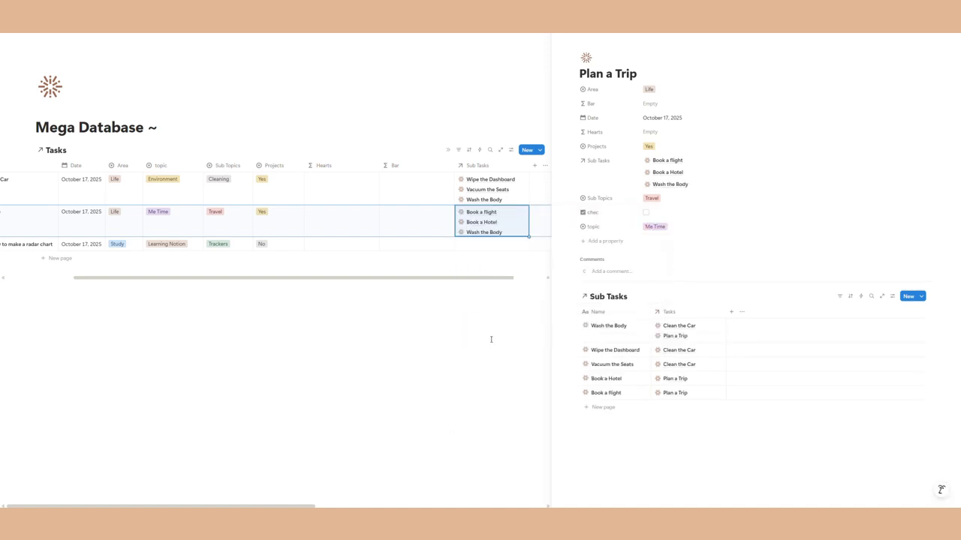
{"action": "scroll", "coordinate": [354, 282], "scroll_direction": "left", "scroll_amount": 3}
{"action": "scroll", "coordinate": [290, 281], "scroll_direction": "right", "scroll_amount": 5}
{"action": "left_click", "coordinate": [442, 300]}
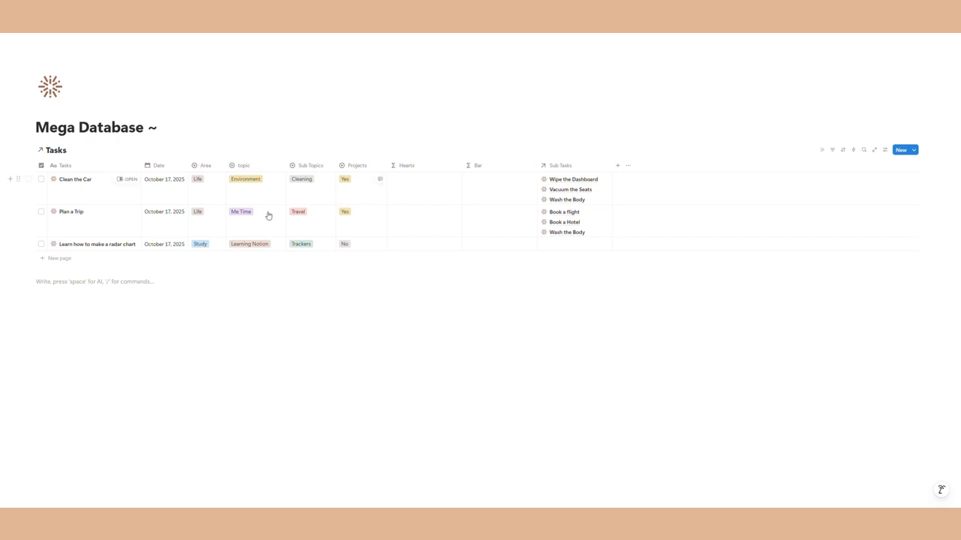
Step: Filter the Sub Tasks view on the Clean the Car page to Tasks containing Clean the Car
{"action": "left_click", "coordinate": [130, 180]}
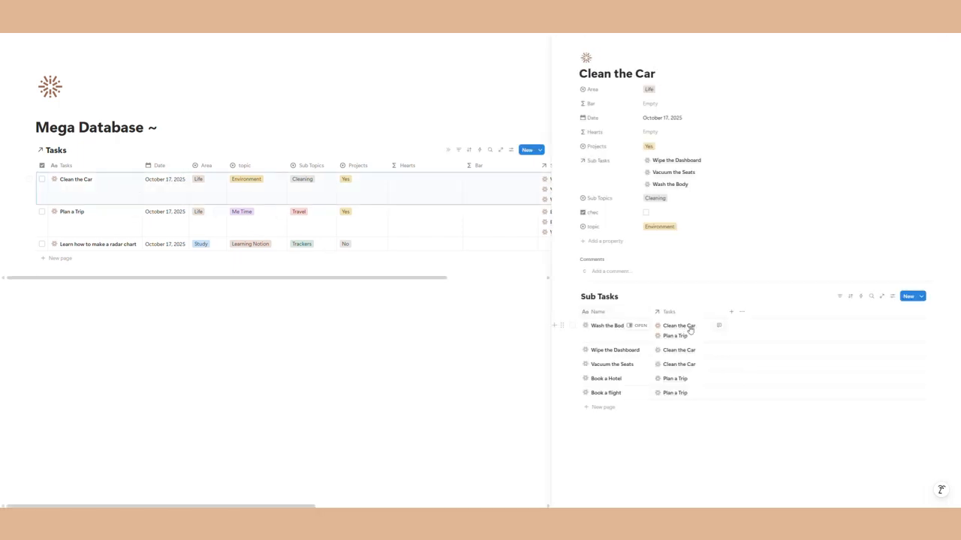
{"action": "left_click", "coordinate": [840, 297]}
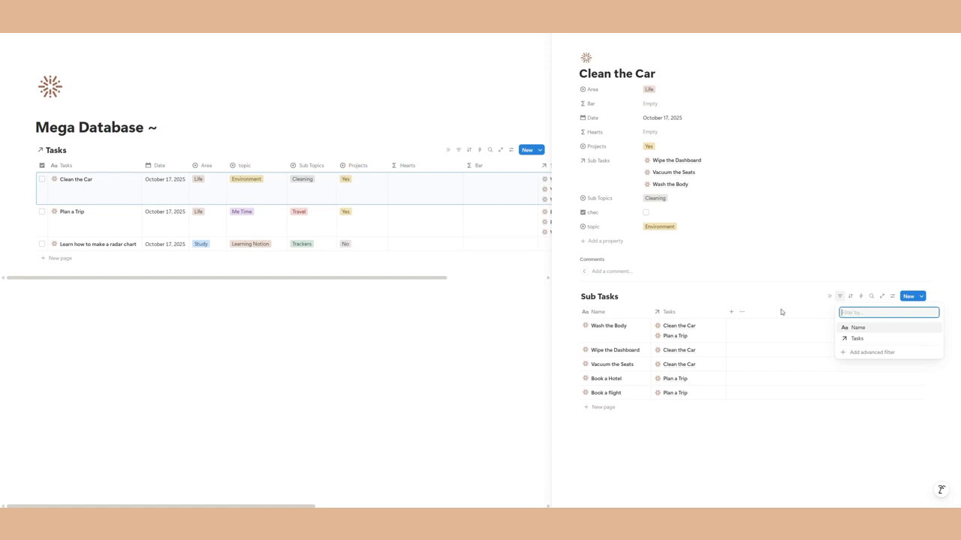
{"action": "left_click", "coordinate": [857, 339]}
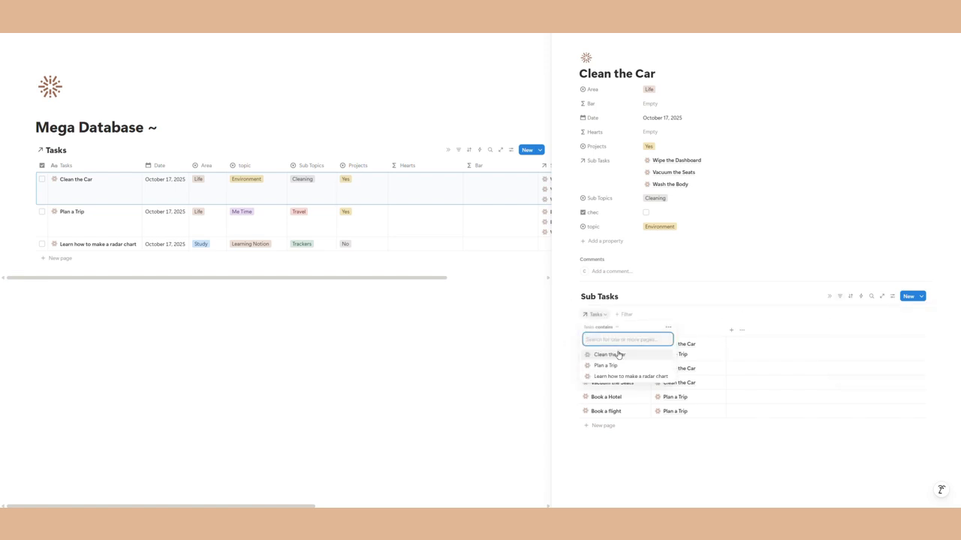
{"action": "left_click", "coordinate": [618, 355]}
{"action": "left_click", "coordinate": [633, 442]}
Step: Remove Plan a Trip from the Tasks relation of the Wash the Body sub task
{"action": "left_click", "coordinate": [675, 346]}
{"action": "left_click", "coordinate": [848, 386]}
{"action": "left_click", "coordinate": [450, 395]}
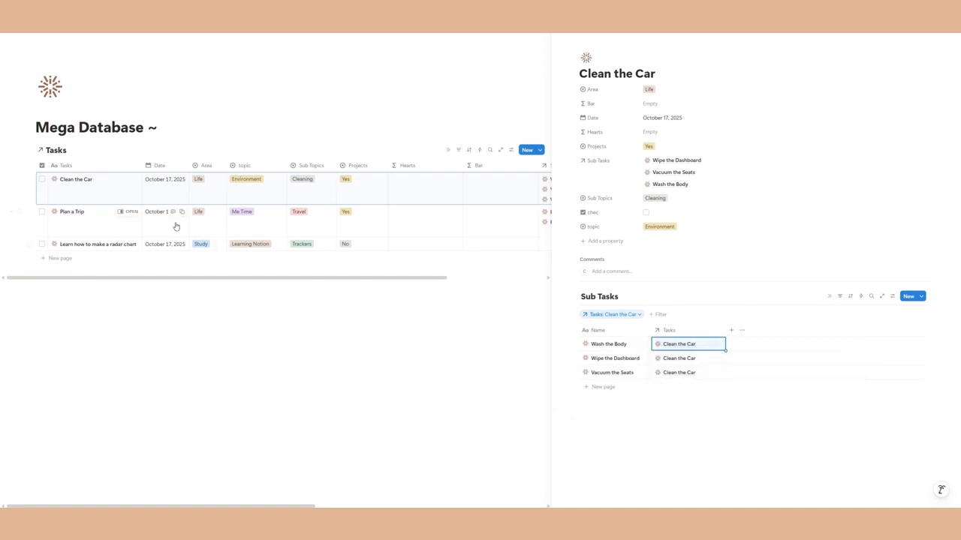
Step: Filter the Sub Tasks view on the Plan a Trip page to Tasks containing Plan a Trip and hide the filter bar
{"action": "left_click", "coordinate": [128, 213]}
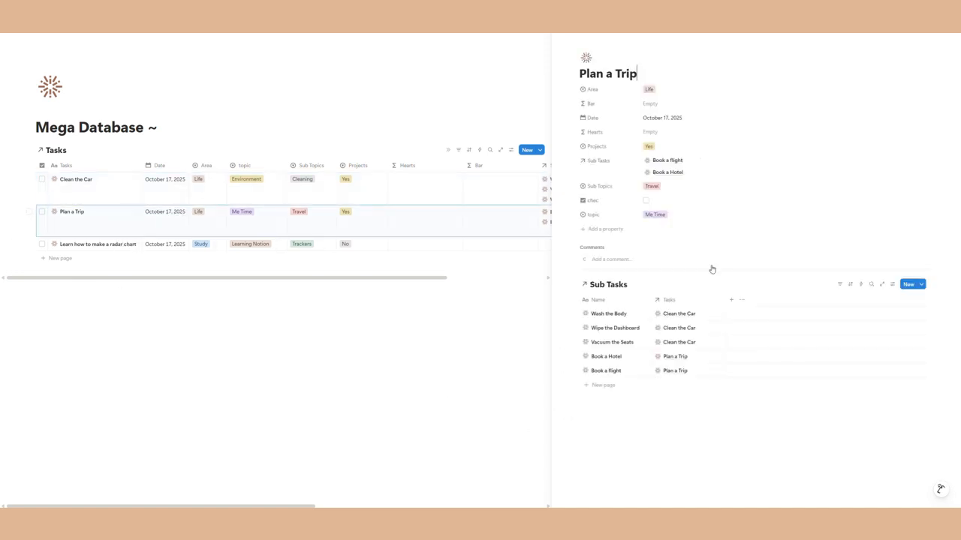
{"action": "left_click", "coordinate": [841, 285]}
{"action": "left_click", "coordinate": [855, 327]}
{"action": "left_click", "coordinate": [606, 353]}
{"action": "left_click", "coordinate": [611, 400]}
{"action": "left_click", "coordinate": [839, 284]}
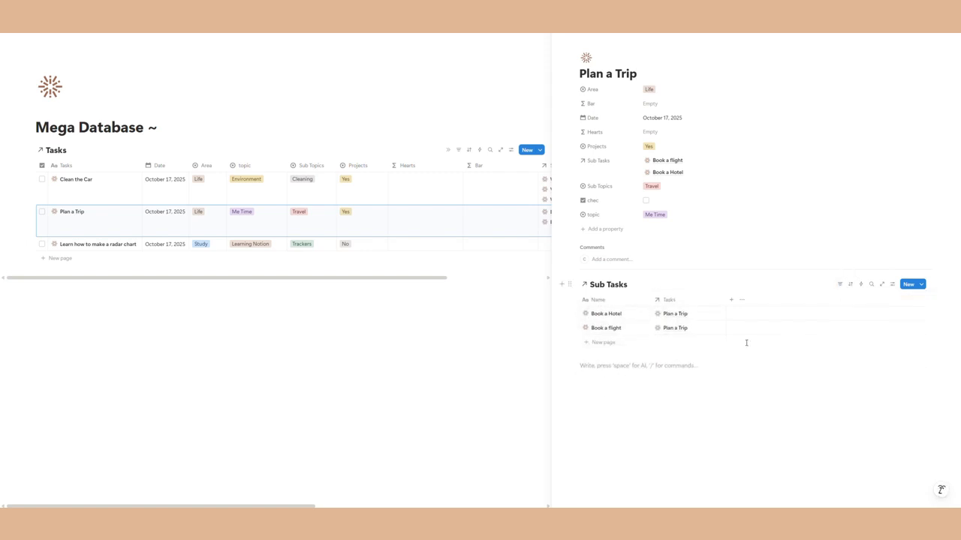
Step: Create "Rent a Car" as a new related page in Plan a Trip's Sub Tasks and close the page preview
{"action": "scroll", "coordinate": [450, 289], "scroll_direction": "right", "scroll_amount": 5}
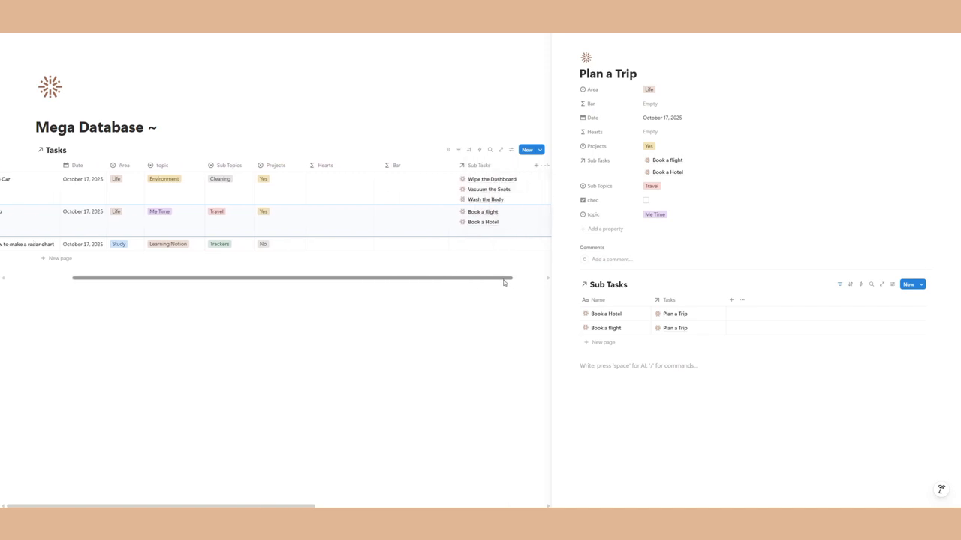
{"action": "left_click", "coordinate": [492, 225]}
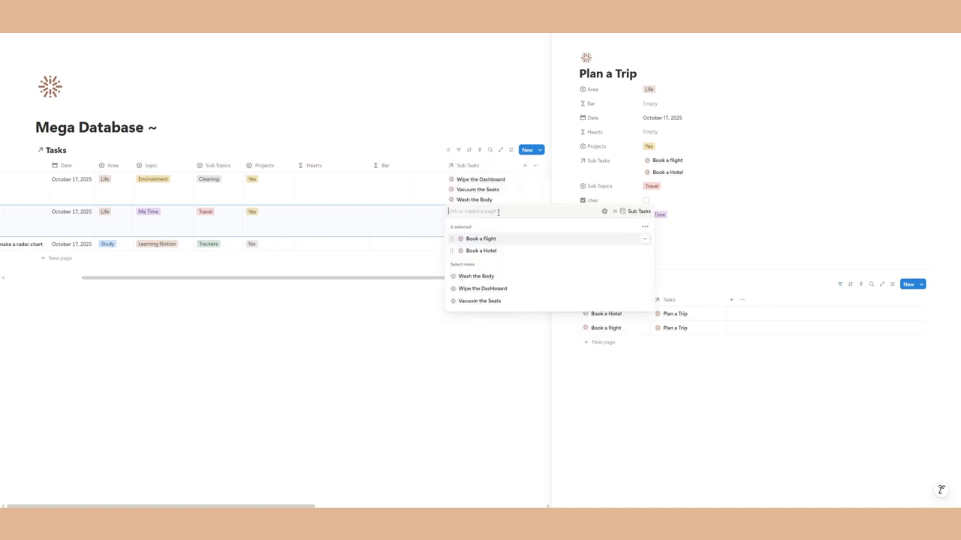
{"action": "key", "text": "Caps_Lock"}
{"action": "type", "text": "Rent a"}
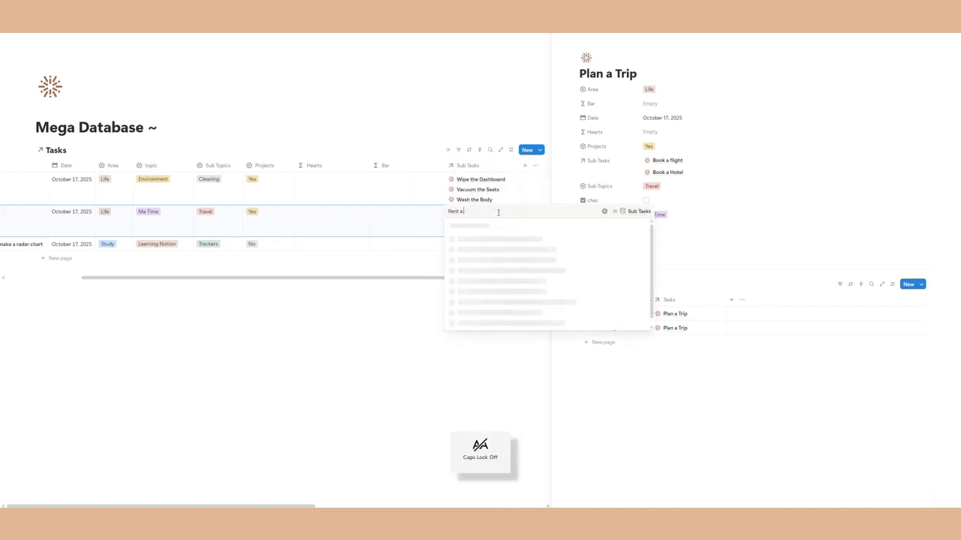
{"action": "type", "text": " Car"}
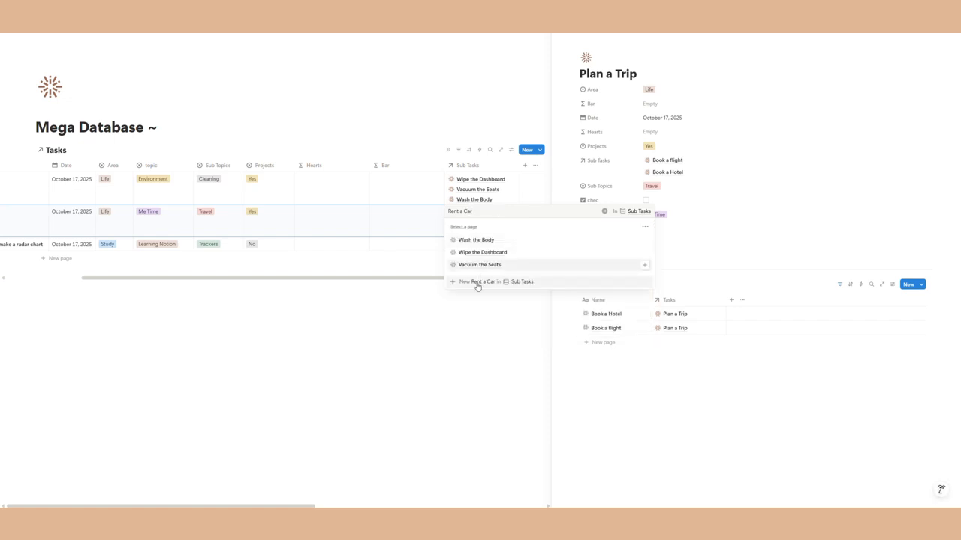
{"action": "left_click", "coordinate": [477, 286]}
{"action": "key", "text": "Escape"}
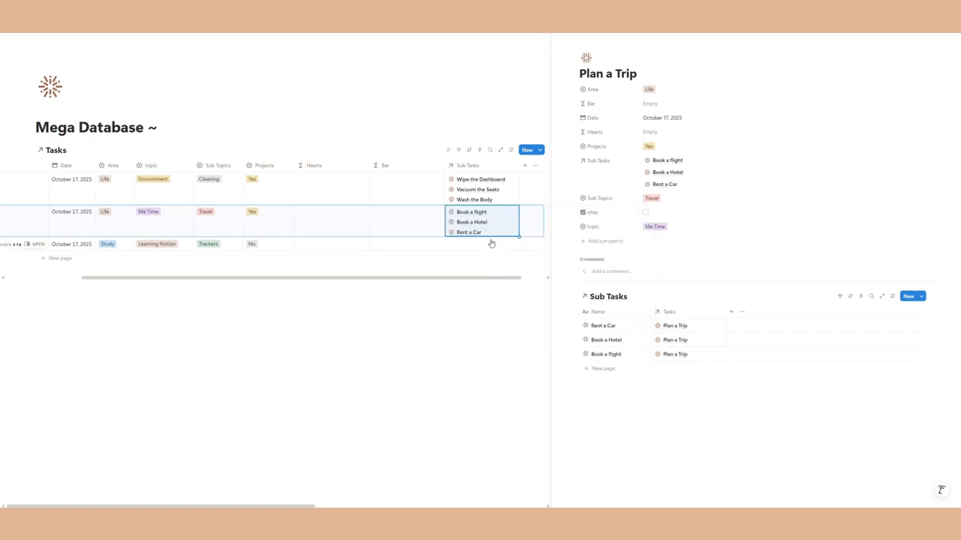
{"action": "left_click", "coordinate": [673, 372]}
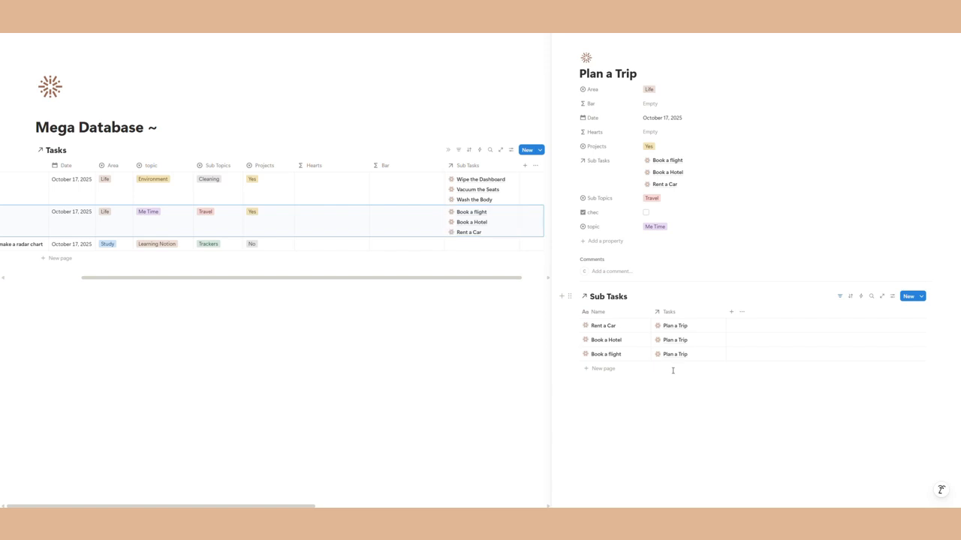
{"action": "key", "text": "Escape"}
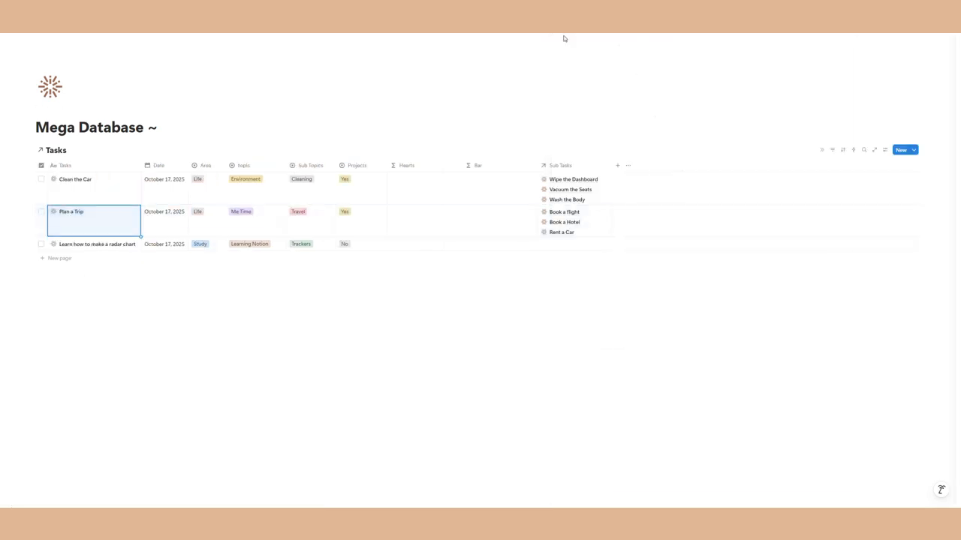
{"action": "left_click", "coordinate": [405, 165]}
{"action": "mouse_move", "coordinate": [420, 194]}
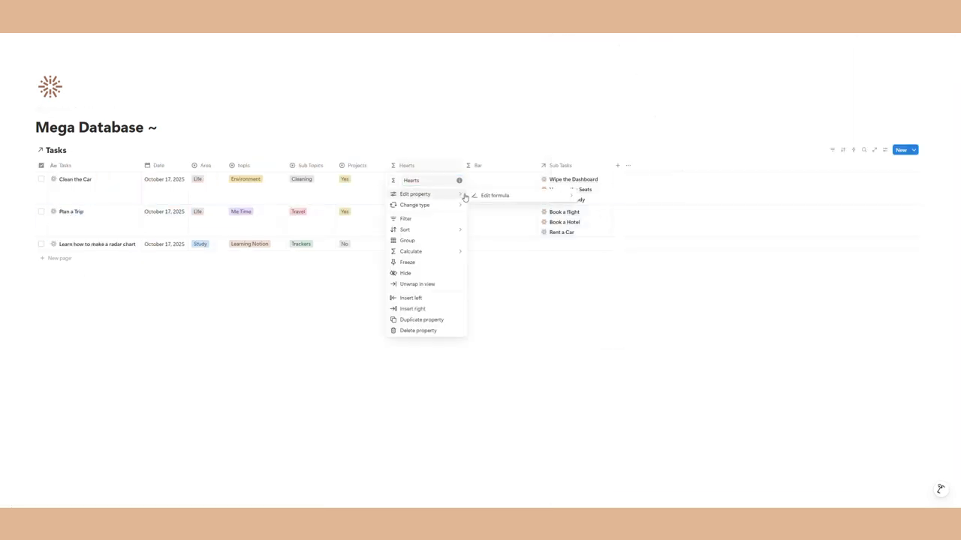
{"action": "left_click", "coordinate": [545, 300]}
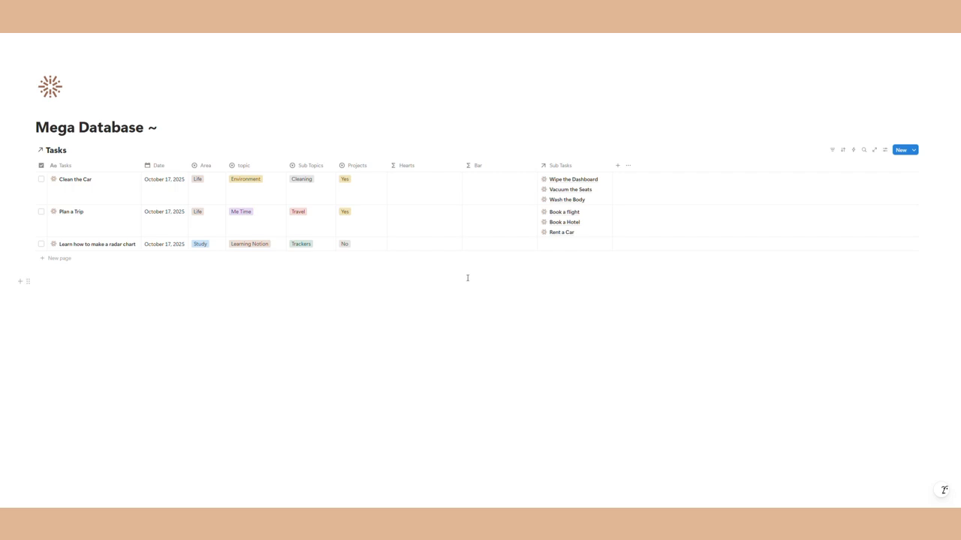
Step: Copy the whole heart progress bar formula from the first formula callout near the end of the dashboard page
{"action": "left_click", "coordinate": [66, 32]}
{"action": "scroll", "coordinate": [352, 336], "scroll_direction": "down", "scroll_amount": 15}
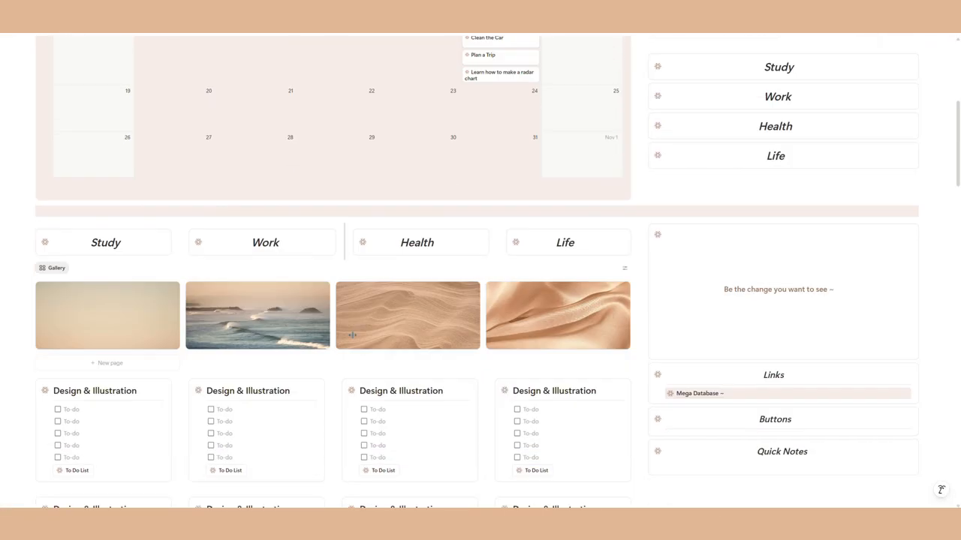
{"action": "scroll", "coordinate": [353, 334], "scroll_direction": "down", "scroll_amount": 7}
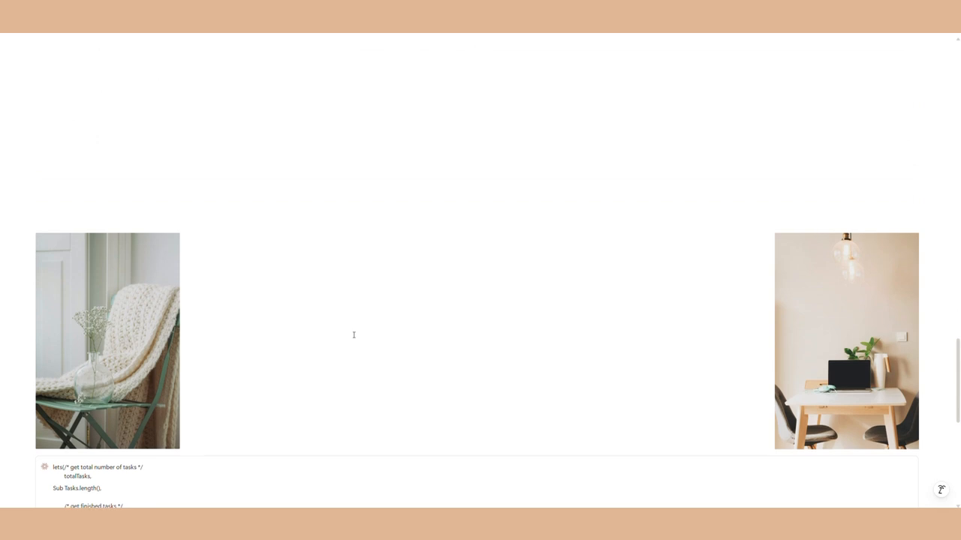
{"action": "left_click_drag", "start_coordinate": [218, 322], "coordinate": [54, 151]}
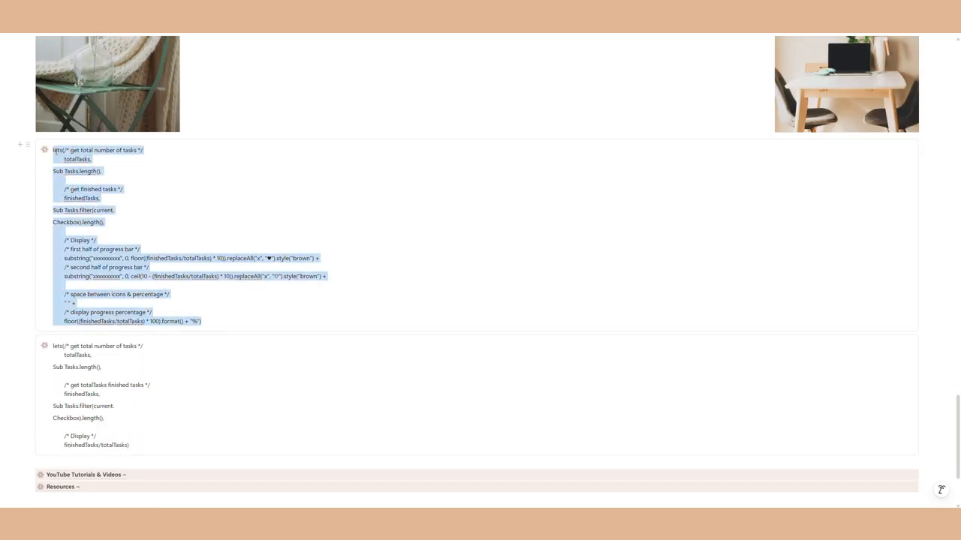
{"action": "right_click", "coordinate": [54, 151]}
{"action": "left_click", "coordinate": [75, 187]}
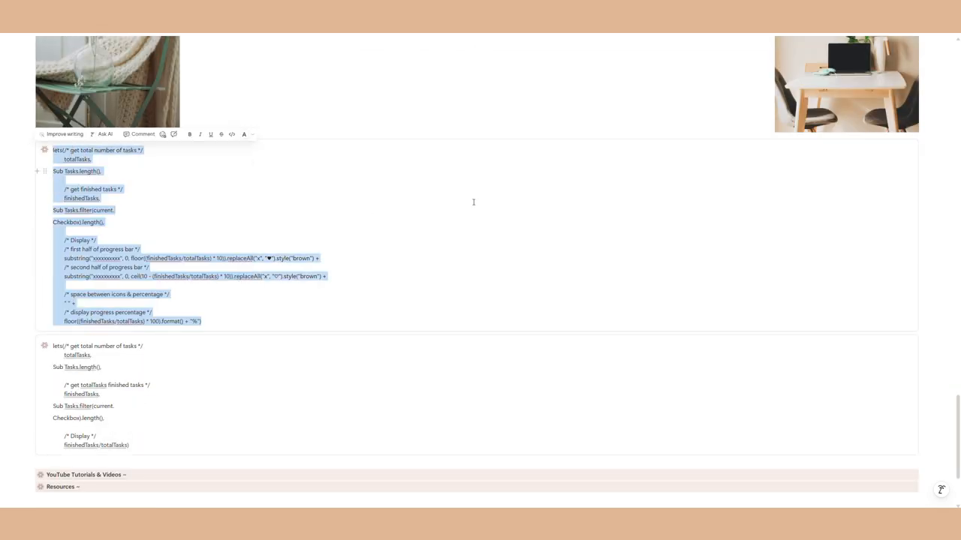
Step: Replace the entire formula of the Hearts property in the Mega Database's Tasks table with the copied heart progress formula
{"action": "scroll", "coordinate": [473, 202], "scroll_direction": "up", "scroll_amount": 20}
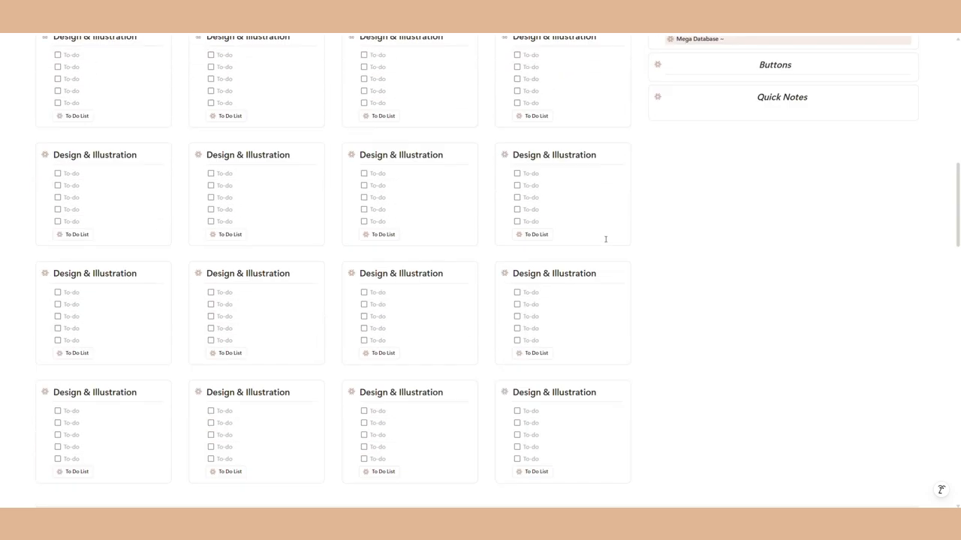
{"action": "scroll", "coordinate": [605, 239], "scroll_direction": "up", "scroll_amount": 3}
{"action": "left_click", "coordinate": [686, 251]}
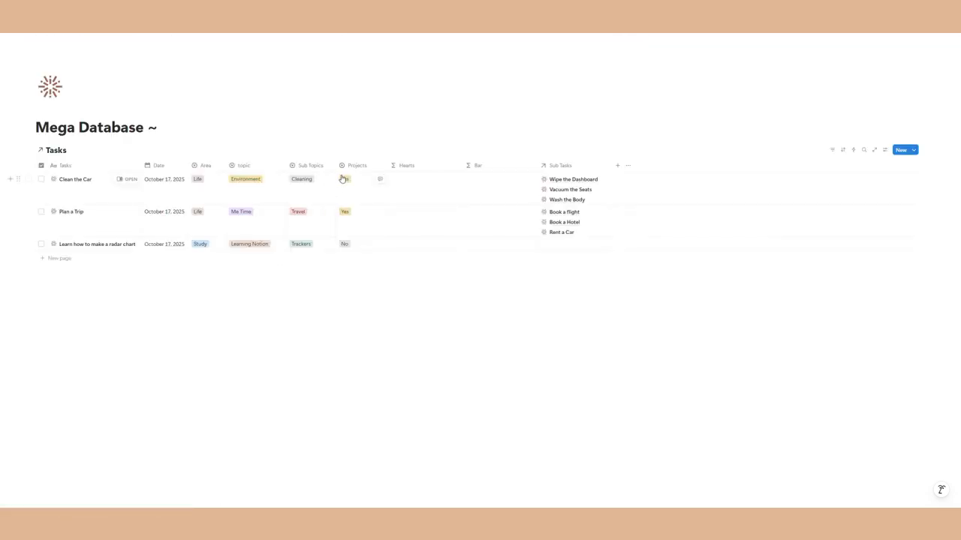
{"action": "left_click", "coordinate": [403, 165]}
{"action": "mouse_move", "coordinate": [422, 197]}
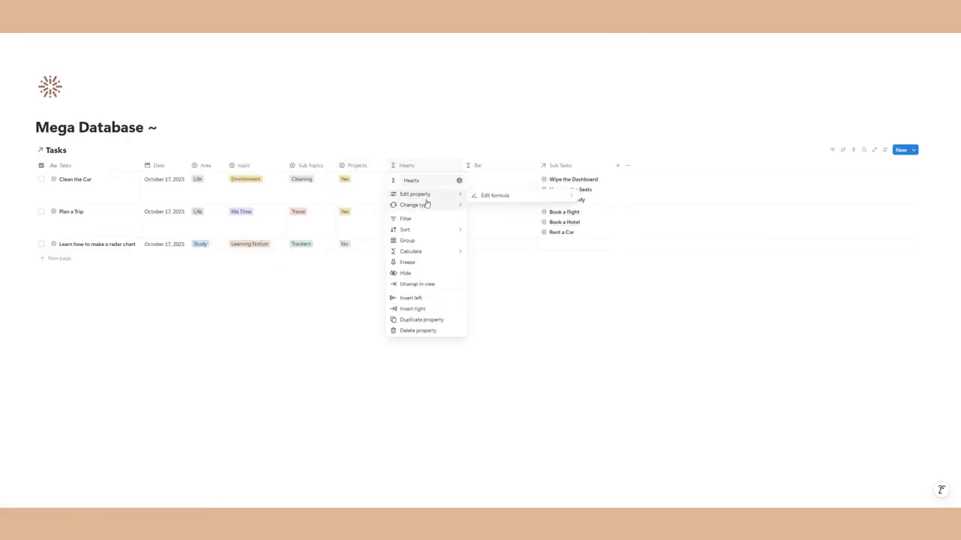
{"action": "left_click", "coordinate": [492, 195]}
{"action": "left_click_drag", "start_coordinate": [451, 336], "coordinate": [399, 293]}
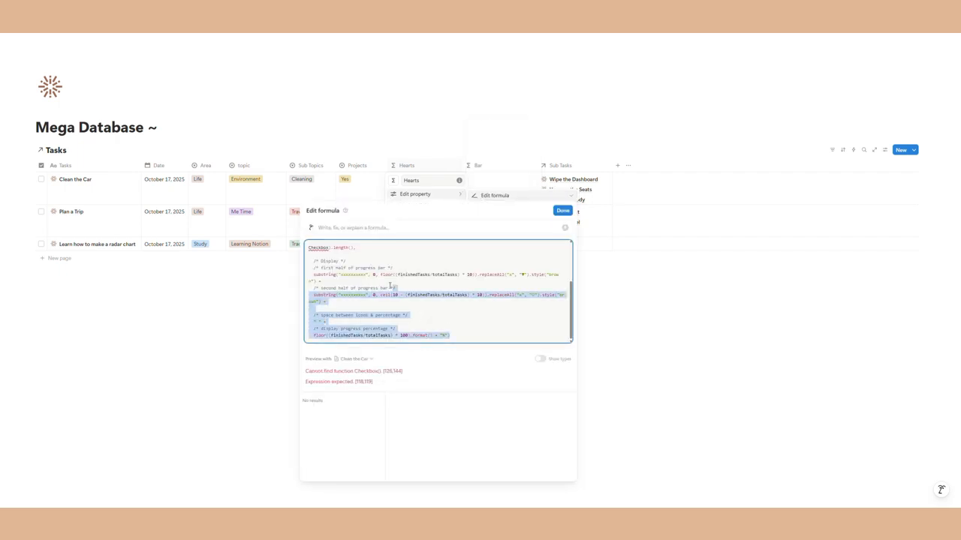
{"action": "key", "text": "ctrl+a"}
{"action": "key", "text": "BackSpace"}
{"action": "right_click", "coordinate": [320, 245]}
{"action": "left_click", "coordinate": [353, 318]}
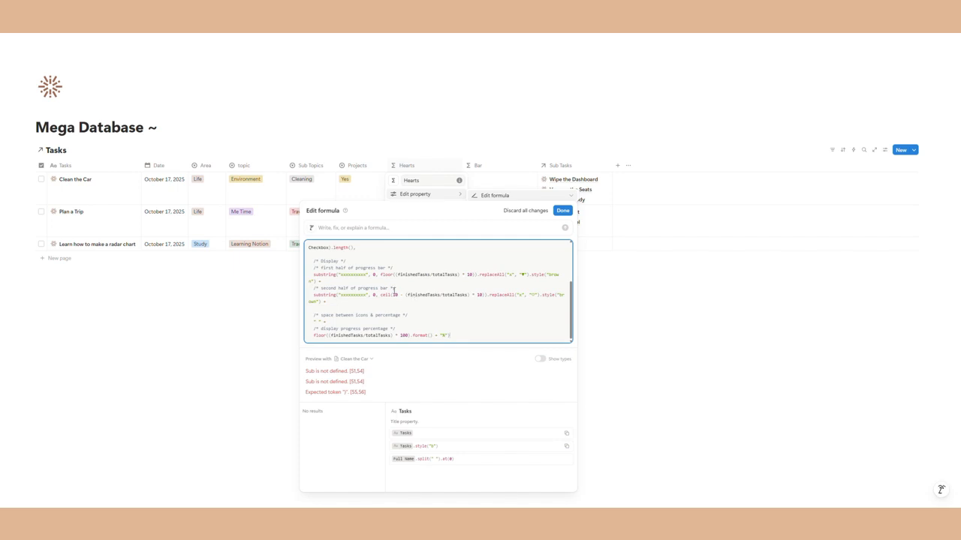
Step: Replace the plain text Sub Tasks before .length() under totalTasks with a reference to the Sub Tasks property
{"action": "scroll", "coordinate": [363, 288], "scroll_direction": "up", "scroll_amount": 3}
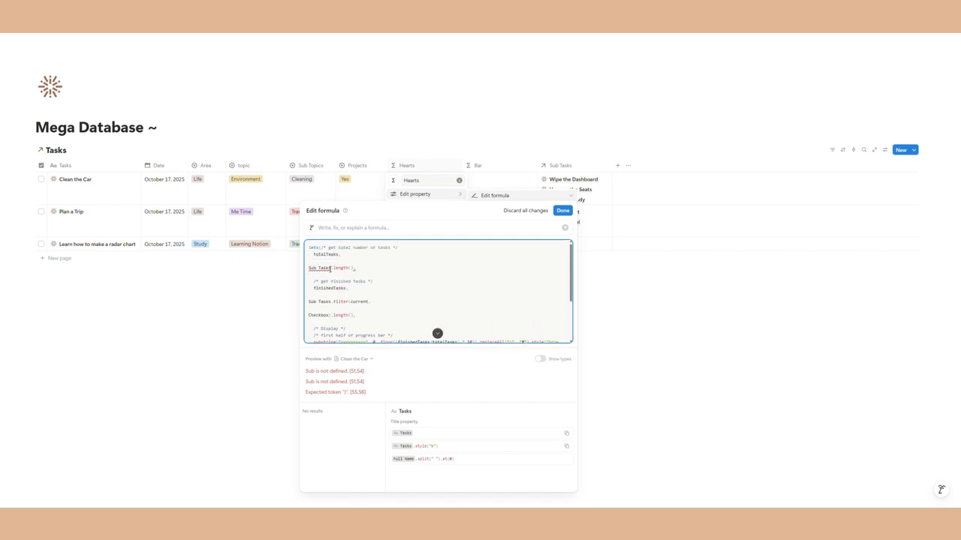
{"action": "left_click", "coordinate": [330, 268]}
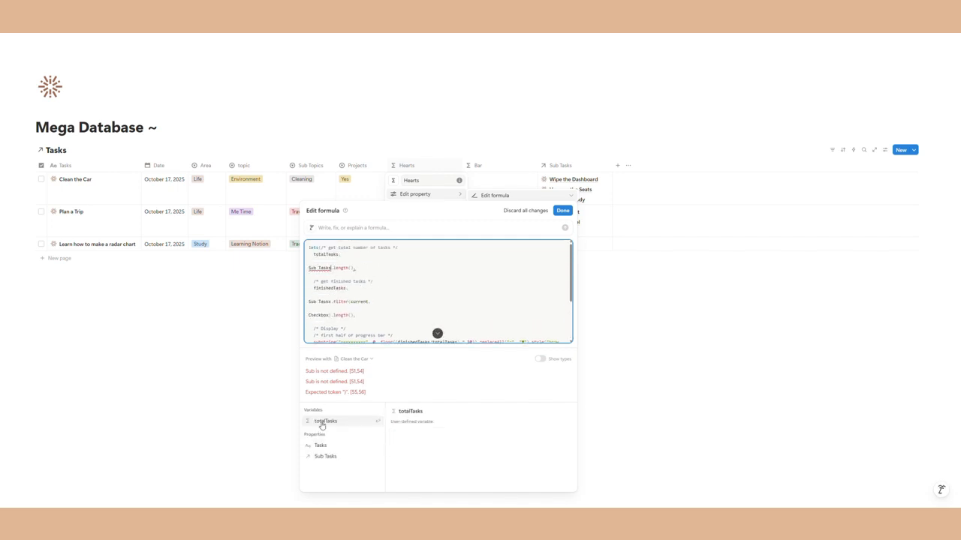
{"action": "left_click", "coordinate": [325, 456]}
{"action": "left_click", "coordinate": [316, 270]}
{"action": "left_click", "coordinate": [318, 270]}
{"action": "key", "text": "BackSpace"}
{"action": "key", "text": "BackSpace"}
{"action": "key", "text": "BackSpace"}
{"action": "key", "text": "BackSpace"}
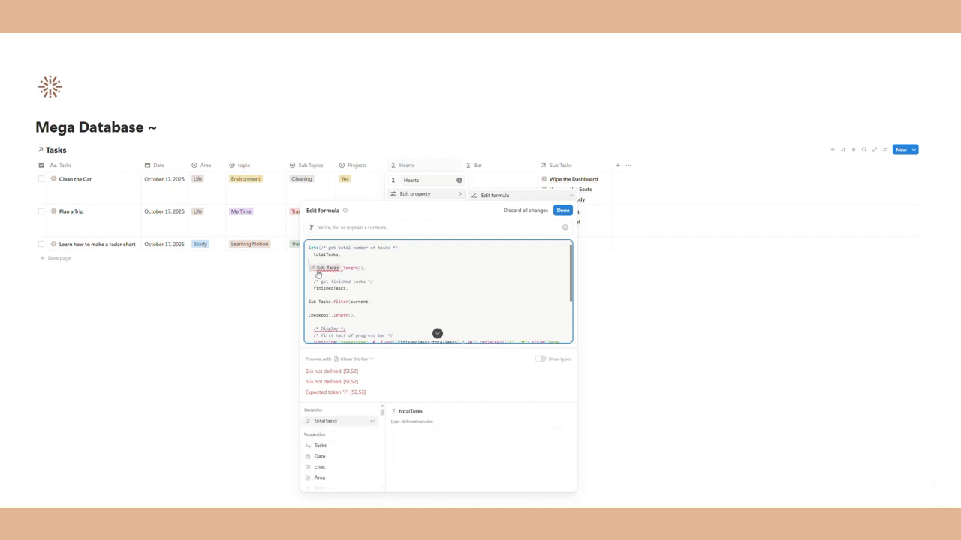
Step: Replace the plain text Sub Tasks before .filter under finishedTasks with a reference to the Sub Tasks property
{"action": "left_click_drag", "start_coordinate": [331, 301], "coordinate": [304, 302]}
{"action": "key", "text": "BackSpace"}
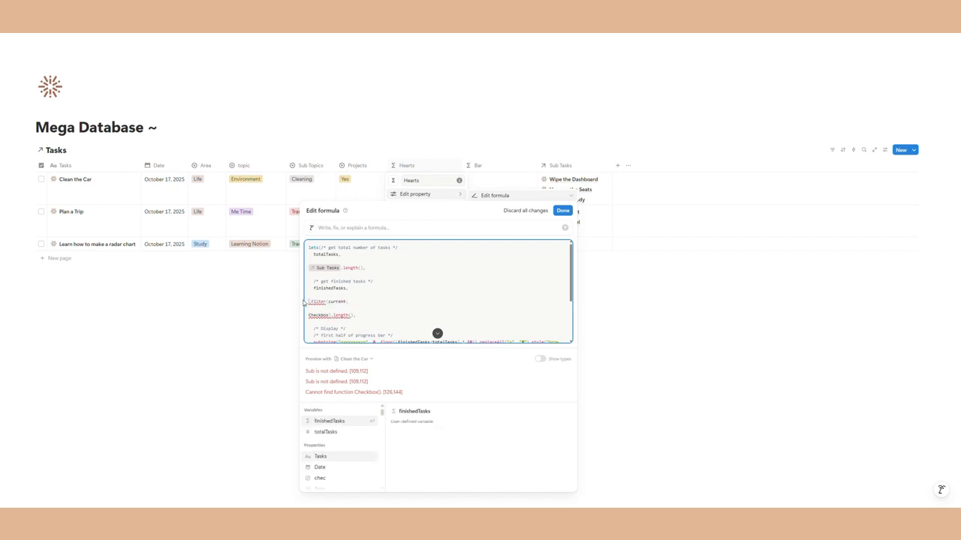
{"action": "type", "text": "sub"}
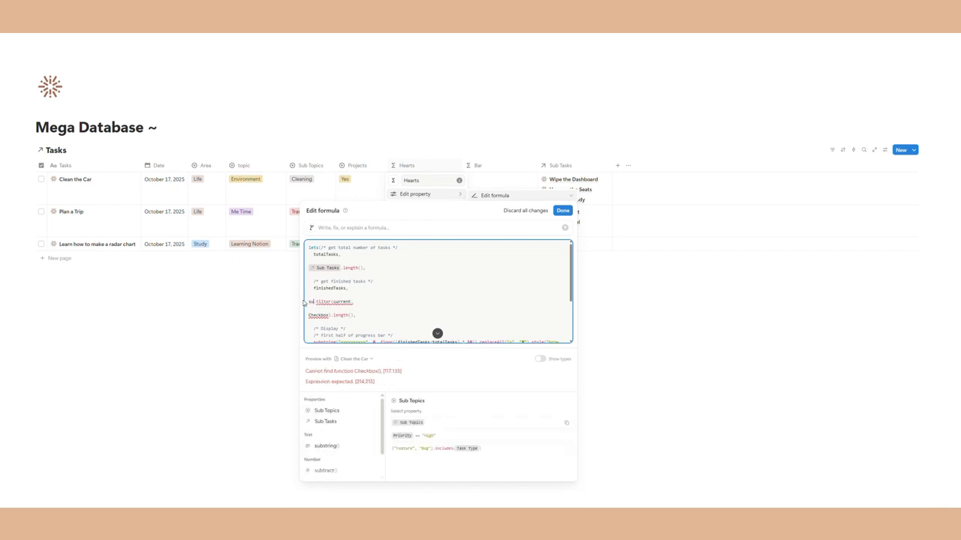
{"action": "left_click", "coordinate": [328, 423]}
Step: Join Checkbox onto the filter line directly after "current." and save the Hearts formula
{"action": "scroll", "coordinate": [375, 323], "scroll_direction": "down", "scroll_amount": 3}
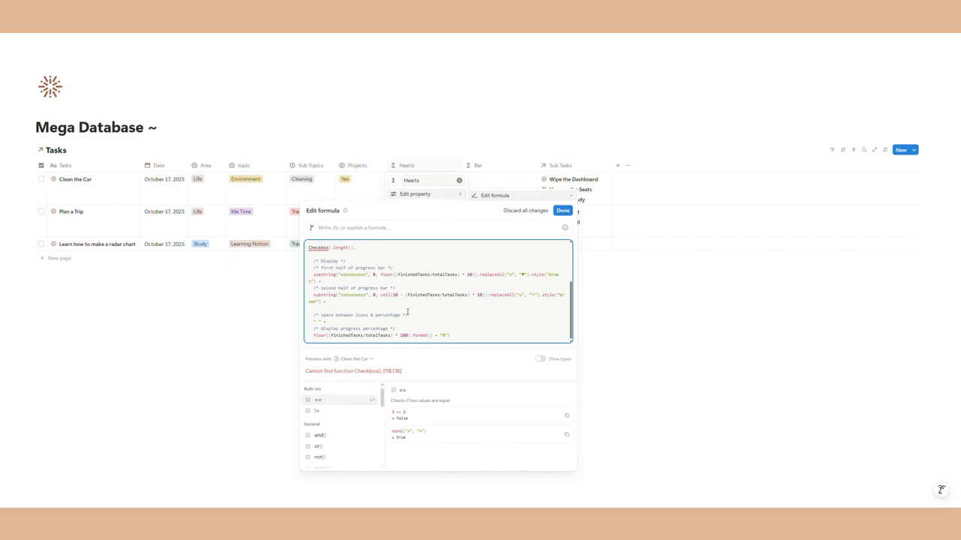
{"action": "scroll", "coordinate": [408, 324], "scroll_direction": "up", "scroll_amount": 3}
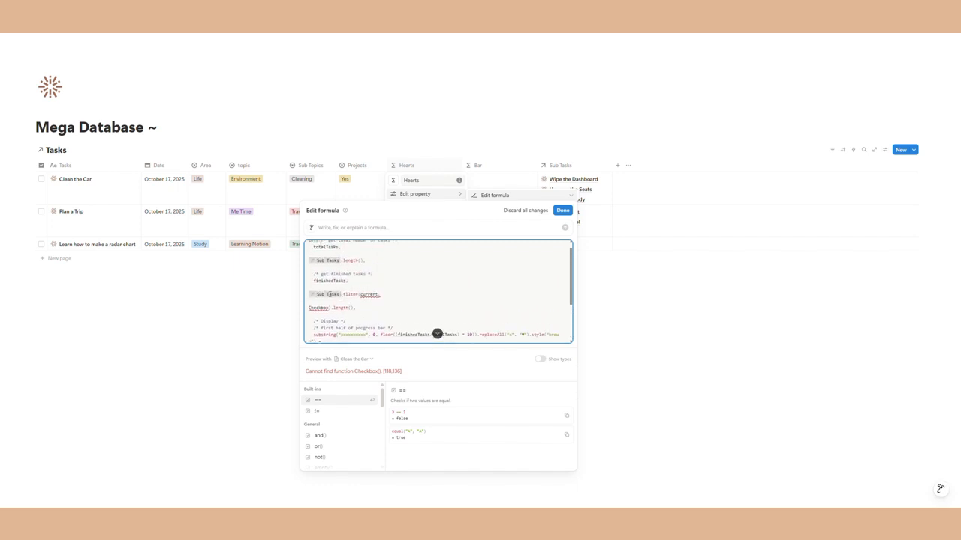
{"action": "left_click", "coordinate": [307, 315]}
{"action": "key", "text": "BackSpace"}
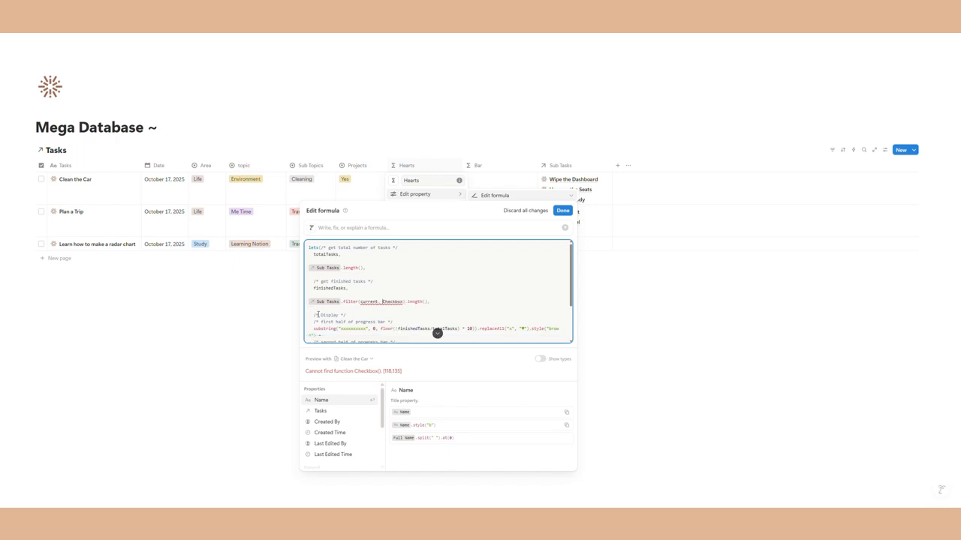
{"action": "scroll", "coordinate": [443, 303], "scroll_direction": "down", "scroll_amount": 3}
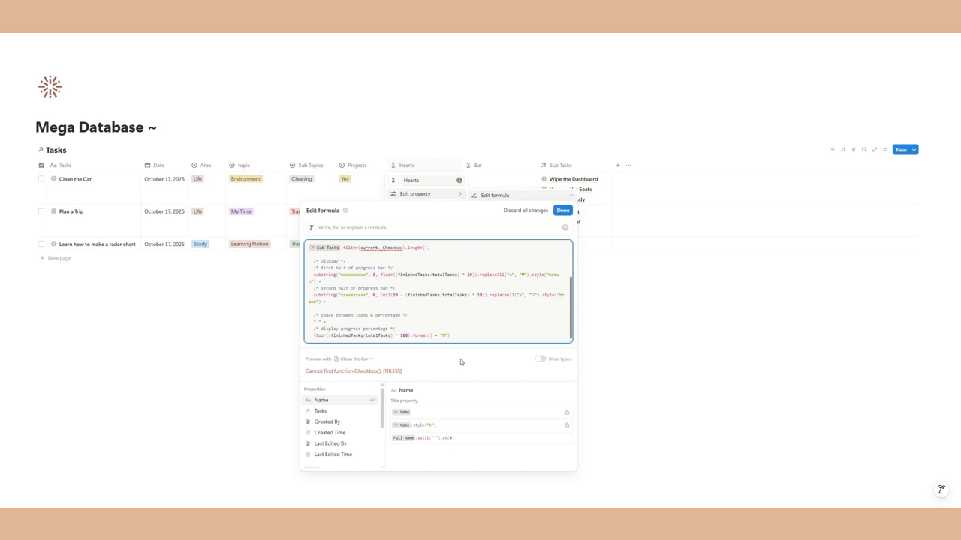
{"action": "left_click", "coordinate": [368, 361]}
{"action": "left_click", "coordinate": [368, 362]}
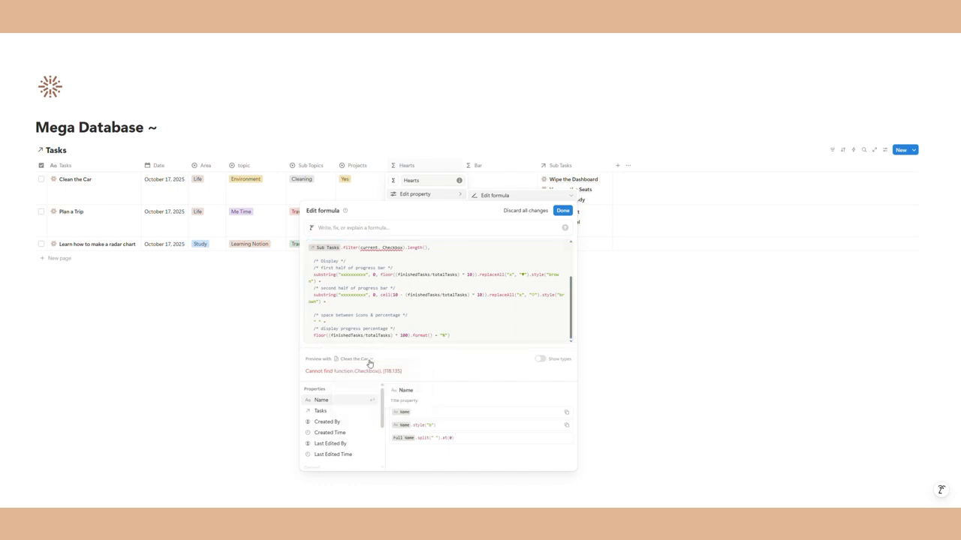
{"action": "scroll", "coordinate": [435, 330], "scroll_direction": "up", "scroll_amount": 3}
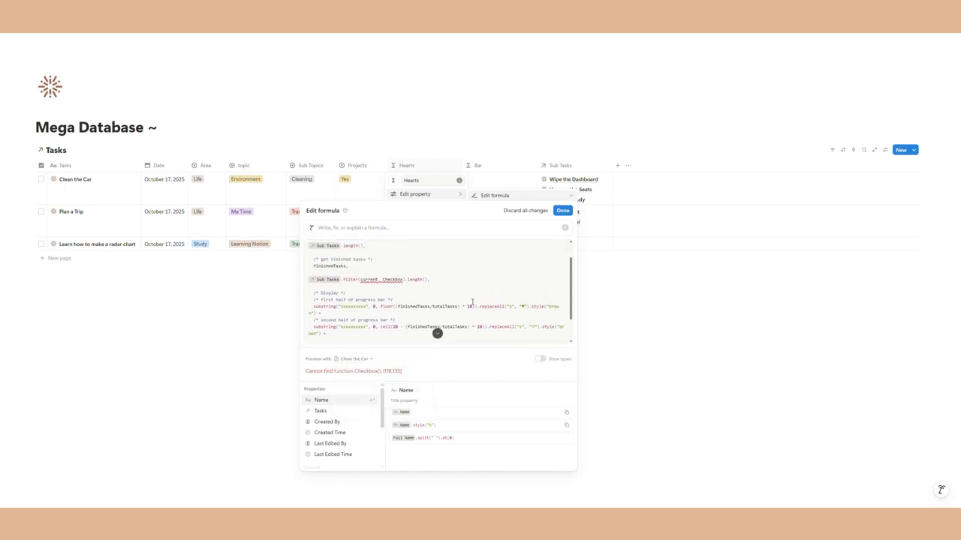
{"action": "left_click", "coordinate": [381, 301]}
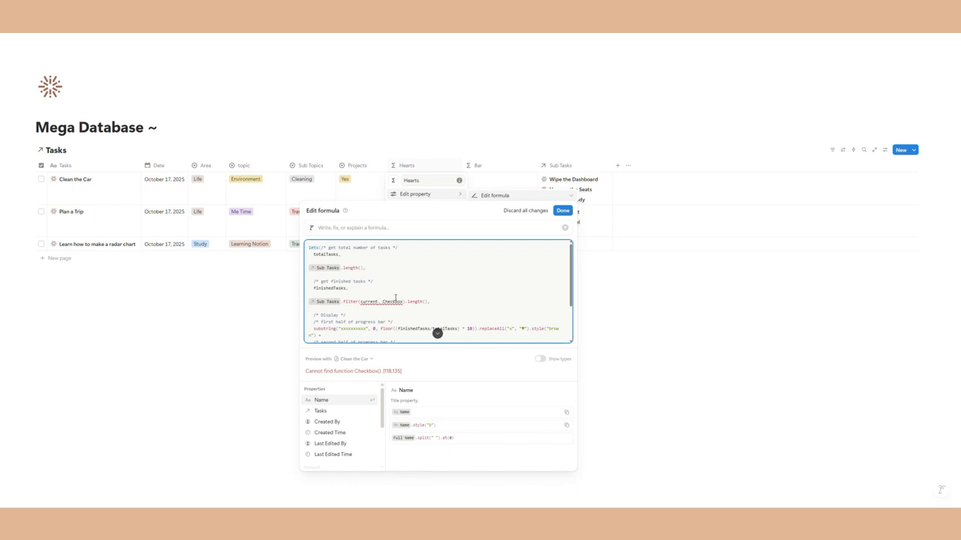
{"action": "left_click", "coordinate": [563, 211]}
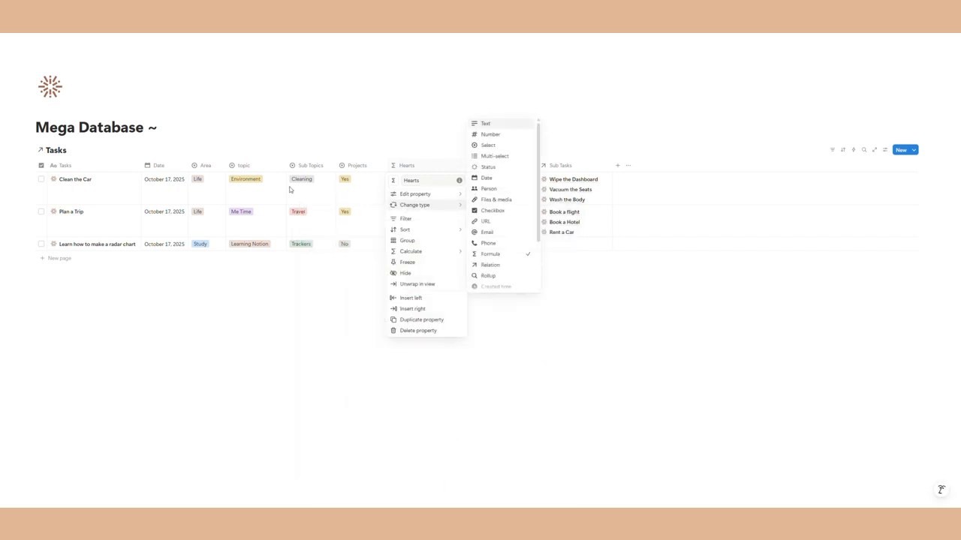
{"action": "left_click", "coordinate": [335, 342]}
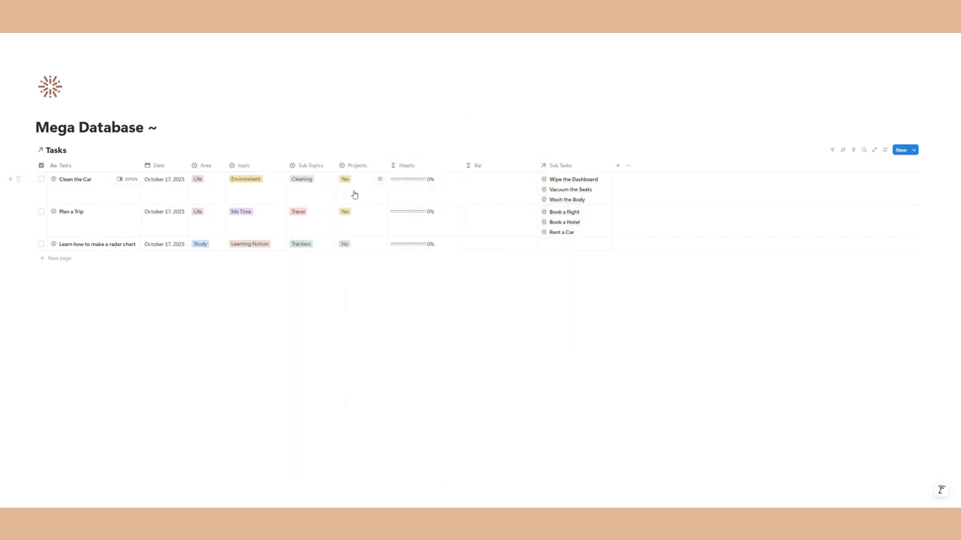
Step: Add a Checkbox property to the Sub Tasks table on the Clean the Car page and move it before Name
{"action": "left_click", "coordinate": [128, 179]}
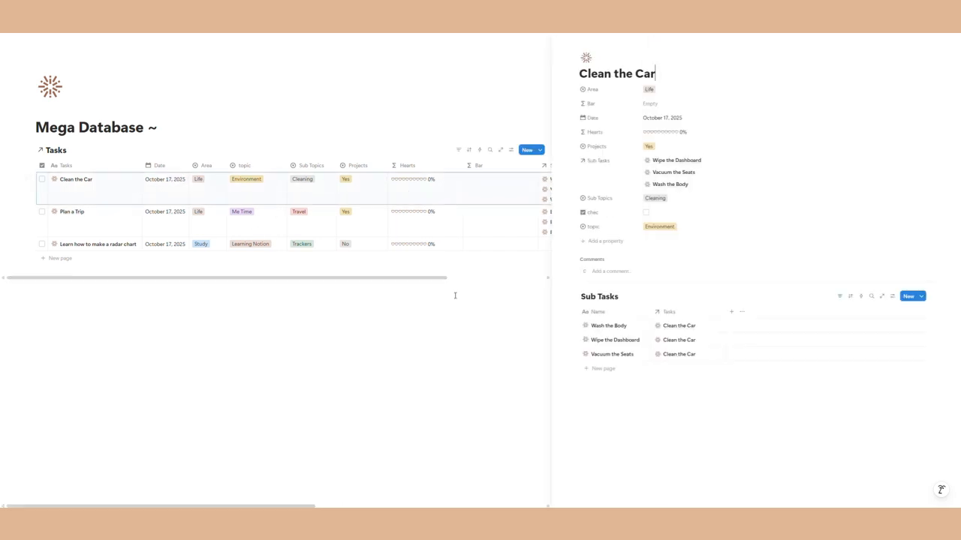
{"action": "left_click", "coordinate": [729, 312]}
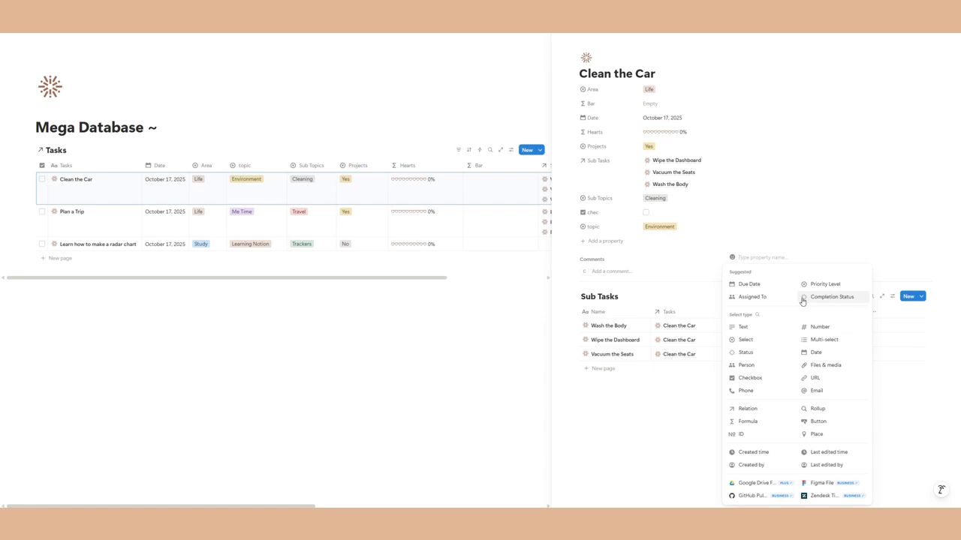
{"action": "left_click", "coordinate": [747, 378]}
{"action": "left_click_drag", "start_coordinate": [738, 312], "coordinate": [621, 314]}
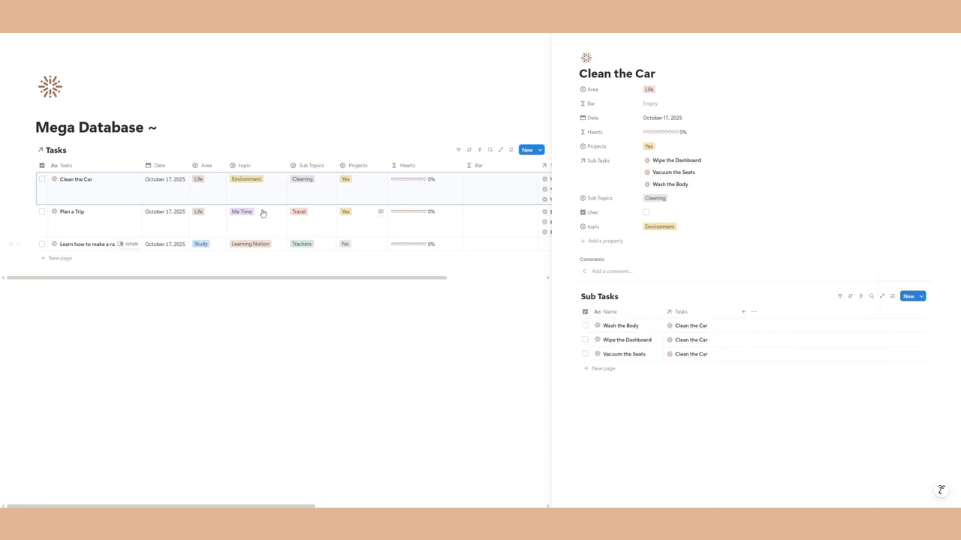
Step: Open the Plan a Trip page and move the Checkbox property before Name in its Sub Tasks table
{"action": "left_click", "coordinate": [127, 212]}
{"action": "left_click_drag", "start_coordinate": [777, 311], "coordinate": [601, 312]}
{"action": "left_click", "coordinate": [616, 398]}
Step: Replace the plain text Checkbox after "current." in the Hearts formula with a reference to the Checkbox property and save the formula
{"action": "left_click", "coordinate": [406, 165]}
{"action": "mouse_move", "coordinate": [409, 193]}
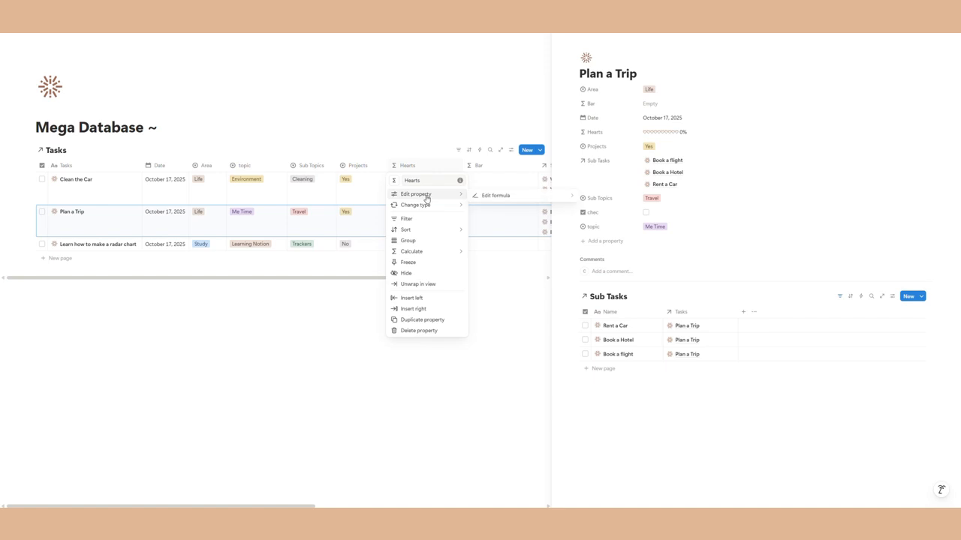
{"action": "left_click", "coordinate": [503, 196]}
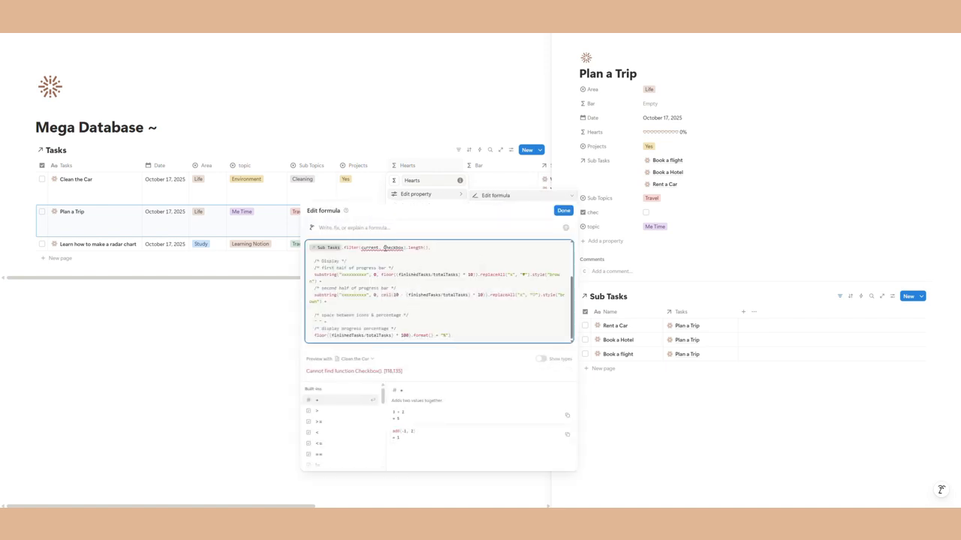
{"action": "key", "text": "BackSpace"}
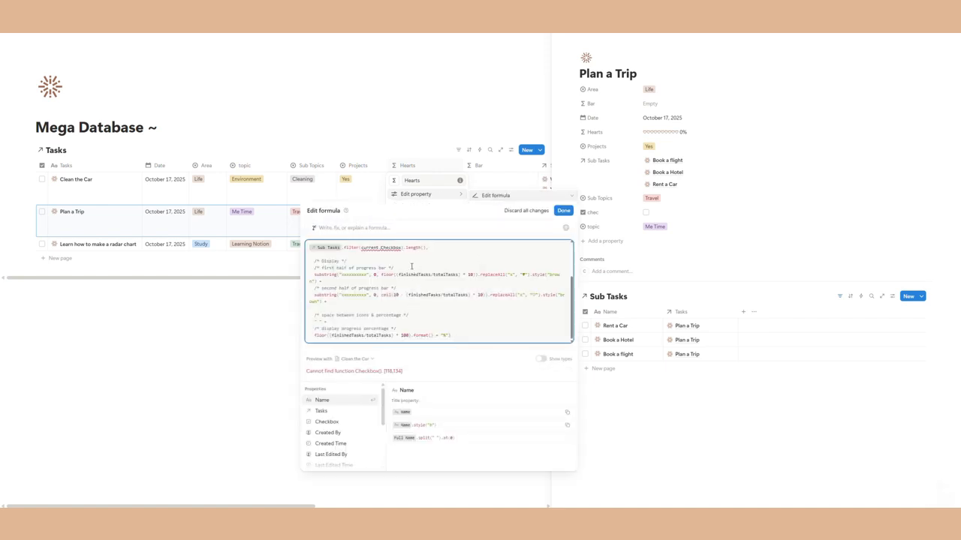
{"action": "left_click", "coordinate": [404, 248]}
{"action": "left_click", "coordinate": [338, 404]}
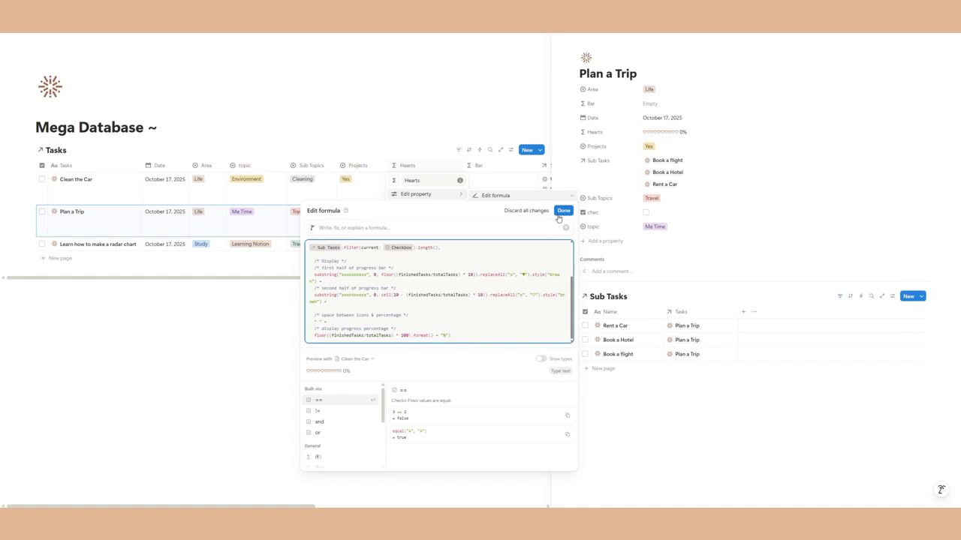
{"action": "left_click", "coordinate": [562, 213]}
Step: Test the Plan a Trip subtask checkboxes, leaving Rent a Car and Book a Hotel checked and Book a flight unchecked
{"action": "left_click", "coordinate": [586, 325]}
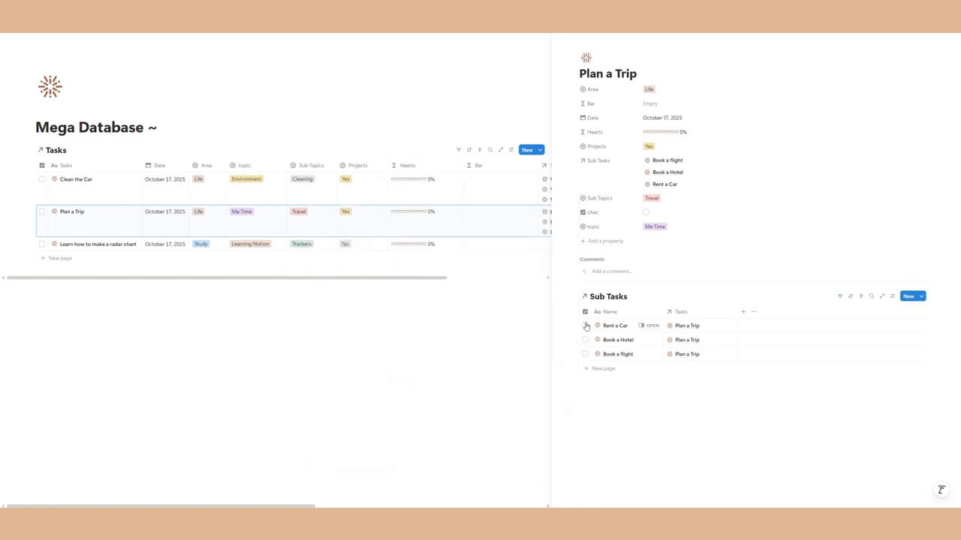
{"action": "left_click", "coordinate": [585, 326]}
{"action": "left_click", "coordinate": [585, 340]}
{"action": "left_click", "coordinate": [585, 354]}
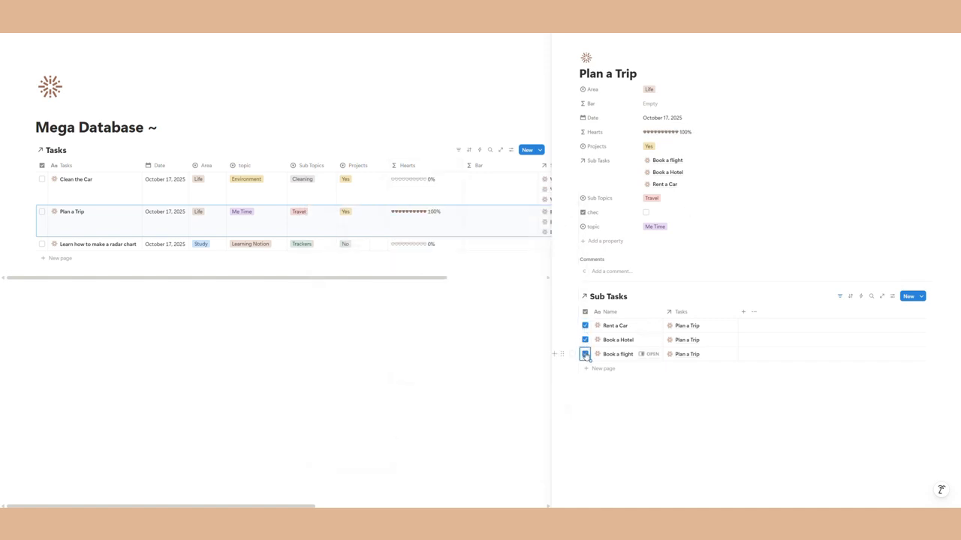
{"action": "left_click", "coordinate": [585, 354]}
{"action": "left_click", "coordinate": [586, 340]}
{"action": "left_click", "coordinate": [586, 325]}
{"action": "left_click", "coordinate": [586, 340]}
{"action": "left_click", "coordinate": [586, 326]}
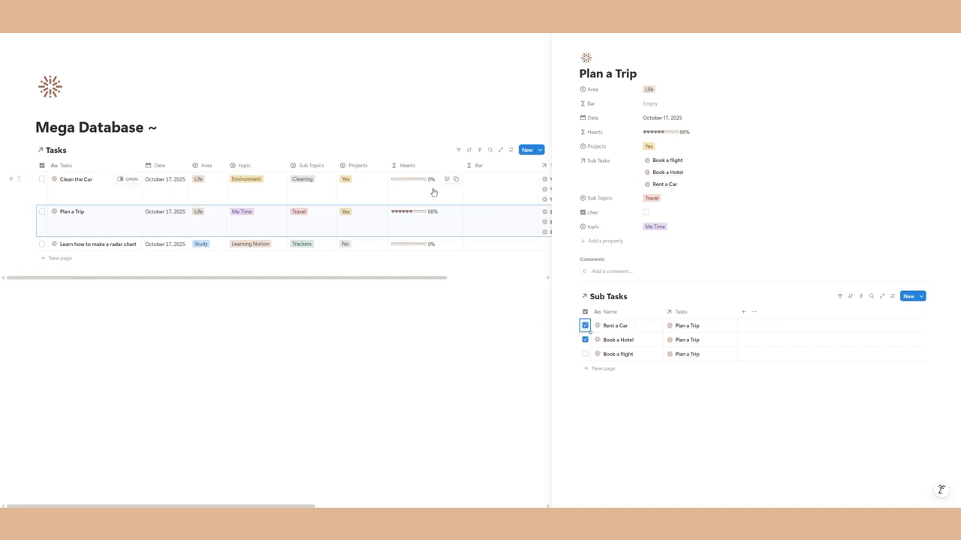
Step: Check off Wash the Body, Wipe the Dashboard and Vacuum the Seats on the Clean the Car page, and close it
{"action": "left_click", "coordinate": [129, 180]}
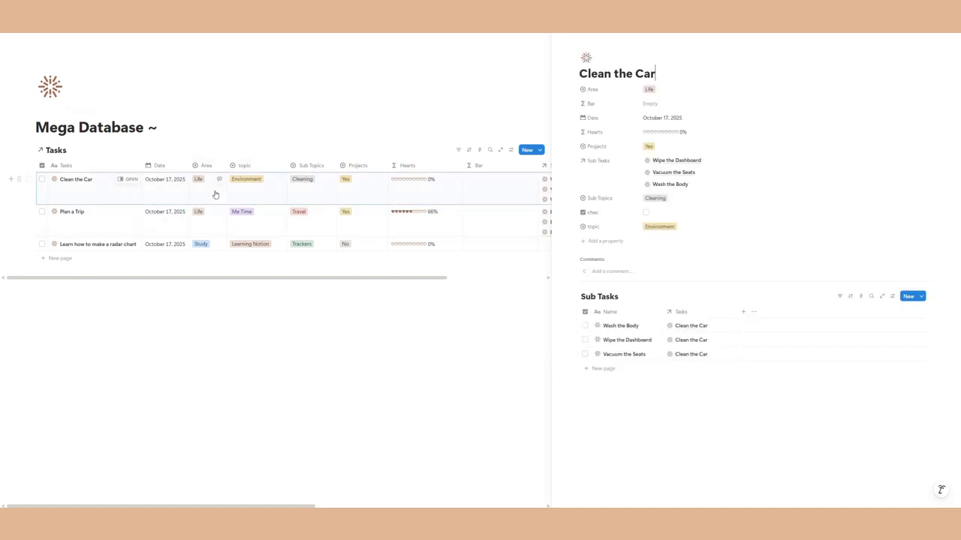
{"action": "left_click", "coordinate": [585, 326]}
{"action": "left_click", "coordinate": [586, 340]}
{"action": "left_click", "coordinate": [585, 354]}
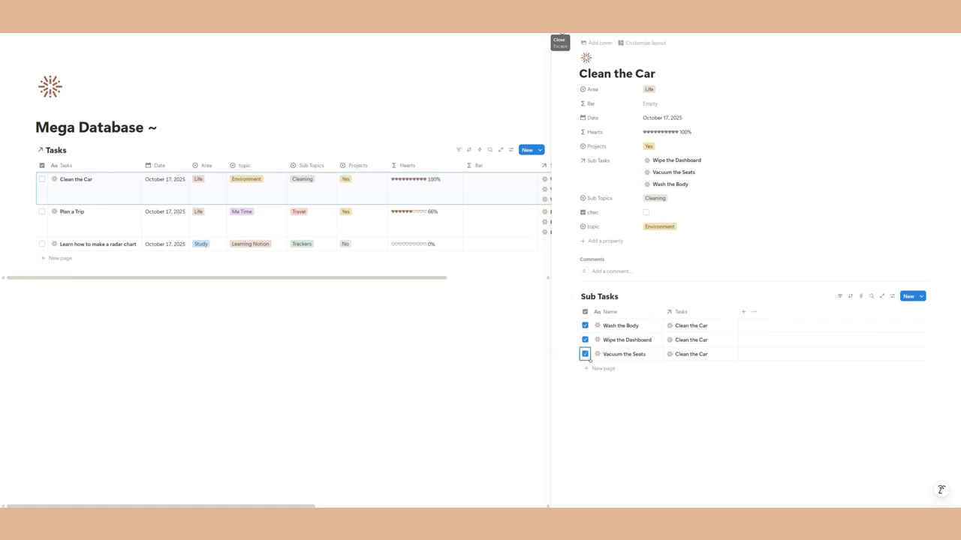
{"action": "left_click", "coordinate": [559, 32]}
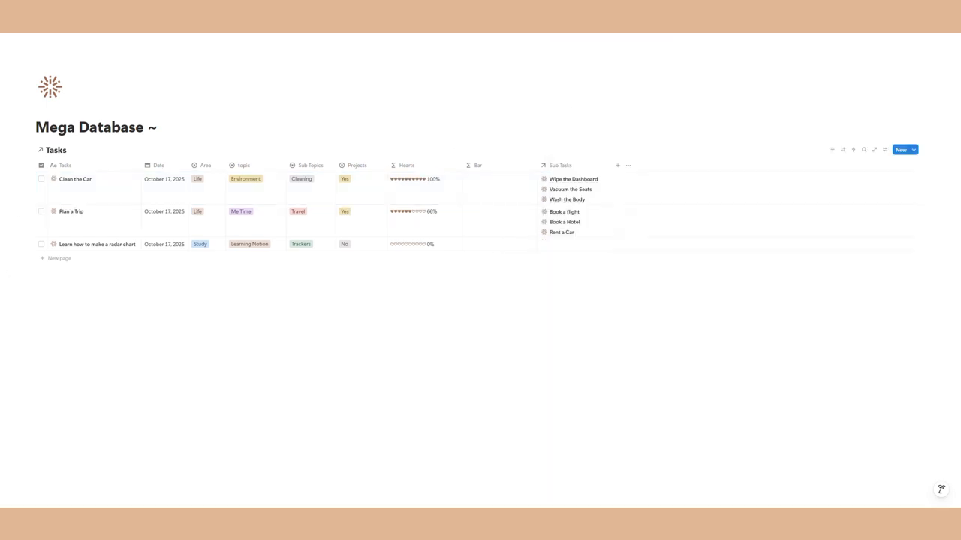
Step: Copy the shorter progress formula ending in finishedTasks/totalTasks) from the last formula callout on the dashboard page
{"action": "left_click", "coordinate": [58, 28]}
{"action": "scroll", "coordinate": [564, 279], "scroll_direction": "down", "scroll_amount": 12}
{"action": "scroll", "coordinate": [559, 283], "scroll_direction": "down", "scroll_amount": 20}
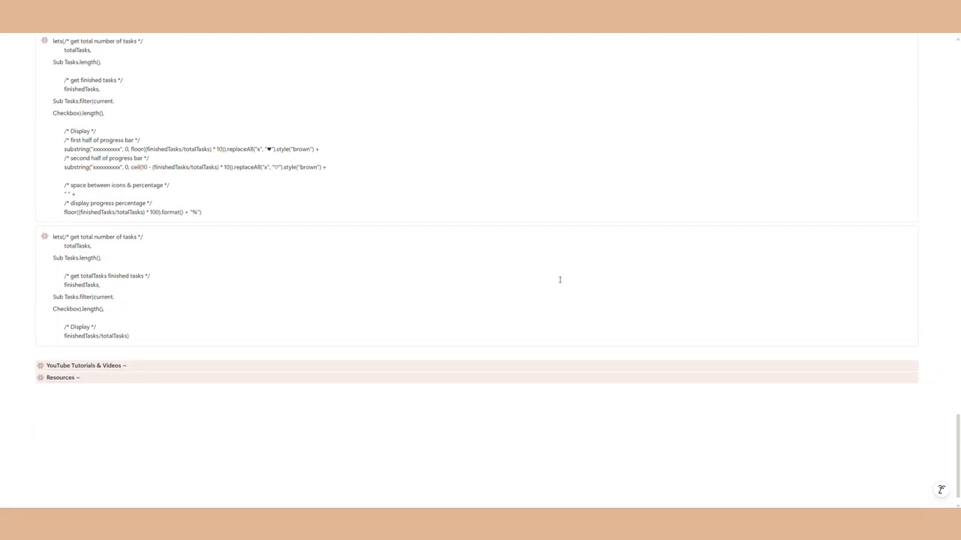
{"action": "scroll", "coordinate": [559, 280], "scroll_direction": "down", "scroll_amount": 1}
{"action": "left_click_drag", "start_coordinate": [134, 316], "coordinate": [47, 228]}
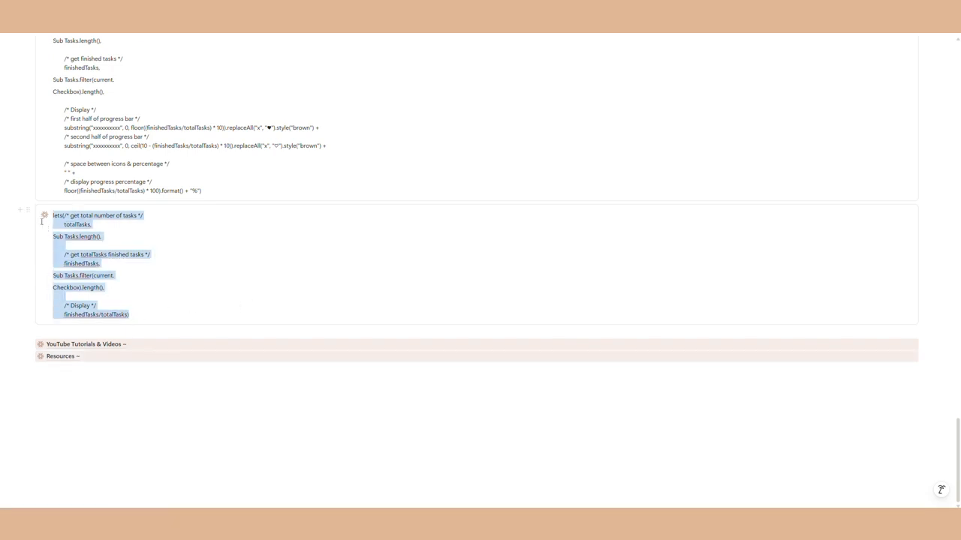
{"action": "right_click", "coordinate": [46, 219]}
{"action": "left_click", "coordinate": [82, 231]}
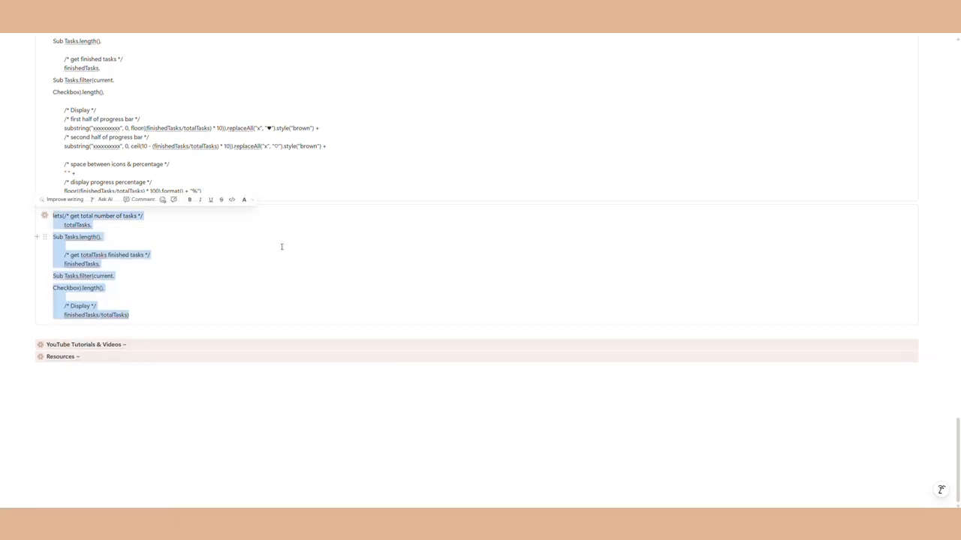
Step: Return to the Mega Database and paste the copied progress formula into the Bar property's formula editor
{"action": "scroll", "coordinate": [483, 246], "scroll_direction": "down", "scroll_amount": 4}
{"action": "scroll", "coordinate": [482, 246], "scroll_direction": "up", "scroll_amount": 20}
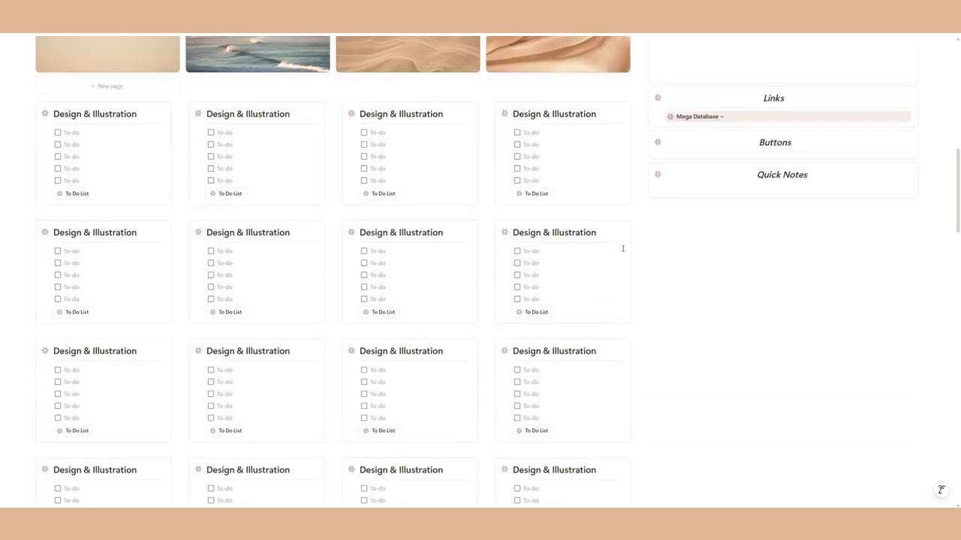
{"action": "left_click", "coordinate": [698, 259]}
{"action": "left_click", "coordinate": [495, 168]}
{"action": "mouse_move", "coordinate": [496, 194]}
{"action": "left_click", "coordinate": [570, 195]}
{"action": "right_click", "coordinate": [470, 247]}
{"action": "left_click", "coordinate": [480, 320]}
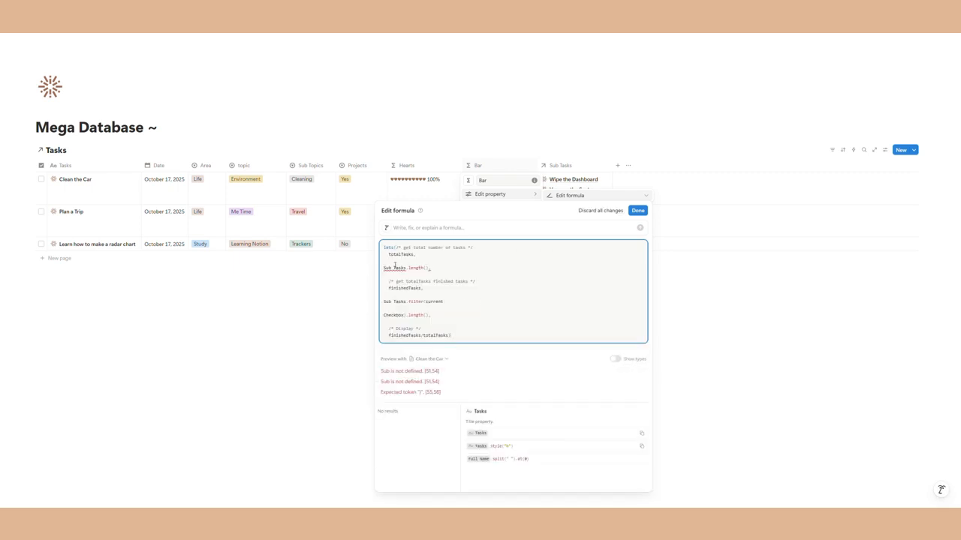
Step: Replace the plain text Sub Tasks before .length() and before .filter in the Bar formula with references to the Sub Tasks property
{"action": "left_click_drag", "start_coordinate": [406, 268], "coordinate": [367, 272]}
{"action": "type", "text": "su"}
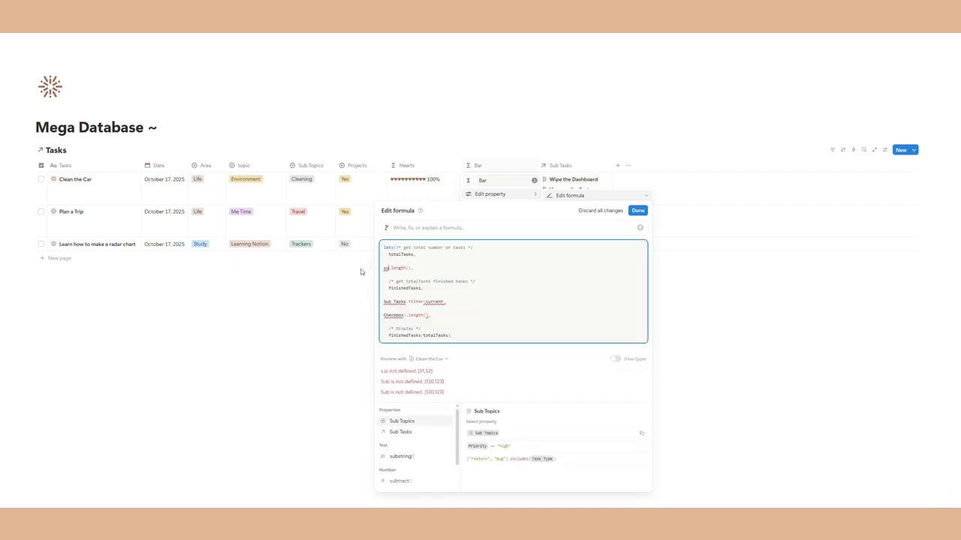
{"action": "left_click", "coordinate": [405, 432]}
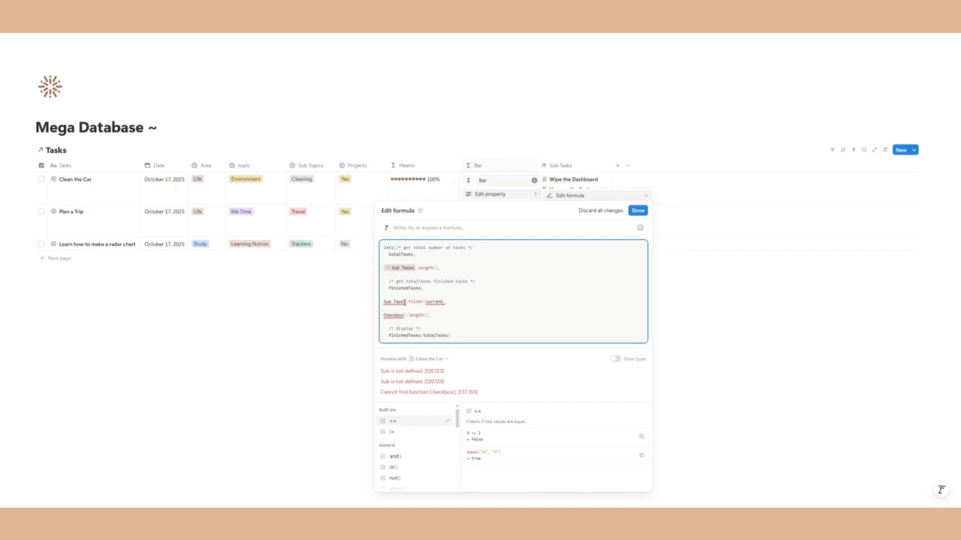
{"action": "left_click_drag", "start_coordinate": [406, 303], "coordinate": [350, 306]}
{"action": "type", "text": "sub"}
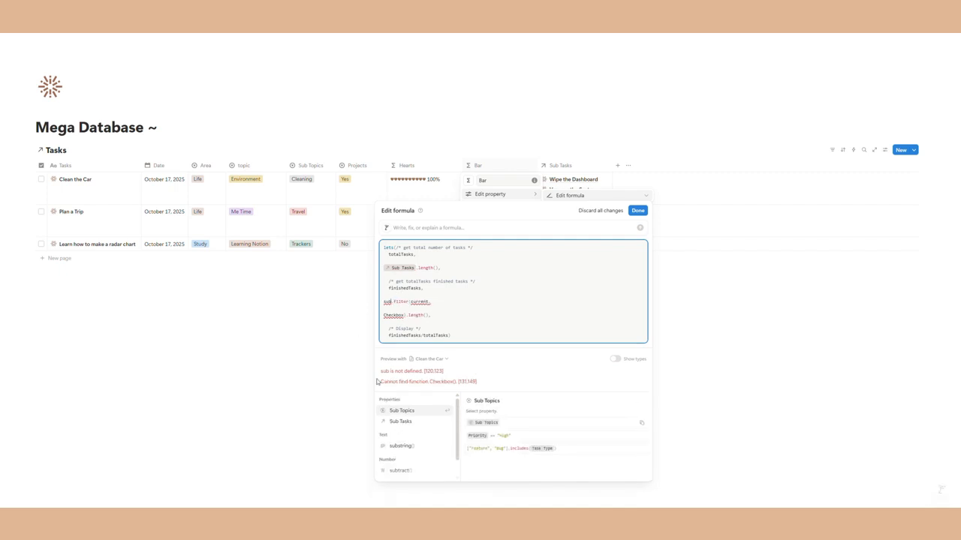
{"action": "left_click", "coordinate": [400, 422]}
Step: Join Checkbox directly after "current." in the Bar formula, replace it with a Checkbox property reference, and save the formula
{"action": "left_click", "coordinate": [384, 316]}
{"action": "key", "text": "BackSpace"}
{"action": "key", "text": "BackSpace"}
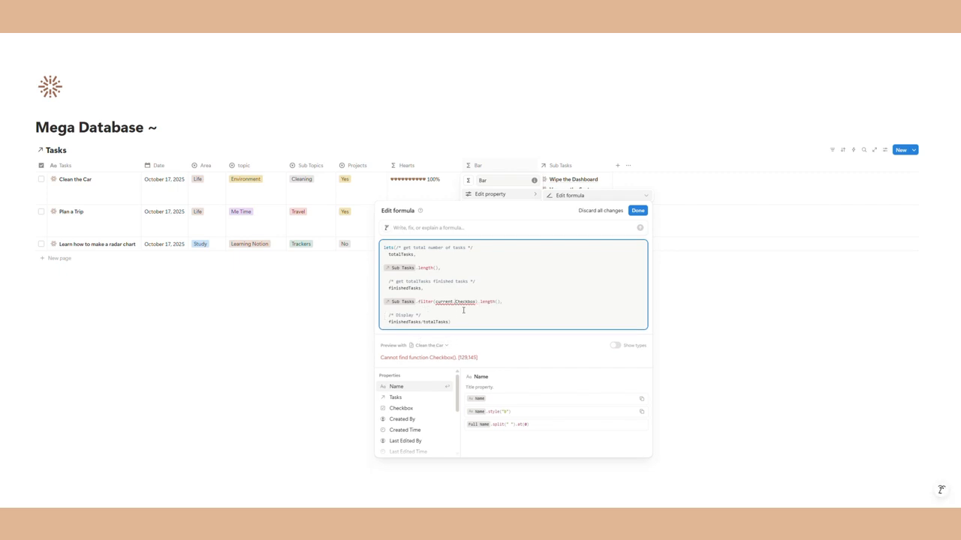
{"action": "double_click", "coordinate": [467, 301]}
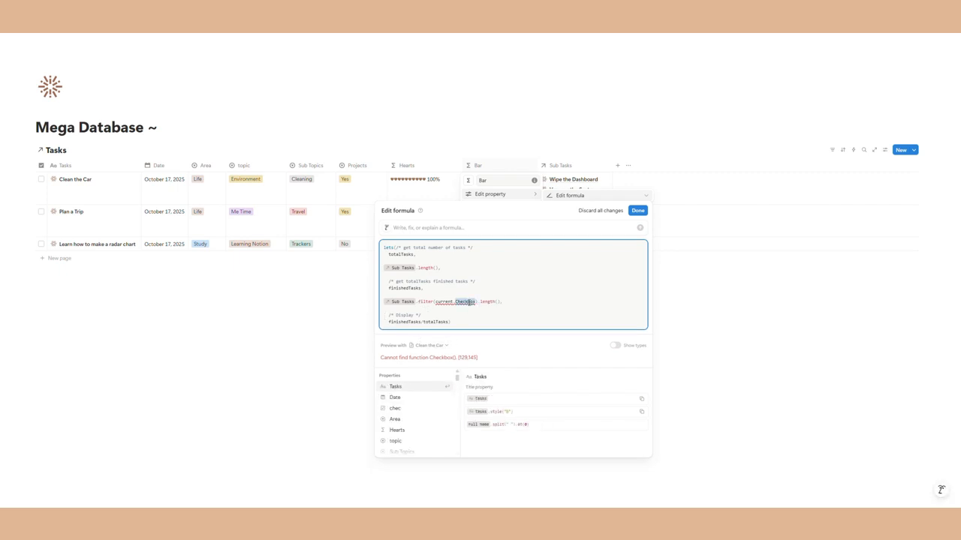
{"action": "type", "text": "ch"}
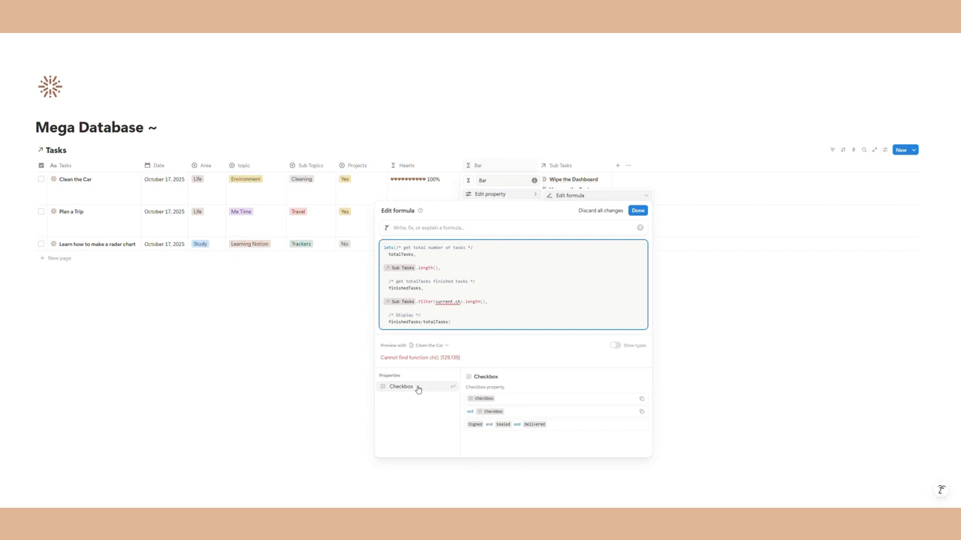
{"action": "left_click", "coordinate": [418, 388]}
{"action": "left_click", "coordinate": [637, 210]}
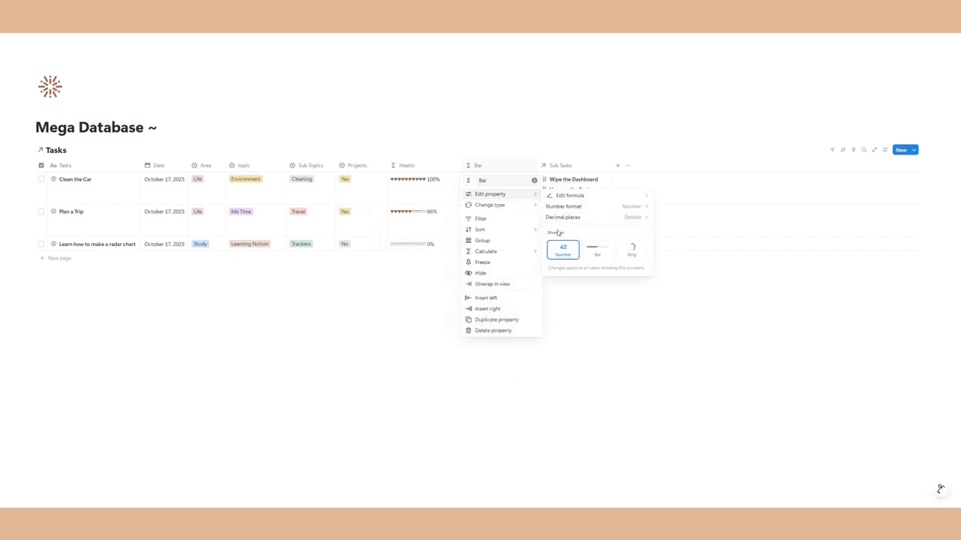
Step: Format the Bar property as a Percent shown as a brown bar, and check it on the Clean the Car page
{"action": "left_click", "coordinate": [463, 380]}
{"action": "left_click", "coordinate": [501, 173]}
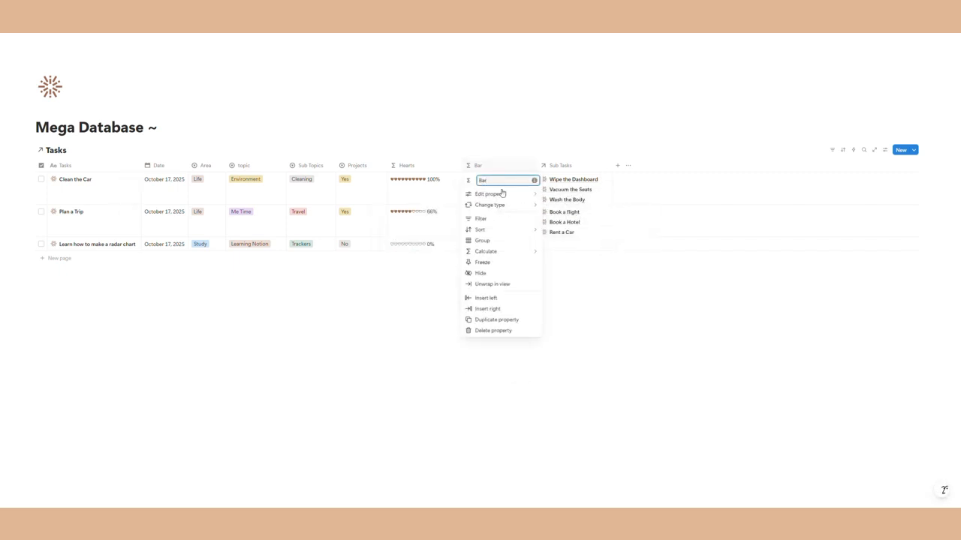
{"action": "mouse_move", "coordinate": [505, 200]}
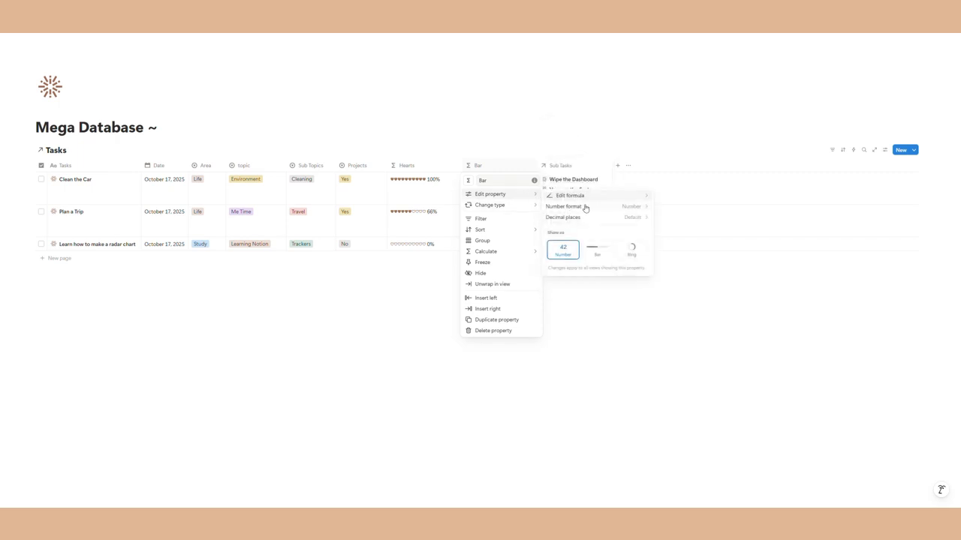
{"action": "left_click", "coordinate": [601, 239]}
{"action": "left_click", "coordinate": [627, 206]}
{"action": "left_click", "coordinate": [603, 208]}
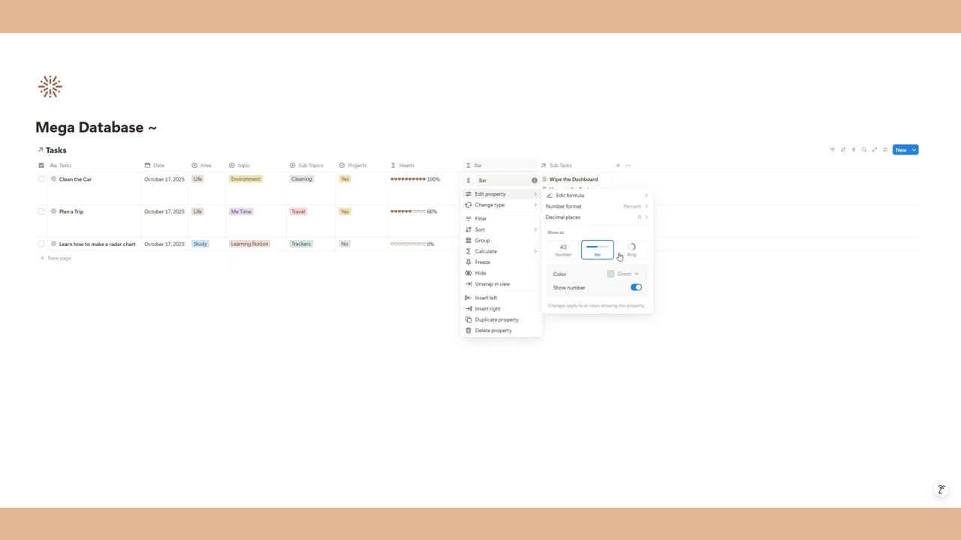
{"action": "left_click", "coordinate": [625, 274]}
{"action": "left_click", "coordinate": [623, 310]}
{"action": "left_click", "coordinate": [569, 374]}
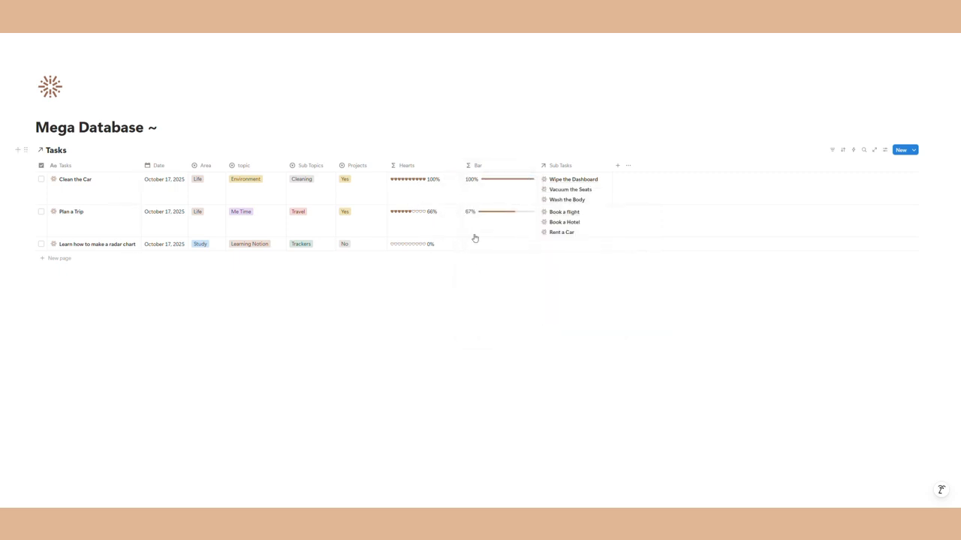
{"action": "left_click", "coordinate": [130, 179]}
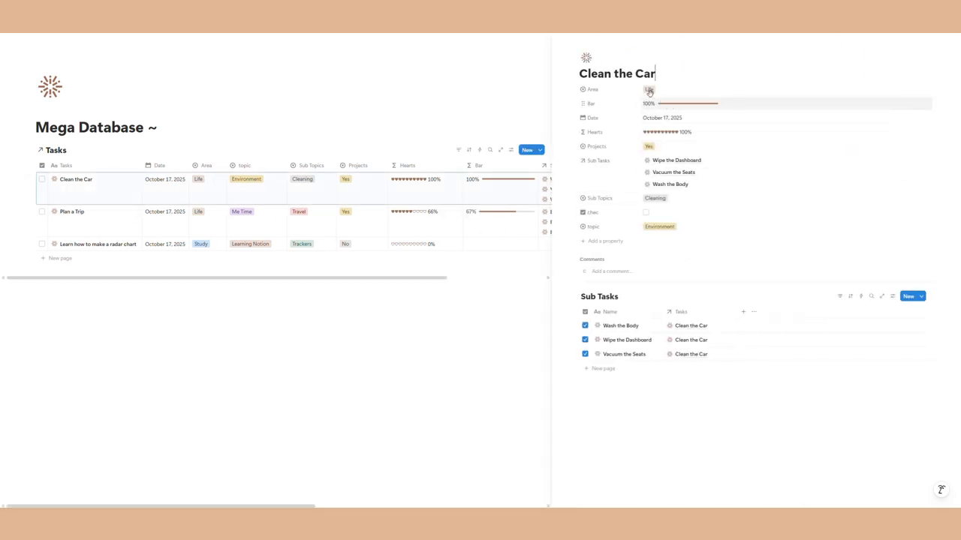
{"action": "left_click", "coordinate": [517, 154]}
Step: Duplicate the Bar property and rename the copy Ring
{"action": "left_click", "coordinate": [506, 169]}
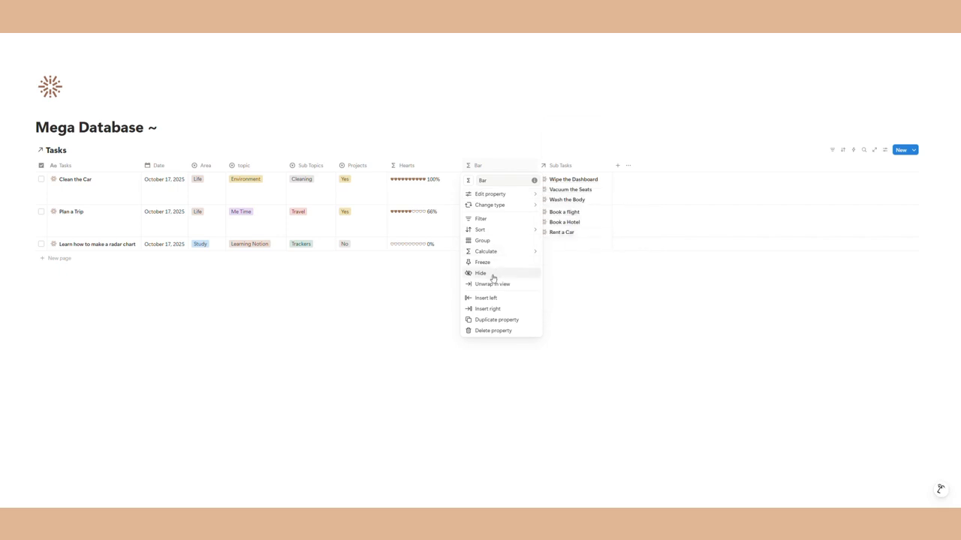
{"action": "mouse_move", "coordinate": [492, 199]}
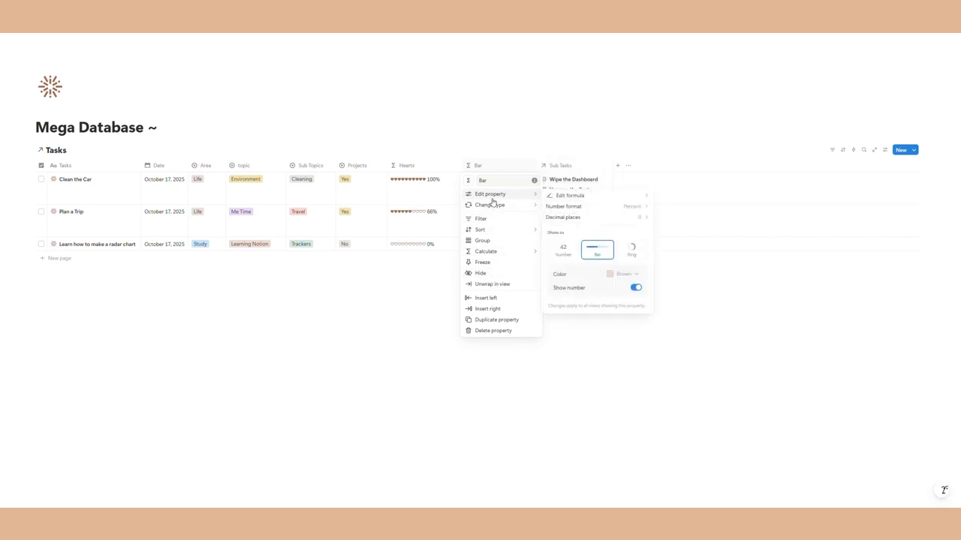
{"action": "left_click", "coordinate": [494, 320]}
{"action": "left_click", "coordinate": [570, 166]}
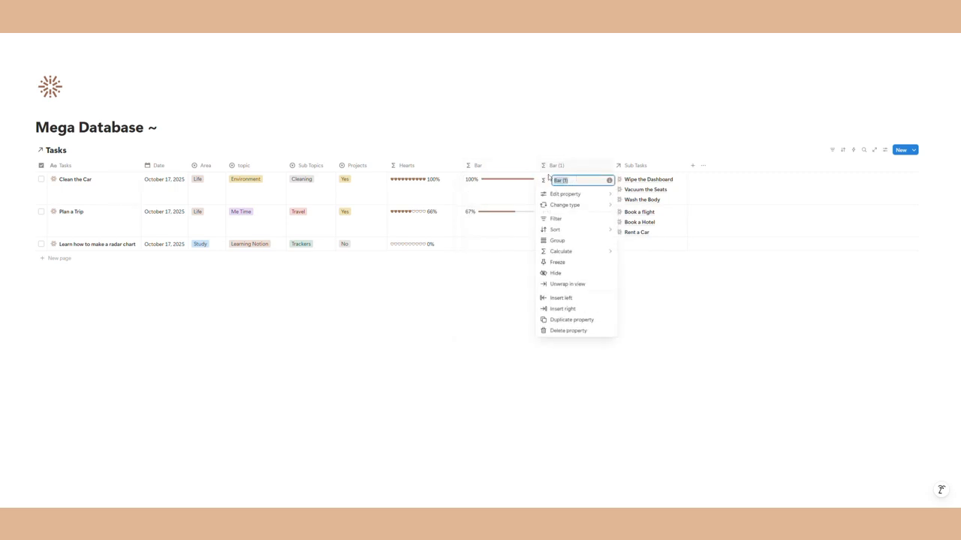
{"action": "key", "text": "Caps_Lock"}
{"action": "type", "text": "R"}
Step: Show the Ring property as a ring and narrow its column
{"action": "mouse_move", "coordinate": [584, 194]}
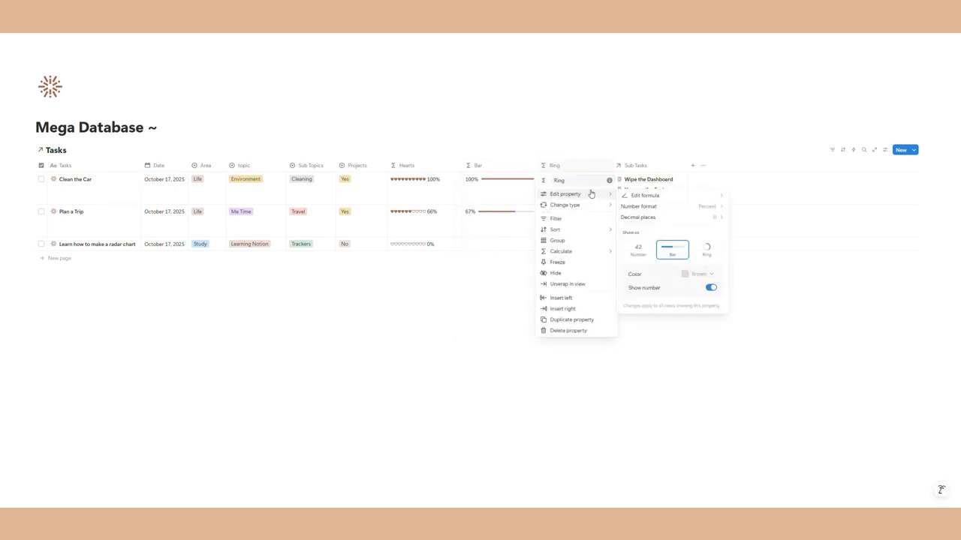
{"action": "left_click", "coordinate": [704, 254]}
{"action": "left_click", "coordinate": [619, 366]}
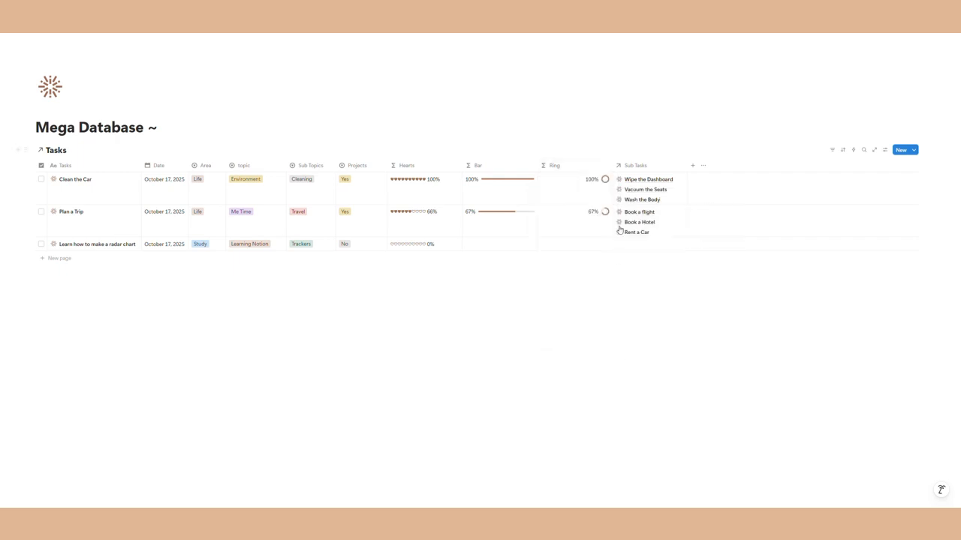
{"action": "left_click_drag", "start_coordinate": [611, 167], "coordinate": [575, 165]}
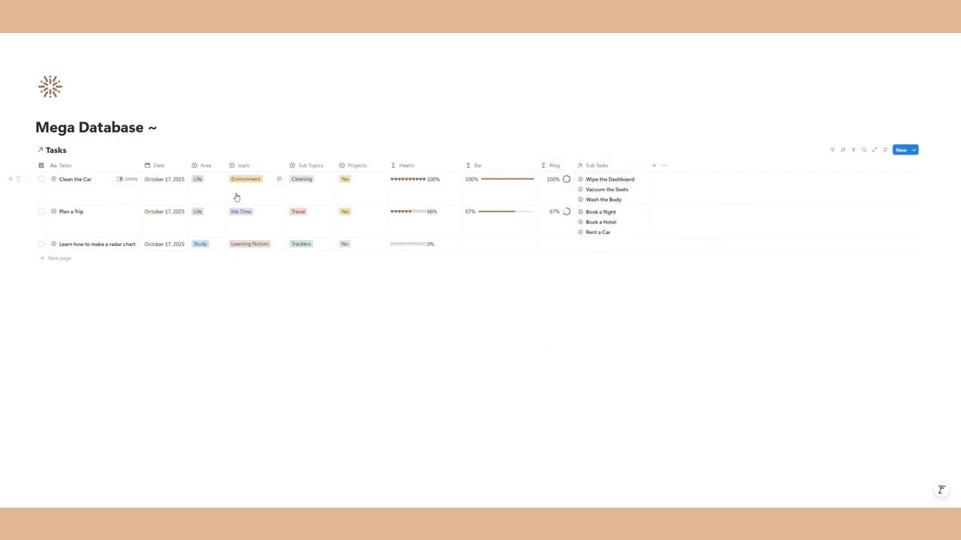
Step: Add a second Table view to the Tasks database and display it
{"action": "left_click", "coordinate": [73, 150]}
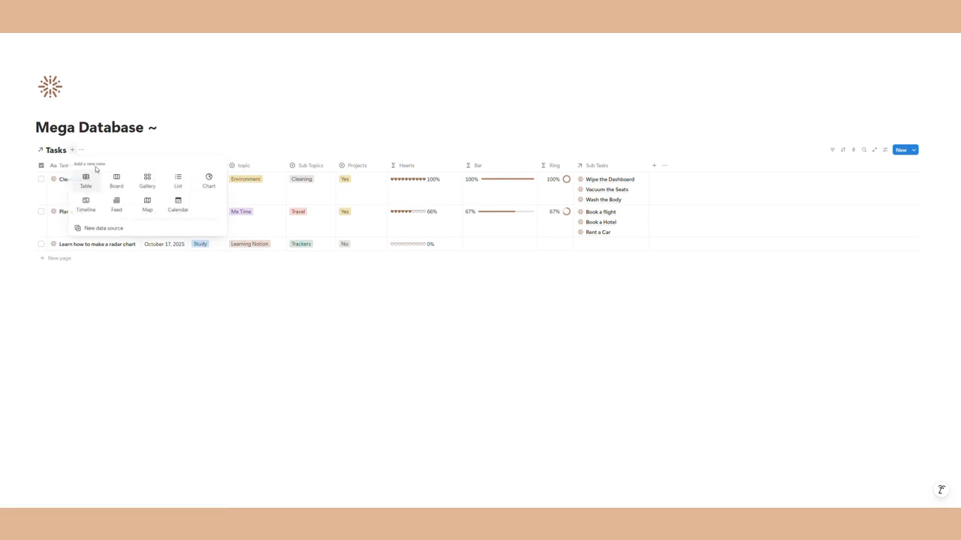
{"action": "left_click", "coordinate": [83, 178]}
{"action": "left_click", "coordinate": [47, 167]}
{"action": "left_click", "coordinate": [47, 167]}
{"action": "left_click", "coordinate": [83, 167]}
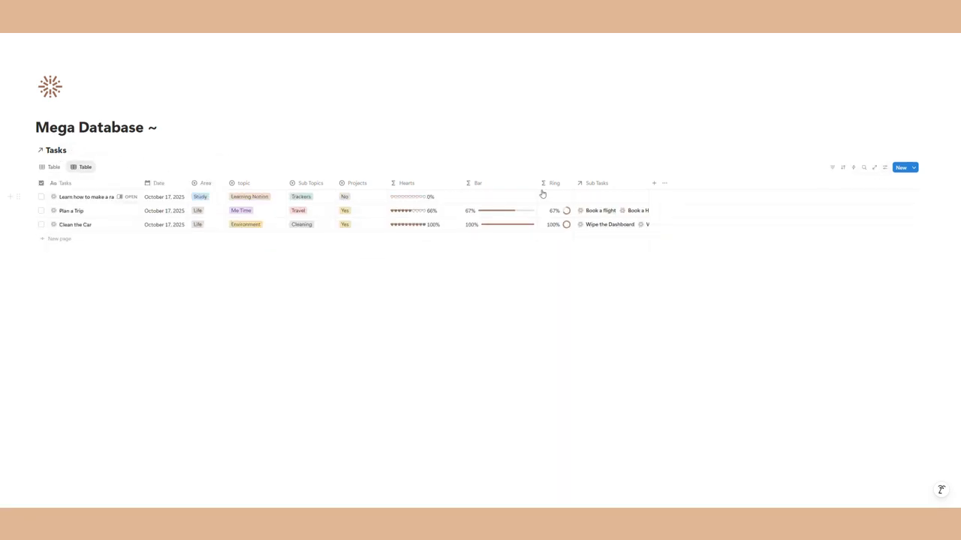
Step: Turn on wrapping for all columns in the second Tasks table view
{"action": "left_click", "coordinate": [885, 168]}
{"action": "left_click", "coordinate": [885, 168]}
{"action": "left_click", "coordinate": [885, 169]}
{"action": "left_click", "coordinate": [929, 215]}
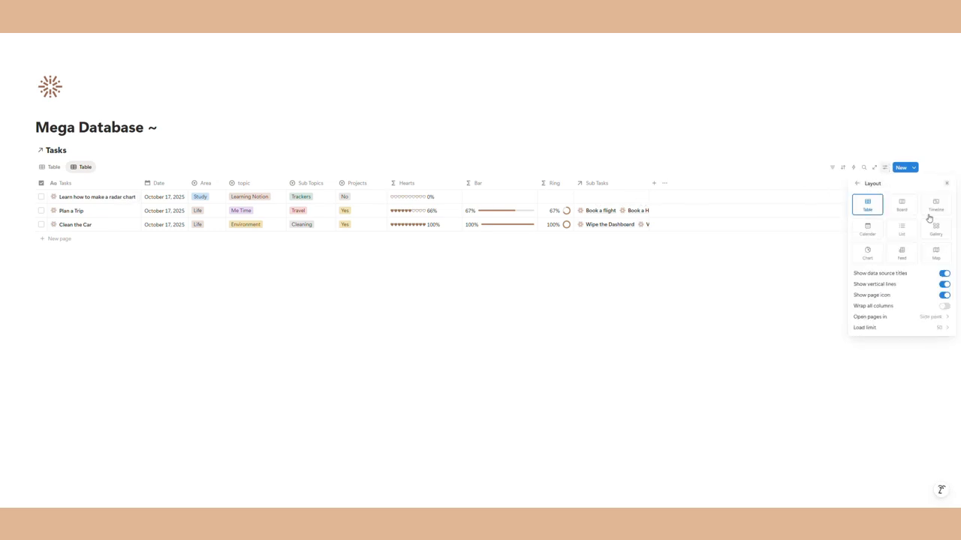
{"action": "left_click", "coordinate": [945, 307]}
{"action": "left_click", "coordinate": [661, 330]}
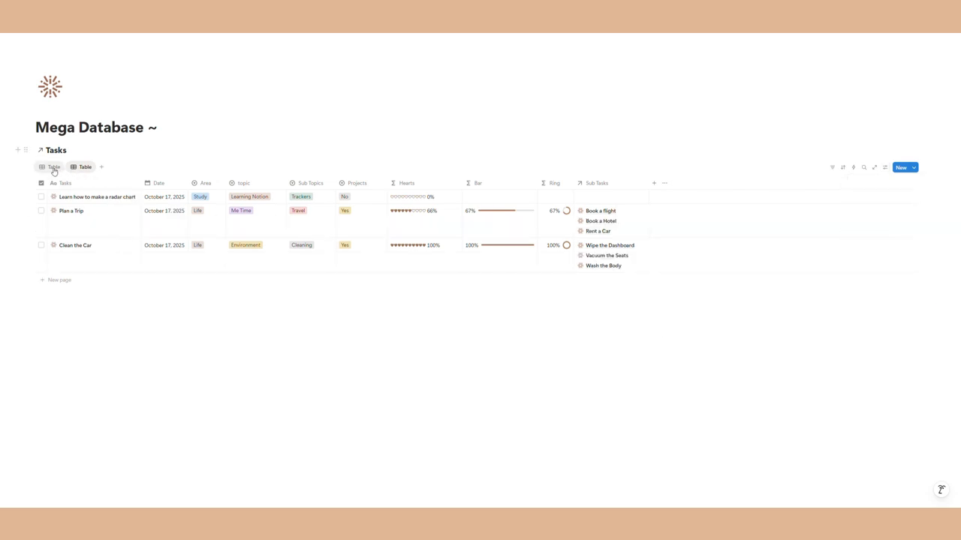
Step: Filter the second Tasks table view to Projects set to Yes and return to the first table view
{"action": "left_click", "coordinate": [835, 168]}
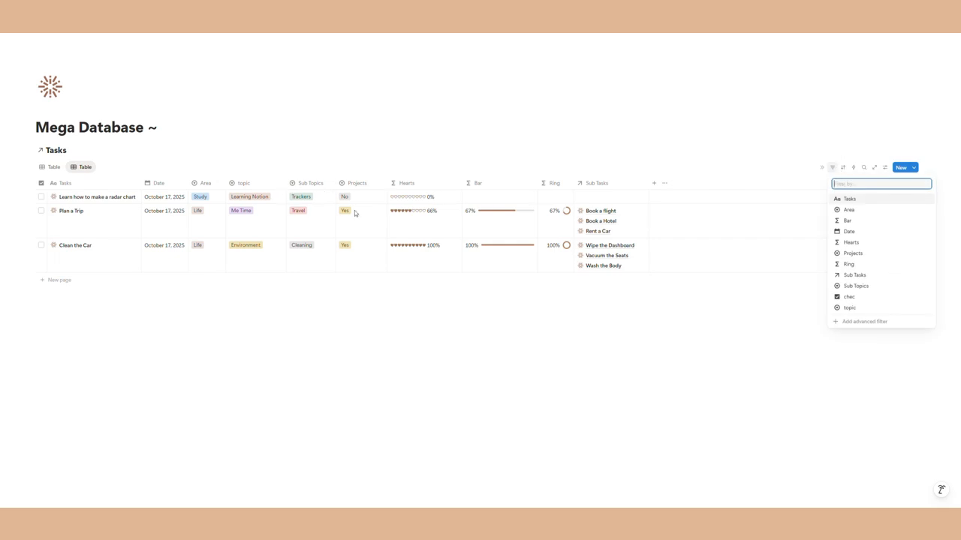
{"action": "left_click", "coordinate": [852, 254]}
{"action": "left_click", "coordinate": [56, 233]}
{"action": "left_click", "coordinate": [253, 320]}
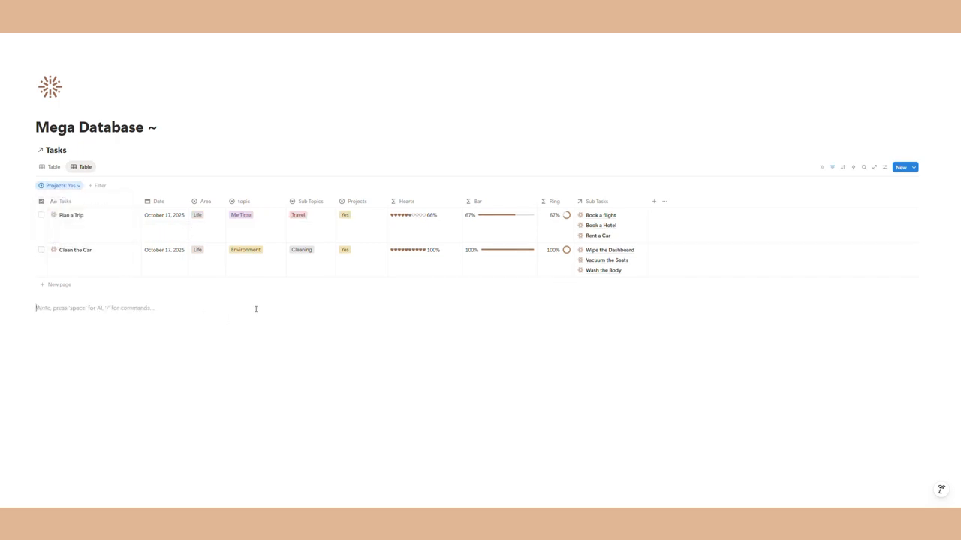
{"action": "left_click", "coordinate": [55, 168]}
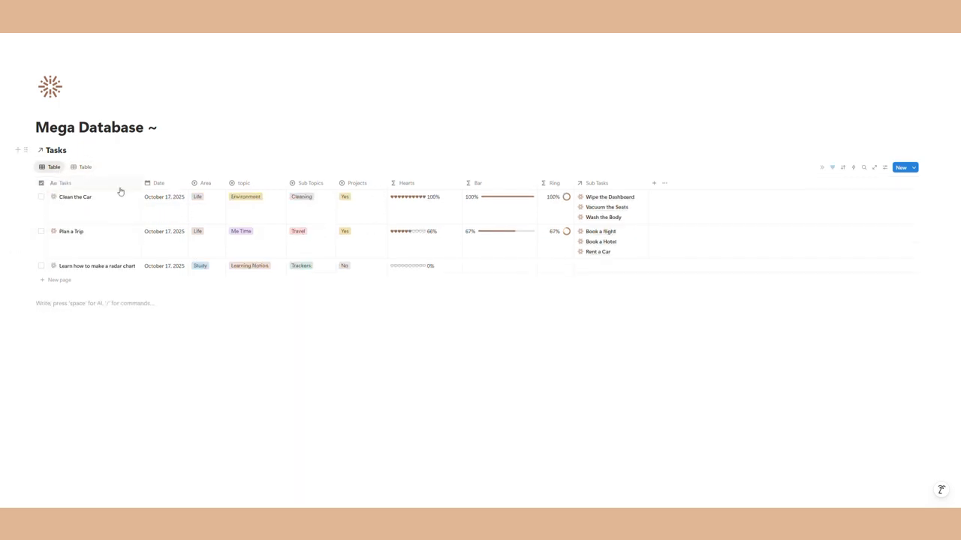
{"action": "left_click", "coordinate": [833, 168]}
{"action": "left_click", "coordinate": [632, 305]}
Step: Copy the link to the Sub Tasks view on the Clean the Car page and return to the dashboard page
{"action": "left_click", "coordinate": [126, 199]}
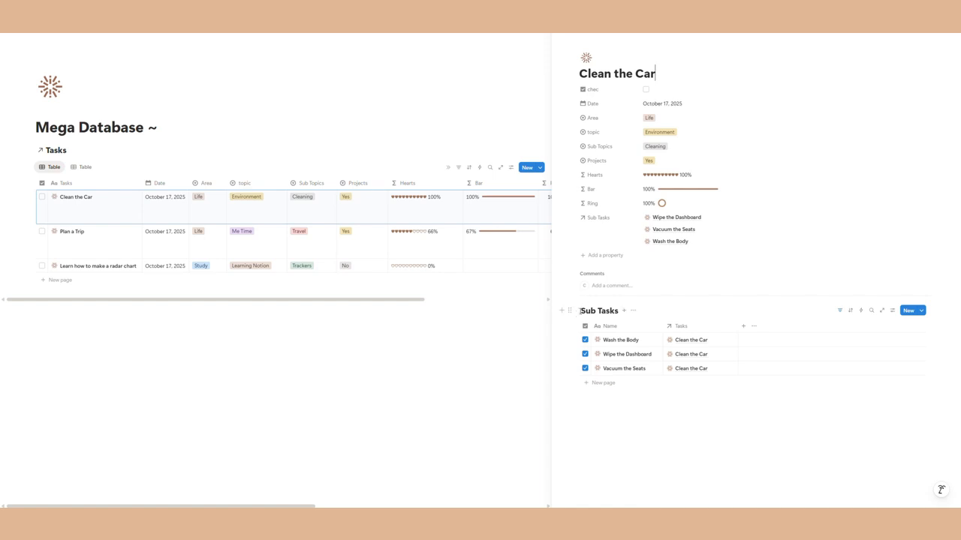
{"action": "left_click", "coordinate": [633, 310]}
{"action": "left_click", "coordinate": [644, 324]}
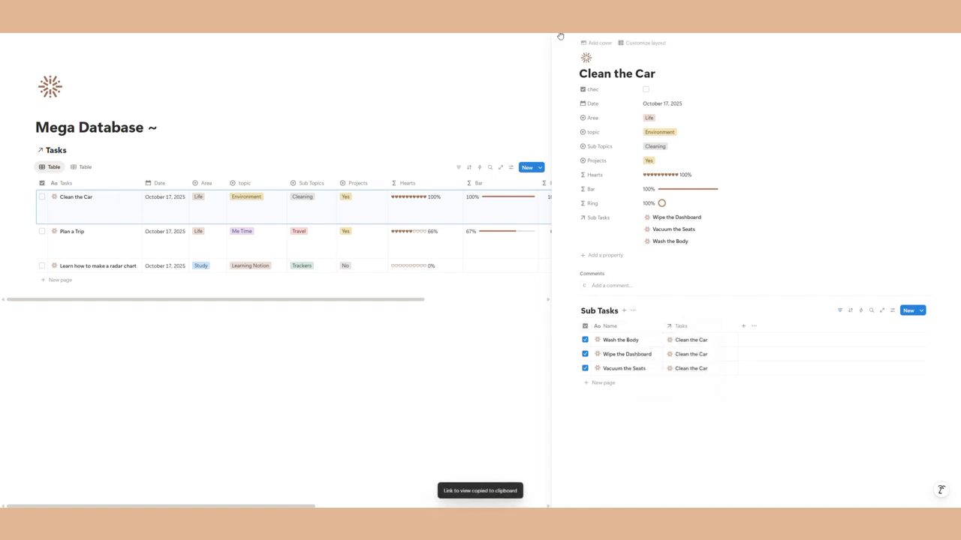
{"action": "key", "text": "Escape"}
{"action": "left_click", "coordinate": [54, 33]}
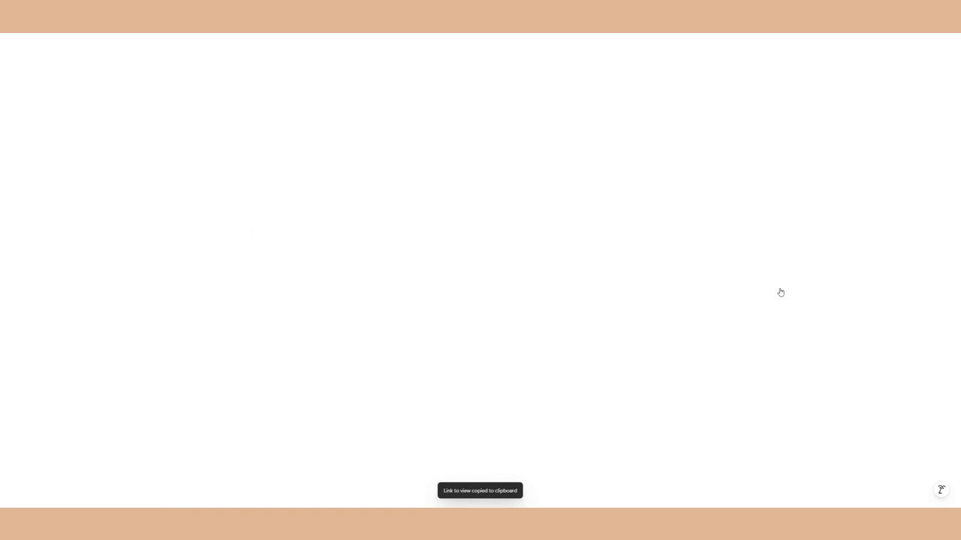
Step: Duplicate the Quick Notes callout on the dashboard and retitle the copy Projects
{"action": "scroll", "coordinate": [737, 304], "scroll_direction": "down", "scroll_amount": 6}
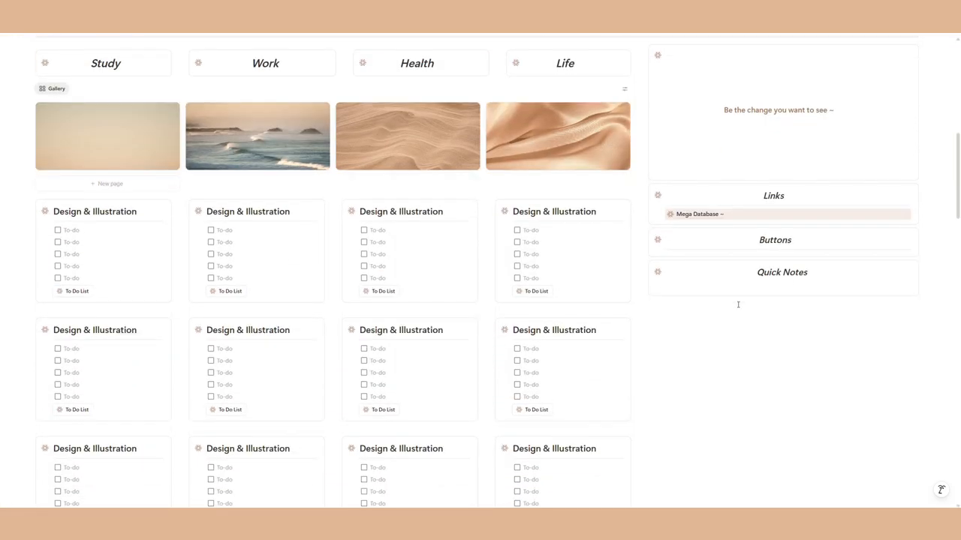
{"action": "scroll", "coordinate": [738, 304], "scroll_direction": "up", "scroll_amount": 1}
{"action": "scroll", "coordinate": [739, 311], "scroll_direction": "up", "scroll_amount": 1}
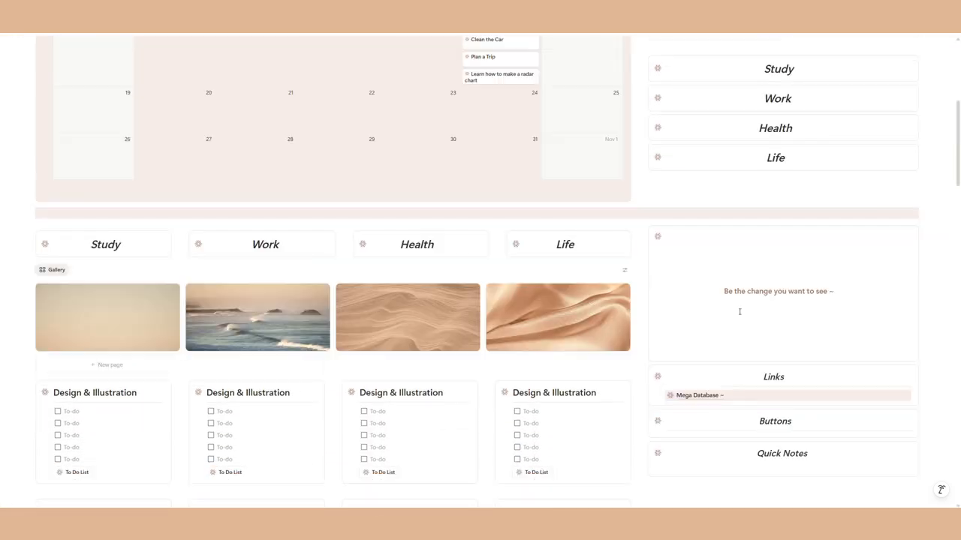
{"action": "scroll", "coordinate": [740, 310], "scroll_direction": "down", "scroll_amount": 3}
{"action": "left_click", "coordinate": [642, 190]}
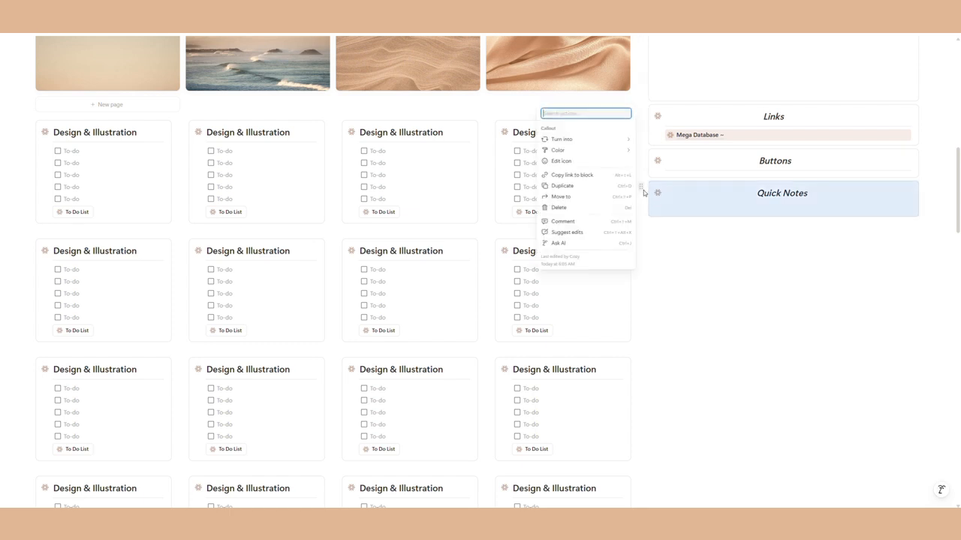
{"action": "left_click", "coordinate": [570, 187]}
{"action": "left_click_drag", "start_coordinate": [807, 232], "coordinate": [756, 232]}
{"action": "key", "text": "Caps_Lock"}
{"action": "type", "text": "P"}
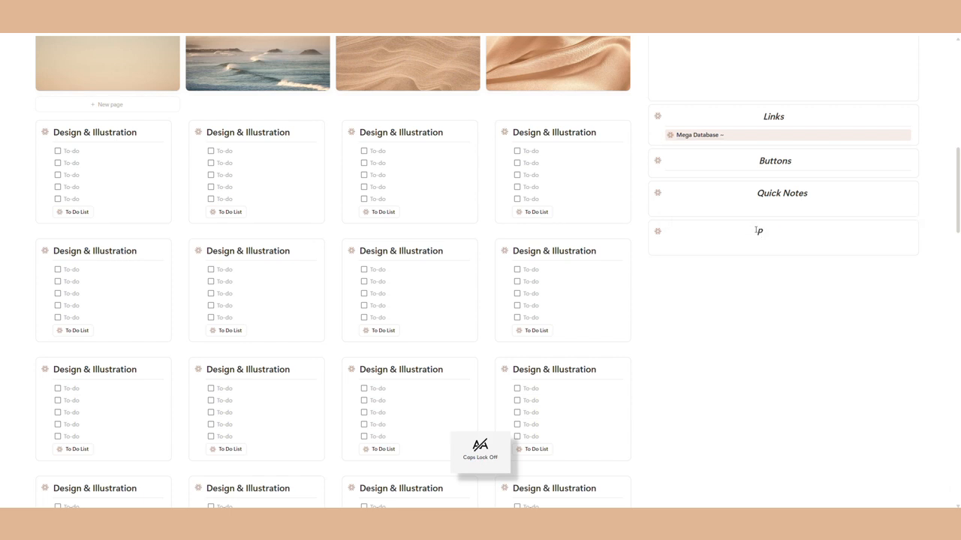
{"action": "type", "text": "rojects"}
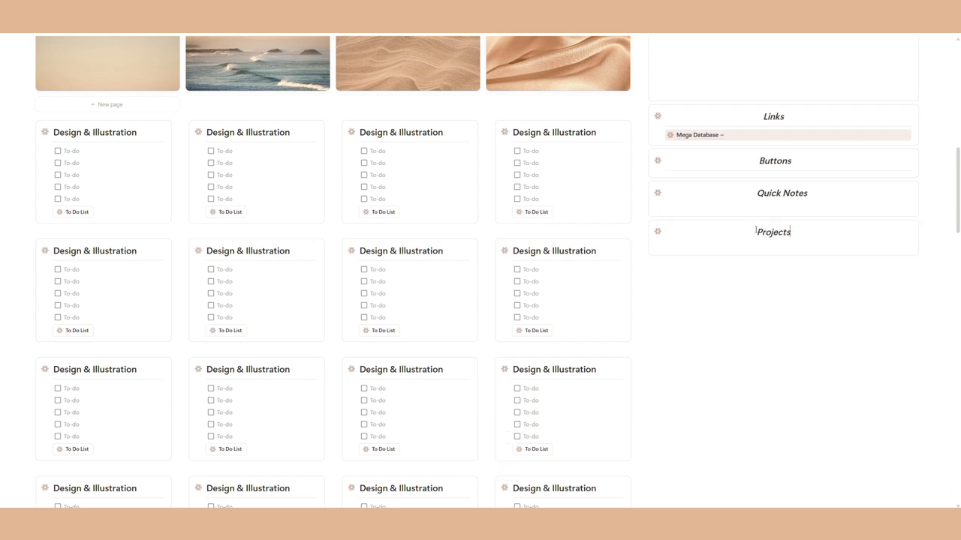
Step: Try to paste the copied Sub Tasks view link under the Projects heading
{"action": "right_click", "coordinate": [679, 247]}
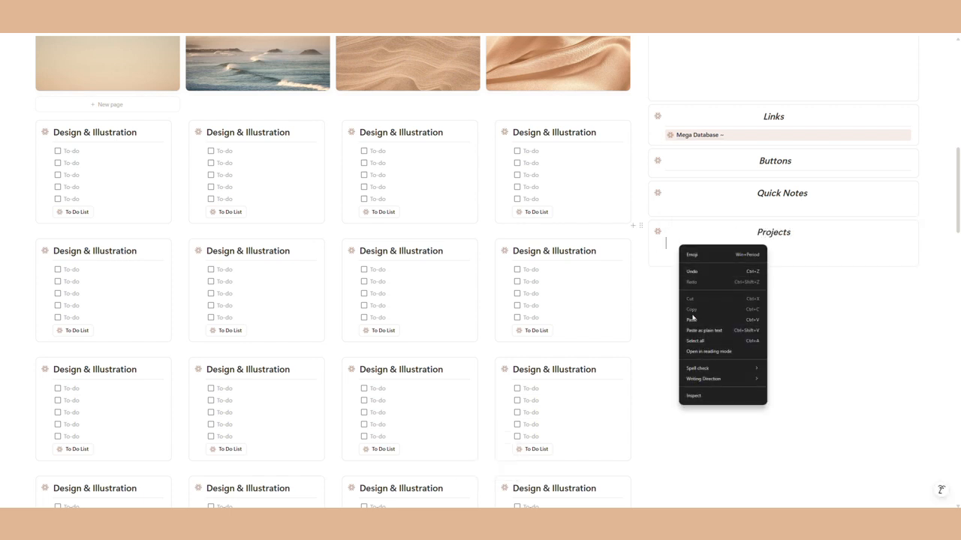
{"action": "left_click", "coordinate": [694, 319]}
{"action": "left_click", "coordinate": [691, 323]}
{"action": "left_click_drag", "start_coordinate": [690, 323], "coordinate": [666, 243]}
{"action": "key", "text": "BackSpace"}
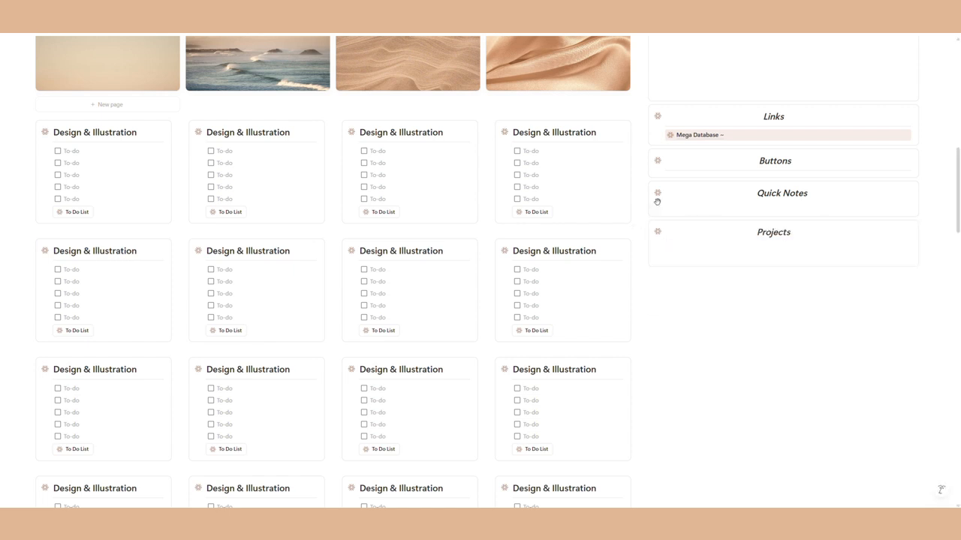
Step: Move the Quick Notes callout below the Design & Illustration cards and delete the empty lines above it
{"action": "left_click_drag", "start_coordinate": [640, 188], "coordinate": [212, 370]}
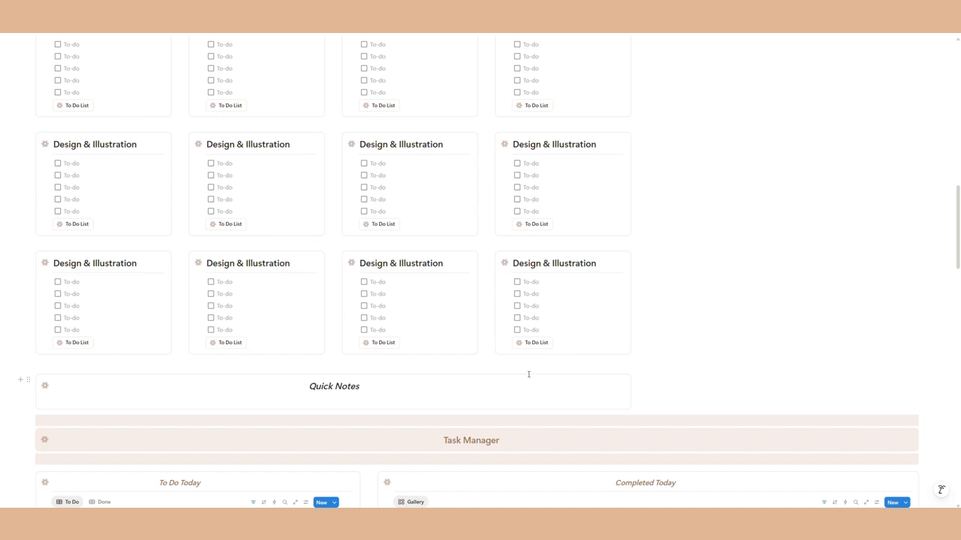
{"action": "left_click", "coordinate": [347, 361]}
{"action": "key", "text": "BackSpace"}
{"action": "left_click", "coordinate": [500, 363]}
{"action": "key", "text": "BackSpace"}
{"action": "left_click", "coordinate": [156, 358]}
{"action": "key", "text": "BackSpace"}
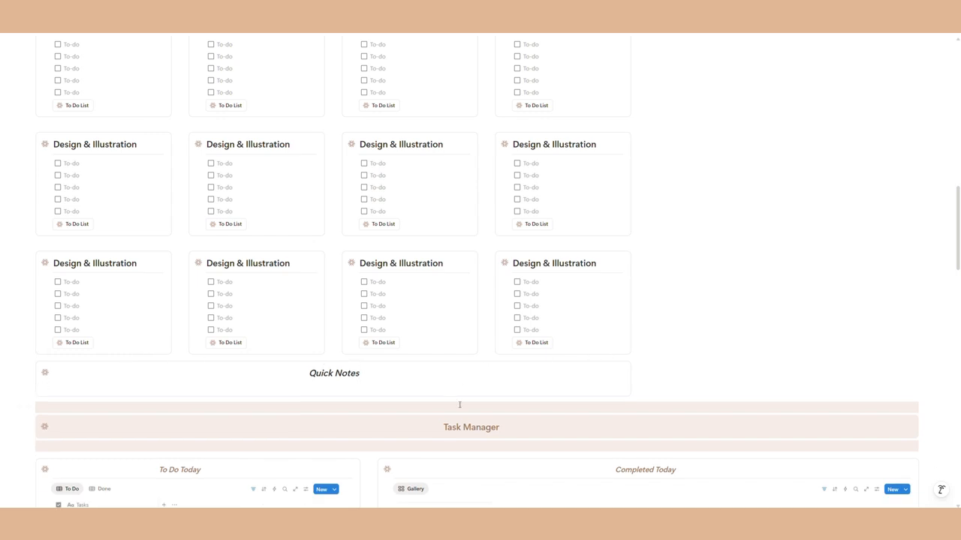
Step: Enlarge the Quick Notes callout with extra blank lines under its heading
{"action": "left_click", "coordinate": [451, 391]}
{"action": "key", "text": "Return"}
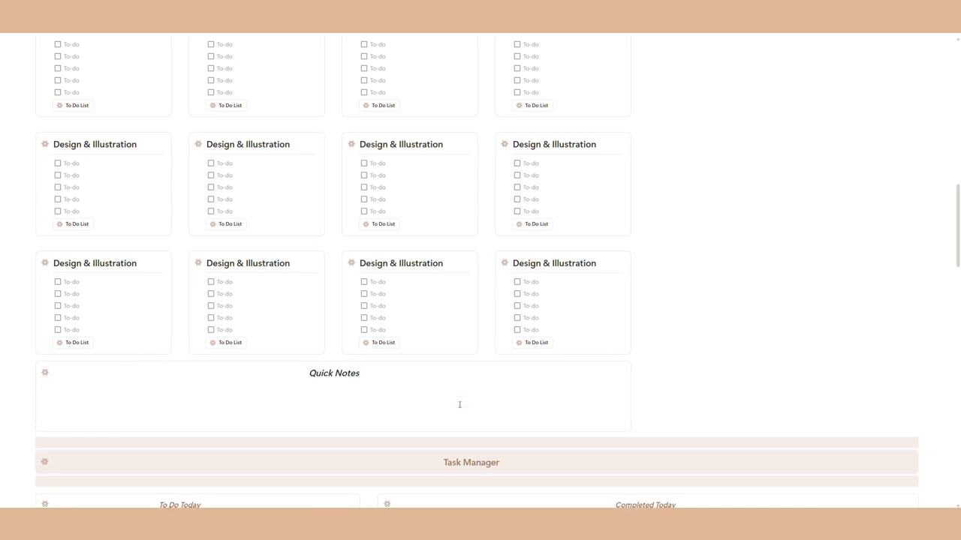
Step: Move the Projects callout directly above the Links callout and select its blank line
{"action": "scroll", "coordinate": [933, 313], "scroll_direction": "up", "scroll_amount": 5}
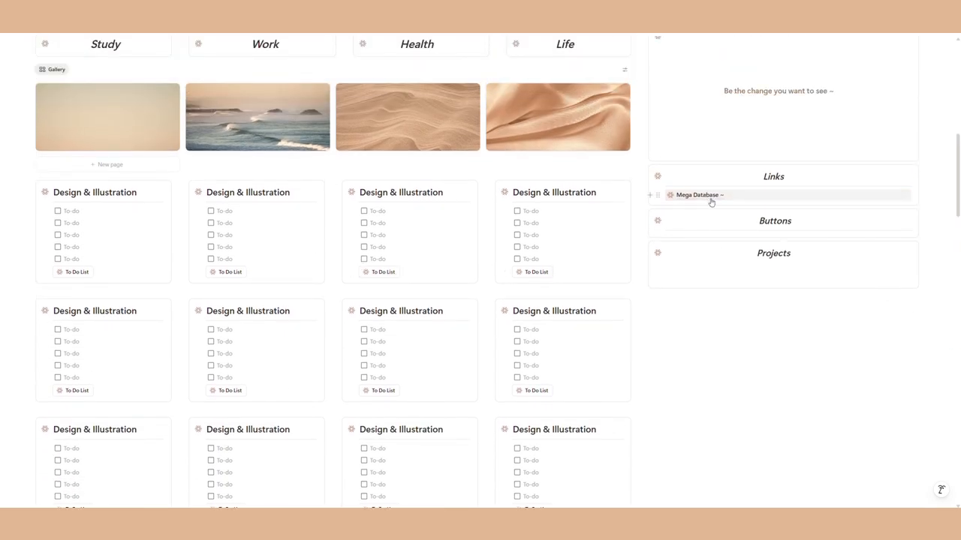
{"action": "scroll", "coordinate": [707, 201], "scroll_direction": "up", "scroll_amount": 1}
{"action": "left_click_drag", "start_coordinate": [640, 285], "coordinate": [674, 201]}
{"action": "left_click", "coordinate": [787, 233]}
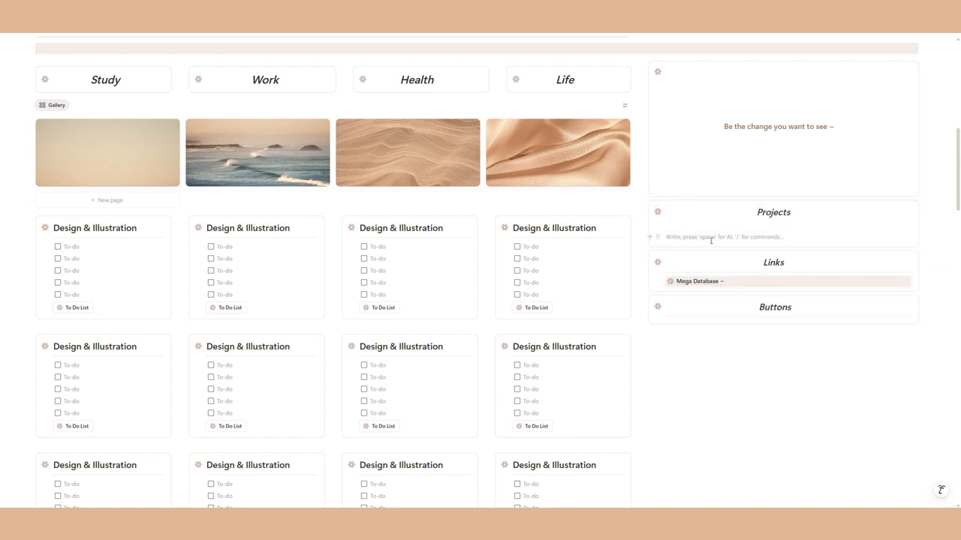
Step: Open Clean the Car from To Do Today, copy the link to its Sub Tasks view, and close the page
{"action": "scroll", "coordinate": [664, 265], "scroll_direction": "down", "scroll_amount": 10}
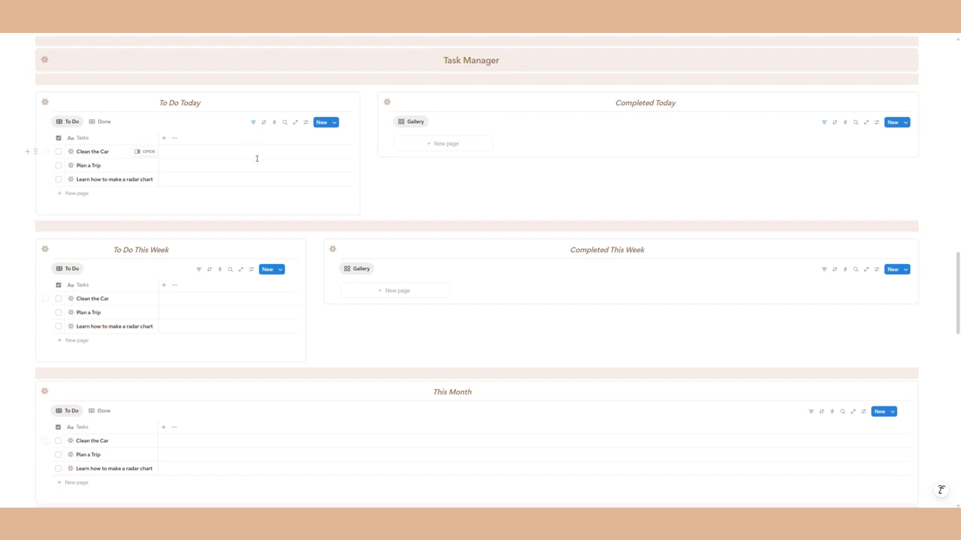
{"action": "left_click", "coordinate": [146, 151]}
{"action": "left_click", "coordinate": [625, 314]}
{"action": "left_click", "coordinate": [657, 333]}
{"action": "left_click", "coordinate": [561, 33]}
{"action": "scroll", "coordinate": [778, 183], "scroll_direction": "up", "scroll_amount": 10}
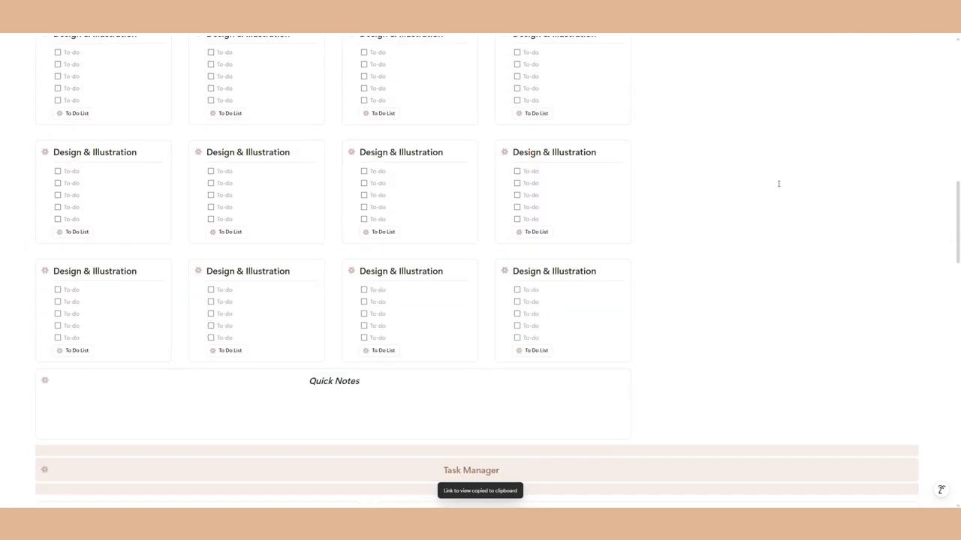
Step: Try pasting the newly copied Sub Tasks view link inside the Projects callout
{"action": "right_click", "coordinate": [755, 171]}
{"action": "left_click", "coordinate": [788, 246]}
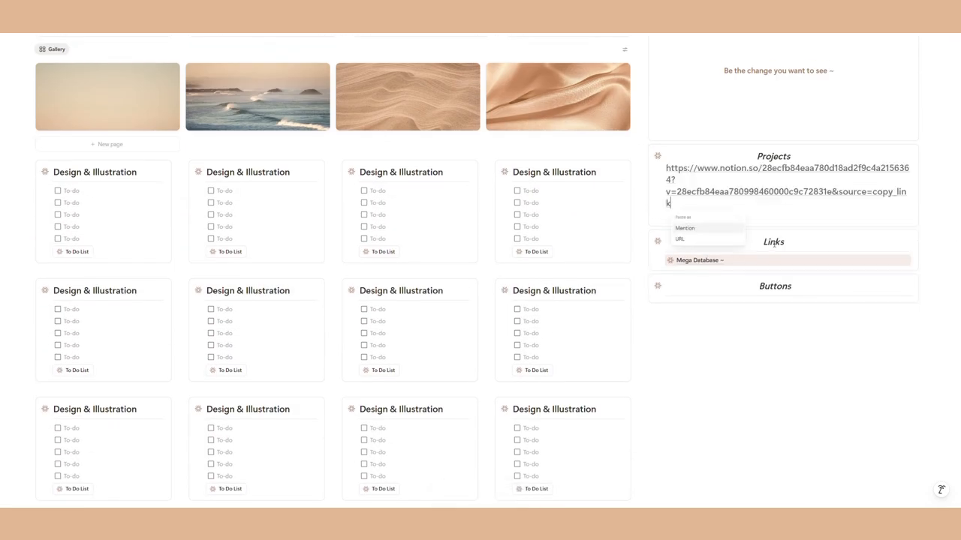
{"action": "left_click", "coordinate": [680, 320]}
{"action": "right_click", "coordinate": [674, 329]}
{"action": "left_click", "coordinate": [833, 333]}
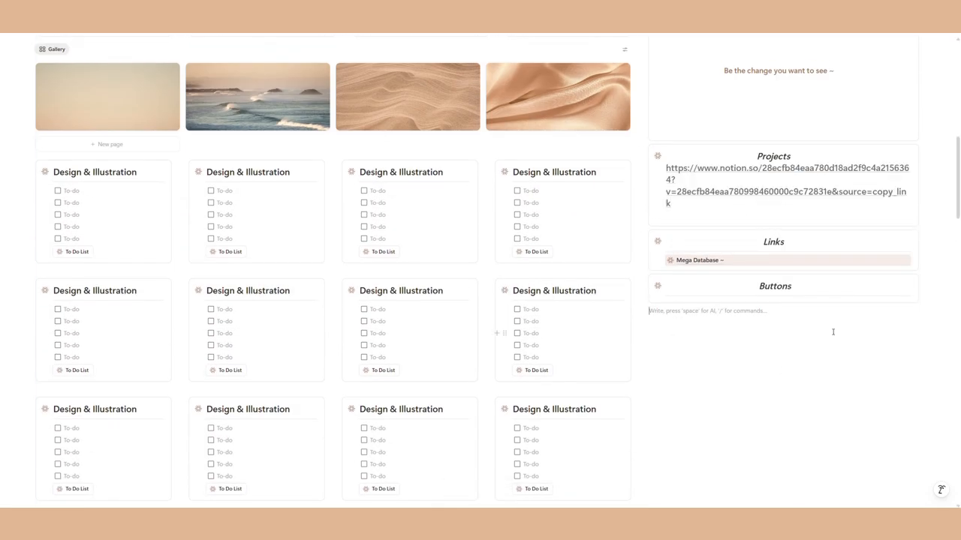
Step: Paste the Sub Tasks link as a linked database view below the Buttons callout and delete the URL from the Projects callout
{"action": "right_click", "coordinate": [692, 312]}
{"action": "left_click", "coordinate": [706, 388]}
{"action": "left_click", "coordinate": [828, 357]}
{"action": "left_click", "coordinate": [696, 206]}
{"action": "left_click_drag", "start_coordinate": [695, 204], "coordinate": [668, 172]}
{"action": "key", "text": "BackSpace"}
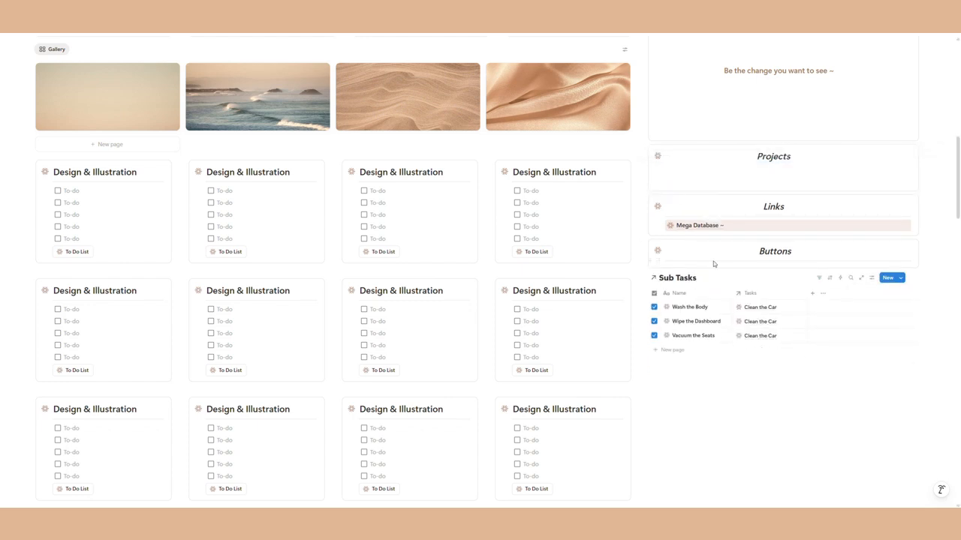
Step: Change the linked Sub Tasks view to a Gallery layout with card preview set to None
{"action": "left_click", "coordinate": [872, 278]}
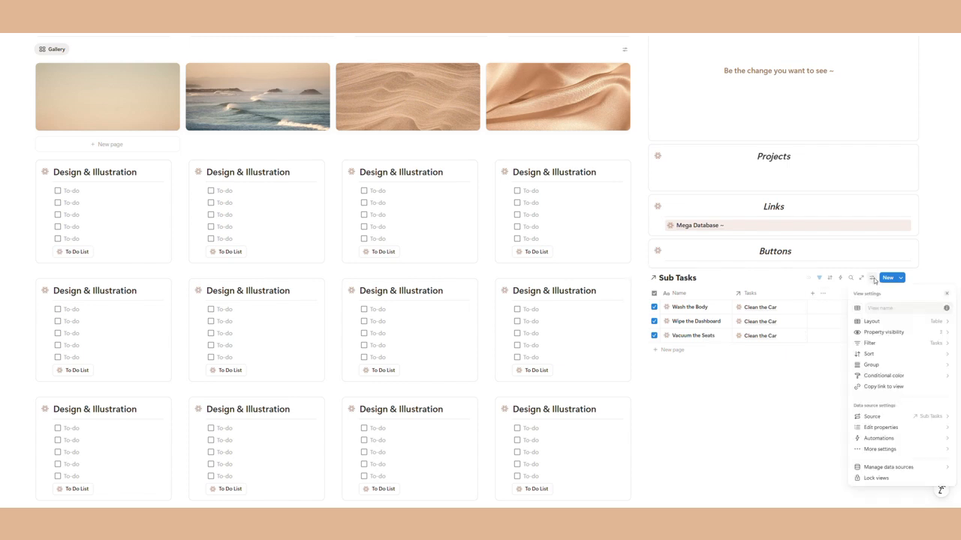
{"action": "left_click", "coordinate": [879, 322]}
{"action": "left_click", "coordinate": [936, 339]}
{"action": "left_click", "coordinate": [928, 395]}
{"action": "left_click", "coordinate": [788, 400]}
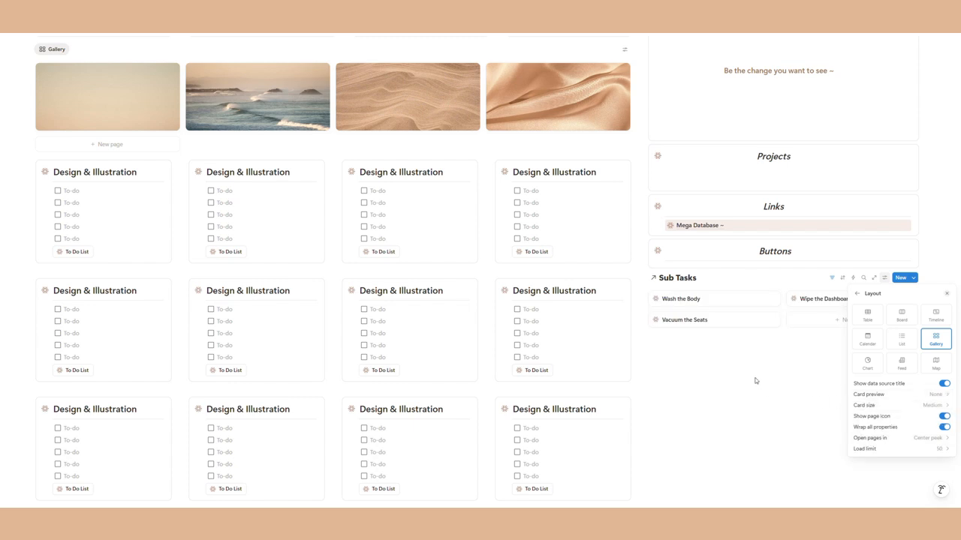
Step: Show the Checkbox property on the Sub Tasks gallery cards
{"action": "left_click", "coordinate": [857, 293]}
{"action": "left_click", "coordinate": [896, 334]}
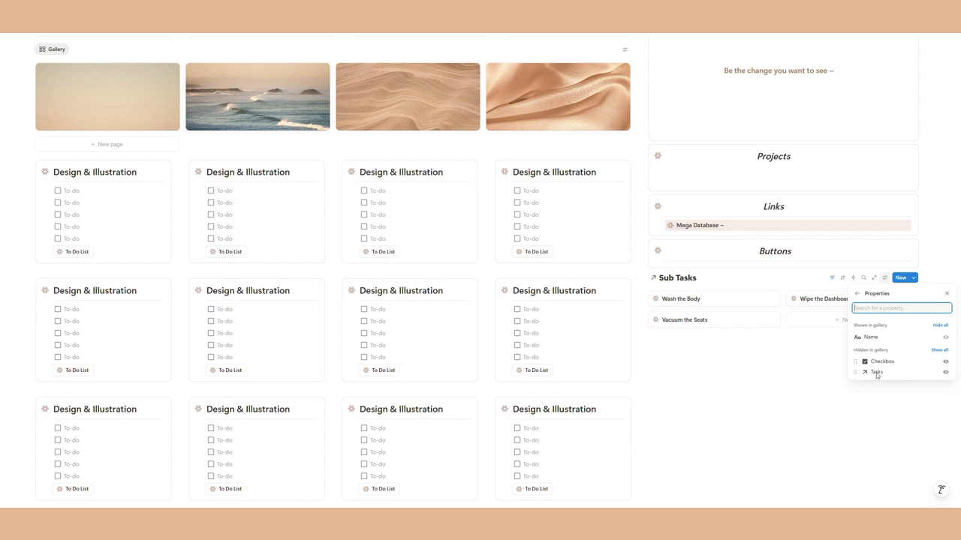
{"action": "left_click", "coordinate": [945, 362]}
{"action": "left_click", "coordinate": [774, 388]}
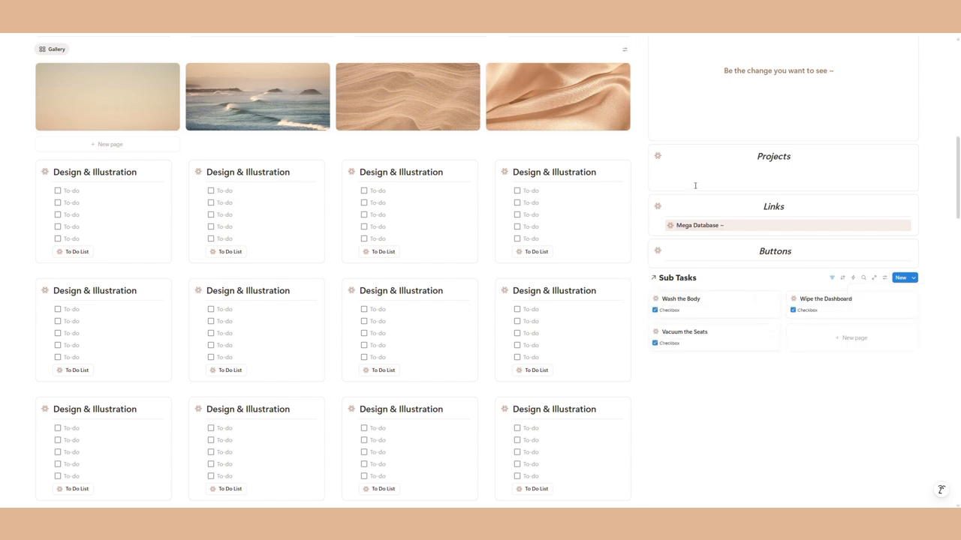
Step: Give the Projects callout a brown background
{"action": "left_click", "coordinate": [640, 150]}
{"action": "mouse_move", "coordinate": [616, 114]}
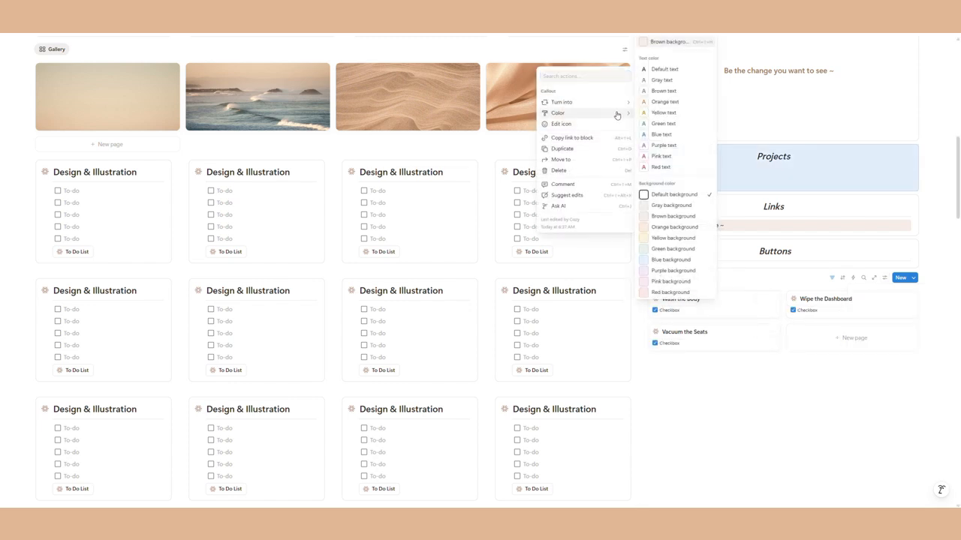
{"action": "left_click", "coordinate": [681, 216]}
{"action": "left_click", "coordinate": [744, 368]}
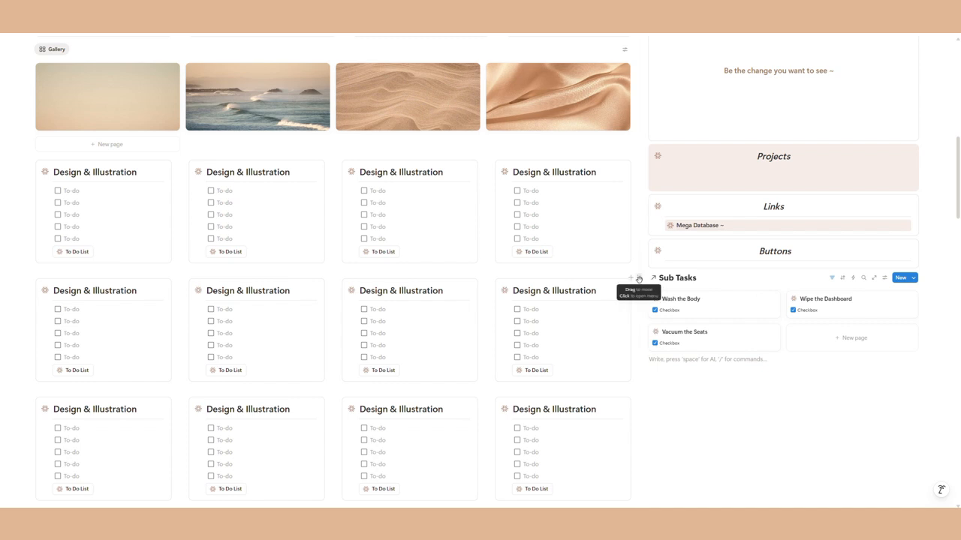
Step: Hide the Sub Tasks database title and move the gallery into the Projects callout
{"action": "left_click", "coordinate": [711, 278]}
{"action": "left_click", "coordinate": [711, 278]}
{"action": "left_click", "coordinate": [712, 280]}
{"action": "left_click", "coordinate": [744, 359]}
{"action": "left_click_drag", "start_coordinate": [641, 277], "coordinate": [684, 172]}
{"action": "left_click", "coordinate": [708, 359]}
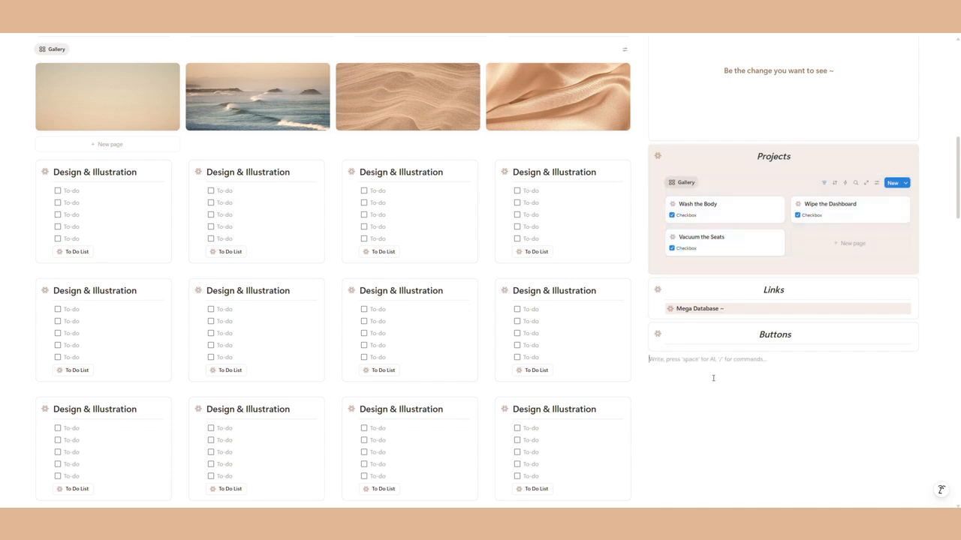
{"action": "scroll", "coordinate": [713, 371], "scroll_direction": "down", "scroll_amount": 5}
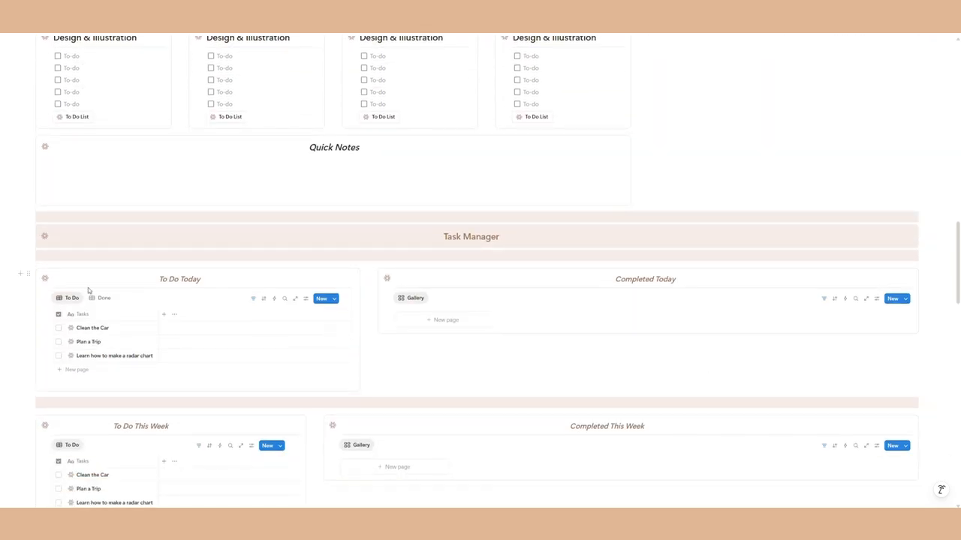
{"action": "left_click", "coordinate": [44, 298]}
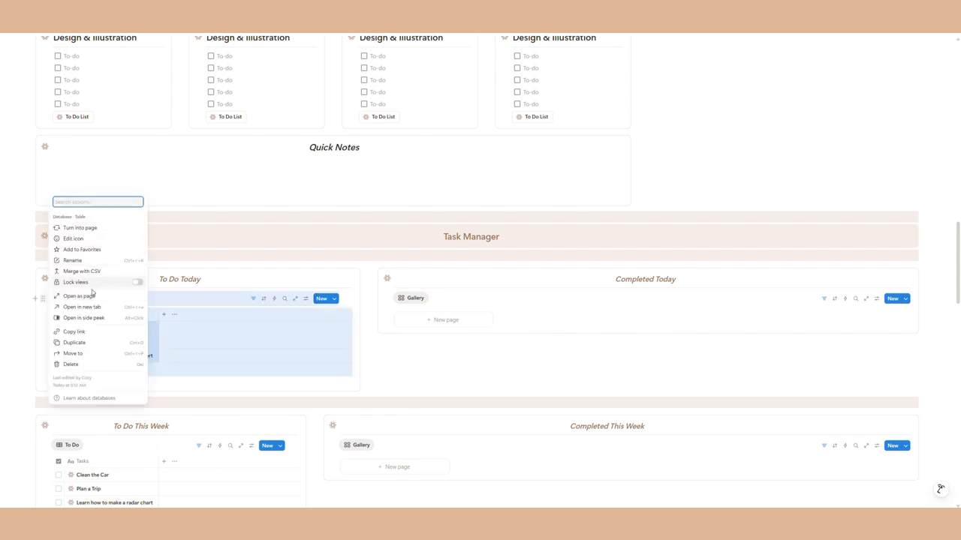
{"action": "left_click", "coordinate": [432, 359]}
{"action": "left_click", "coordinate": [421, 377]}
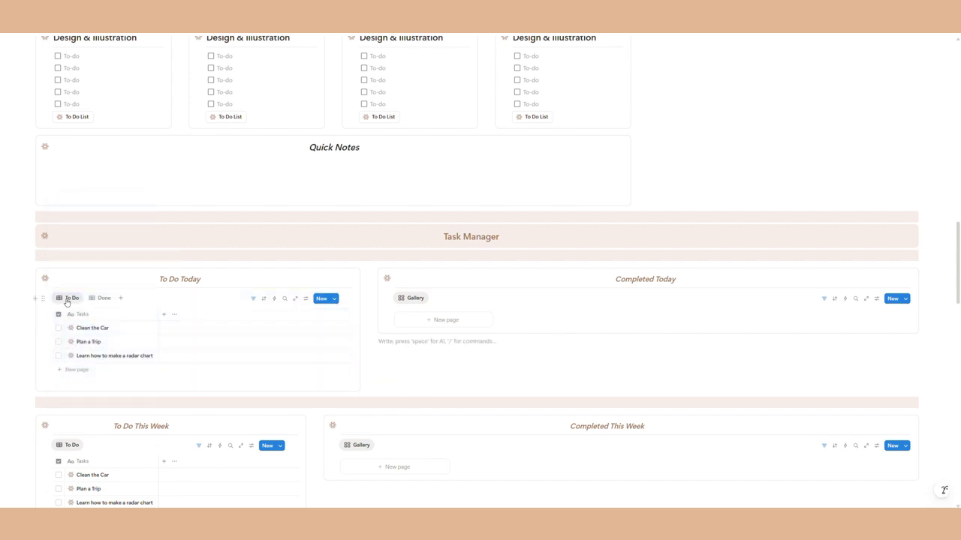
Step: Copy the link to the To Do view under To Do Today and paste it as a linked Tasks database below the Buttons callout
{"action": "left_click", "coordinate": [70, 298]}
{"action": "left_click", "coordinate": [87, 346]}
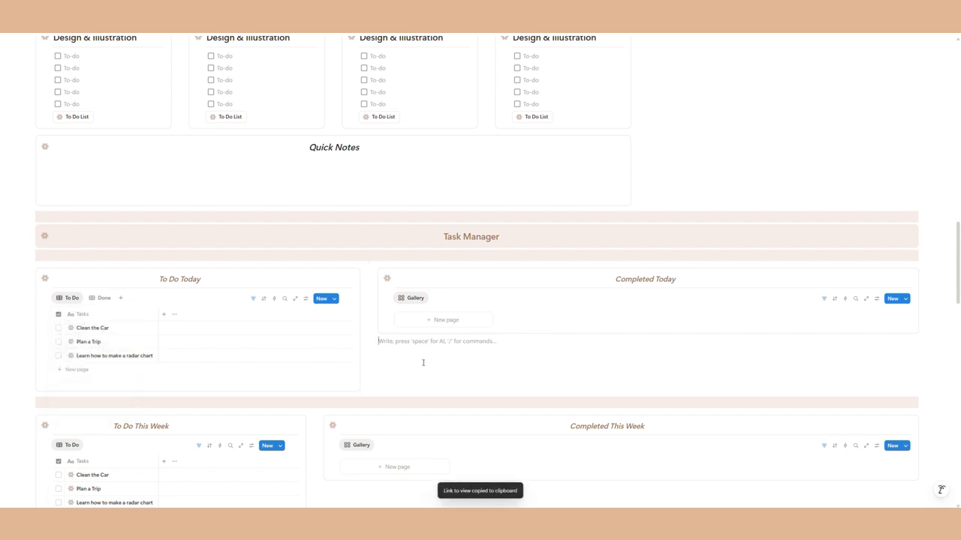
{"action": "scroll", "coordinate": [645, 298], "scroll_direction": "up", "scroll_amount": 5}
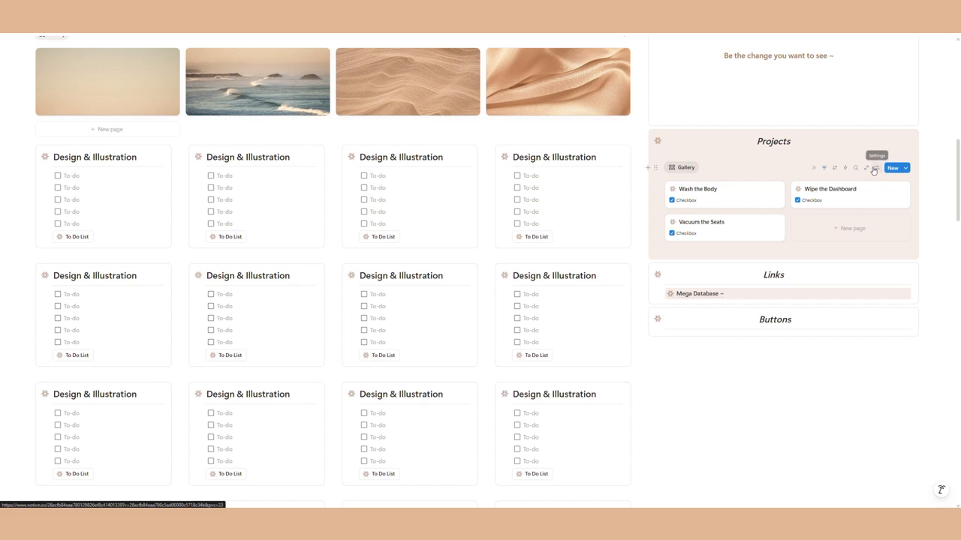
{"action": "right_click", "coordinate": [699, 359]}
{"action": "right_click", "coordinate": [672, 343]}
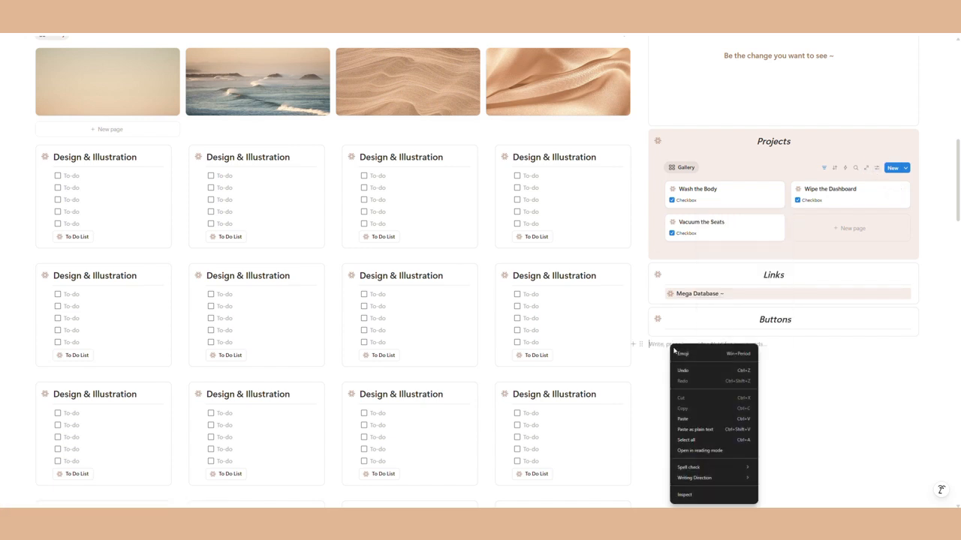
{"action": "left_click", "coordinate": [713, 418]}
{"action": "left_click", "coordinate": [829, 389]}
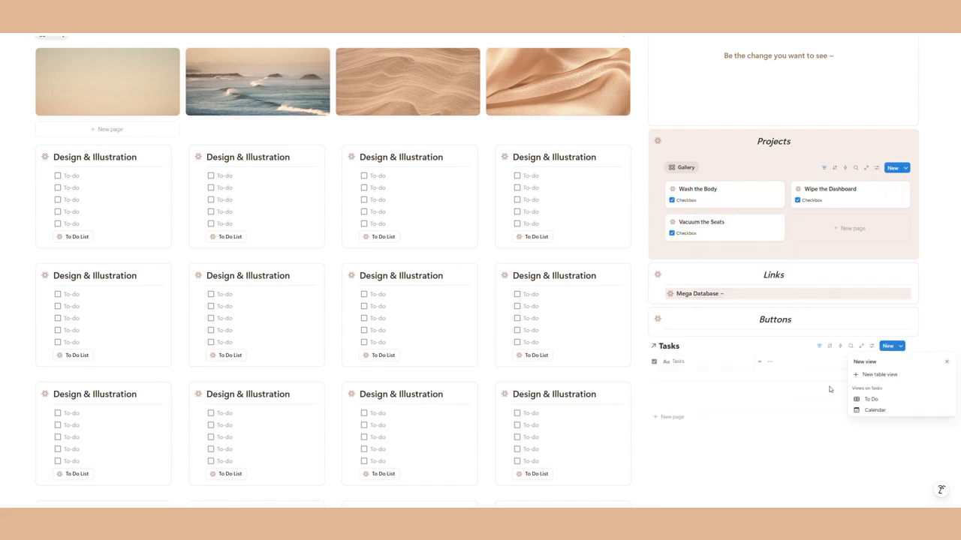
{"action": "left_click", "coordinate": [877, 352]}
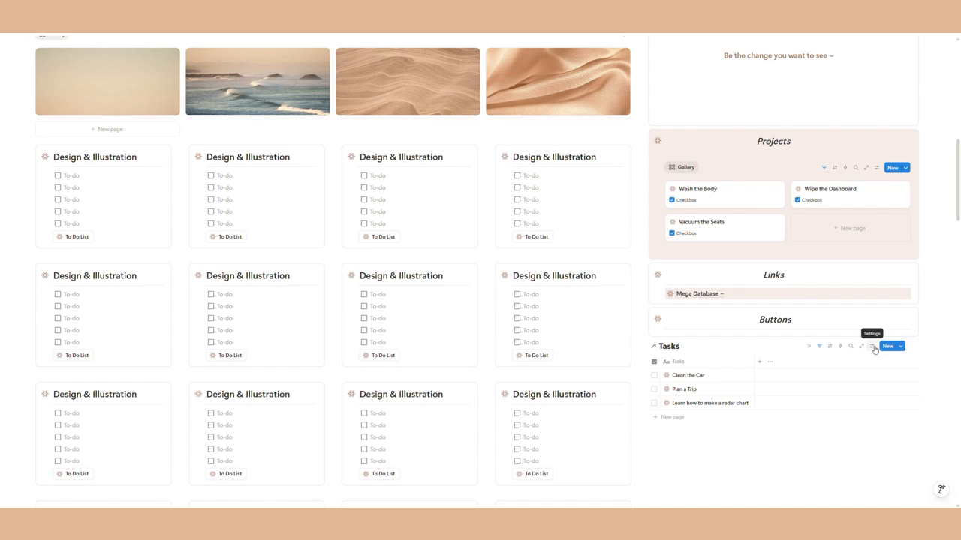
Step: Change the linked Tasks view to a Gallery layout with card preview set to None
{"action": "left_click", "coordinate": [873, 346]}
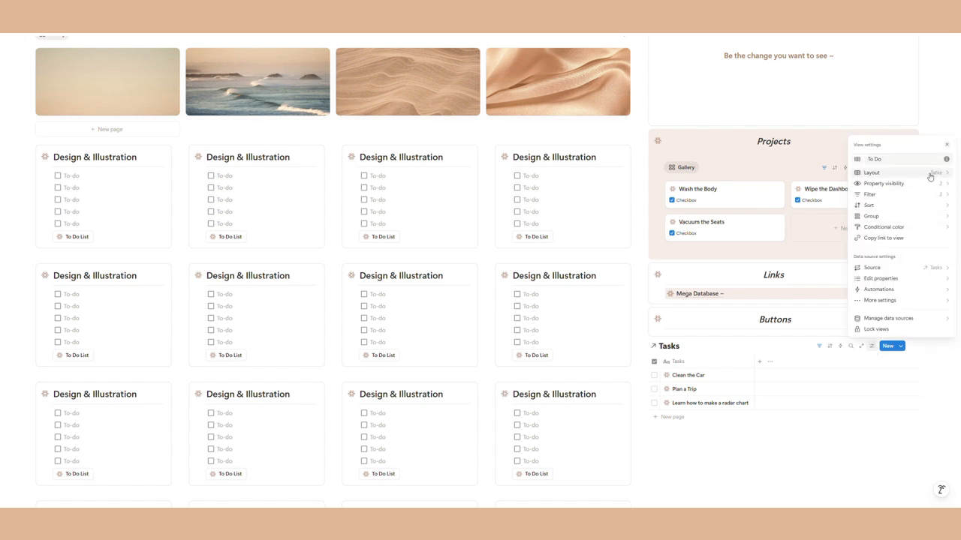
{"action": "left_click", "coordinate": [931, 174]}
{"action": "left_click", "coordinate": [936, 208]}
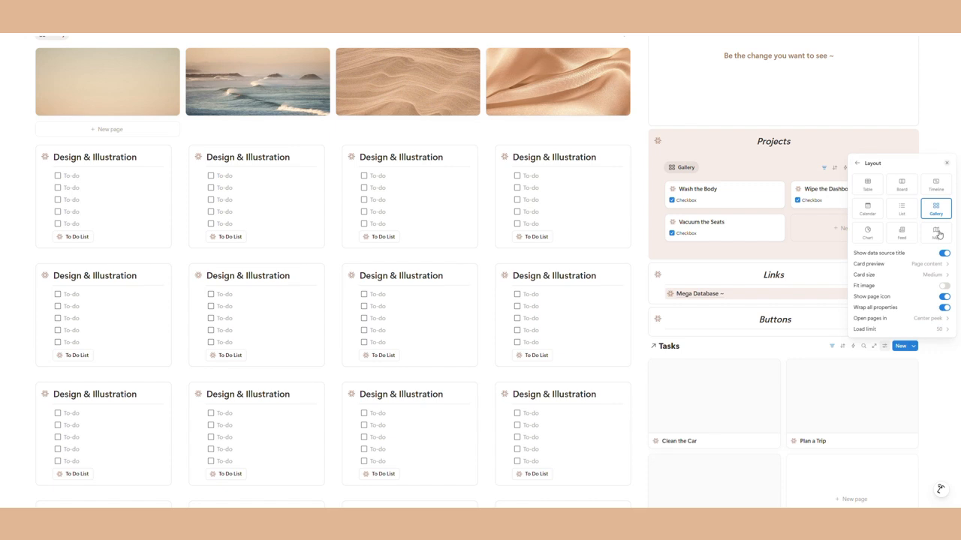
{"action": "left_click", "coordinate": [924, 263]}
{"action": "left_click", "coordinate": [895, 277]}
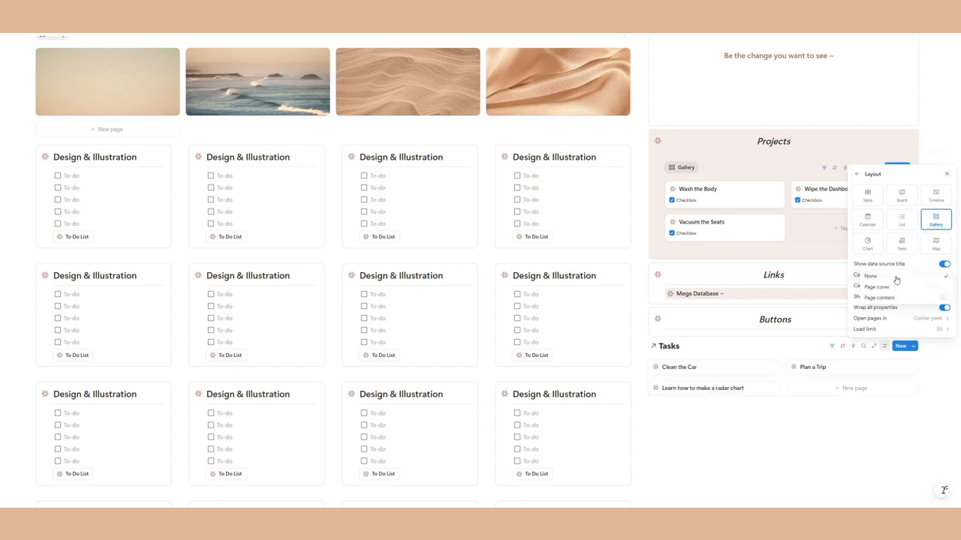
{"action": "left_click", "coordinate": [858, 174]}
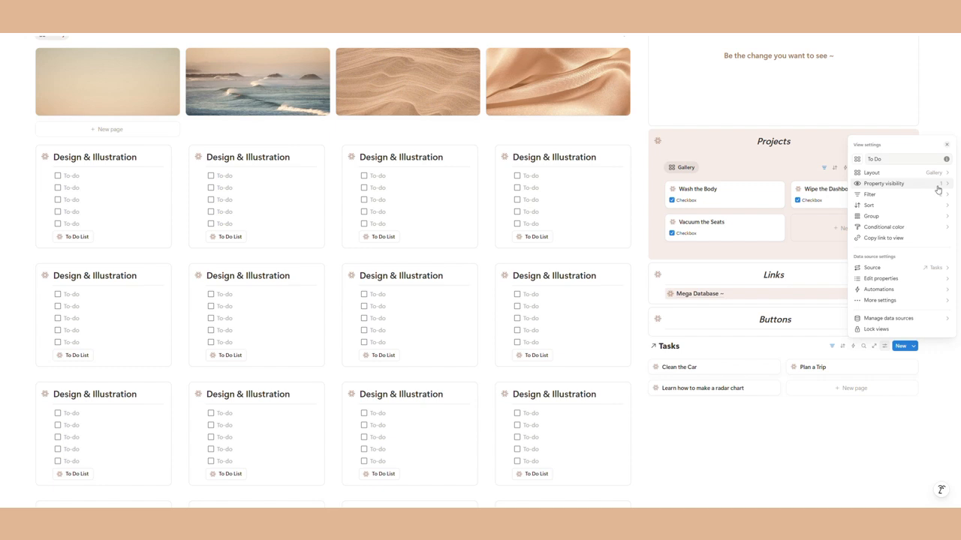
Step: Show the Bar and Ring properties on the Tasks gallery cards
{"action": "left_click", "coordinate": [938, 187]}
{"action": "left_click", "coordinate": [945, 246]}
{"action": "left_click", "coordinate": [945, 287]}
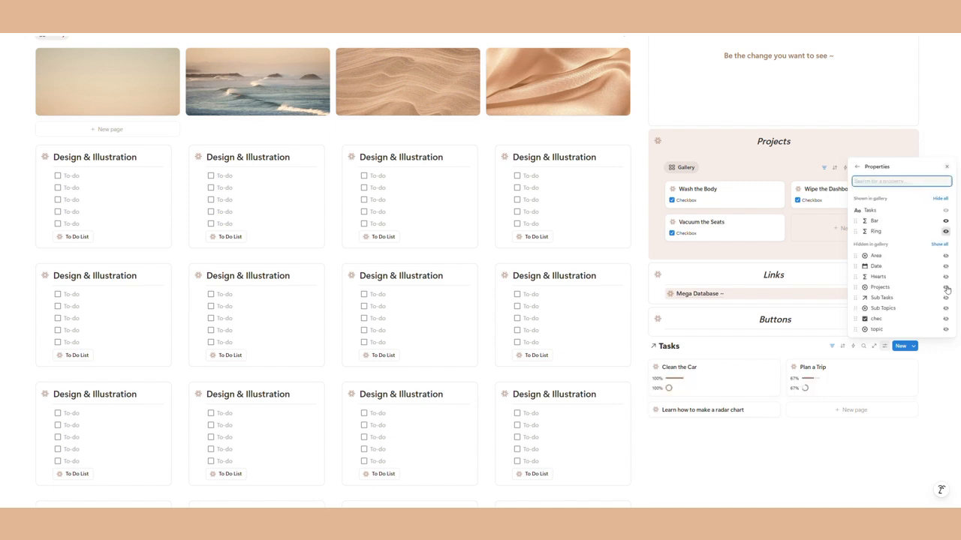
Step: Show the Hearts property on the Tasks gallery cards and move the gallery into the Projects callout above the sub-tasks gallery
{"action": "left_click", "coordinate": [946, 276]}
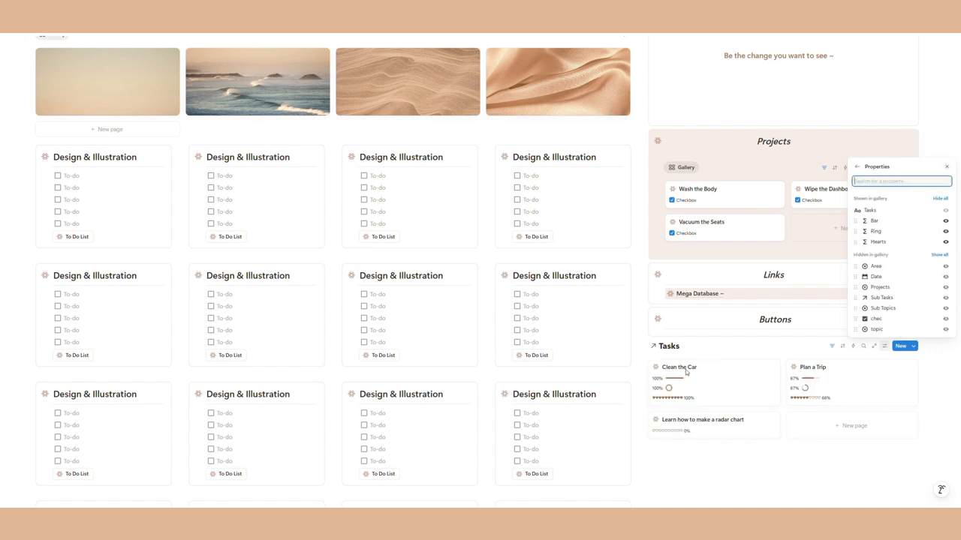
{"action": "left_click", "coordinate": [692, 345]}
{"action": "left_click", "coordinate": [694, 347]}
{"action": "left_click", "coordinate": [712, 427]}
{"action": "left_click_drag", "start_coordinate": [657, 346], "coordinate": [675, 165]}
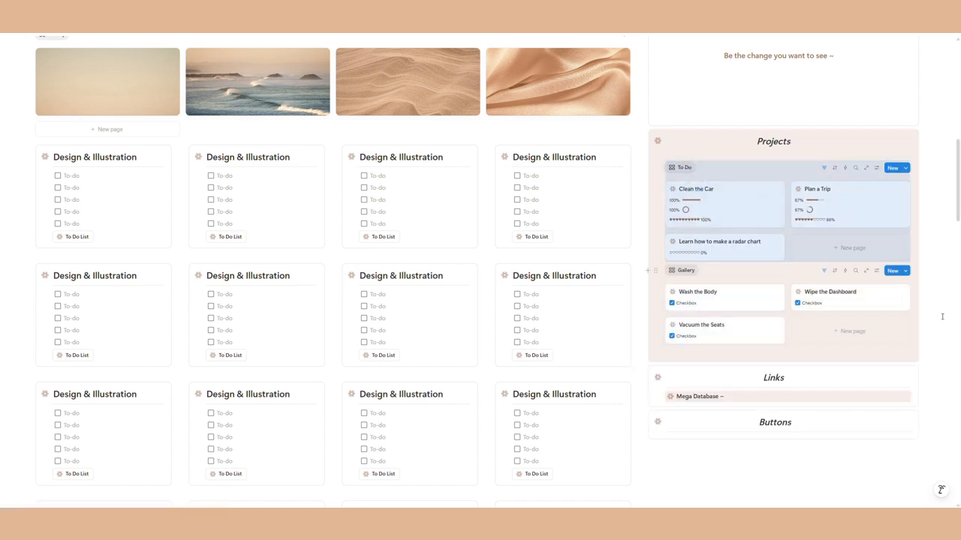
Step: Add a filter to the To Do gallery in Projects so that Tasks contains "clean"
{"action": "left_click", "coordinate": [825, 167]}
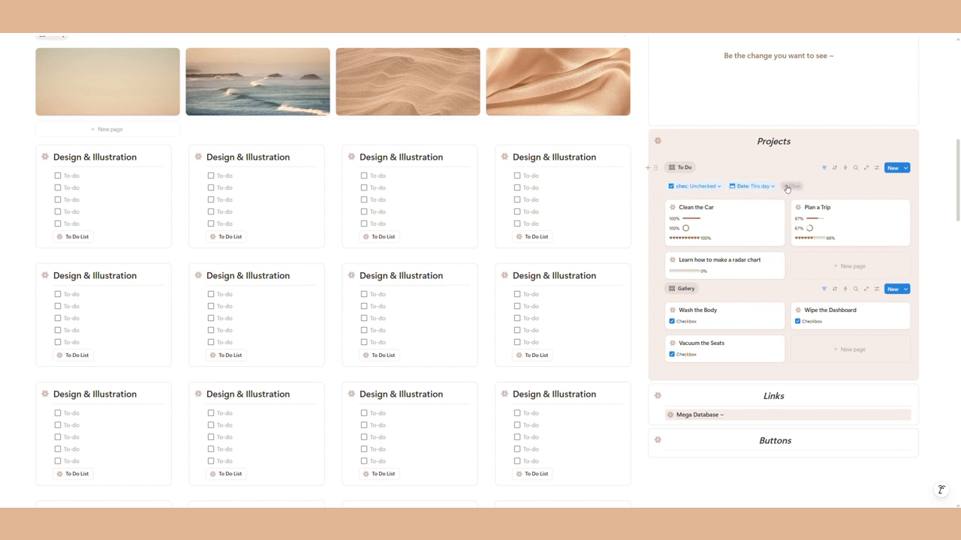
{"action": "left_click", "coordinate": [792, 186]}
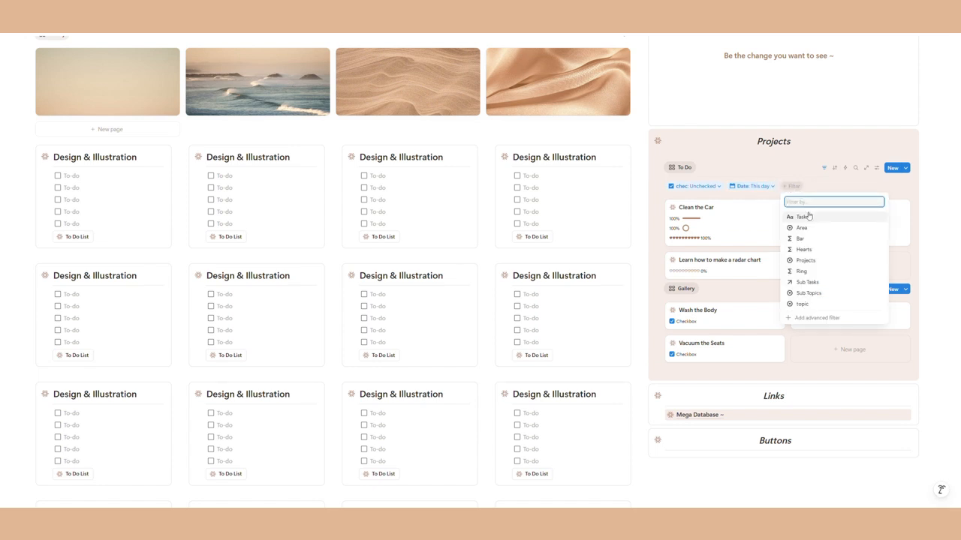
{"action": "left_click", "coordinate": [803, 217]}
{"action": "type", "text": "c"}
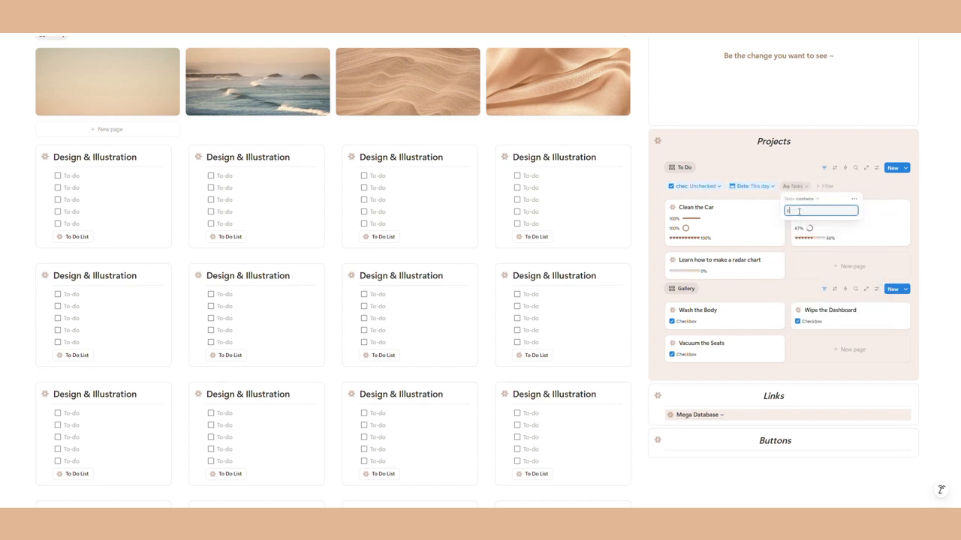
{"action": "type", "text": "lean"}
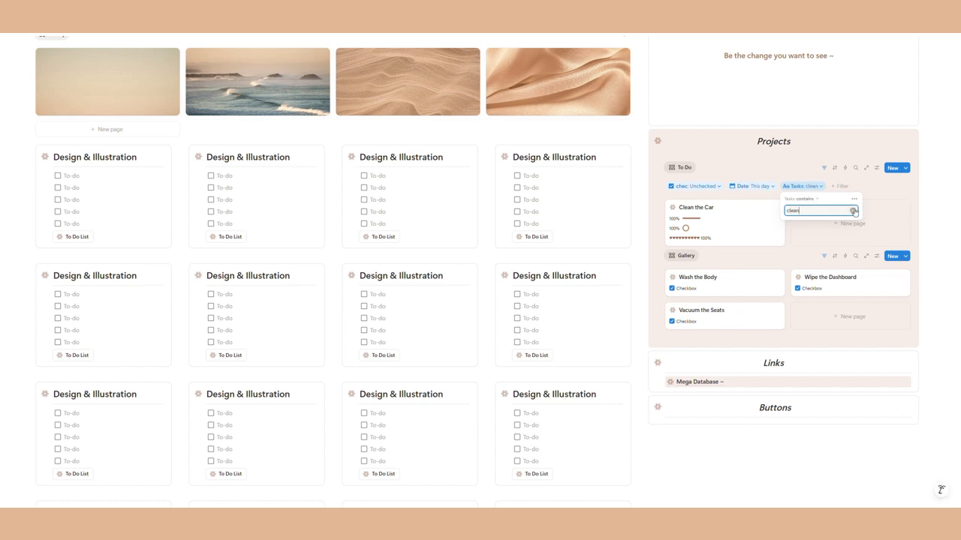
{"action": "left_click", "coordinate": [881, 189]}
{"action": "left_click", "coordinate": [823, 169]}
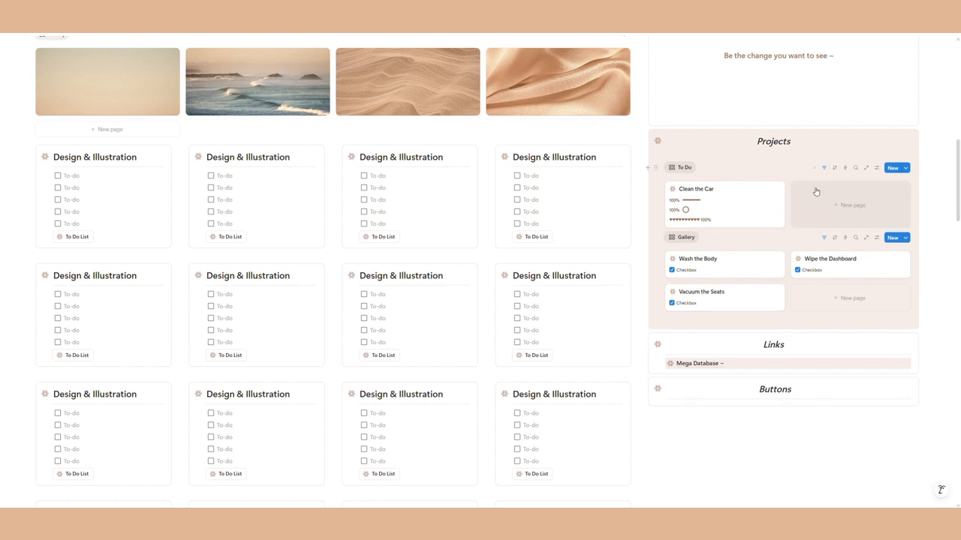
Step: Change the sub-tasks gallery in Projects to a board layout grouped by Checkbox
{"action": "left_click", "coordinate": [876, 237]}
{"action": "left_click", "coordinate": [893, 286]}
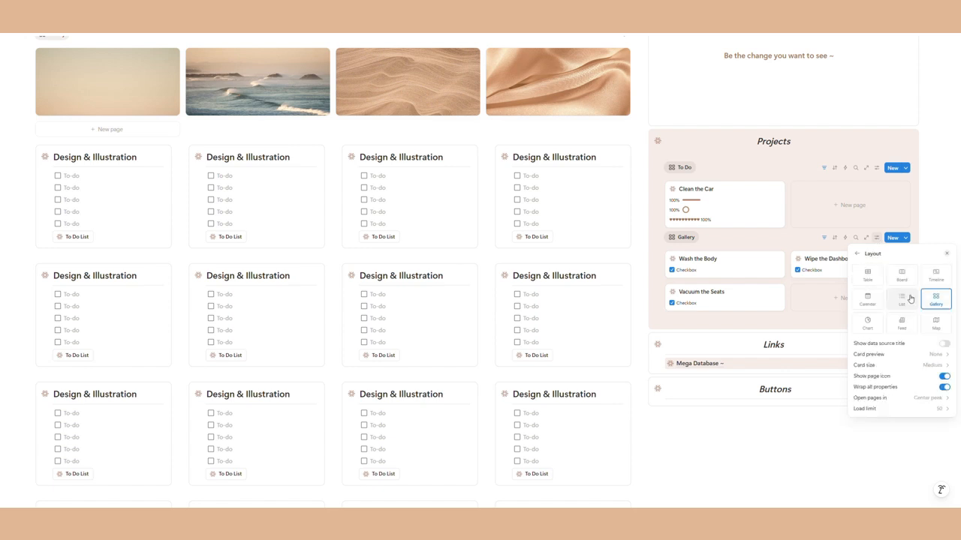
{"action": "left_click", "coordinate": [905, 276]}
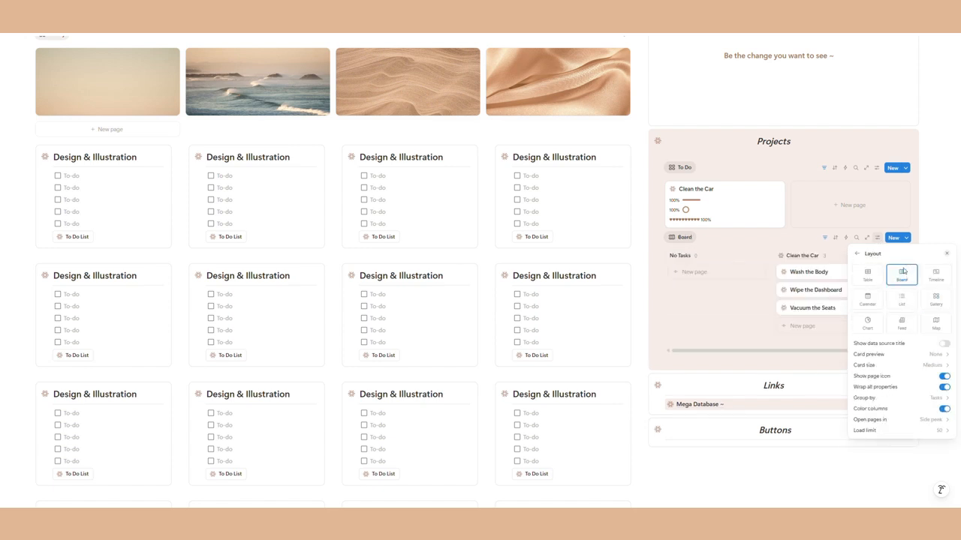
{"action": "left_click", "coordinate": [857, 254]}
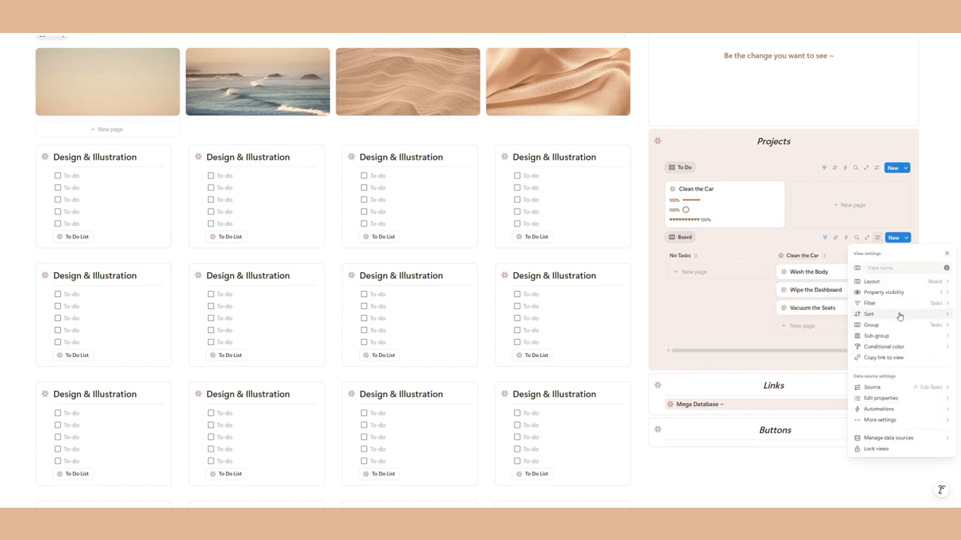
{"action": "left_click", "coordinate": [897, 325]}
{"action": "left_click", "coordinate": [909, 268]}
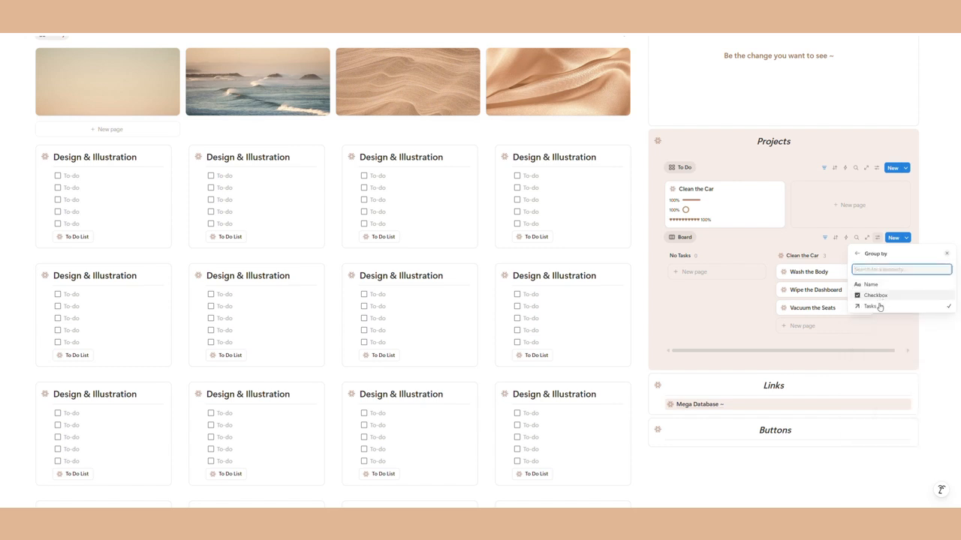
{"action": "left_click", "coordinate": [887, 299]}
{"action": "left_click", "coordinate": [661, 273]}
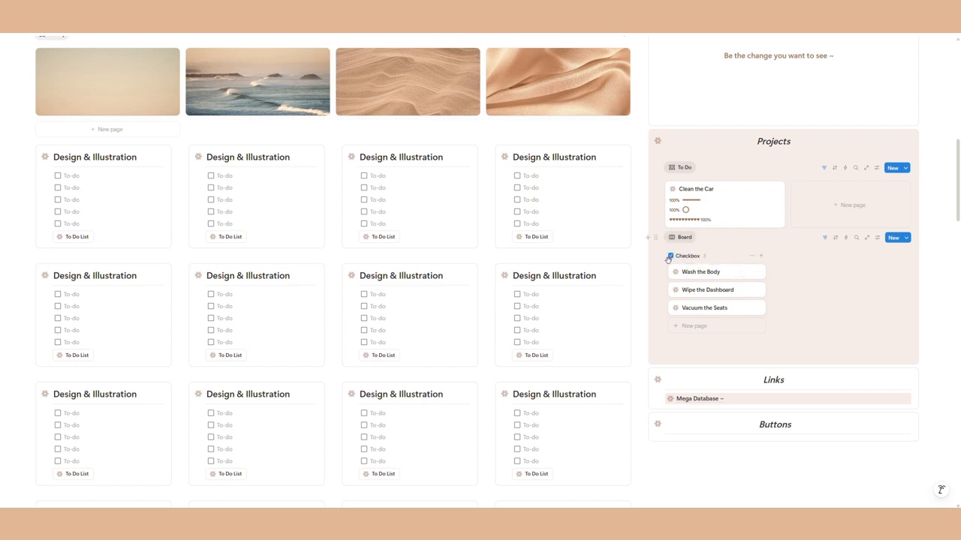
Step: Try grouping the sub-tasks board by Tasks
{"action": "left_click", "coordinate": [876, 237]}
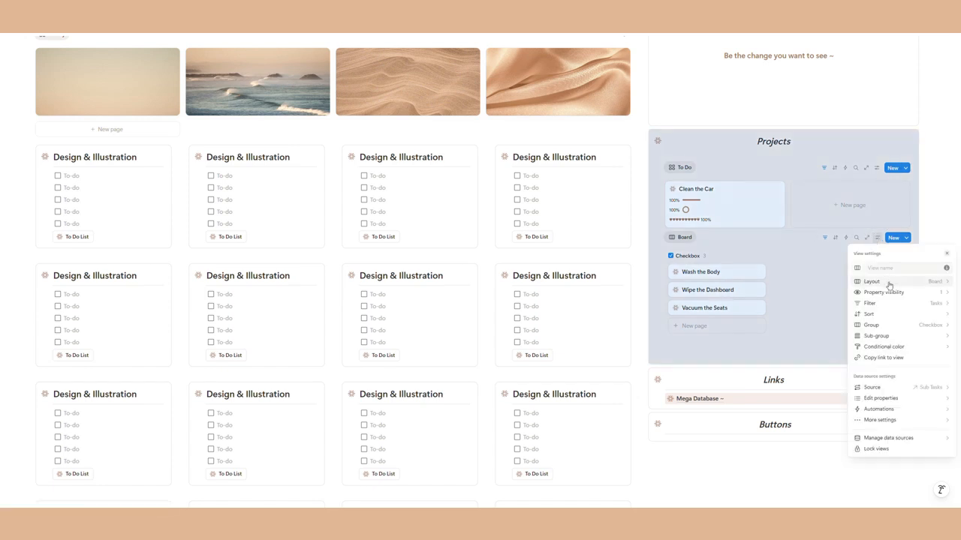
{"action": "left_click", "coordinate": [887, 282]}
{"action": "left_click", "coordinate": [858, 254]}
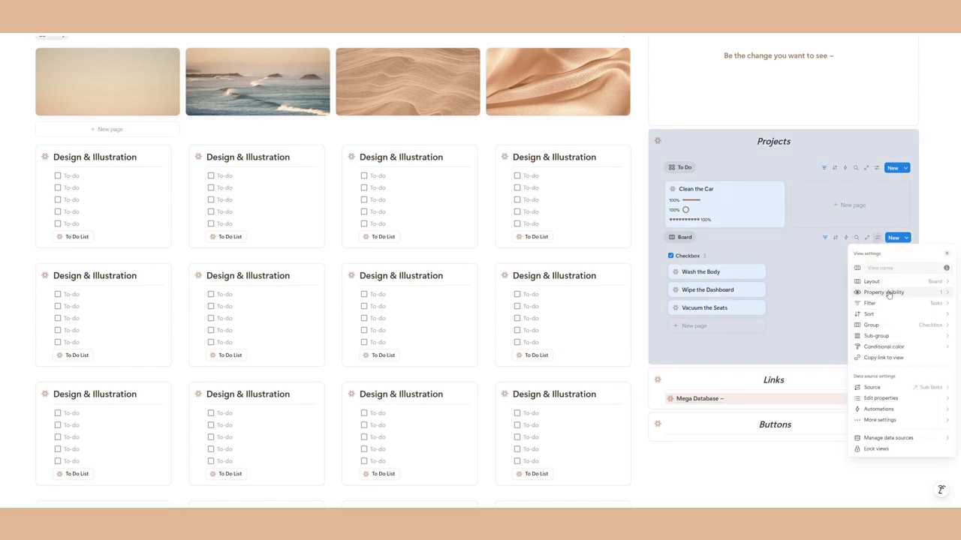
{"action": "left_click", "coordinate": [877, 325]}
{"action": "left_click", "coordinate": [939, 268]}
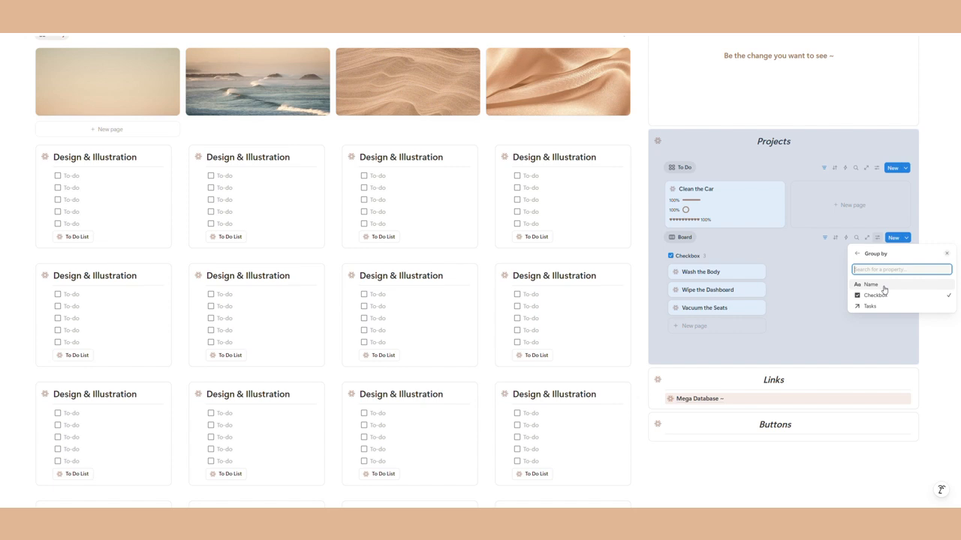
{"action": "left_click", "coordinate": [883, 306]}
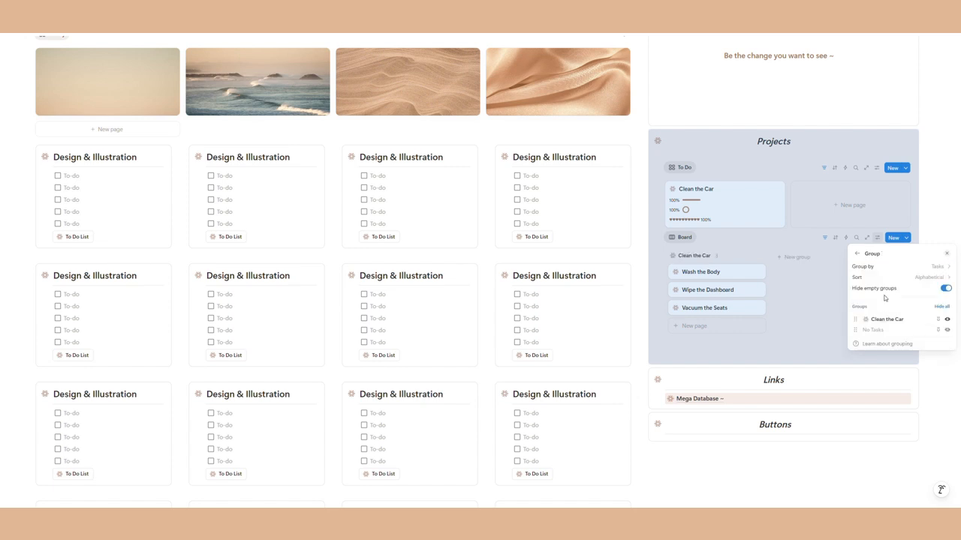
Step: Regroup the sub-tasks board by Checkbox and show its hidden unchecked group
{"action": "left_click", "coordinate": [935, 267]}
{"action": "left_click", "coordinate": [875, 294]}
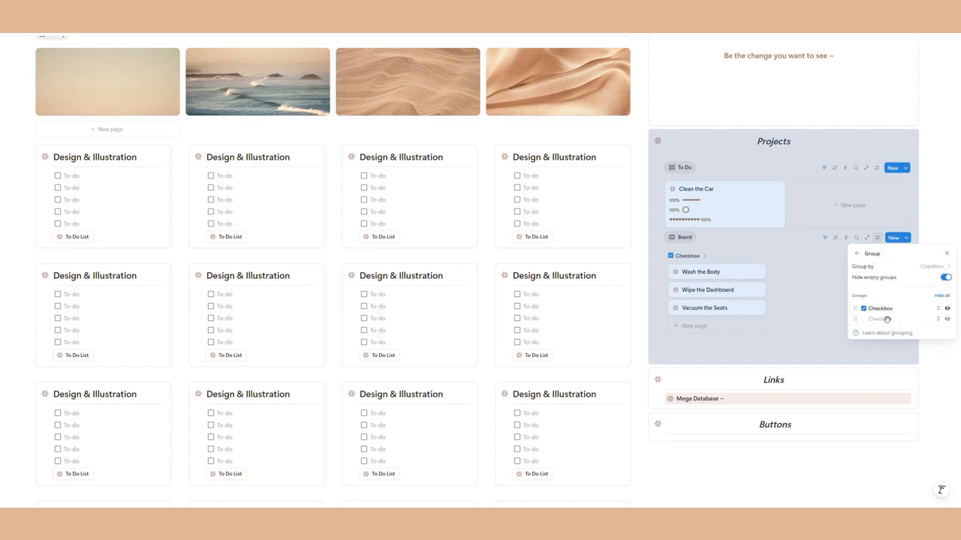
{"action": "left_click", "coordinate": [946, 319]}
{"action": "left_click", "coordinate": [932, 361]}
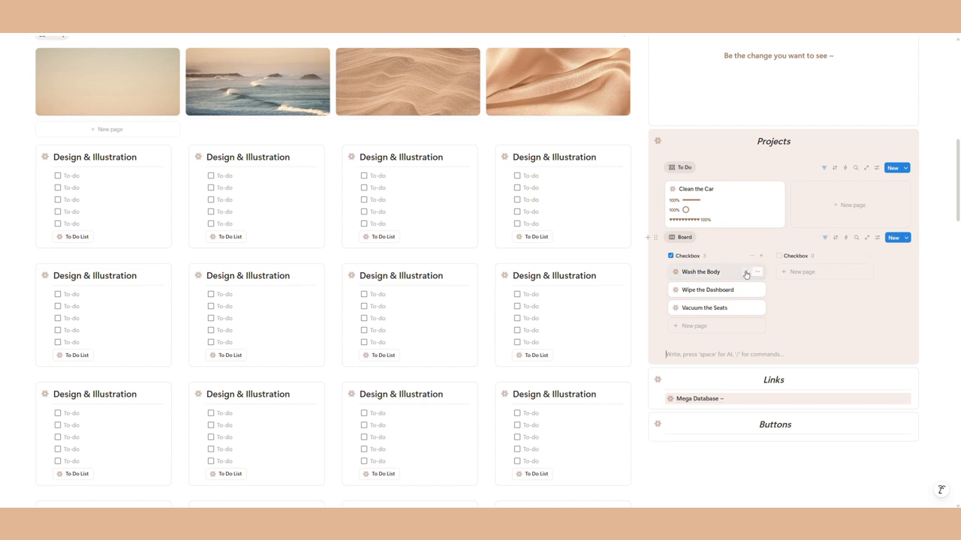
Step: Show the Checkbox property on the cards of the sub-tasks board
{"action": "left_click", "coordinate": [876, 239]}
{"action": "left_click", "coordinate": [883, 294]}
{"action": "left_click", "coordinate": [946, 322]}
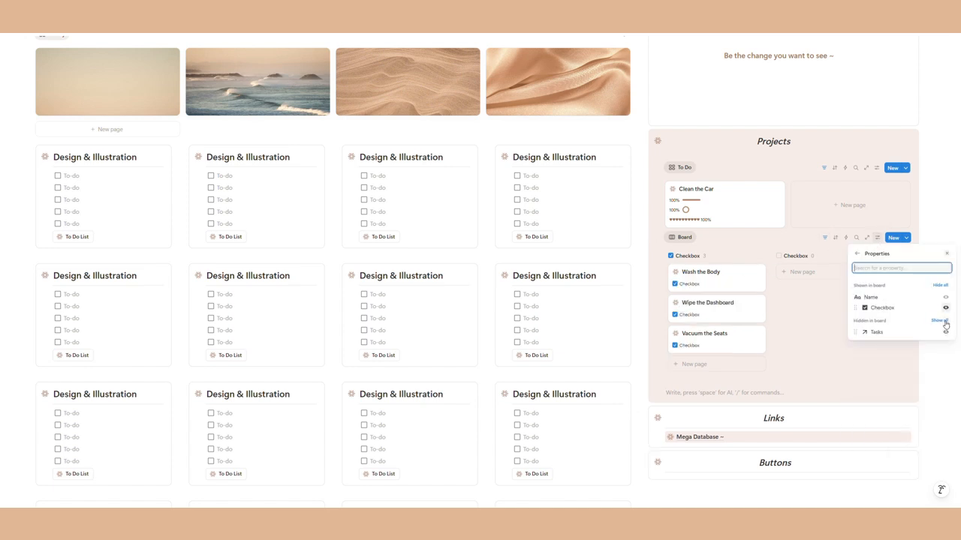
{"action": "left_click", "coordinate": [821, 280]}
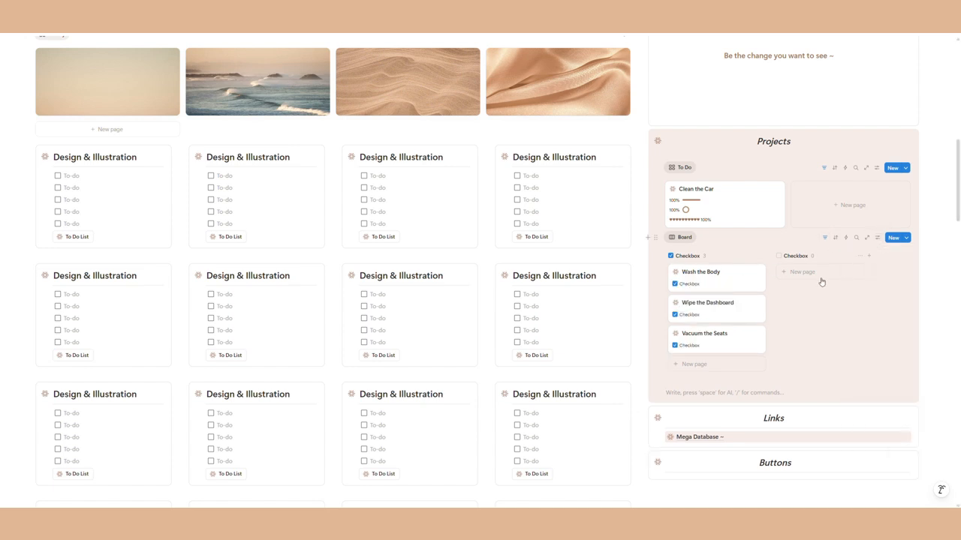
Step: Uncheck Vacuum the Seats and Wipe the Dashboard on the board, and recheck Vacuum the Seats
{"action": "left_click", "coordinate": [674, 345]}
{"action": "left_click", "coordinate": [674, 314]}
{"action": "left_click", "coordinate": [782, 315]}
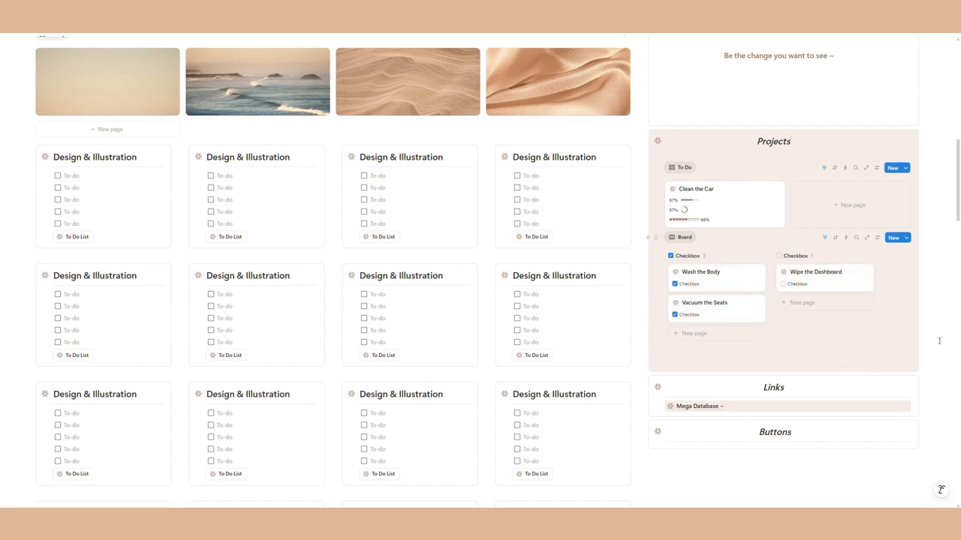
{"action": "left_click", "coordinate": [712, 363]}
Step: Show the chec property on the To Do gallery cards in the Projects callout
{"action": "scroll", "coordinate": [711, 363], "scroll_direction": "down", "scroll_amount": 10}
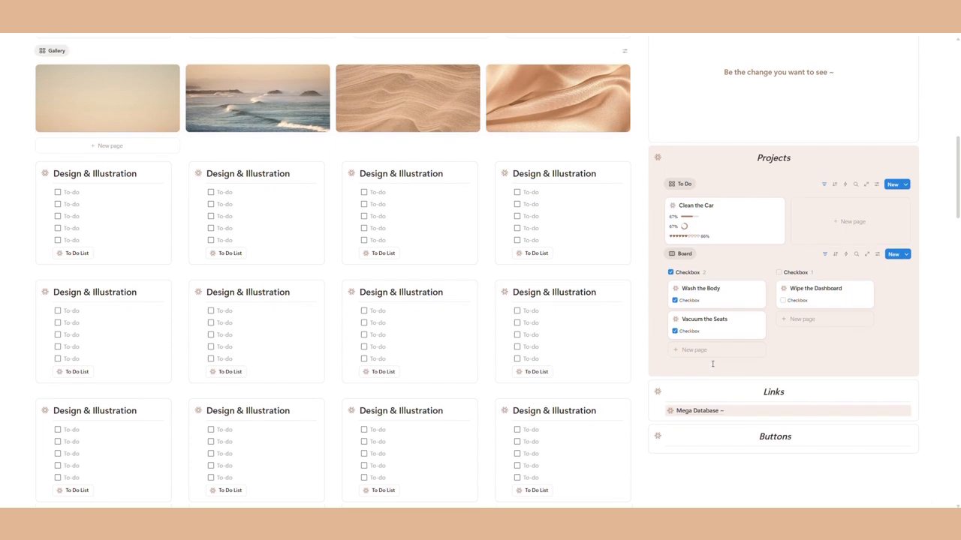
{"action": "scroll", "coordinate": [713, 359], "scroll_direction": "down", "scroll_amount": 4}
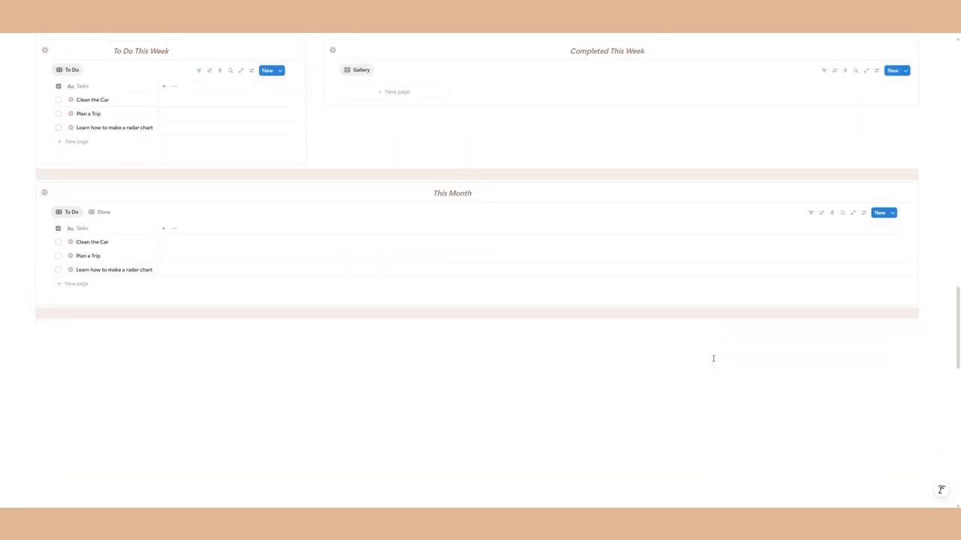
{"action": "scroll", "coordinate": [151, 325], "scroll_direction": "up", "scroll_amount": 2}
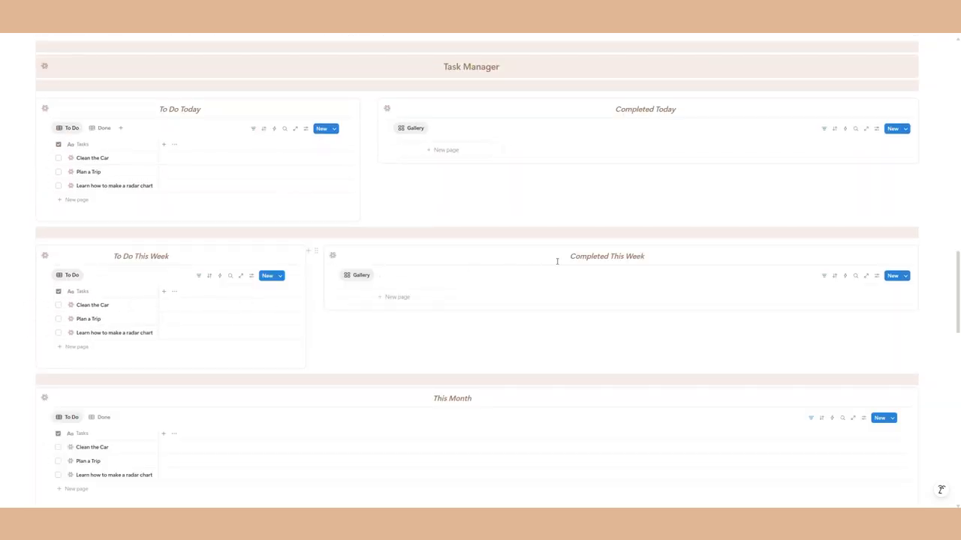
{"action": "scroll", "coordinate": [410, 305], "scroll_direction": "up", "scroll_amount": 10}
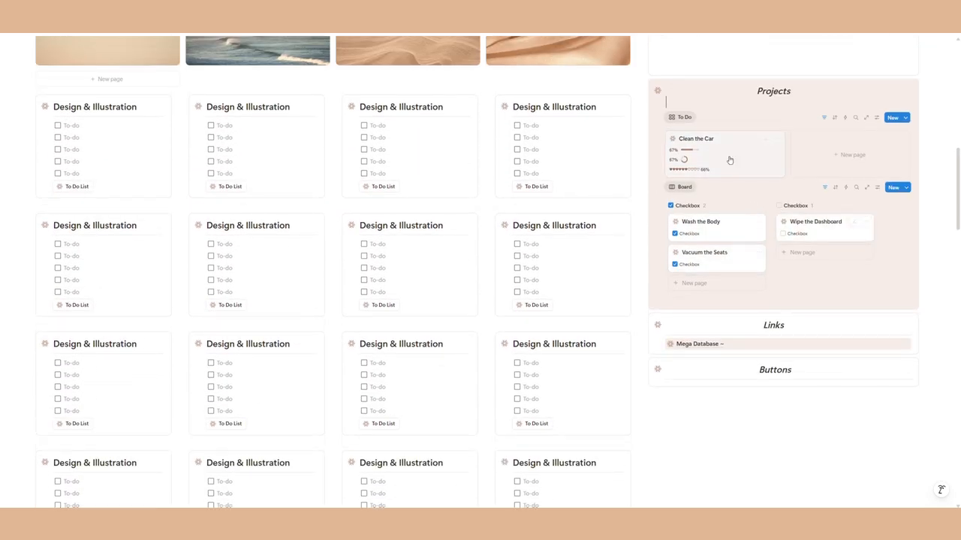
{"action": "left_click", "coordinate": [875, 118]}
{"action": "left_click", "coordinate": [881, 172]}
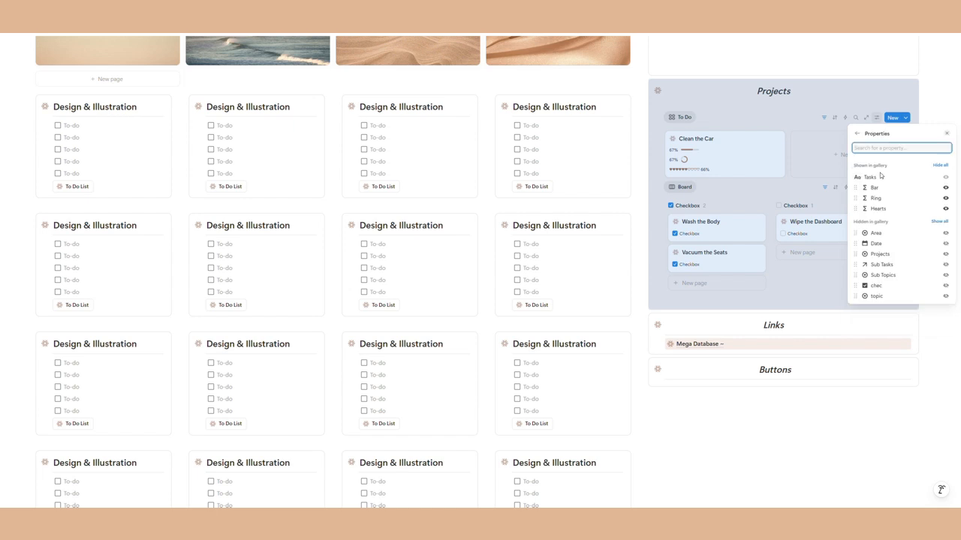
{"action": "left_click", "coordinate": [945, 286]}
{"action": "left_click", "coordinate": [933, 353]}
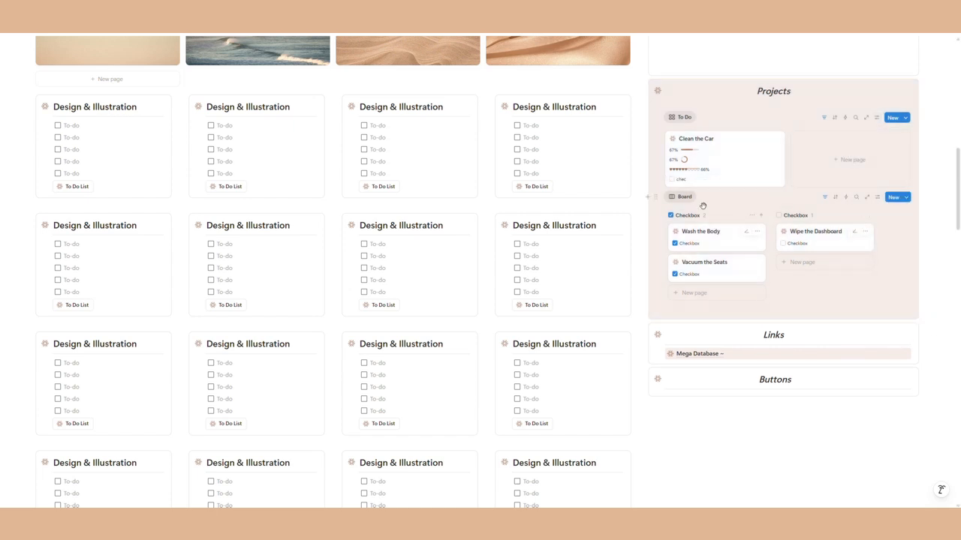
Step: Check off Clean the Car in the Projects gallery and look at where it appears in the Task Manager
{"action": "left_click", "coordinate": [674, 180]}
{"action": "scroll", "coordinate": [672, 274], "scroll_direction": "down", "scroll_amount": 5}
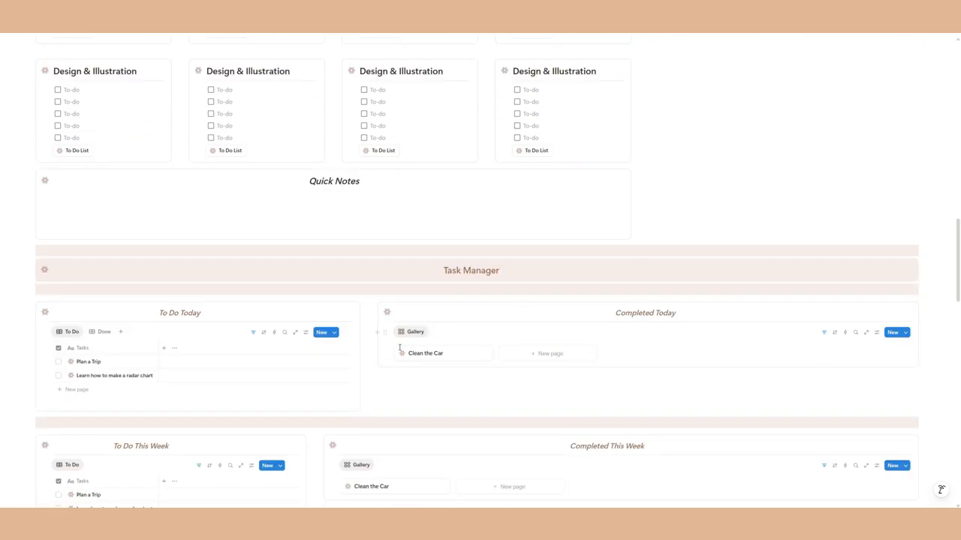
{"action": "scroll", "coordinate": [693, 213], "scroll_direction": "up", "scroll_amount": 6}
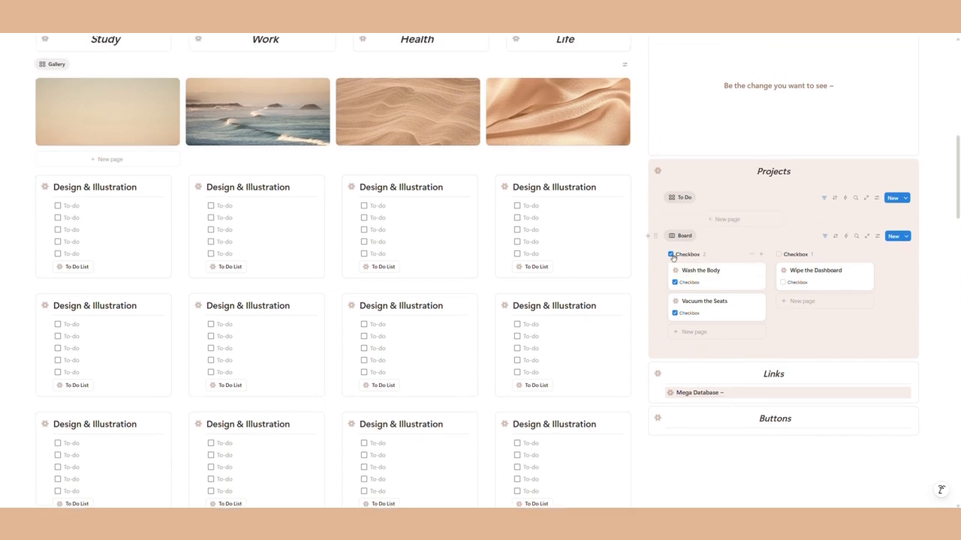
Step: Clear the Unchecked value from the chec filter of the To Do gallery in Projects
{"action": "left_click", "coordinate": [684, 198]}
{"action": "left_click", "coordinate": [824, 198]}
{"action": "left_click", "coordinate": [823, 197]}
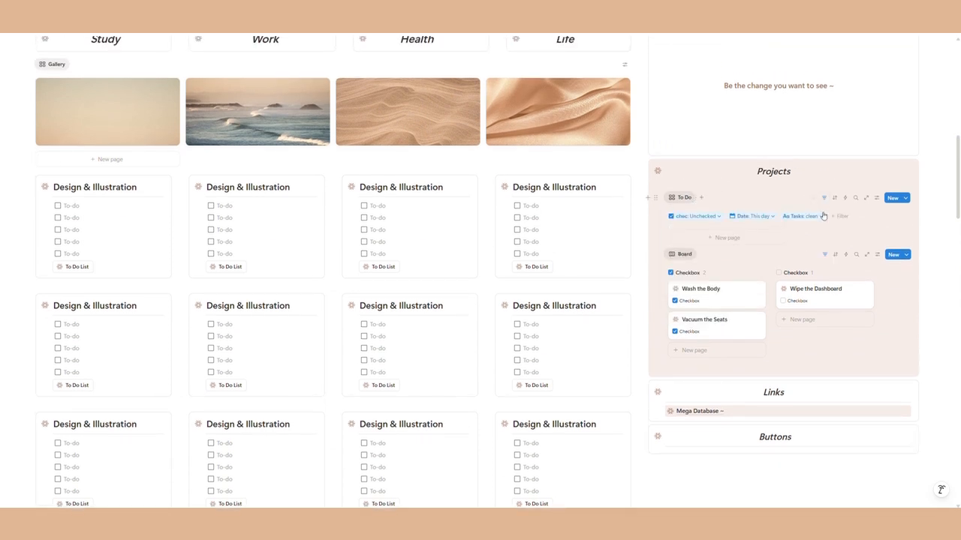
{"action": "left_click", "coordinate": [718, 218]}
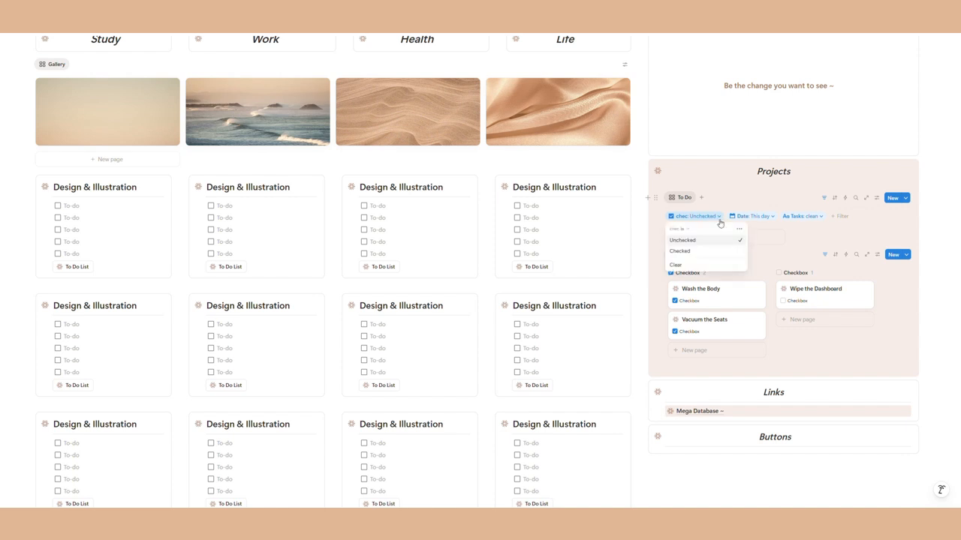
{"action": "left_click", "coordinate": [692, 266]}
{"action": "left_click", "coordinate": [823, 198]}
Step: Check off Plan a Trip in the To Do Today table of the Task Manager
{"action": "scroll", "coordinate": [398, 313], "scroll_direction": "down", "scroll_amount": 5}
{"action": "scroll", "coordinate": [398, 313], "scroll_direction": "down", "scroll_amount": 5}
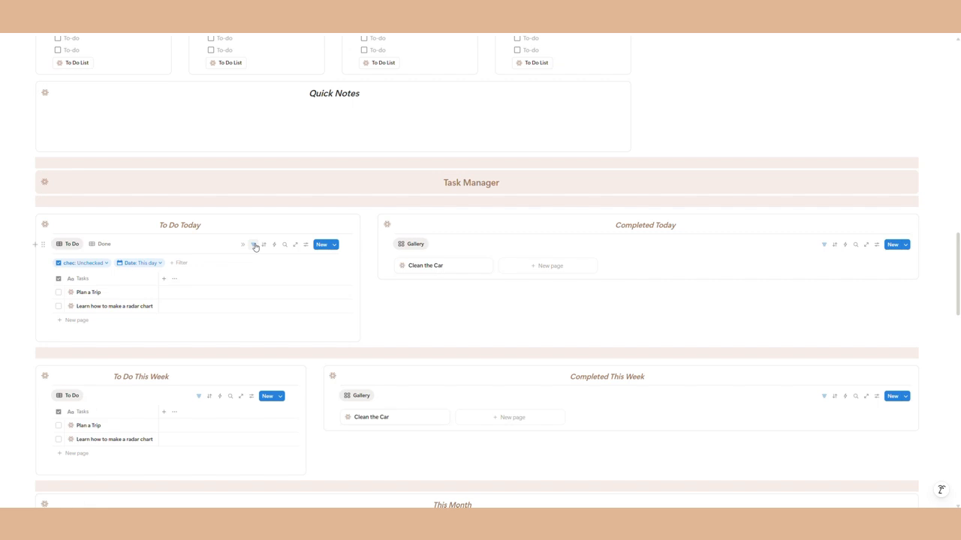
{"action": "left_click", "coordinate": [256, 248]}
{"action": "left_click", "coordinate": [59, 273]}
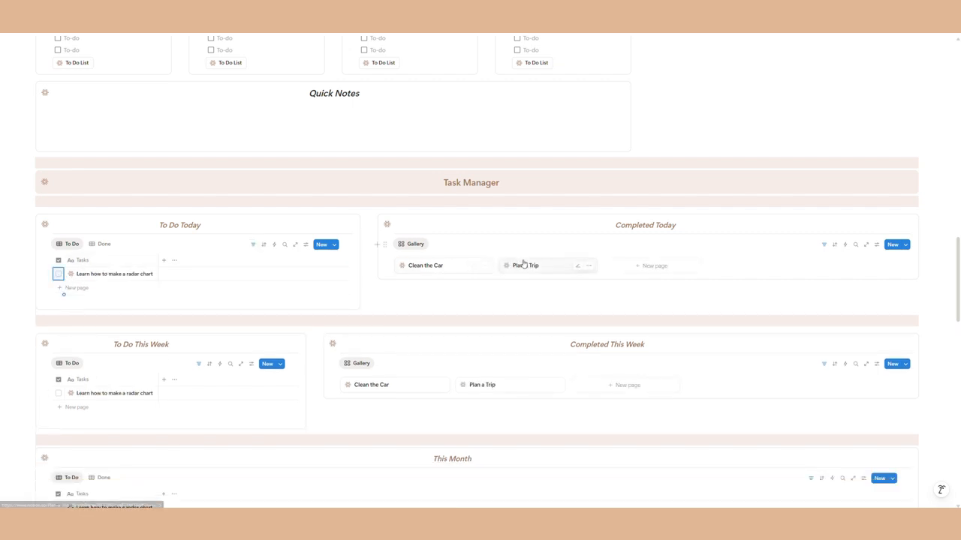
Step: Uncheck Plan a Trip and Clean the Car in the Done view of the To Do Today table
{"action": "left_click", "coordinate": [101, 244]}
{"action": "left_click", "coordinate": [59, 274]}
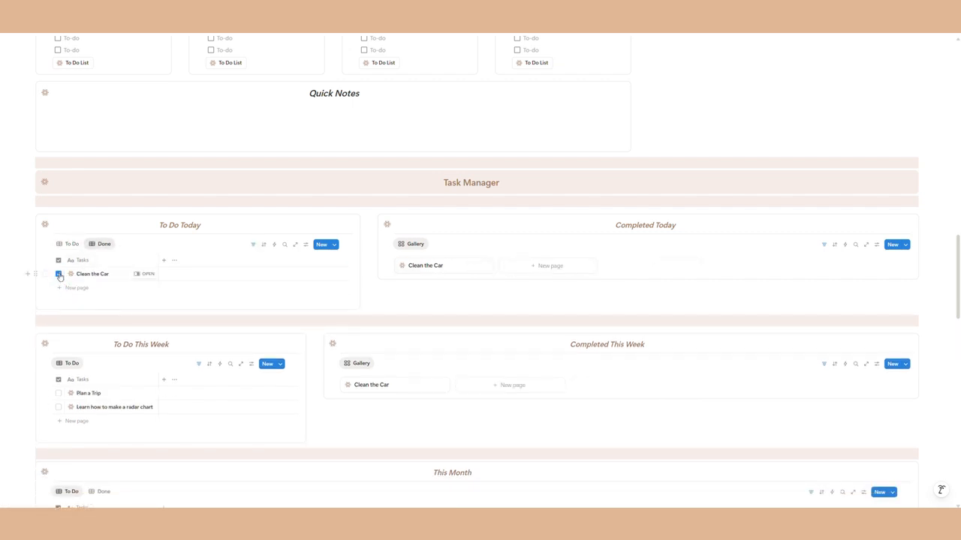
{"action": "left_click", "coordinate": [59, 274]}
{"action": "left_click", "coordinate": [470, 296]}
{"action": "scroll", "coordinate": [470, 296], "scroll_direction": "up", "scroll_amount": 6}
{"action": "scroll", "coordinate": [671, 285], "scroll_direction": "down", "scroll_amount": 8}
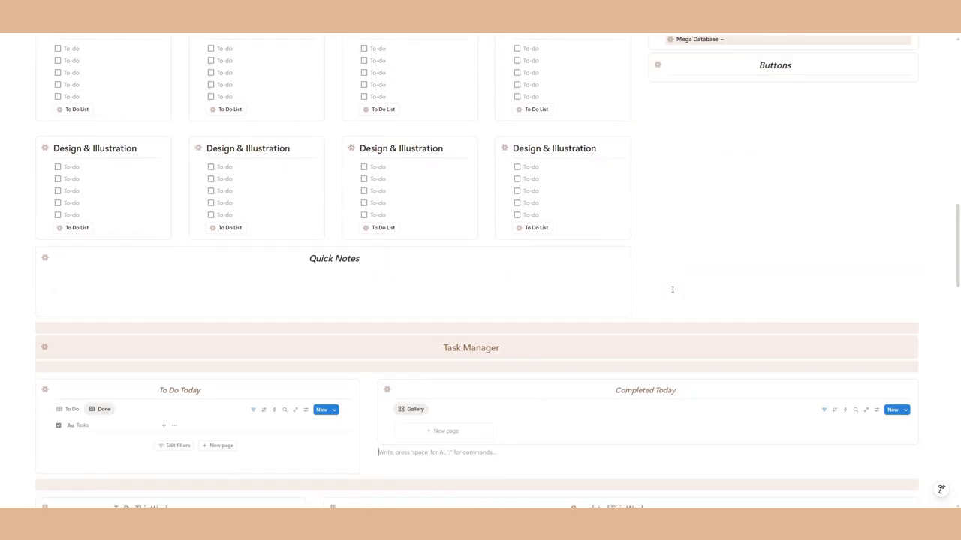
Step: Delete the two callouts holding the progress formulas beneath the photos at the end of the dashboard
{"action": "scroll", "coordinate": [658, 276], "scroll_direction": "down", "scroll_amount": 5}
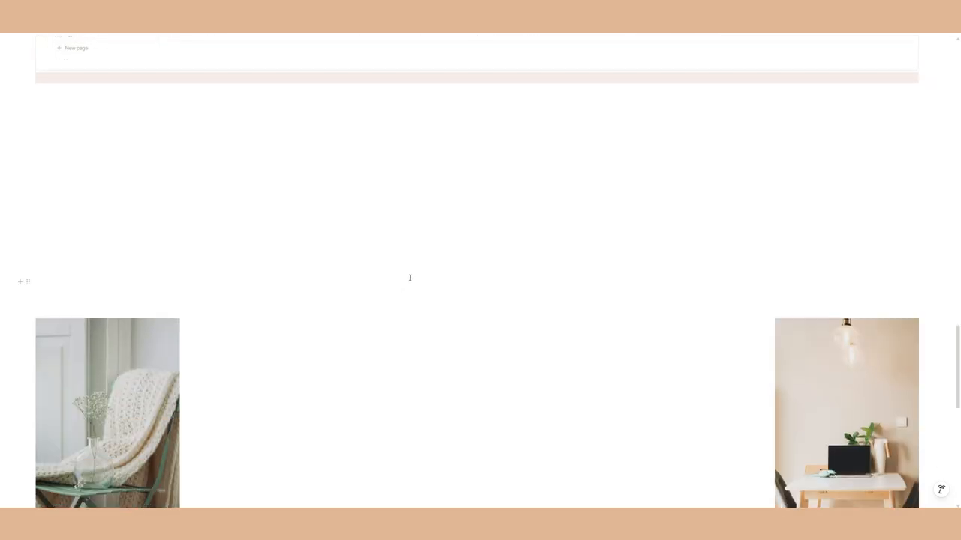
{"action": "scroll", "coordinate": [338, 292], "scroll_direction": "down", "scroll_amount": 7}
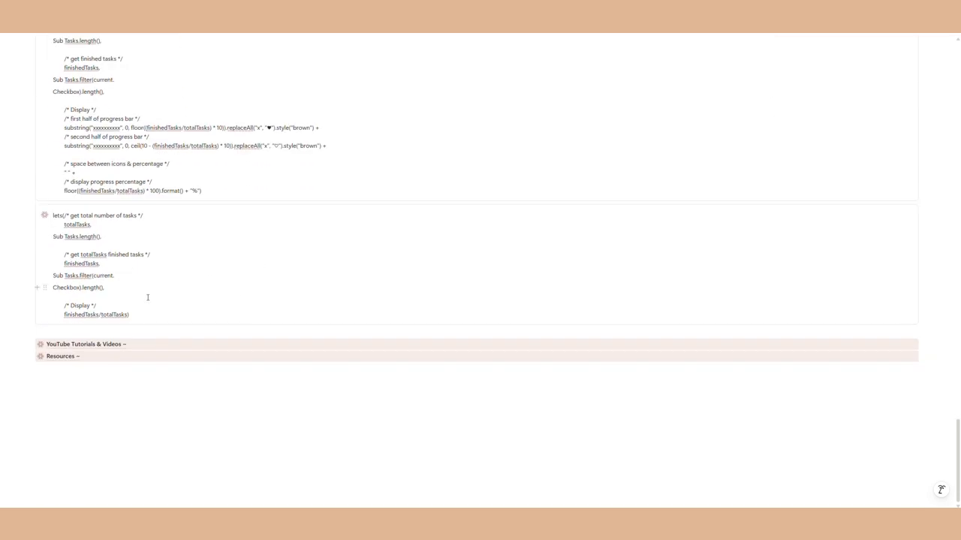
{"action": "scroll", "coordinate": [148, 298], "scroll_direction": "up", "scroll_amount": 2}
{"action": "left_click", "coordinate": [28, 177]}
{"action": "left_click", "coordinate": [42, 197]}
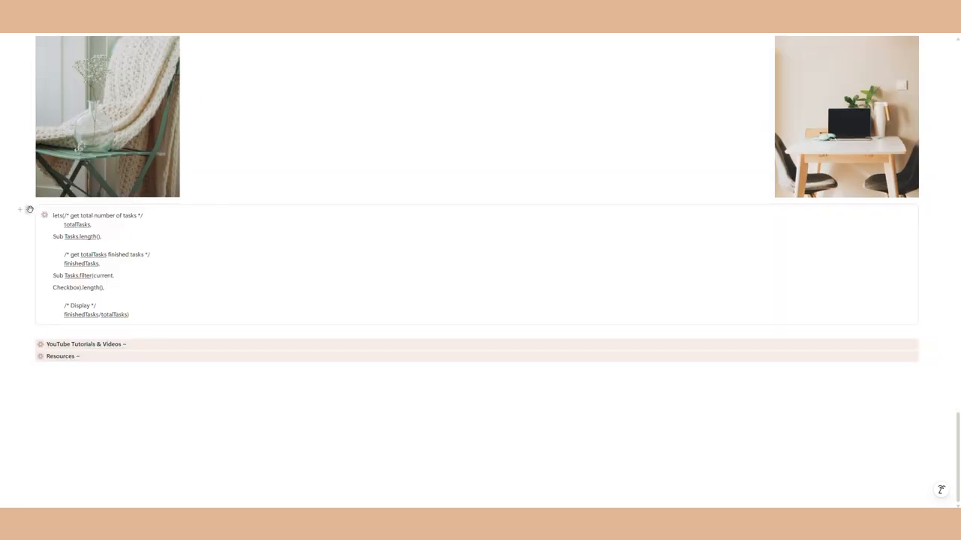
{"action": "left_click", "coordinate": [30, 210]}
{"action": "left_click", "coordinate": [44, 229]}
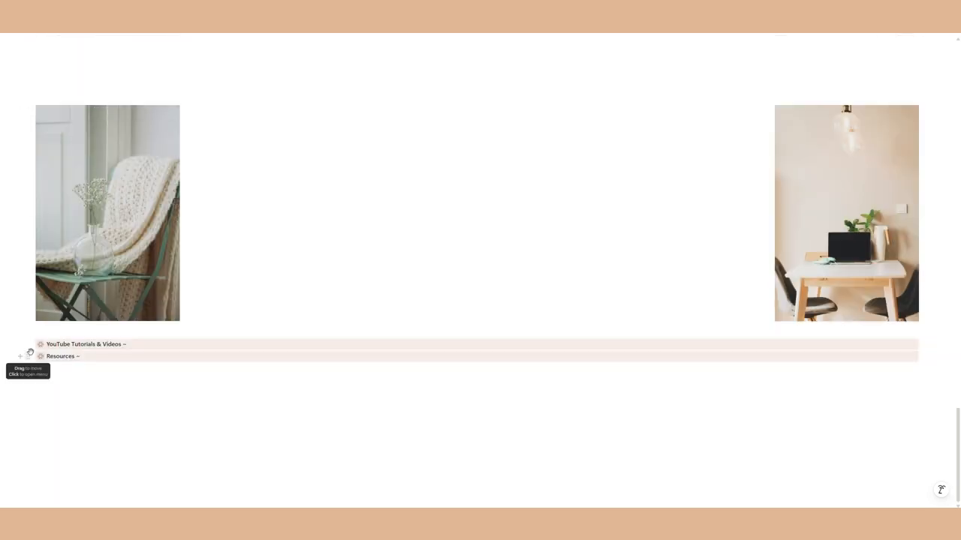
Step: Move the Resources page into the Links callout above Mega Database and open it
{"action": "left_click_drag", "start_coordinate": [25, 356], "coordinate": [692, 202]}
{"action": "scroll", "coordinate": [463, 301], "scroll_direction": "up", "scroll_amount": 20}
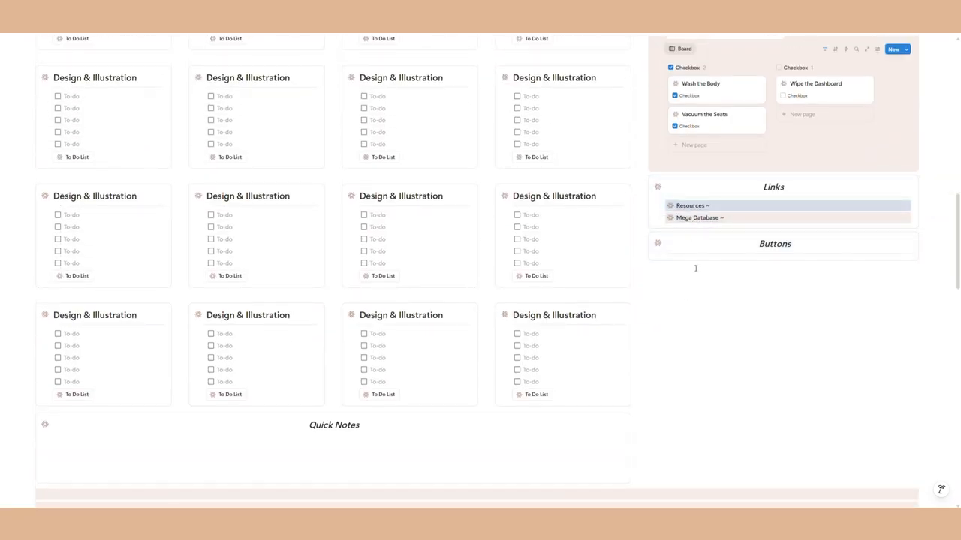
{"action": "left_click", "coordinate": [683, 192]}
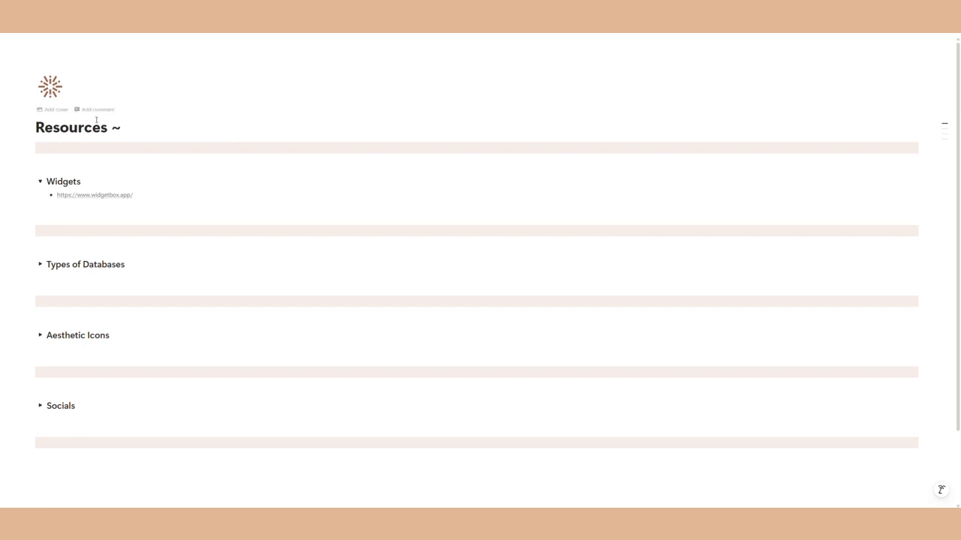
Step: Look through the Types of Databases, Aesthetic Icons and Socials toggles on the Resources page
{"action": "scroll", "coordinate": [184, 184], "scroll_direction": "down", "scroll_amount": 2}
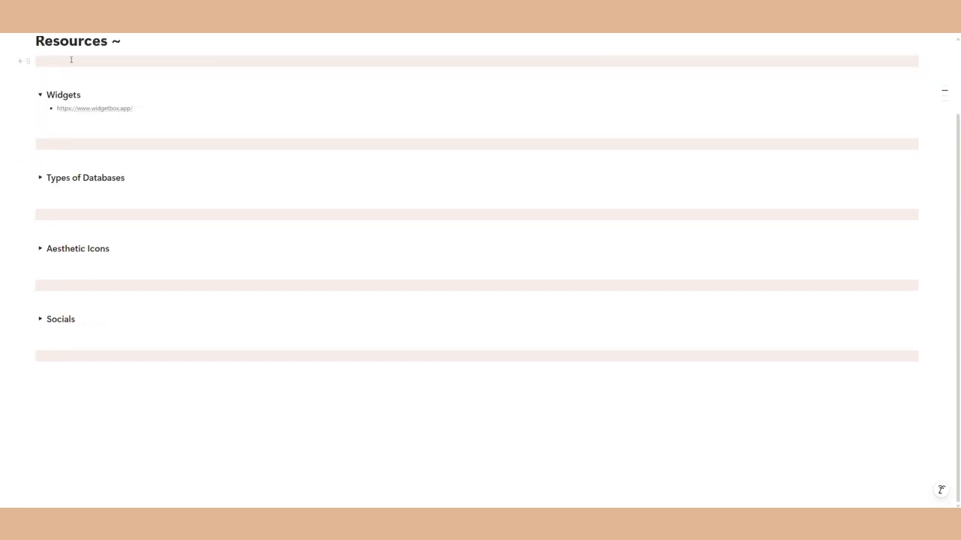
{"action": "left_click", "coordinate": [87, 86]}
{"action": "left_click", "coordinate": [40, 178]}
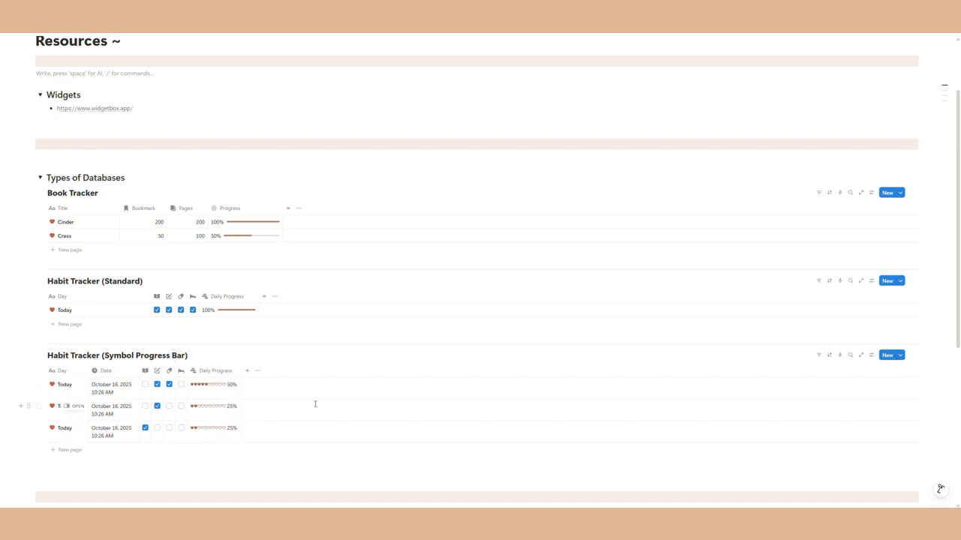
{"action": "left_click", "coordinate": [41, 178]}
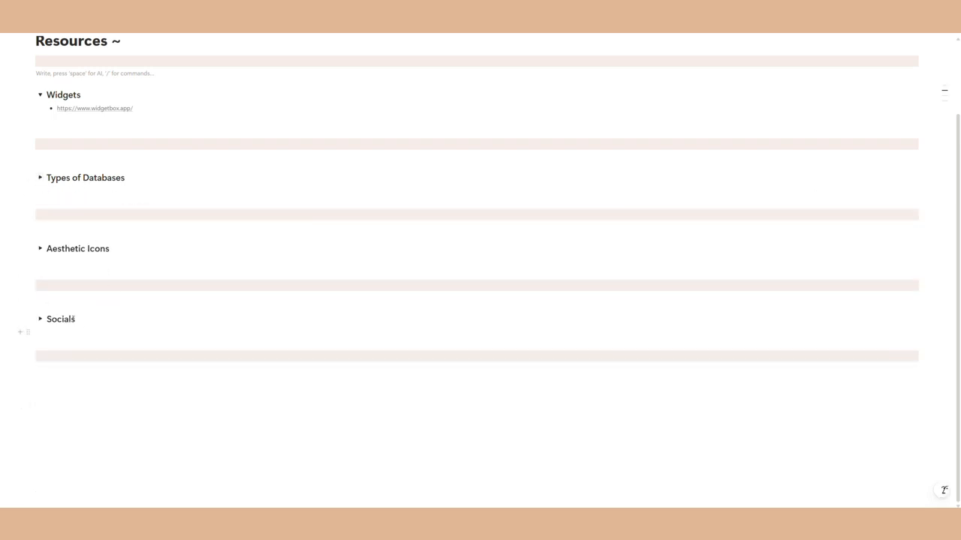
{"action": "left_click", "coordinate": [41, 249]}
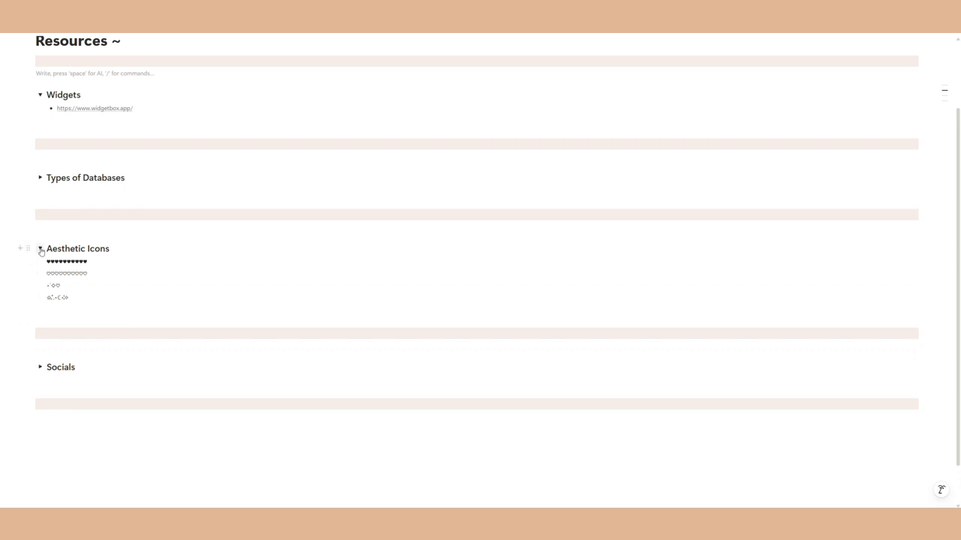
{"action": "left_click", "coordinate": [41, 249]}
{"action": "left_click", "coordinate": [41, 319]}
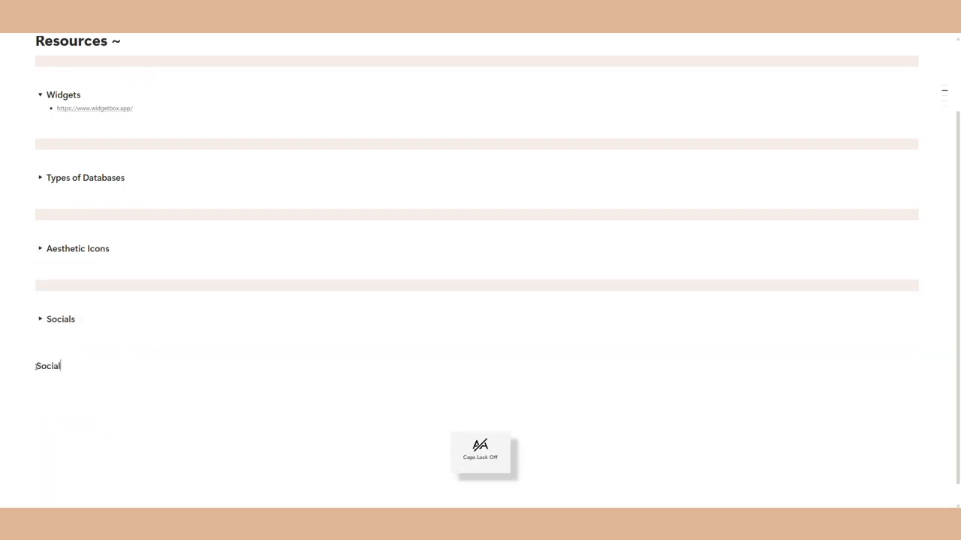
Step: Try out a second Socials toggle heading containing "hi" below the existing one, and delete it
{"action": "type", "text": "s"}
{"action": "left_click", "coordinate": [35, 367]}
{"action": "type", "text": ">"}
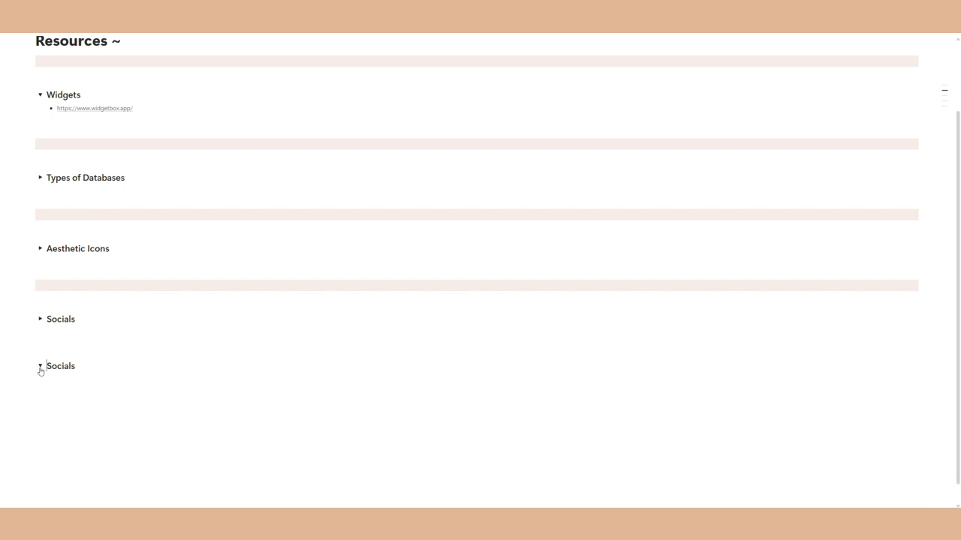
{"action": "left_click", "coordinate": [62, 383]}
{"action": "type", "text": "hi"}
{"action": "key", "text": "Return"}
{"action": "left_click", "coordinate": [40, 366]}
{"action": "left_click", "coordinate": [28, 366]}
{"action": "left_click", "coordinate": [58, 379]}
Step: Expand Aesthetic Icons and Types of Databases on the Resources page and review their icons and sample trackers
{"action": "left_click", "coordinate": [40, 261]}
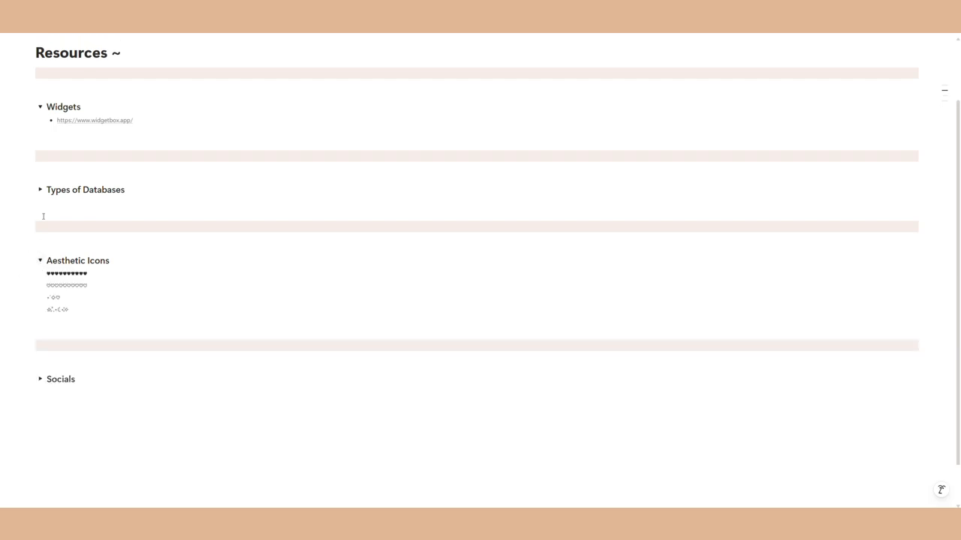
{"action": "left_click", "coordinate": [41, 190]}
{"action": "left_click", "coordinate": [40, 107]}
{"action": "left_click", "coordinate": [40, 106]}
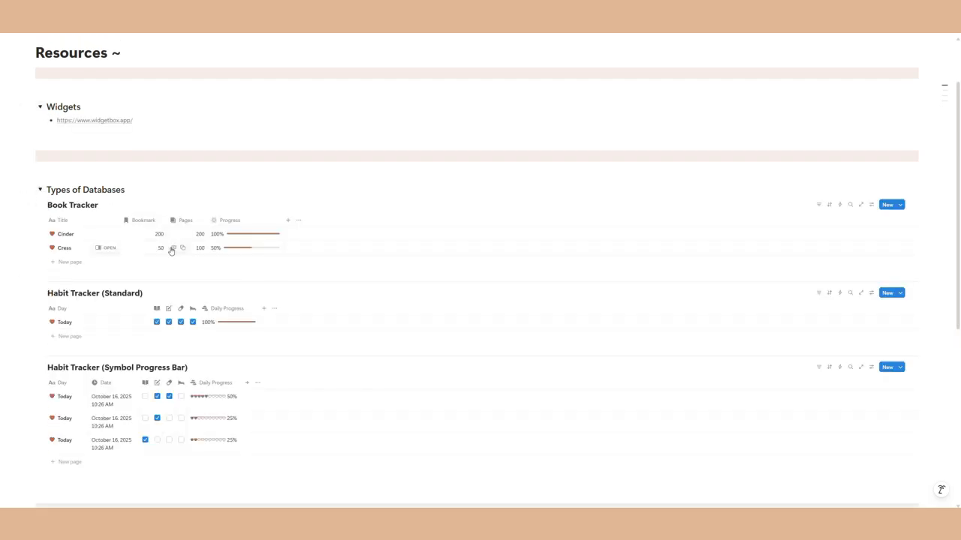
{"action": "scroll", "coordinate": [111, 390], "scroll_direction": "down", "scroll_amount": 4}
{"action": "scroll", "coordinate": [109, 409], "scroll_direction": "up", "scroll_amount": 5}
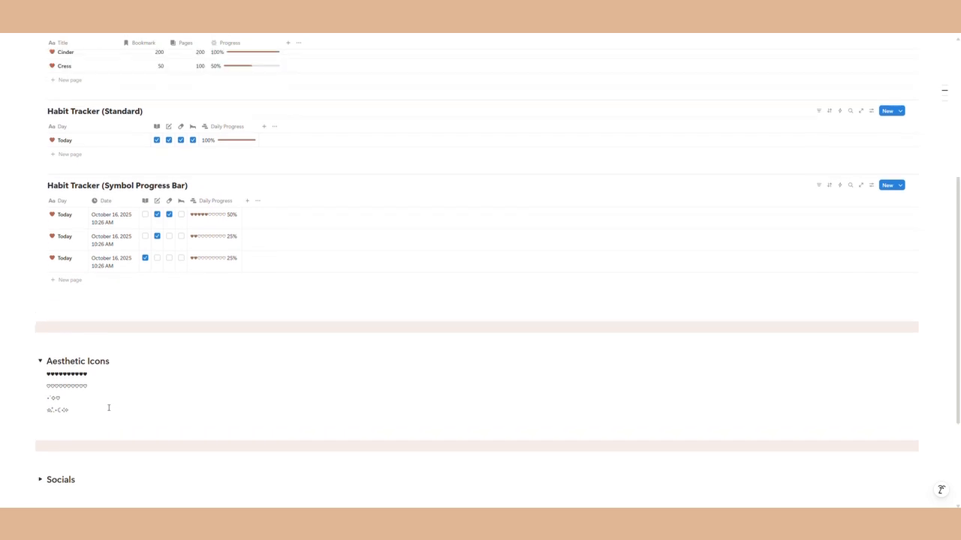
Step: Return to the Deluxe Life Planner and move the YouTube Tutorials & Videos page between Resources and Mega Database in Links
{"action": "left_click", "coordinate": [60, 35]}
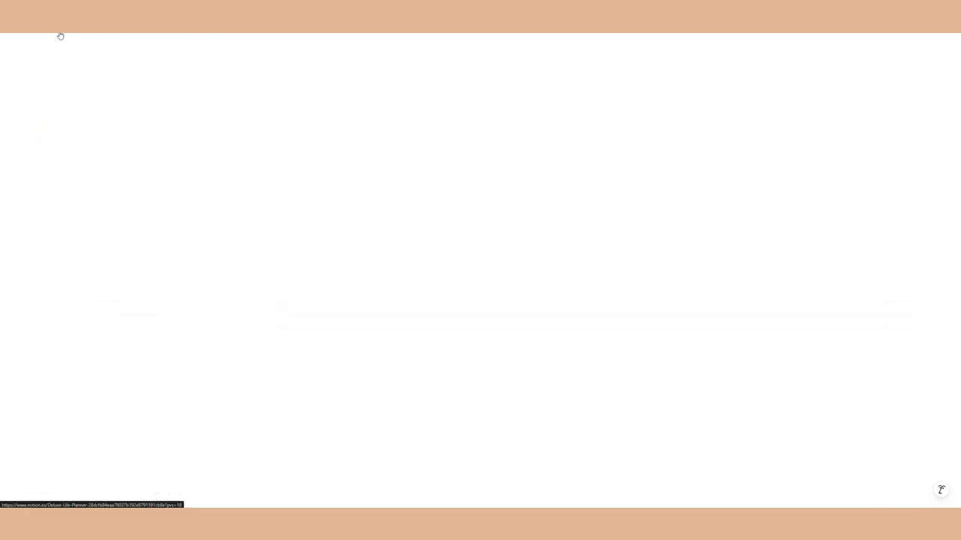
{"action": "scroll", "coordinate": [607, 267], "scroll_direction": "down", "scroll_amount": 3}
{"action": "scroll", "coordinate": [607, 267], "scroll_direction": "down", "scroll_amount": 8}
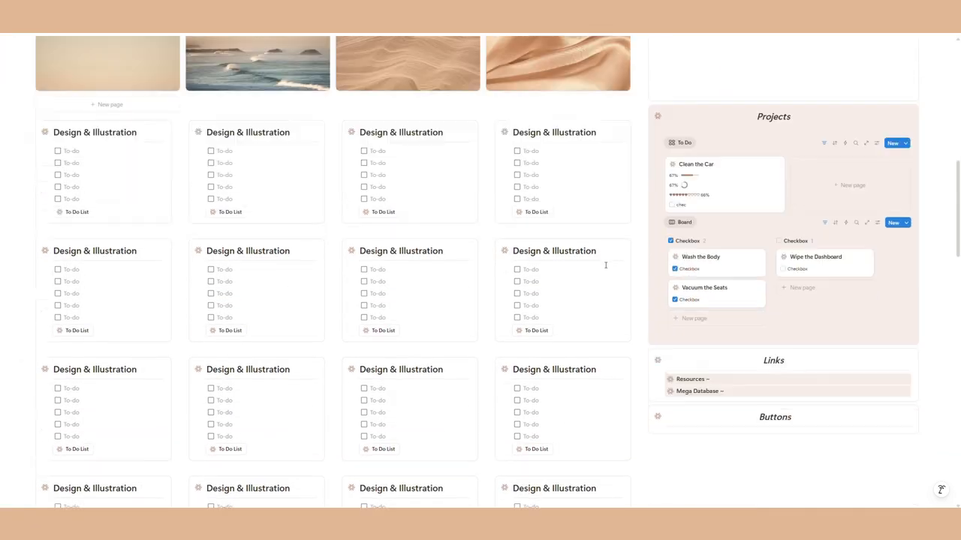
{"action": "scroll", "coordinate": [665, 243], "scroll_direction": "down", "scroll_amount": 15}
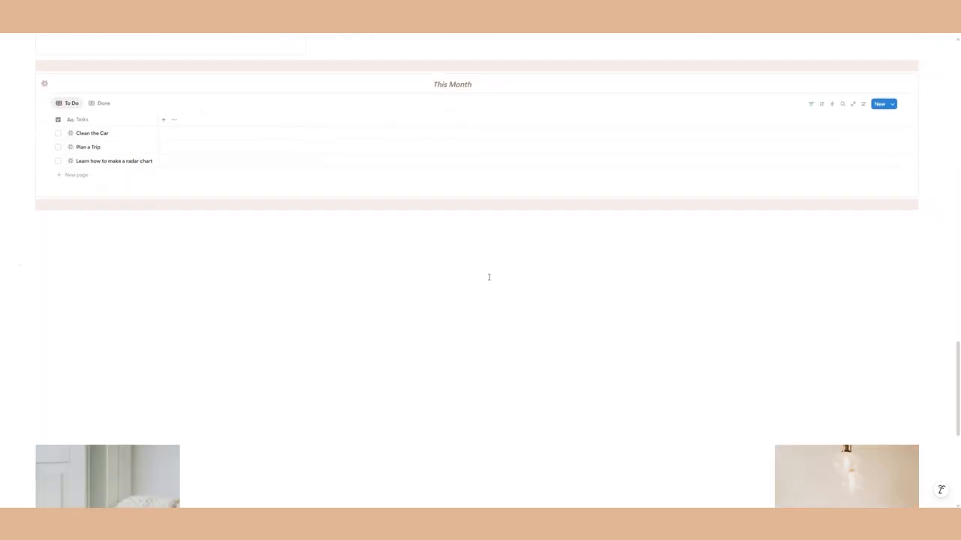
{"action": "left_click_drag", "start_coordinate": [25, 356], "coordinate": [679, 263]}
{"action": "scroll", "coordinate": [428, 218], "scroll_direction": "up", "scroll_amount": 10}
{"action": "scroll", "coordinate": [654, 217], "scroll_direction": "up", "scroll_amount": 10}
Step: Open the YouTube Tutorials & Videos page and look through the embedded videos, upload dates and titles
{"action": "left_click", "coordinate": [705, 265]}
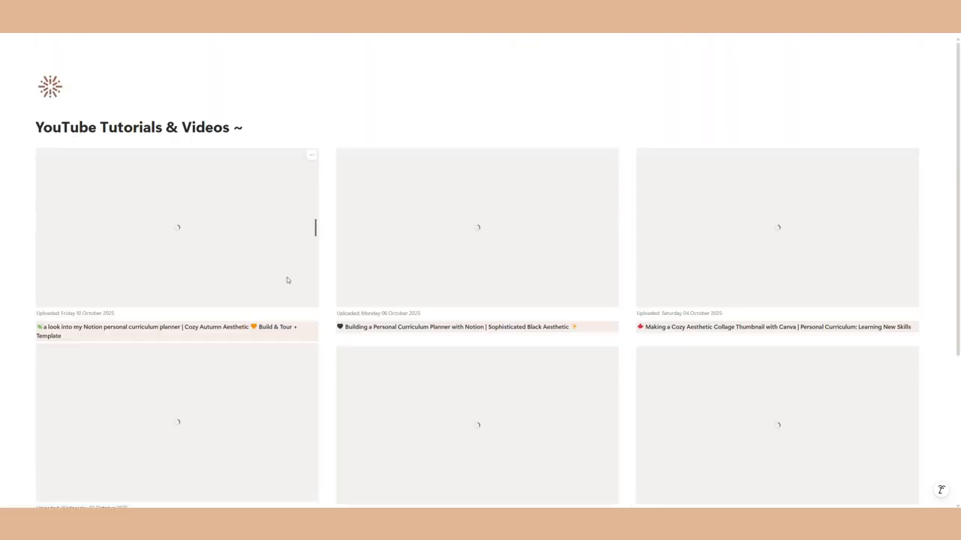
{"action": "scroll", "coordinate": [497, 244], "scroll_direction": "down", "scroll_amount": 2}
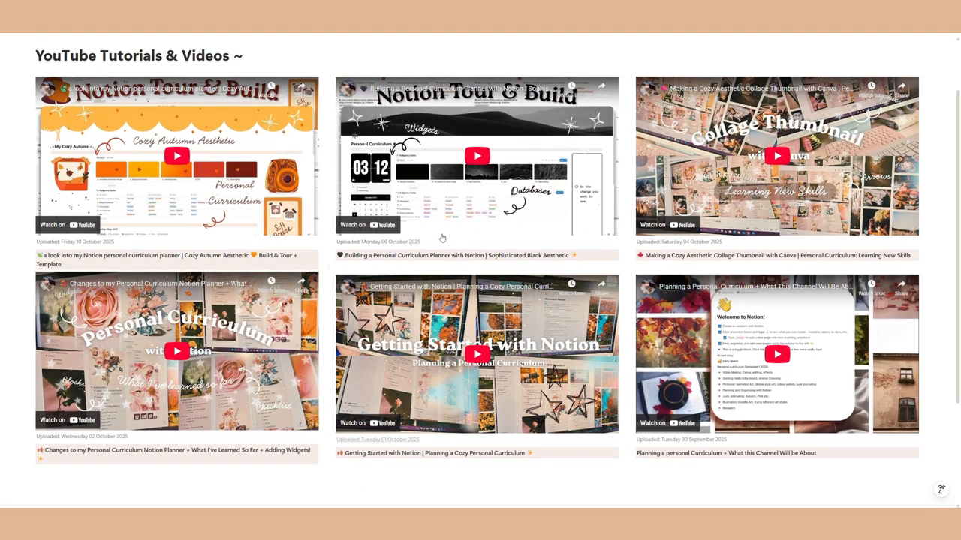
{"action": "scroll", "coordinate": [624, 357], "scroll_direction": "down", "scroll_amount": 3}
{"action": "scroll", "coordinate": [623, 353], "scroll_direction": "up", "scroll_amount": 2}
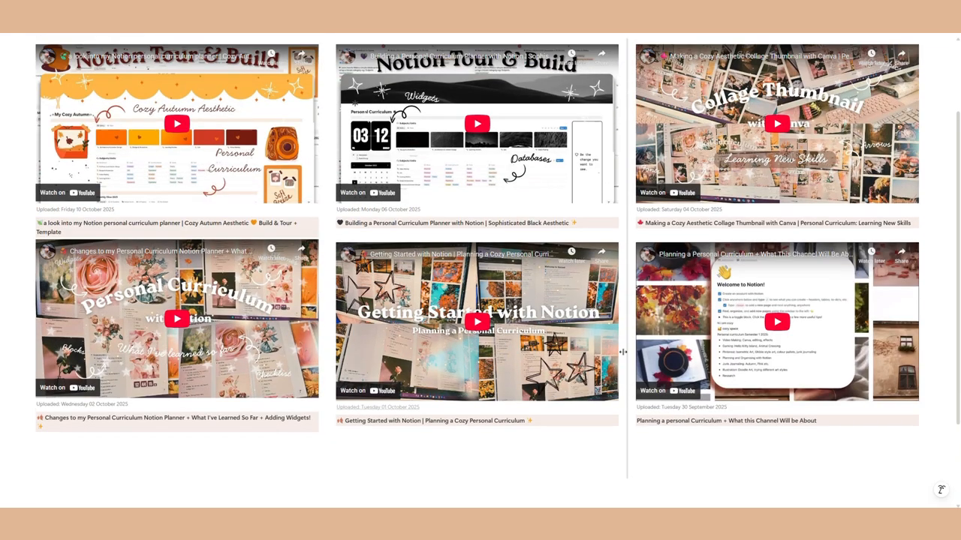
{"action": "scroll", "coordinate": [555, 306], "scroll_direction": "up", "scroll_amount": 3}
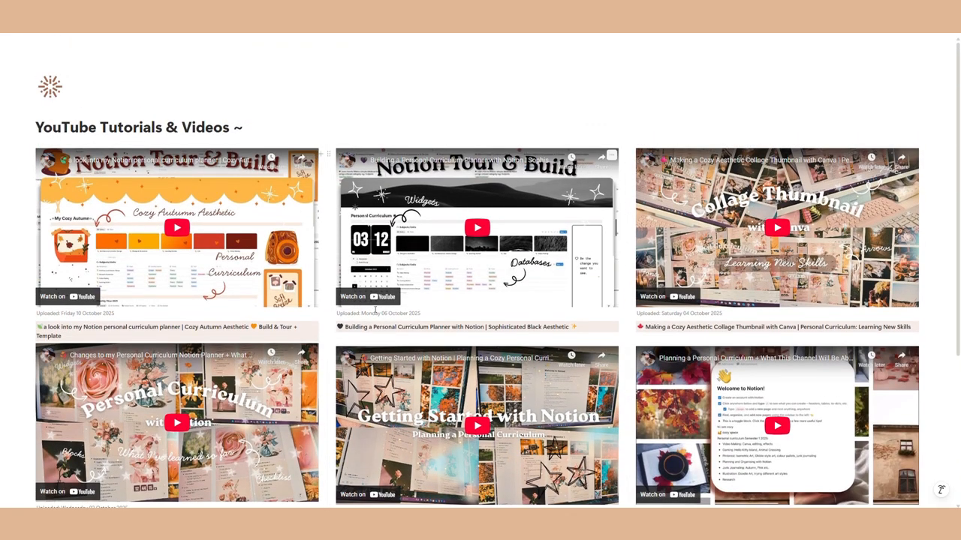
Step: Create a new page titled "Brain Dump ~" beneath the Buttons callout of the Deluxe Life Planner
{"action": "left_click", "coordinate": [60, 29]}
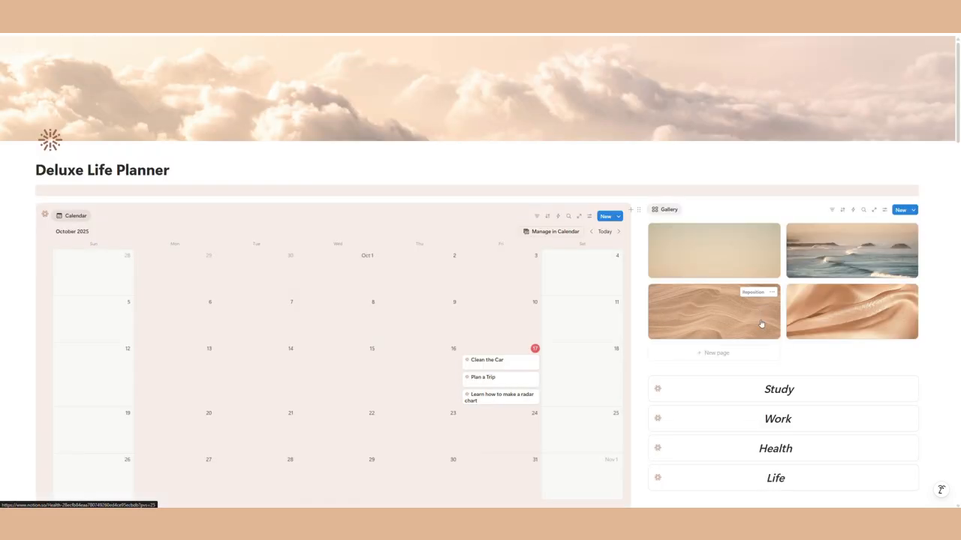
{"action": "scroll", "coordinate": [760, 320], "scroll_direction": "down", "scroll_amount": 12}
{"action": "left_click", "coordinate": [681, 298]}
{"action": "type", "text": "/pa"}
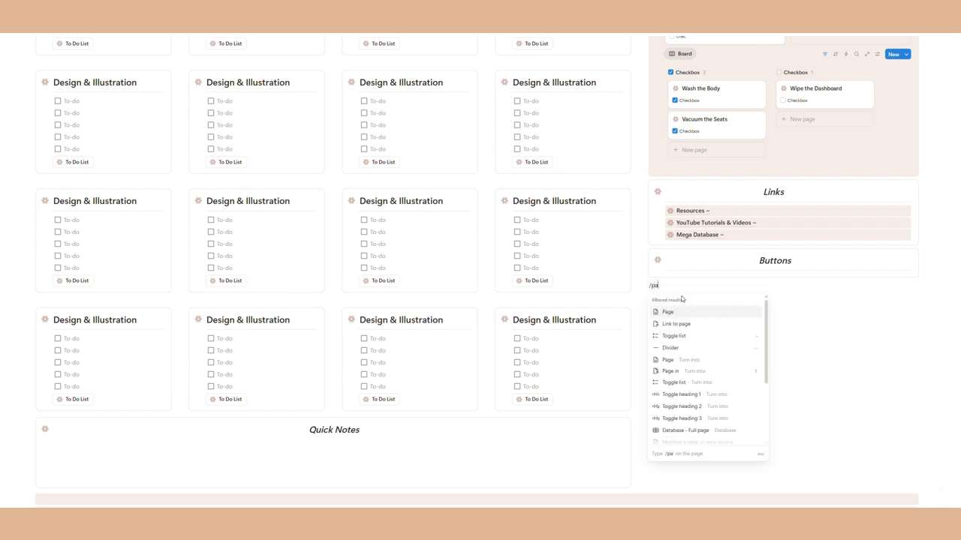
{"action": "key", "text": "Return"}
{"action": "type", "text": "Brain Dump ~"}
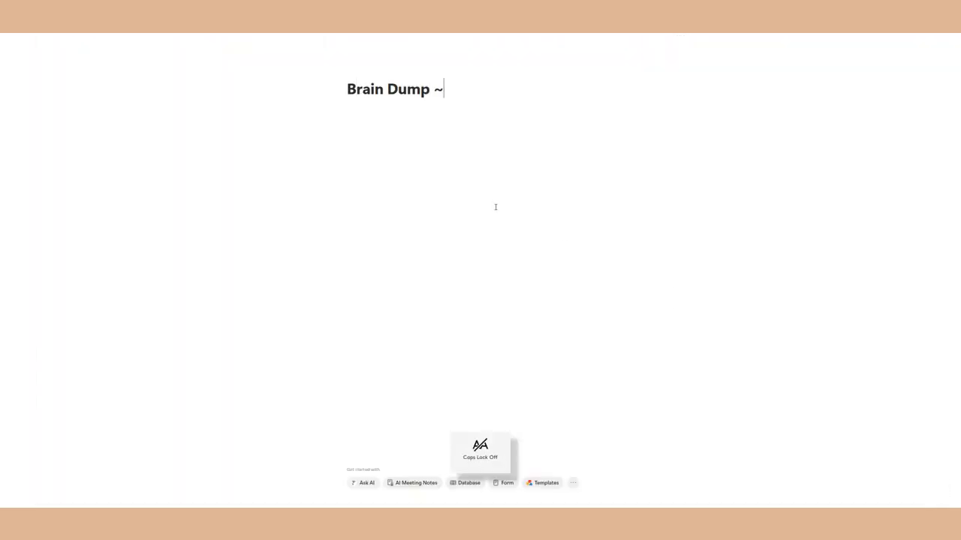
Step: Go back to the Deluxe Life Planner and move Brain Dump between Resources and YouTube Tutorials & Videos in Links
{"action": "left_click", "coordinate": [63, 36]}
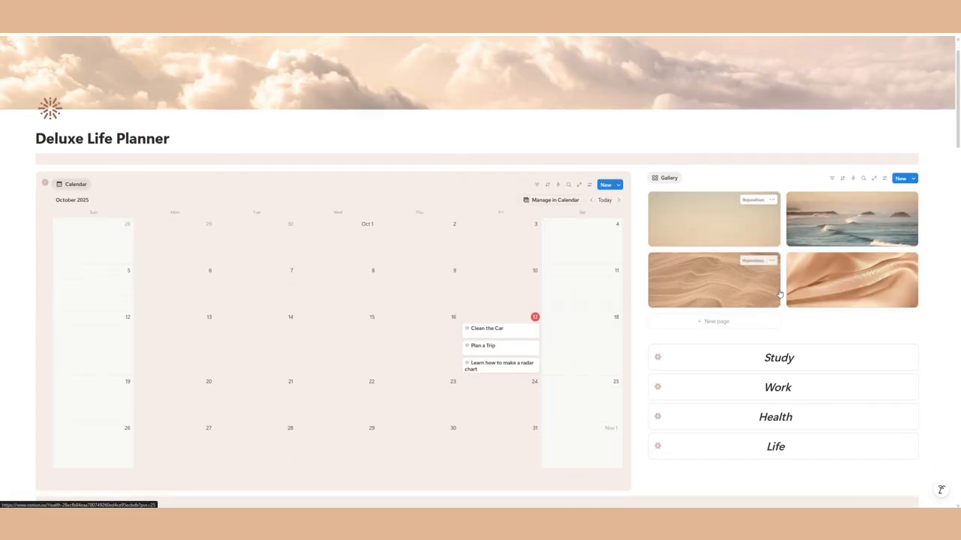
{"action": "scroll", "coordinate": [780, 291], "scroll_direction": "down", "scroll_amount": 8}
{"action": "scroll", "coordinate": [780, 289], "scroll_direction": "down", "scroll_amount": 2}
{"action": "left_click_drag", "start_coordinate": [644, 364], "coordinate": [677, 294]}
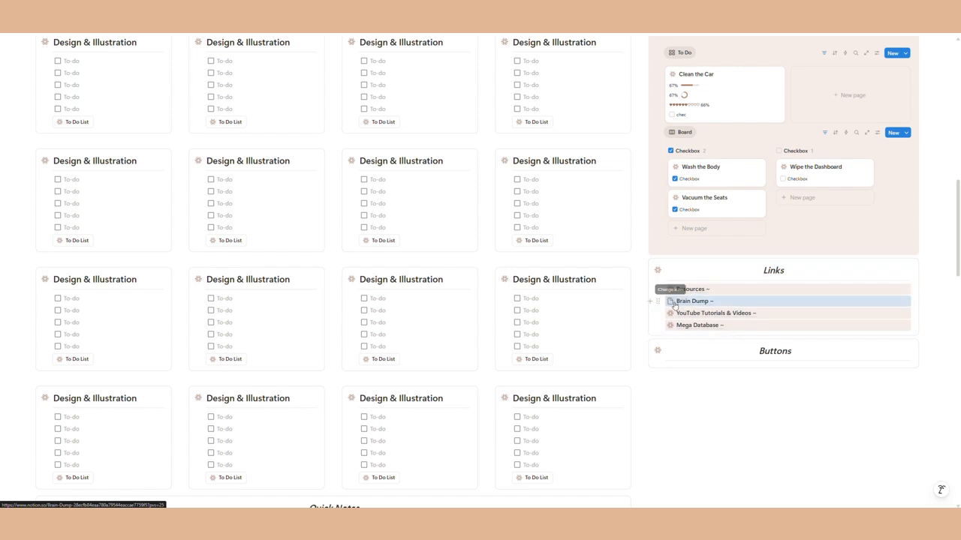
Step: Give the Brain Dump page the same flower icon and colour as the other pages in Links
{"action": "left_click", "coordinate": [671, 303]}
{"action": "left_click", "coordinate": [625, 315]}
{"action": "left_click", "coordinate": [606, 359]}
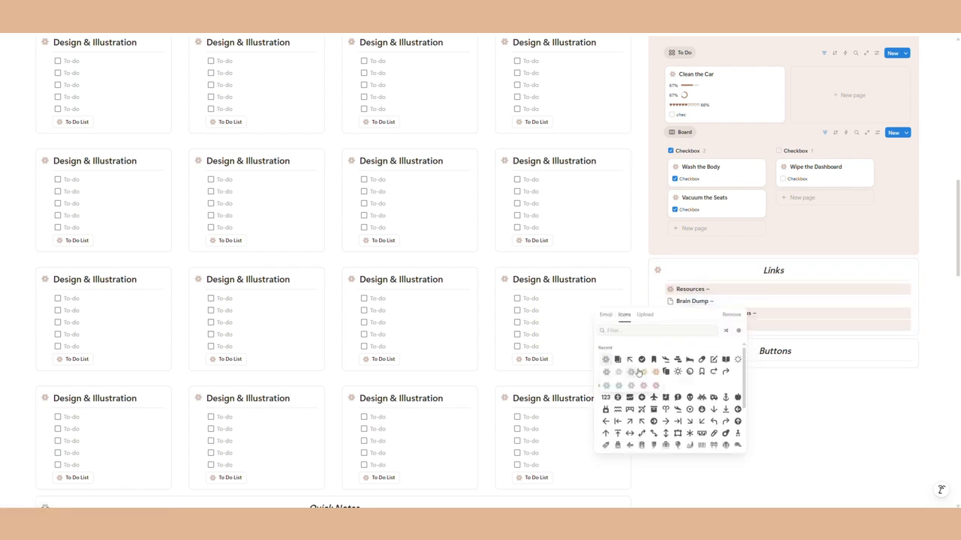
{"action": "left_click", "coordinate": [633, 371]}
Step: Apply the same light background colour to the Brain Dump link as the other entries in Links
{"action": "left_click", "coordinate": [659, 302]}
{"action": "mouse_move", "coordinate": [609, 259]}
{"action": "left_click", "coordinate": [713, 314]}
{"action": "left_click", "coordinate": [732, 376]}
Step: Open the Mega Database page and copy the link to the second Table view of Tasks
{"action": "scroll", "coordinate": [734, 390], "scroll_direction": "down", "scroll_amount": 2}
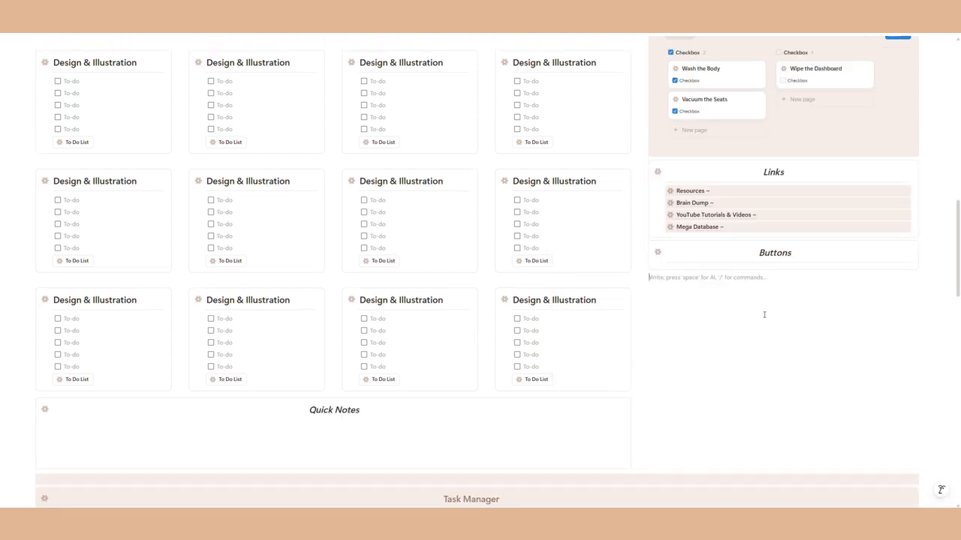
{"action": "left_click", "coordinate": [714, 234]}
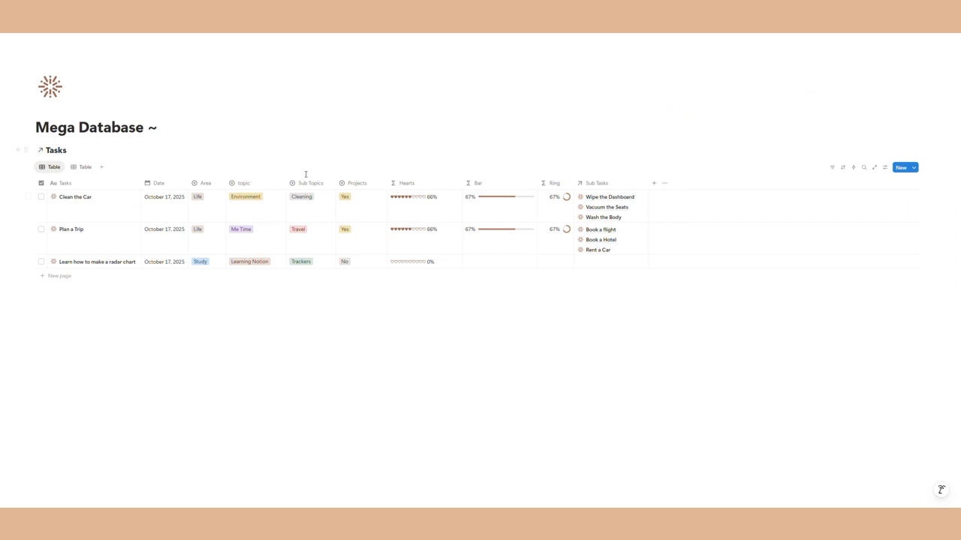
{"action": "left_click", "coordinate": [78, 170]}
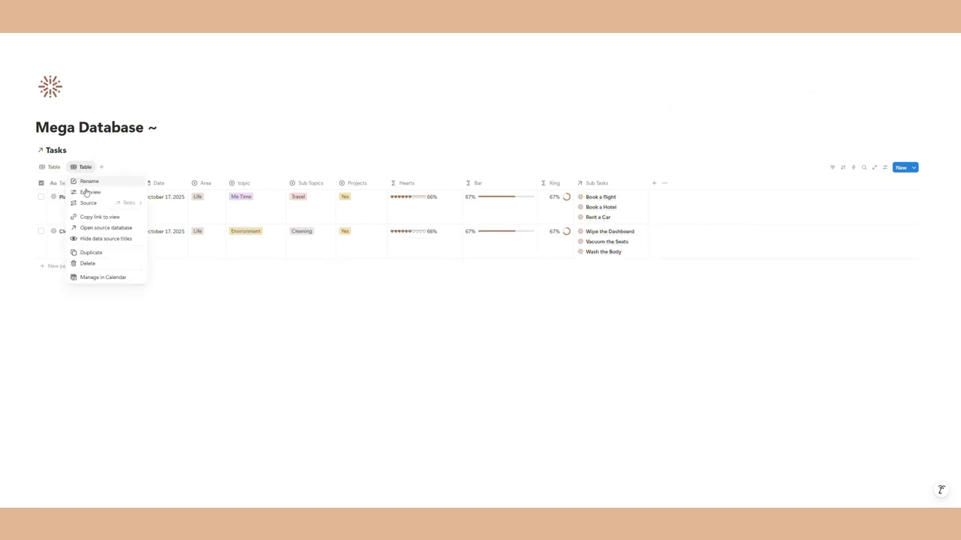
{"action": "left_click", "coordinate": [90, 217]}
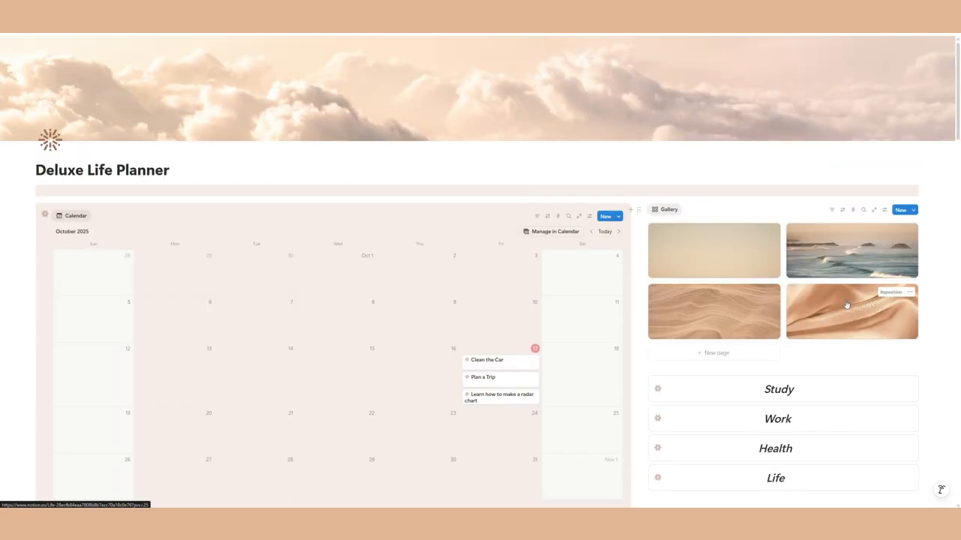
Step: Add a new page below the Buttons section and title it "My Projects ~"
{"action": "scroll", "coordinate": [860, 310], "scroll_direction": "down", "scroll_amount": 10}
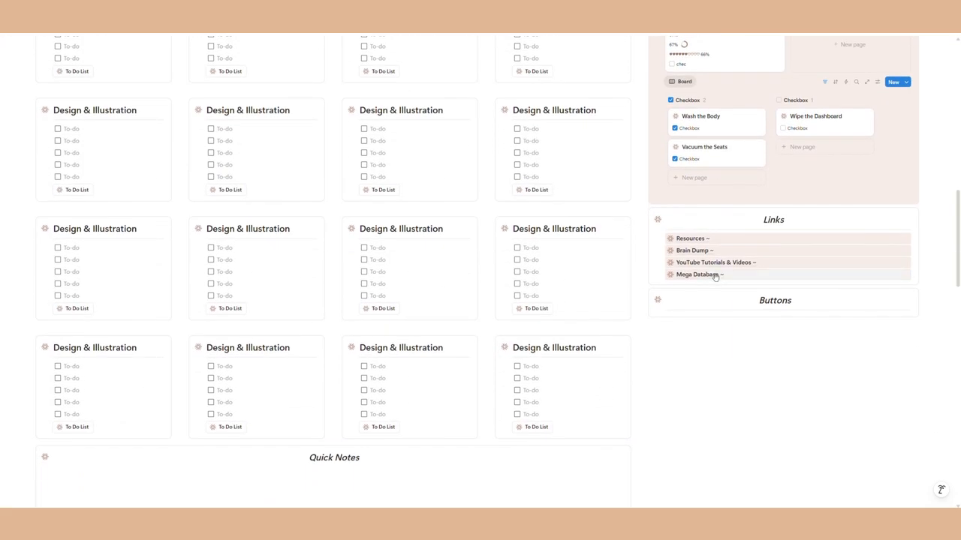
{"action": "left_click", "coordinate": [680, 330]}
{"action": "type", "text": "/p"}
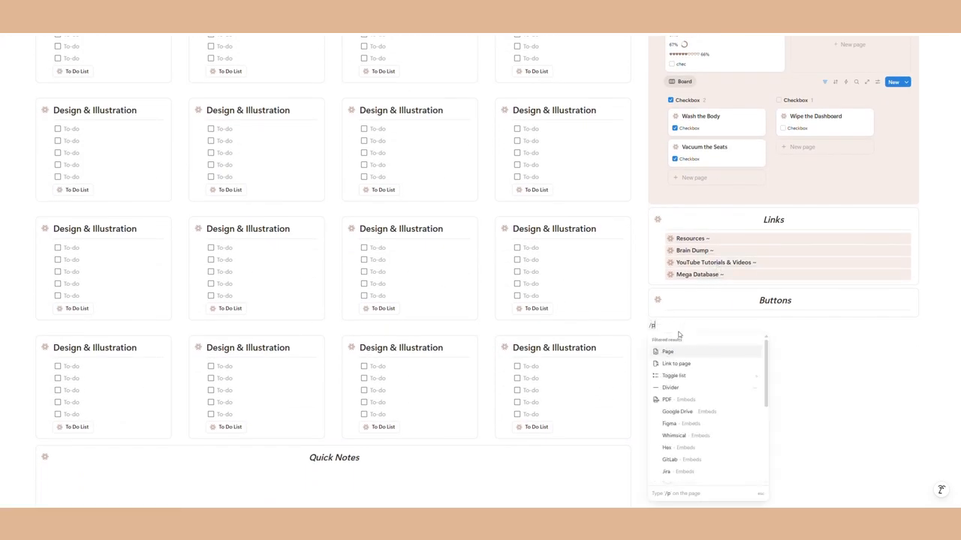
{"action": "type", "text": "age"}
{"action": "key", "text": "Return"}
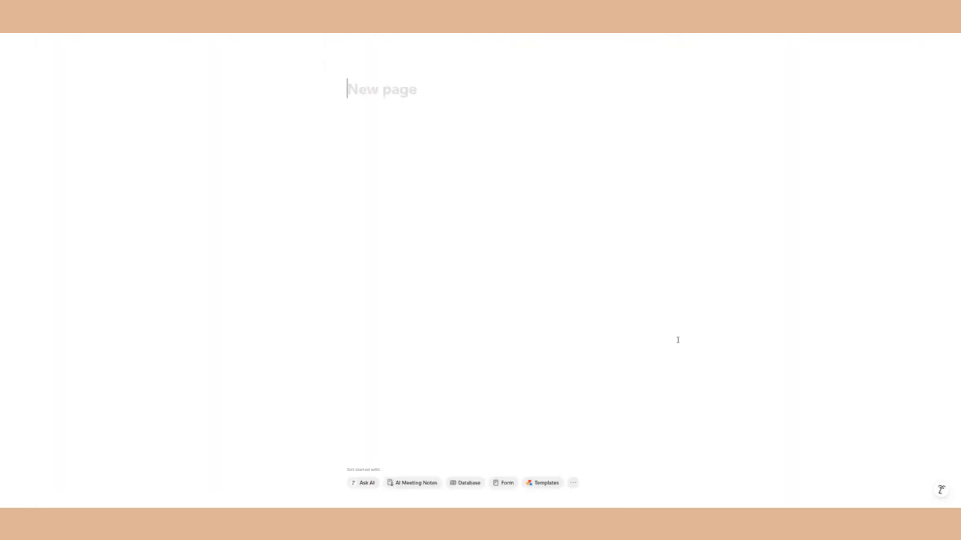
{"action": "type", "text": "M"}
{"action": "key", "text": "Caps_Lock"}
{"action": "type", "text": "y P"}
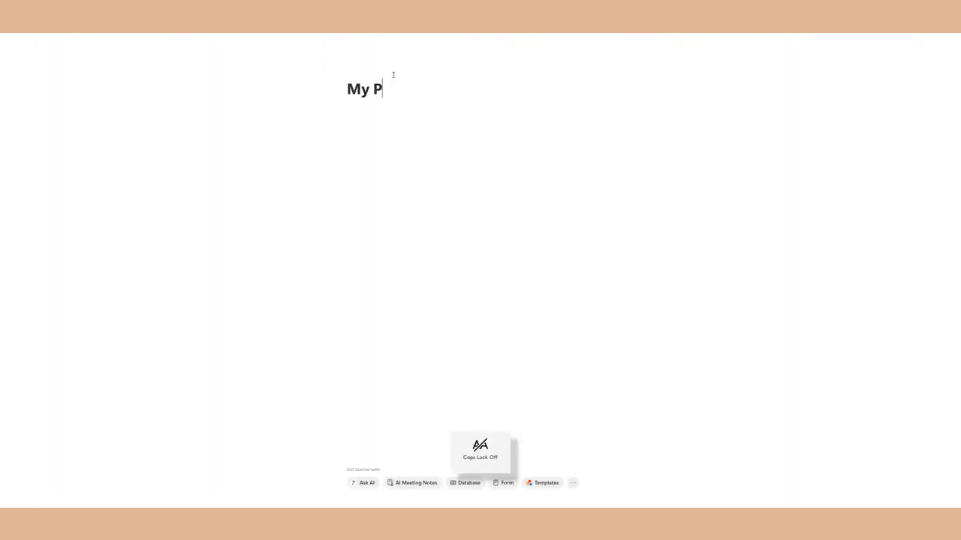
{"action": "type", "text": "rojects ~"}
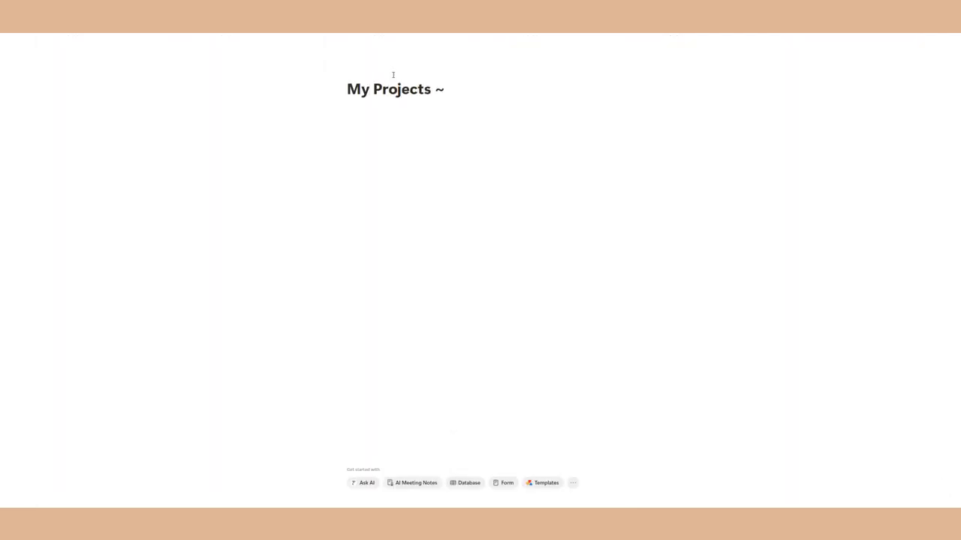
Step: Insert the copied Tasks view as a linked database view on the My Projects page and make the page full width
{"action": "right_click", "coordinate": [370, 117]}
{"action": "left_click", "coordinate": [393, 150]}
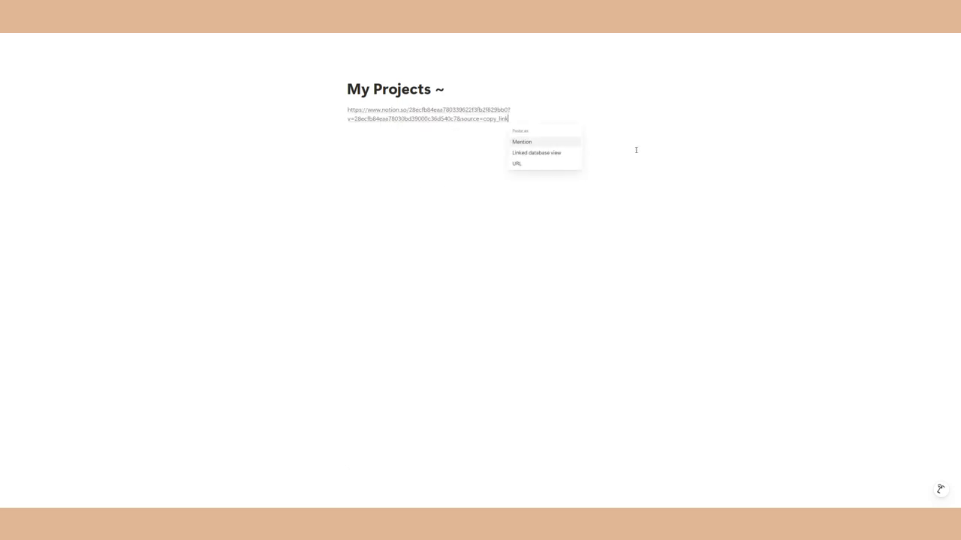
{"action": "left_click", "coordinate": [529, 153]}
{"action": "left_click", "coordinate": [942, 39]}
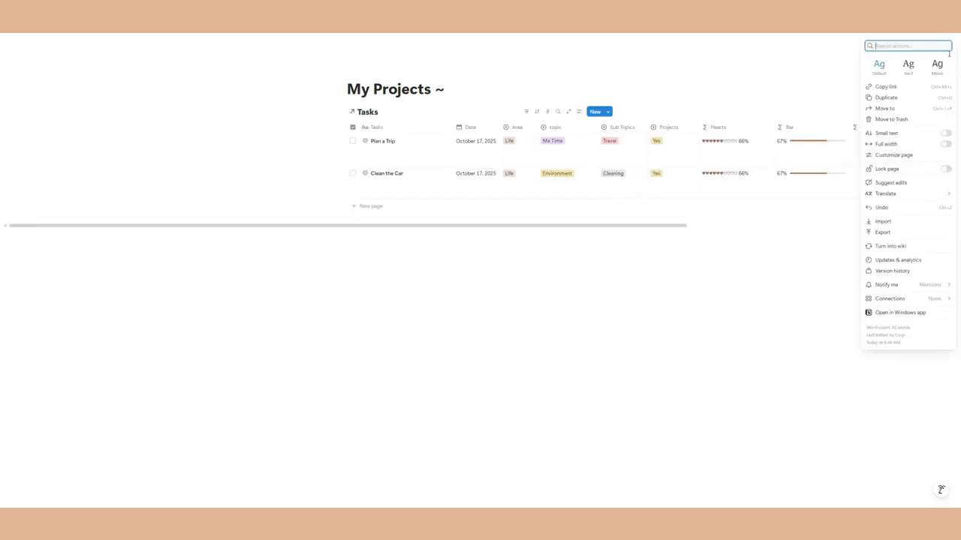
{"action": "left_click", "coordinate": [945, 145]}
{"action": "left_click", "coordinate": [450, 239]}
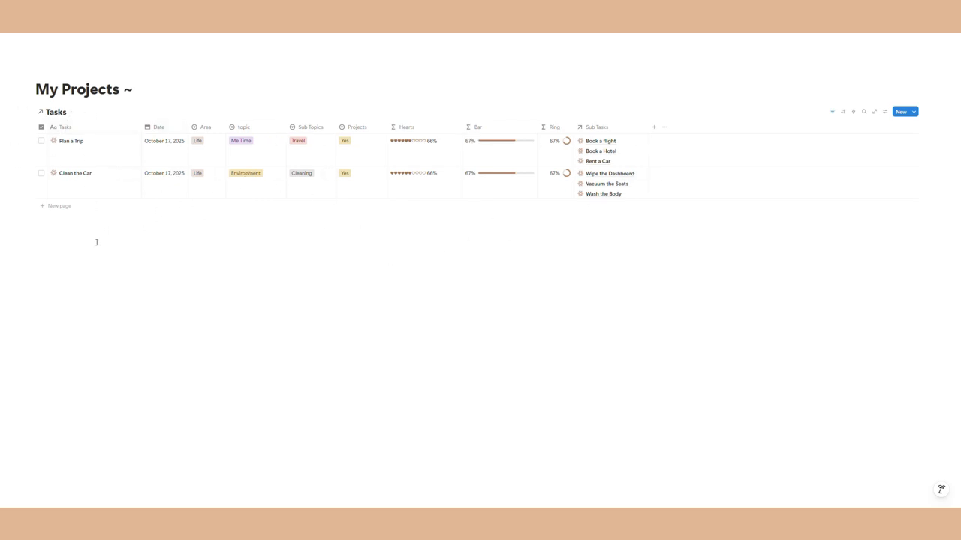
Step: Return to the Deluxe Life Planner, move My Projects below Mega Database in Links, and give it the same flower icon
{"action": "left_click", "coordinate": [60, 31]}
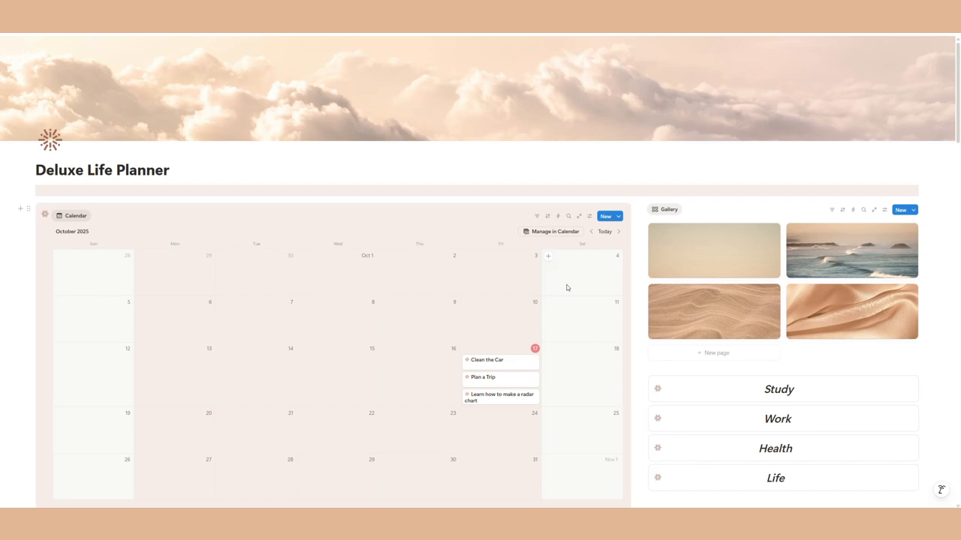
{"action": "scroll", "coordinate": [653, 210], "scroll_direction": "down", "scroll_amount": 5}
{"action": "scroll", "coordinate": [666, 219], "scroll_direction": "down", "scroll_amount": 6}
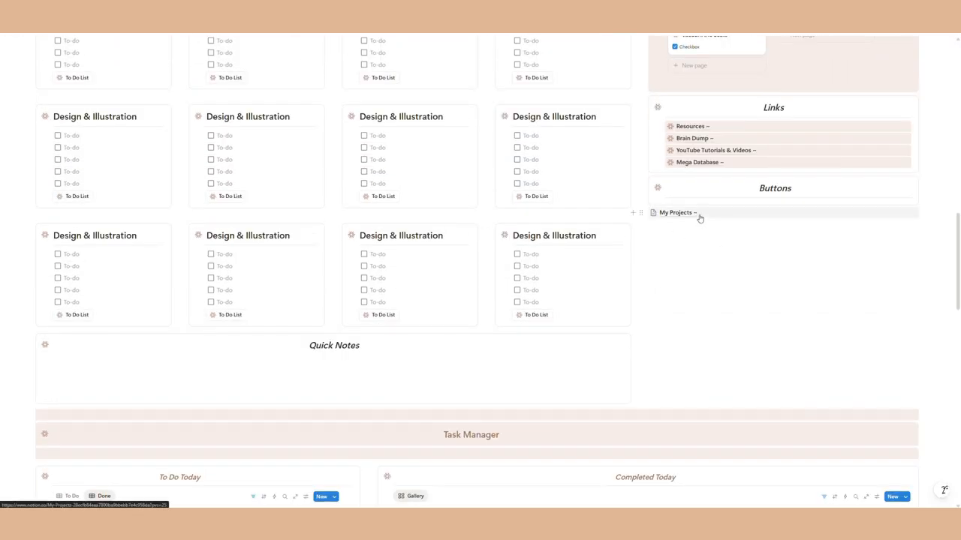
{"action": "left_click_drag", "start_coordinate": [644, 213], "coordinate": [670, 174]}
{"action": "left_click", "coordinate": [670, 175]}
{"action": "left_click", "coordinate": [606, 232]}
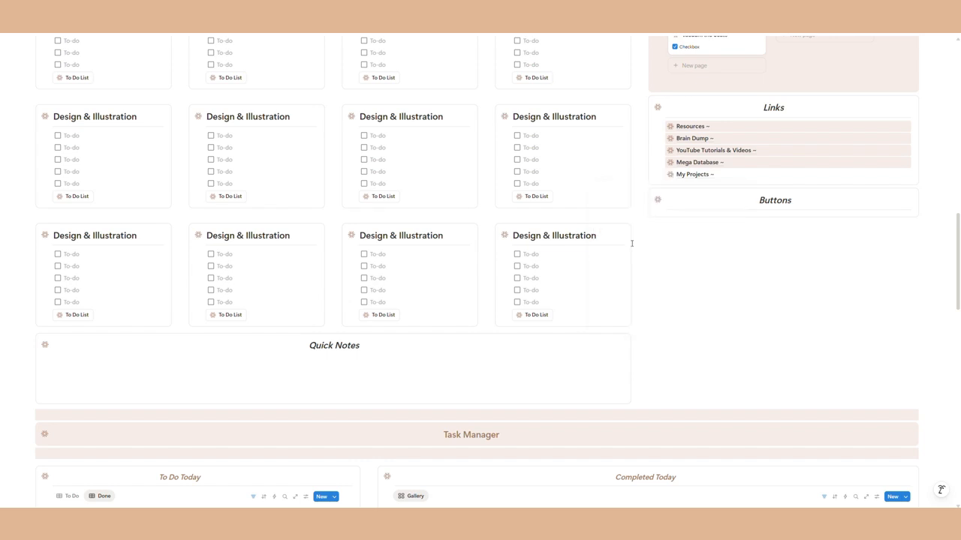
Step: Apply the brown background colour to the My Projects link
{"action": "left_click", "coordinate": [658, 176]}
{"action": "mouse_move", "coordinate": [591, 134]}
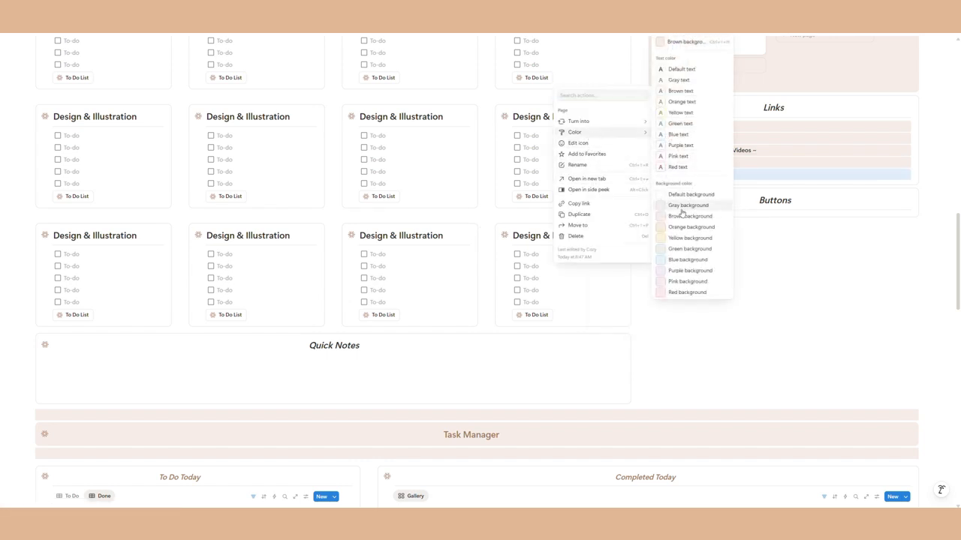
{"action": "left_click", "coordinate": [684, 215]}
{"action": "left_click", "coordinate": [716, 250]}
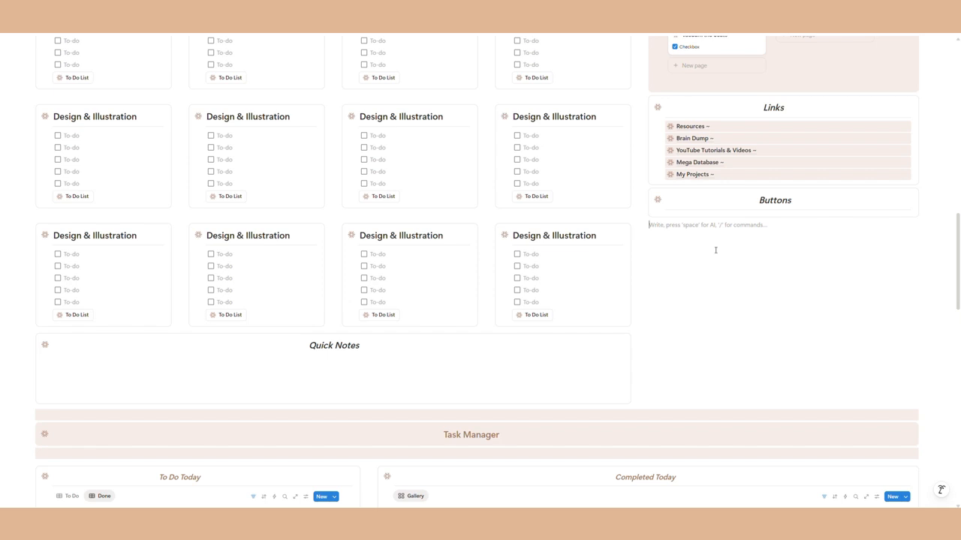
Step: Duplicate the To Do List button of the last Design & Illustration card and move the copy into the Buttons section
{"action": "left_click", "coordinate": [505, 315]}
{"action": "left_click", "coordinate": [460, 316]}
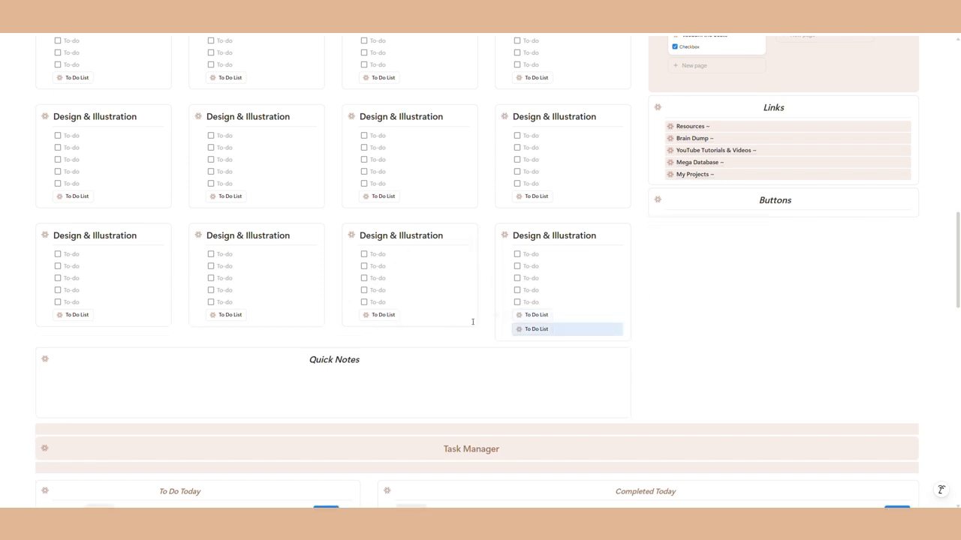
{"action": "left_click_drag", "start_coordinate": [504, 329], "coordinate": [714, 216]}
Step: Add a new button below the Buttons section that opens the "Deluxe Life Planner ~" page in center peek
{"action": "left_click", "coordinate": [719, 257]}
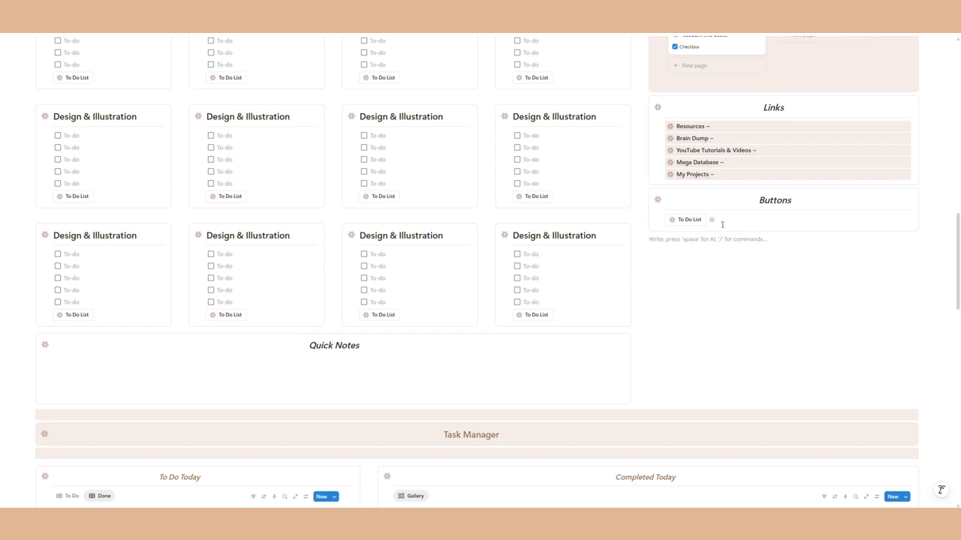
{"action": "type", "text": "/bu"}
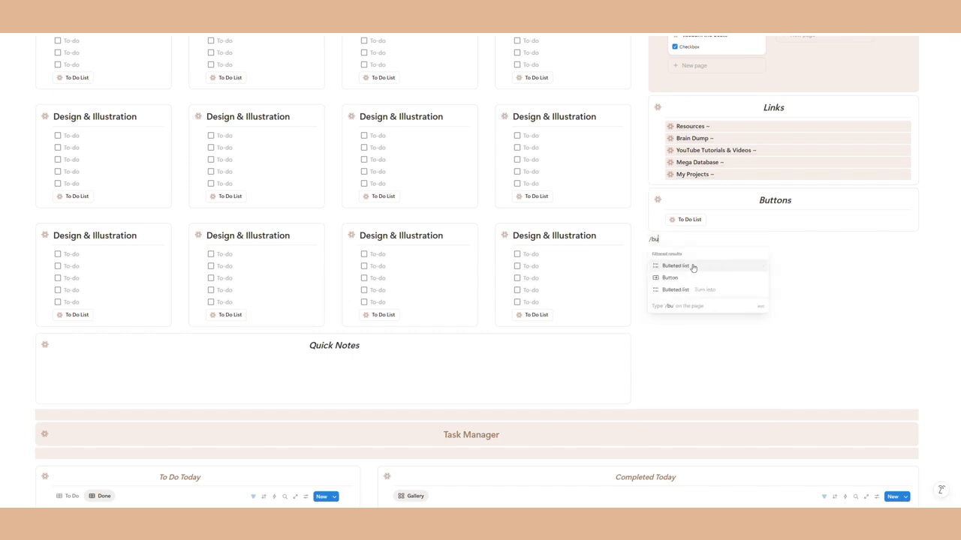
{"action": "left_click", "coordinate": [688, 279]}
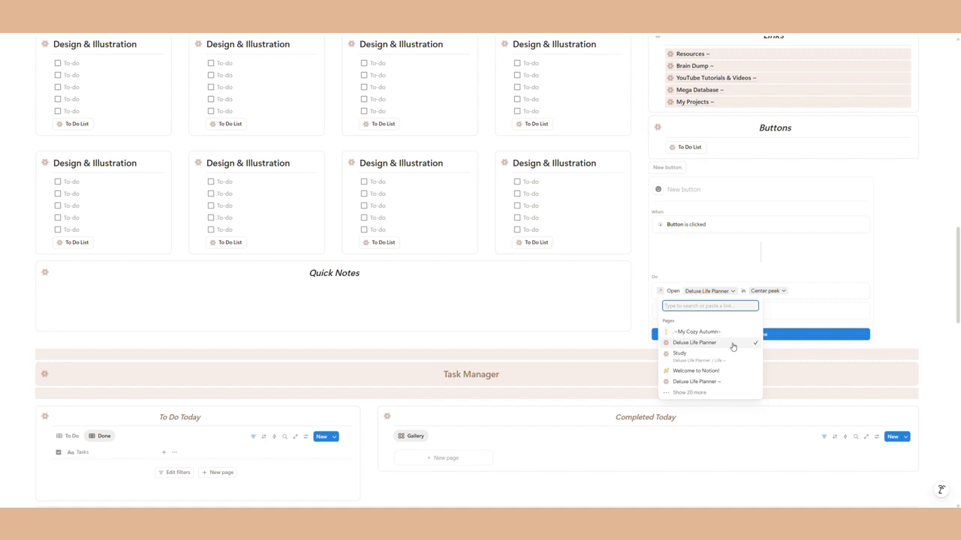
{"action": "left_click", "coordinate": [719, 381]}
{"action": "left_click", "coordinate": [796, 334]}
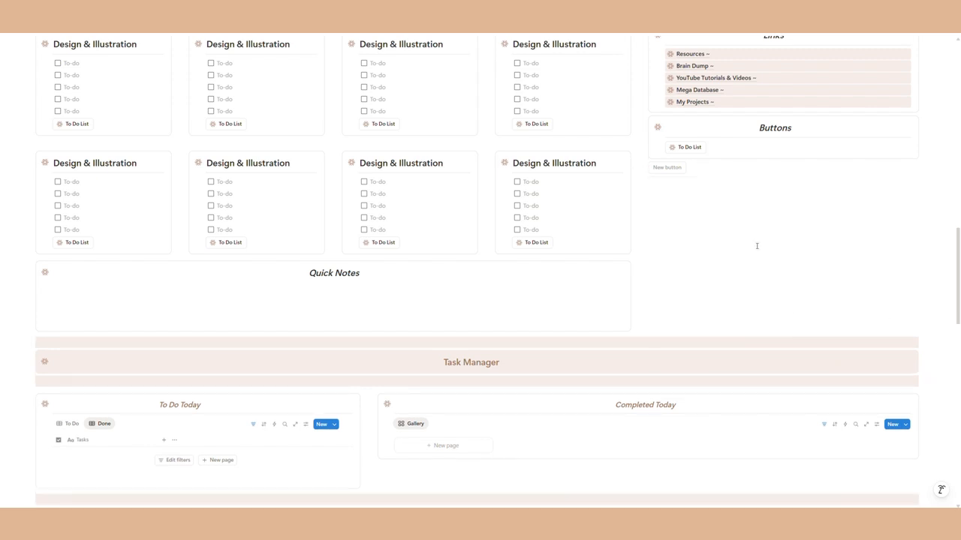
{"action": "scroll", "coordinate": [654, 261], "scroll_direction": "up", "scroll_amount": 2}
Step: Name the new button Home, give it the flower icon, and place it below To Do List in the Buttons section
{"action": "left_click", "coordinate": [680, 261]}
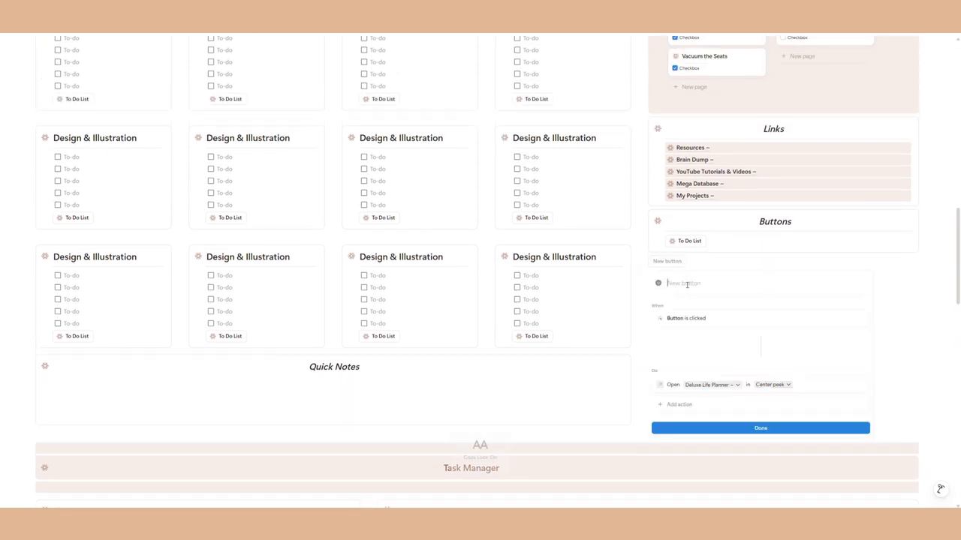
{"action": "type", "text": "Home"}
{"action": "left_click", "coordinate": [660, 284]}
{"action": "left_click", "coordinate": [593, 342]}
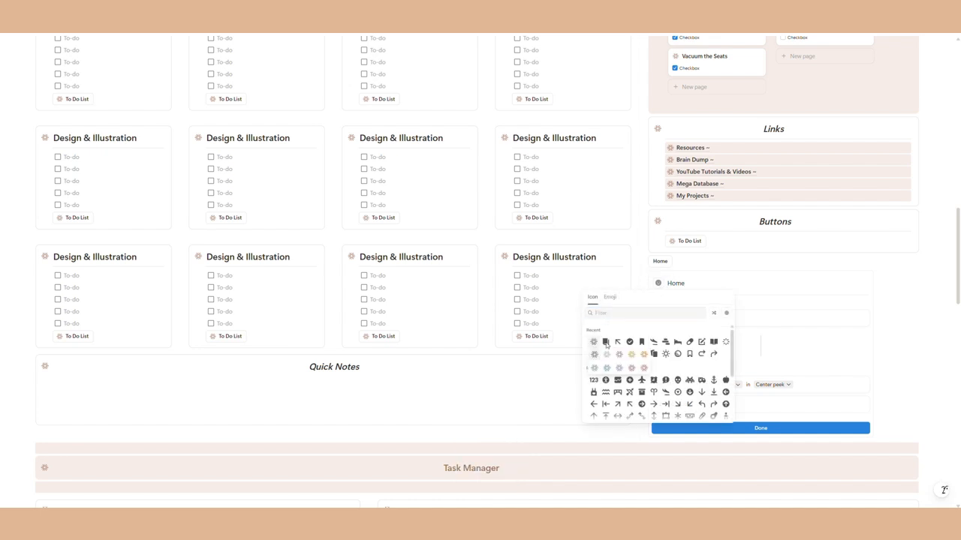
{"action": "left_click", "coordinate": [758, 428]}
{"action": "left_click_drag", "start_coordinate": [642, 260], "coordinate": [674, 256]}
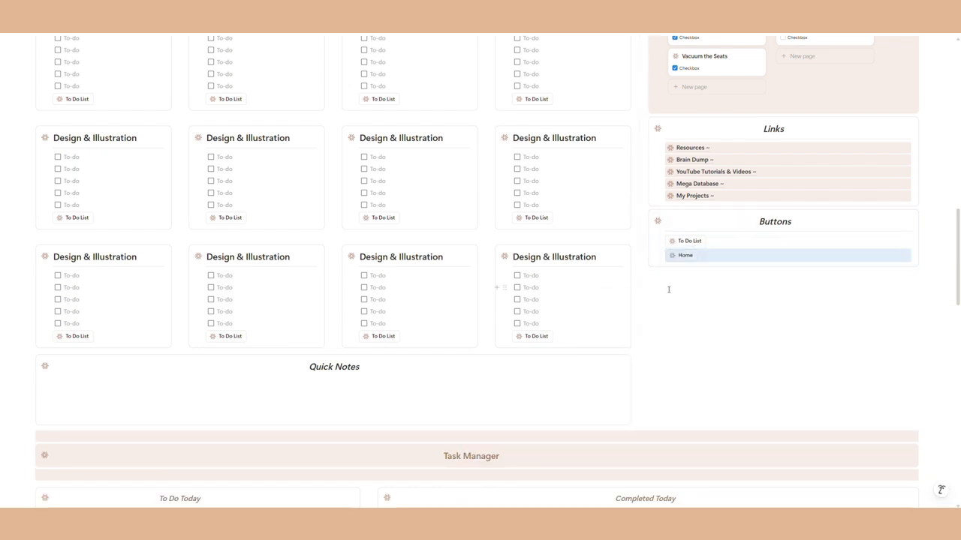
Step: Apply a brown background to the To Do List and Home buttons in the Buttons section
{"action": "left_click", "coordinate": [660, 240]}
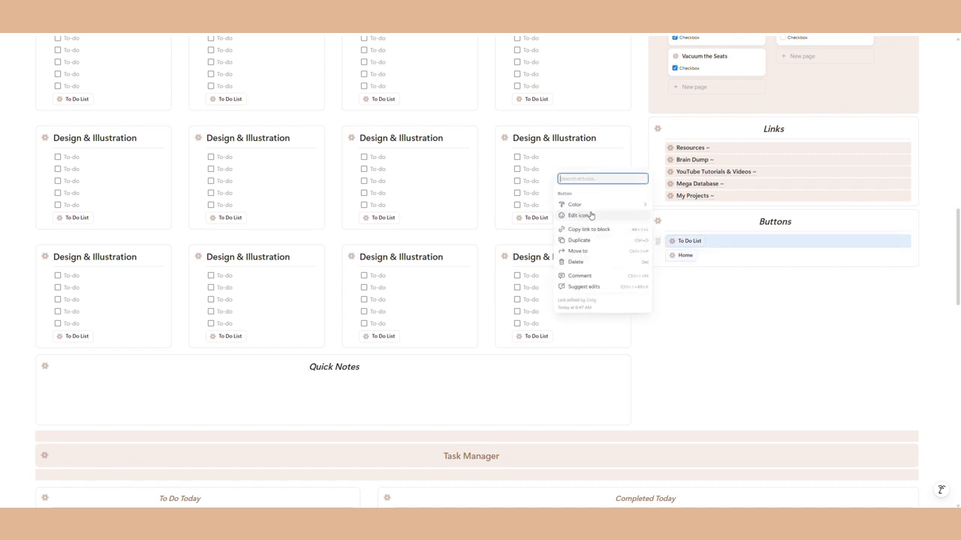
{"action": "mouse_move", "coordinate": [593, 210]}
{"action": "left_click", "coordinate": [690, 259]}
{"action": "left_click", "coordinate": [657, 255]}
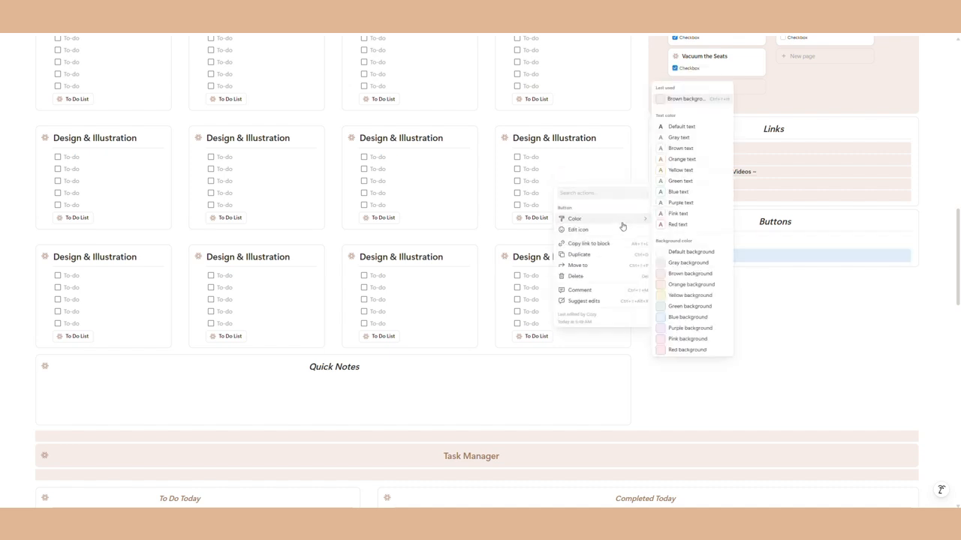
{"action": "left_click", "coordinate": [694, 288]}
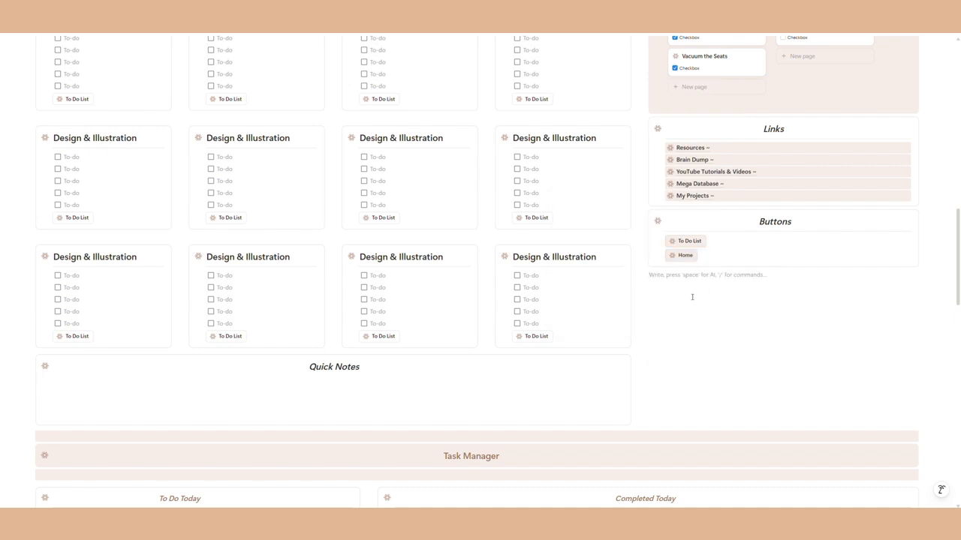
{"action": "type", "text": "/s"}
{"action": "key", "text": "BackSpace"}
{"action": "key", "text": "BackSpace"}
Step: Duplicate the To Do Today callout in the Task Manager and place the copy inside the original callout
{"action": "scroll", "coordinate": [692, 297], "scroll_direction": "down", "scroll_amount": 5}
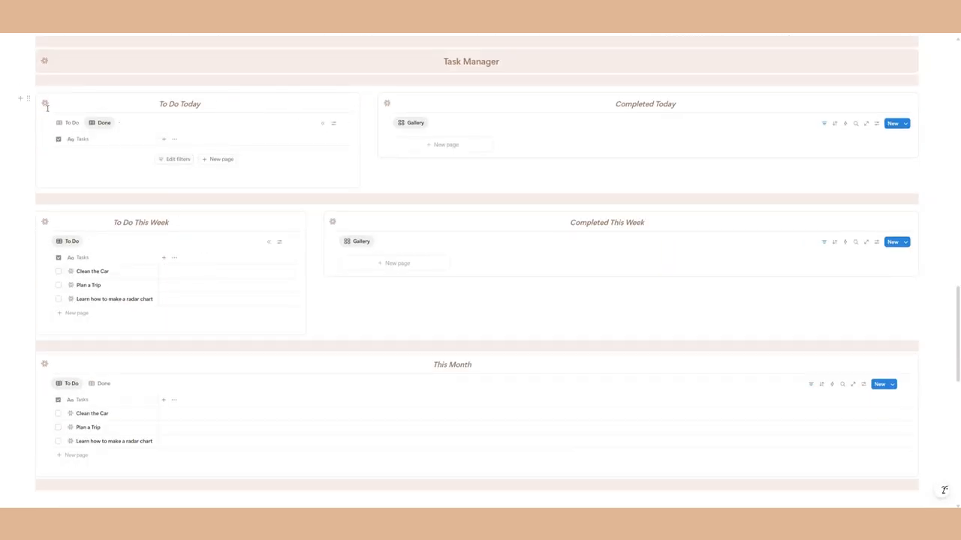
{"action": "left_click", "coordinate": [27, 98]}
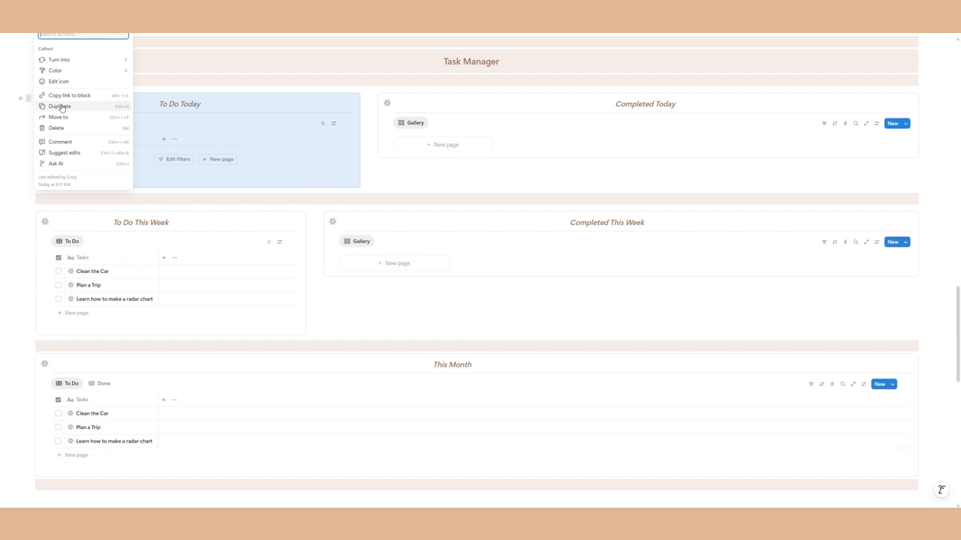
{"action": "left_click", "coordinate": [63, 106]}
{"action": "left_click_drag", "start_coordinate": [27, 196], "coordinate": [184, 119]}
Step: Move the Completed Today gallery below the Buttons section and remove its heading and the callout around it
{"action": "left_click_drag", "start_coordinate": [370, 99], "coordinate": [677, 214]}
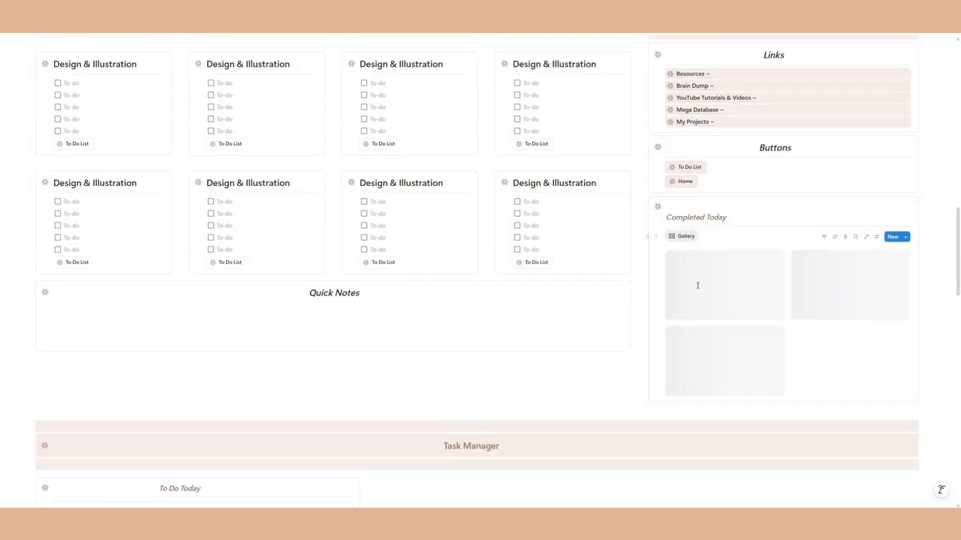
{"action": "triple_click", "coordinate": [724, 217]}
{"action": "key", "text": "BackSpace"}
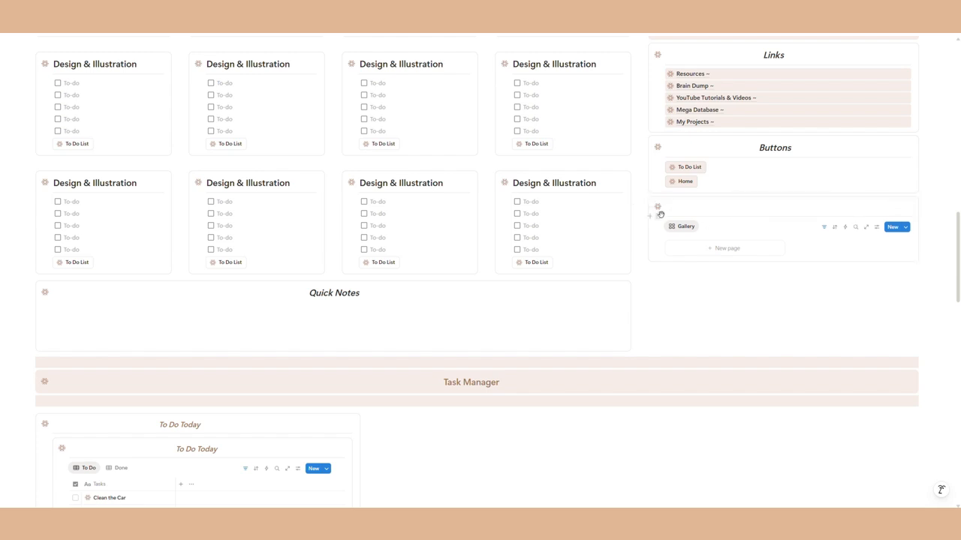
{"action": "left_click_drag", "start_coordinate": [663, 265], "coordinate": [664, 268]}
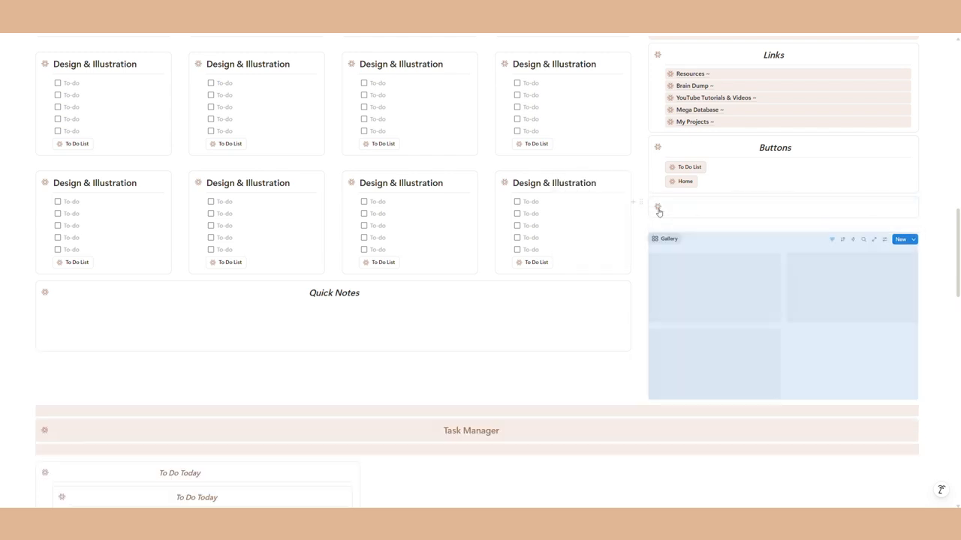
{"action": "left_click", "coordinate": [642, 204]}
{"action": "key", "text": "BackSpace"}
Step: Add a topic filter for Design & Illustration to the gallery below the Buttons section
{"action": "left_click", "coordinate": [832, 216]}
{"action": "left_click", "coordinate": [808, 253]}
{"action": "left_click", "coordinate": [772, 234]}
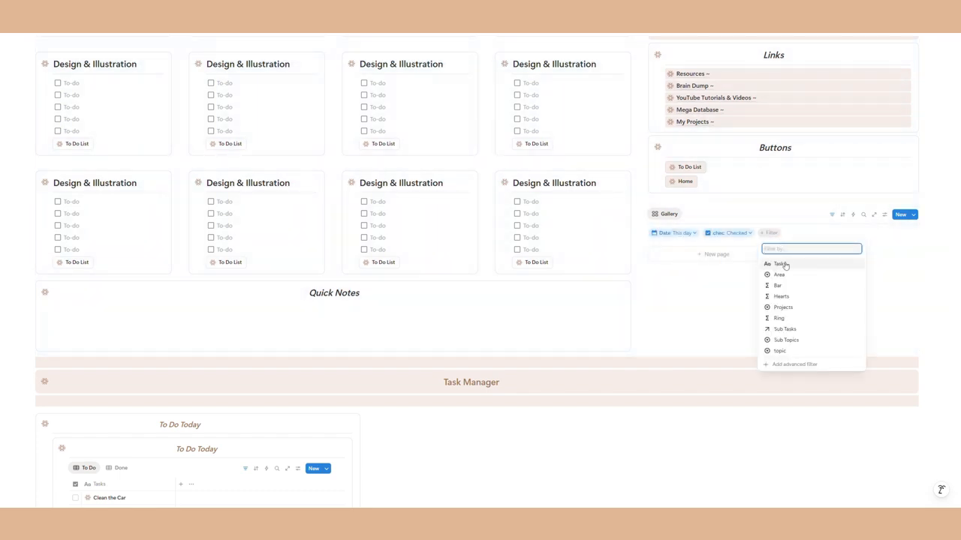
{"action": "left_click", "coordinate": [786, 350]}
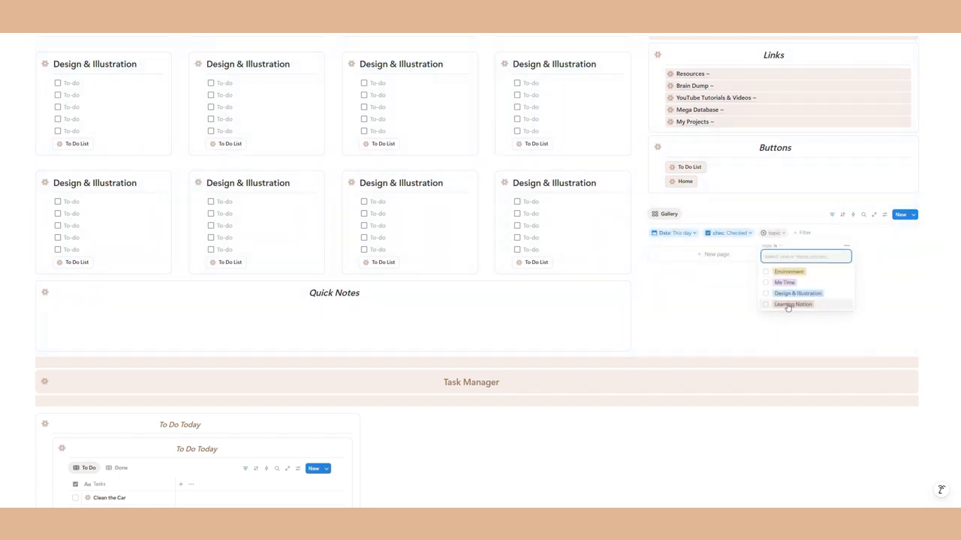
{"action": "left_click", "coordinate": [798, 292]}
{"action": "left_click", "coordinate": [721, 307]}
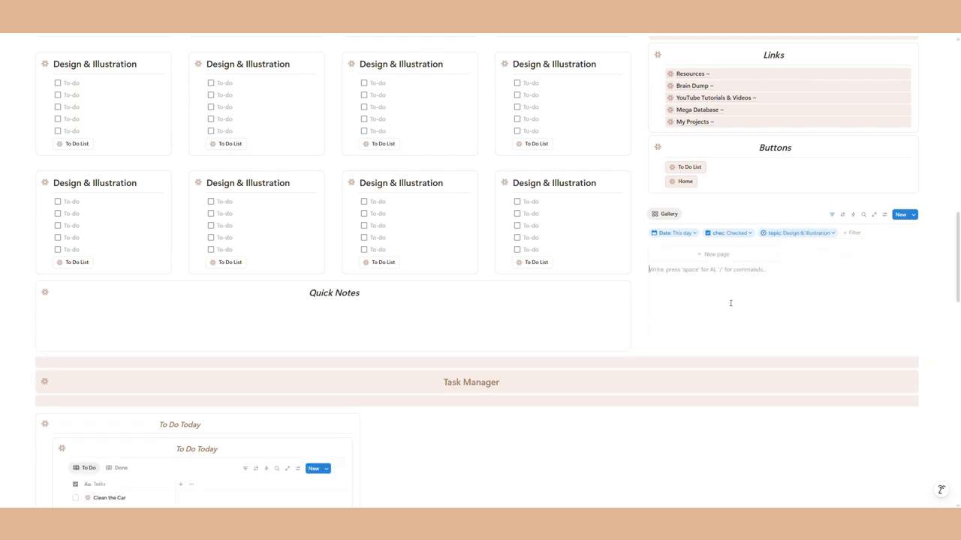
{"action": "left_click", "coordinate": [716, 254]}
{"action": "left_click", "coordinate": [484, 35]}
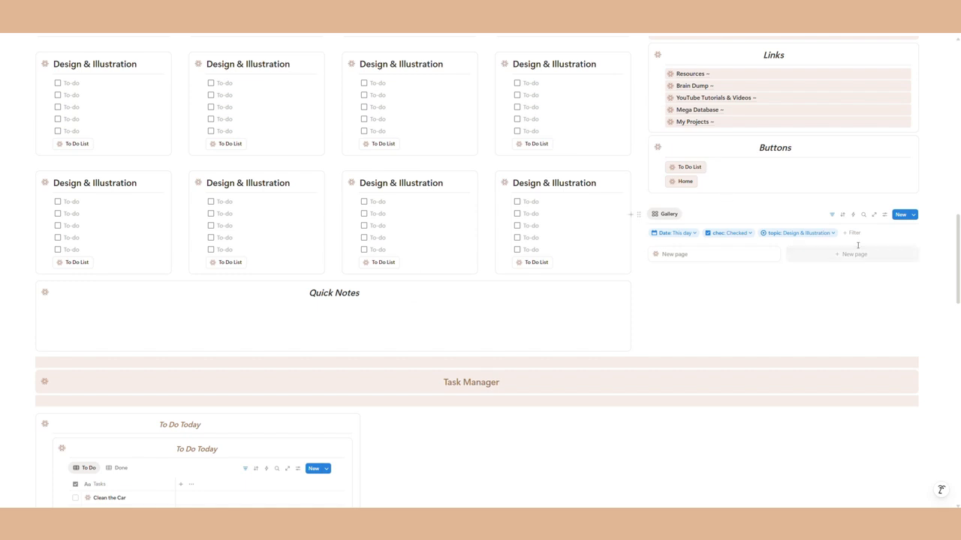
{"action": "left_click", "coordinate": [949, 36]}
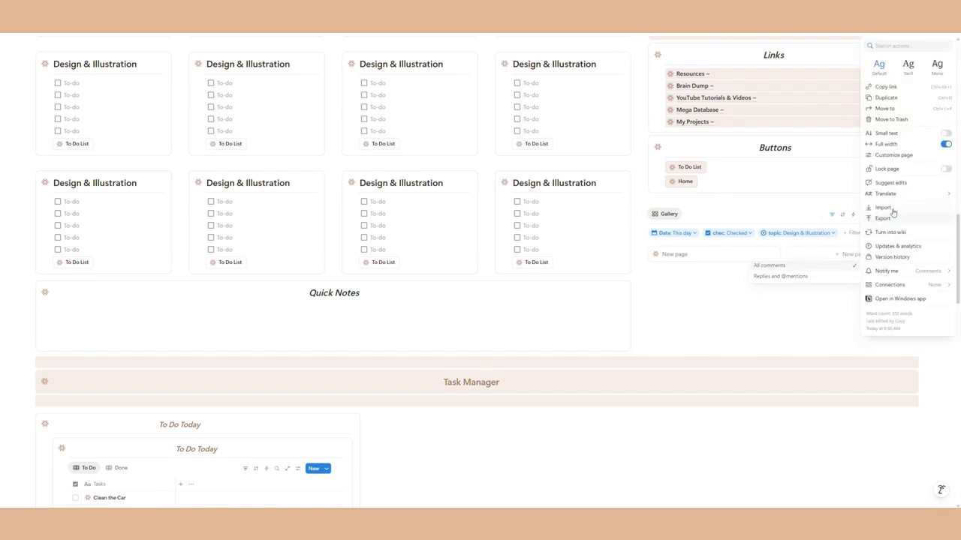
{"action": "key", "text": "Escape"}
{"action": "right_click", "coordinate": [751, 257]}
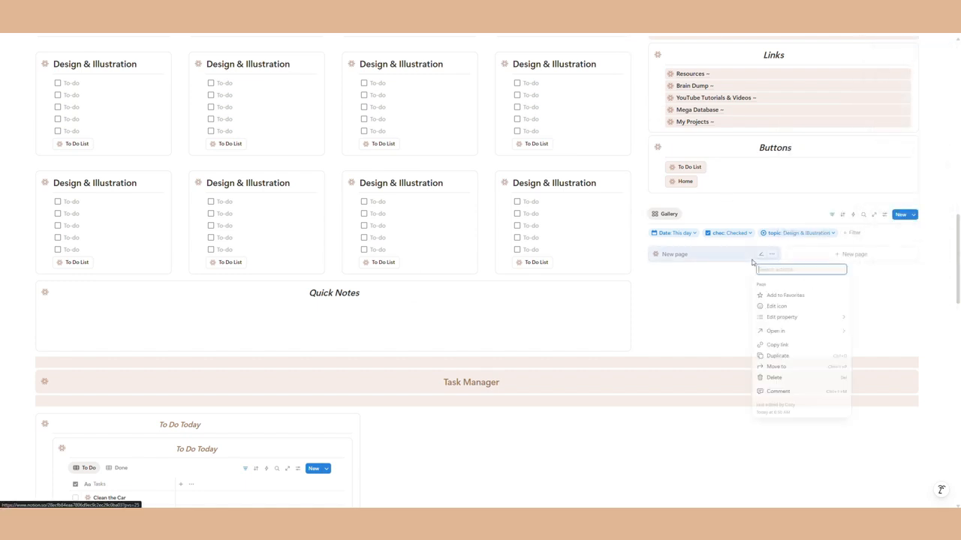
{"action": "left_click", "coordinate": [774, 377]}
Step: Add a page titled "Design Bulletin Borders" to the filtered gallery below the Buttons section
{"action": "left_click", "coordinate": [714, 254]}
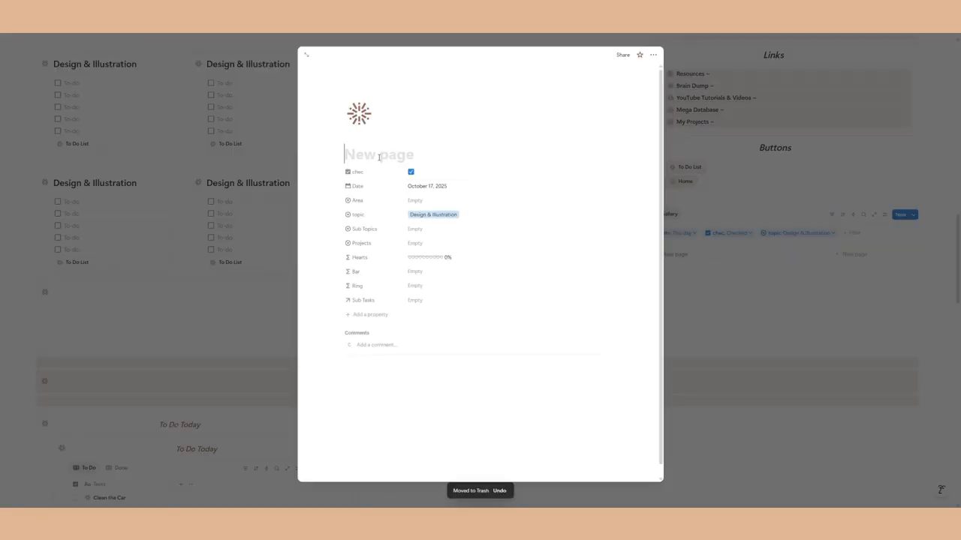
{"action": "type", "text": "Desig"}
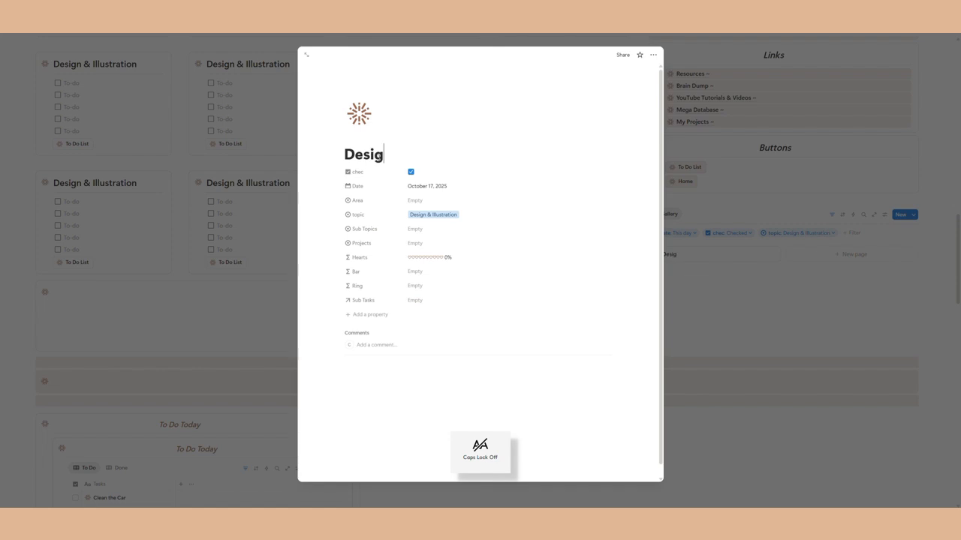
{"action": "type", "text": "n Bulletin Borders"}
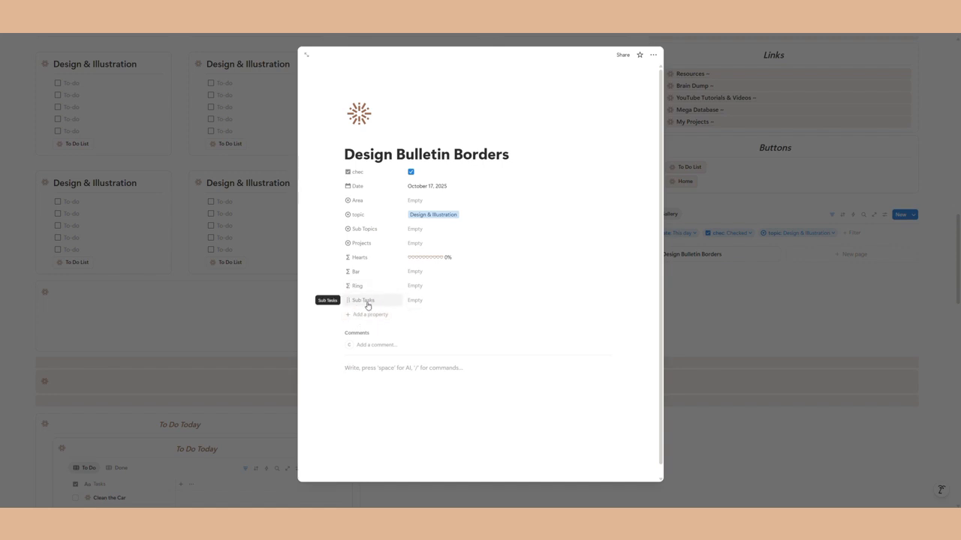
Step: Hide the Sub Tasks property when empty, hide Ring, set Bar to always hide, and close the Design Bulletin Borders page
{"action": "left_click", "coordinate": [367, 305]}
{"action": "mouse_move", "coordinate": [376, 335]}
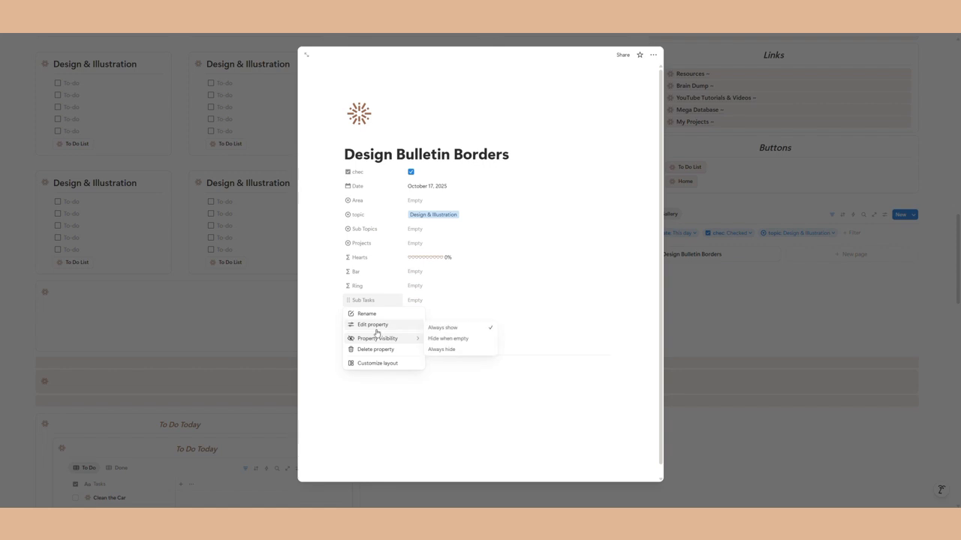
{"action": "left_click", "coordinate": [450, 338]}
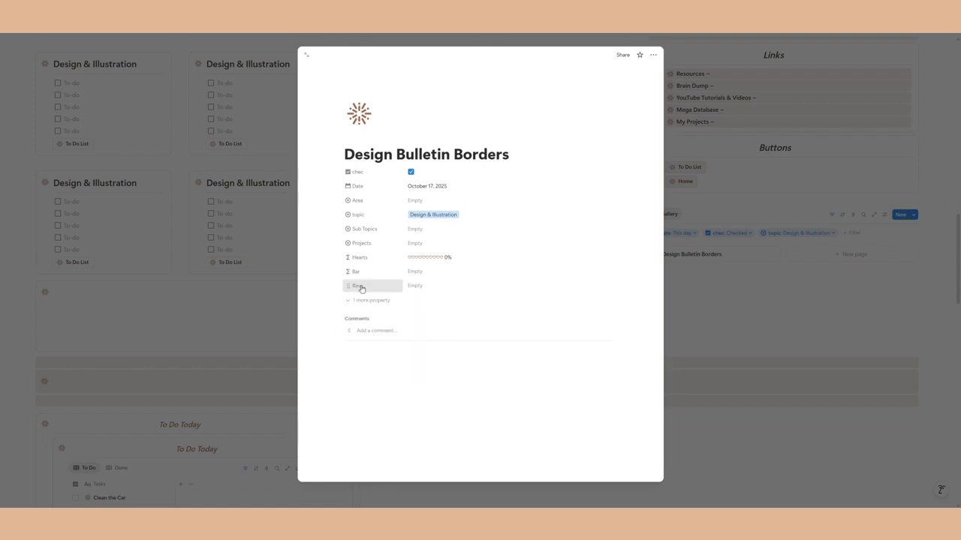
{"action": "left_click", "coordinate": [357, 286]}
{"action": "left_click", "coordinate": [444, 330]}
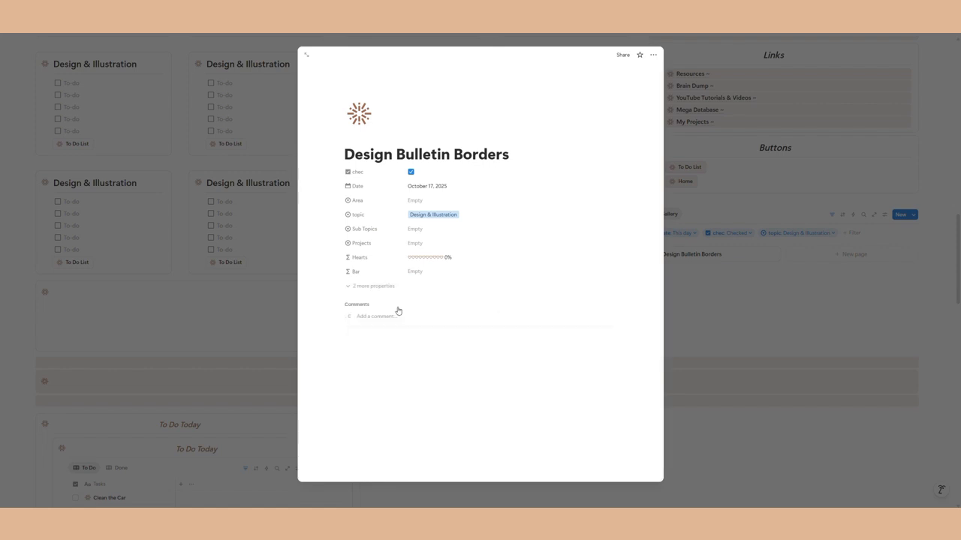
{"action": "left_click", "coordinate": [365, 274]}
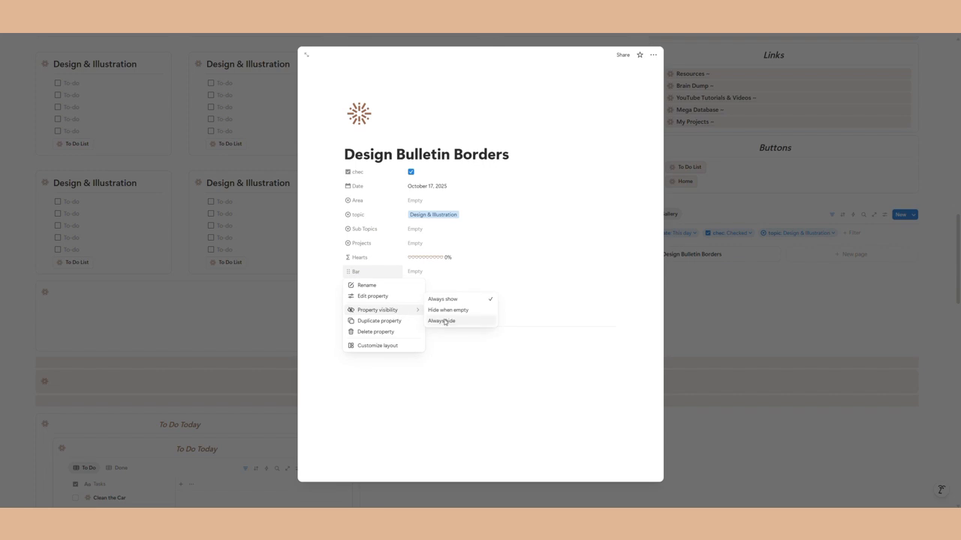
{"action": "left_click", "coordinate": [445, 321]}
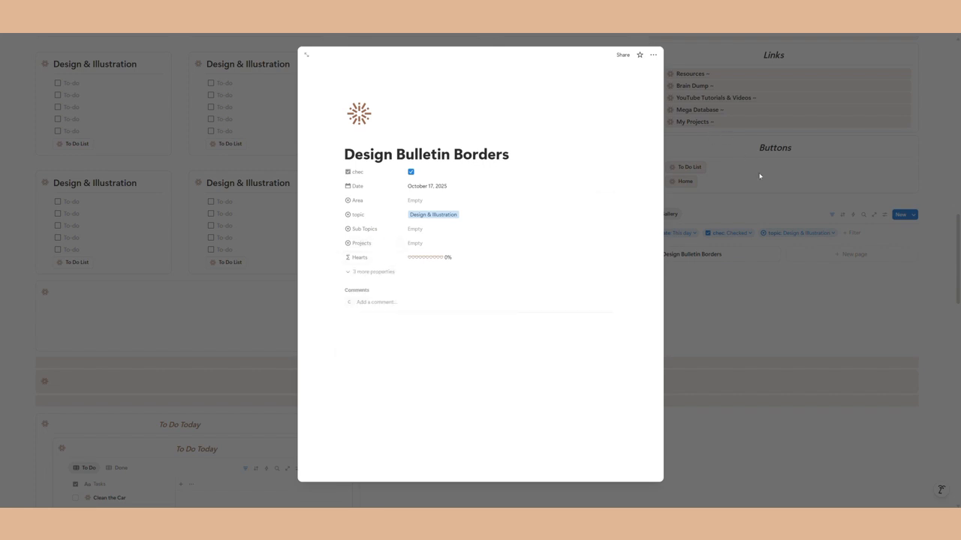
{"action": "left_click", "coordinate": [744, 157]}
Step: Switch the gallery below the Buttons section to a table layout
{"action": "scroll", "coordinate": [698, 292], "scroll_direction": "up", "scroll_amount": 1}
{"action": "scroll", "coordinate": [698, 292], "scroll_direction": "up", "scroll_amount": 1}
{"action": "left_click", "coordinate": [834, 311]}
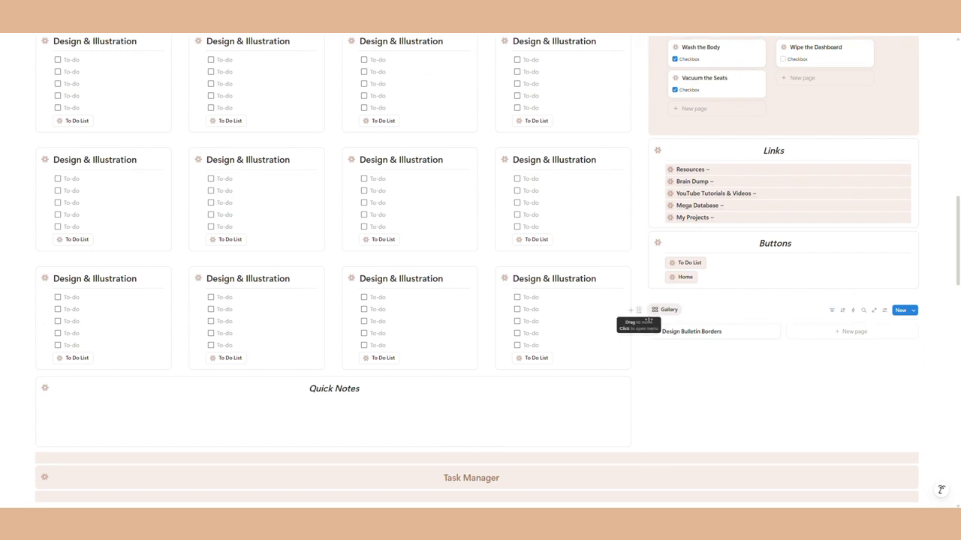
{"action": "left_click", "coordinate": [884, 310]}
{"action": "left_click", "coordinate": [872, 137]}
{"action": "left_click", "coordinate": [869, 160]}
Step: Hide the table columns between Tasks and Hearts, including Area, topic and Sub Topics
{"action": "left_click", "coordinate": [773, 330]}
{"action": "left_click", "coordinate": [772, 326]}
{"action": "left_click", "coordinate": [786, 434]}
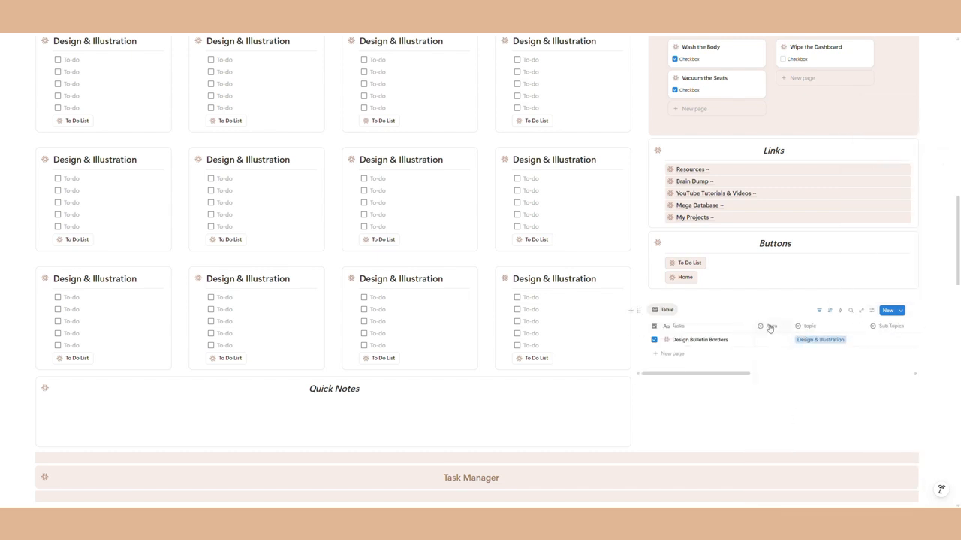
{"action": "left_click", "coordinate": [772, 326]}
{"action": "left_click", "coordinate": [774, 256]}
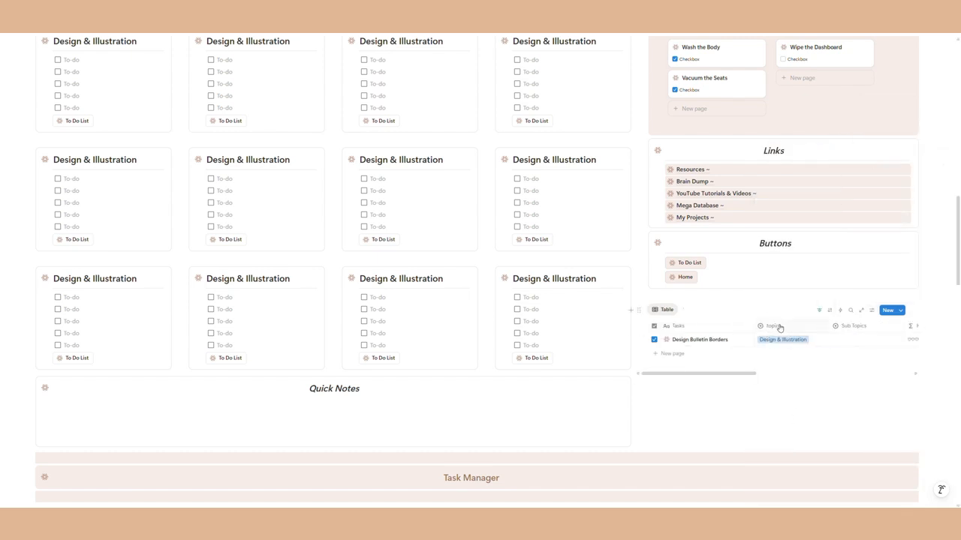
{"action": "left_click", "coordinate": [772, 326]}
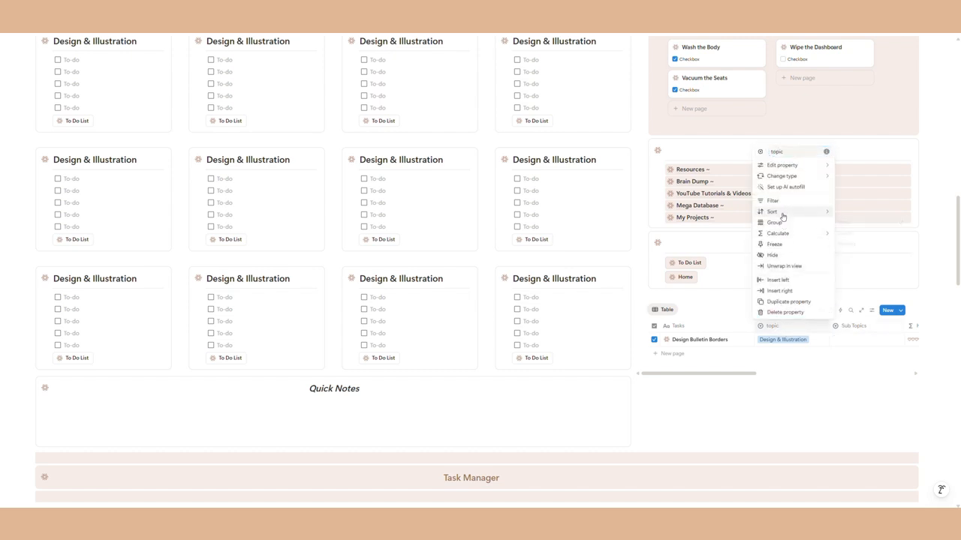
{"action": "left_click", "coordinate": [777, 257]}
{"action": "left_click", "coordinate": [777, 326]}
{"action": "left_click", "coordinate": [779, 253]}
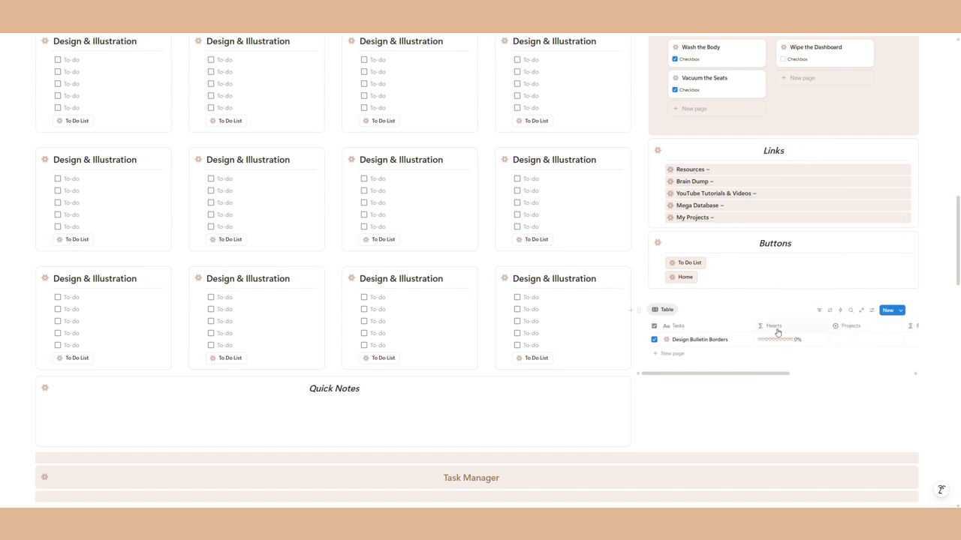
Step: Hide the Hearts, Projects, Bar, Ring and Sub Tasks columns so the table keeps only the checkbox and Tasks columns
{"action": "left_click", "coordinate": [773, 325]}
{"action": "left_click", "coordinate": [769, 422]}
{"action": "left_click", "coordinate": [773, 327]}
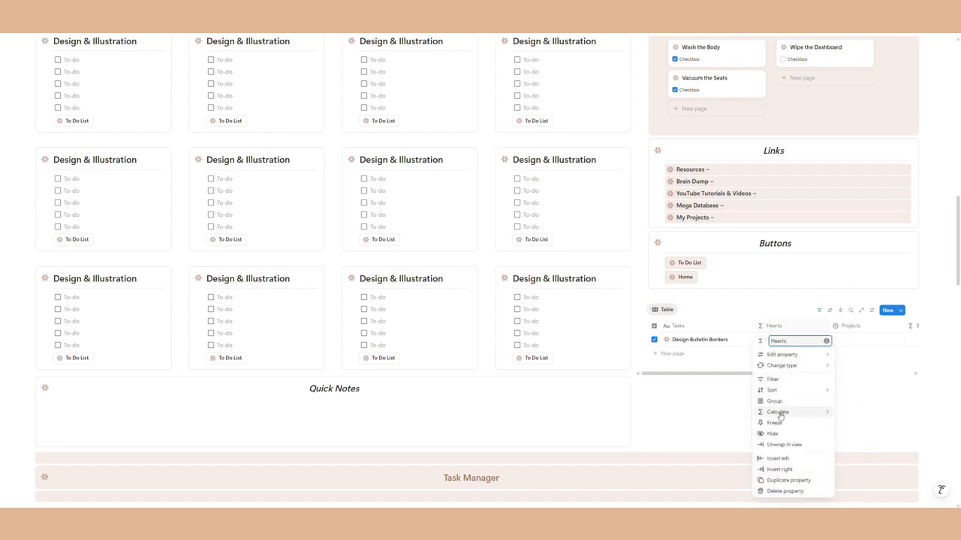
{"action": "left_click", "coordinate": [773, 435]}
{"action": "left_click", "coordinate": [777, 325]}
{"action": "left_click", "coordinate": [775, 256]}
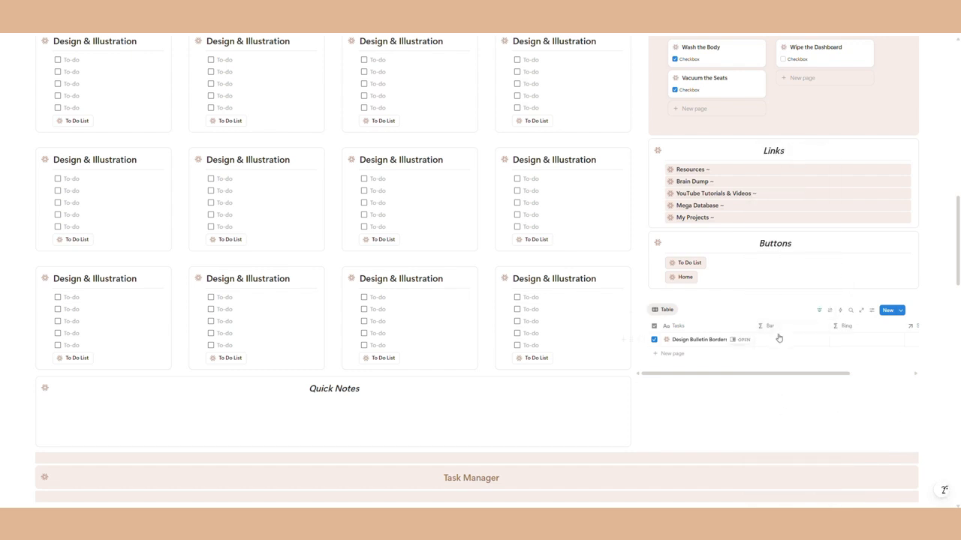
{"action": "left_click", "coordinate": [779, 327]}
{"action": "left_click", "coordinate": [773, 325]}
{"action": "left_click", "coordinate": [773, 326]}
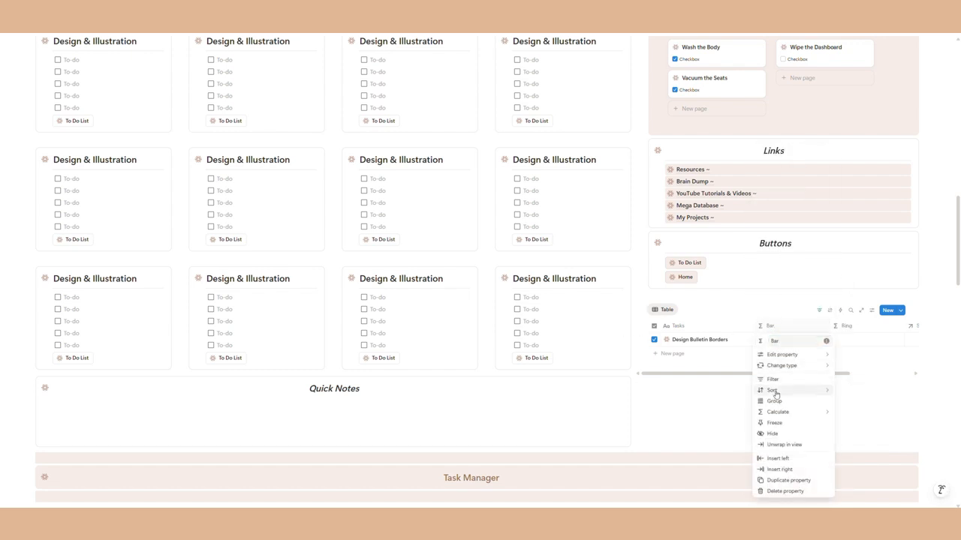
{"action": "left_click", "coordinate": [772, 434]}
{"action": "left_click", "coordinate": [788, 331]}
{"action": "left_click", "coordinate": [773, 434]}
{"action": "left_click", "coordinate": [773, 326]}
{"action": "left_click", "coordinate": [772, 434]}
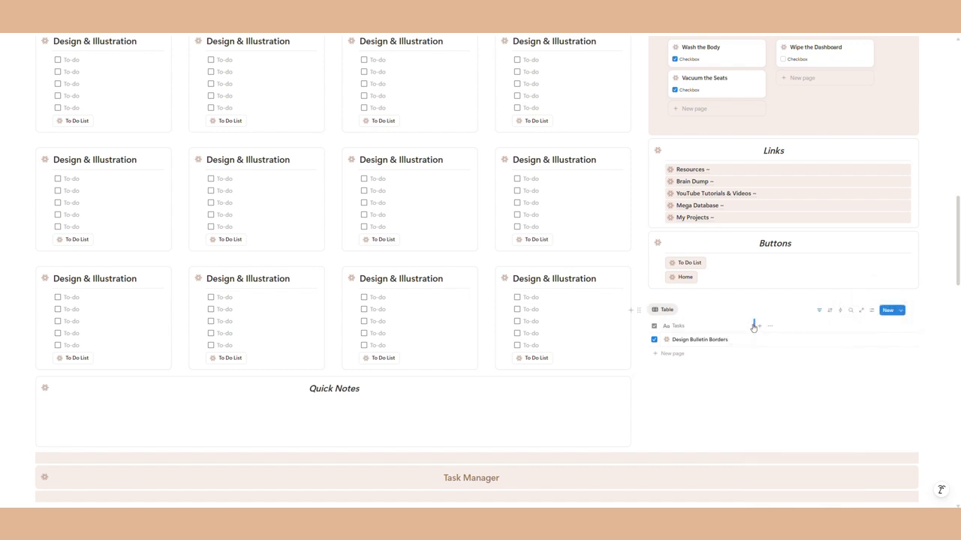
Step: Turn off wrapping for all columns in the layout of the table below the Buttons section
{"action": "left_click", "coordinate": [871, 310]}
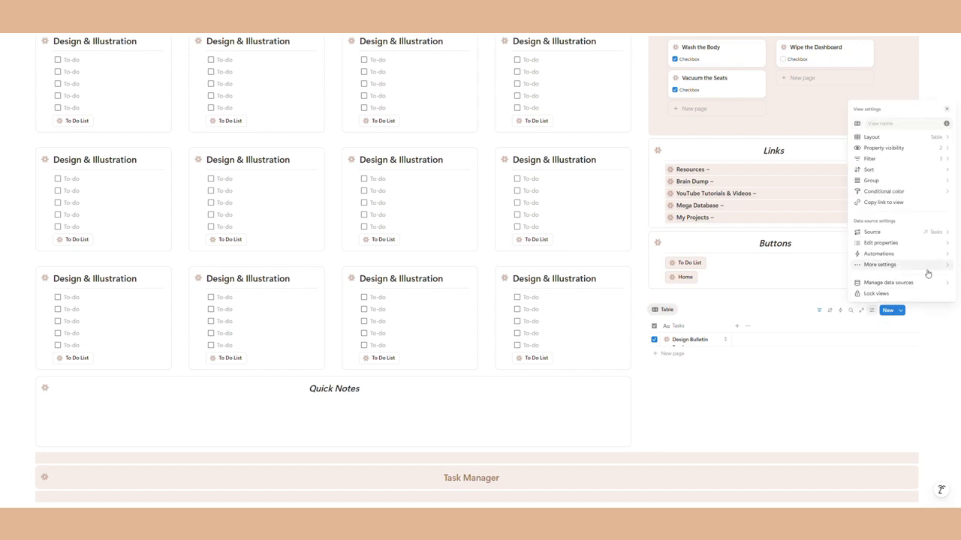
{"action": "left_click", "coordinate": [871, 139]}
{"action": "left_click", "coordinate": [946, 252]}
{"action": "left_click", "coordinate": [944, 272]}
{"action": "left_click", "coordinate": [774, 404]}
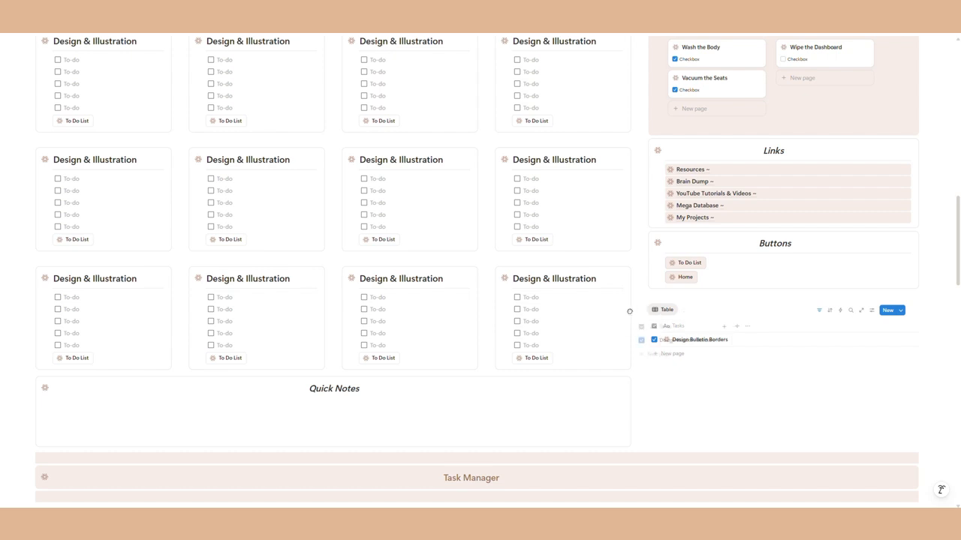
Step: Move the table into the first Design & Illustration callout of the third row, directly under its heading
{"action": "left_click_drag", "start_coordinate": [642, 308], "coordinate": [654, 353]}
{"action": "left_click", "coordinate": [665, 377]}
{"action": "left_click_drag", "start_coordinate": [639, 309], "coordinate": [72, 323]}
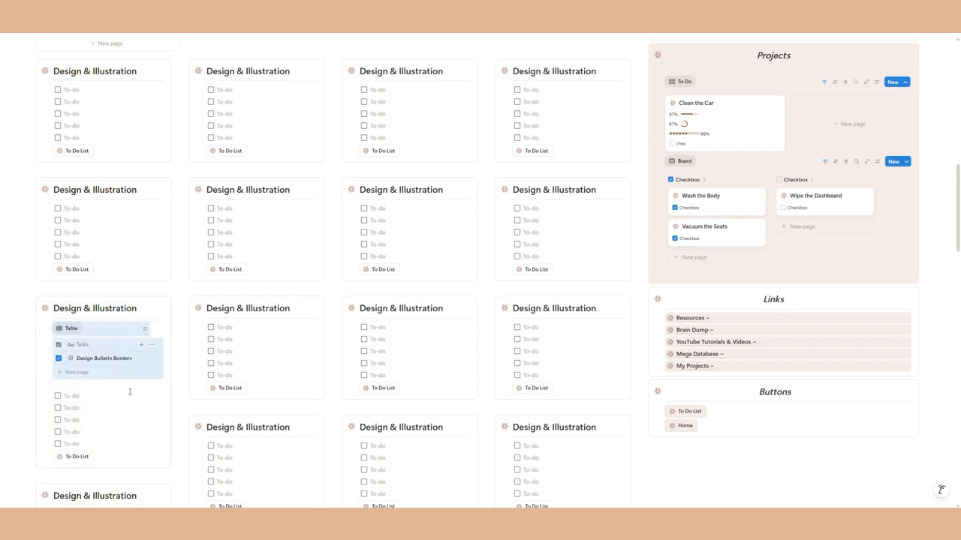
Step: Turn on wrapping for all columns in the Design & Illustration callout's table and widen its Tasks column
{"action": "left_click", "coordinate": [145, 335]}
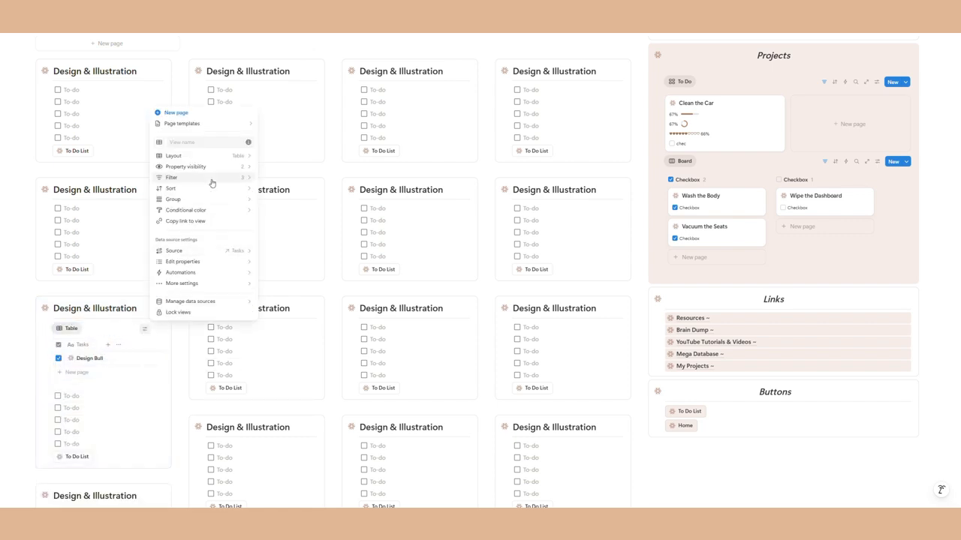
{"action": "left_click", "coordinate": [215, 157]}
{"action": "left_click", "coordinate": [246, 290]}
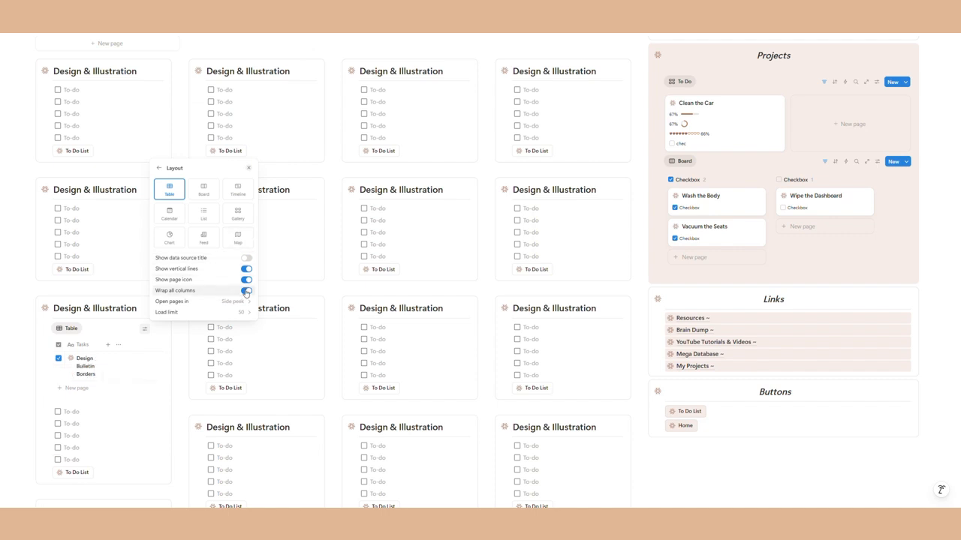
{"action": "left_click", "coordinate": [136, 407]}
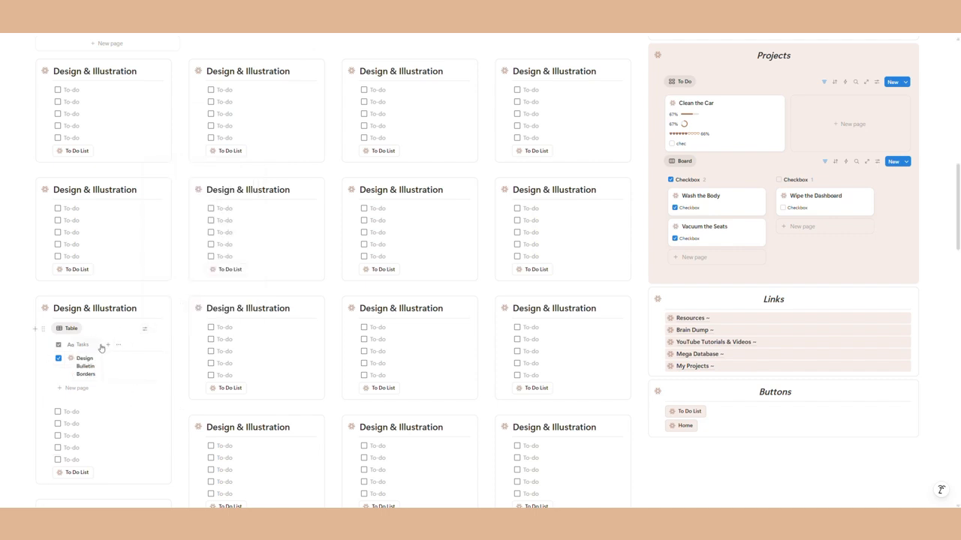
{"action": "left_click_drag", "start_coordinate": [103, 344], "coordinate": [127, 346]}
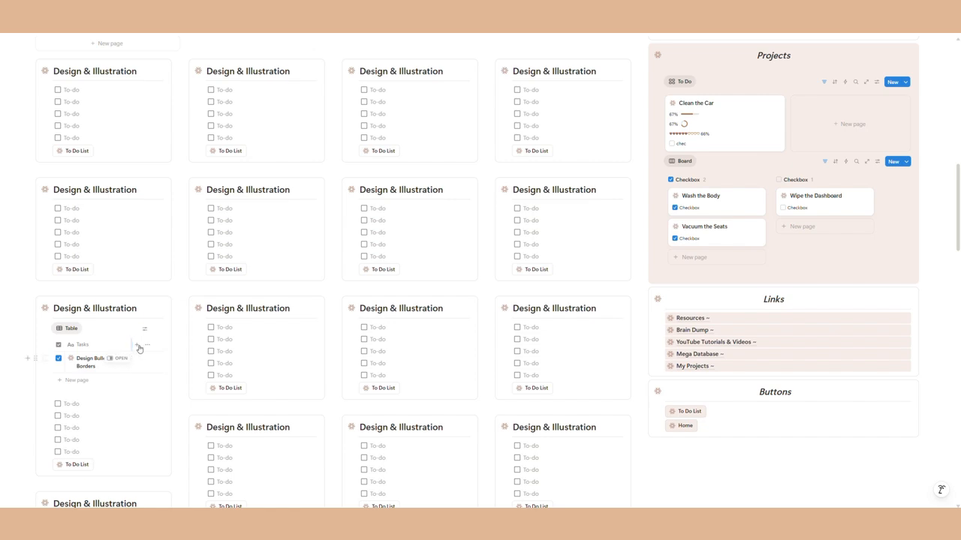
Step: Delete the five empty to-dos beneath the table in the Design & Illustration callout, keeping its To Do List button
{"action": "scroll", "coordinate": [132, 361], "scroll_direction": "up", "scroll_amount": 10}
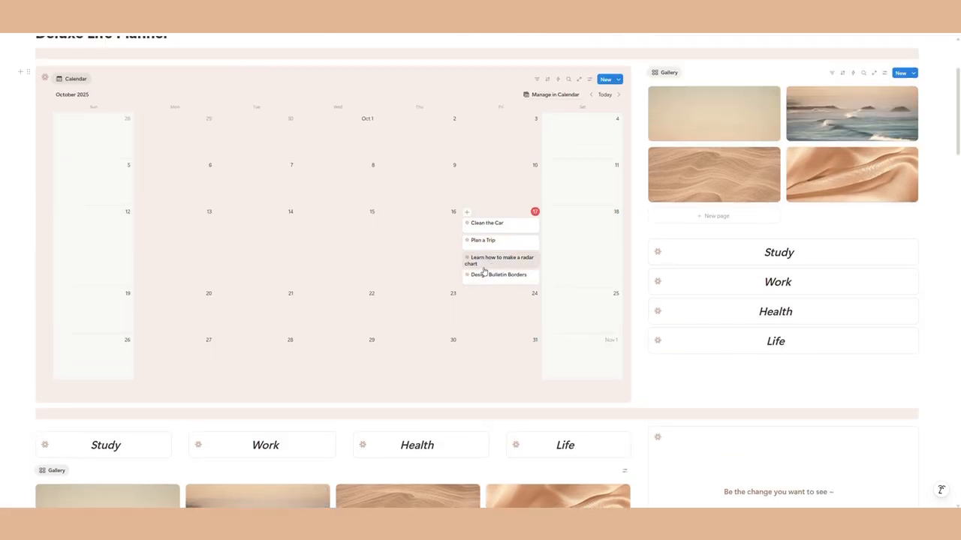
{"action": "scroll", "coordinate": [489, 267], "scroll_direction": "down", "scroll_amount": 10}
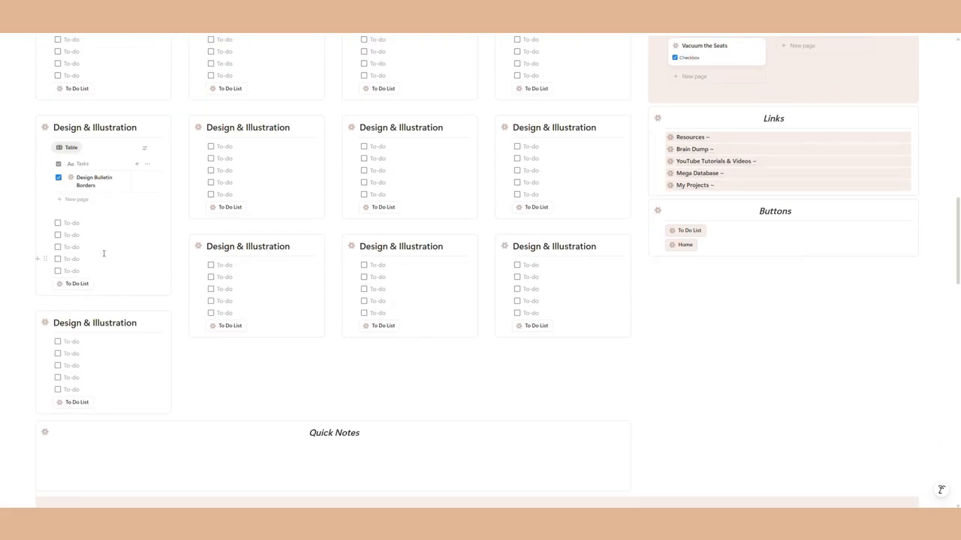
{"action": "scroll", "coordinate": [103, 254], "scroll_direction": "up", "scroll_amount": 2}
{"action": "left_click_drag", "start_coordinate": [45, 281], "coordinate": [102, 342]}
{"action": "key", "text": "Delete"}
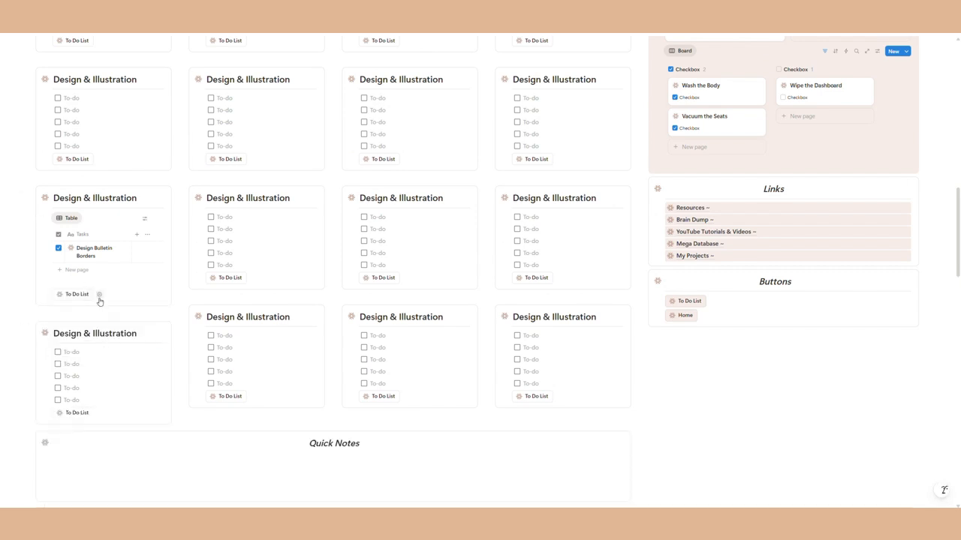
{"action": "key", "text": "ctrl+z"}
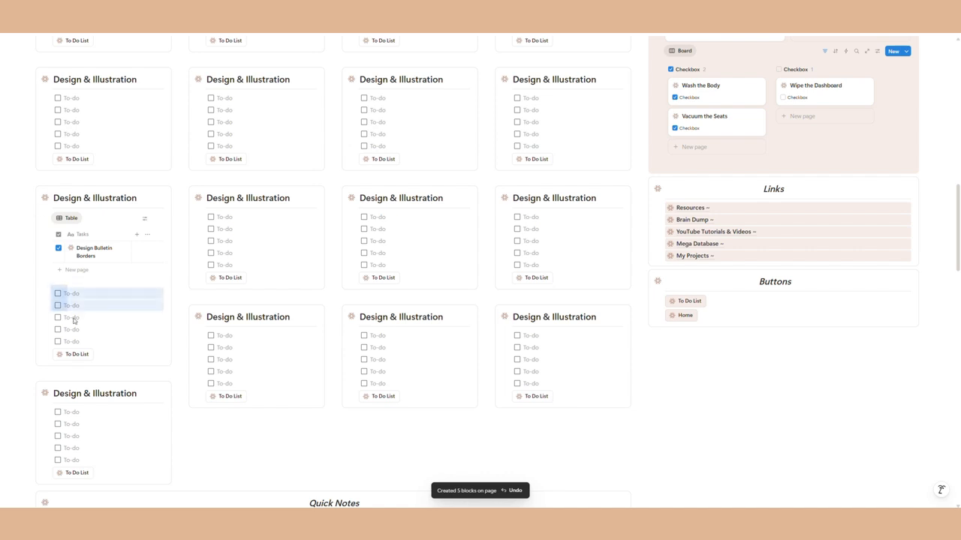
{"action": "key", "text": "Delete"}
Step: Add a task named "Illustrate a flower" to the table in the Design & Illustration callout
{"action": "scroll", "coordinate": [105, 353], "scroll_direction": "up", "scroll_amount": 4}
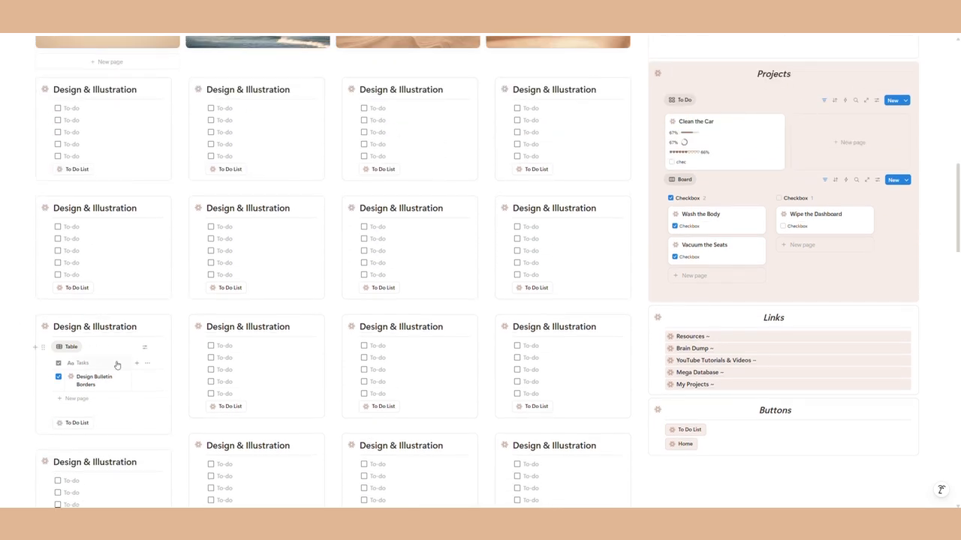
{"action": "left_click", "coordinate": [75, 399]}
{"action": "key", "text": "Caps_Lock"}
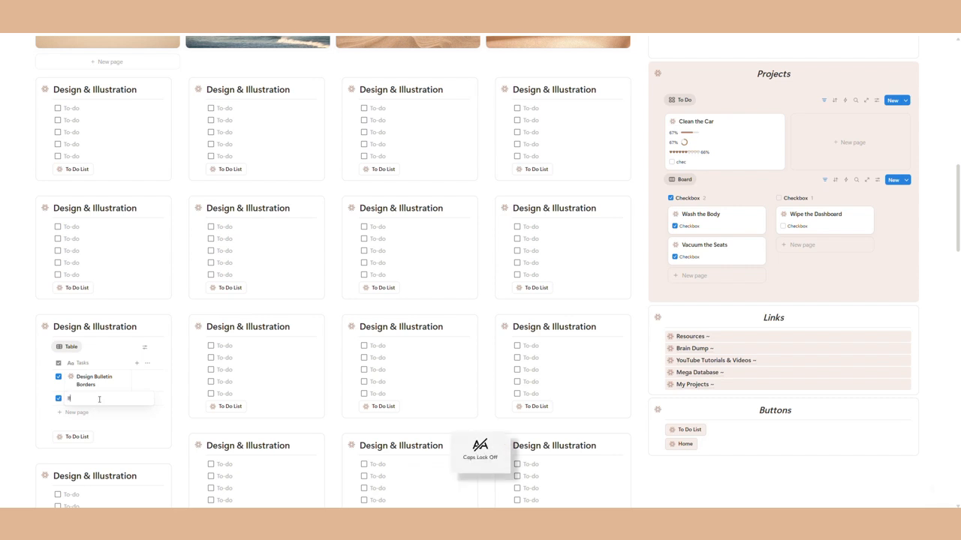
{"action": "type", "text": "Illustrate a flower"}
{"action": "key", "text": "Return"}
{"action": "scroll", "coordinate": [511, 300], "scroll_direction": "up", "scroll_amount": 6}
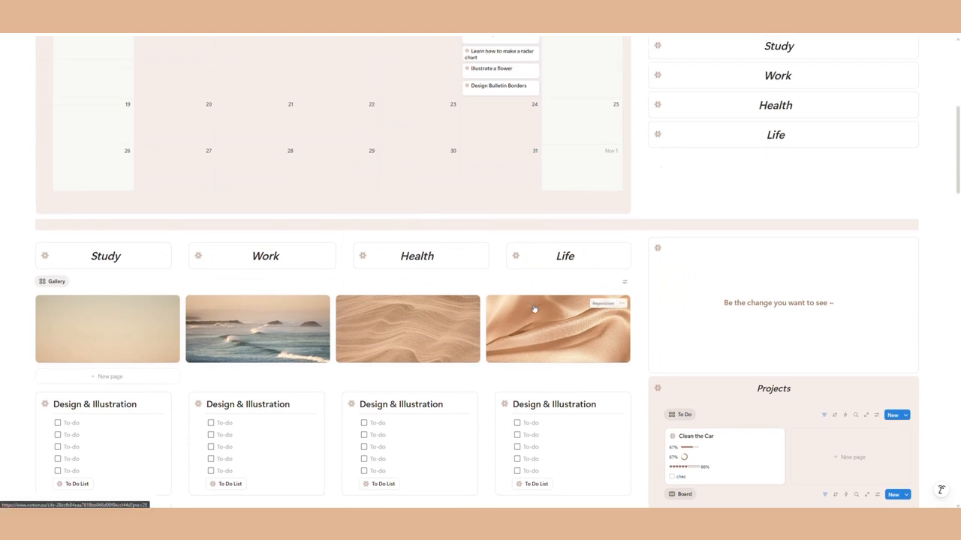
{"action": "scroll", "coordinate": [500, 214], "scroll_direction": "down", "scroll_amount": 3}
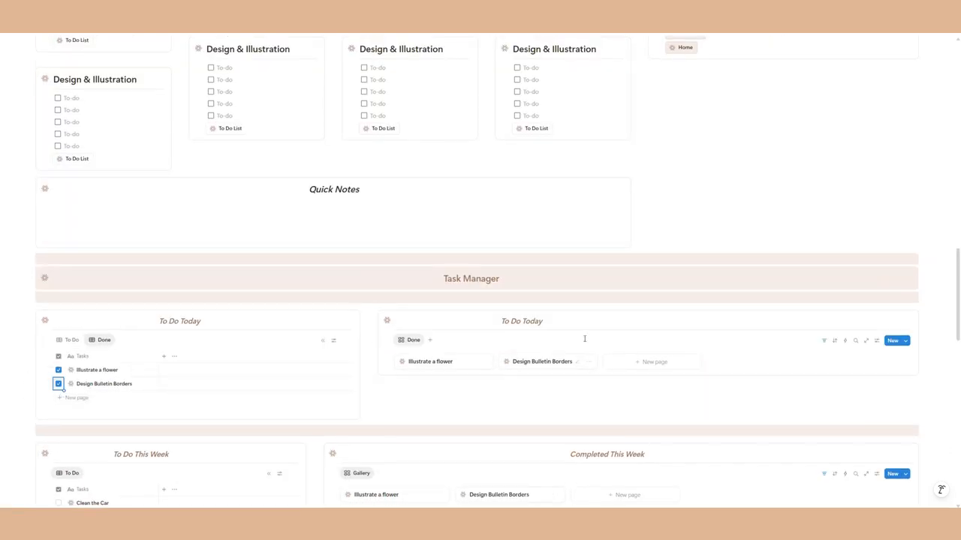
Step: Check the completed tasks in the Task Manager's today, week and month views and in the Design & Illustration table
{"action": "scroll", "coordinate": [585, 338], "scroll_direction": "up", "scroll_amount": 6}
{"action": "scroll", "coordinate": [441, 323], "scroll_direction": "down", "scroll_amount": 2}
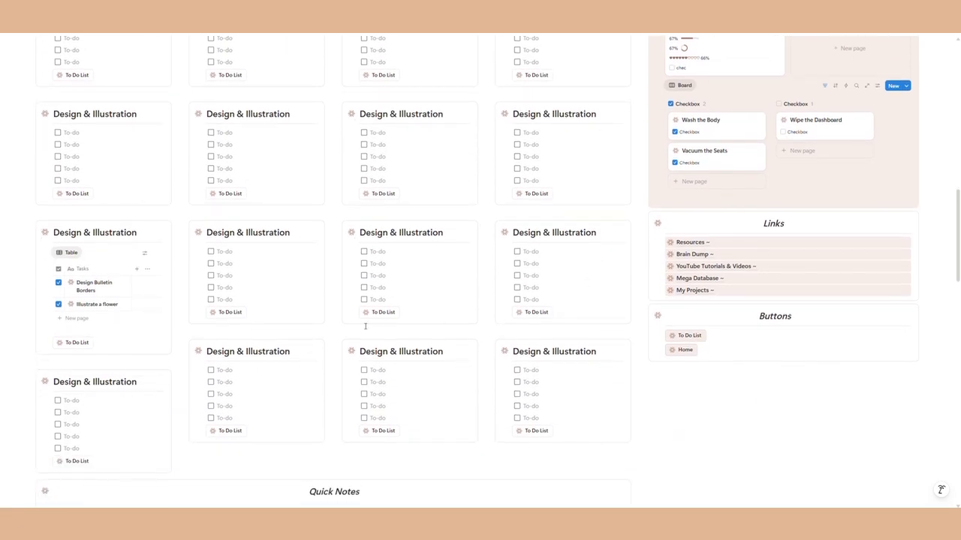
{"action": "scroll", "coordinate": [441, 323], "scroll_direction": "down", "scroll_amount": 4}
{"action": "left_click", "coordinate": [171, 441]}
{"action": "left_click", "coordinate": [352, 391]}
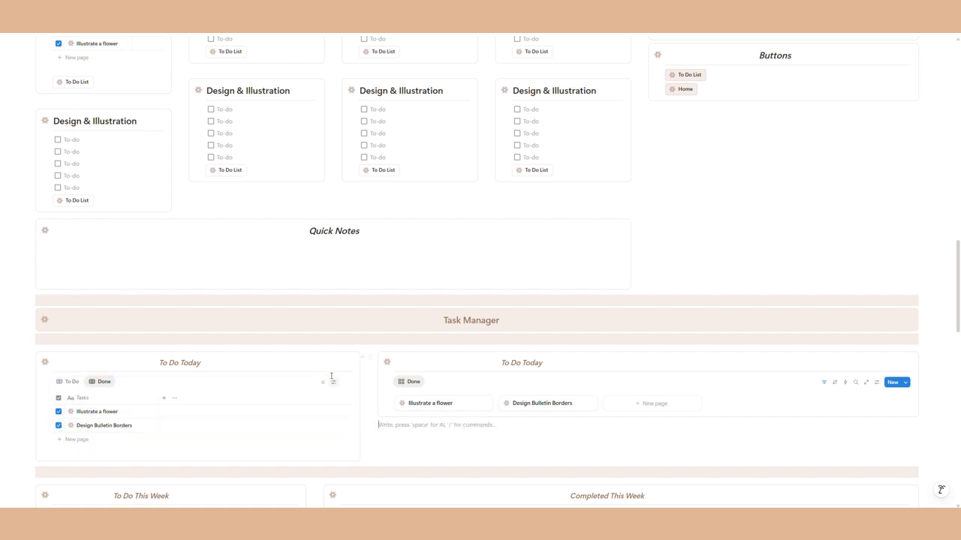
{"action": "scroll", "coordinate": [352, 391], "scroll_direction": "down", "scroll_amount": 5}
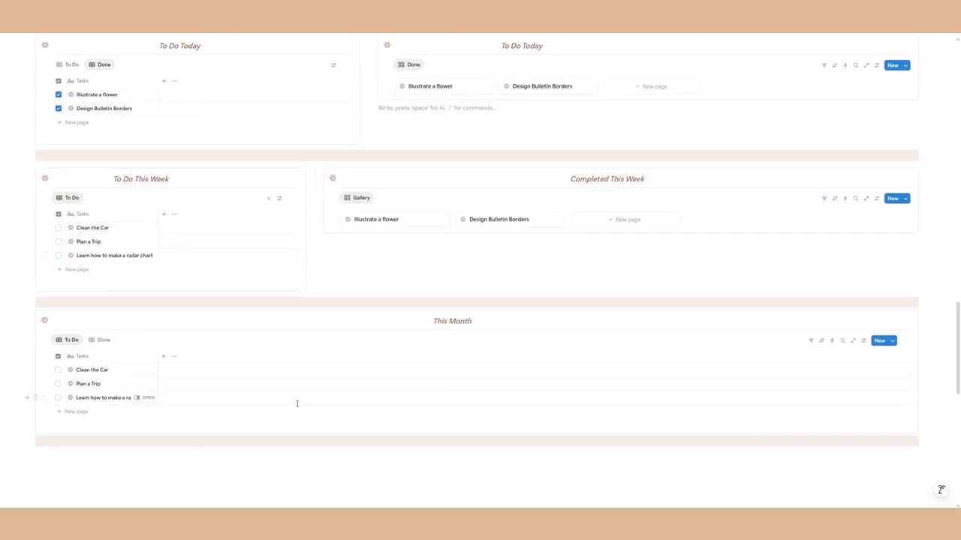
{"action": "scroll", "coordinate": [298, 403], "scroll_direction": "up", "scroll_amount": 9}
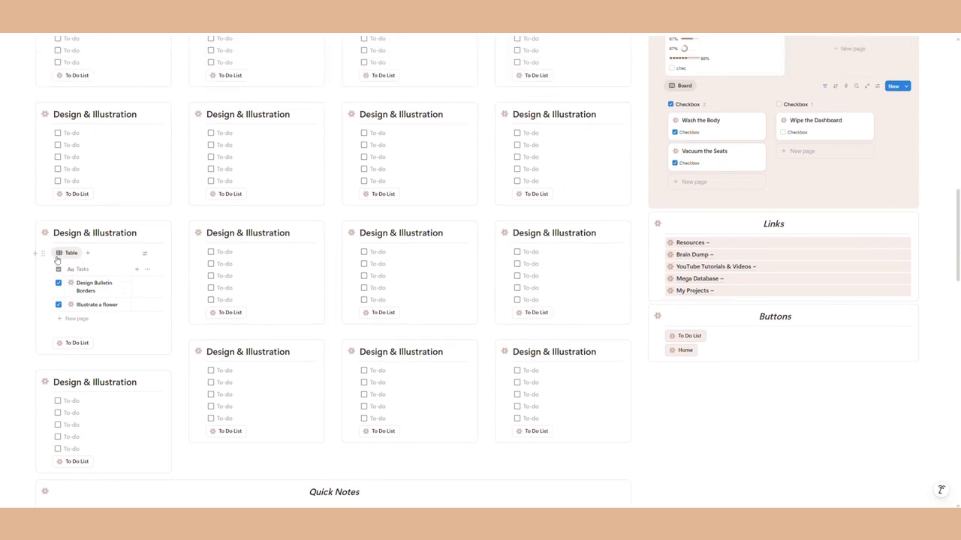
Step: Create a button named "Today List" below the Buttons callout and give it the same icon as the other buttons
{"action": "left_click", "coordinate": [694, 370]}
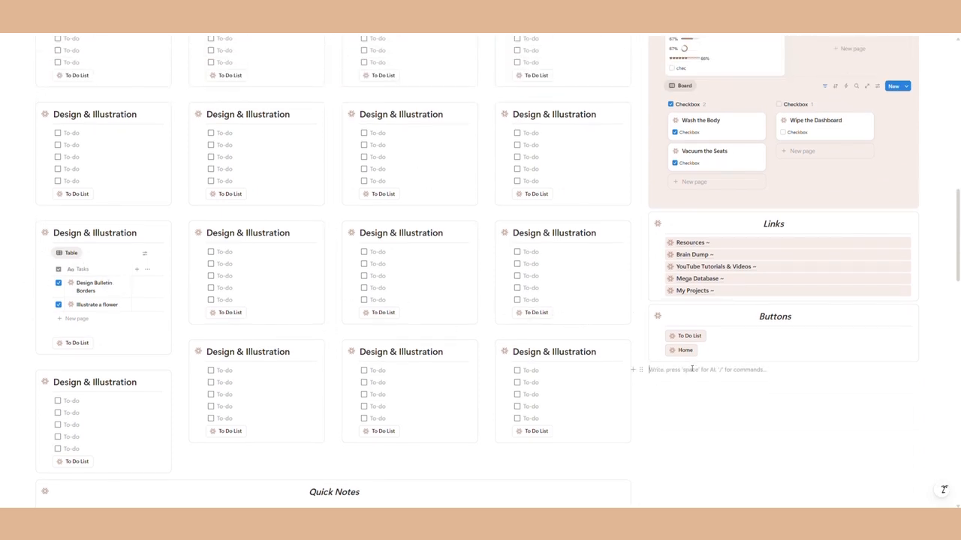
{"action": "type", "text": "/"}
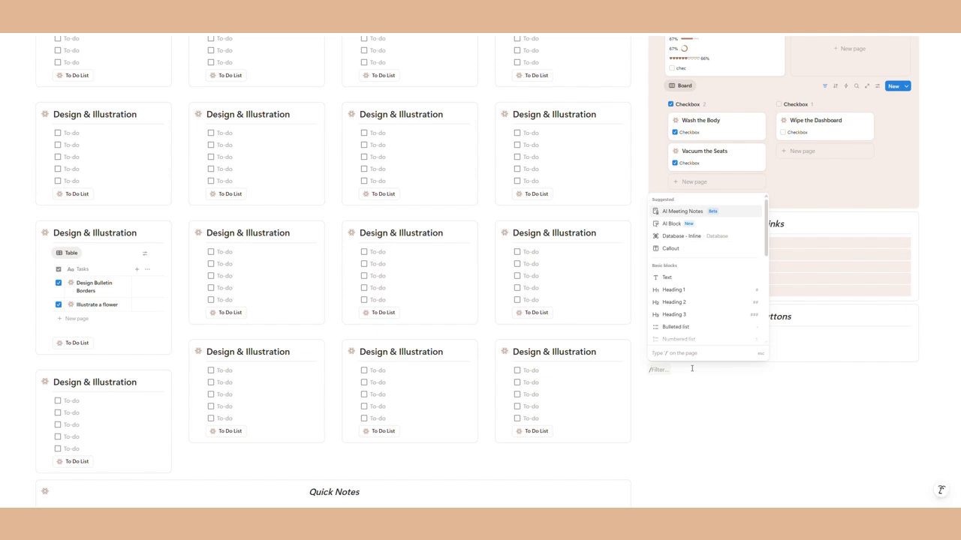
{"action": "type", "text": "butt"}
{"action": "key", "text": "Return"}
{"action": "type", "text": "Toda"}
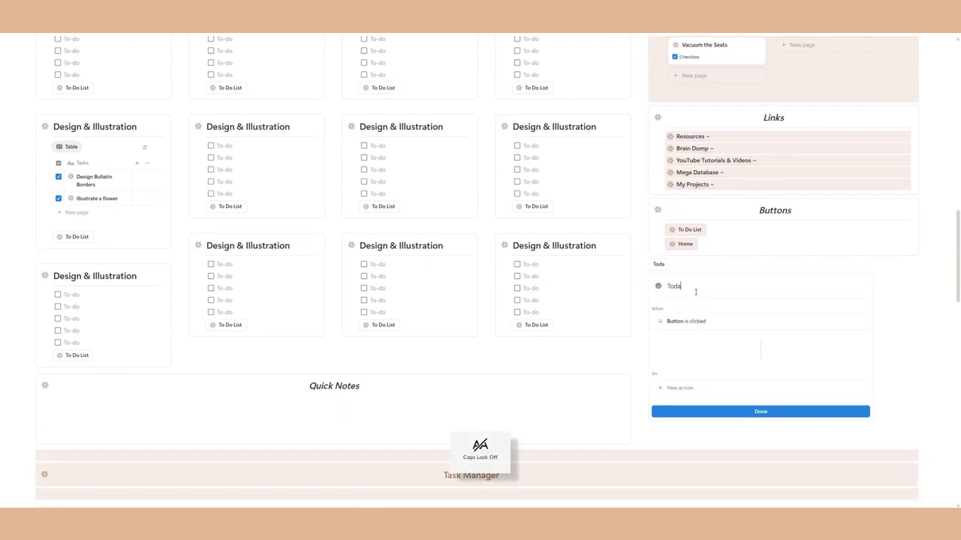
{"action": "type", "text": "y List"}
{"action": "left_click", "coordinate": [659, 286]}
{"action": "left_click", "coordinate": [633, 350]}
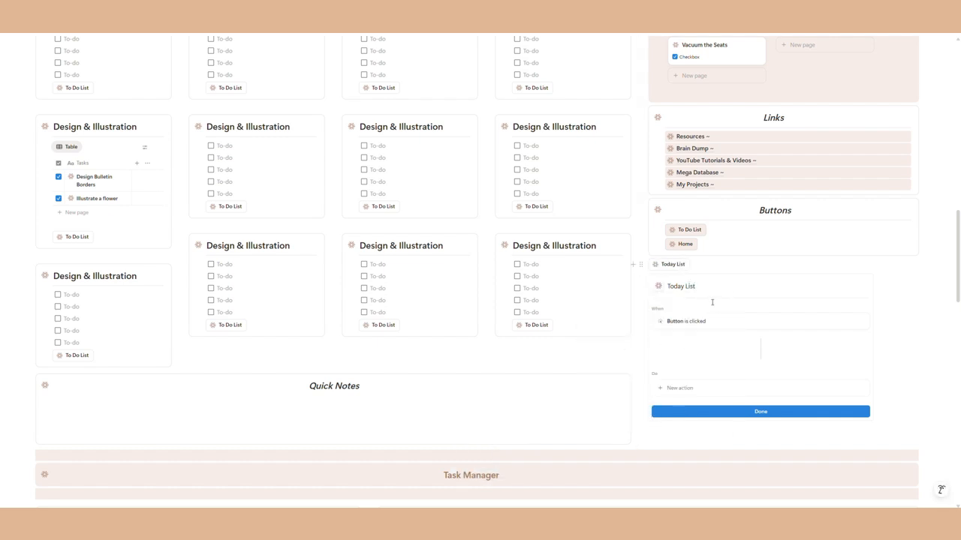
Step: Give the Today List button an Insert blocks action holding the task table moved out of the Design & Illustration callout, and save it
{"action": "left_click", "coordinate": [679, 389]}
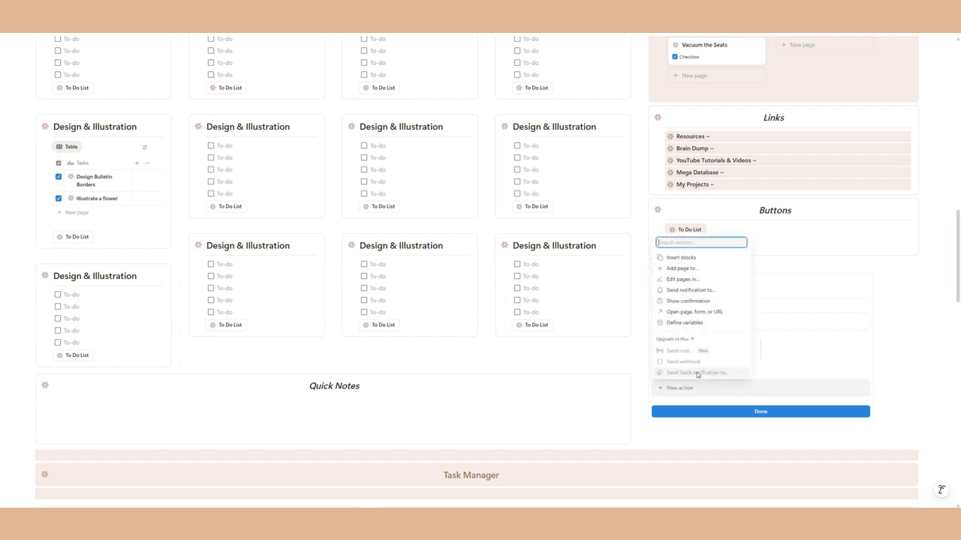
{"action": "left_click", "coordinate": [681, 257]}
{"action": "left_click_drag", "start_coordinate": [43, 148], "coordinate": [697, 399]}
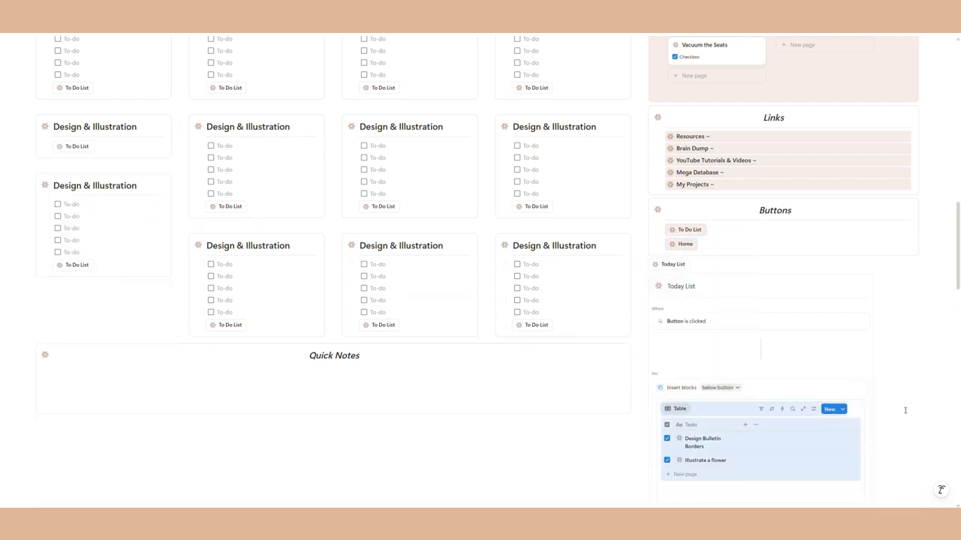
{"action": "scroll", "coordinate": [776, 420], "scroll_direction": "down", "scroll_amount": 3}
{"action": "left_click", "coordinate": [730, 301]}
{"action": "key", "text": "BackSpace"}
{"action": "left_click", "coordinate": [679, 342]}
{"action": "scroll", "coordinate": [679, 342], "scroll_direction": "up", "scroll_amount": 3}
{"action": "left_click_drag", "start_coordinate": [650, 375], "coordinate": [688, 331]}
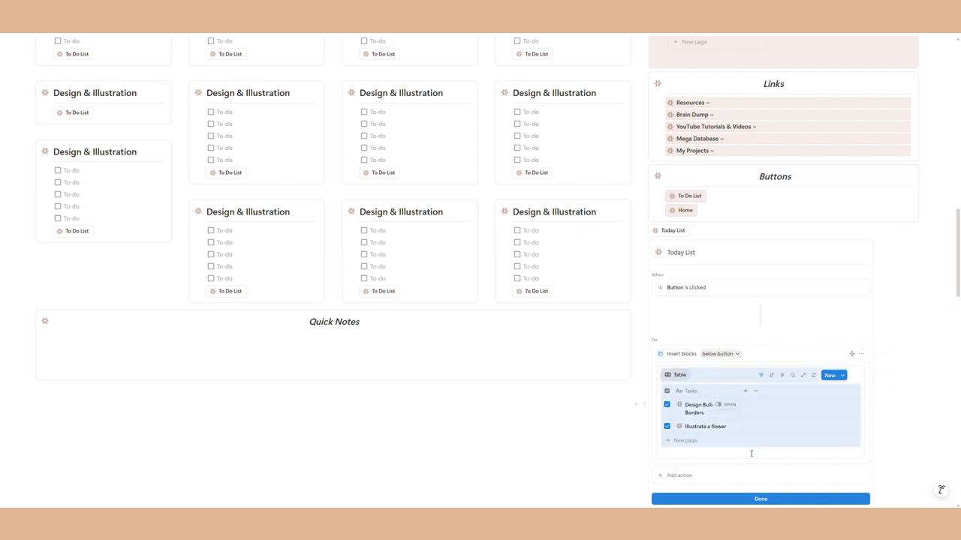
{"action": "left_click", "coordinate": [760, 500]}
Step: Move the Today List button into the Buttons callout, directly below the Home button
{"action": "scroll", "coordinate": [643, 372], "scroll_direction": "up", "scroll_amount": 1}
{"action": "left_click", "coordinate": [643, 372]}
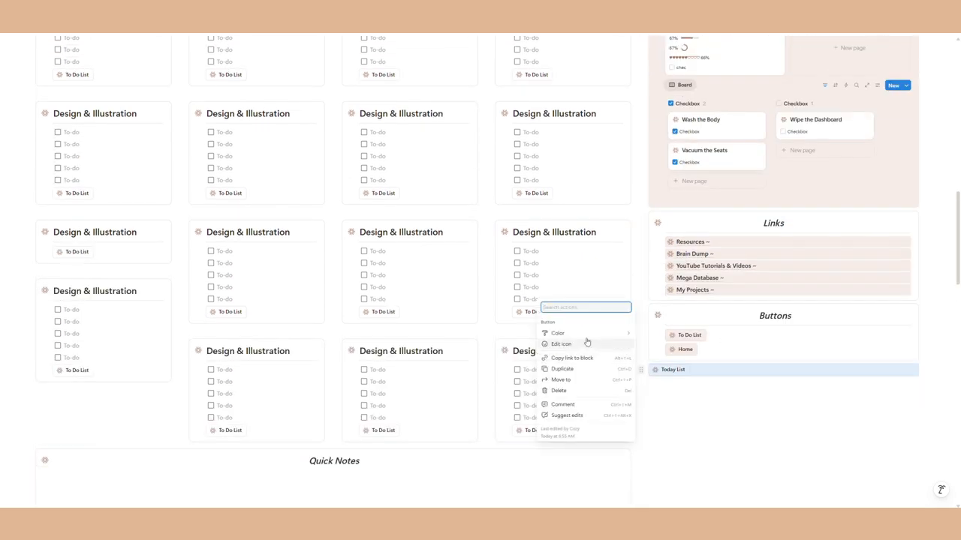
{"action": "key", "text": "Escape"}
{"action": "left_click_drag", "start_coordinate": [657, 370], "coordinate": [673, 365]}
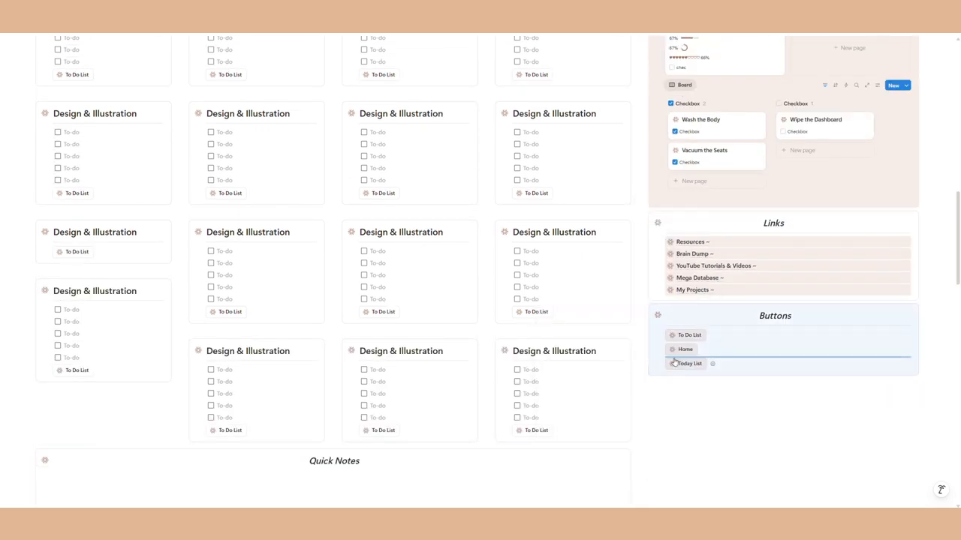
Step: Test the Today List button and delete the table it inserts in the Buttons callout
{"action": "left_click", "coordinate": [689, 364]}
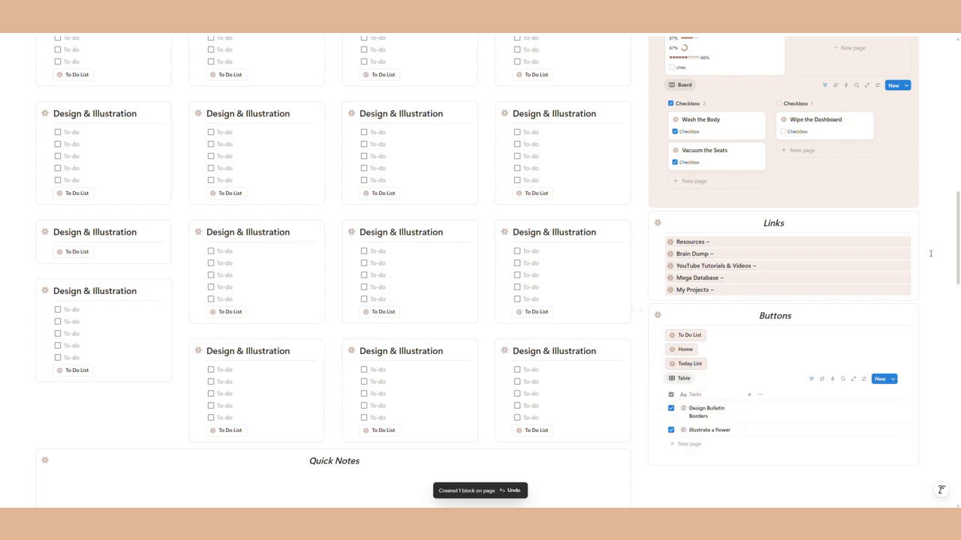
{"action": "left_click", "coordinate": [655, 378]}
{"action": "key", "text": "Delete"}
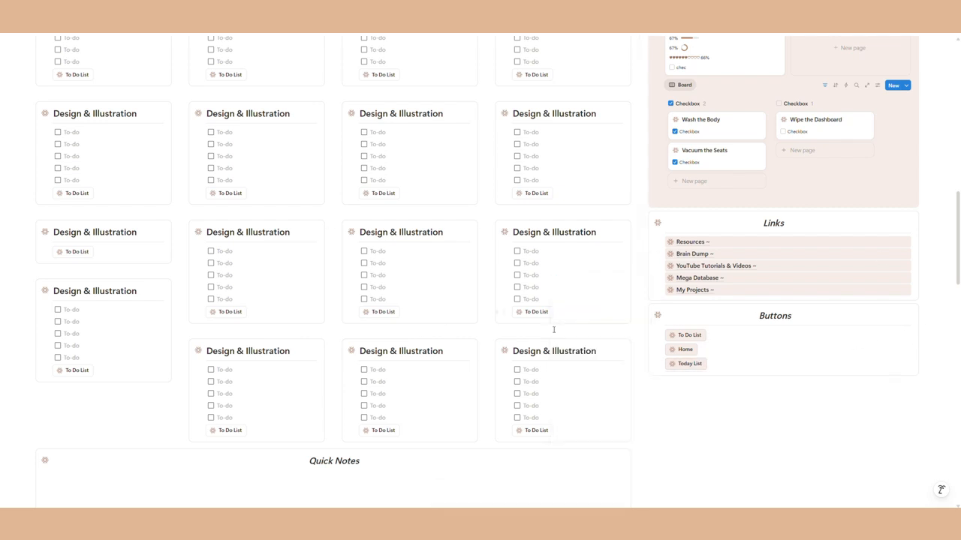
Step: Insert empty spacer lines between the Projects, Links and Buttons callouts
{"action": "scroll", "coordinate": [495, 315], "scroll_direction": "down", "scroll_amount": 3}
{"action": "scroll", "coordinate": [678, 350], "scroll_direction": "up", "scroll_amount": 6}
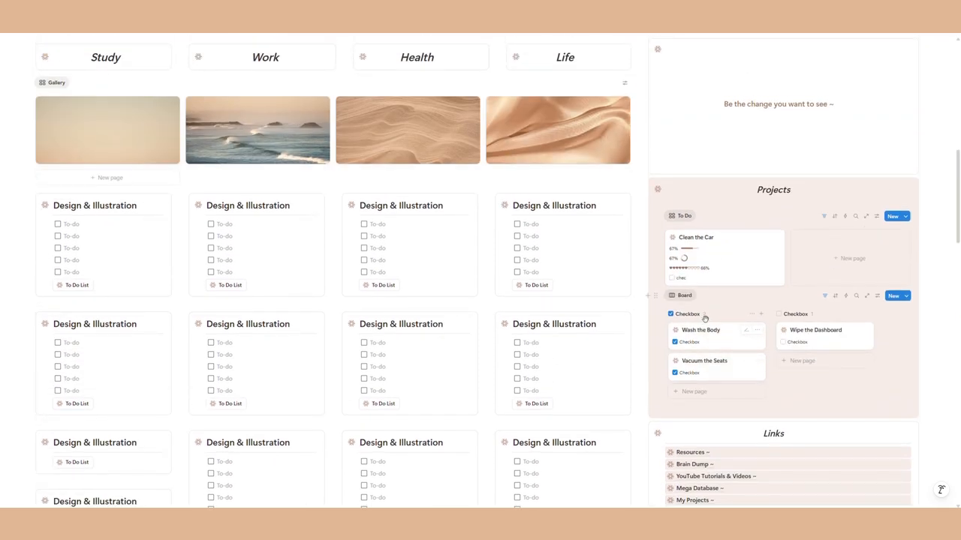
{"action": "scroll", "coordinate": [724, 291], "scroll_direction": "down", "scroll_amount": 3}
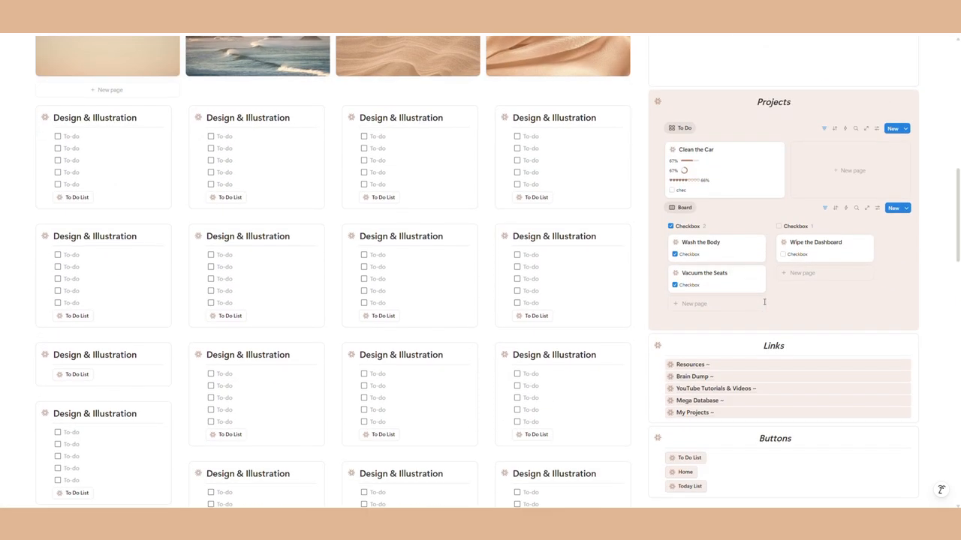
{"action": "left_click_drag", "start_coordinate": [642, 344], "coordinate": [661, 171]}
{"action": "scroll", "coordinate": [673, 360], "scroll_direction": "down", "scroll_amount": 1}
{"action": "left_click", "coordinate": [672, 326]}
{"action": "left_click_drag", "start_coordinate": [642, 322], "coordinate": [656, 240]}
{"action": "left_click", "coordinate": [707, 385]}
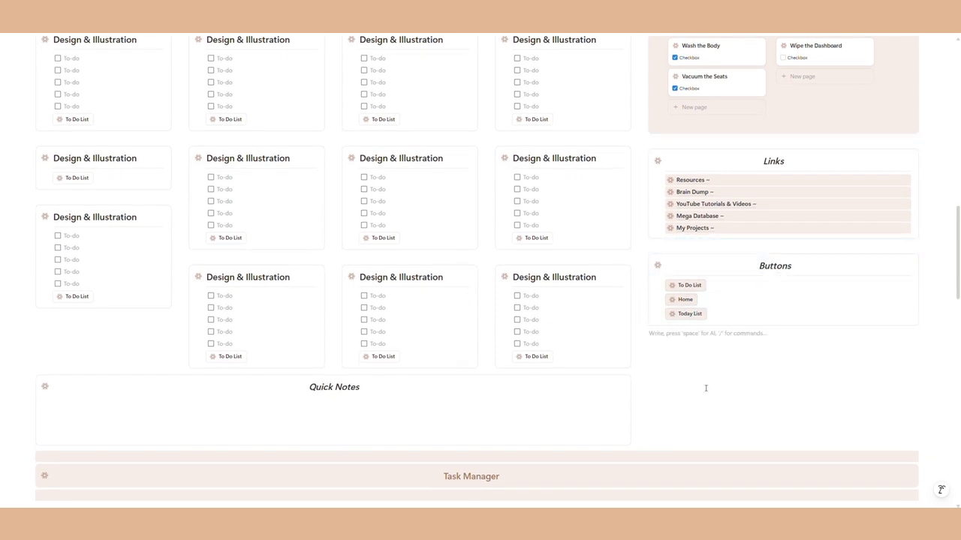
Step: Refill the emptied Design & Illustration callout in the third row with to-dos using its To Do List button
{"action": "scroll", "coordinate": [705, 388], "scroll_direction": "down", "scroll_amount": 2}
{"action": "scroll", "coordinate": [705, 298], "scroll_direction": "up", "scroll_amount": 3}
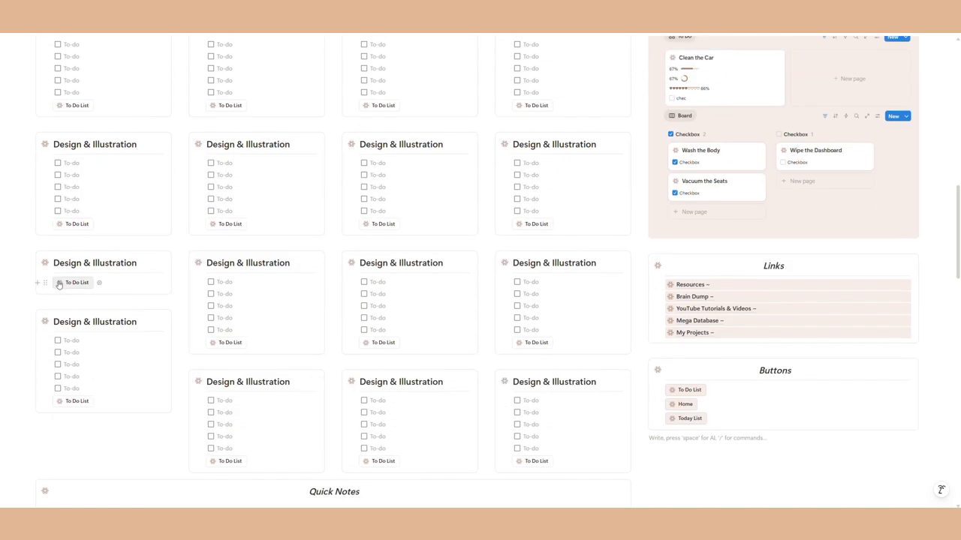
{"action": "left_click", "coordinate": [76, 281]}
{"action": "scroll", "coordinate": [138, 294], "scroll_direction": "up", "scroll_amount": 1}
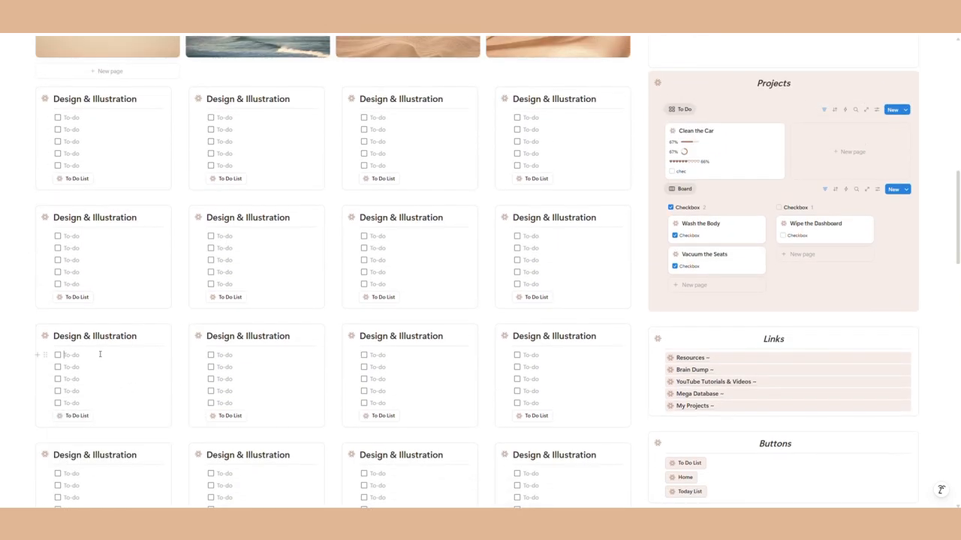
Step: Enter "Draw a flower" as the first to-do in that Design & Illustration callout and move it onto the 24th in the calendar
{"action": "type", "text": "D"}
{"action": "key", "text": "Caps_Lock"}
{"action": "type", "text": "raw a flower"}
{"action": "key", "text": "Return"}
{"action": "mouse_move", "coordinate": [43, 355]}
{"action": "left_mouse_down"}
{"action": "mouse_move", "coordinate": [248, 45]}
{"action": "mouse_move", "coordinate": [495, 158]}
{"action": "mouse_move", "coordinate": [517, 185]}
{"action": "left_mouse_up"}
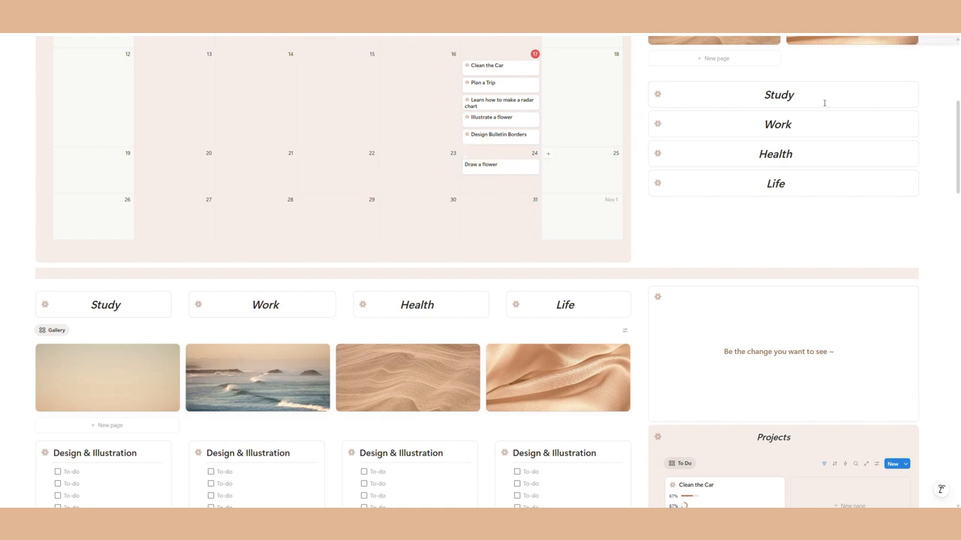
Step: Delete the "Draw a flower" task from the 24th in the calendar
{"action": "scroll", "coordinate": [474, 234], "scroll_direction": "down", "scroll_amount": 8}
{"action": "scroll", "coordinate": [474, 233], "scroll_direction": "up", "scroll_amount": 5}
{"action": "scroll", "coordinate": [474, 234], "scroll_direction": "down", "scroll_amount": 8}
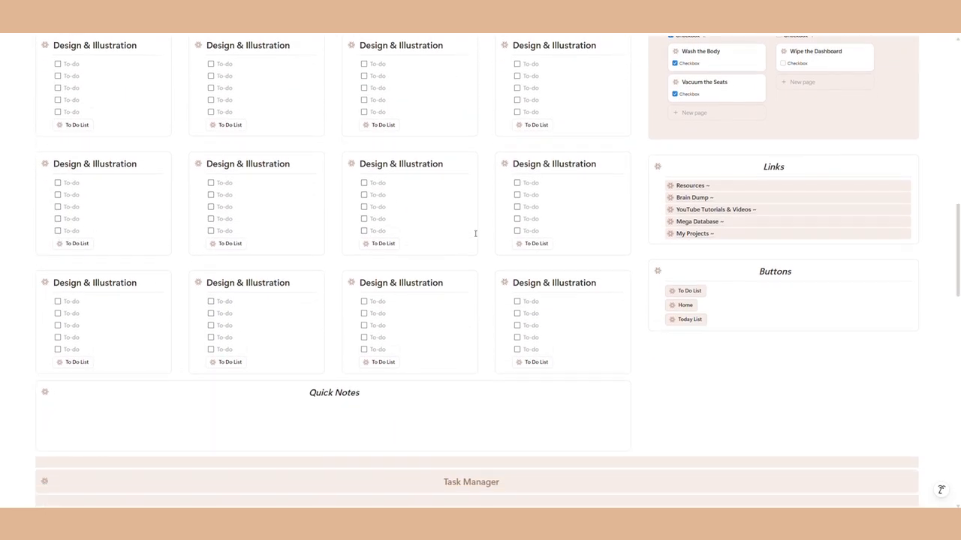
{"action": "scroll", "coordinate": [201, 284], "scroll_direction": "down", "scroll_amount": 4}
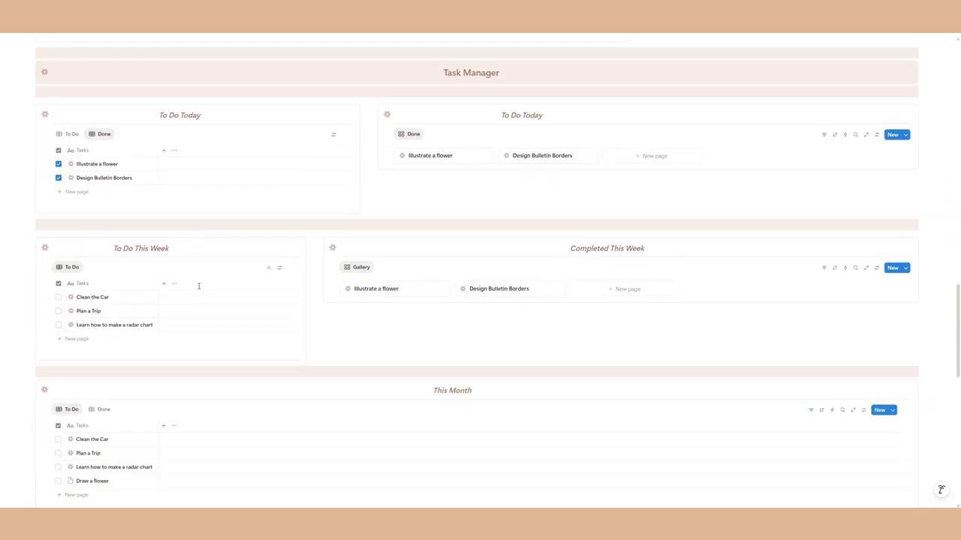
{"action": "scroll", "coordinate": [260, 219], "scroll_direction": "up", "scroll_amount": 15}
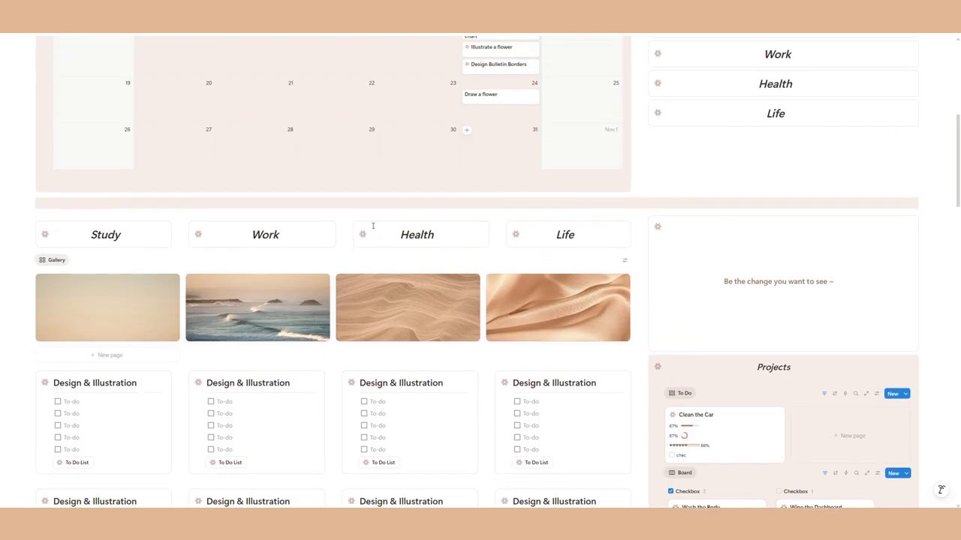
{"action": "scroll", "coordinate": [372, 225], "scroll_direction": "up", "scroll_amount": 2}
{"action": "right_click", "coordinate": [484, 239]}
{"action": "left_click", "coordinate": [518, 355]}
{"action": "scroll", "coordinate": [492, 271], "scroll_direction": "down", "scroll_amount": 4}
{"action": "scroll", "coordinate": [492, 271], "scroll_direction": "down", "scroll_amount": 4}
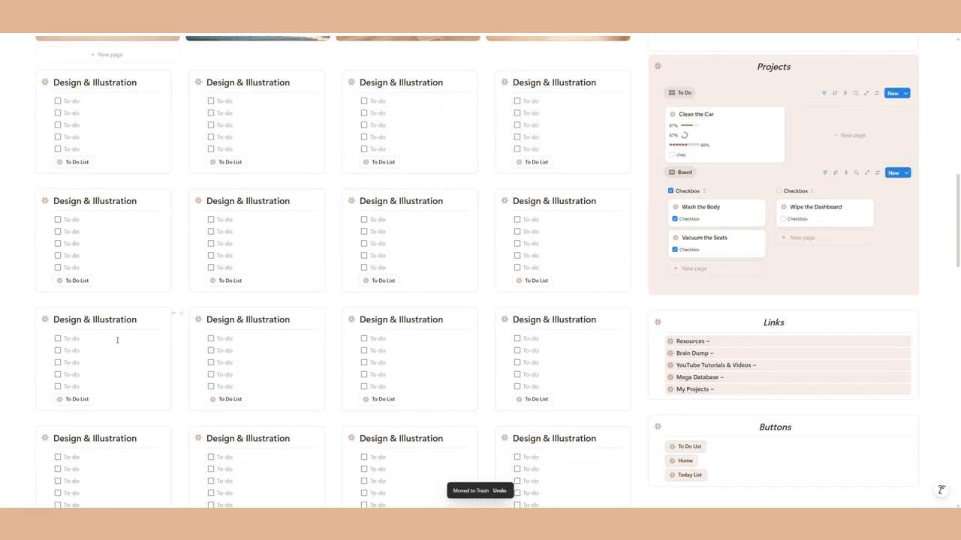
Step: Move the Home button above the To Do List button in the Buttons callout
{"action": "scroll", "coordinate": [127, 337], "scroll_direction": "down", "scroll_amount": 2}
{"action": "scroll", "coordinate": [151, 323], "scroll_direction": "down", "scroll_amount": 3}
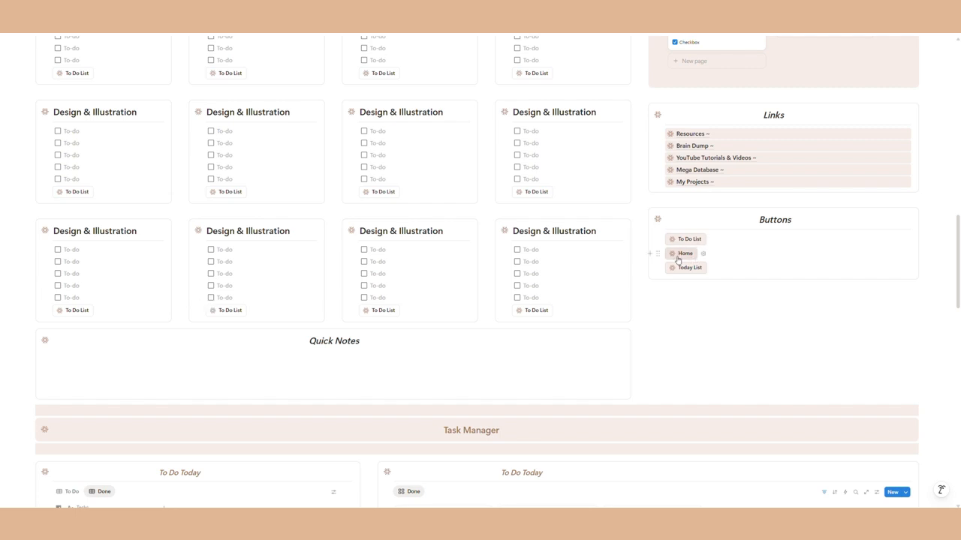
{"action": "left_click_drag", "start_coordinate": [658, 253], "coordinate": [679, 234]}
{"action": "left_click", "coordinate": [729, 269]}
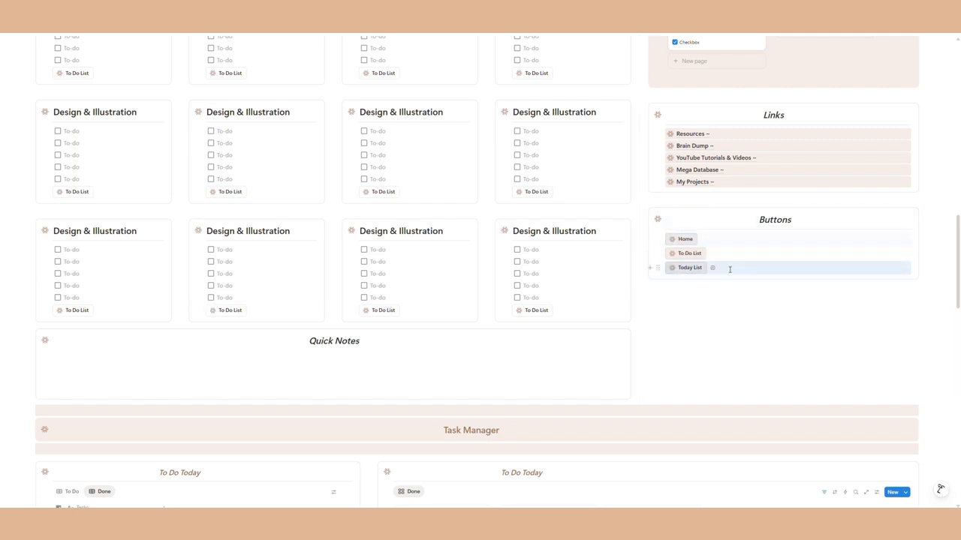
{"action": "left_click", "coordinate": [750, 307]}
Step: Insert an empty spacer line between the quote callout and the Projects callout
{"action": "scroll", "coordinate": [727, 317], "scroll_direction": "up", "scroll_amount": 7}
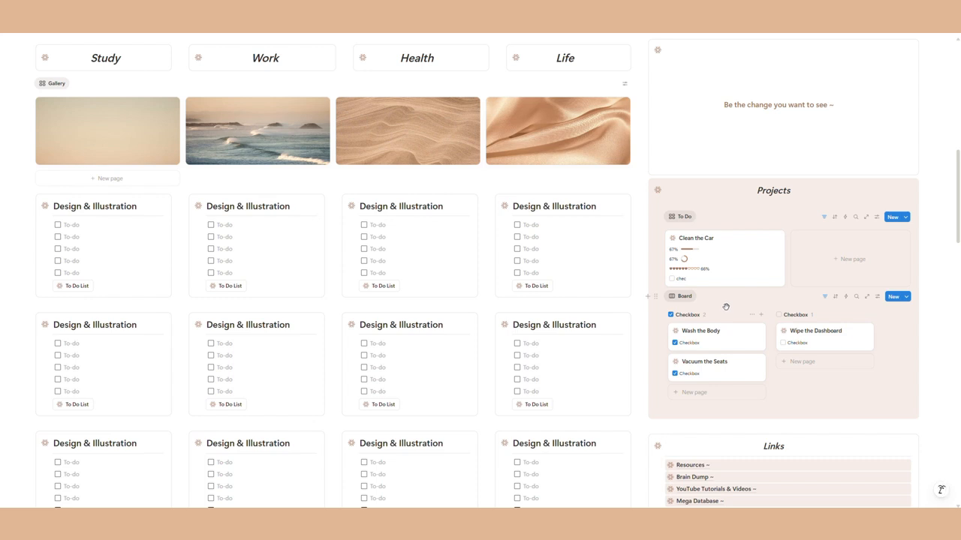
{"action": "scroll", "coordinate": [726, 306], "scroll_direction": "down", "scroll_amount": 5}
{"action": "left_click_drag", "start_coordinate": [647, 368], "coordinate": [698, 122]}
{"action": "scroll", "coordinate": [689, 232], "scroll_direction": "up", "scroll_amount": 4}
Step: Open the My Projects page from the Links callout and copy the link to its Tasks view
{"action": "scroll", "coordinate": [896, 241], "scroll_direction": "down", "scroll_amount": 8}
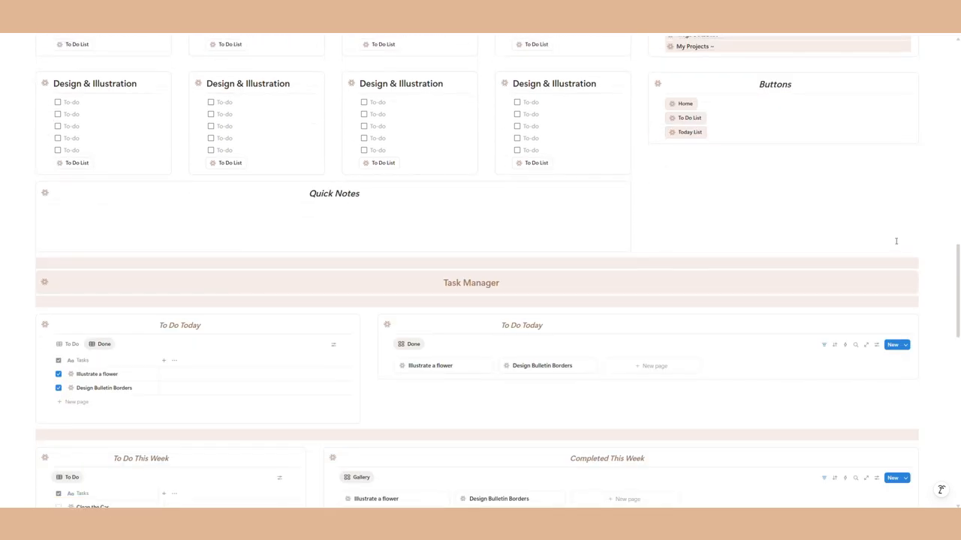
{"action": "scroll", "coordinate": [830, 248], "scroll_direction": "down", "scroll_amount": 6}
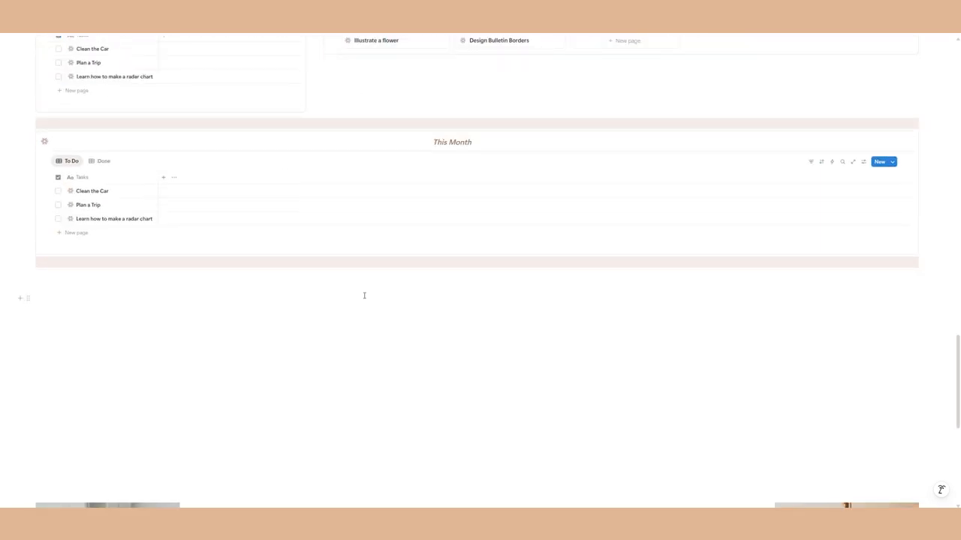
{"action": "scroll", "coordinate": [333, 297], "scroll_direction": "up", "scroll_amount": 10}
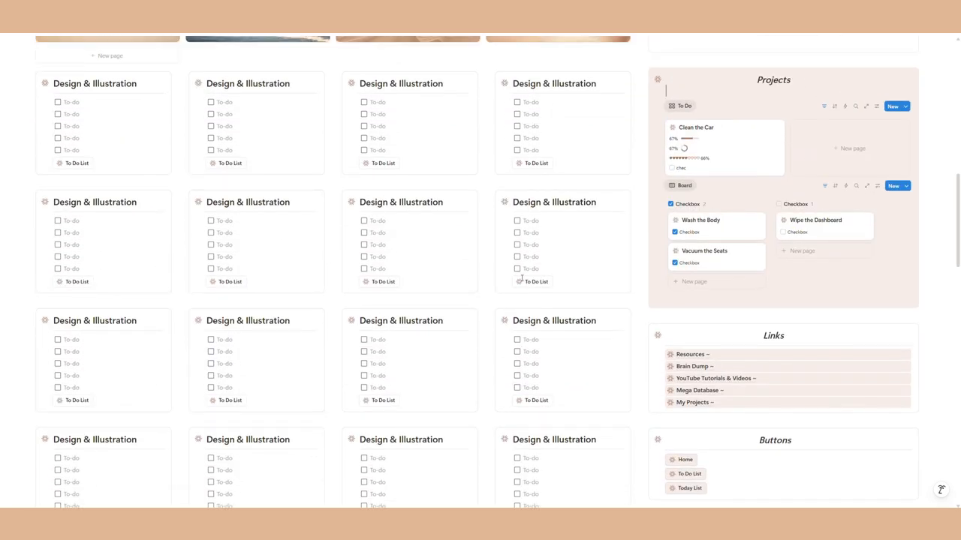
{"action": "scroll", "coordinate": [723, 322], "scroll_direction": "up", "scroll_amount": 2}
{"action": "scroll", "coordinate": [693, 398], "scroll_direction": "down", "scroll_amount": 2}
{"action": "left_click", "coordinate": [693, 399]}
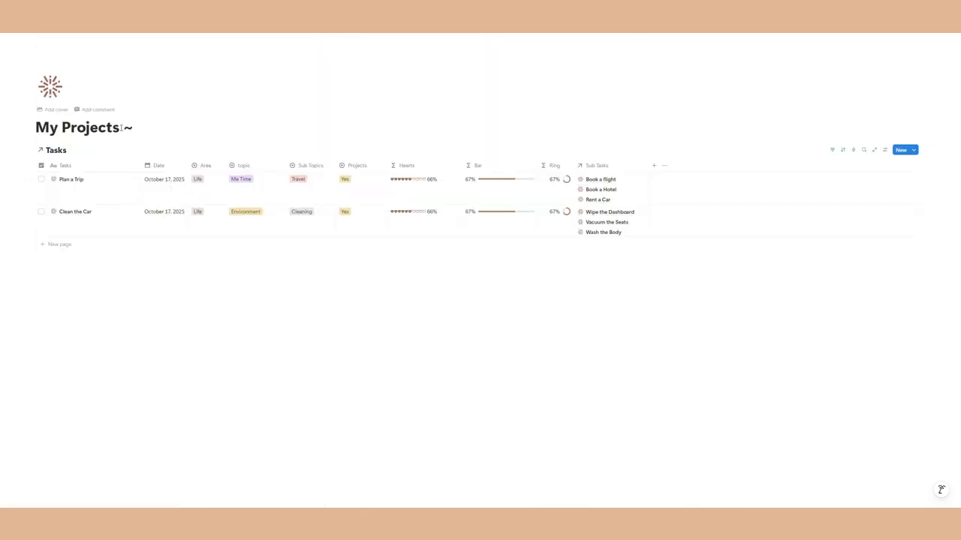
{"action": "left_click", "coordinate": [75, 151]}
{"action": "left_click", "coordinate": [105, 163]}
Step: Return to the Deluxe Life Planner page and paste the copied Tasks view link below the This Month callout as a linked database view
{"action": "left_click", "coordinate": [41, 35]}
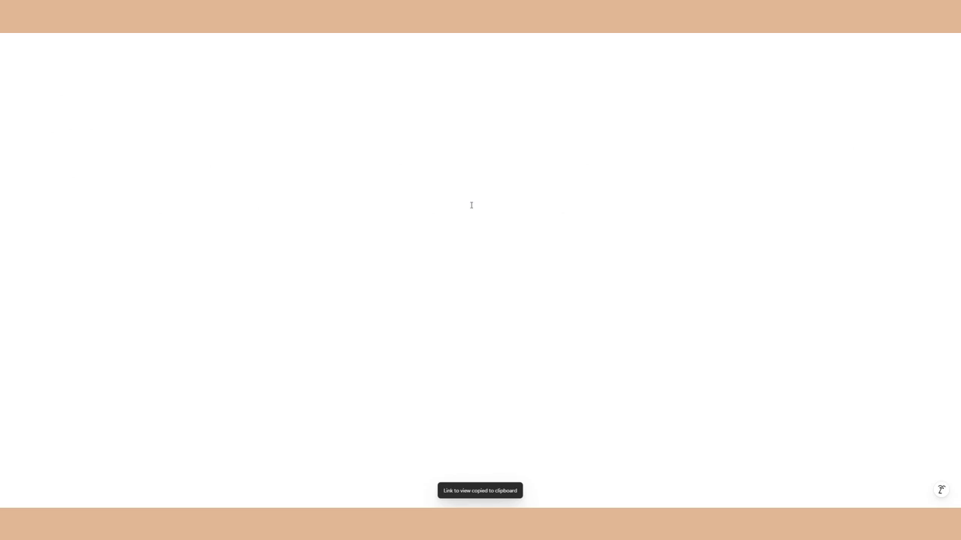
{"action": "scroll", "coordinate": [944, 429], "scroll_direction": "down", "scroll_amount": 20}
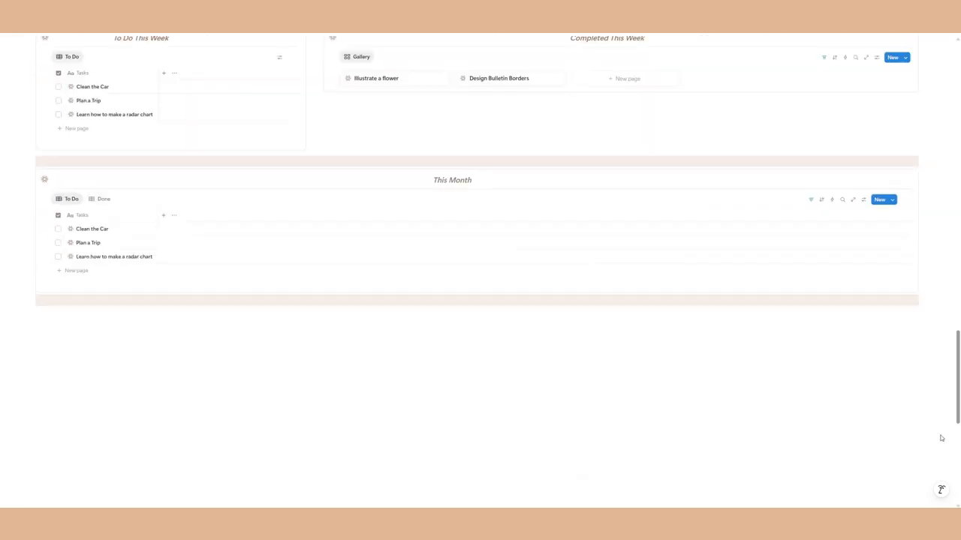
{"action": "scroll", "coordinate": [348, 294], "scroll_direction": "down", "scroll_amount": 3}
{"action": "right_click", "coordinate": [151, 229]}
{"action": "left_click", "coordinate": [178, 299]}
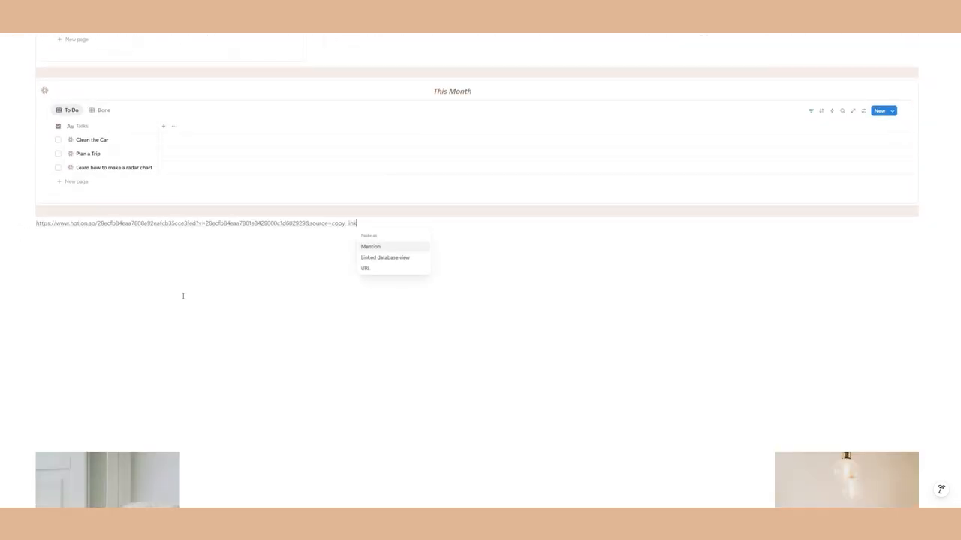
{"action": "left_click", "coordinate": [367, 266]}
{"action": "left_click", "coordinate": [807, 361]}
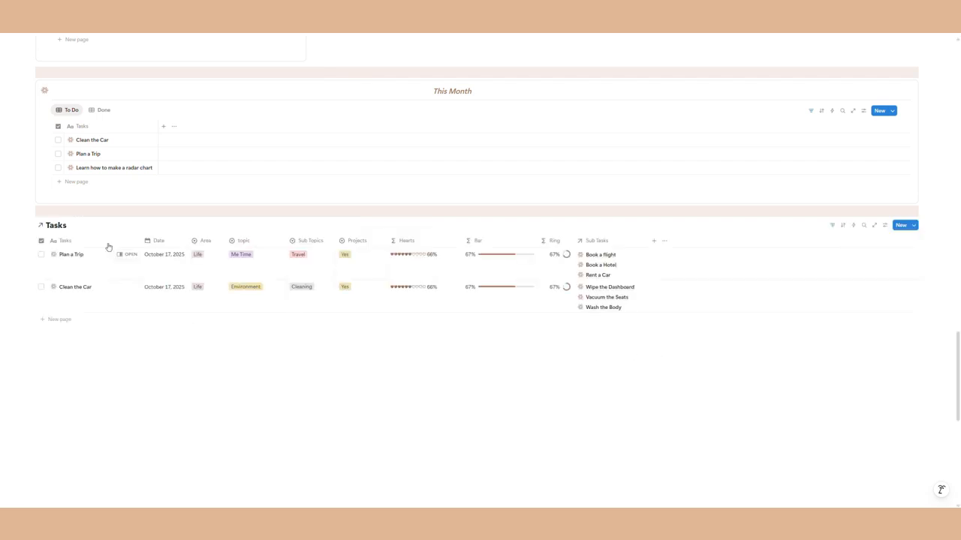
Step: Place a copy of the brown spacer line directly below the linked Tasks view
{"action": "left_click", "coordinate": [29, 211]}
{"action": "left_click", "coordinate": [42, 212]}
{"action": "left_click_drag", "start_coordinate": [27, 211], "coordinate": [34, 358]}
{"action": "left_click", "coordinate": [87, 343]}
{"action": "key", "text": "BackSpace"}
Step: Show all hidden properties in the To Do view of the This Month callout
{"action": "scroll", "coordinate": [255, 355], "scroll_direction": "up", "scroll_amount": 1}
{"action": "scroll", "coordinate": [255, 354], "scroll_direction": "up", "scroll_amount": 3}
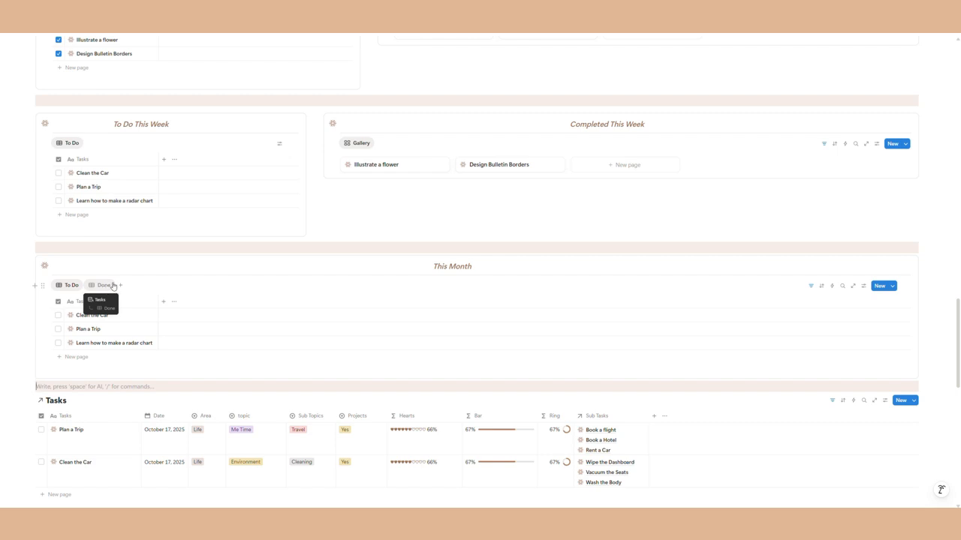
{"action": "left_click", "coordinate": [863, 286]}
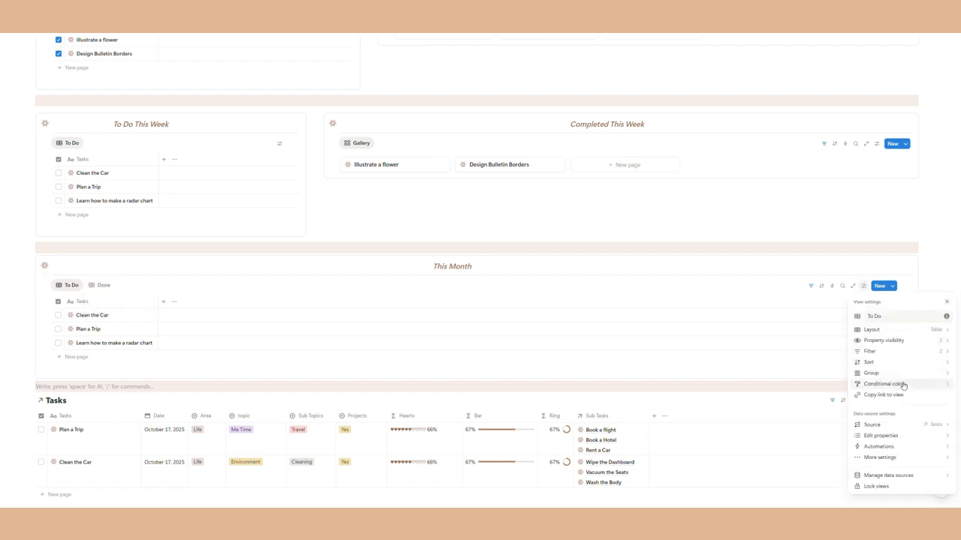
{"action": "left_click", "coordinate": [903, 346]}
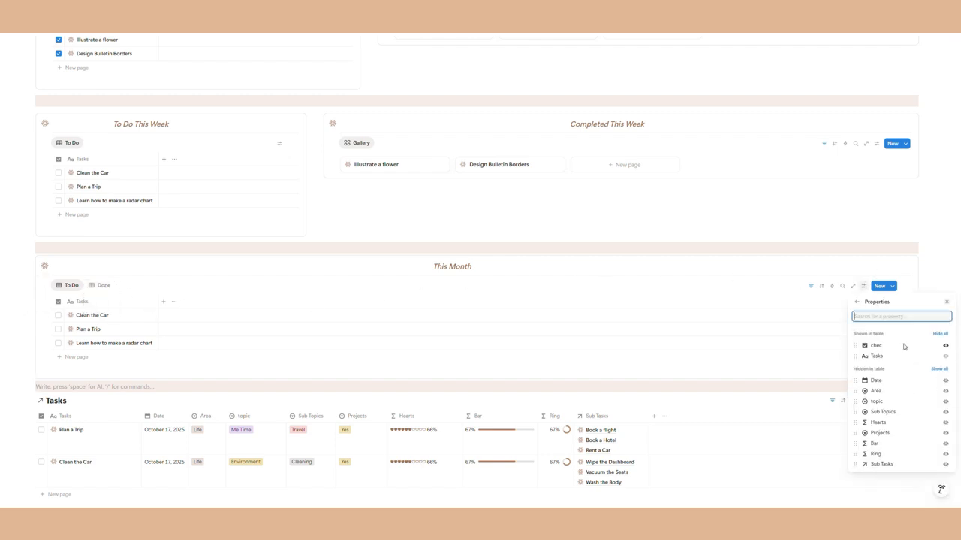
{"action": "left_click", "coordinate": [939, 370]}
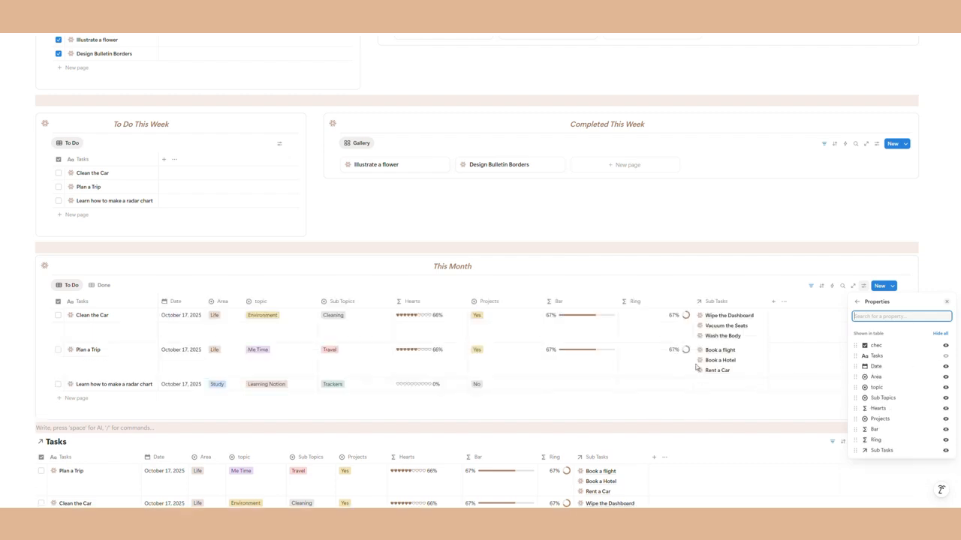
Step: Hide the Sub Tasks, Ring, Bar and Hearts columns in the This Month To Do table
{"action": "left_click", "coordinate": [717, 302]}
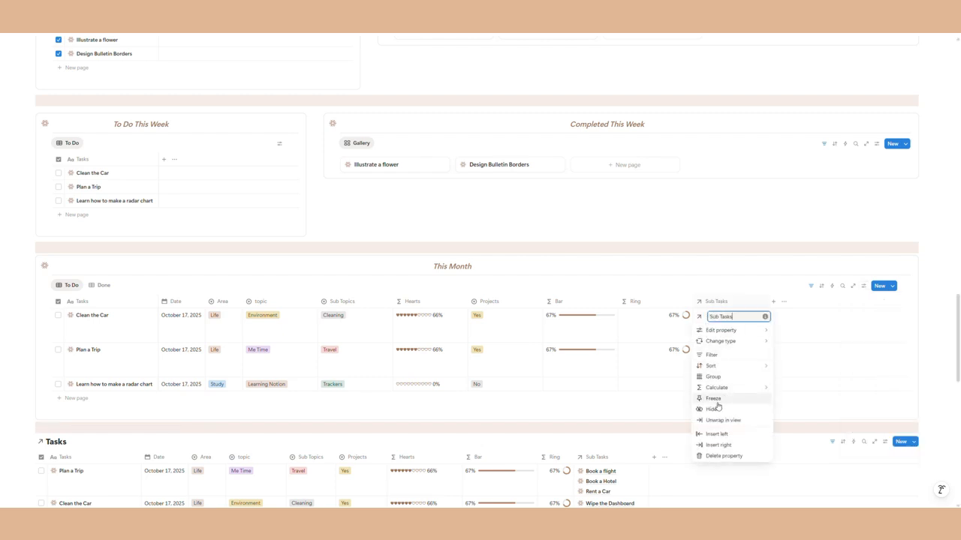
{"action": "left_click", "coordinate": [714, 401]}
{"action": "left_click", "coordinate": [645, 303]}
{"action": "left_click", "coordinate": [638, 409]}
{"action": "left_click", "coordinate": [559, 301]}
{"action": "left_click", "coordinate": [562, 410]}
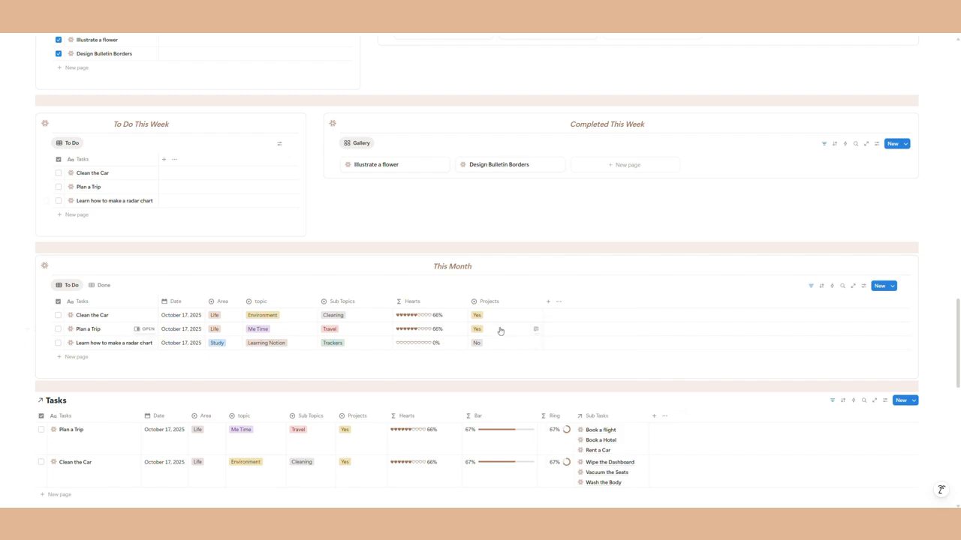
{"action": "left_click", "coordinate": [409, 301]}
{"action": "left_click", "coordinate": [411, 409]}
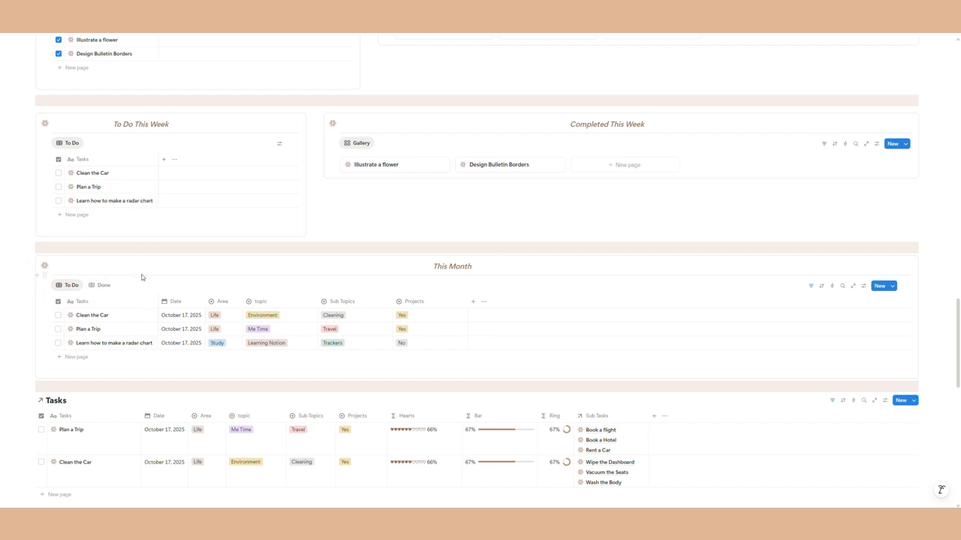
Step: Uncheck the "Illustrate a flower" and "Design Bulletin Borders" tasks in the This Month Done view
{"action": "scroll", "coordinate": [176, 270], "scroll_direction": "up", "scroll_amount": 2}
{"action": "scroll", "coordinate": [176, 269], "scroll_direction": "down", "scroll_amount": 2}
{"action": "left_click", "coordinate": [102, 288]}
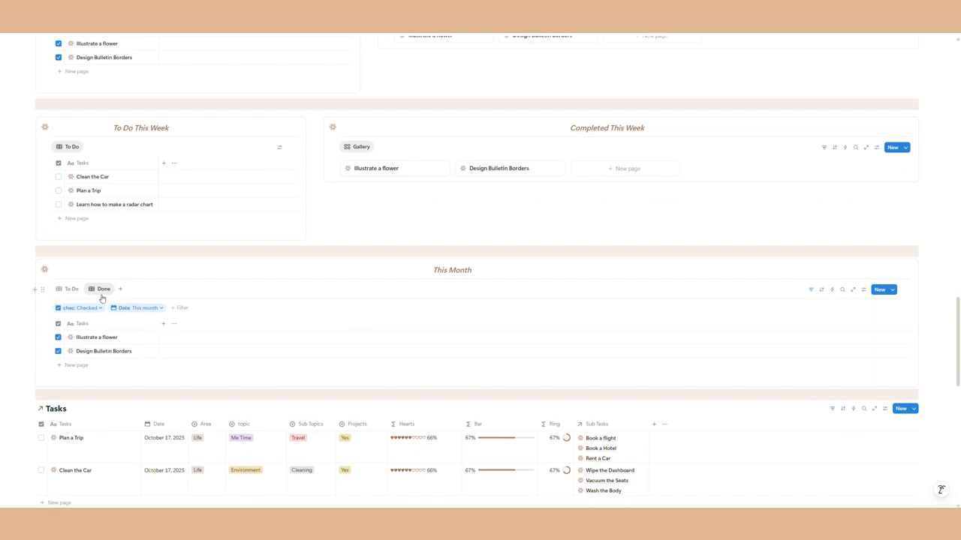
{"action": "left_click", "coordinate": [59, 338]}
{"action": "left_click", "coordinate": [59, 338]}
Step: Switch the To Do Today and This Month callouts back to their To Do views
{"action": "scroll", "coordinate": [60, 331], "scroll_direction": "up", "scroll_amount": 3}
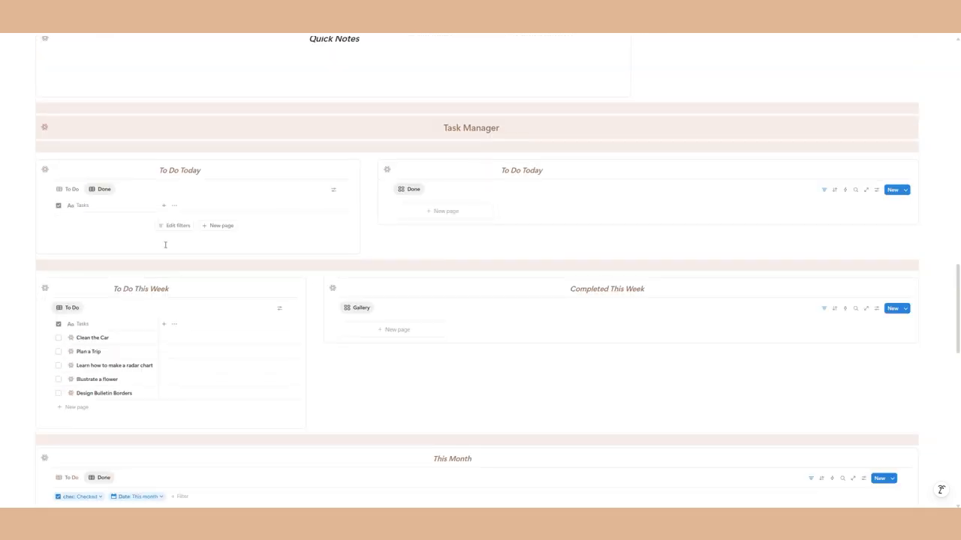
{"action": "left_click", "coordinate": [69, 190]}
{"action": "scroll", "coordinate": [132, 261], "scroll_direction": "down", "scroll_amount": 5}
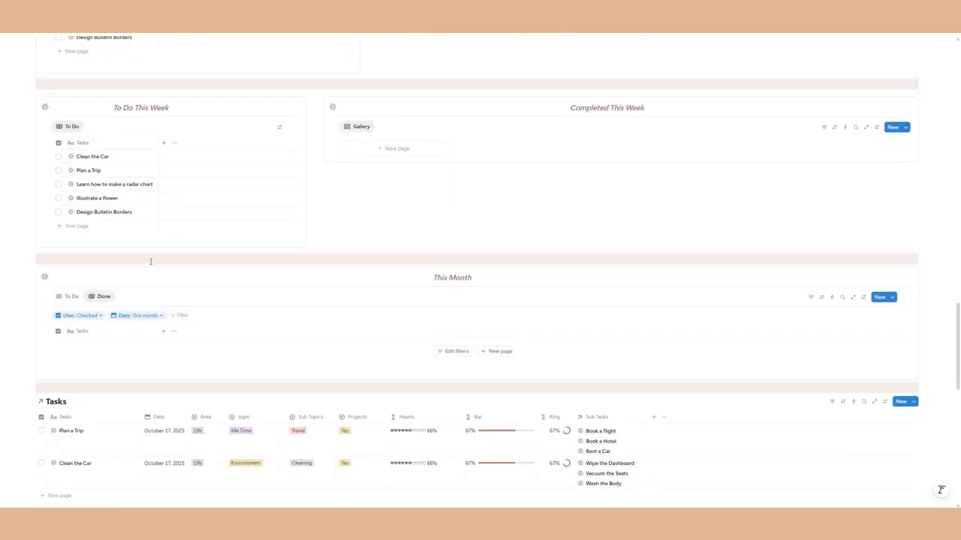
{"action": "scroll", "coordinate": [83, 221], "scroll_direction": "up", "scroll_amount": 1}
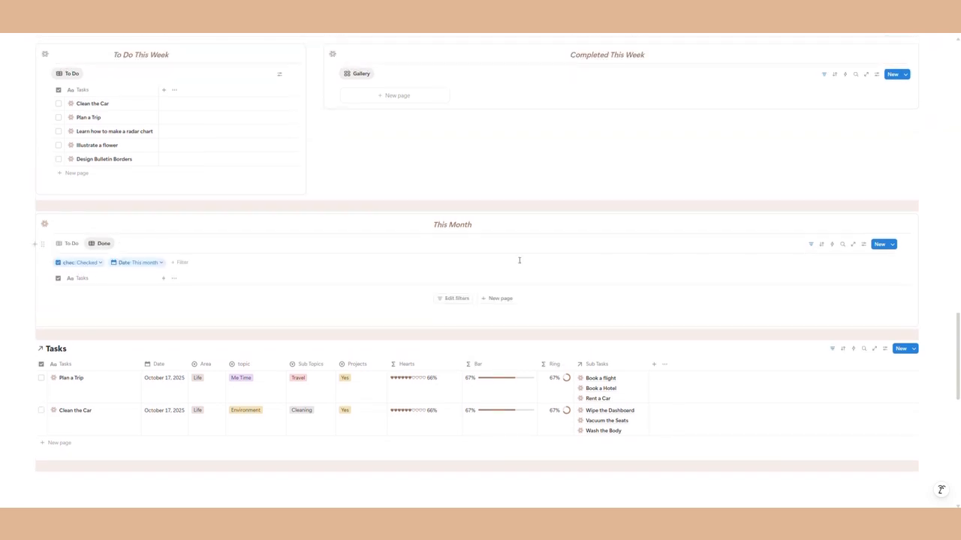
{"action": "left_click", "coordinate": [70, 243]}
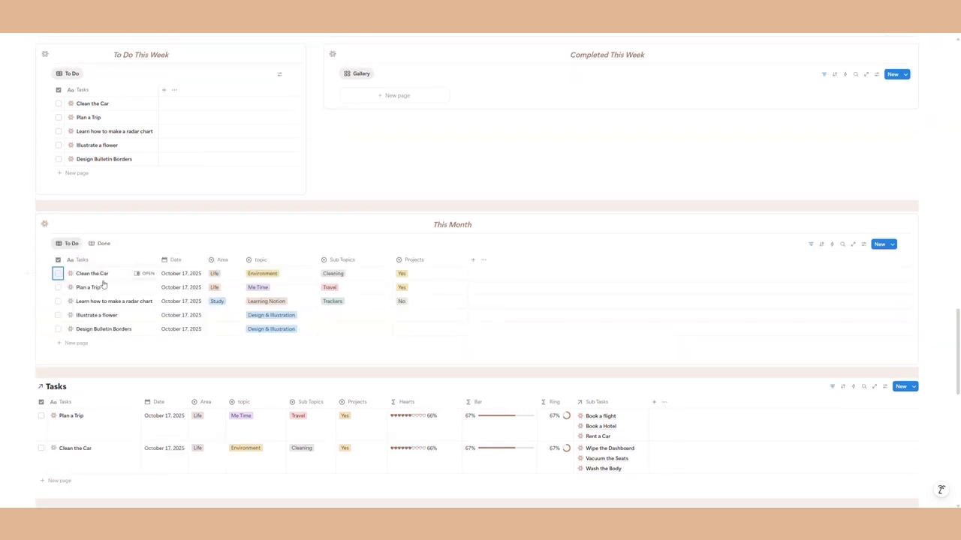
Step: Set the Area of "Illustrate a flower" and "Design Bulletin Borders" to Study in the This Month table
{"action": "left_click", "coordinate": [219, 316]}
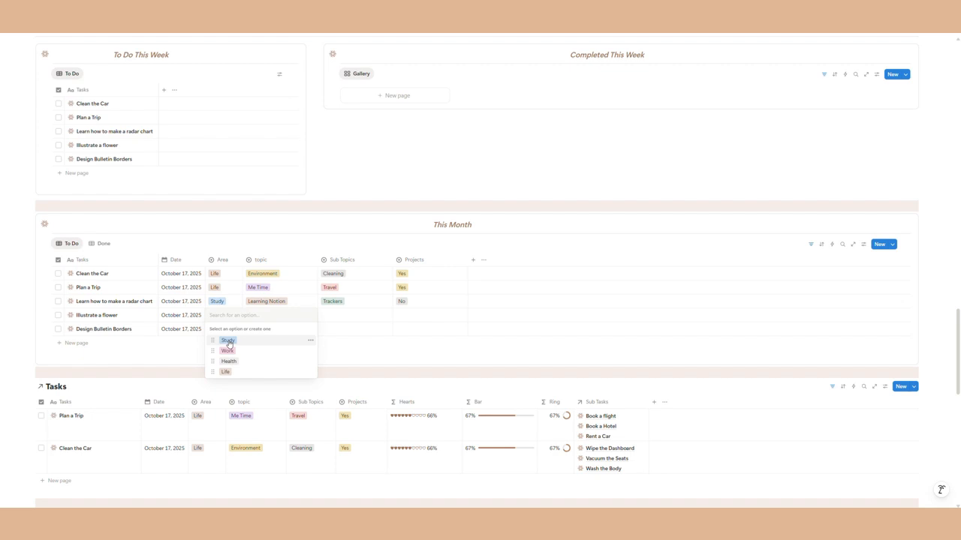
{"action": "left_click", "coordinate": [228, 343]}
{"action": "left_click", "coordinate": [220, 330]}
{"action": "key", "text": "Return"}
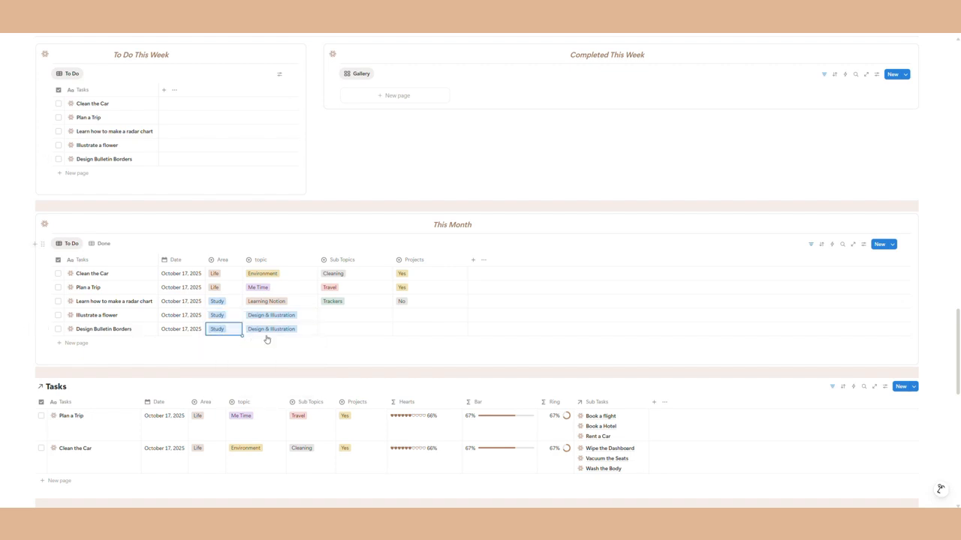
{"action": "left_click", "coordinate": [335, 316]}
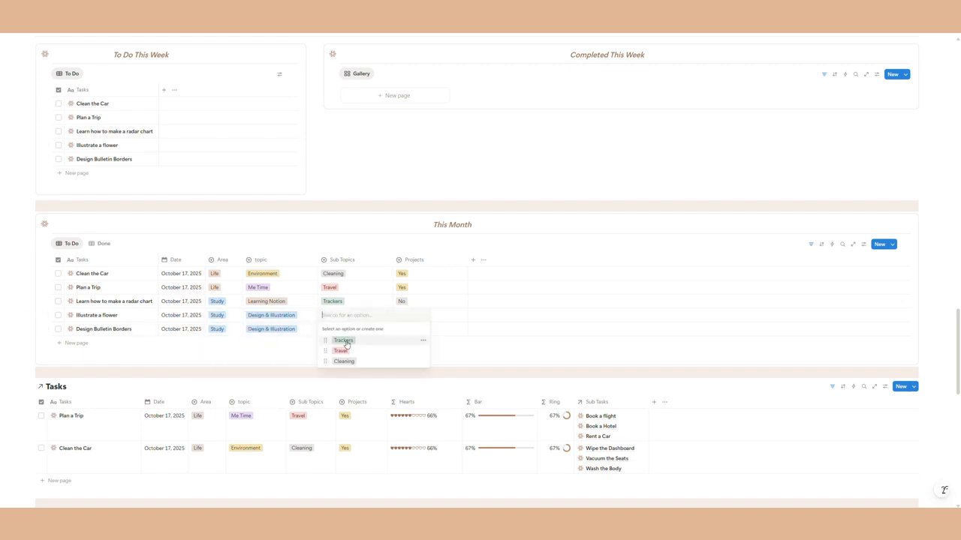
{"action": "key", "text": "Escape"}
Step: Set Projects to No for "Illustrate a flower" and "Design Bulletin Borders" in the This Month table
{"action": "left_click", "coordinate": [409, 316]}
{"action": "left_click", "coordinate": [413, 341]}
{"action": "left_click", "coordinate": [407, 331]}
{"action": "left_click", "coordinate": [412, 353]}
{"action": "left_click", "coordinate": [409, 329]}
{"action": "left_click", "coordinate": [413, 365]}
{"action": "left_click", "coordinate": [411, 330]}
{"action": "left_click", "coordinate": [413, 353]}
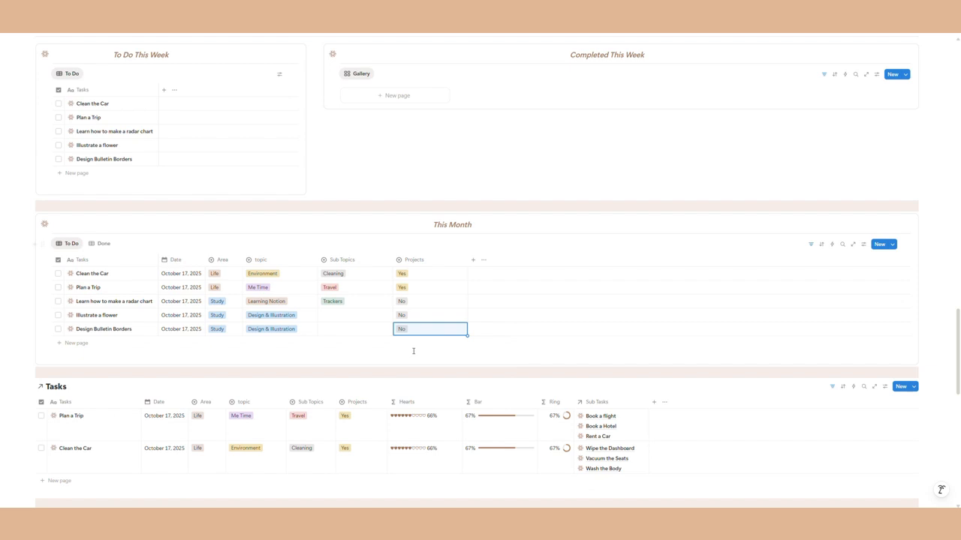
Step: Add the Sub Topics options Illustration for "Illustrate a flower" and Design for "Design Bulletin Borders"
{"action": "left_click", "coordinate": [338, 315]}
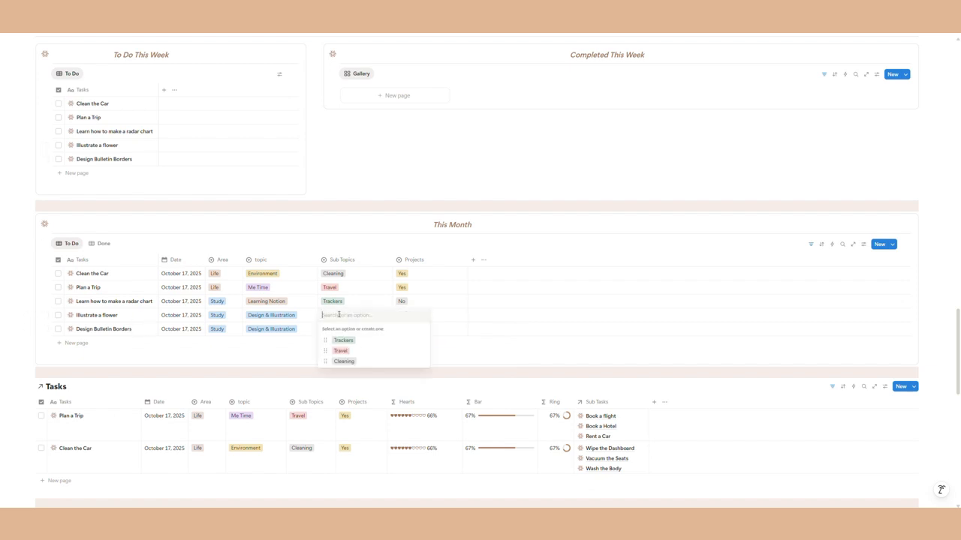
{"action": "type", "text": "Illustrati"}
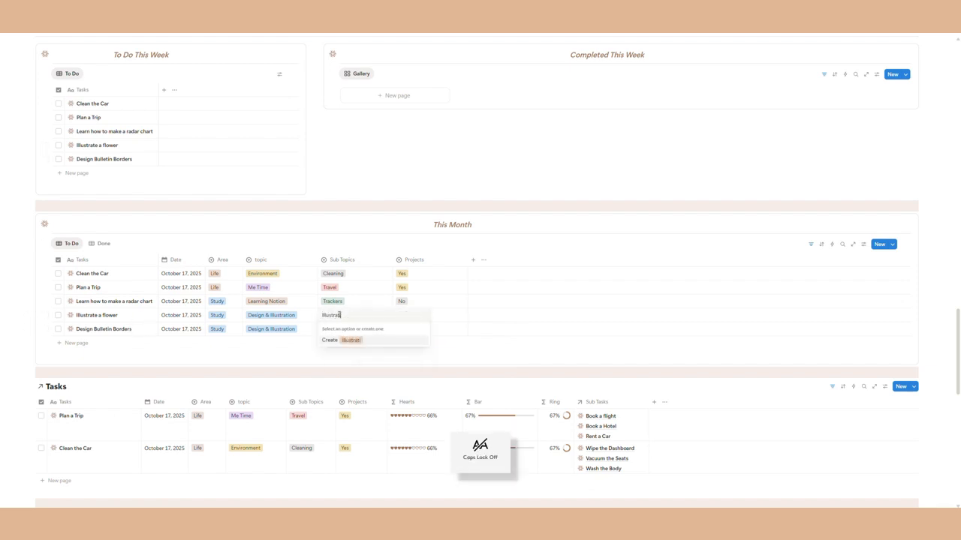
{"action": "type", "text": "on"}
{"action": "key", "text": "Return"}
{"action": "left_click", "coordinate": [343, 326]}
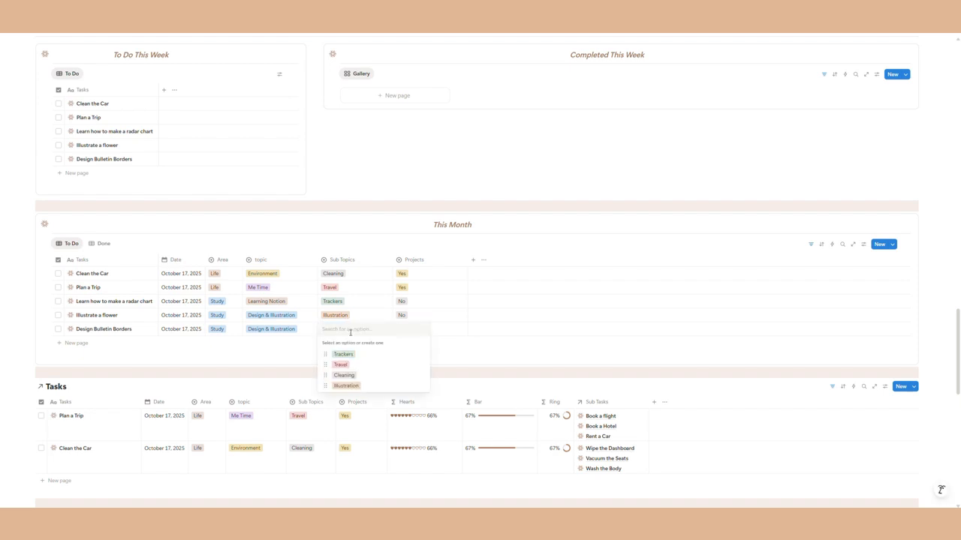
{"action": "key", "text": "Caps_Lock"}
{"action": "type", "text": "D"}
{"action": "key", "text": "Return"}
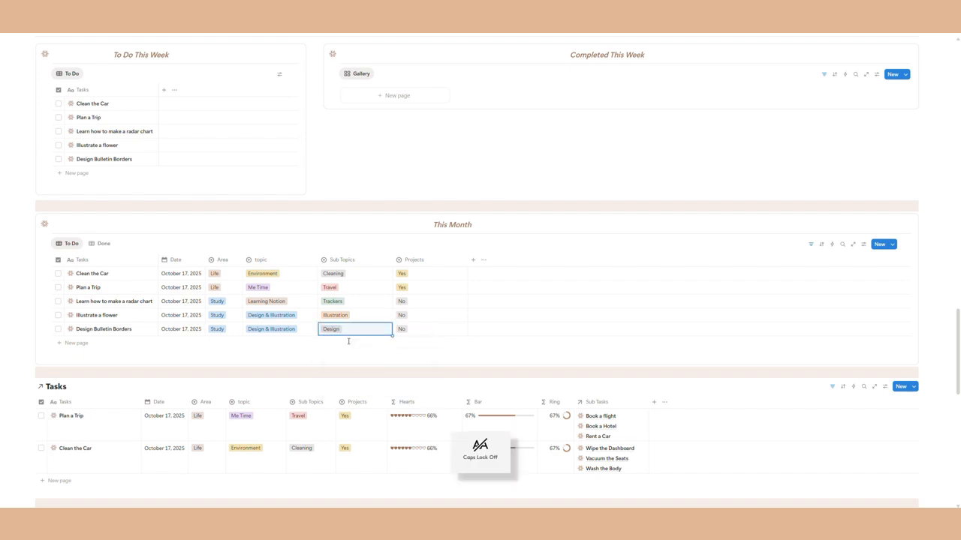
{"action": "left_click", "coordinate": [471, 342]}
Step: Move the green chair photo from below the Tasks view into the Life gallery page and open that page
{"action": "scroll", "coordinate": [142, 317], "scroll_direction": "down", "scroll_amount": 6}
{"action": "left_click_drag", "start_coordinate": [28, 396], "coordinate": [519, 236]}
{"action": "scroll", "coordinate": [376, 256], "scroll_direction": "up", "scroll_amount": 9}
{"action": "scroll", "coordinate": [375, 254], "scroll_direction": "up", "scroll_amount": 10}
{"action": "left_click", "coordinate": [519, 237]}
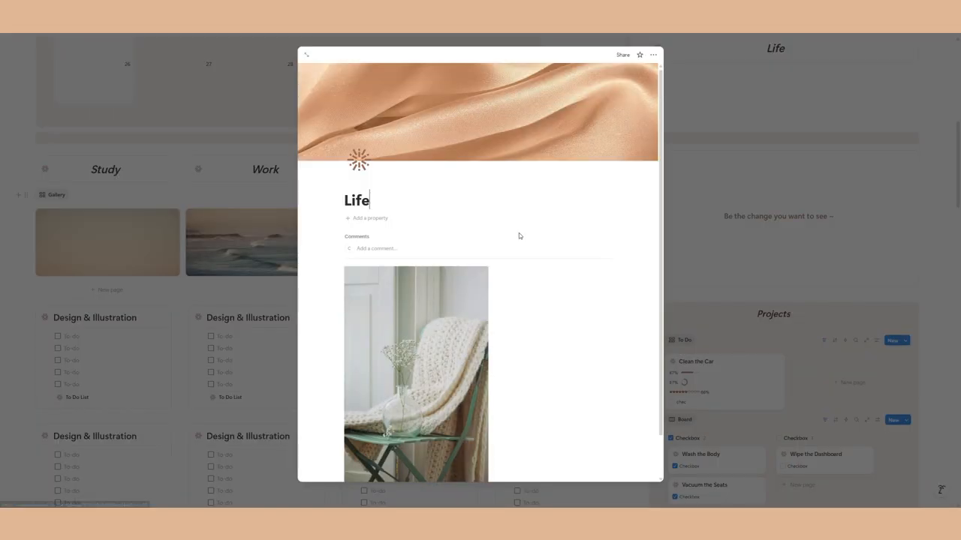
Step: Close the Life page and move the desk photo from the end of the dashboard onto the Life gallery card
{"action": "left_click", "coordinate": [242, 103]}
{"action": "scroll", "coordinate": [448, 199], "scroll_direction": "down", "scroll_amount": 3}
{"action": "scroll", "coordinate": [449, 199], "scroll_direction": "down", "scroll_amount": 15}
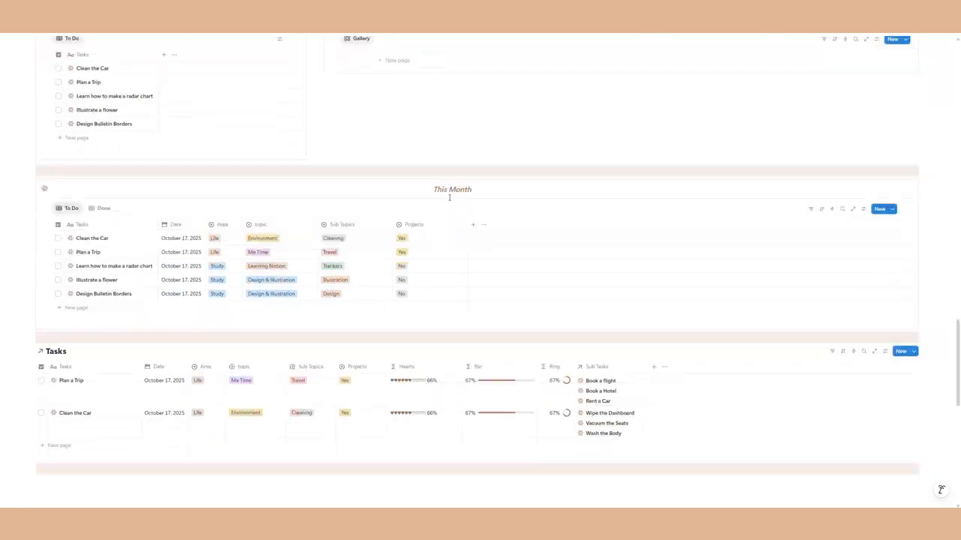
{"action": "mouse_move", "coordinate": [769, 319]}
{"action": "left_click_drag", "start_coordinate": [769, 319], "coordinate": [511, 236]}
{"action": "scroll", "coordinate": [643, 221], "scroll_direction": "up", "scroll_amount": 10}
{"action": "scroll", "coordinate": [556, 223], "scroll_direction": "up", "scroll_amount": 10}
Step: Open the Life page and arrange the chair and desk photos side by side in two columns
{"action": "left_click", "coordinate": [510, 236]}
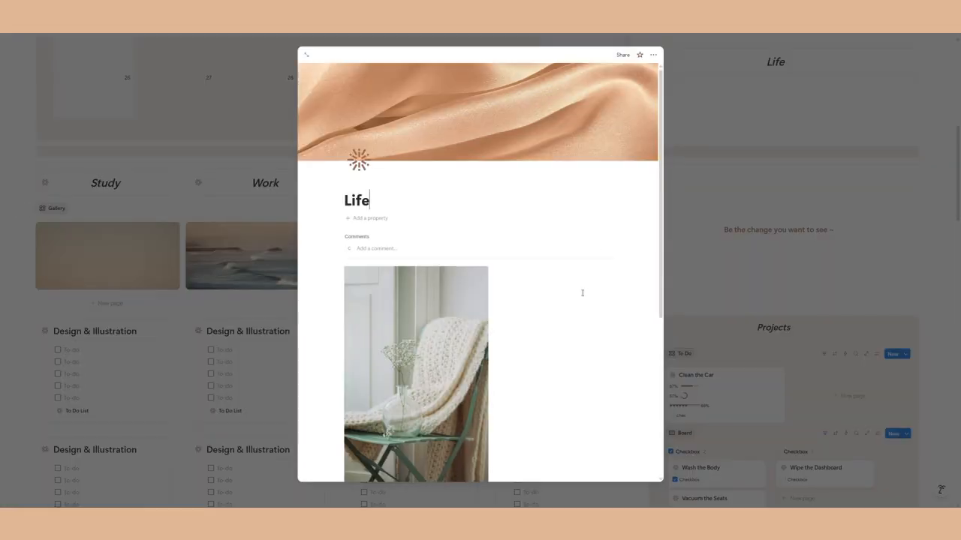
{"action": "scroll", "coordinate": [481, 263], "scroll_direction": "down", "scroll_amount": 5}
{"action": "left_click_drag", "start_coordinate": [458, 229], "coordinate": [514, 171]}
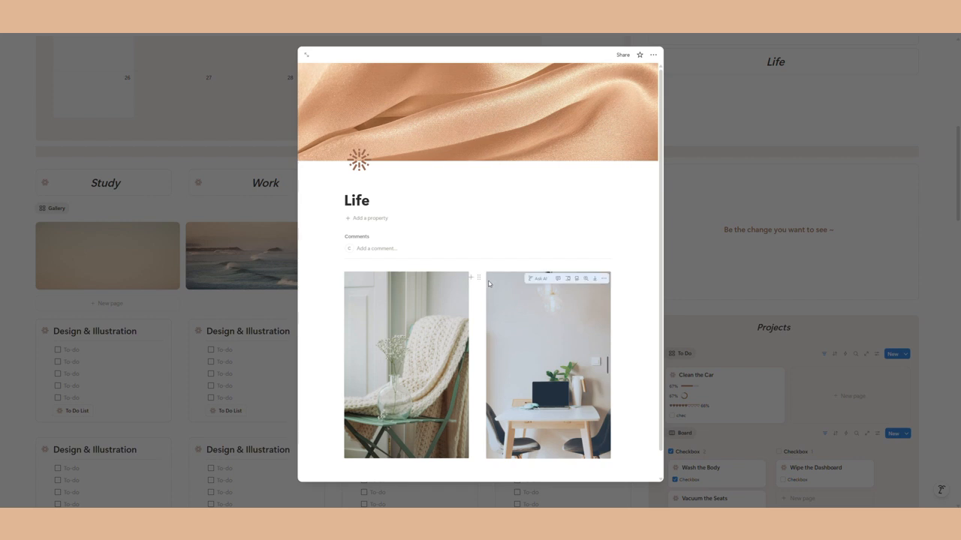
Step: Add an empty line with a brown background to the Life page and place it above the two photos
{"action": "scroll", "coordinate": [356, 450], "scroll_direction": "down", "scroll_amount": 1}
{"action": "left_click", "coordinate": [355, 444]}
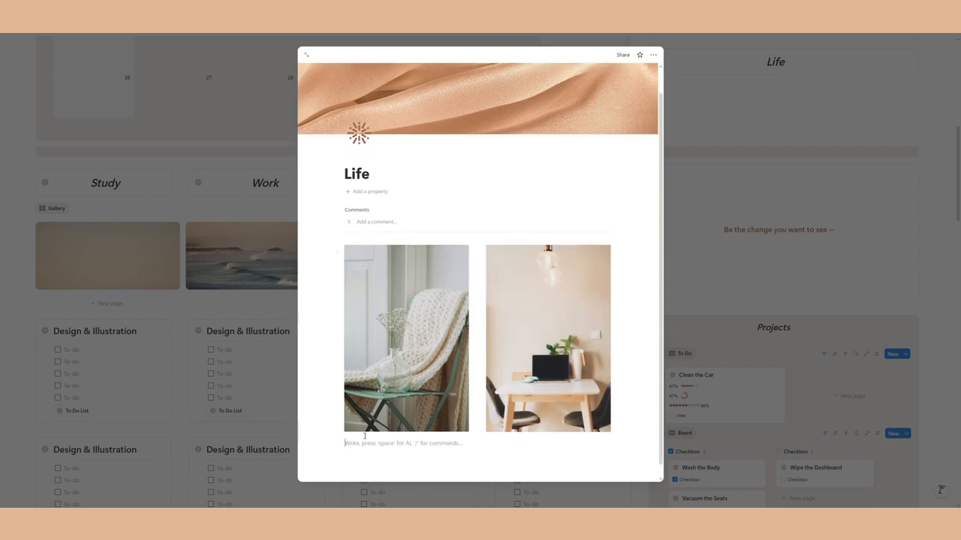
{"action": "left_click", "coordinate": [338, 444]}
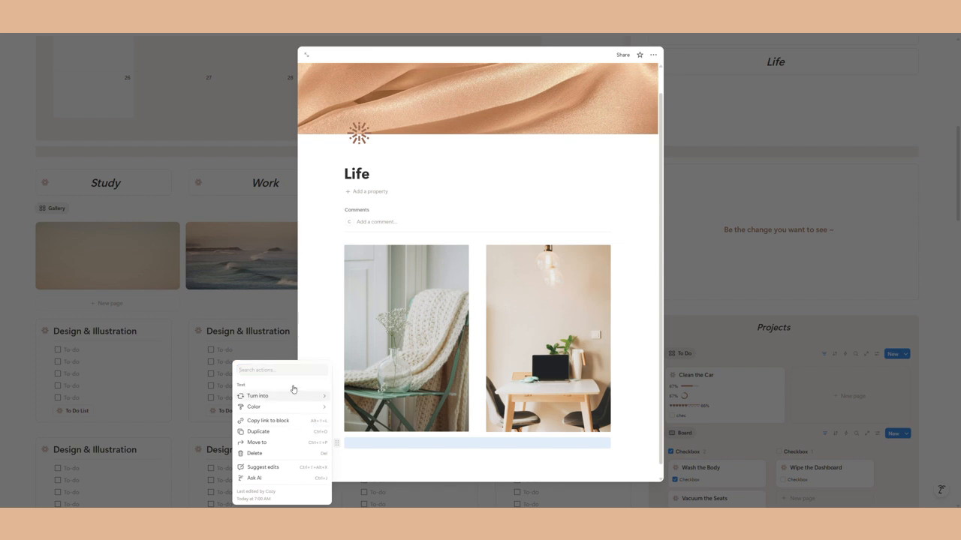
{"action": "mouse_move", "coordinate": [294, 395]}
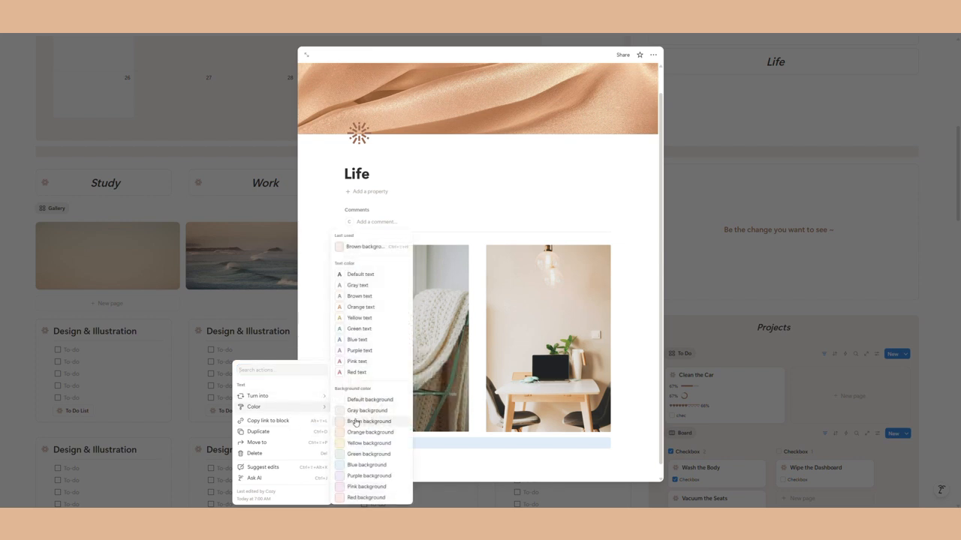
{"action": "left_click", "coordinate": [356, 423]}
{"action": "left_click_drag", "start_coordinate": [339, 442], "coordinate": [350, 238]}
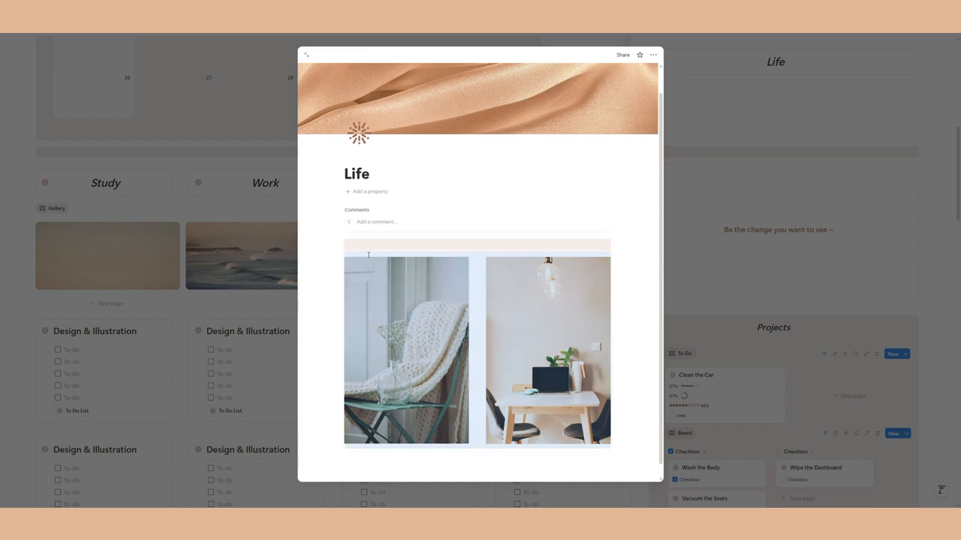
Step: Close the Life page and copy the link to the dashboard's Calendar view
{"action": "left_click", "coordinate": [233, 137]}
{"action": "scroll", "coordinate": [539, 204], "scroll_direction": "up", "scroll_amount": 10}
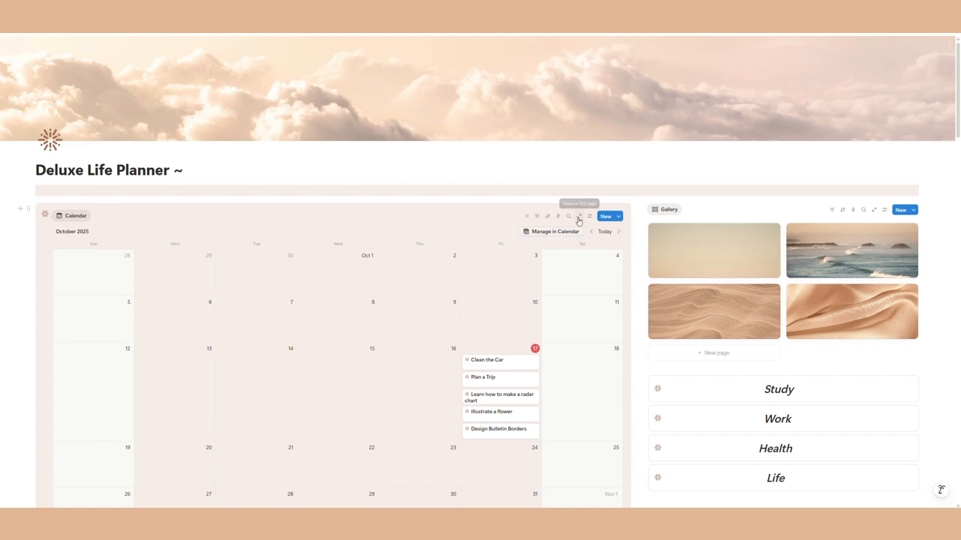
{"action": "left_click", "coordinate": [75, 215]}
{"action": "left_click", "coordinate": [75, 268]}
Step: Narrow the Health heading column so the Health and Life callouts line up with the checklist columns beneath them
{"action": "scroll", "coordinate": [468, 221], "scroll_direction": "down", "scroll_amount": 6}
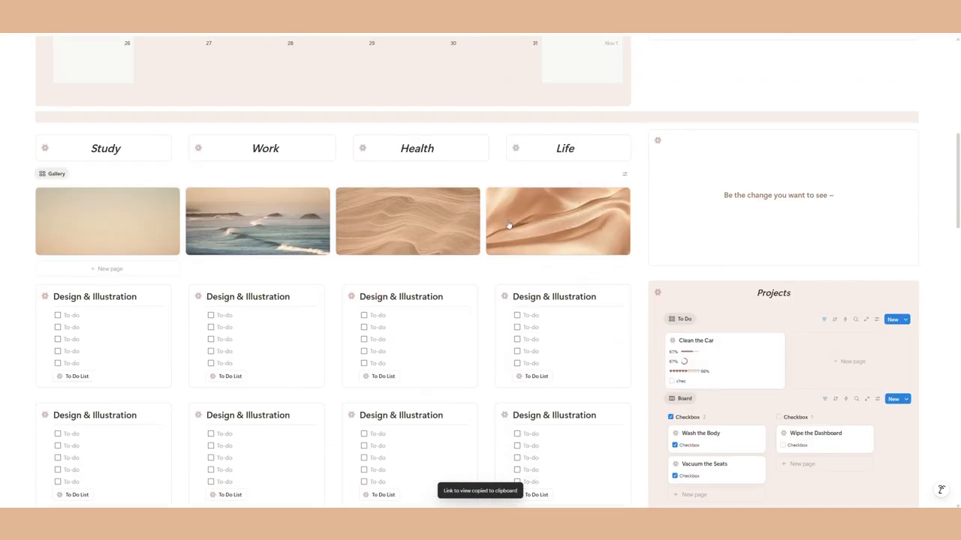
{"action": "left_click_drag", "start_coordinate": [490, 146], "coordinate": [485, 147]}
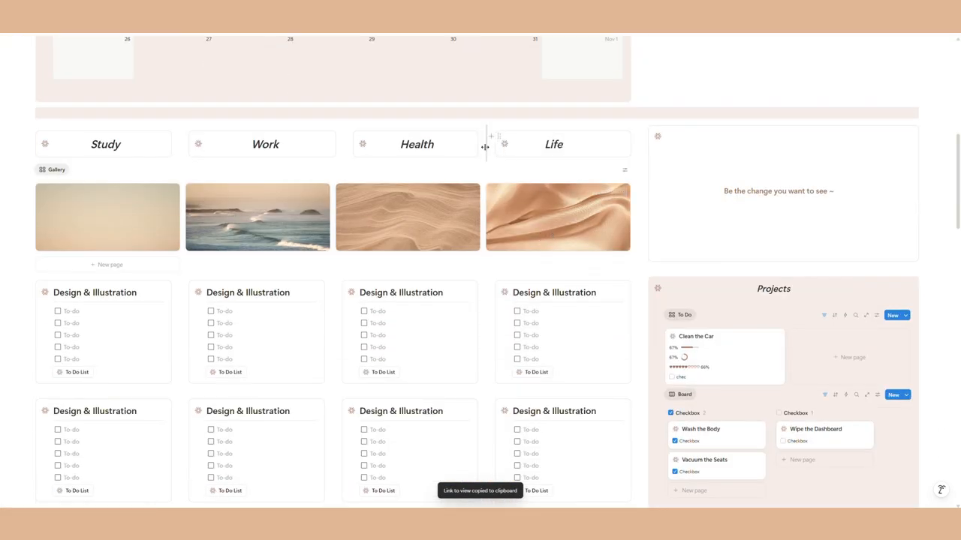
Step: Narrow the Work heading column to match the checklist column beneath it and adjust the centring of the heading titles
{"action": "left_click_drag", "start_coordinate": [346, 142], "coordinate": [337, 148]}
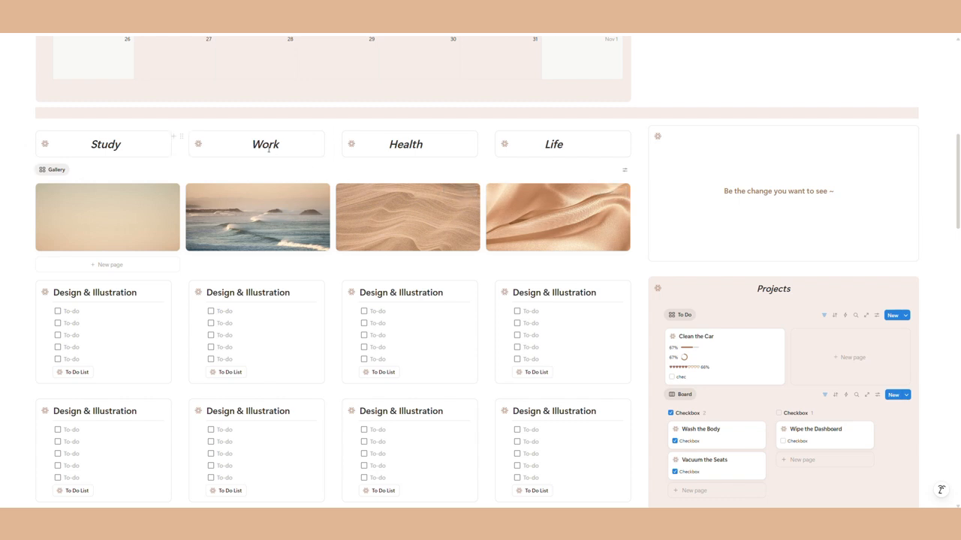
{"action": "left_click", "coordinate": [384, 145]}
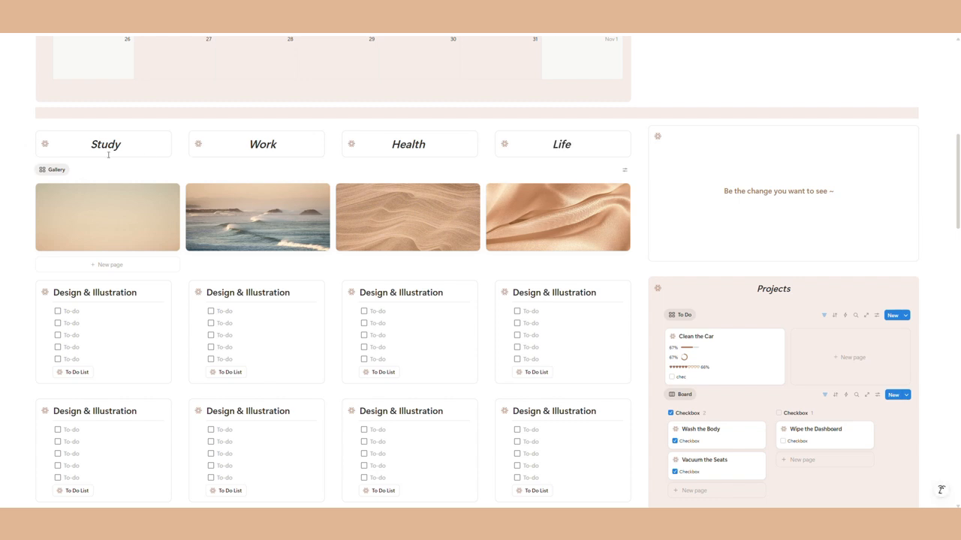
Step: Open the Life page and paste the copied calendar link as a linked Tasks database view between the brown line and the photos
{"action": "left_click", "coordinate": [514, 221]}
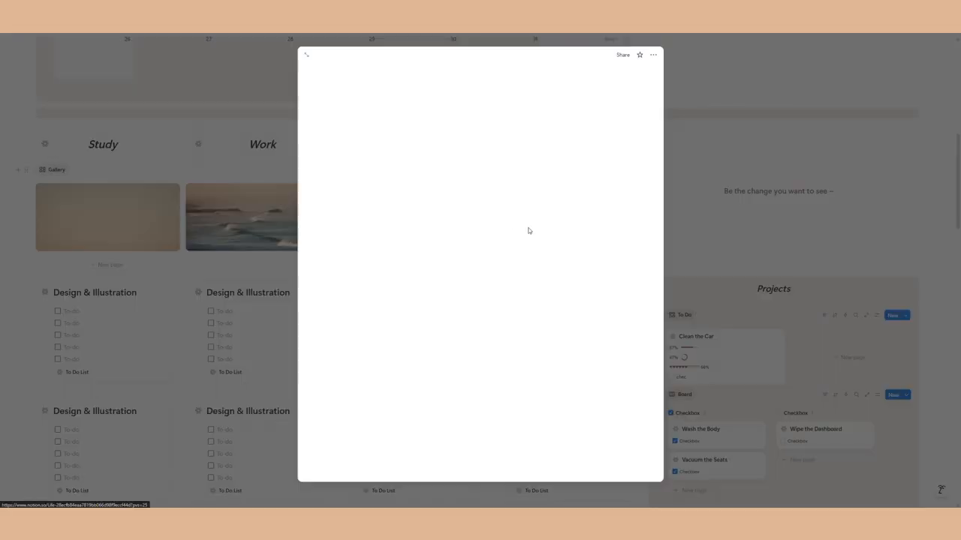
{"action": "left_click", "coordinate": [365, 440]}
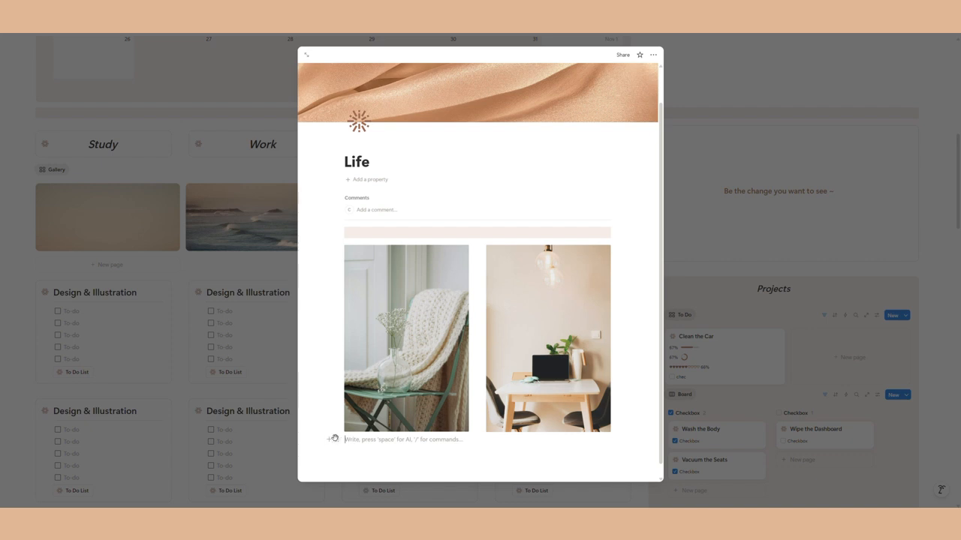
{"action": "left_click_drag", "start_coordinate": [337, 439], "coordinate": [376, 240]}
{"action": "right_click", "coordinate": [375, 246]}
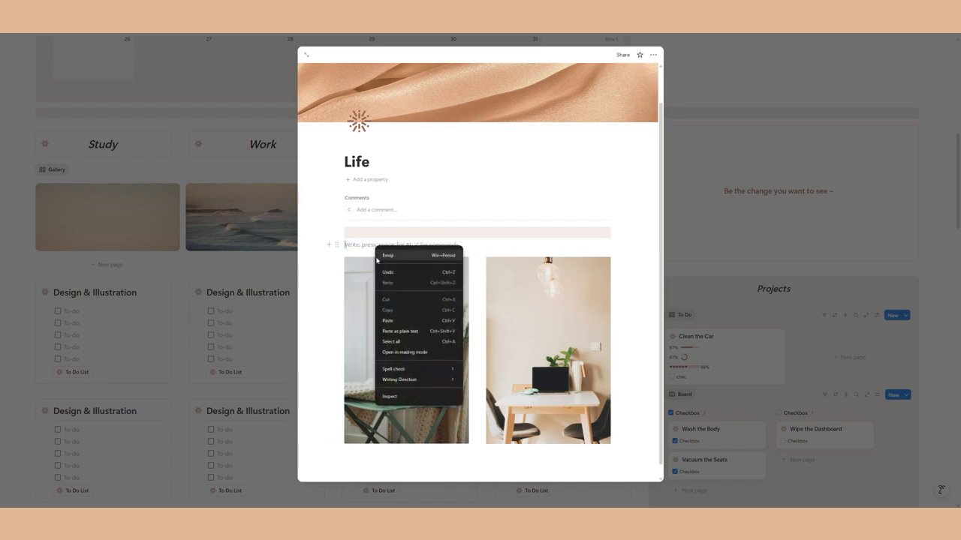
{"action": "left_click", "coordinate": [394, 323]}
{"action": "left_click", "coordinate": [547, 287]}
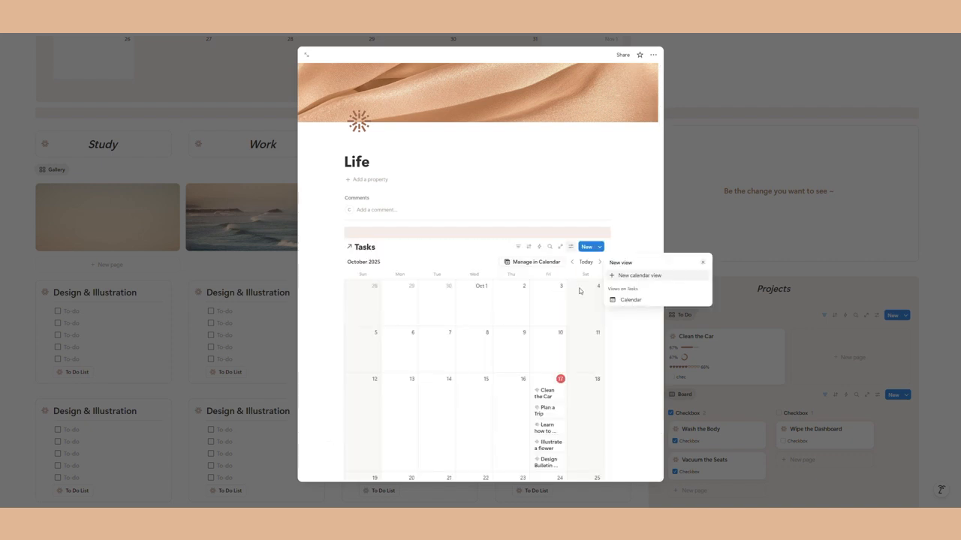
Step: Filter the Life page's Tasks calendar to Area Life and hide the filter bar
{"action": "left_click", "coordinate": [519, 248]}
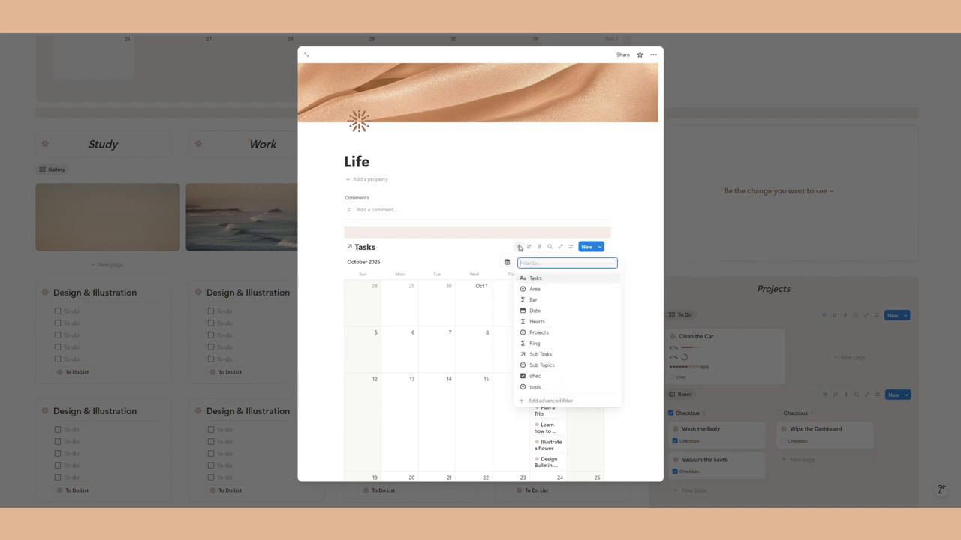
{"action": "left_click", "coordinate": [535, 289]}
{"action": "left_click", "coordinate": [363, 336]}
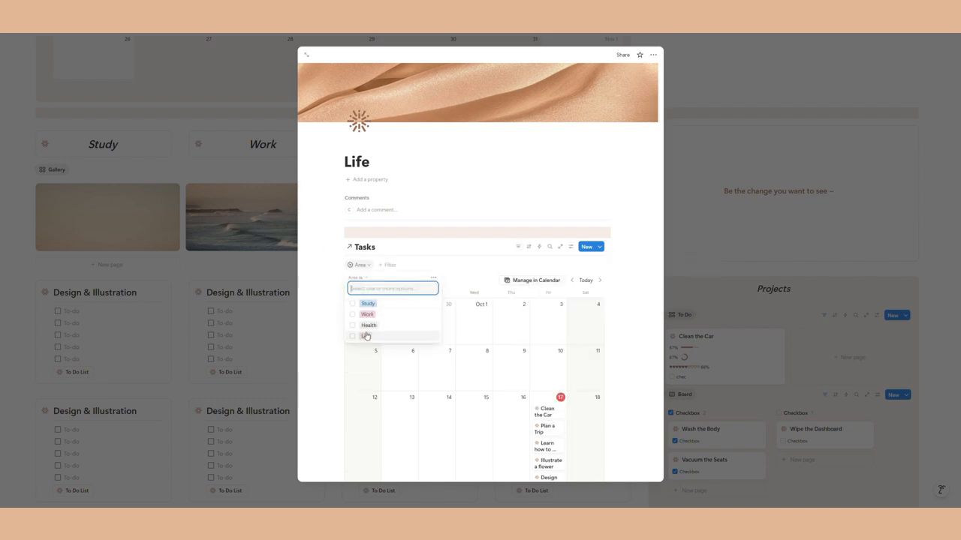
{"action": "left_click", "coordinate": [640, 310]}
{"action": "scroll", "coordinate": [631, 293], "scroll_direction": "down", "scroll_amount": 3}
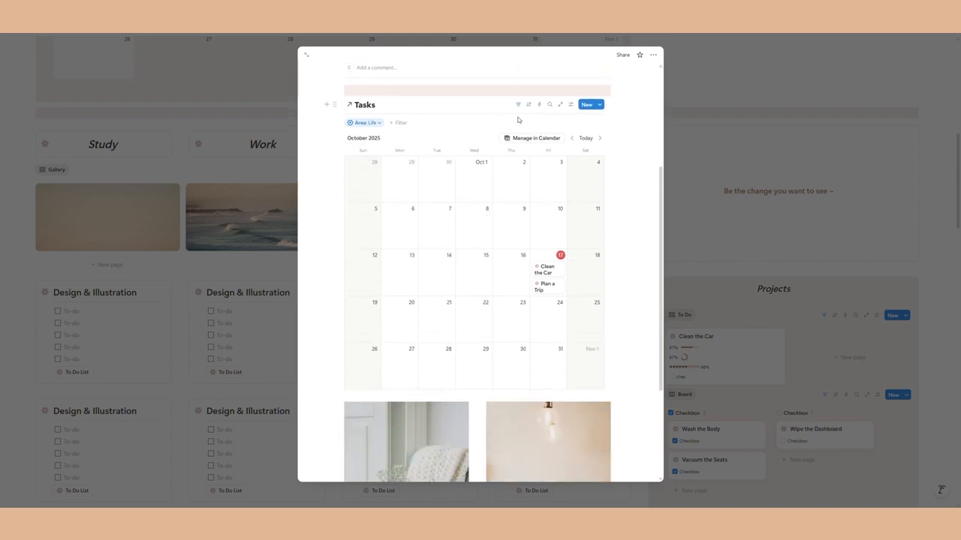
{"action": "left_click", "coordinate": [517, 106]}
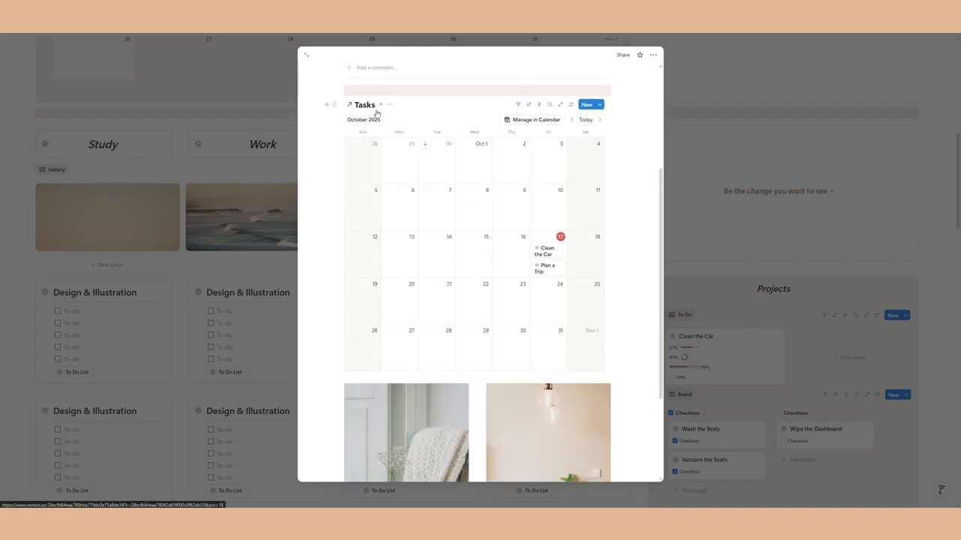
Step: Insert a callout block beneath the two photos on the Life page
{"action": "scroll", "coordinate": [626, 255], "scroll_direction": "down", "scroll_amount": 3}
{"action": "scroll", "coordinate": [618, 248], "scroll_direction": "down", "scroll_amount": 1}
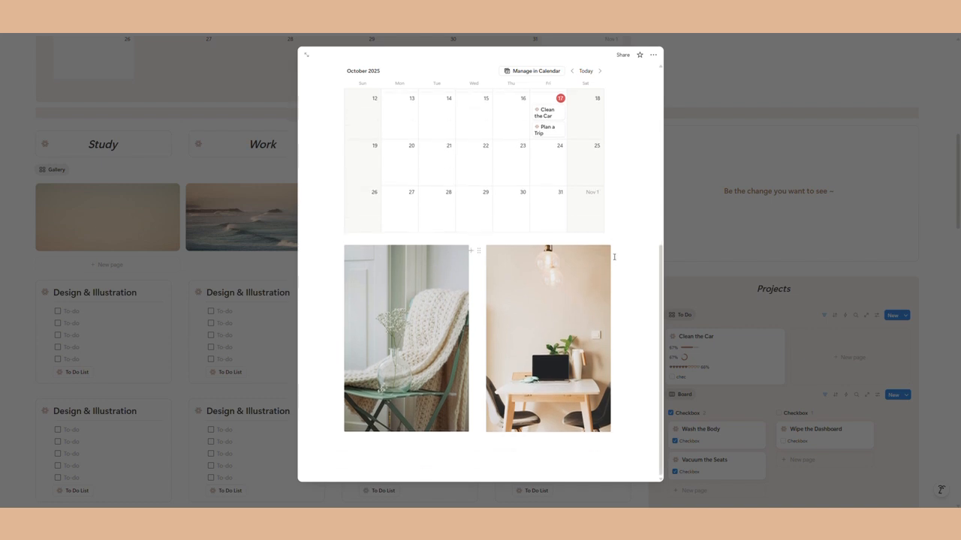
{"action": "left_click", "coordinate": [448, 448]}
{"action": "scroll", "coordinate": [449, 445], "scroll_direction": "down", "scroll_amount": 1}
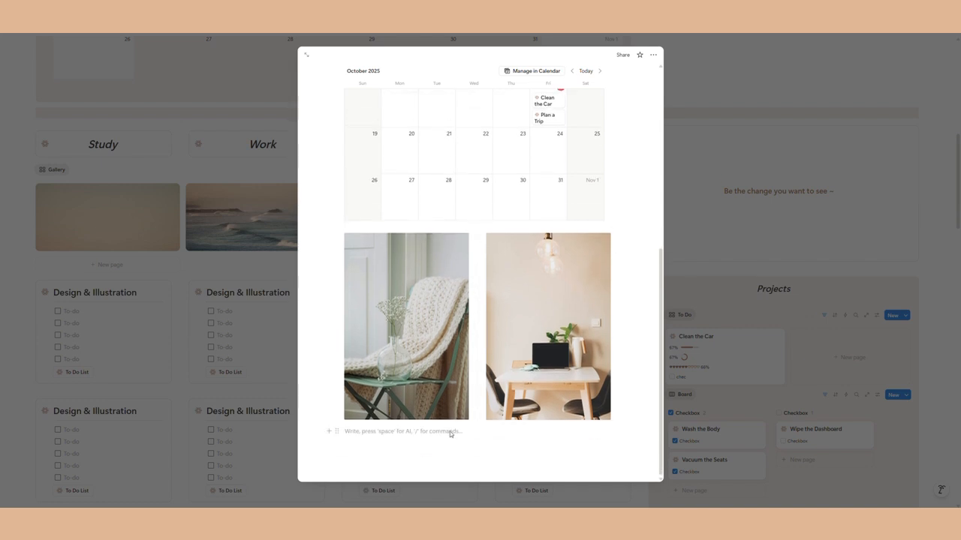
{"action": "type", "text": "/"}
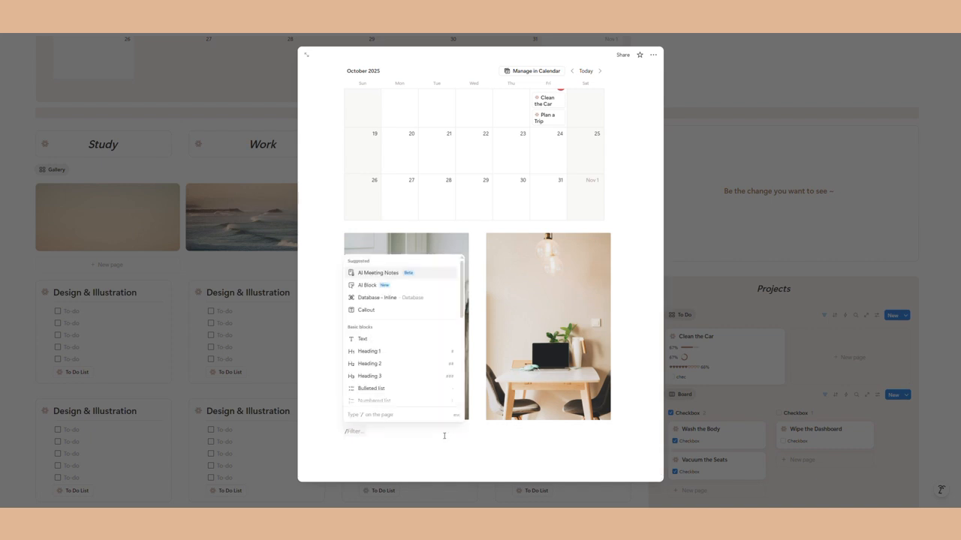
{"action": "type", "text": "cal"}
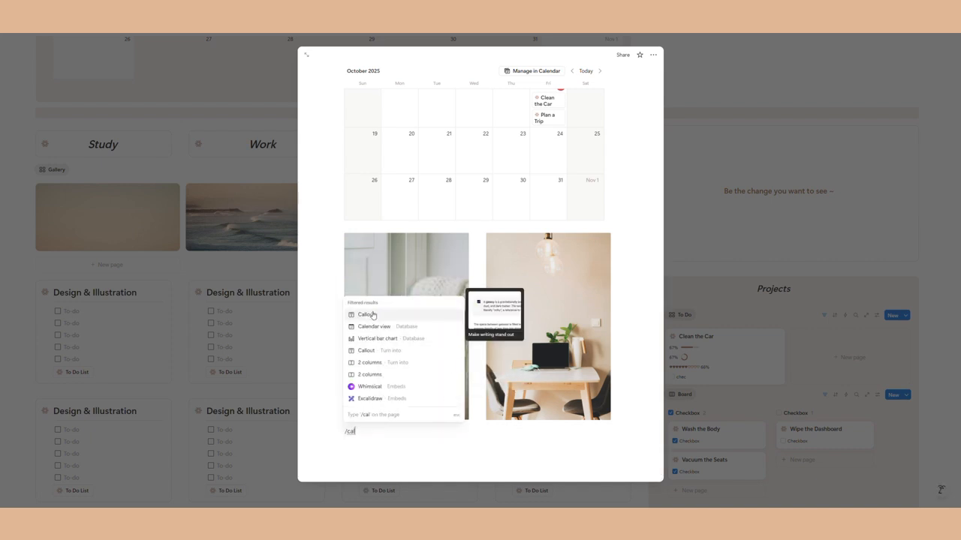
{"action": "left_click", "coordinate": [372, 316]}
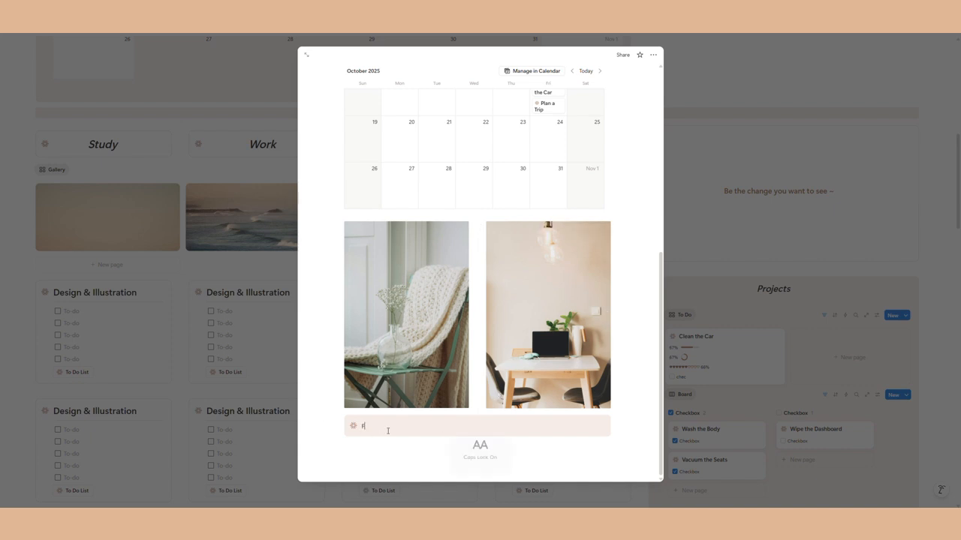
Step: Enter Family in the new callout and format it as a centred heading
{"action": "type", "text": "F"}
{"action": "key", "text": "Caps_Lock"}
{"action": "type", "text": "ami"}
{"action": "left_click_drag", "start_coordinate": [388, 430], "coordinate": [362, 427]}
{"action": "left_click", "coordinate": [469, 411]}
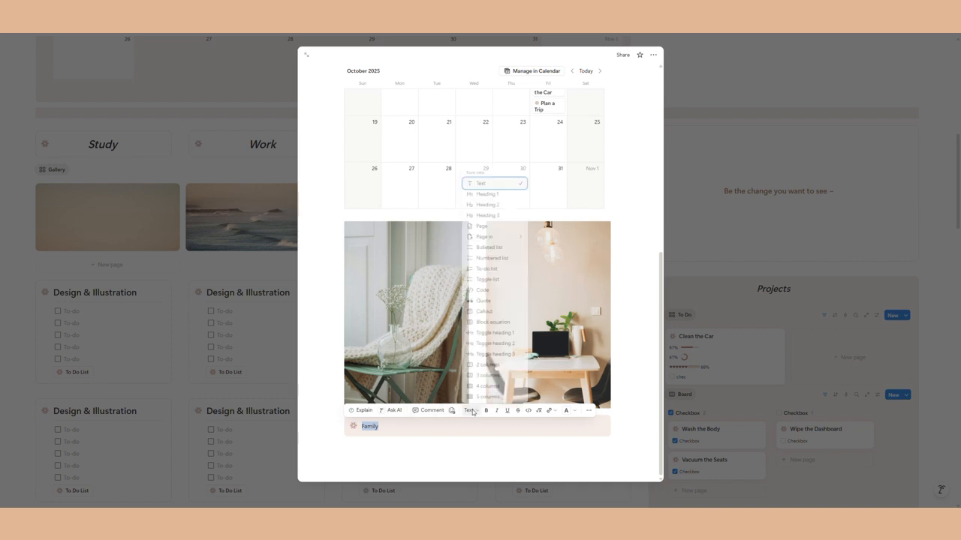
{"action": "left_click", "coordinate": [494, 211]}
{"action": "left_click", "coordinate": [362, 428]}
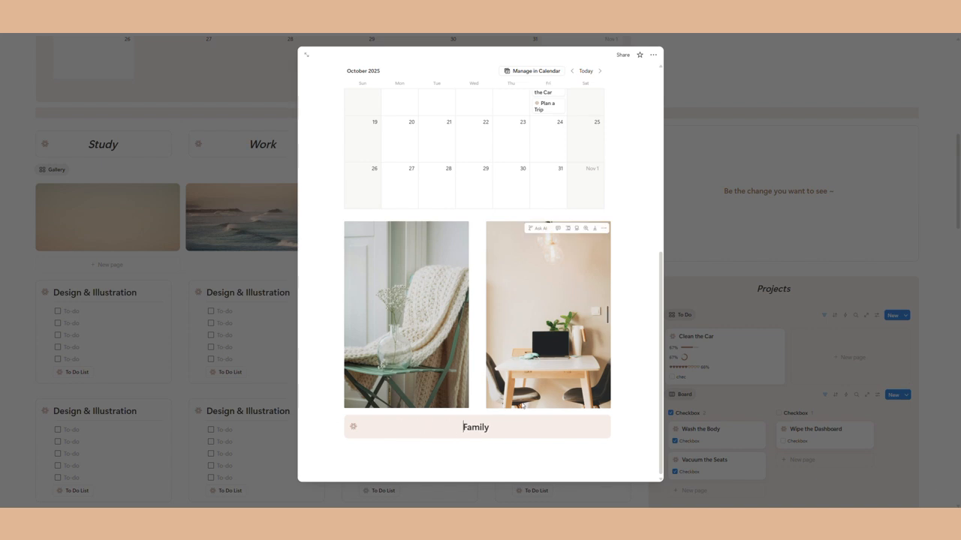
Step: Duplicate the Family callout twice so three callouts are stacked beneath the photos
{"action": "left_click", "coordinate": [337, 419]}
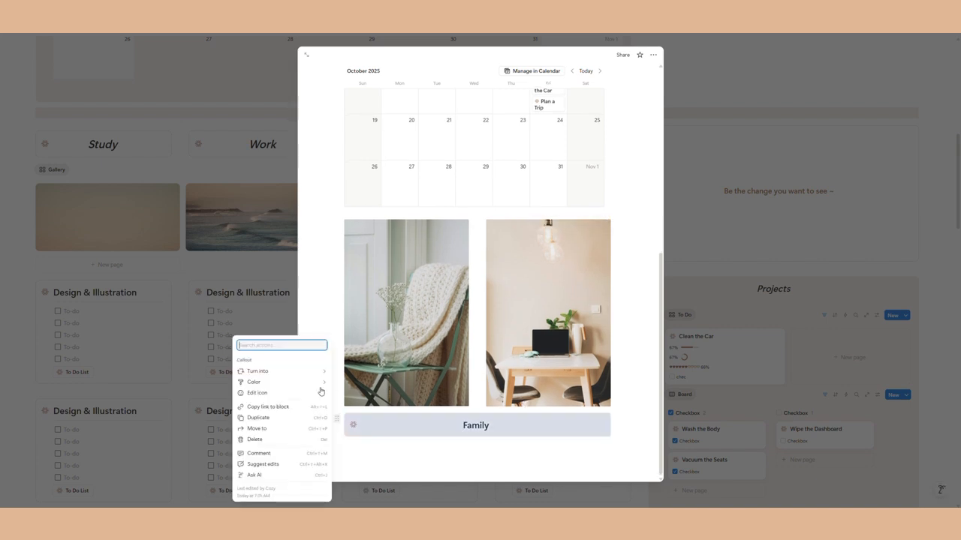
{"action": "left_click", "coordinate": [263, 418]}
{"action": "left_click", "coordinate": [337, 425]}
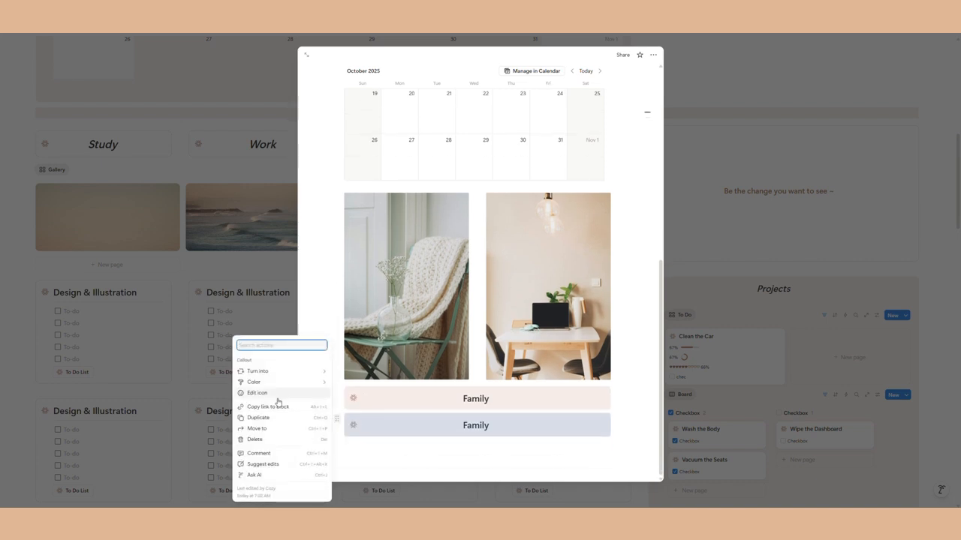
{"action": "left_click", "coordinate": [269, 424]}
Step: Change the second callout's title to Environment, keeping it centred
{"action": "left_click", "coordinate": [490, 425]}
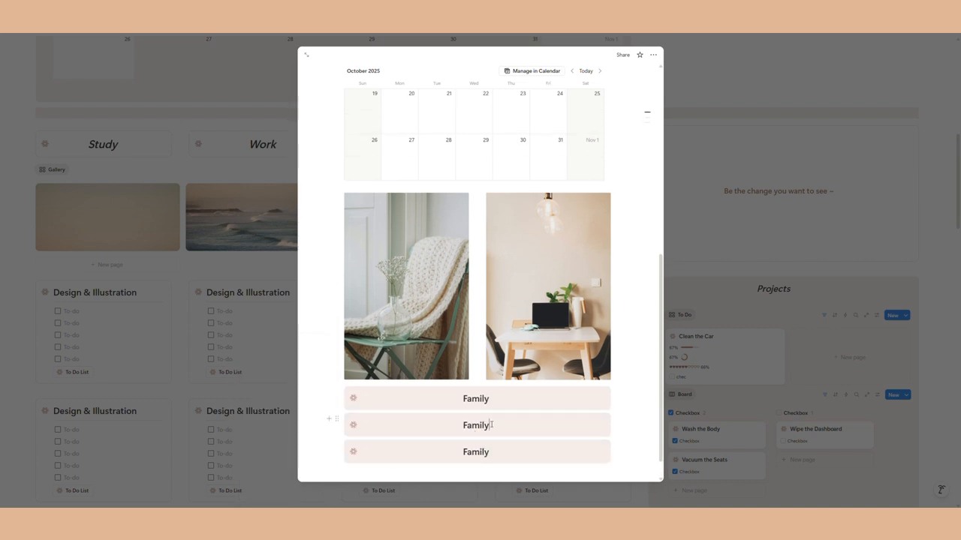
{"action": "key", "text": "BackSpace"}
{"action": "key", "text": "BackSpace"}
{"action": "key", "text": "BackSpace"}
{"action": "key", "text": "BackSpace"}
{"action": "key", "text": "BackSpace"}
{"action": "key", "text": "BackSpace"}
{"action": "type", "text": "Environment"}
Step: Change the third callout's title to Me Time
{"action": "key", "text": "BackSpace"}
{"action": "key", "text": "BackSpace"}
{"action": "key", "text": "BackSpace"}
{"action": "key", "text": "BackSpace"}
{"action": "key", "text": "BackSpace"}
{"action": "key", "text": "BackSpace"}
{"action": "key", "text": "BackSpace"}
{"action": "key", "text": "BackSpace"}
{"action": "key", "text": "BackSpace"}
{"action": "key", "text": "BackSpace"}
{"action": "key", "text": "Caps_Lock"}
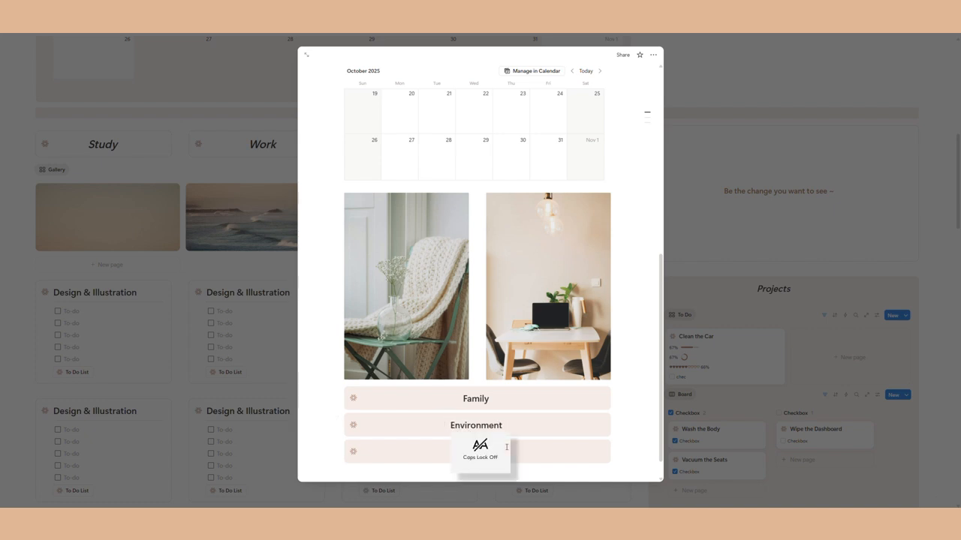
{"action": "type", "text": "Me"}
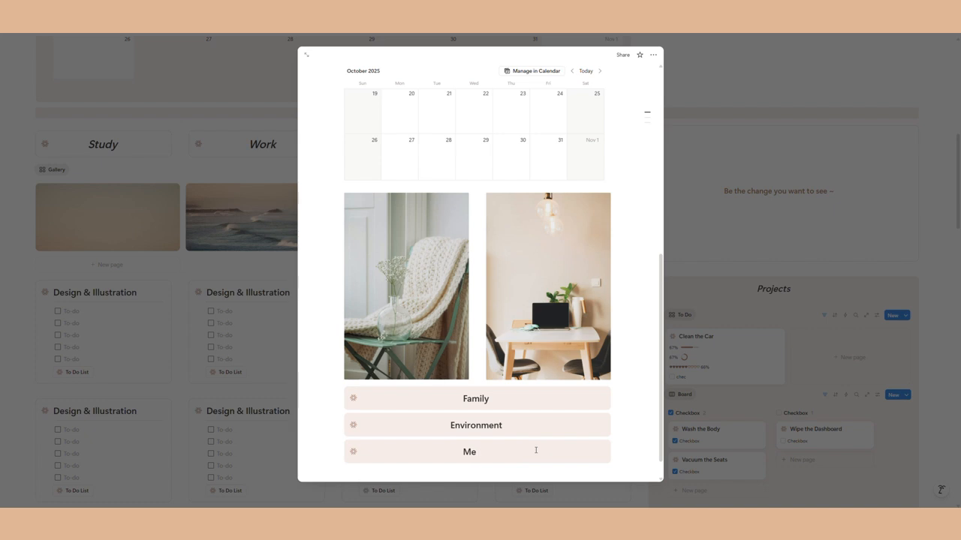
{"action": "key", "text": "Caps_Lock"}
{"action": "left_click", "coordinate": [615, 437]}
{"action": "left_click", "coordinate": [611, 425]}
Step: Add a text line reading "My Notes:" beneath the Me Time callout, followed by a divider
{"action": "scroll", "coordinate": [423, 453], "scroll_direction": "down", "scroll_amount": 2}
{"action": "left_click", "coordinate": [404, 452]}
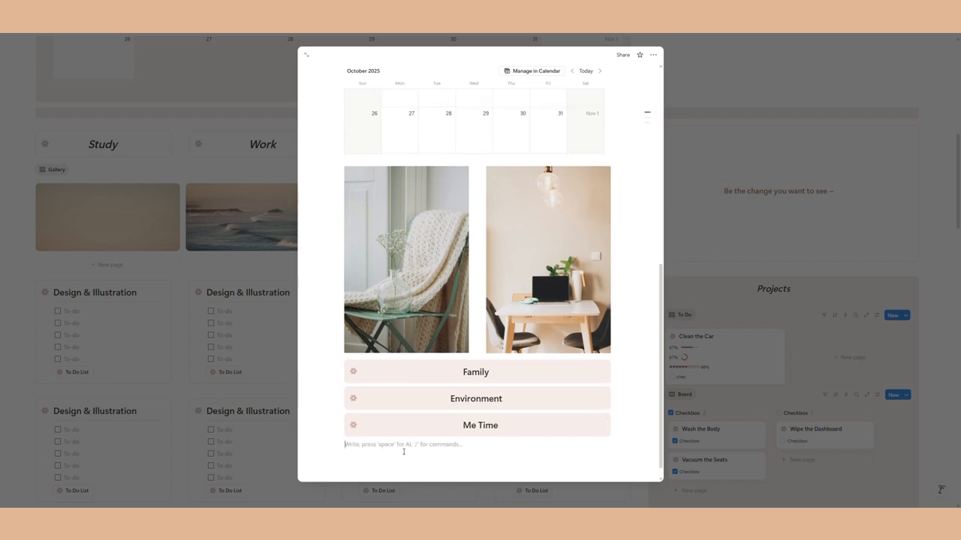
{"action": "key", "text": "Caps_Lock"}
{"action": "type", "text": "M"}
{"action": "key", "text": "Caps_Lock"}
{"action": "type", "text": "y N"}
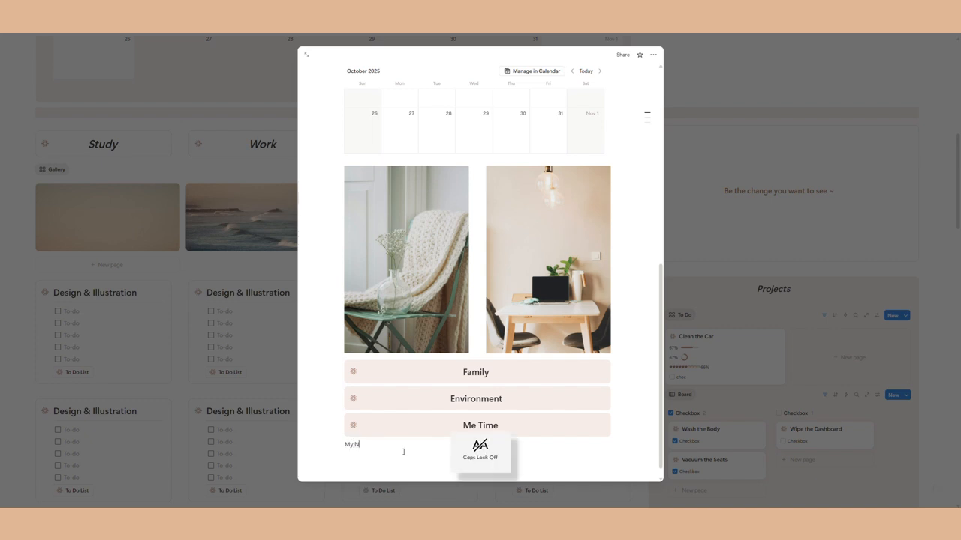
{"action": "type", "text": "otes"}
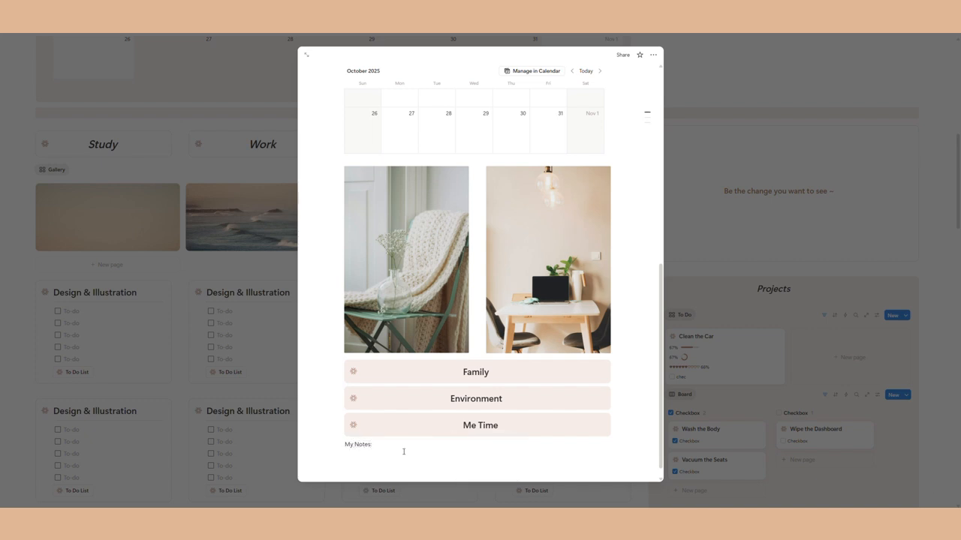
{"action": "type", "text": ":"}
{"action": "key", "text": "Return"}
{"action": "type", "text": "/di"}
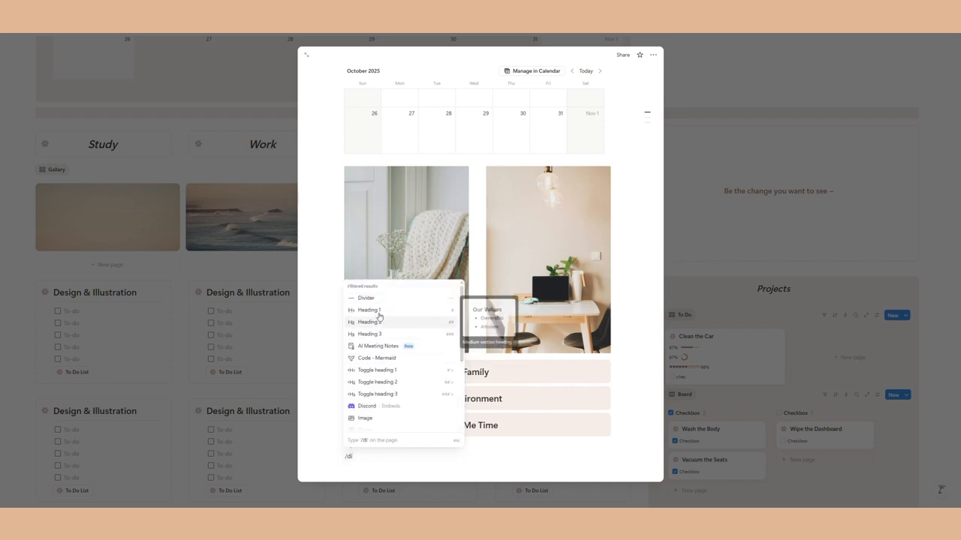
{"action": "left_click", "coordinate": [385, 300]}
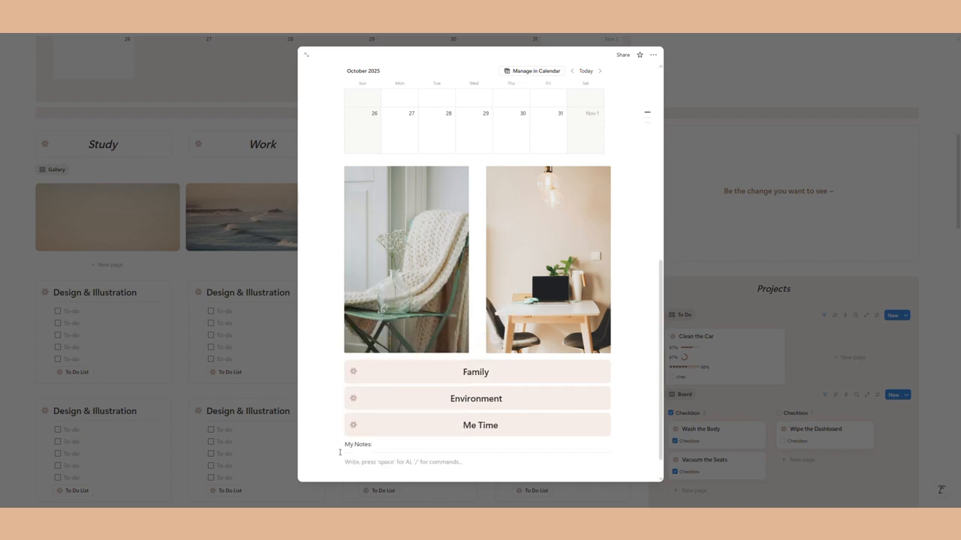
Step: Move the "My Notes:" line and its divider directly beneath the Family callout
{"action": "left_click_drag", "start_coordinate": [337, 445], "coordinate": [346, 386]}
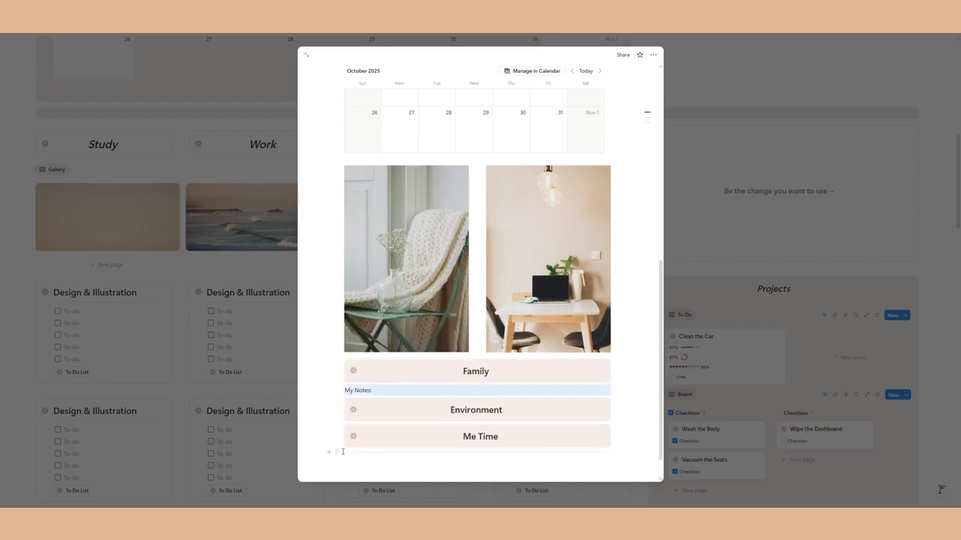
{"action": "left_click_drag", "start_coordinate": [338, 450], "coordinate": [346, 389]}
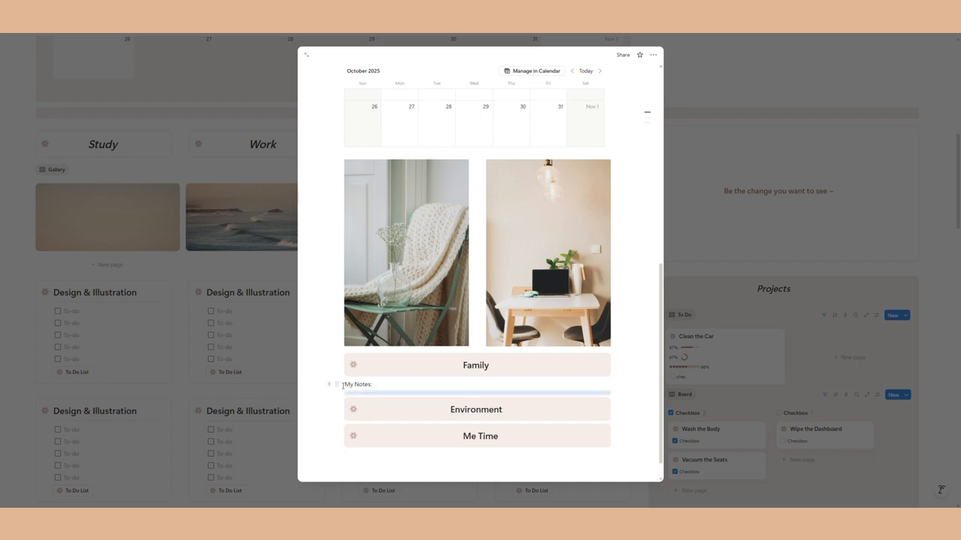
{"action": "left_click", "coordinate": [618, 431]}
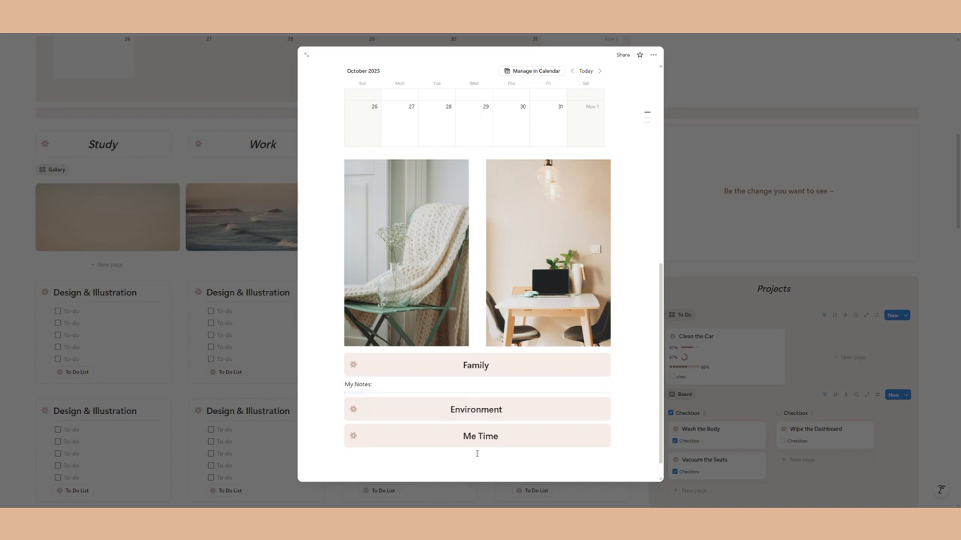
Step: Move the empty line from the page's end beneath the Family notes divider and add more blank lines there
{"action": "left_click_drag", "start_coordinate": [337, 456], "coordinate": [421, 396]}
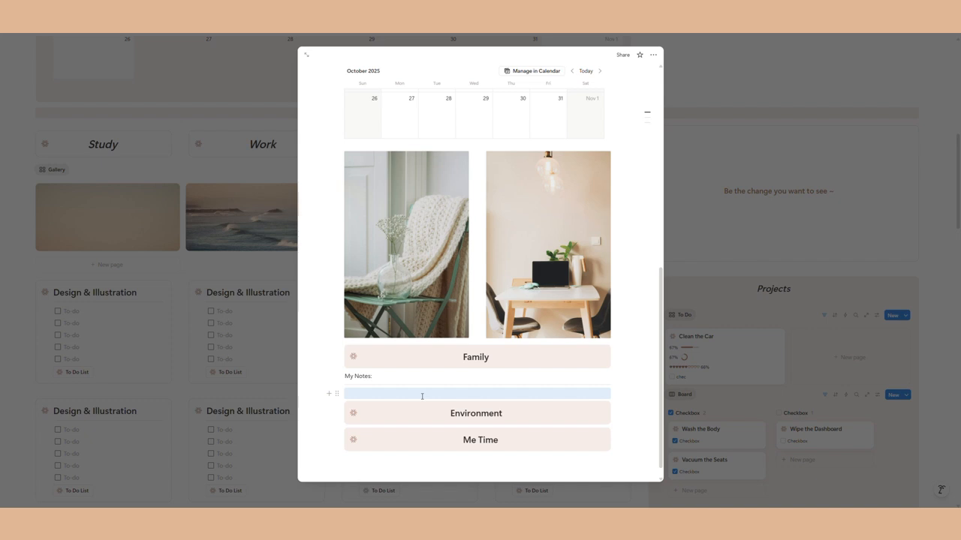
{"action": "left_click", "coordinate": [422, 396]}
{"action": "key", "text": "Return"}
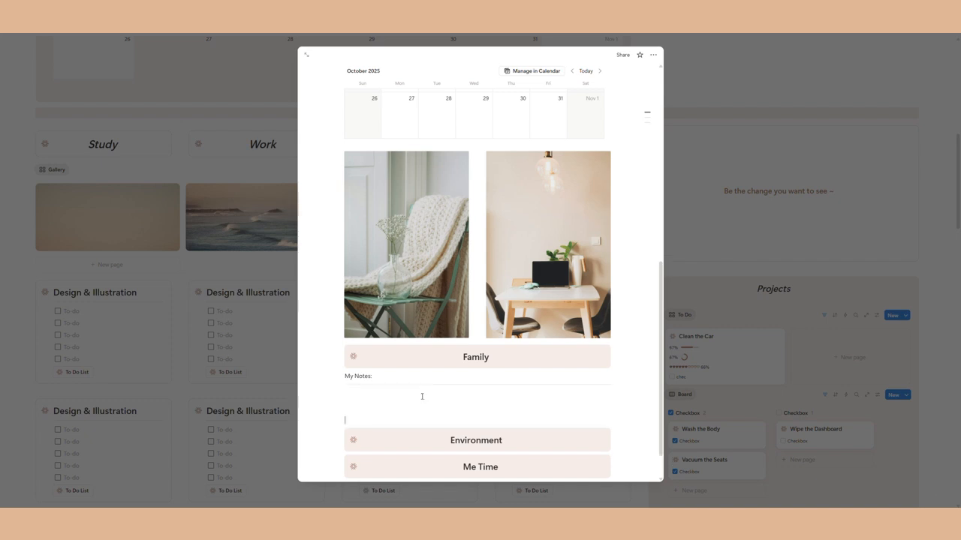
Step: Duplicate the "My Notes:" line twice and place one copy beneath the Environment callout and the other beneath Me Time
{"action": "left_click", "coordinate": [335, 374]}
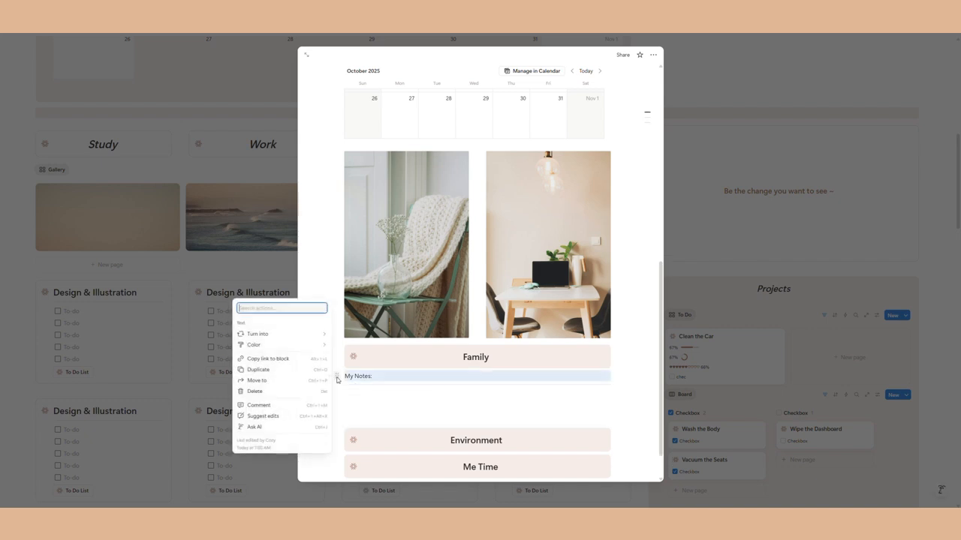
{"action": "left_click", "coordinate": [271, 369]}
{"action": "left_click", "coordinate": [337, 377]}
{"action": "left_click", "coordinate": [272, 367]}
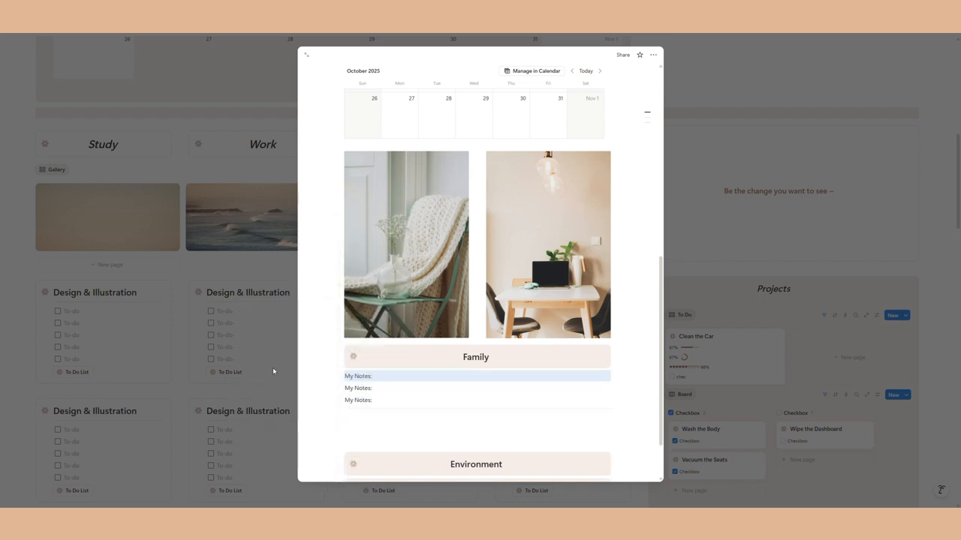
{"action": "scroll", "coordinate": [338, 323], "scroll_direction": "down", "scroll_amount": 1}
{"action": "left_click_drag", "start_coordinate": [337, 322], "coordinate": [339, 411]}
{"action": "left_click_drag", "start_coordinate": [332, 310], "coordinate": [357, 441]}
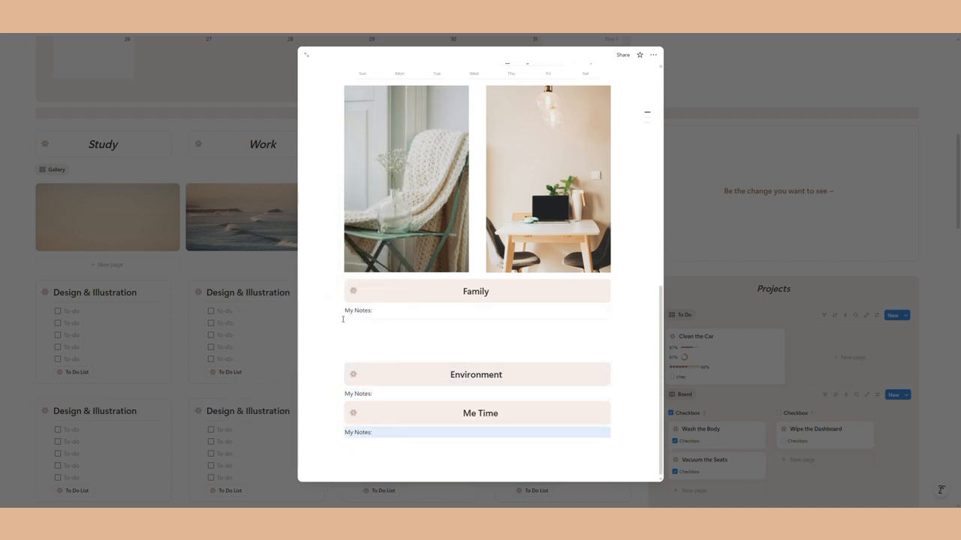
Step: Duplicate the divider beneath the Family notes and place a copy beneath both the Me Time and Environment "My Notes:" lines
{"action": "left_click", "coordinate": [337, 319]}
{"action": "left_click", "coordinate": [294, 321]}
{"action": "left_click", "coordinate": [337, 326]}
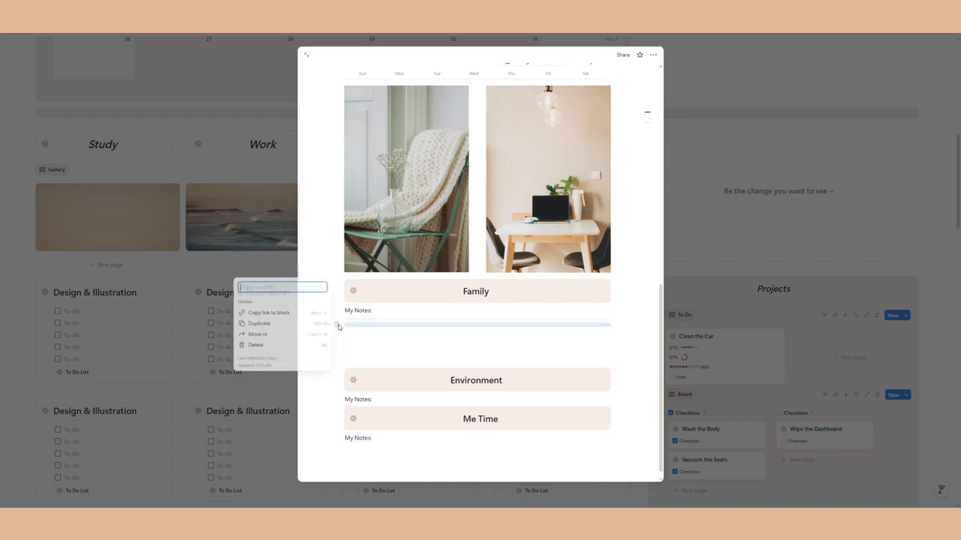
{"action": "left_click_drag", "start_coordinate": [334, 328], "coordinate": [356, 439]}
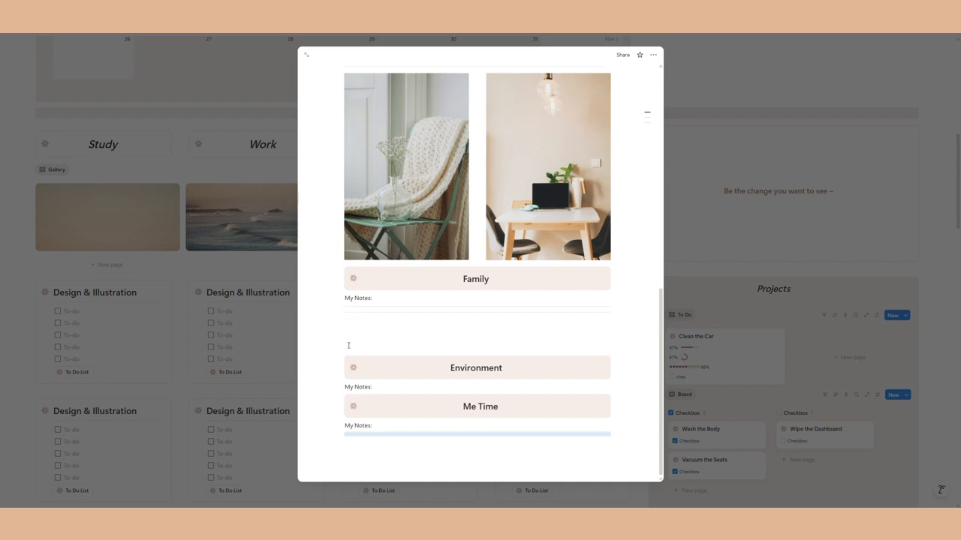
{"action": "left_click_drag", "start_coordinate": [341, 319], "coordinate": [358, 393]}
Step: Duplicate the blank lines beneath the Family notes divider and move one set beneath the Me Time notes divider
{"action": "left_click", "coordinate": [337, 315]}
{"action": "left_click", "coordinate": [272, 311]}
{"action": "left_click", "coordinate": [336, 318]}
{"action": "left_click", "coordinate": [275, 320]}
{"action": "left_click", "coordinate": [330, 322]}
{"action": "left_click", "coordinate": [336, 316]}
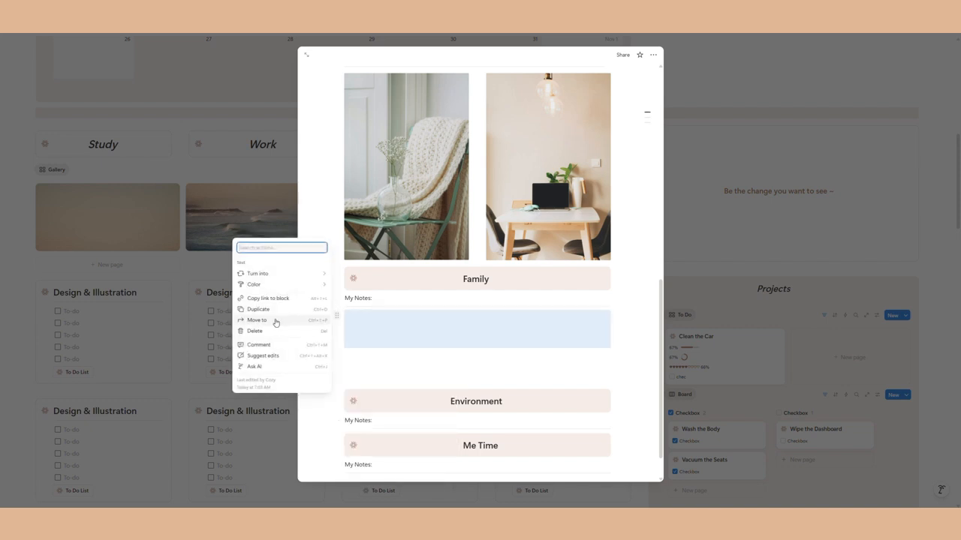
{"action": "left_click", "coordinate": [274, 311]}
{"action": "scroll", "coordinate": [340, 284], "scroll_direction": "down", "scroll_amount": 1}
{"action": "left_click_drag", "start_coordinate": [336, 276], "coordinate": [350, 440]}
Step: Move the extra set of blank lines above the Environment callout to beneath the Environment notes divider
{"action": "left_click", "coordinate": [335, 278]}
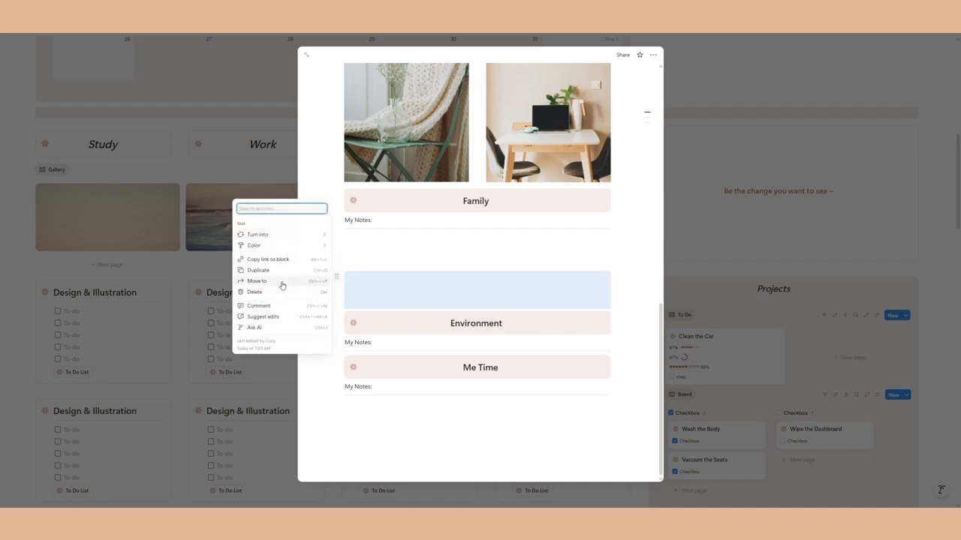
{"action": "left_click", "coordinate": [281, 283]}
{"action": "left_click", "coordinate": [457, 272]}
{"action": "left_click_drag", "start_coordinate": [336, 278], "coordinate": [369, 353]}
{"action": "left_click", "coordinate": [419, 418]}
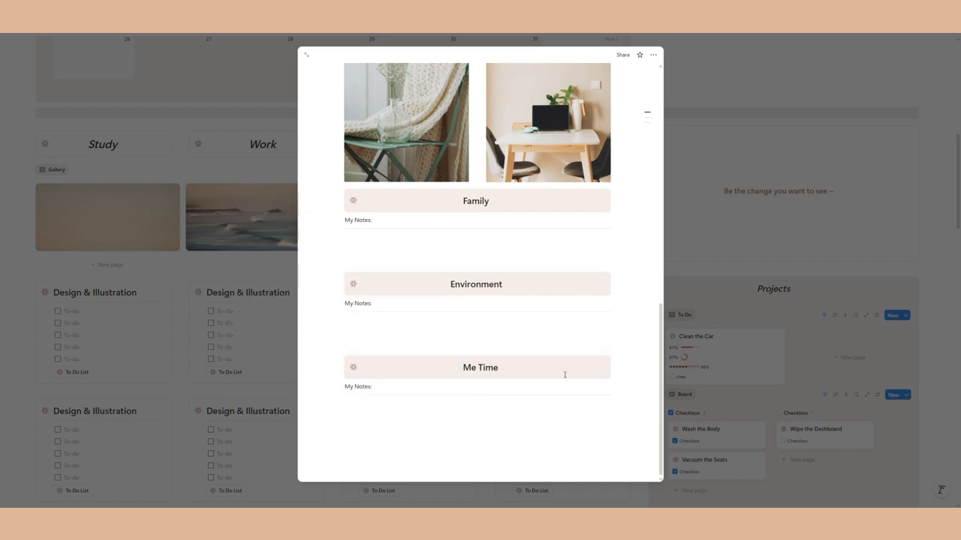
Step: Close the Life page and copy the link to the To Do Today tasks view in the Task Manager section
{"action": "scroll", "coordinate": [564, 371], "scroll_direction": "up", "scroll_amount": 2}
{"action": "scroll", "coordinate": [463, 255], "scroll_direction": "up", "scroll_amount": 10}
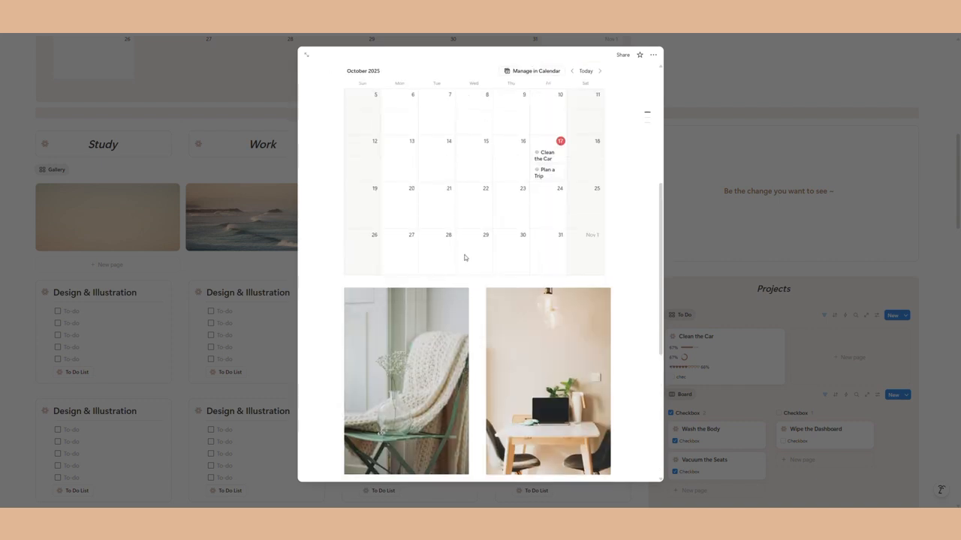
{"action": "left_click", "coordinate": [257, 170]}
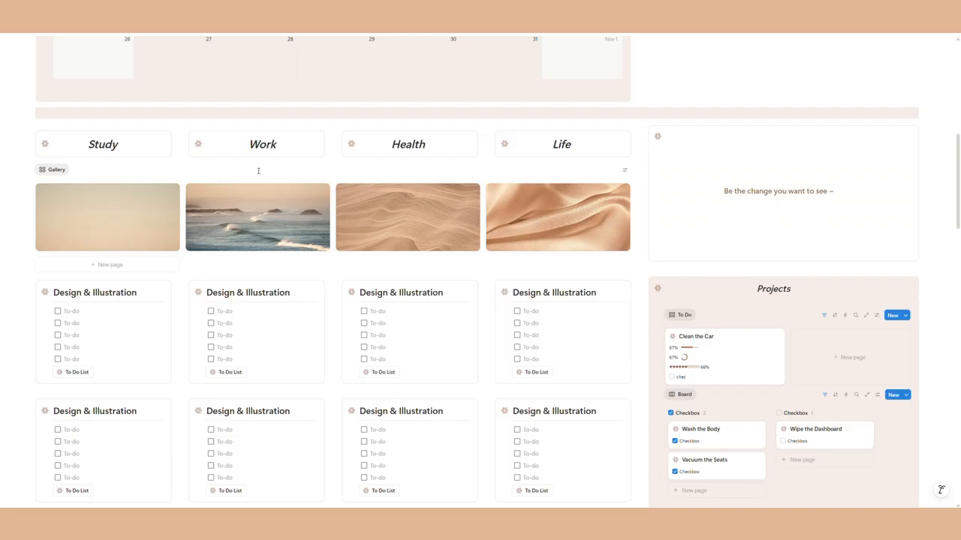
{"action": "scroll", "coordinate": [622, 262], "scroll_direction": "down", "scroll_amount": 4}
{"action": "scroll", "coordinate": [622, 263], "scroll_direction": "down", "scroll_amount": 7}
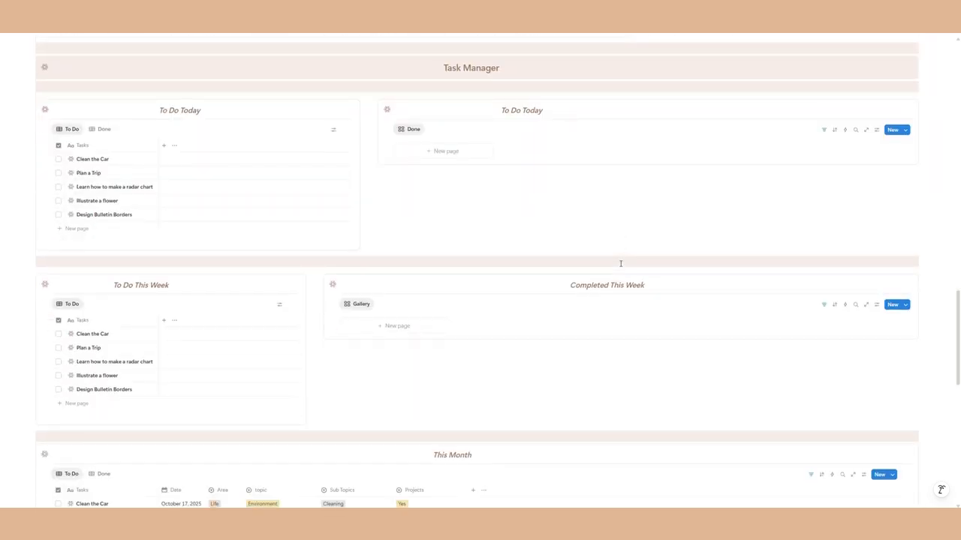
{"action": "scroll", "coordinate": [620, 263], "scroll_direction": "down", "scroll_amount": 3}
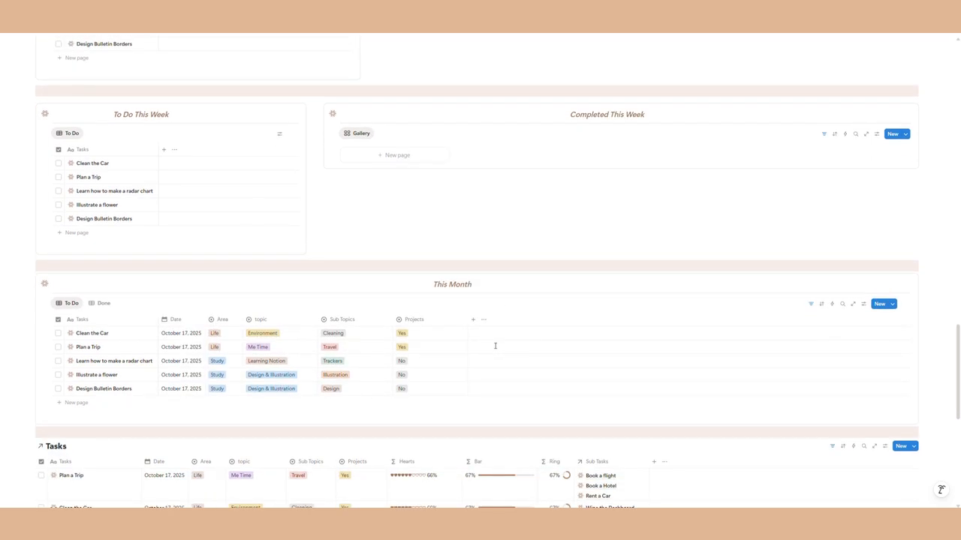
{"action": "scroll", "coordinate": [146, 247], "scroll_direction": "up", "scroll_amount": 5}
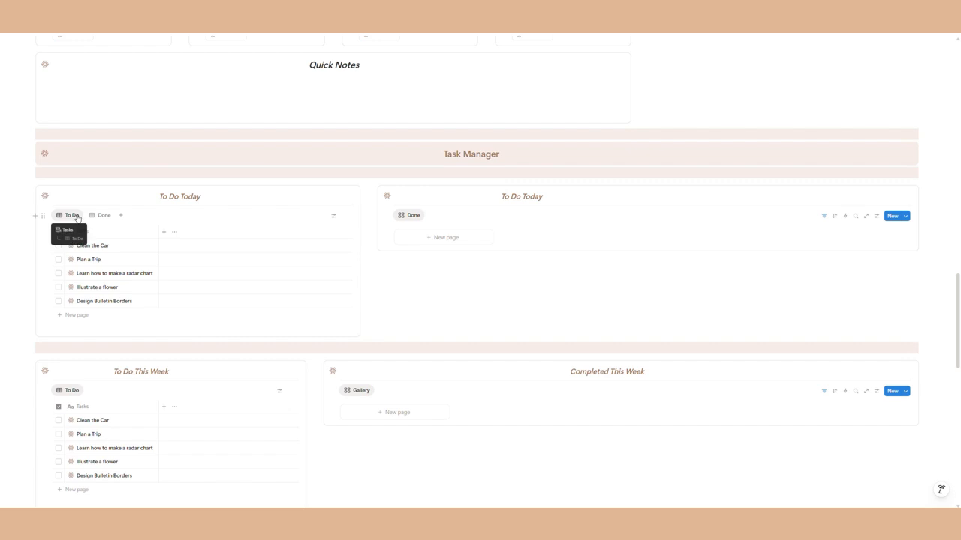
{"action": "left_click", "coordinate": [43, 215]}
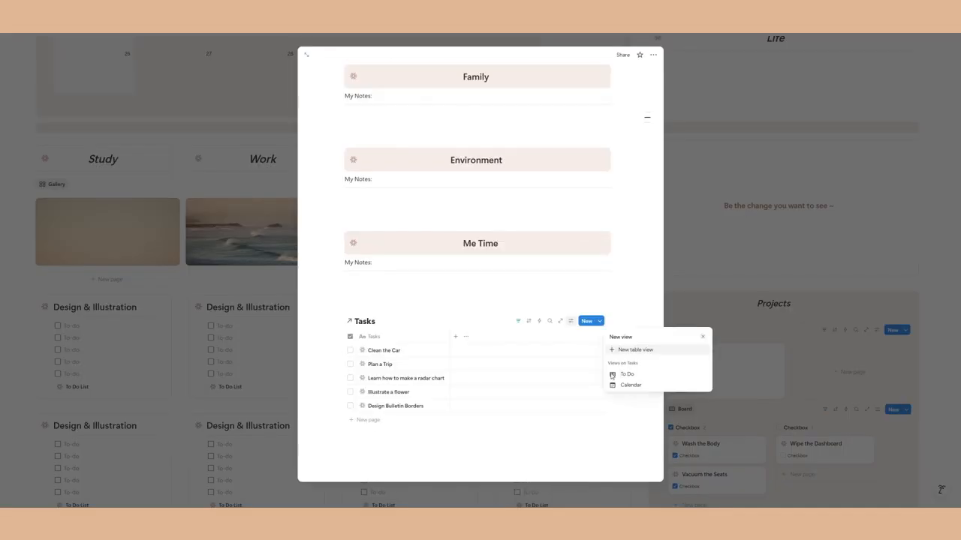
Step: Replace the Date filter on the Life page's linked Tasks view with a topic filter set to Me Time
{"action": "left_click", "coordinate": [519, 323]}
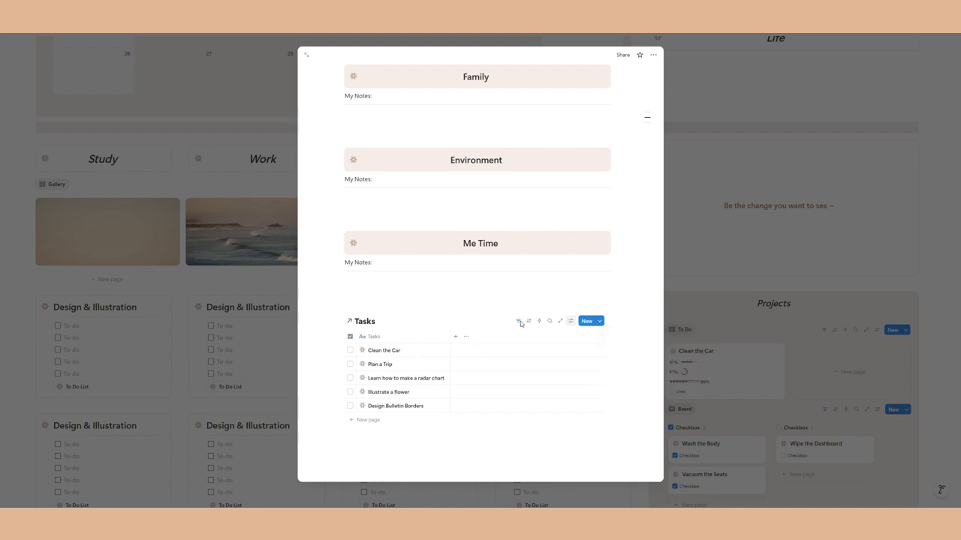
{"action": "left_click", "coordinate": [518, 323]}
{"action": "mouse_move", "coordinate": [420, 417]}
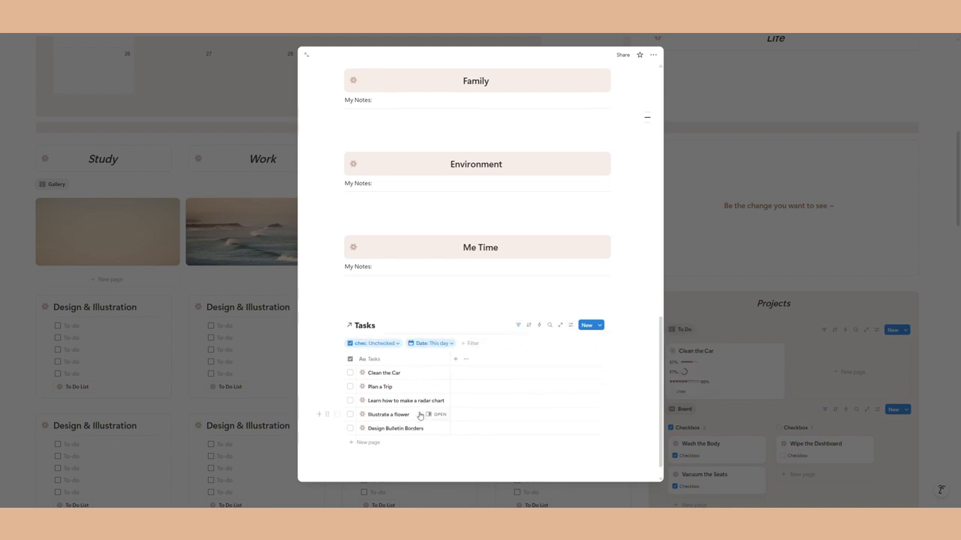
{"action": "left_click", "coordinate": [452, 347]}
{"action": "left_click", "coordinate": [494, 356]}
{"action": "left_click", "coordinate": [518, 360]}
{"action": "left_click", "coordinate": [417, 343]}
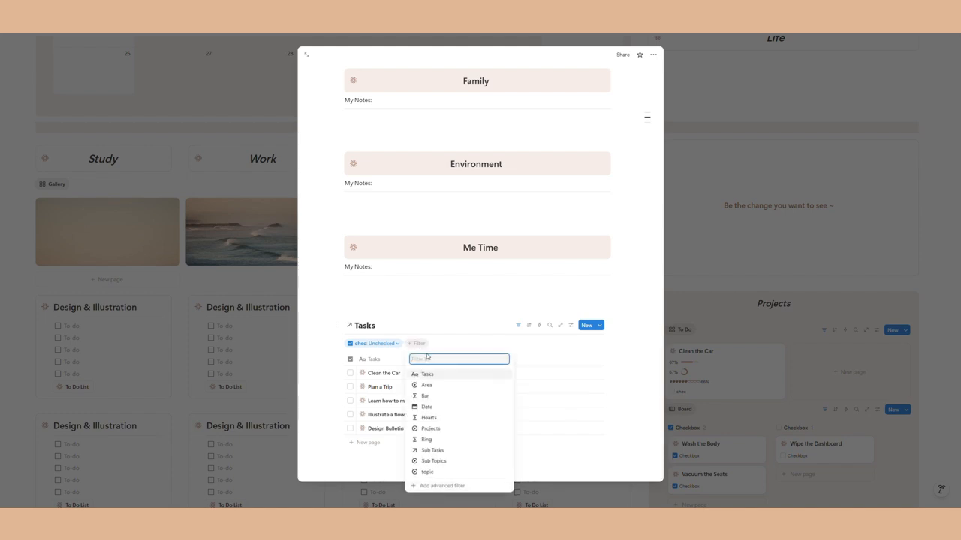
{"action": "left_click", "coordinate": [438, 471]}
{"action": "left_click", "coordinate": [432, 394]}
{"action": "left_click", "coordinate": [485, 452]}
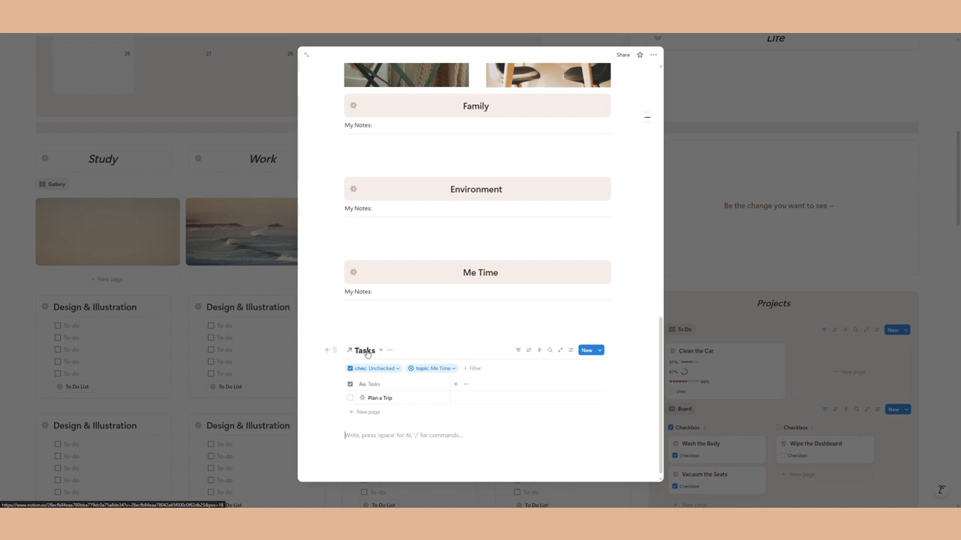
Step: Move the filtered Tasks view directly beneath the Me Time callout and hide its filter row
{"action": "left_click_drag", "start_coordinate": [335, 350], "coordinate": [339, 293]}
{"action": "left_click", "coordinate": [449, 415]}
{"action": "left_click", "coordinate": [518, 294]}
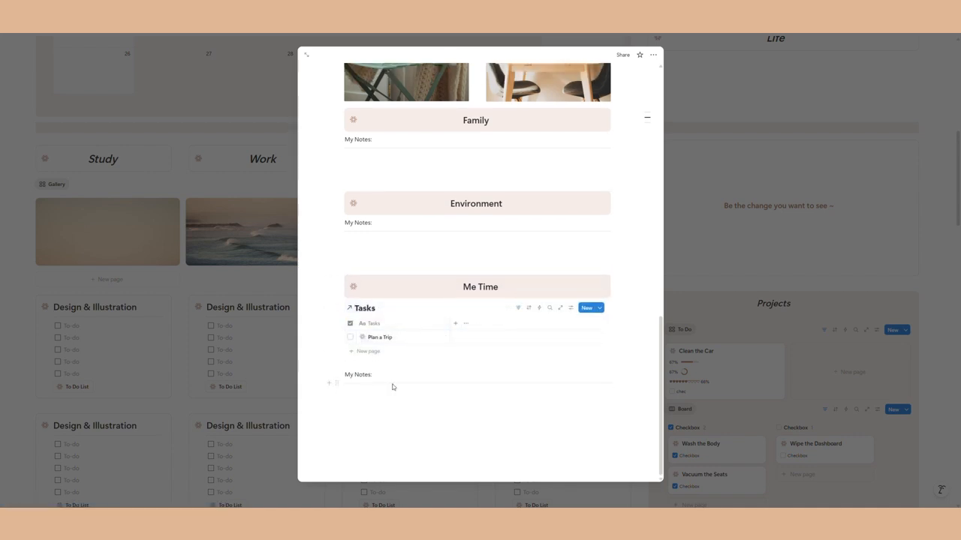
Step: Try to paste the copied Tasks link into the blank line beneath the Environment notes divider
{"action": "scroll", "coordinate": [431, 348], "scroll_direction": "up", "scroll_amount": 3}
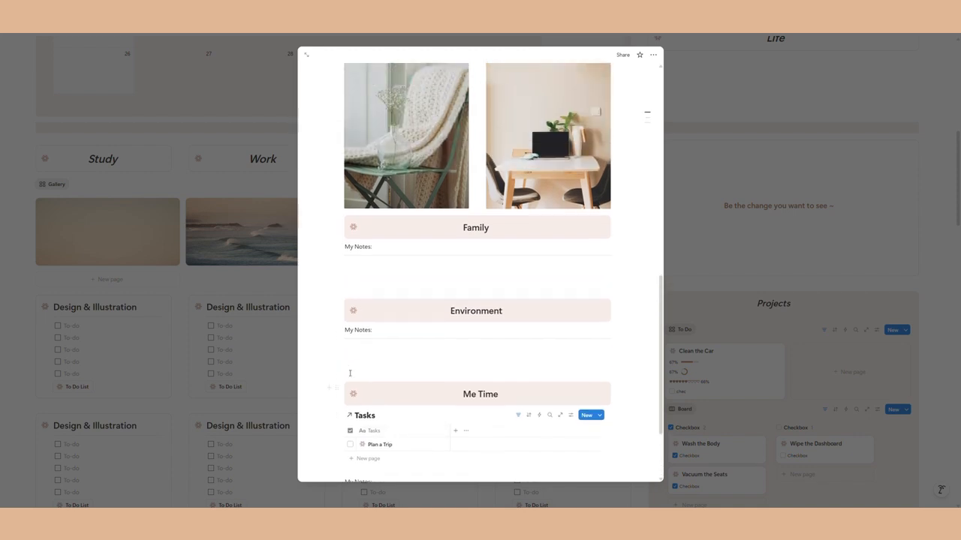
{"action": "right_click", "coordinate": [363, 347]}
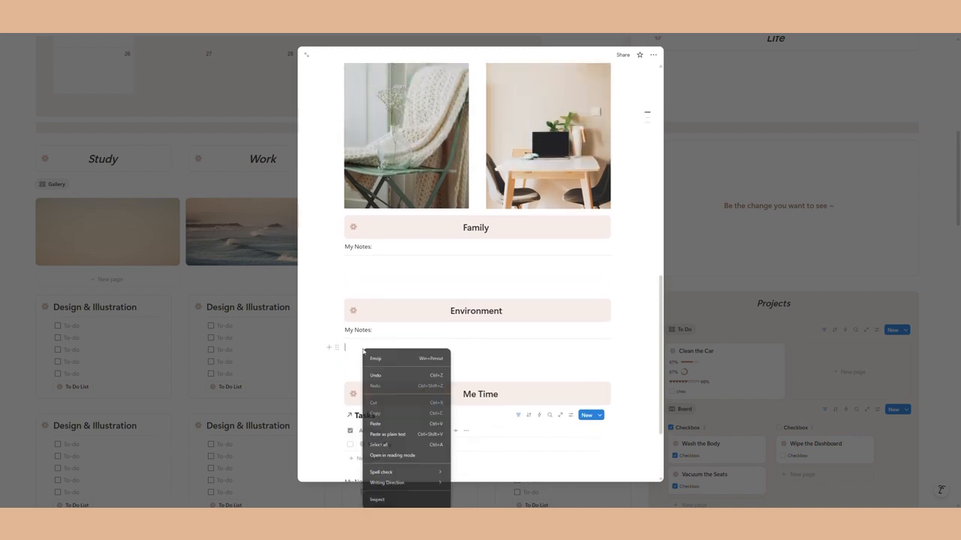
{"action": "left_click", "coordinate": [379, 424]}
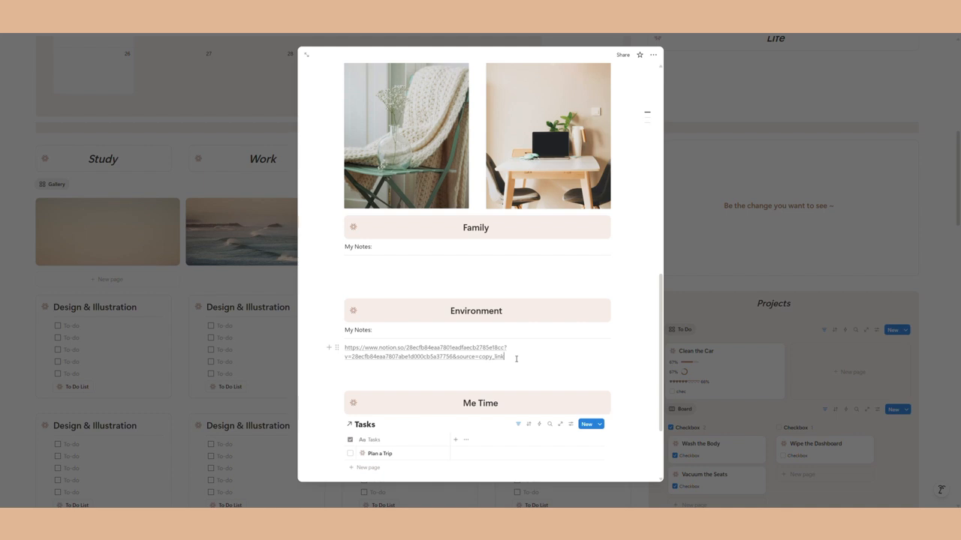
{"action": "left_click_drag", "start_coordinate": [517, 359], "coordinate": [344, 347]}
{"action": "key", "text": "ctrl+c"}
{"action": "key", "text": "BackSpace"}
{"action": "right_click", "coordinate": [352, 350]}
{"action": "left_click", "coordinate": [379, 425]}
{"action": "left_click_drag", "start_coordinate": [496, 368], "coordinate": [340, 347]}
{"action": "key", "text": "ctrl+c"}
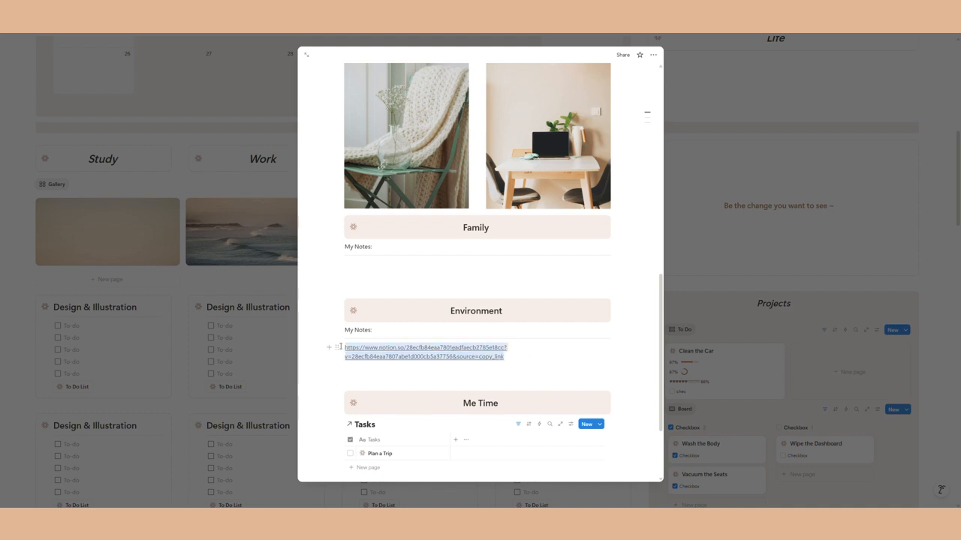
{"action": "key", "text": "BackSpace"}
Step: Try to paste the copied Tasks link into the blank line beneath the Me Time notes divider
{"action": "scroll", "coordinate": [410, 365], "scroll_direction": "down", "scroll_amount": 3}
{"action": "right_click", "coordinate": [372, 399]}
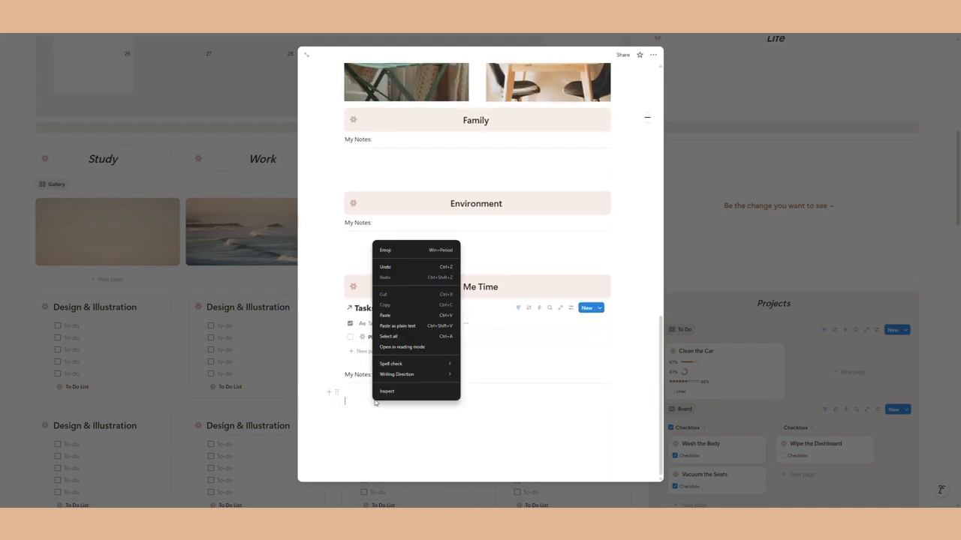
{"action": "left_click", "coordinate": [384, 315]}
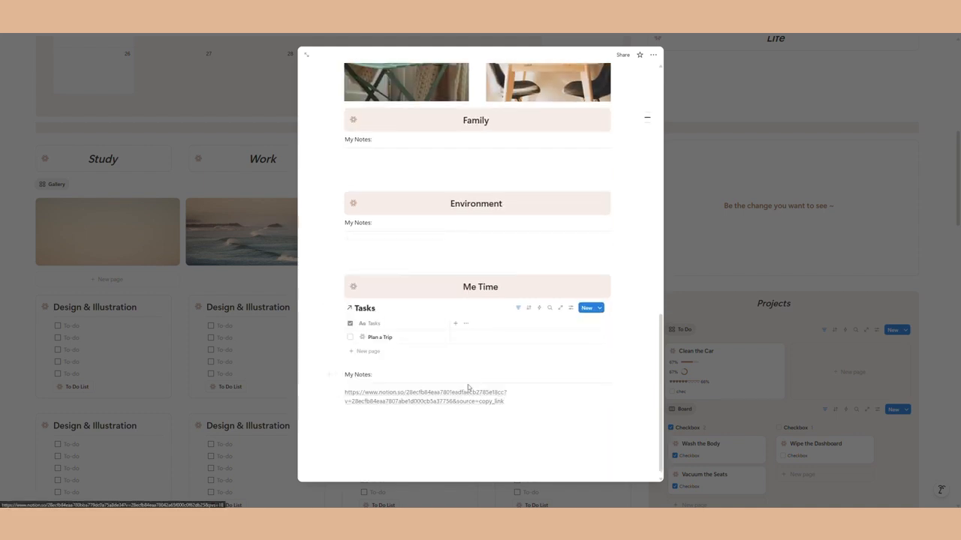
{"action": "left_click_drag", "start_coordinate": [504, 401], "coordinate": [335, 392]}
{"action": "key", "text": "BackSpace"}
Step: Paste the copied Tasks link at the page's end as a linked database view and dismiss the new view options
{"action": "left_click", "coordinate": [405, 446]}
{"action": "right_click", "coordinate": [407, 435]}
{"action": "left_click", "coordinate": [429, 362]}
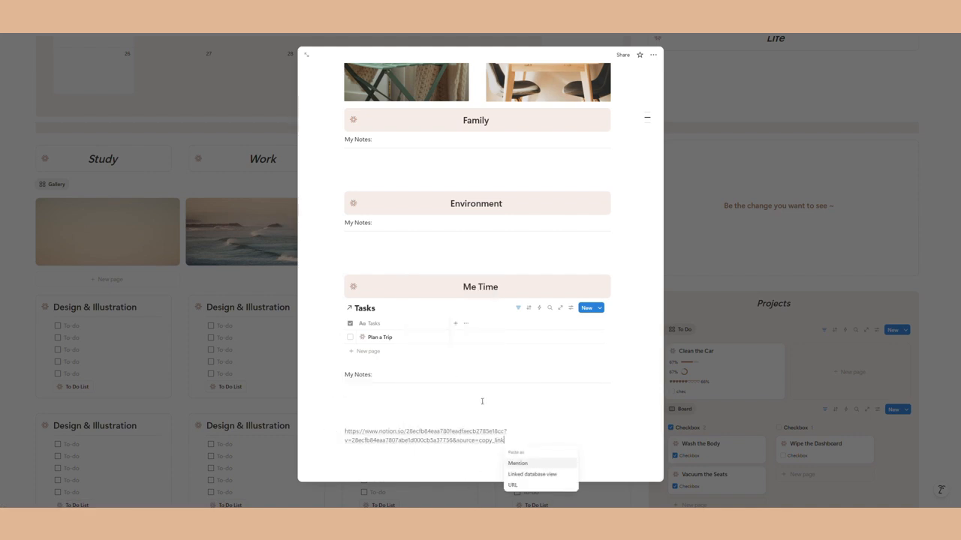
{"action": "left_click", "coordinate": [523, 470]}
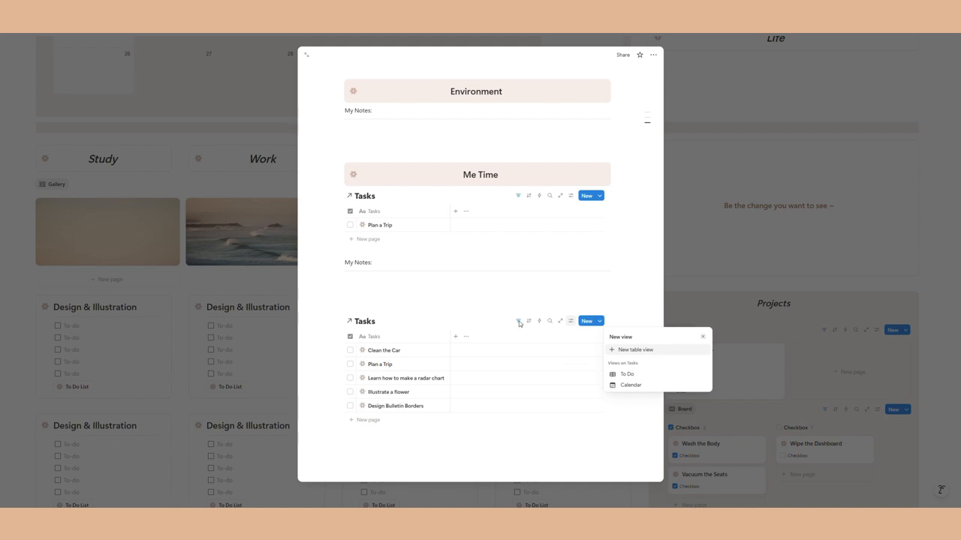
{"action": "left_click", "coordinate": [519, 322]}
Step: Remove the Date filter from the new Tasks view at the page's end
{"action": "left_click", "coordinate": [518, 322]}
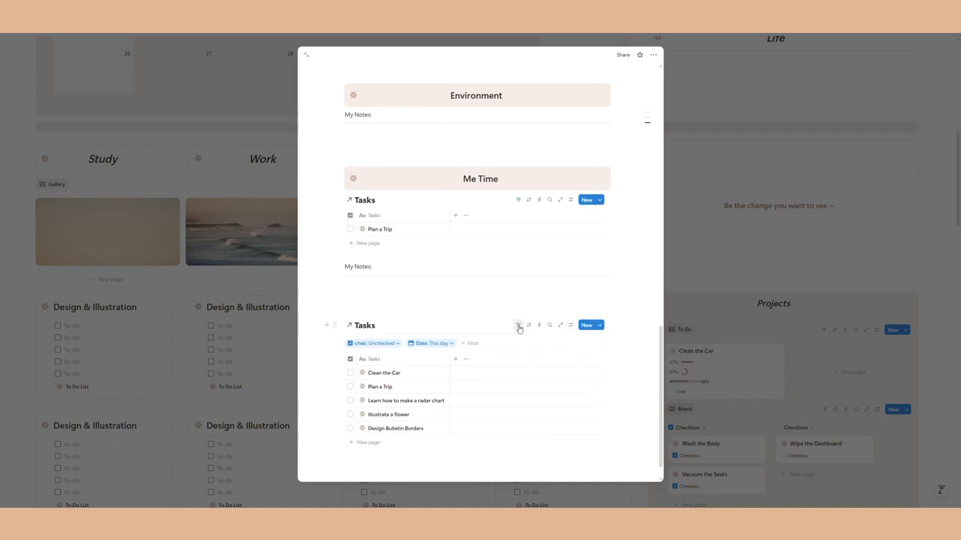
{"action": "left_click", "coordinate": [441, 344]}
{"action": "left_click", "coordinate": [494, 356]}
{"action": "left_click", "coordinate": [525, 360]}
Step: Add a Sub Topics filter without a chosen option to the Tasks view at the page's end
{"action": "left_click", "coordinate": [418, 341]}
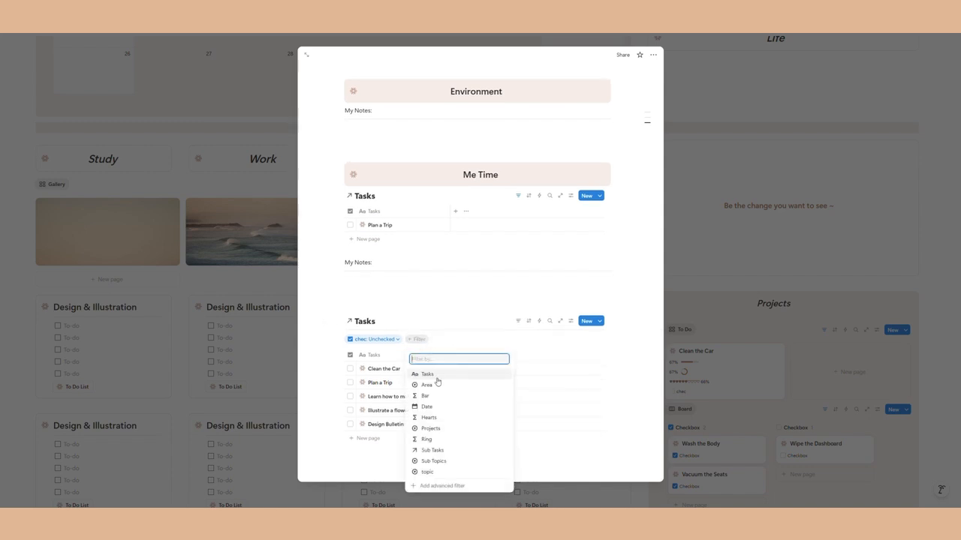
{"action": "left_click", "coordinate": [433, 461]}
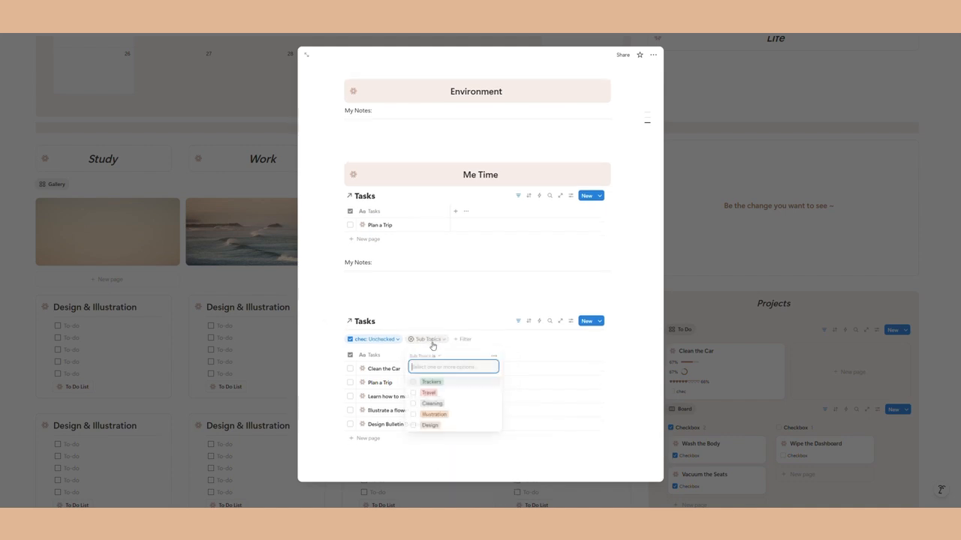
{"action": "left_click", "coordinate": [428, 446]}
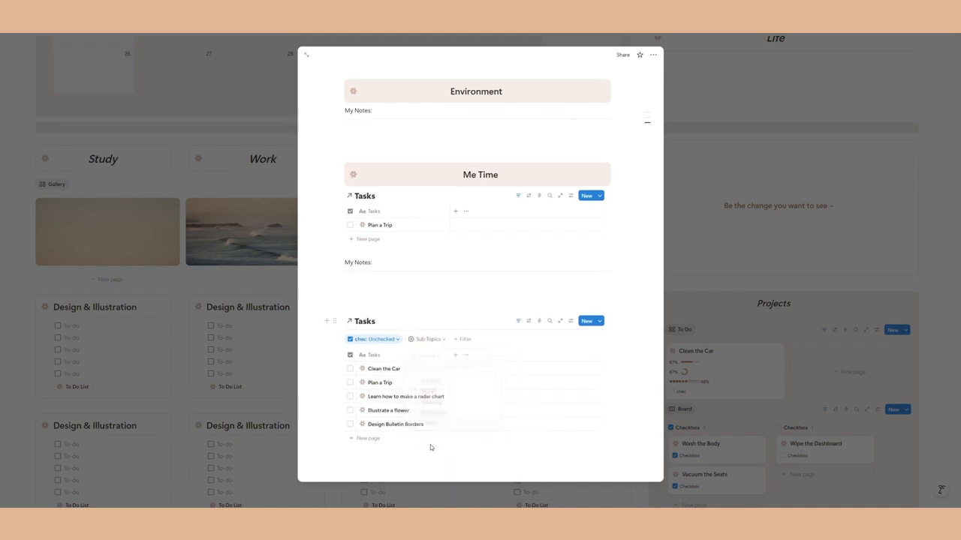
Step: Add a topic filter set to Environment to the Tasks view at the page's end
{"action": "left_click", "coordinate": [463, 343]}
{"action": "left_click", "coordinate": [481, 453]}
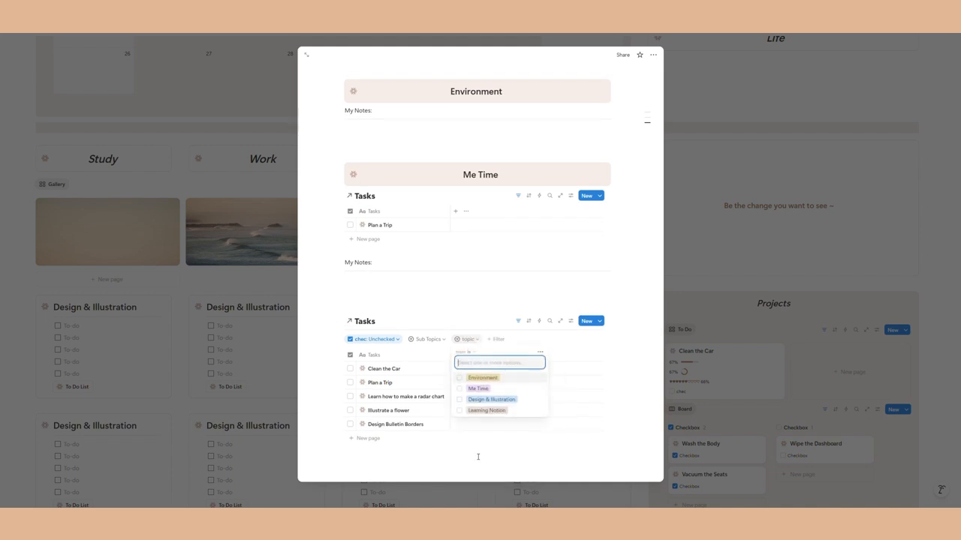
{"action": "left_click", "coordinate": [480, 381]}
{"action": "left_click", "coordinate": [433, 405]}
{"action": "scroll", "coordinate": [434, 407], "scroll_direction": "down", "scroll_amount": 1}
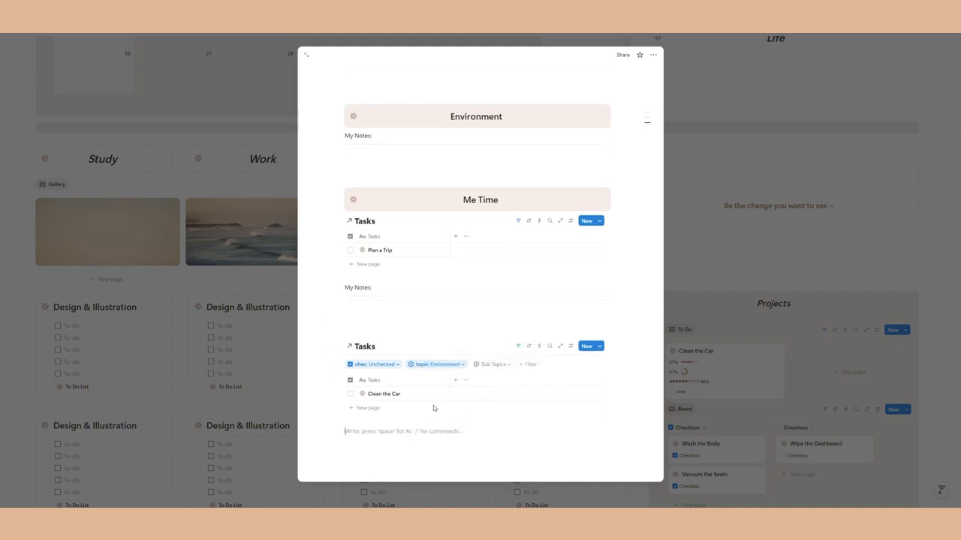
Step: Remove the empty Sub Topics filter from the Tasks view at the page's end
{"action": "right_click", "coordinate": [499, 373]}
{"action": "left_click", "coordinate": [477, 453]}
{"action": "left_click", "coordinate": [508, 370]}
{"action": "left_click", "coordinate": [560, 382]}
{"action": "left_click", "coordinate": [583, 386]}
{"action": "left_click", "coordinate": [466, 440]}
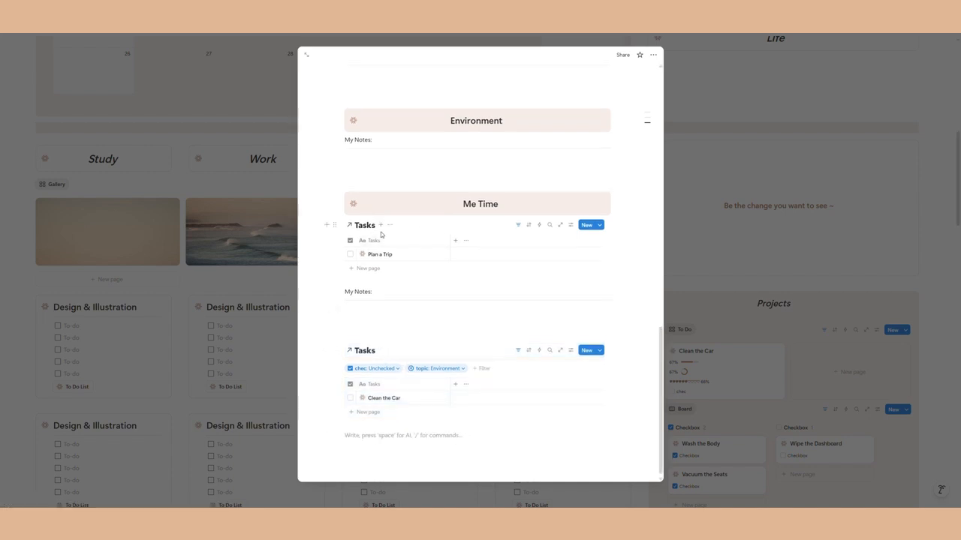
Step: Add a second table view of the Tasks source to the Me Time tasks block and name it Done
{"action": "left_click", "coordinate": [381, 224]}
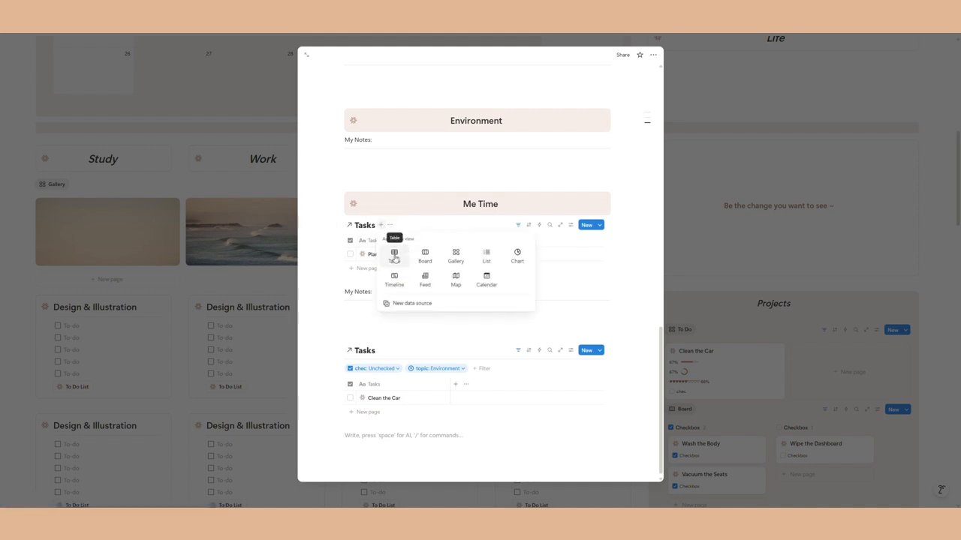
{"action": "left_click", "coordinate": [394, 257]}
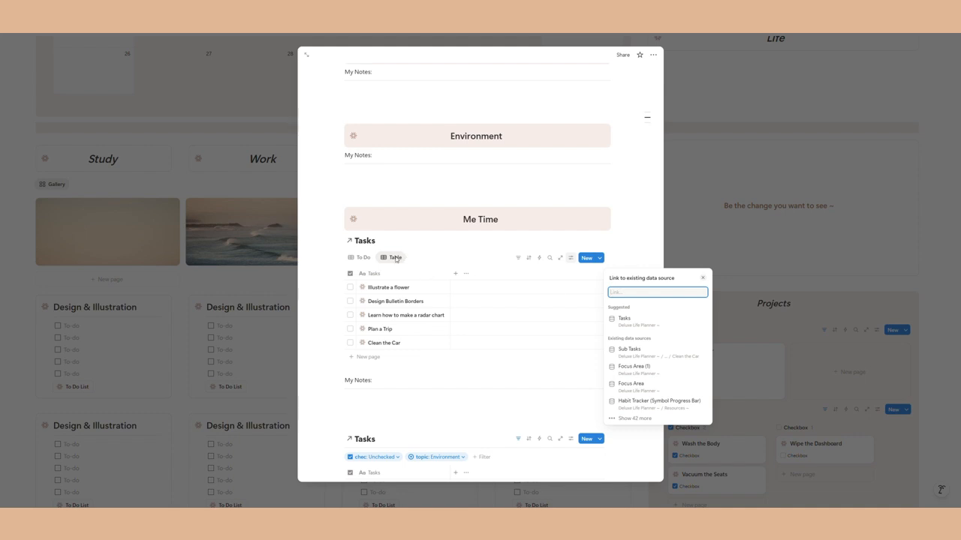
{"action": "left_click", "coordinate": [396, 259]}
{"action": "left_click", "coordinate": [396, 261]}
{"action": "left_click", "coordinate": [402, 277]}
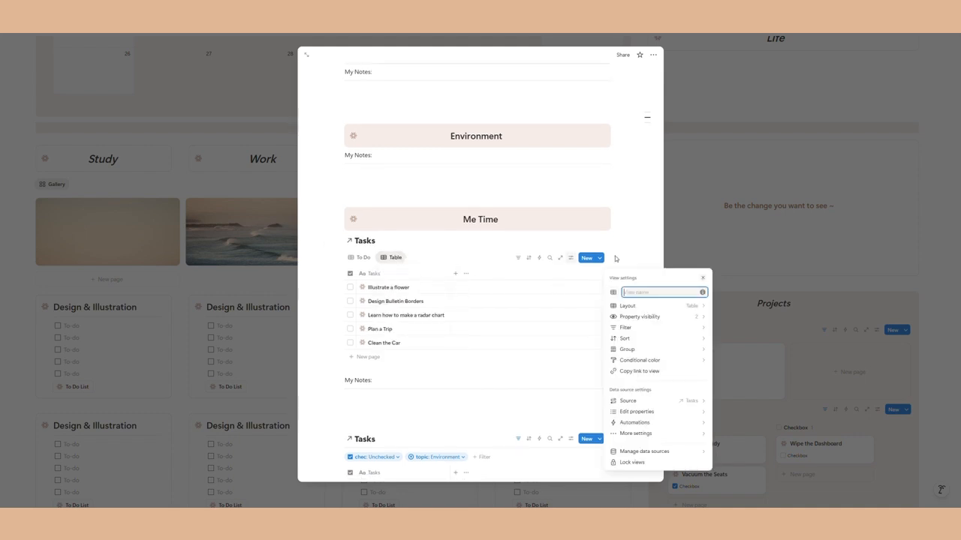
{"action": "type", "text": "D"}
{"action": "key", "text": "Caps_Lock"}
{"action": "type", "text": "one"}
Step: Add a chec filter set to Checked to the Done view of the Me Time tasks block
{"action": "left_click", "coordinate": [518, 259]}
{"action": "left_click", "coordinate": [517, 258]}
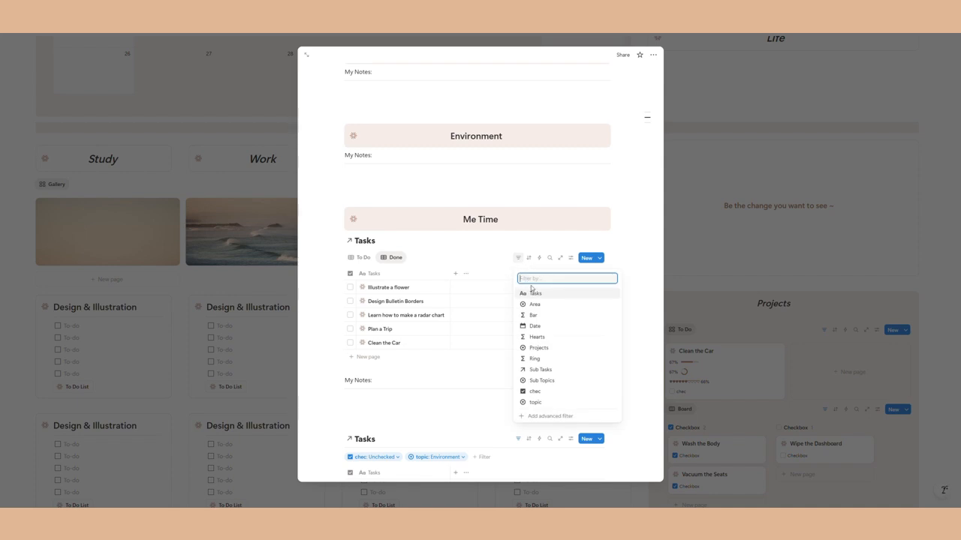
{"action": "left_click", "coordinate": [364, 258]}
{"action": "left_click", "coordinate": [364, 259]}
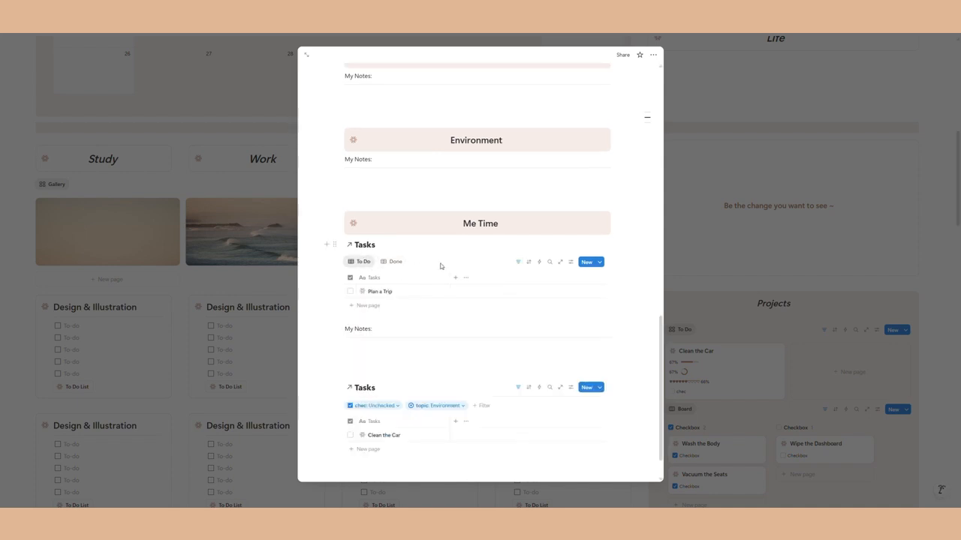
{"action": "left_click", "coordinate": [515, 262]}
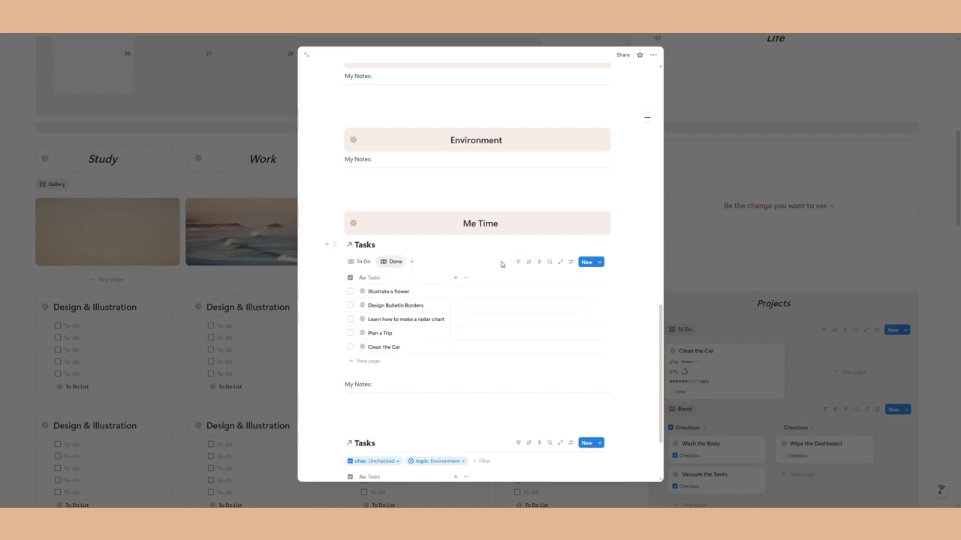
{"action": "left_click", "coordinate": [518, 258]}
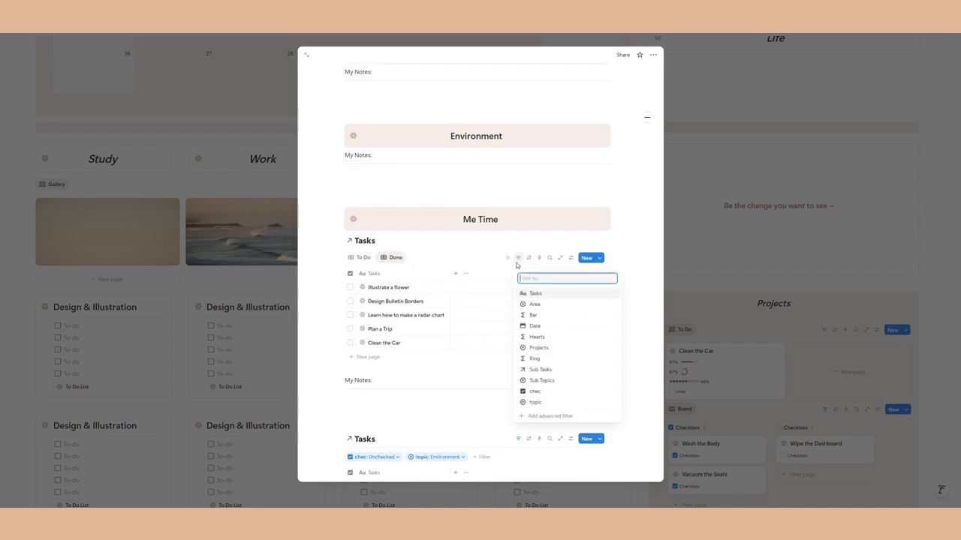
{"action": "left_click", "coordinate": [535, 391]}
{"action": "left_click", "coordinate": [388, 311]}
Step: Add a topic filter set to Me Time to the Done view of the Me Time tasks block
{"action": "left_click", "coordinate": [412, 282]}
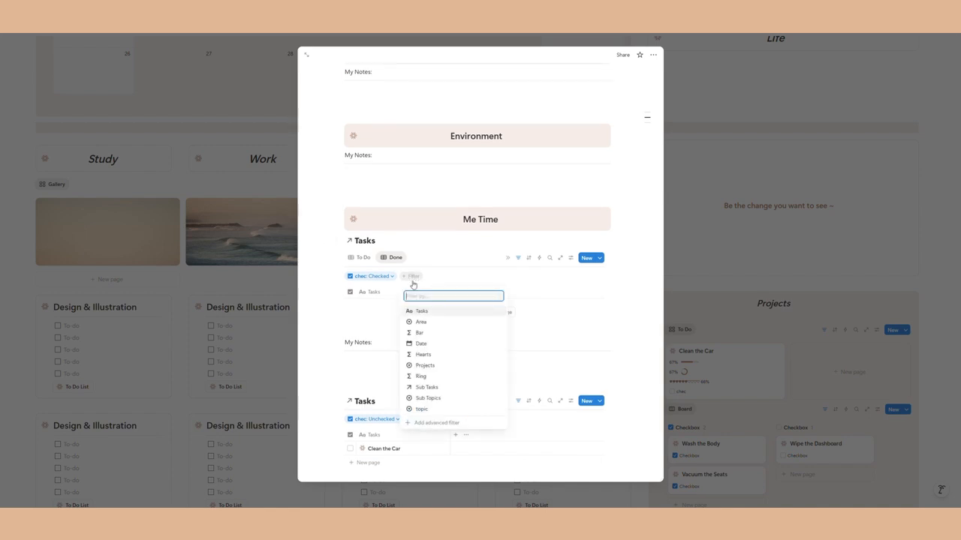
{"action": "left_click", "coordinate": [427, 404]}
{"action": "left_click", "coordinate": [409, 326]}
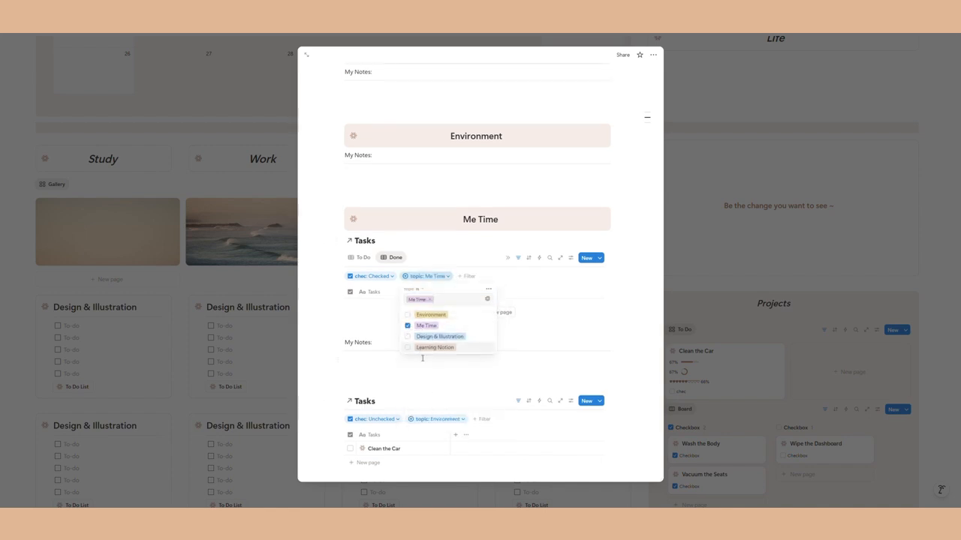
{"action": "left_click", "coordinate": [420, 371]}
Step: Check off Plan a Trip in the Me Time To Do view, and uncheck it again in the Done view
{"action": "left_click", "coordinate": [363, 259]}
{"action": "left_click", "coordinate": [352, 311]}
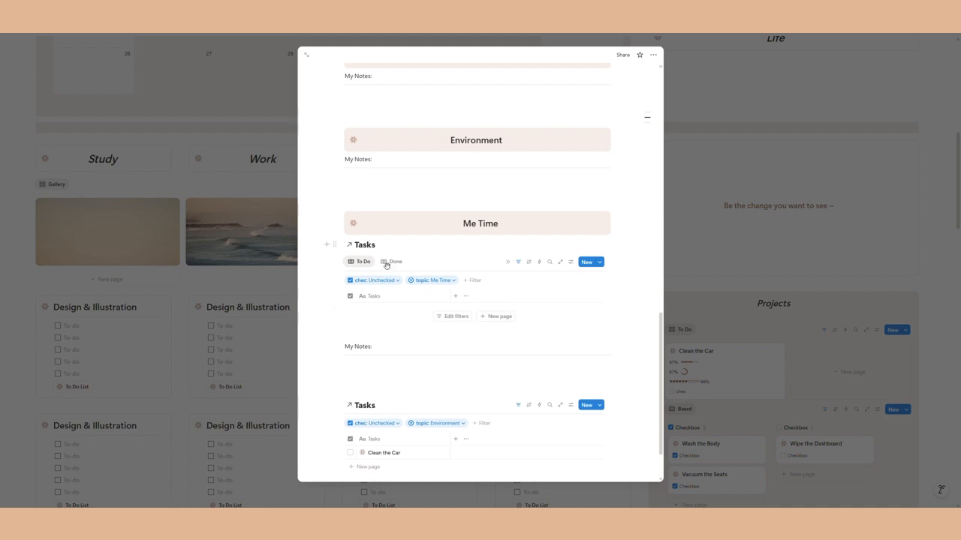
{"action": "left_click", "coordinate": [392, 263]}
{"action": "left_click", "coordinate": [351, 292]}
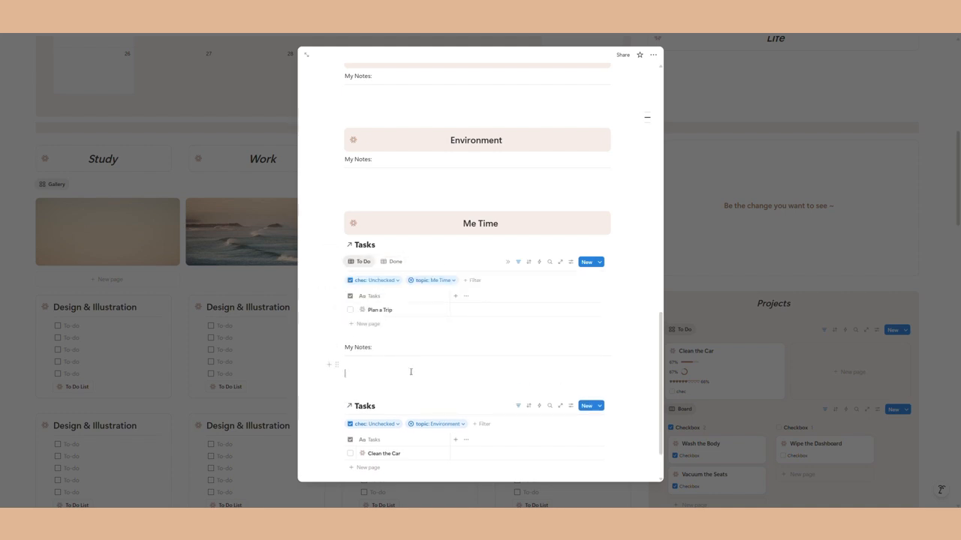
Step: Add a second table view to the Tasks block at the page's end and filter it by chec set to Checked
{"action": "scroll", "coordinate": [405, 369], "scroll_direction": "down", "scroll_amount": 1}
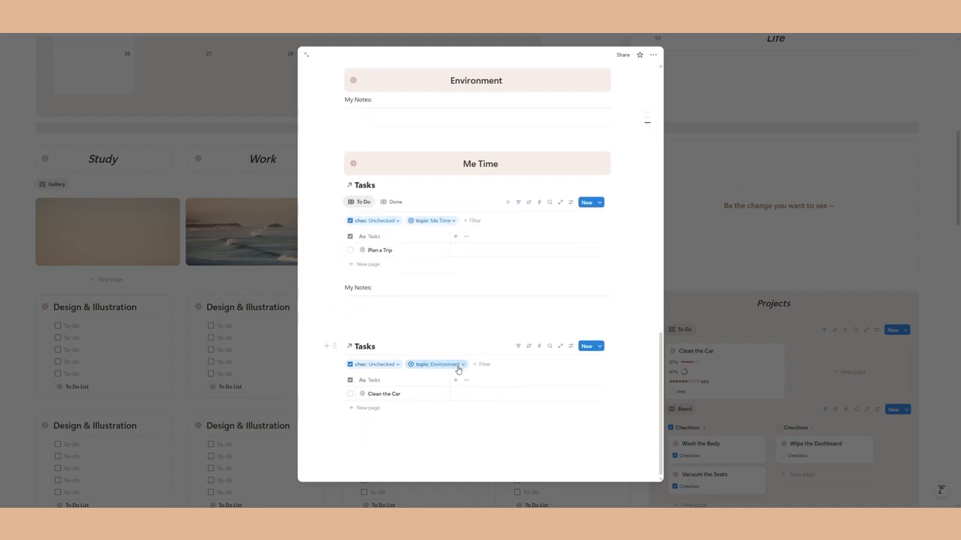
{"action": "left_click", "coordinate": [380, 346]}
{"action": "left_click", "coordinate": [398, 377]}
{"action": "left_click", "coordinate": [518, 375]}
{"action": "left_click", "coordinate": [518, 375]}
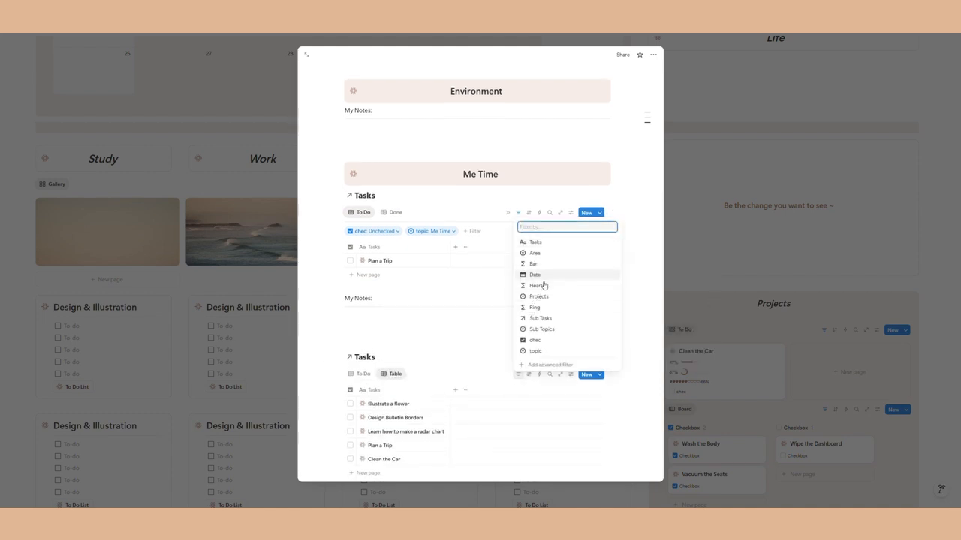
{"action": "left_click", "coordinate": [534, 340]}
{"action": "left_click", "coordinate": [362, 418]}
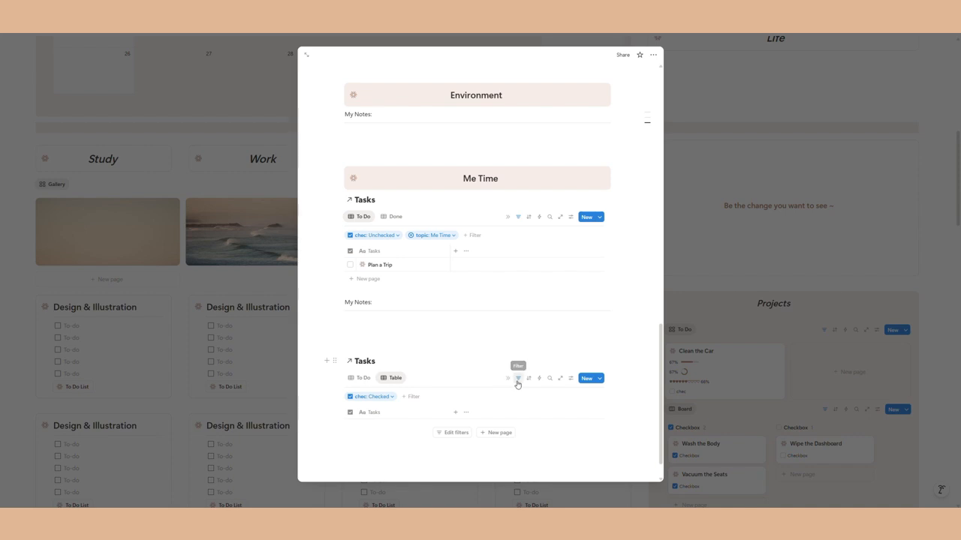
Step: Add a topic filter set to Environment to the new table view at the page's end
{"action": "left_click", "coordinate": [412, 396]}
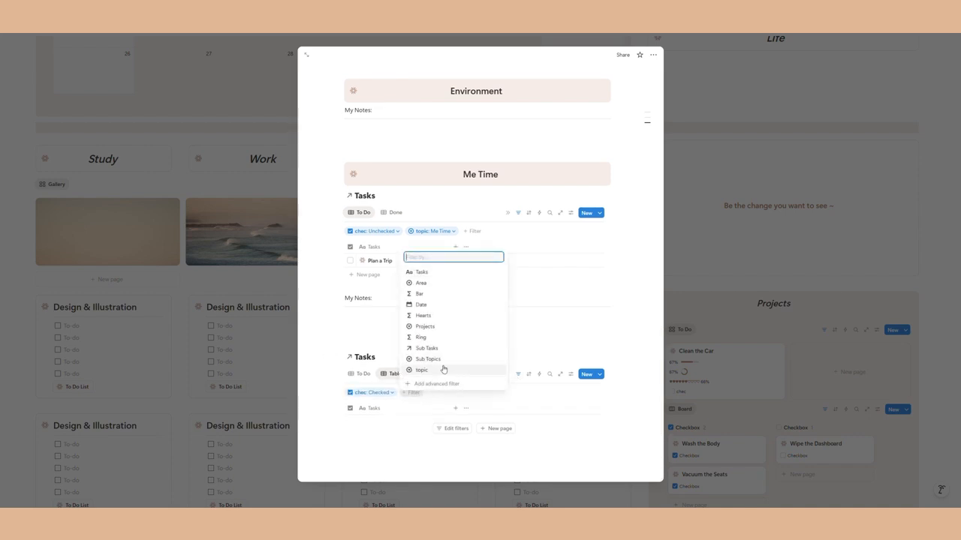
{"action": "left_click", "coordinate": [443, 370]}
{"action": "left_click", "coordinate": [405, 429]}
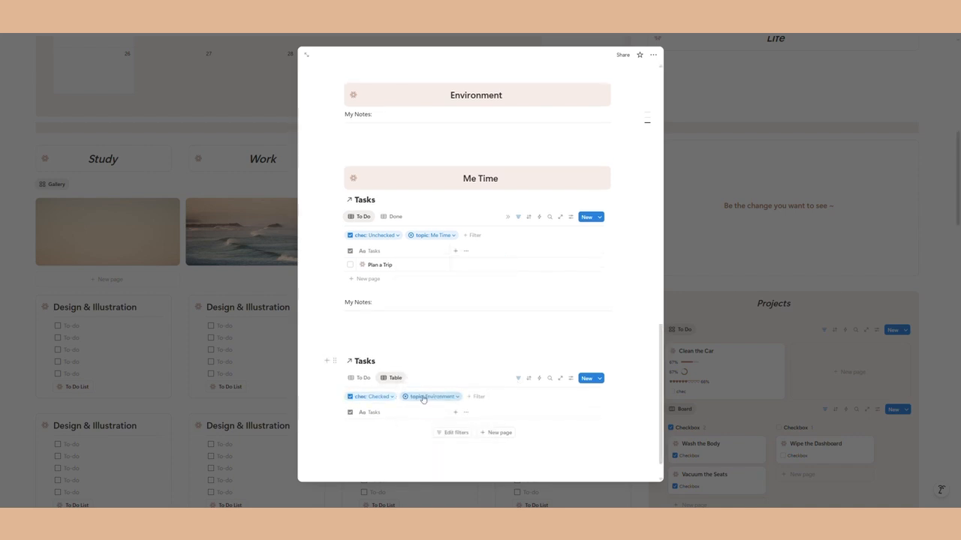
Step: Switch the last Tasks block to its To Do view and move the block directly beneath the Environment heading
{"action": "left_click", "coordinate": [363, 378]}
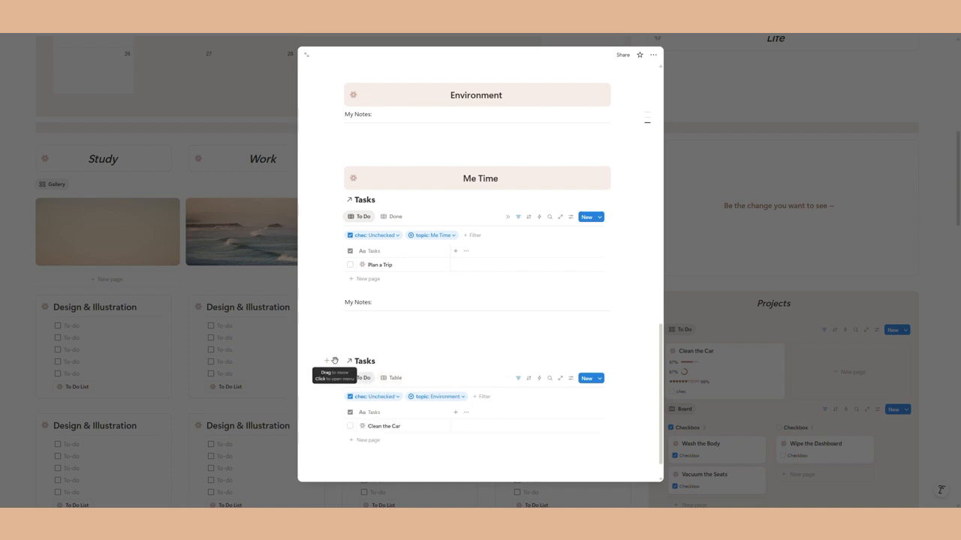
{"action": "left_click_drag", "start_coordinate": [334, 361], "coordinate": [375, 301]}
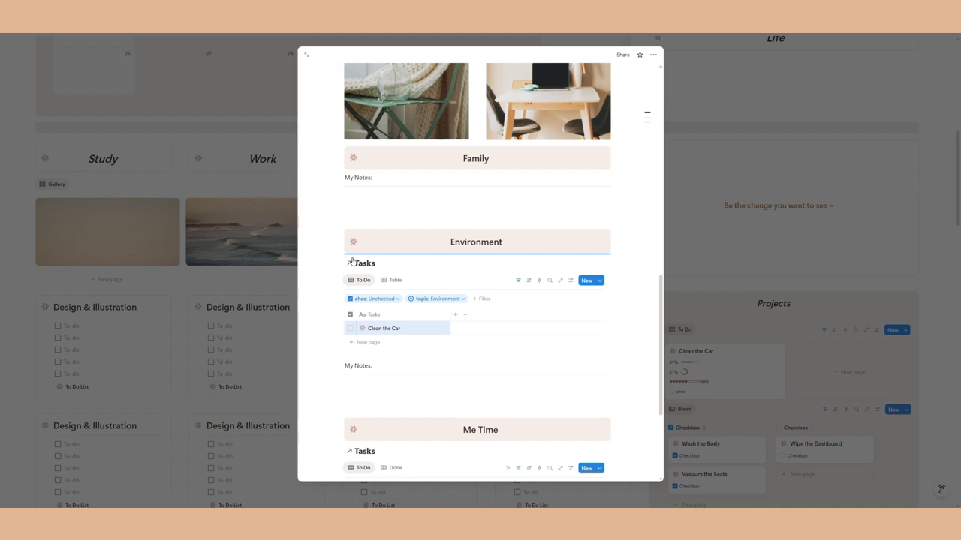
{"action": "left_click", "coordinate": [503, 385]}
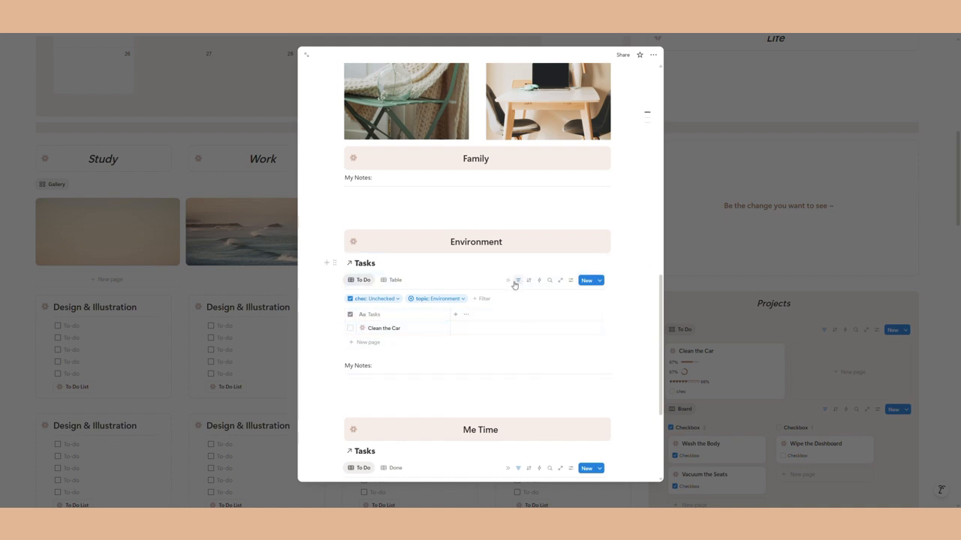
Step: Paste the Tasks database at the page's end as a linked view, using its To Do view
{"action": "scroll", "coordinate": [517, 338], "scroll_direction": "down", "scroll_amount": 2}
{"action": "scroll", "coordinate": [481, 336], "scroll_direction": "down", "scroll_amount": 2}
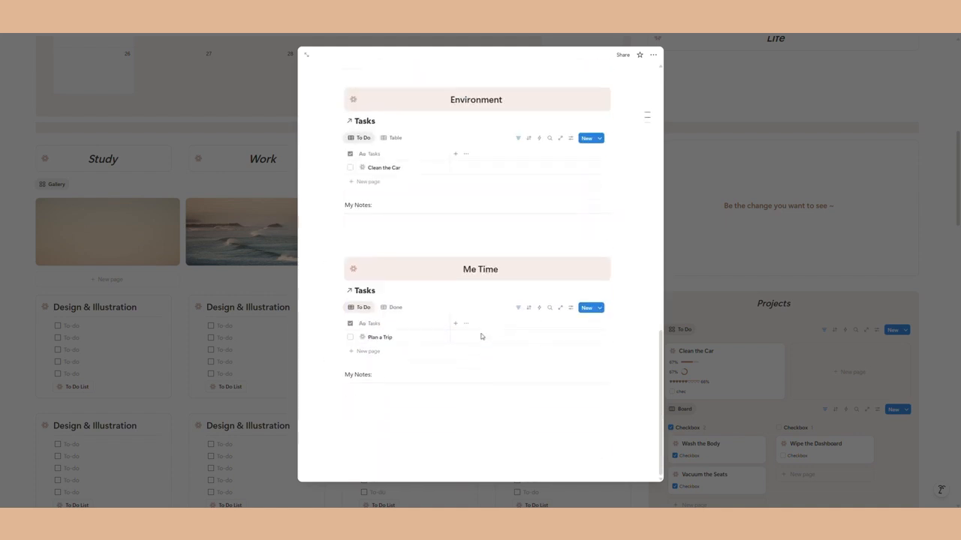
{"action": "left_click", "coordinate": [365, 439]}
{"action": "right_click", "coordinate": [369, 439]}
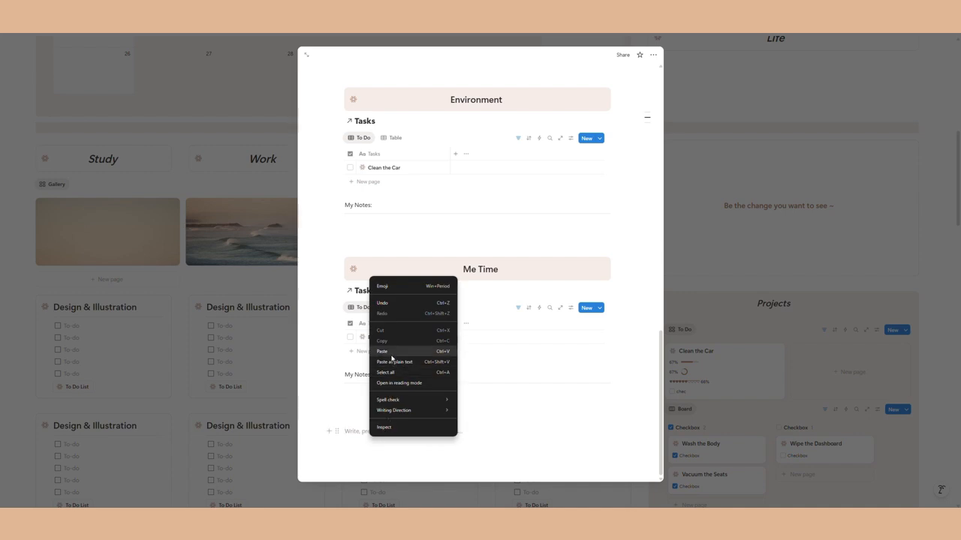
{"action": "left_click", "coordinate": [392, 361]}
{"action": "left_click", "coordinate": [532, 474]}
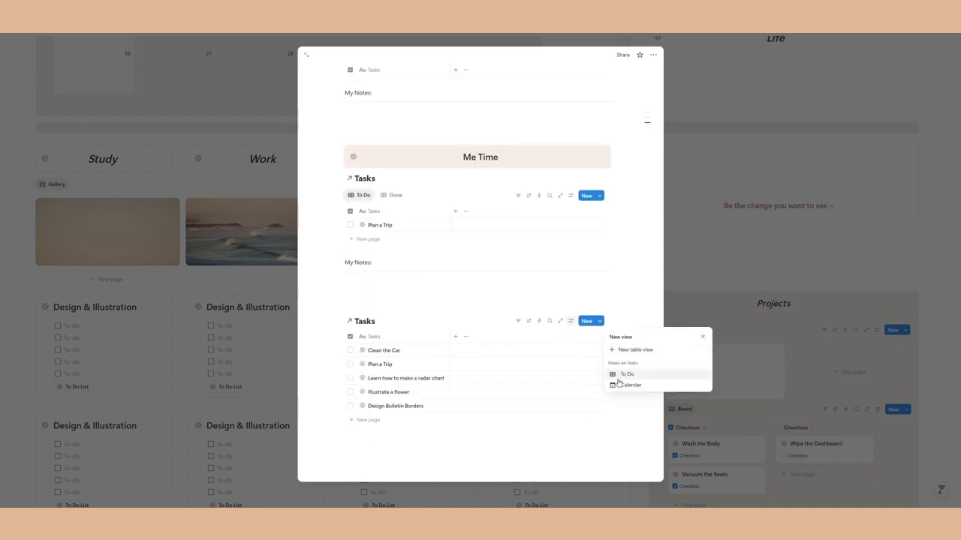
Step: Replace the Date filter of the Tasks view at the page's end with a topic filter without a chosen option
{"action": "left_click", "coordinate": [519, 322]}
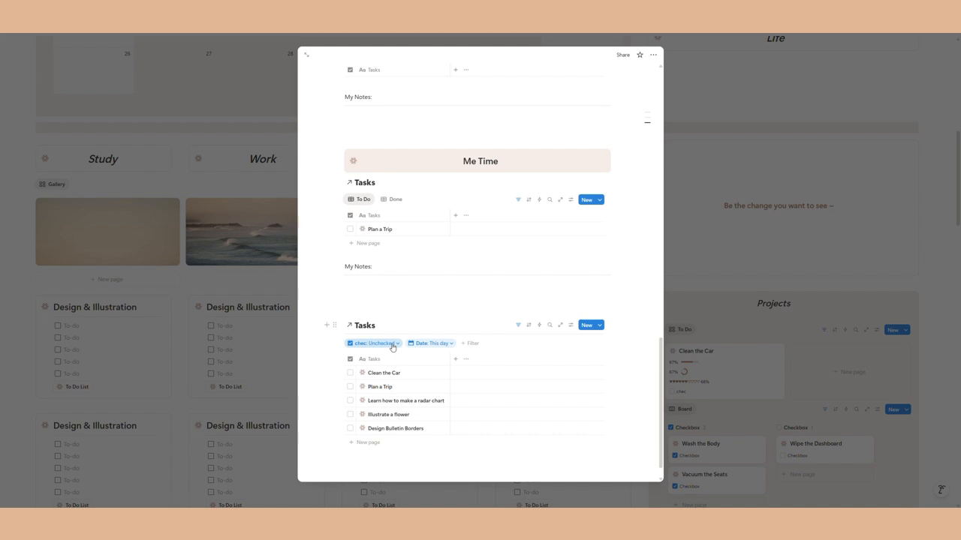
{"action": "left_click", "coordinate": [431, 343]}
{"action": "left_click", "coordinate": [492, 357]}
{"action": "left_click", "coordinate": [524, 359]}
{"action": "left_click", "coordinate": [428, 349]}
{"action": "left_click", "coordinate": [457, 460]}
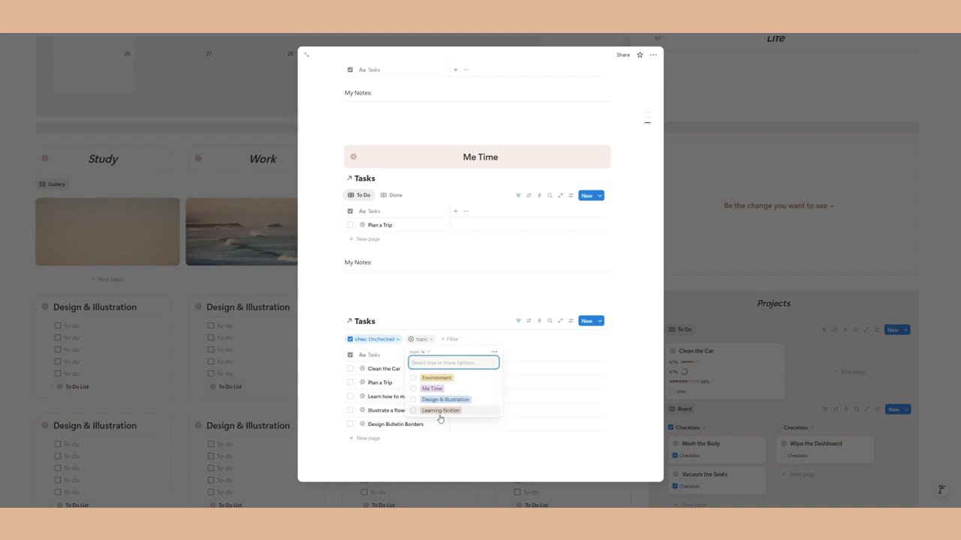
{"action": "left_click", "coordinate": [439, 449]}
Step: Show the topic property in the Tasks view at the page's end
{"action": "scroll", "coordinate": [449, 375], "scroll_direction": "up", "scroll_amount": 3}
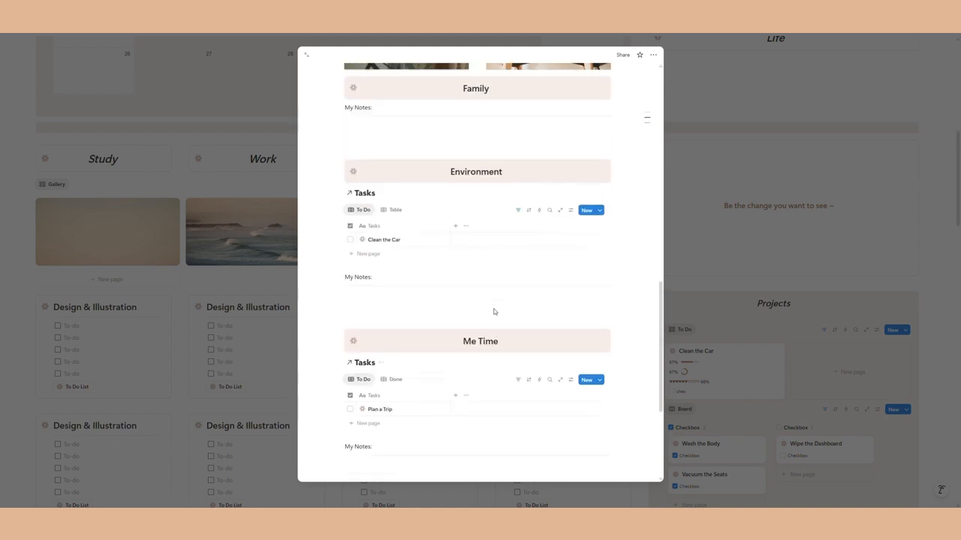
{"action": "scroll", "coordinate": [460, 338], "scroll_direction": "down", "scroll_amount": 3}
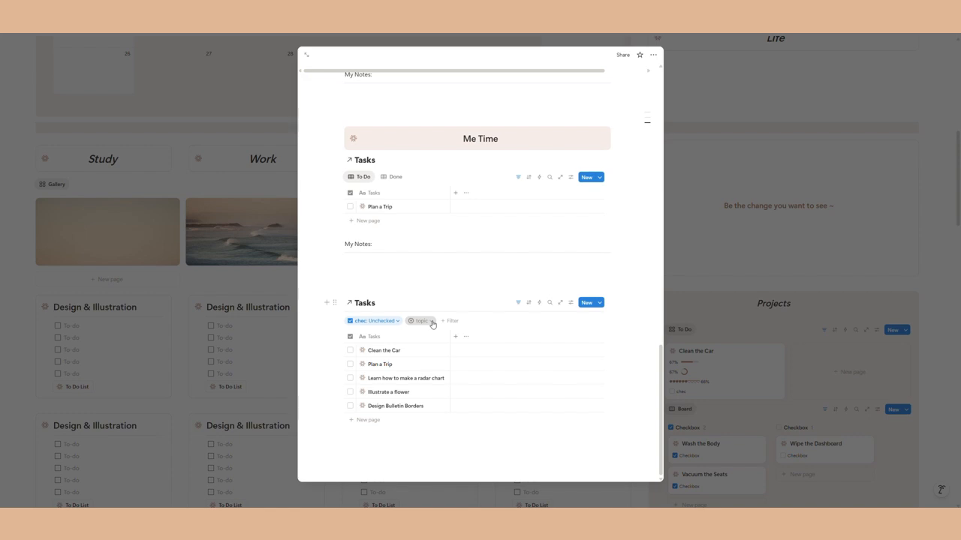
{"action": "left_click", "coordinate": [570, 303]}
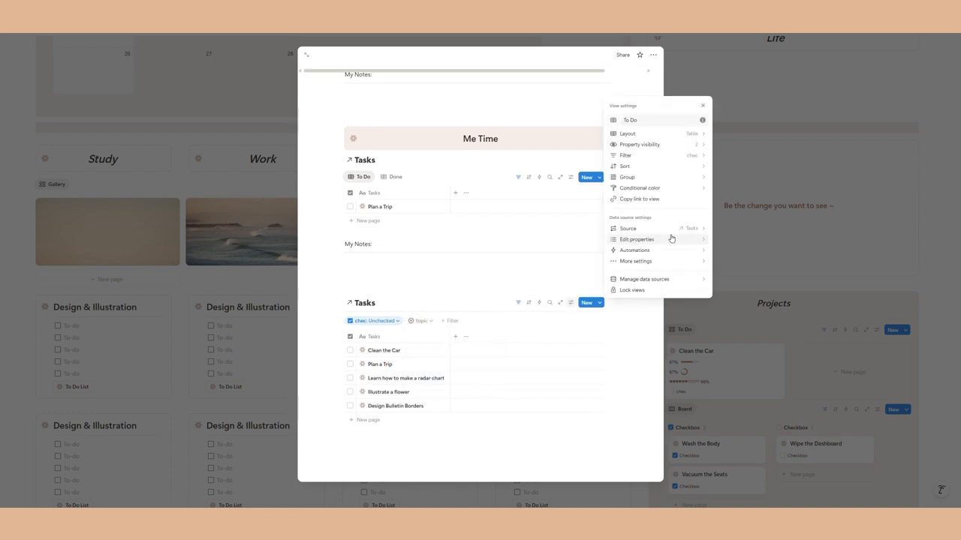
{"action": "left_click", "coordinate": [657, 146]}
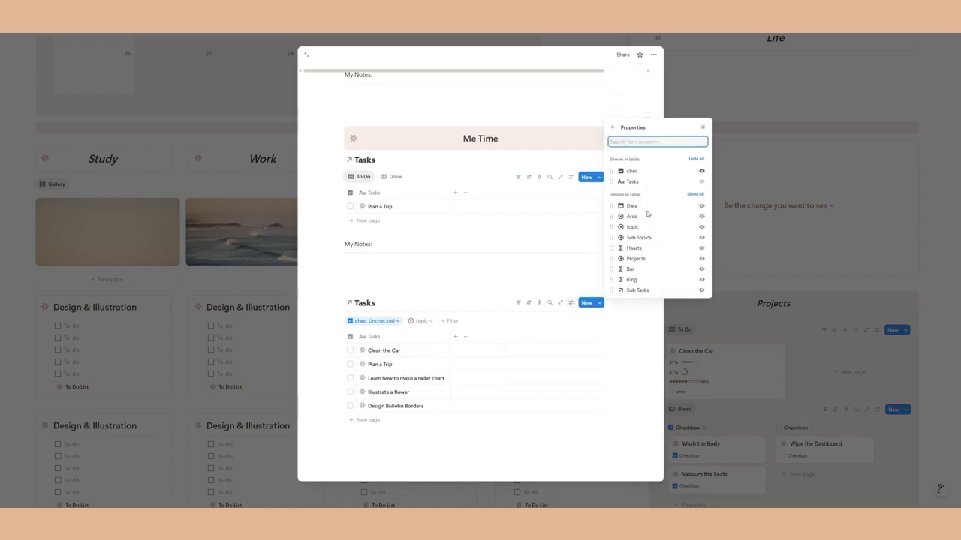
{"action": "left_click", "coordinate": [702, 228]}
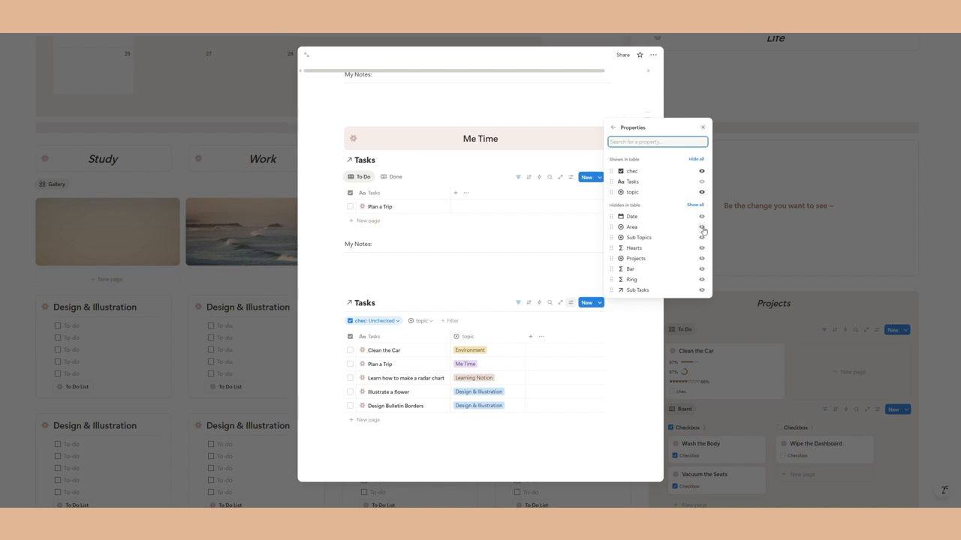
Step: Add a new option named Family to the topic property
{"action": "left_click", "coordinate": [485, 338]}
{"action": "left_click", "coordinate": [485, 338]}
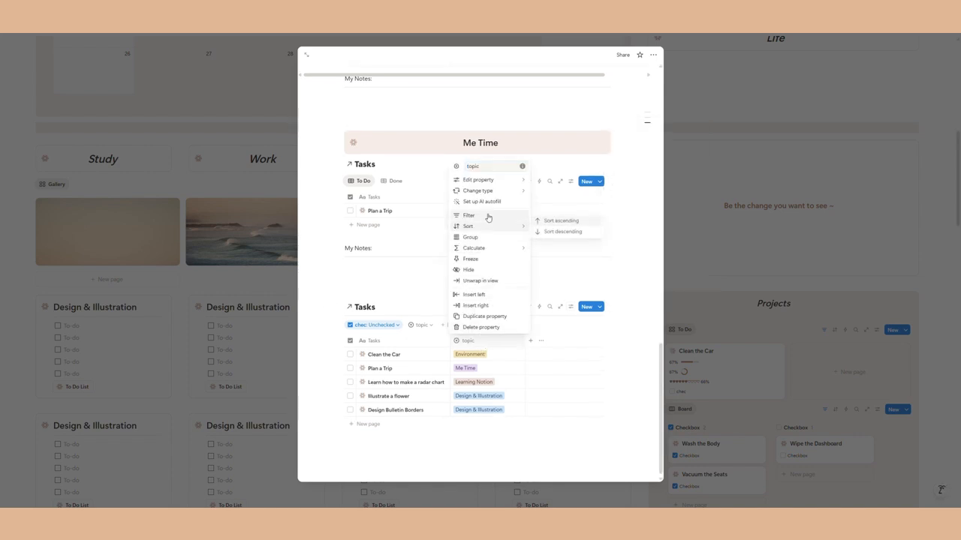
{"action": "mouse_move", "coordinate": [494, 186]}
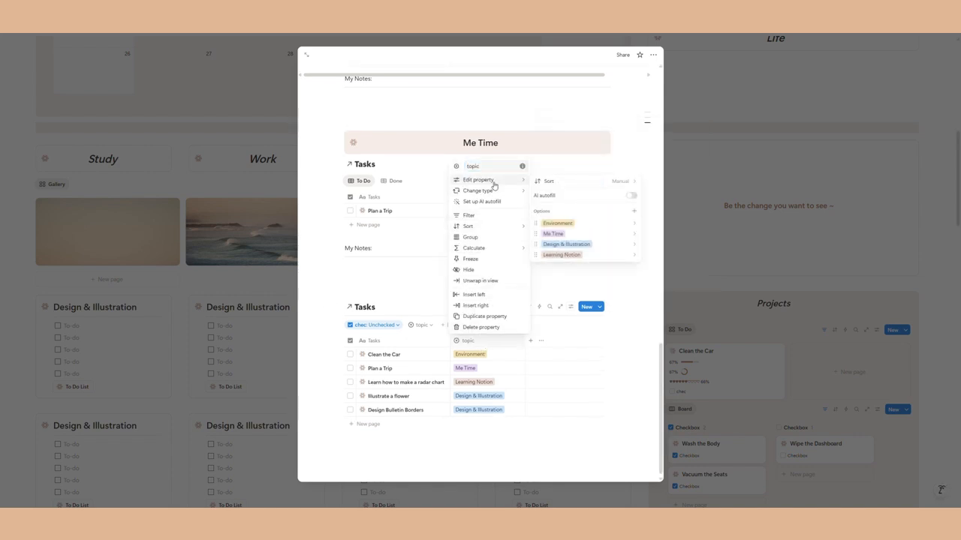
{"action": "left_click", "coordinate": [633, 213]}
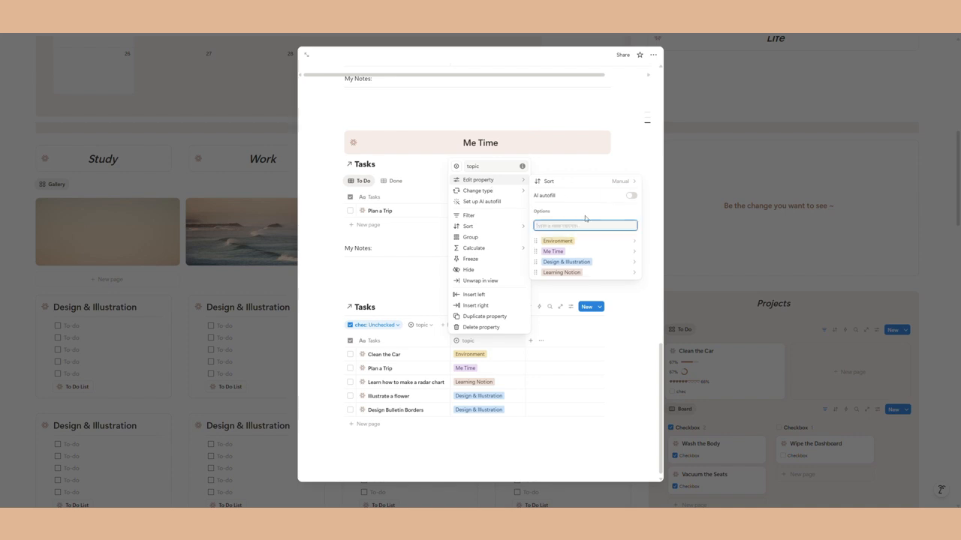
{"action": "key", "text": "Caps_Lock"}
{"action": "type", "text": "Family"}
{"action": "key", "text": "Return"}
{"action": "left_click", "coordinate": [521, 351]}
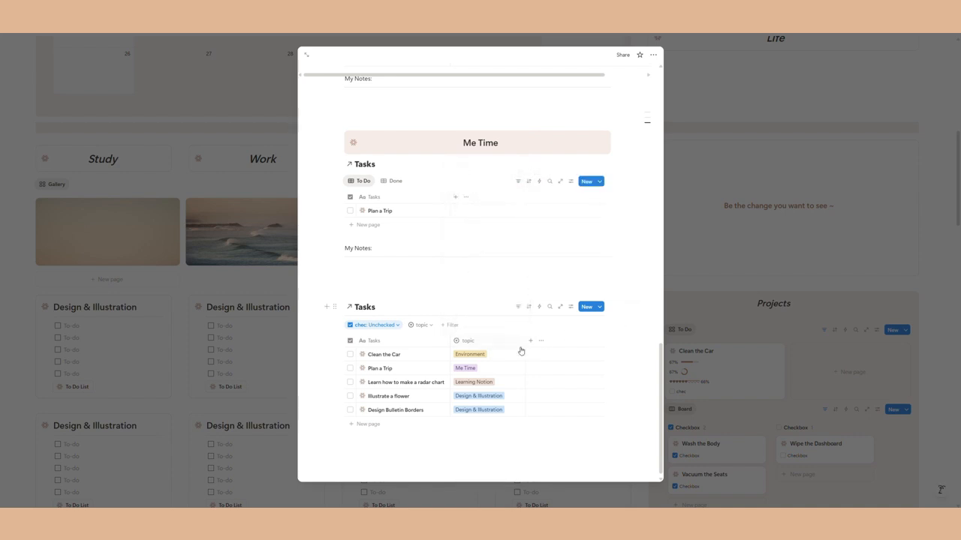
Step: Set the topic filter of the Tasks view at the page's end to Family
{"action": "left_click", "coordinate": [431, 331]}
{"action": "left_click", "coordinate": [431, 364]}
{"action": "key", "text": "Escape"}
Step: Add a second table view beside the Family To Do view and filter it by chec set to Checked
{"action": "left_click", "coordinate": [382, 364]}
{"action": "left_click", "coordinate": [396, 396]}
{"action": "left_click", "coordinate": [518, 387]}
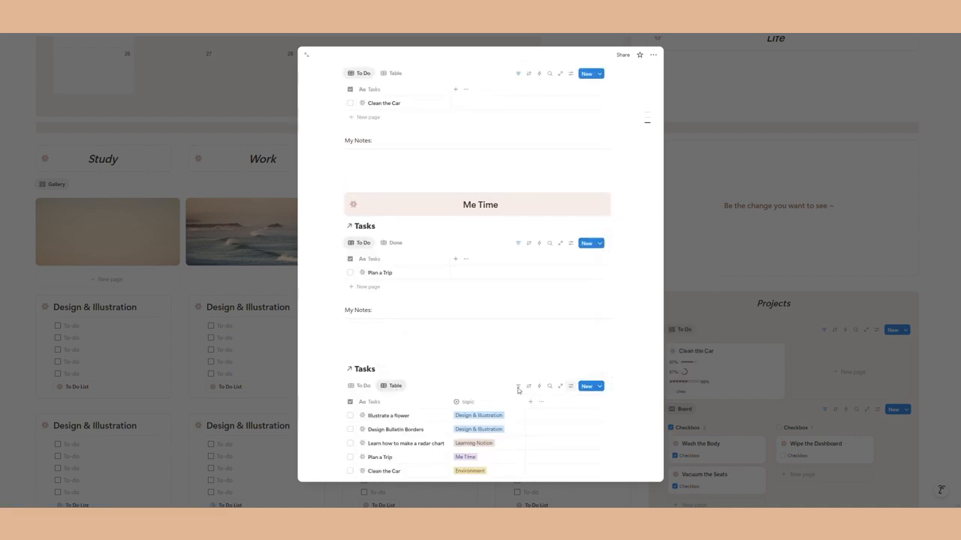
{"action": "left_click", "coordinate": [518, 387]}
{"action": "left_click", "coordinate": [533, 352]}
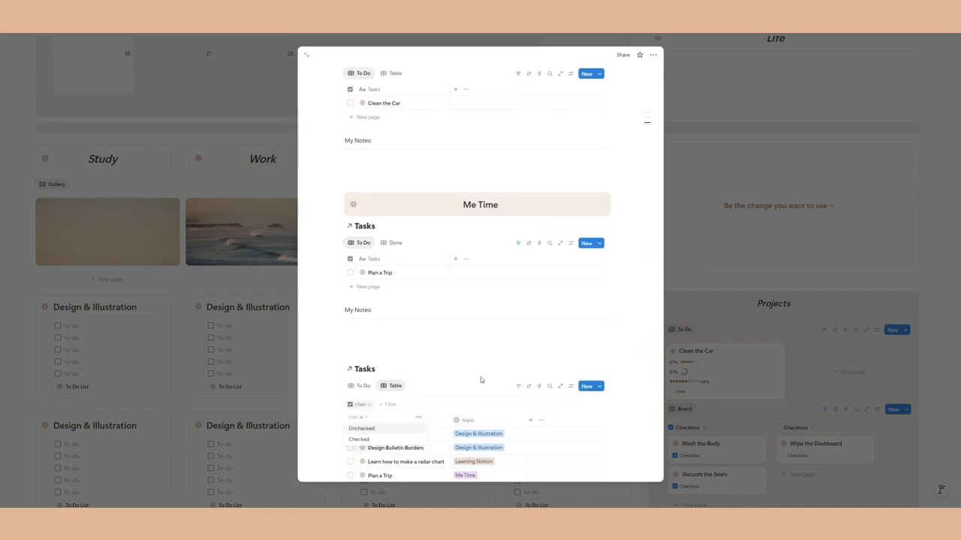
{"action": "left_click", "coordinate": [518, 391]}
{"action": "left_click", "coordinate": [512, 390]}
Step: Add a topic filter set to Family to the second table view at the page's end
{"action": "left_click", "coordinate": [411, 406]}
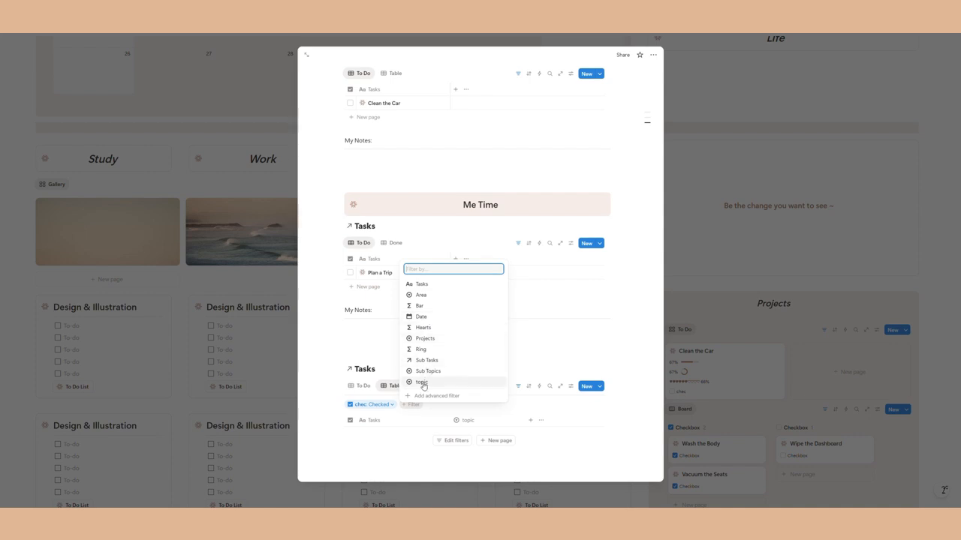
{"action": "left_click", "coordinate": [423, 384]}
{"action": "left_click", "coordinate": [425, 443]}
{"action": "left_click", "coordinate": [373, 448]}
Step: Move the Family-filtered Tasks block from the page's end to directly beneath the Family heading
{"action": "left_click", "coordinate": [368, 394]}
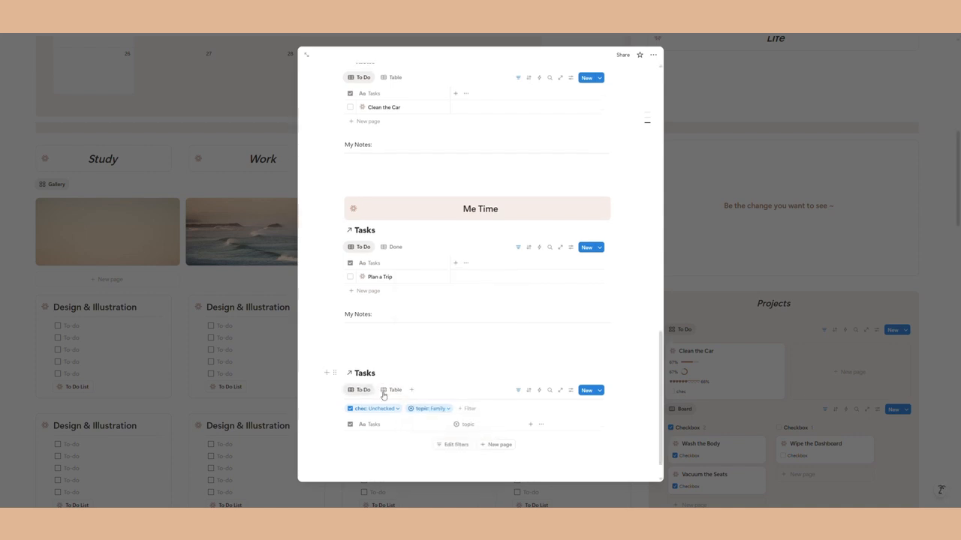
{"action": "left_click", "coordinate": [391, 390]}
{"action": "left_click_drag", "start_coordinate": [337, 373], "coordinate": [400, 283]}
{"action": "left_click", "coordinate": [354, 351]}
{"action": "left_click_drag", "start_coordinate": [336, 373], "coordinate": [362, 302]}
{"action": "scroll", "coordinate": [393, 283], "scroll_direction": "up", "scroll_amount": 4}
{"action": "left_click", "coordinate": [618, 379]}
{"action": "scroll", "coordinate": [619, 379], "scroll_direction": "down", "scroll_amount": 3}
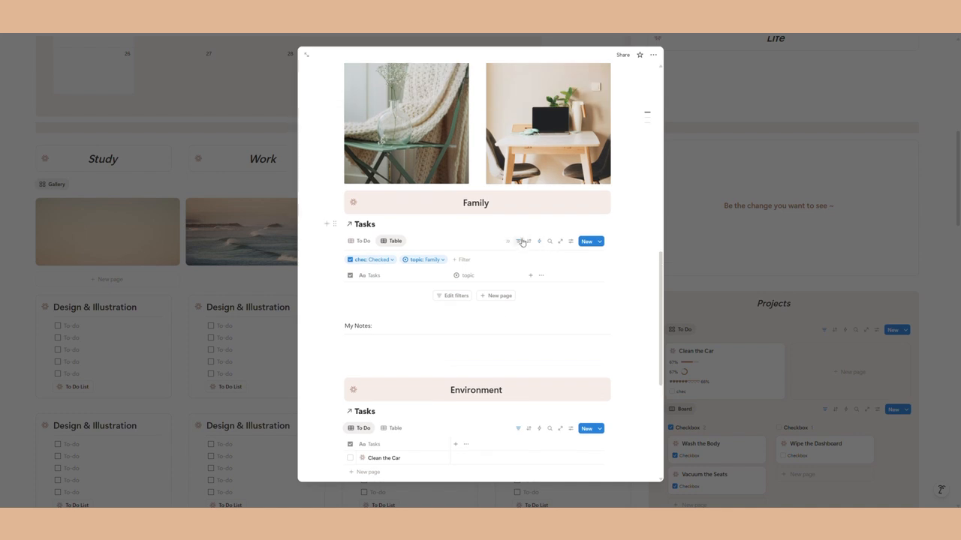
Step: Close the Life page, show the data source title on the dashboard's calendar and rename it Events
{"action": "scroll", "coordinate": [602, 316], "scroll_direction": "down", "scroll_amount": 3}
{"action": "scroll", "coordinate": [576, 304], "scroll_direction": "up", "scroll_amount": 10}
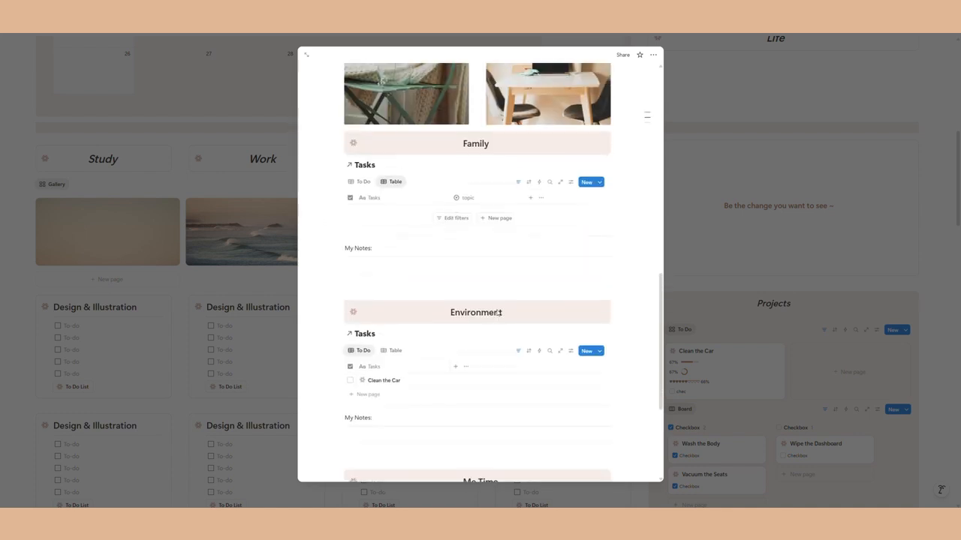
{"action": "scroll", "coordinate": [539, 298], "scroll_direction": "up", "scroll_amount": 1}
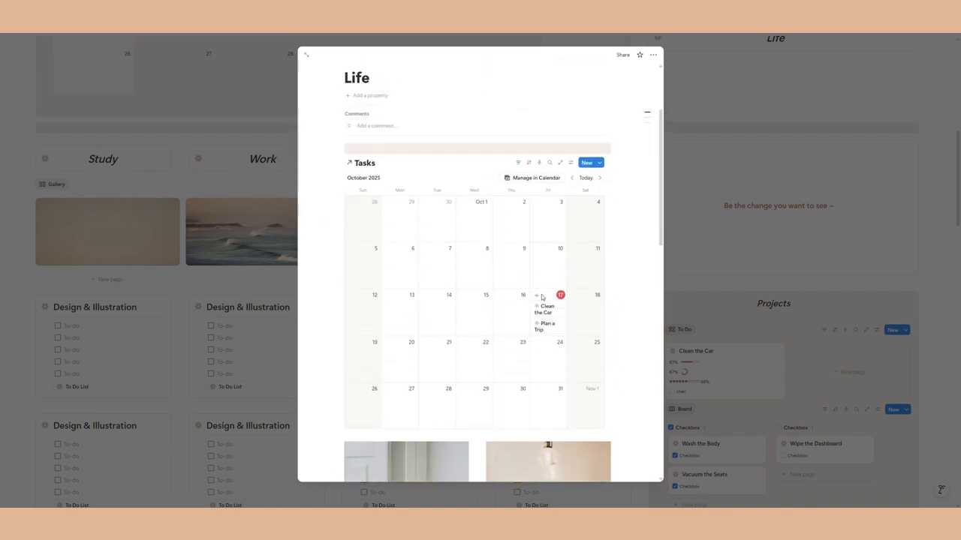
{"action": "left_click", "coordinate": [271, 128]}
{"action": "scroll", "coordinate": [300, 212], "scroll_direction": "up", "scroll_amount": 10}
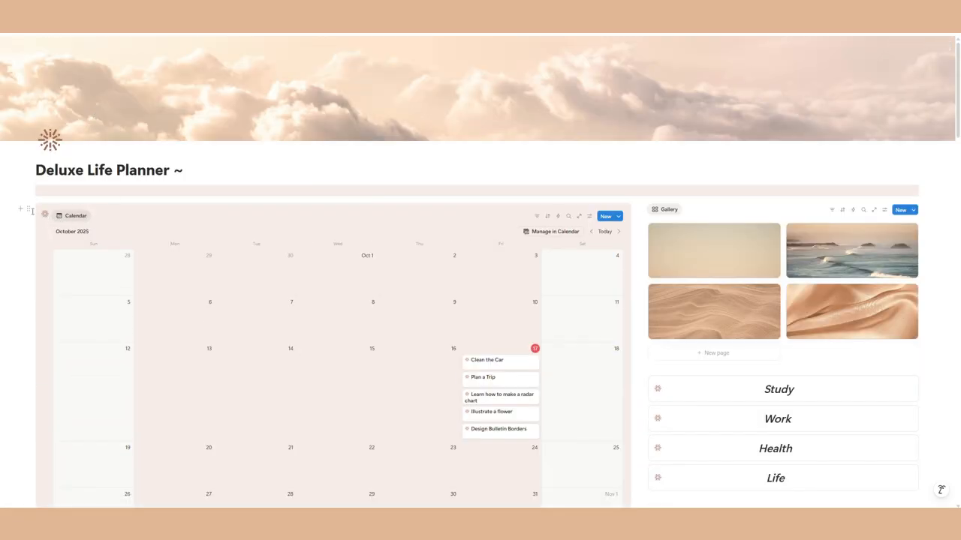
{"action": "left_click", "coordinate": [76, 216]}
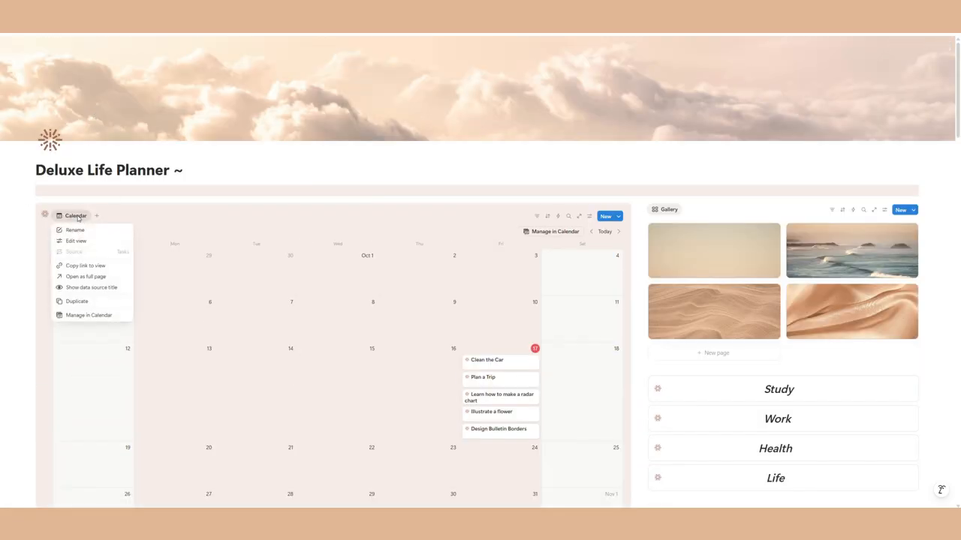
{"action": "left_click", "coordinate": [73, 289]}
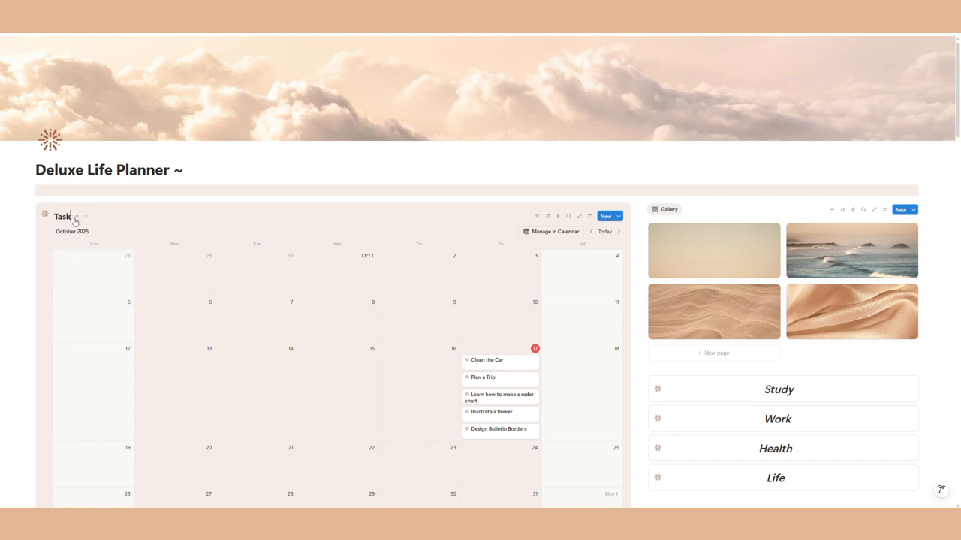
{"action": "key", "text": "BackSpace"}
{"action": "type", "text": "Events"}
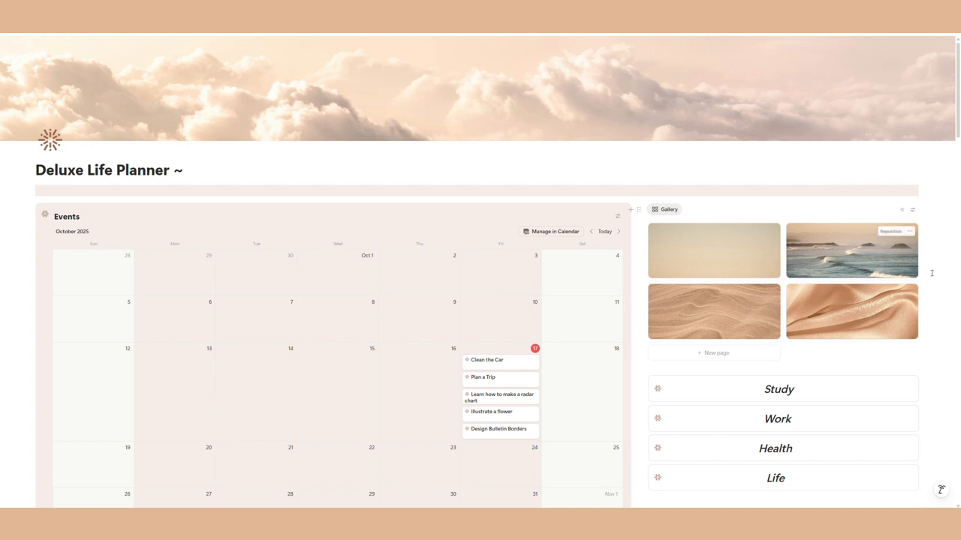
Step: Reschedule Illustrate a flower and Design Bulletin Borders to October 18 and Learn how to make a radar chart to October 24
{"action": "scroll", "coordinate": [932, 271], "scroll_direction": "down", "scroll_amount": 2}
{"action": "scroll", "coordinate": [943, 270], "scroll_direction": "up", "scroll_amount": 2}
{"action": "scroll", "coordinate": [944, 259], "scroll_direction": "down", "scroll_amount": 3}
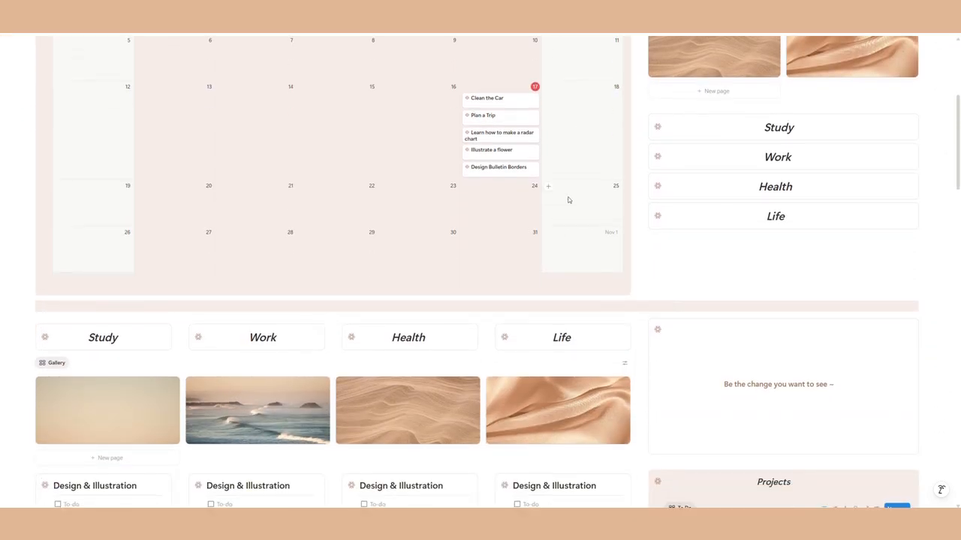
{"action": "scroll", "coordinate": [597, 200], "scroll_direction": "up", "scroll_amount": 2}
{"action": "left_click_drag", "start_coordinate": [494, 263], "coordinate": [571, 197]}
{"action": "left_click_drag", "start_coordinate": [517, 242], "coordinate": [590, 217]}
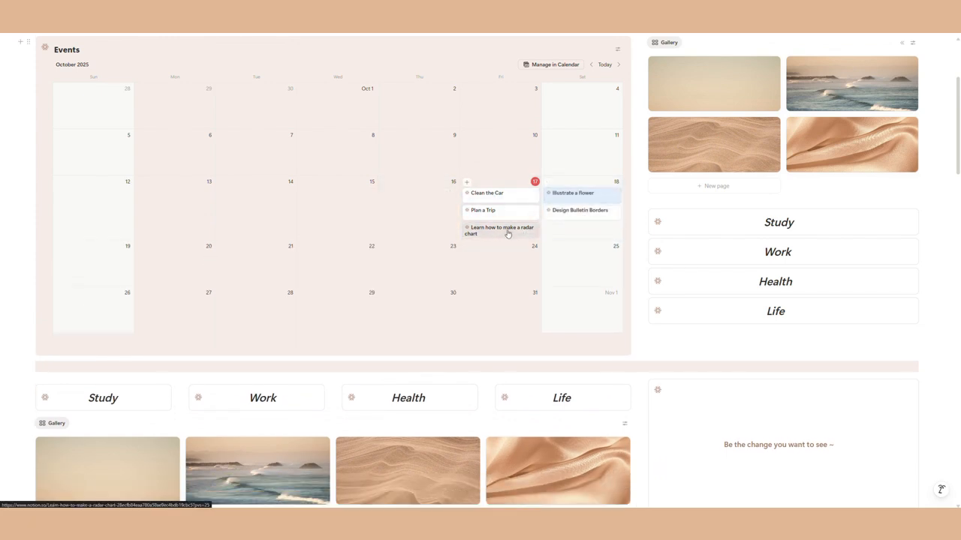
{"action": "left_click_drag", "start_coordinate": [514, 234], "coordinate": [515, 254]}
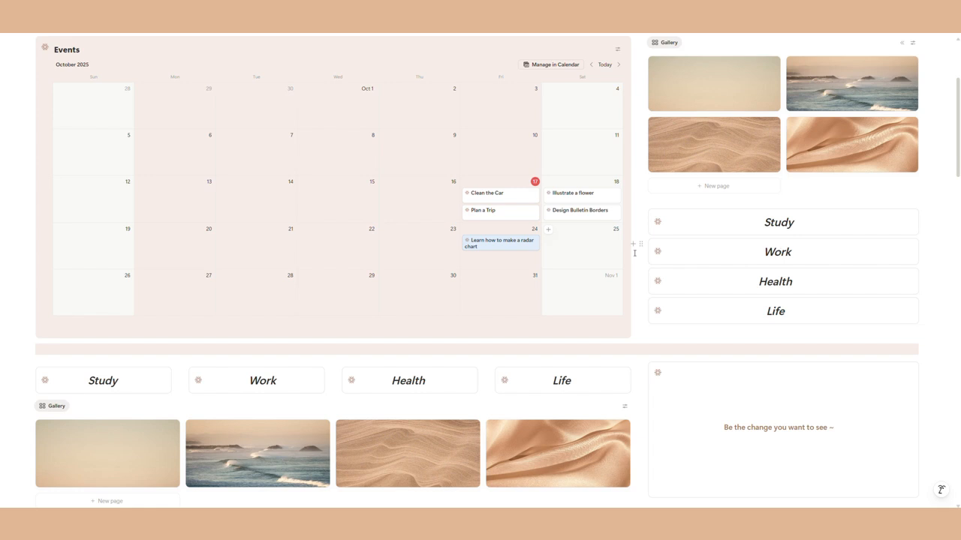
Step: Review the dashboard from the Events calendar through the to-do boxes, Projects, Links and Buttons down to the Task Manager heading
{"action": "scroll", "coordinate": [905, 258], "scroll_direction": "down", "scroll_amount": 5}
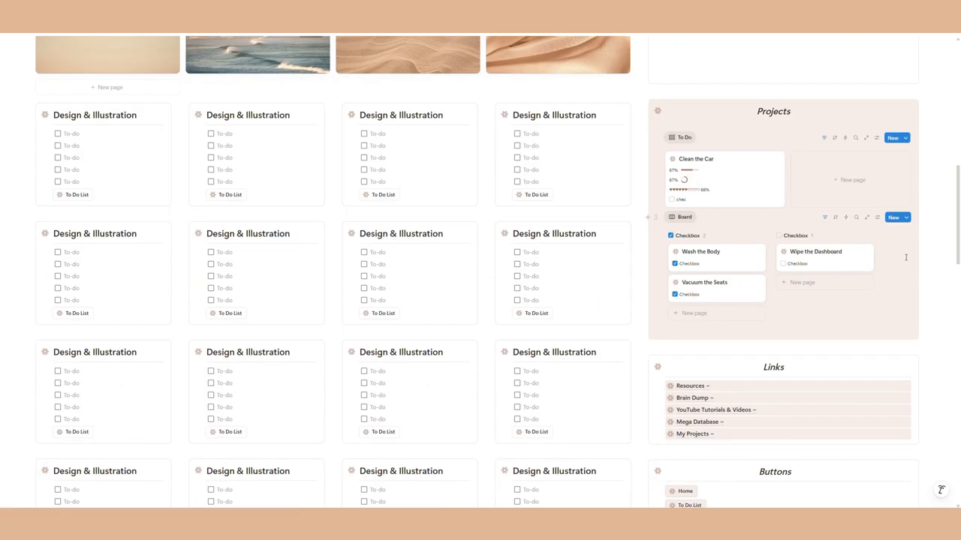
{"action": "scroll", "coordinate": [905, 258], "scroll_direction": "up", "scroll_amount": 5}
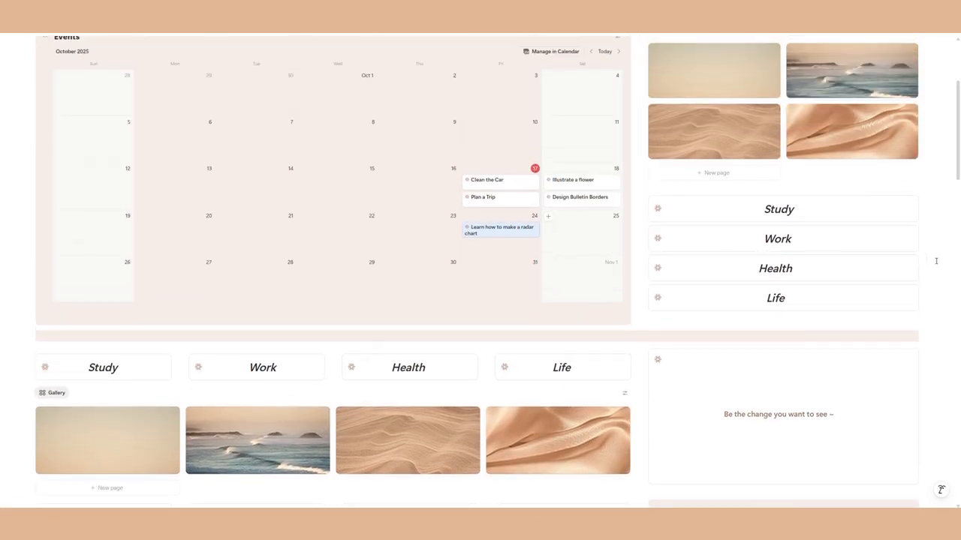
{"action": "scroll", "coordinate": [865, 258], "scroll_direction": "up", "scroll_amount": 2}
{"action": "scroll", "coordinate": [851, 263], "scroll_direction": "down", "scroll_amount": 4}
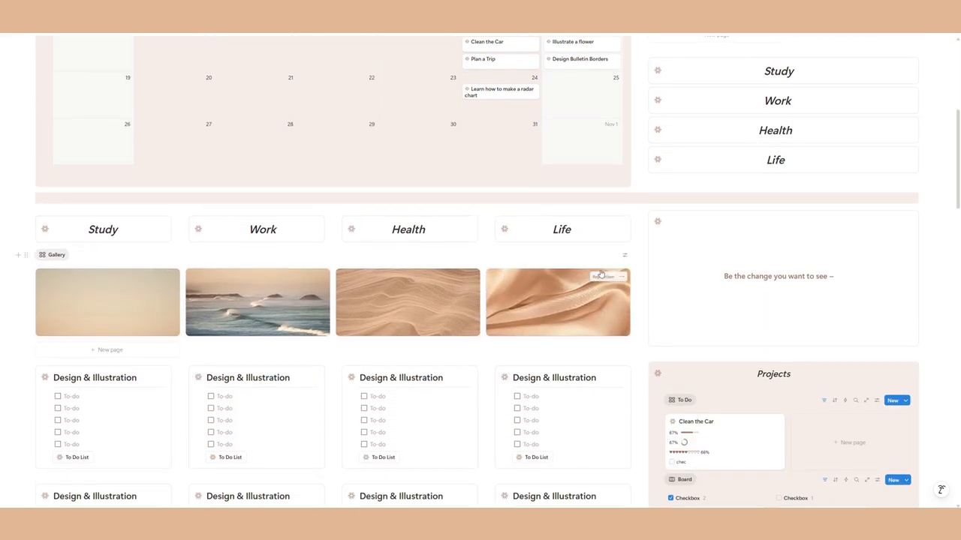
{"action": "scroll", "coordinate": [921, 267], "scroll_direction": "down", "scroll_amount": 2}
{"action": "scroll", "coordinate": [815, 322], "scroll_direction": "down", "scroll_amount": 2}
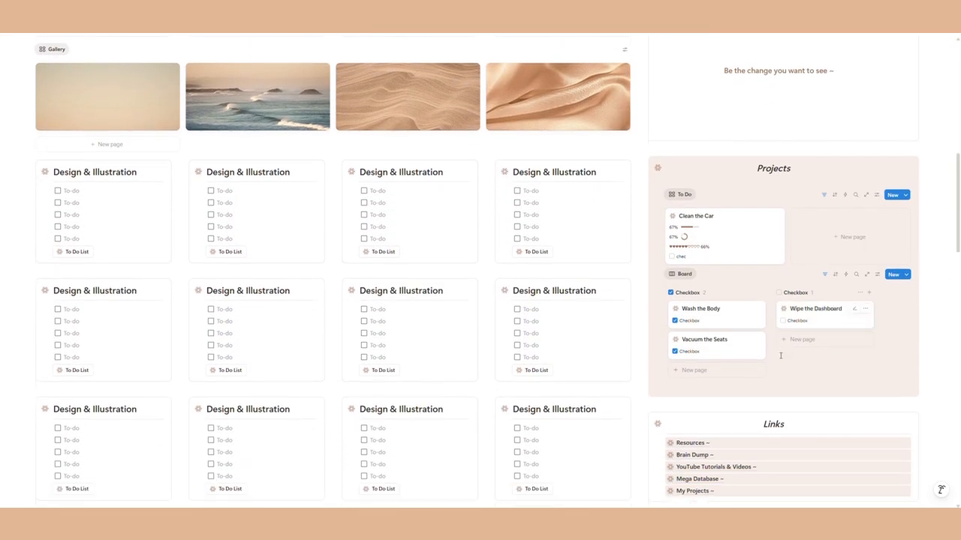
{"action": "left_click_drag", "start_coordinate": [677, 337], "coordinate": [773, 339]}
{"action": "left_click", "coordinate": [782, 339]}
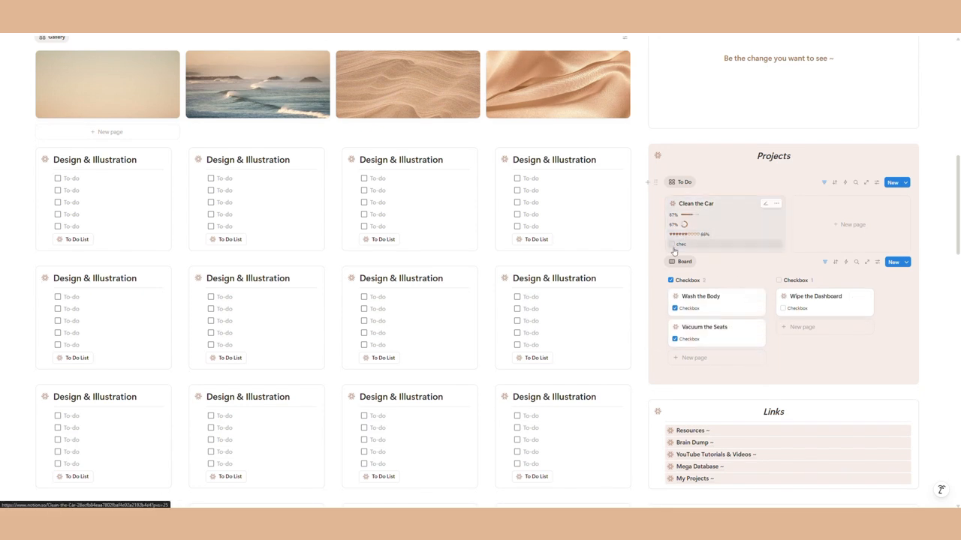
{"action": "scroll", "coordinate": [938, 299], "scroll_direction": "down", "scroll_amount": 3}
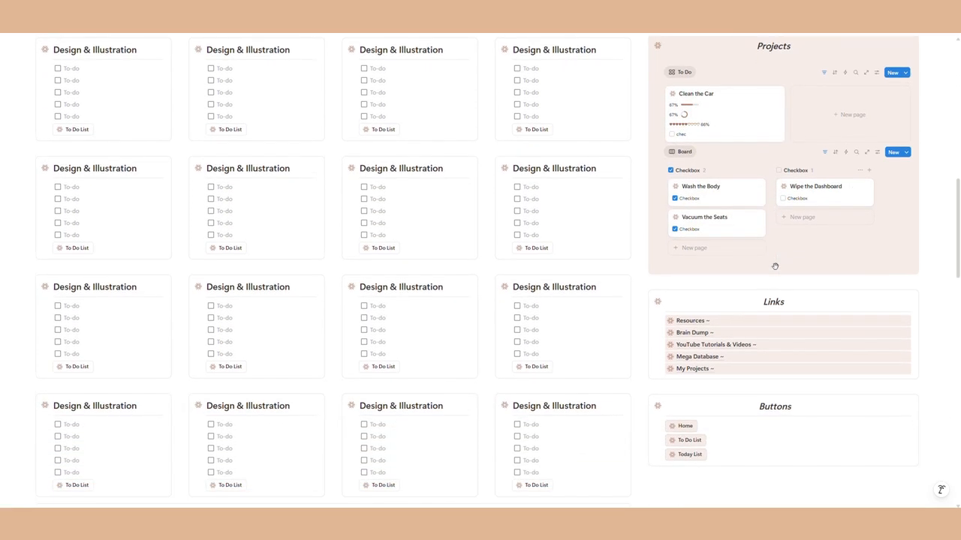
{"action": "scroll", "coordinate": [938, 299], "scroll_direction": "down", "scroll_amount": 2}
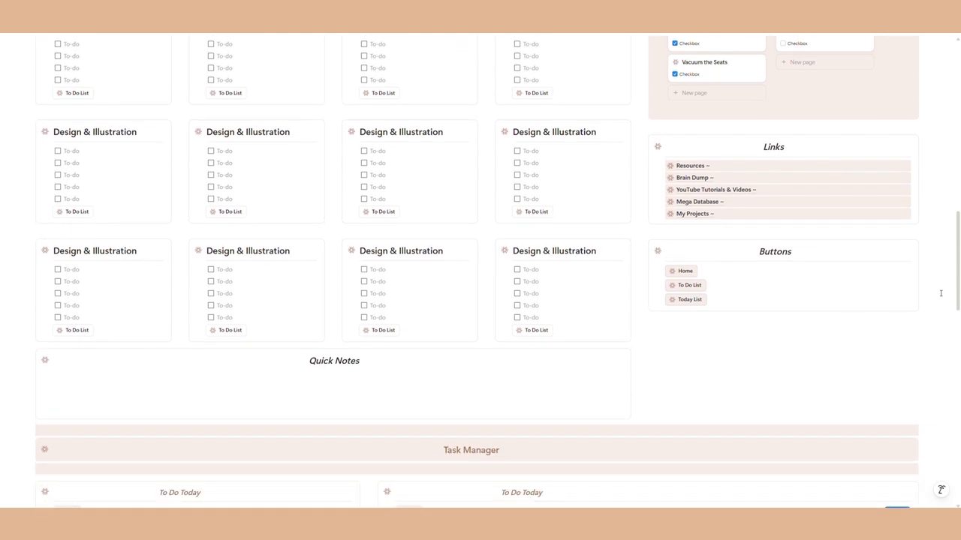
{"action": "scroll", "coordinate": [940, 293], "scroll_direction": "down", "scroll_amount": 1}
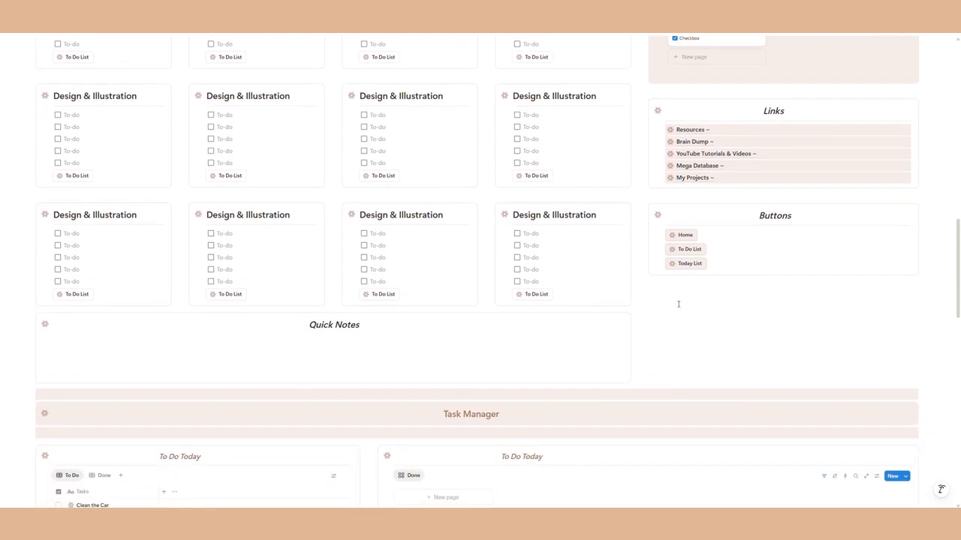
Step: Add an empty line at the end of both the Links and Buttons callouts for extra spacing
{"action": "scroll", "coordinate": [781, 298], "scroll_direction": "up", "scroll_amount": 1}
{"action": "left_click", "coordinate": [731, 327]}
{"action": "left_click", "coordinate": [656, 343]}
{"action": "left_click_drag", "start_coordinate": [641, 343], "coordinate": [678, 247]}
{"action": "left_click", "coordinate": [709, 381]}
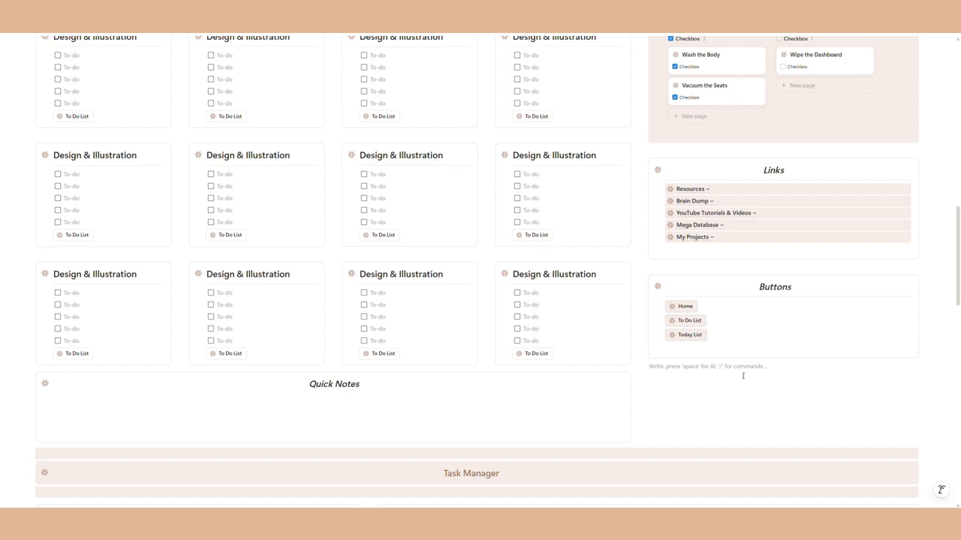
Step: Insert a callout beneath the Events table at the page's end and give it a plain white background
{"action": "scroll", "coordinate": [841, 385], "scroll_direction": "down", "scroll_amount": 3}
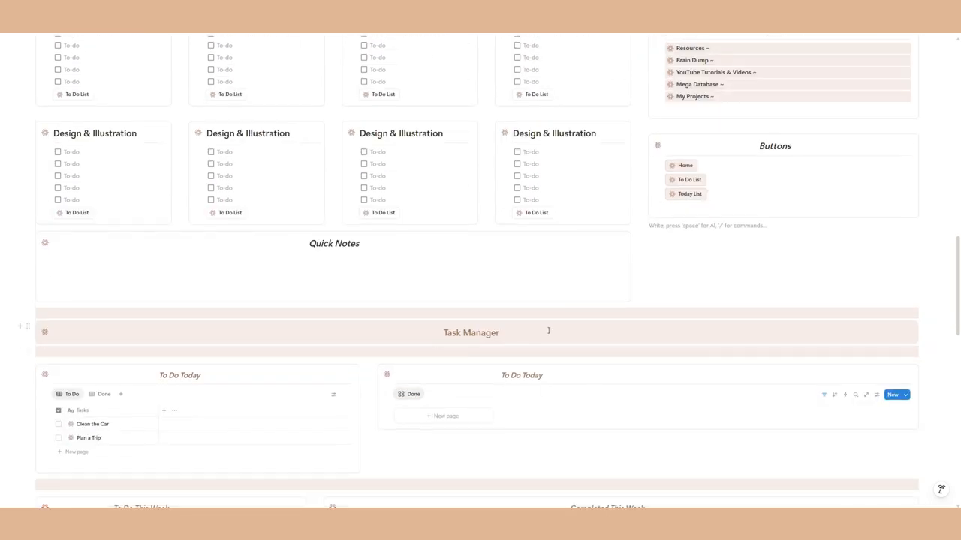
{"action": "scroll", "coordinate": [719, 295], "scroll_direction": "down", "scroll_amount": 3}
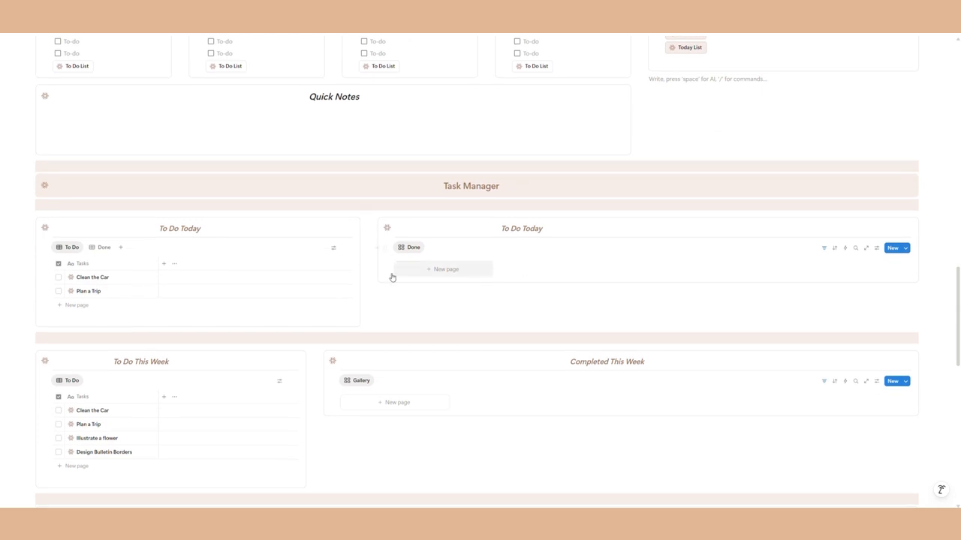
{"action": "scroll", "coordinate": [529, 309], "scroll_direction": "down", "scroll_amount": 4}
{"action": "scroll", "coordinate": [528, 310], "scroll_direction": "down", "scroll_amount": 5}
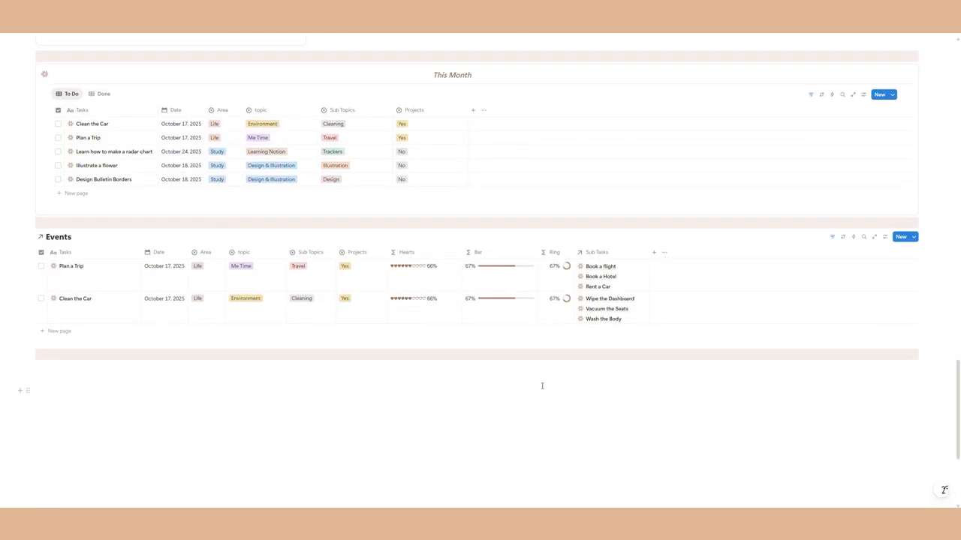
{"action": "left_click", "coordinate": [370, 458]}
{"action": "left_click", "coordinate": [330, 387]}
{"action": "left_click", "coordinate": [328, 377]}
{"action": "type", "text": "/cal"}
{"action": "left_click", "coordinate": [97, 266]}
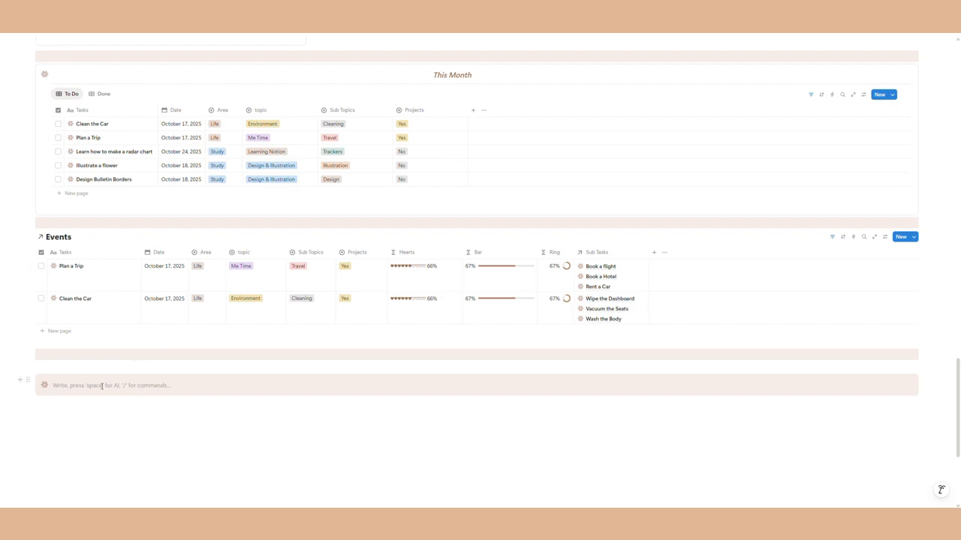
{"action": "left_click", "coordinate": [25, 382]}
{"action": "mouse_move", "coordinate": [60, 343]}
{"action": "left_click", "coordinate": [167, 377]}
{"action": "left_click", "coordinate": [156, 410]}
Step: Copy the This Month heading's text into the new callout and reword it as My Projects
{"action": "left_click_drag", "start_coordinate": [479, 85], "coordinate": [81, 100]}
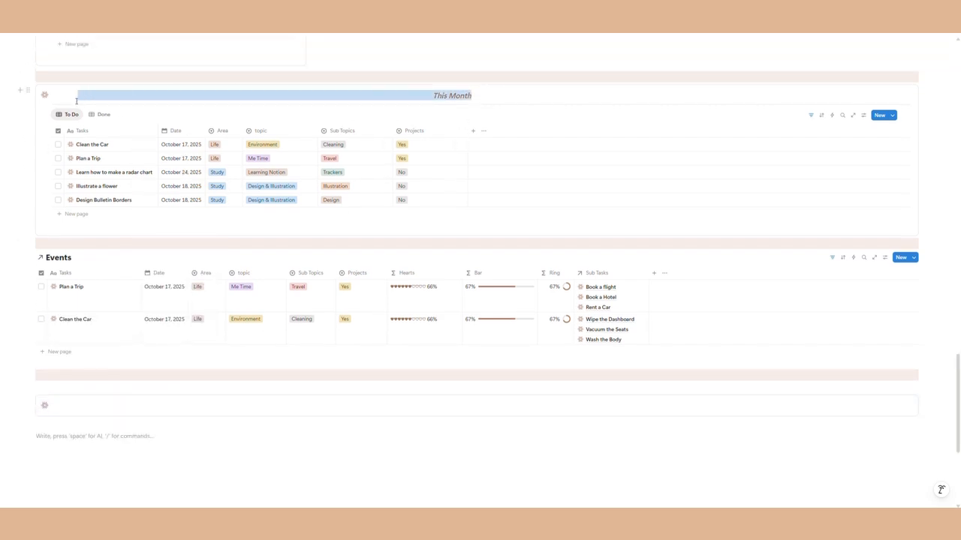
{"action": "right_click", "coordinate": [59, 96]}
{"action": "left_click", "coordinate": [70, 133]}
{"action": "left_click", "coordinate": [79, 406]}
{"action": "right_click", "coordinate": [80, 406]}
{"action": "left_click", "coordinate": [107, 321]}
{"action": "key", "text": "Caps_Lock"}
{"action": "type", "text": "My Projects"}
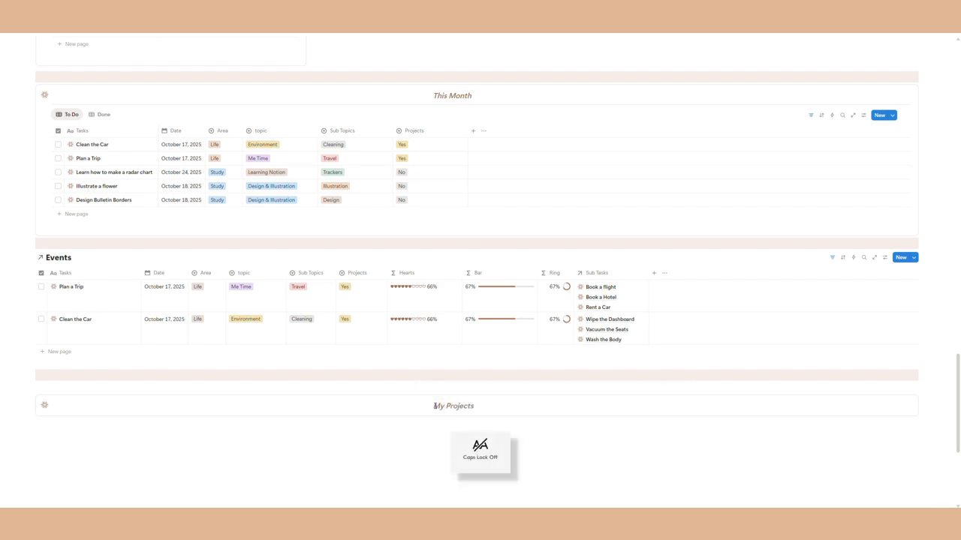
Step: Move the Events table into the My Projects callout and add a divider beneath the callout's heading
{"action": "left_click_drag", "start_coordinate": [21, 259], "coordinate": [60, 412]}
{"action": "type", "text": "/div"}
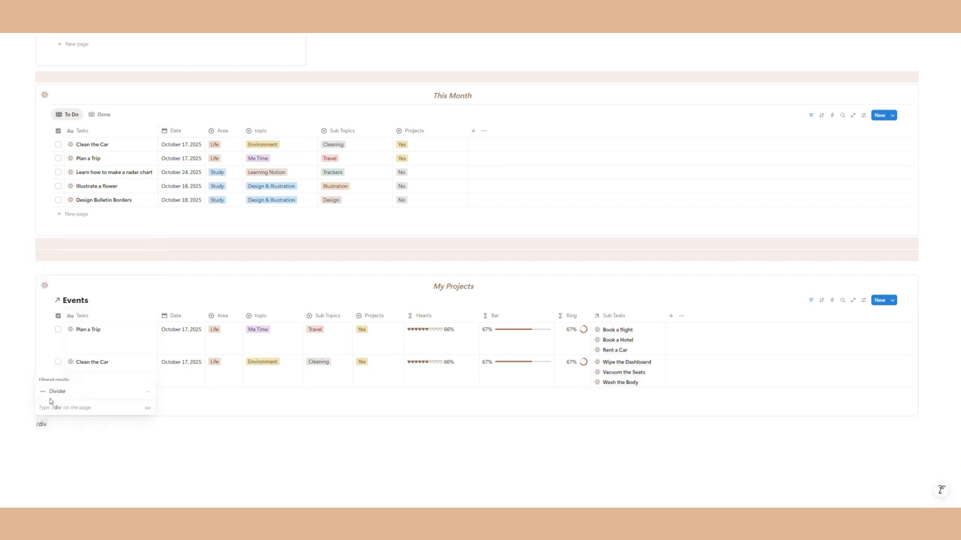
{"action": "left_click", "coordinate": [56, 396]}
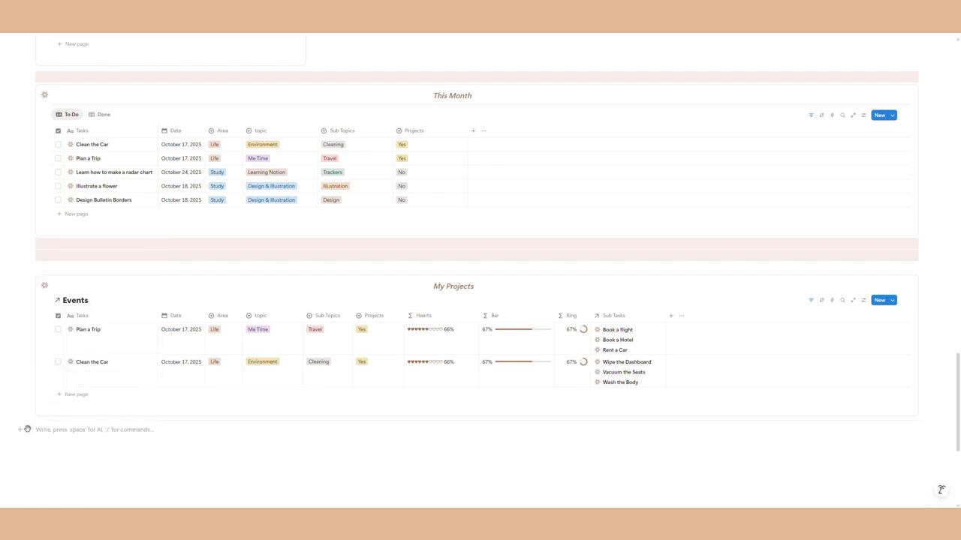
{"action": "left_click_drag", "start_coordinate": [26, 422], "coordinate": [75, 304]}
Step: Move the spare pink bar from above to below the My Projects callout and delete the empty lines at the page's end
{"action": "left_click", "coordinate": [188, 430]}
{"action": "left_click_drag", "start_coordinate": [29, 277], "coordinate": [51, 359]}
{"action": "scroll", "coordinate": [412, 416], "scroll_direction": "down", "scroll_amount": 4}
{"action": "left_click", "coordinate": [563, 351]}
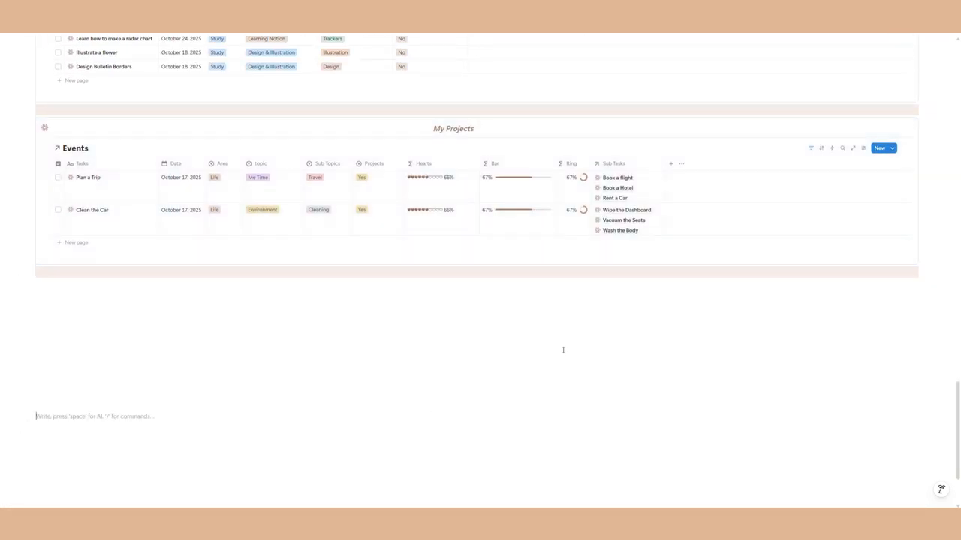
{"action": "key", "text": "BackSpace"}
{"action": "key", "text": "BackSpace"}
{"action": "key", "text": "BackSpace"}
{"action": "key", "text": "BackSpace"}
{"action": "key", "text": "BackSpace"}
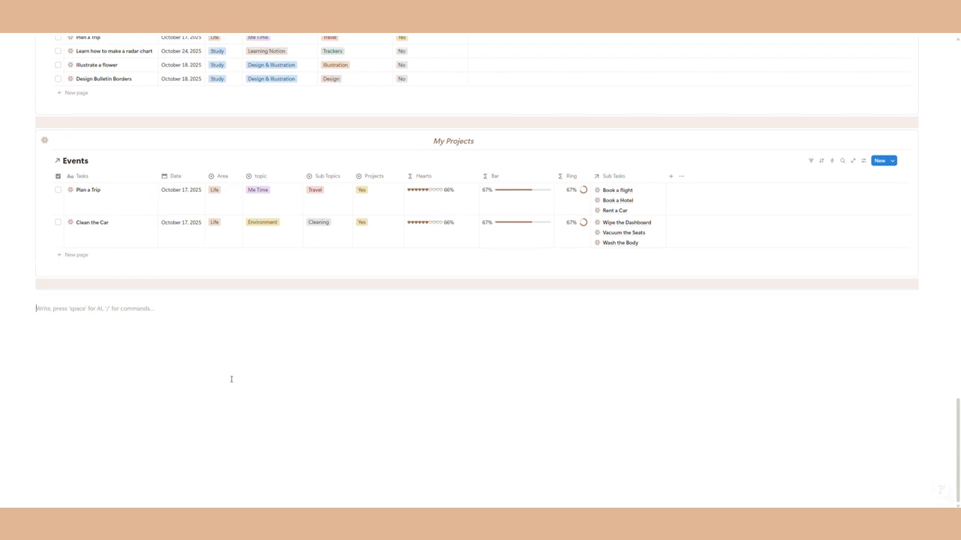
Step: Review the dashboard layout from the My Projects section back up to the page cover and Events calendar
{"action": "scroll", "coordinate": [231, 380], "scroll_direction": "up", "scroll_amount": 5}
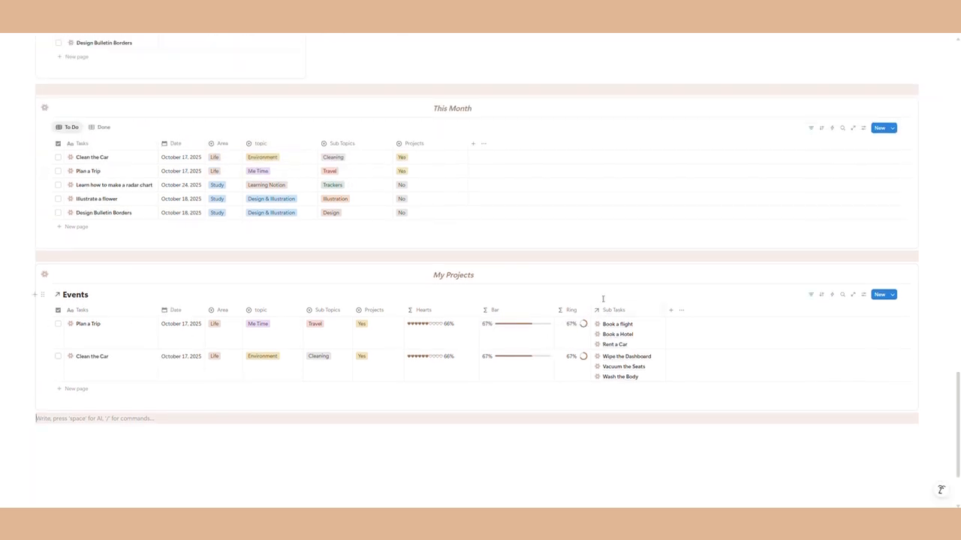
{"action": "scroll", "coordinate": [802, 241], "scroll_direction": "up", "scroll_amount": 2}
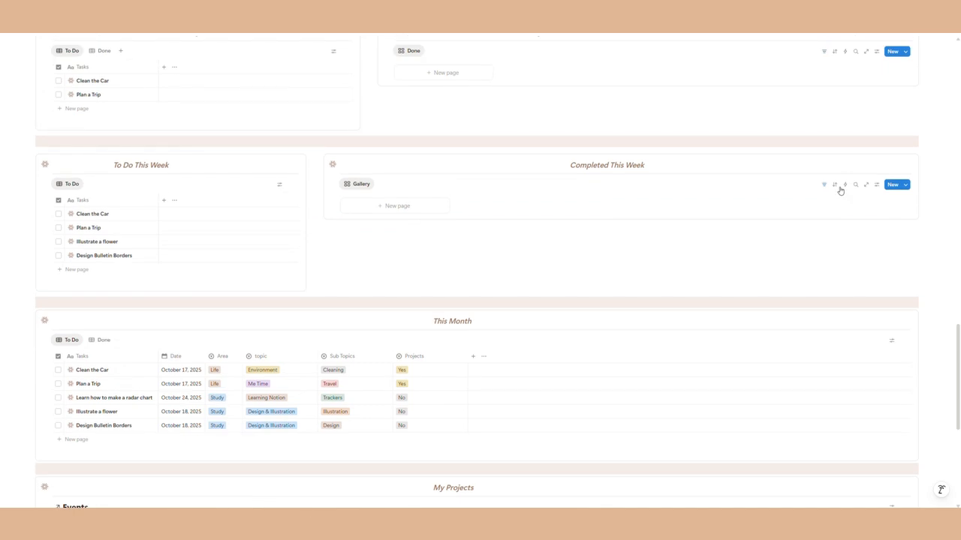
{"action": "scroll", "coordinate": [682, 217], "scroll_direction": "up", "scroll_amount": 5}
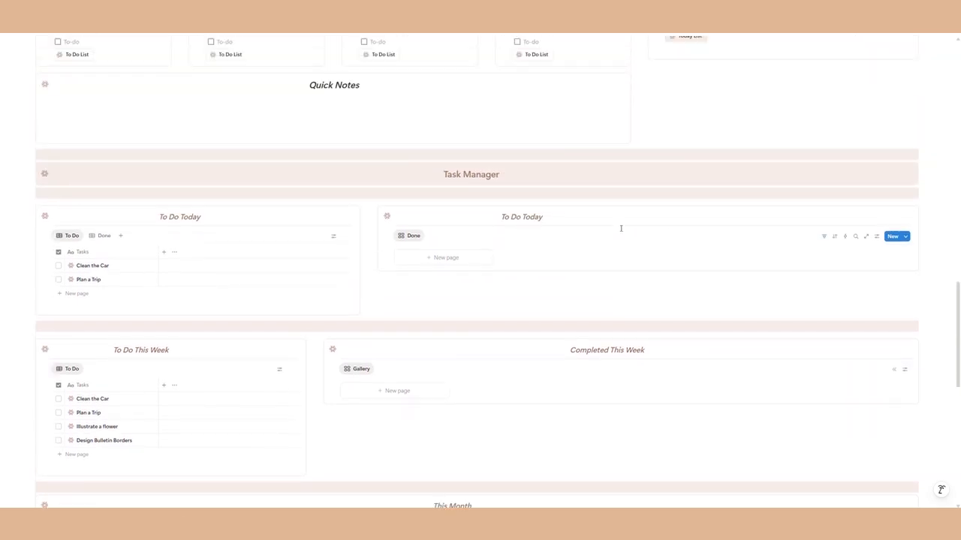
{"action": "scroll", "coordinate": [620, 231], "scroll_direction": "up", "scroll_amount": 8}
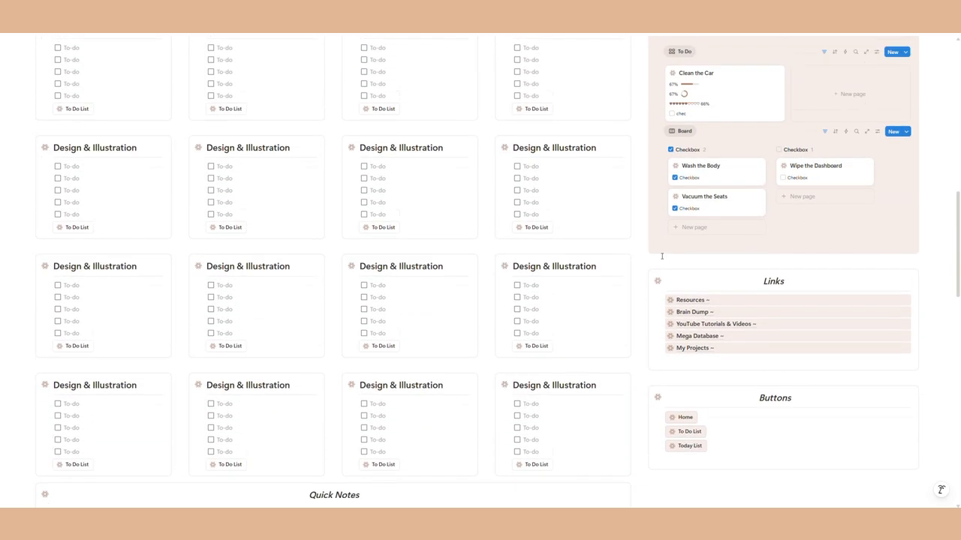
{"action": "scroll", "coordinate": [638, 257], "scroll_direction": "up", "scroll_amount": 1}
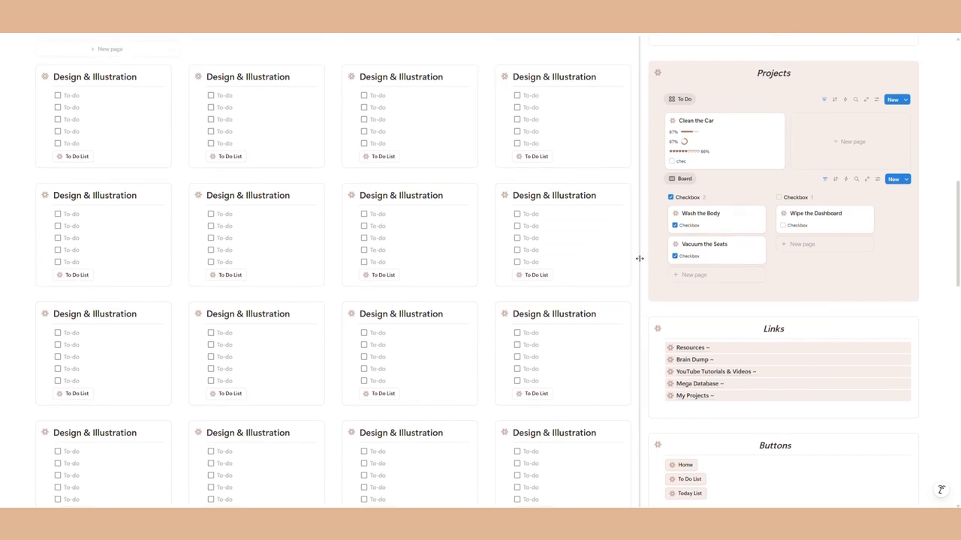
{"action": "scroll", "coordinate": [638, 257], "scroll_direction": "down", "scroll_amount": 7}
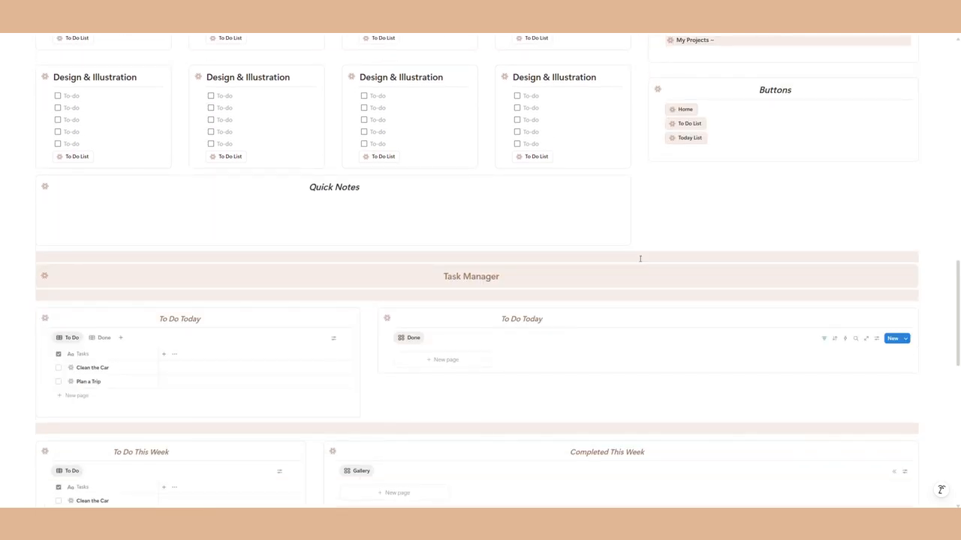
{"action": "scroll", "coordinate": [640, 258], "scroll_direction": "up", "scroll_amount": 10}
{"action": "scroll", "coordinate": [641, 258], "scroll_direction": "up", "scroll_amount": 5}
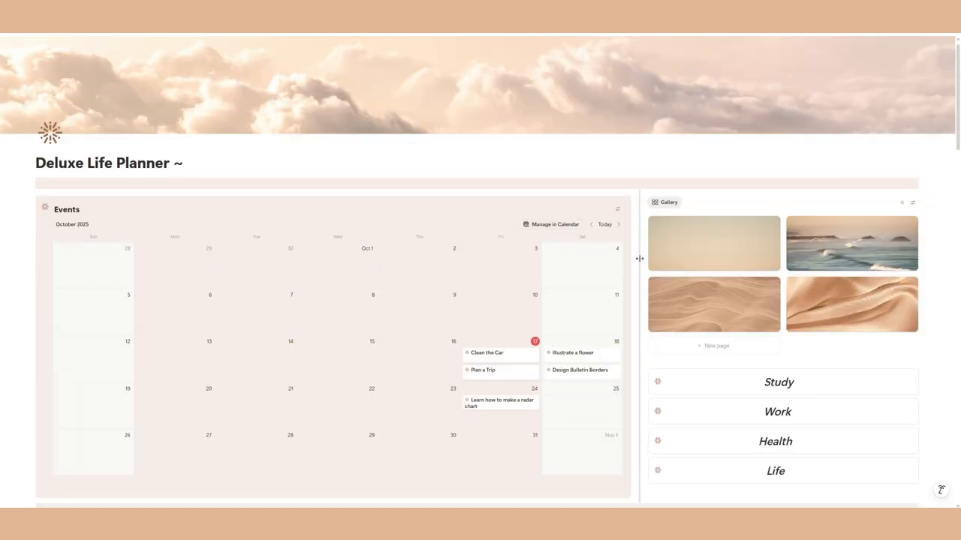
Step: Review the Deluxe Life Planner template from its cover and filled Events calendar down to the category to-do lists and Projects section
{"action": "scroll", "coordinate": [639, 258], "scroll_direction": "down", "scroll_amount": 2}
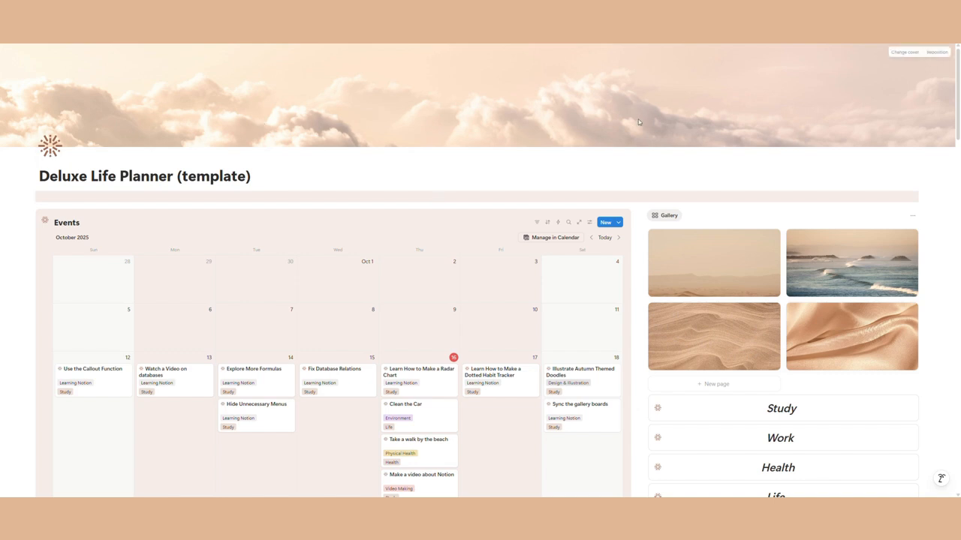
{"action": "scroll", "coordinate": [728, 191], "scroll_direction": "down", "scroll_amount": 1}
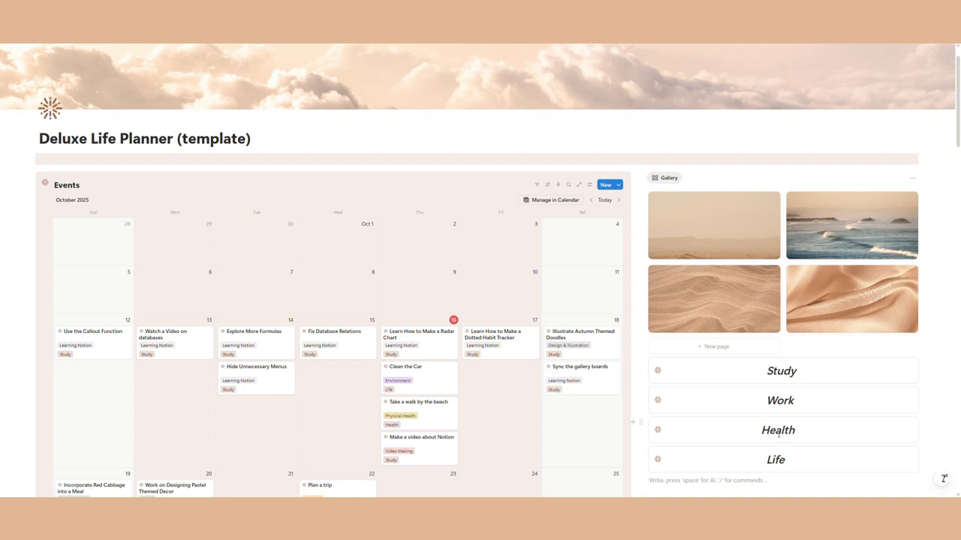
{"action": "scroll", "coordinate": [738, 350], "scroll_direction": "down", "scroll_amount": 3}
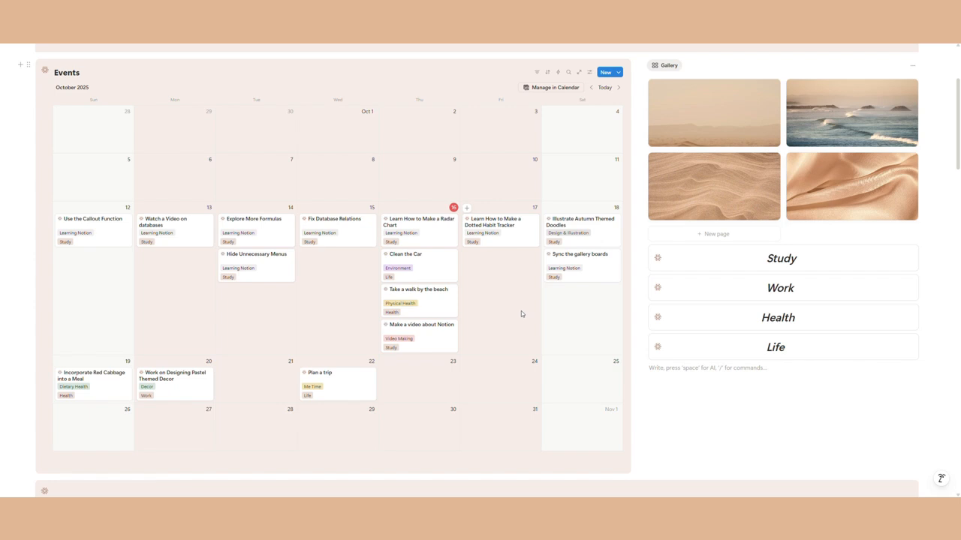
{"action": "scroll", "coordinate": [521, 314], "scroll_direction": "down", "scroll_amount": 1}
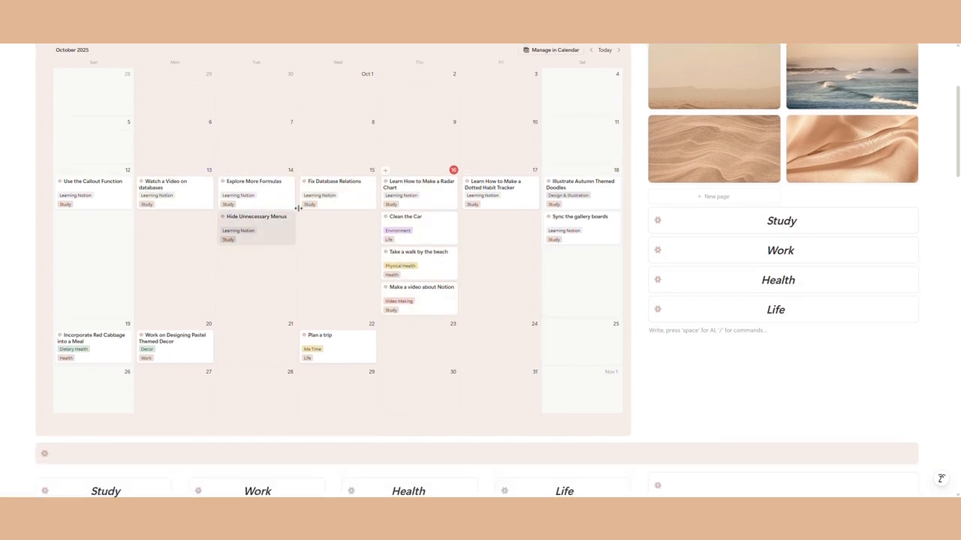
{"action": "scroll", "coordinate": [294, 223], "scroll_direction": "down", "scroll_amount": 1}
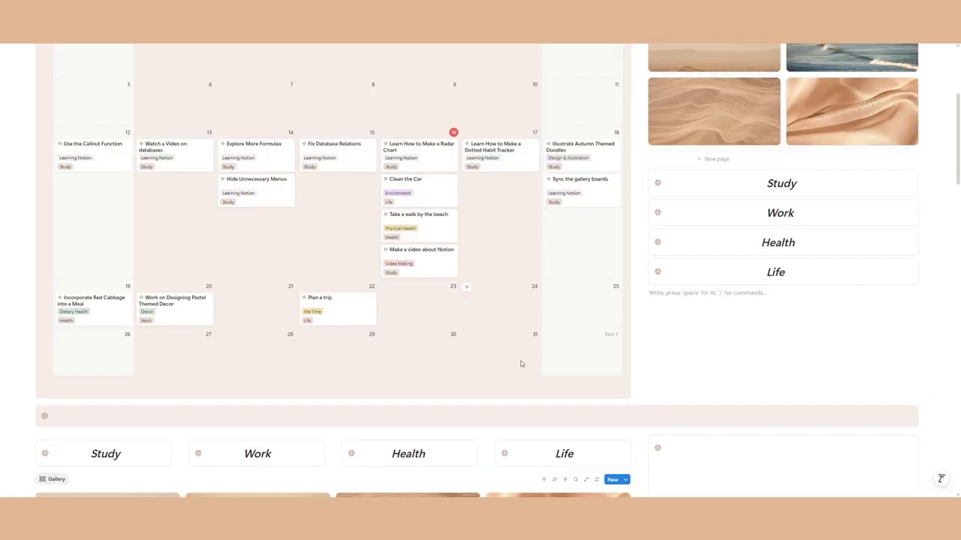
{"action": "scroll", "coordinate": [521, 364], "scroll_direction": "down", "scroll_amount": 3}
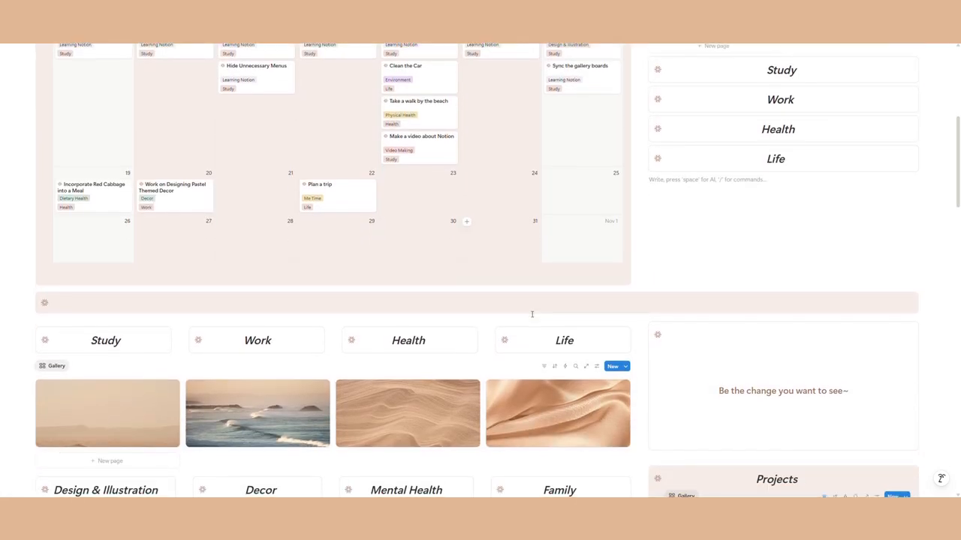
{"action": "scroll", "coordinate": [532, 314], "scroll_direction": "down", "scroll_amount": 4}
{"action": "scroll", "coordinate": [532, 314], "scroll_direction": "down", "scroll_amount": 2}
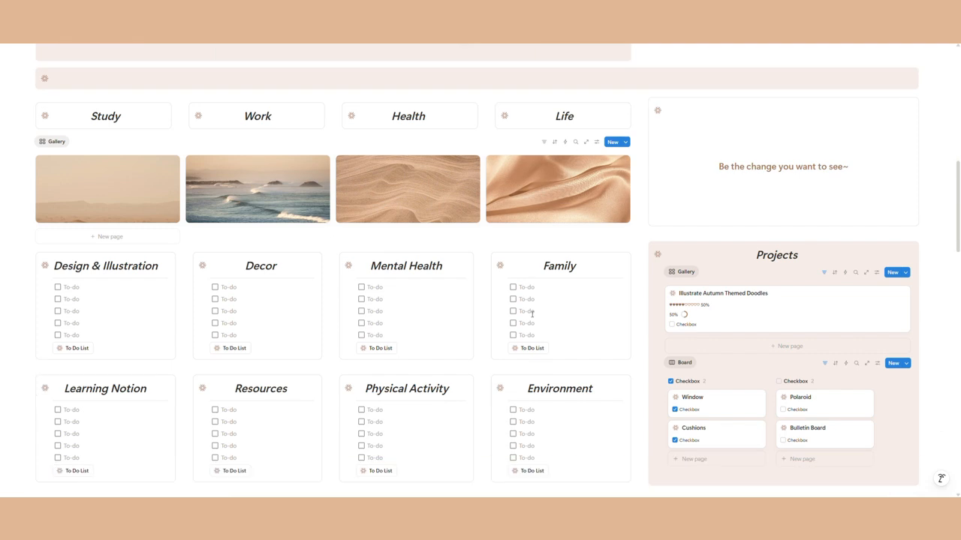
Step: Fill the first to-do under Design & Illustration with "Illustrate winter themed doodles"
{"action": "scroll", "coordinate": [531, 314], "scroll_direction": "down", "scroll_amount": 1}
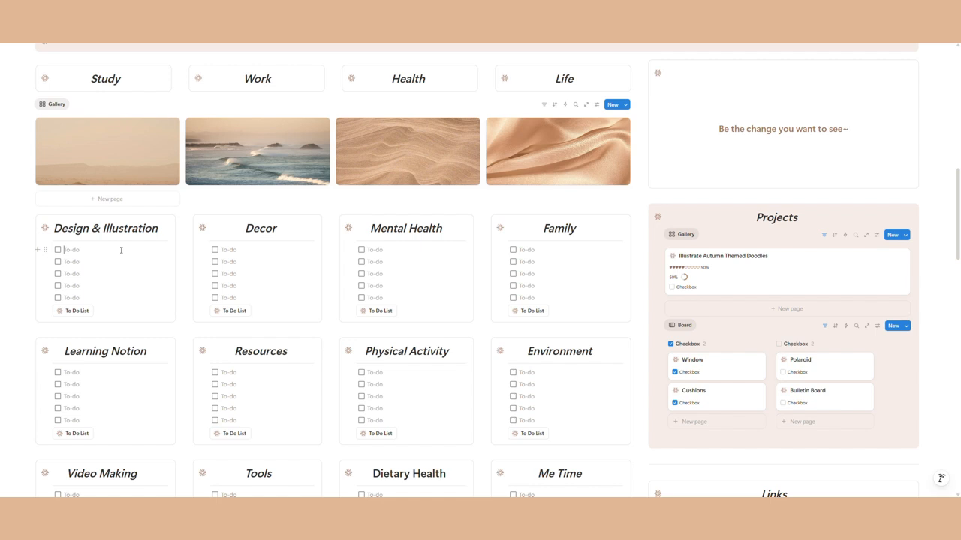
{"action": "key", "text": "Caps_Lock"}
{"action": "type", "text": "ILLUSTRATE"}
{"action": "key", "text": "BackSpace"}
{"action": "key", "text": "BackSpace"}
{"action": "key", "text": "BackSpace"}
{"action": "key", "text": "BackSpace"}
{"action": "key", "text": "BackSpace"}
{"action": "key", "text": "BackSpace"}
{"action": "key", "text": "BackSpace"}
{"action": "key", "text": "BackSpace"}
{"action": "key", "text": "BackSpace"}
{"action": "key", "text": "BackSpace"}
{"action": "key", "text": "BackSpace"}
{"action": "type", "text": "Il"}
{"action": "key", "text": "Caps_Lock"}
{"action": "type", "text": "llustrate winter themed doodles"}
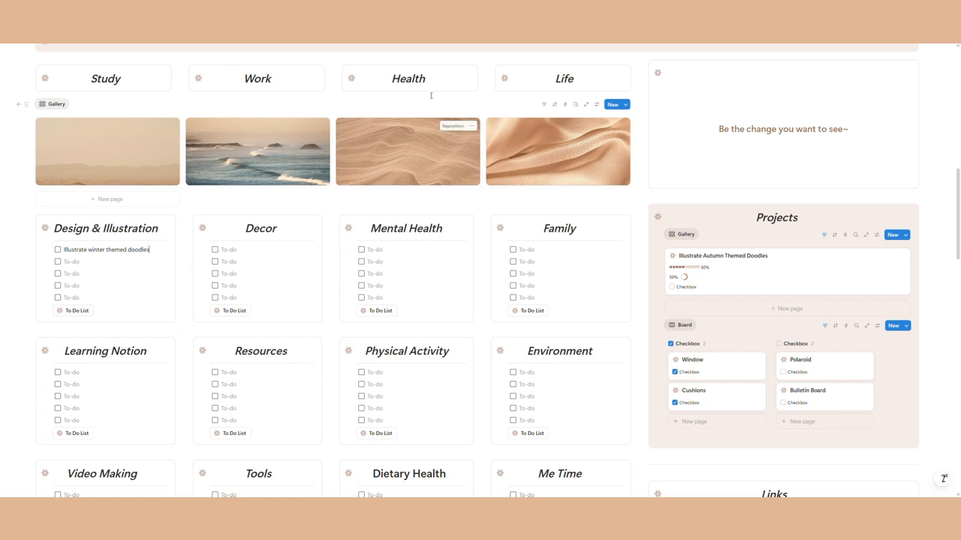
Step: Move the "Illustrate winter themed doodles" to-do from Design & Illustration into the October 16 cell of the Events calendar
{"action": "scroll", "coordinate": [546, 384], "scroll_direction": "down", "scroll_amount": 1}
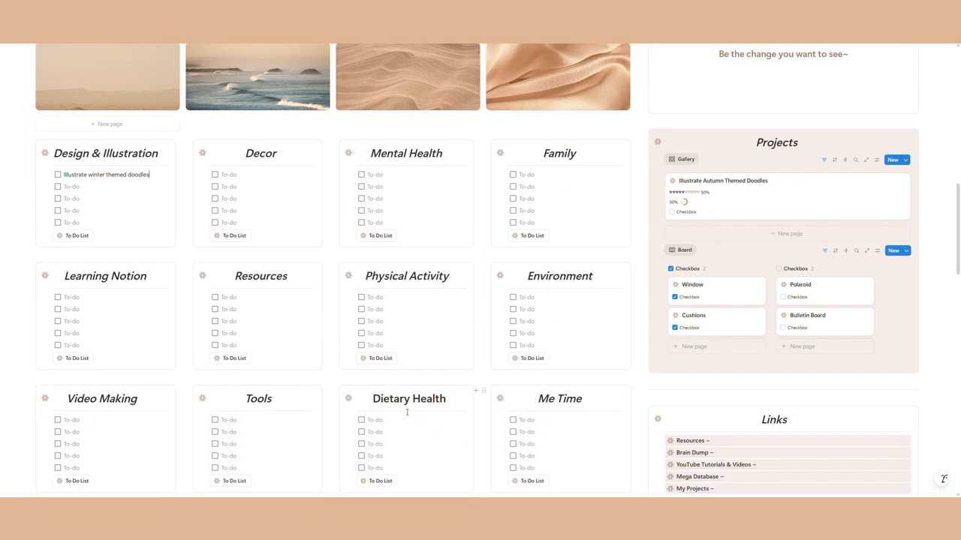
{"action": "scroll", "coordinate": [256, 350], "scroll_direction": "up", "scroll_amount": 2}
{"action": "scroll", "coordinate": [307, 318], "scroll_direction": "down", "scroll_amount": 2}
{"action": "scroll", "coordinate": [146, 335], "scroll_direction": "up", "scroll_amount": 2}
{"action": "scroll", "coordinate": [76, 318], "scroll_direction": "up", "scroll_amount": 1}
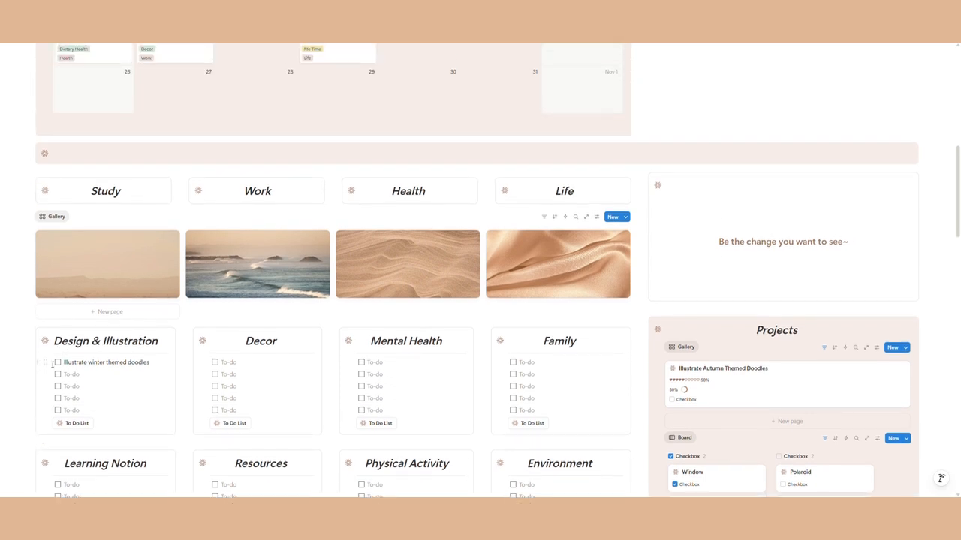
{"action": "scroll", "coordinate": [303, 292], "scroll_direction": "up", "scroll_amount": 3}
{"action": "mouse_move", "coordinate": [48, 363]}
{"action": "left_mouse_down"}
{"action": "mouse_move", "coordinate": [394, 263]}
{"action": "mouse_move", "coordinate": [417, 284]}
{"action": "left_mouse_up"}
{"action": "scroll", "coordinate": [303, 292], "scroll_direction": "up", "scroll_amount": 1}
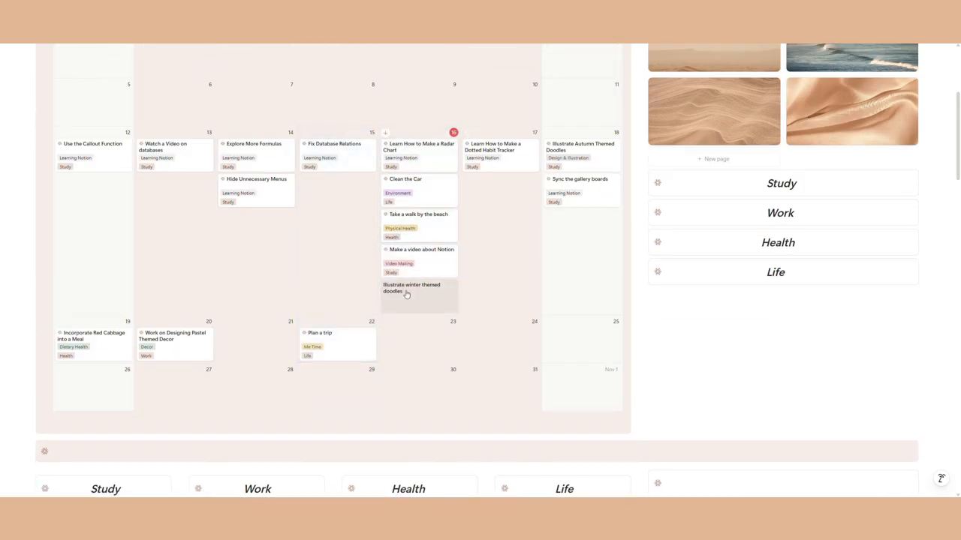
Step: Try to add a new blank to-do to the Design & Illustration list
{"action": "scroll", "coordinate": [443, 341], "scroll_direction": "down", "scroll_amount": 5}
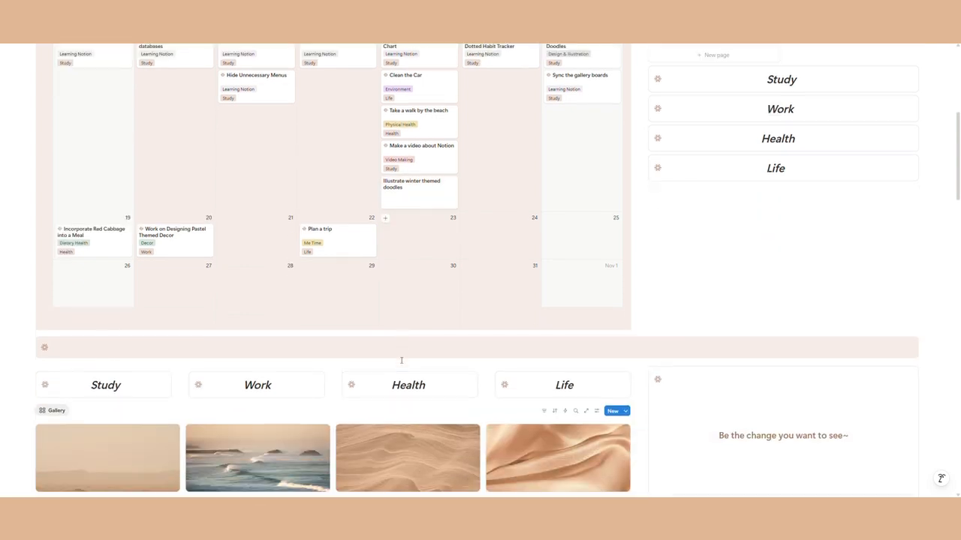
{"action": "scroll", "coordinate": [401, 360], "scroll_direction": "down", "scroll_amount": 2}
{"action": "scroll", "coordinate": [405, 354], "scroll_direction": "up", "scroll_amount": 1}
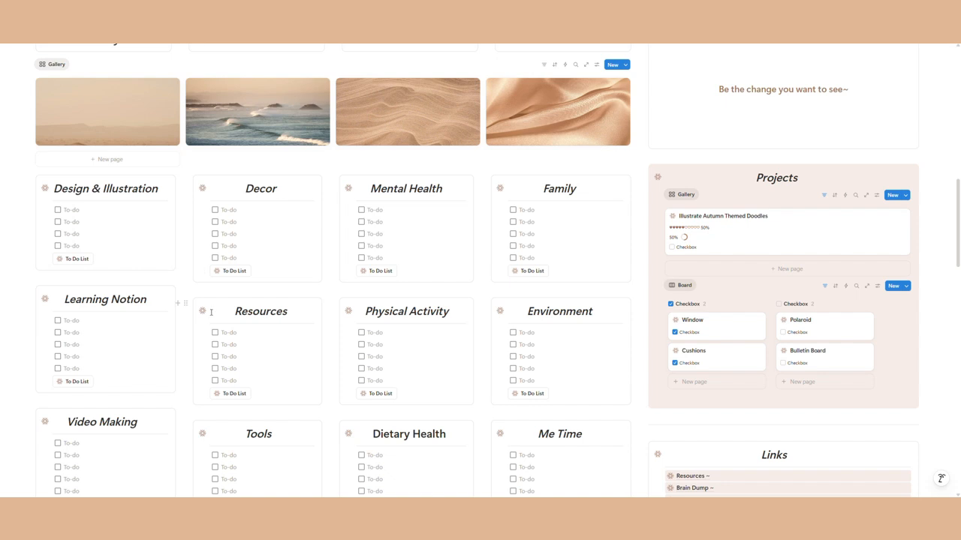
{"action": "left_click", "coordinate": [77, 259]}
{"action": "left_click", "coordinate": [948, 33]}
{"action": "left_click", "coordinate": [898, 198]}
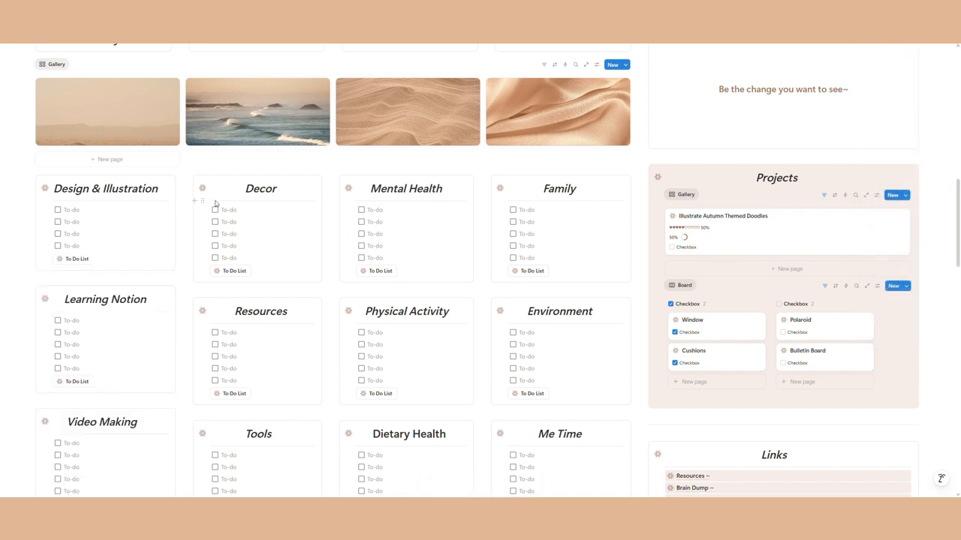